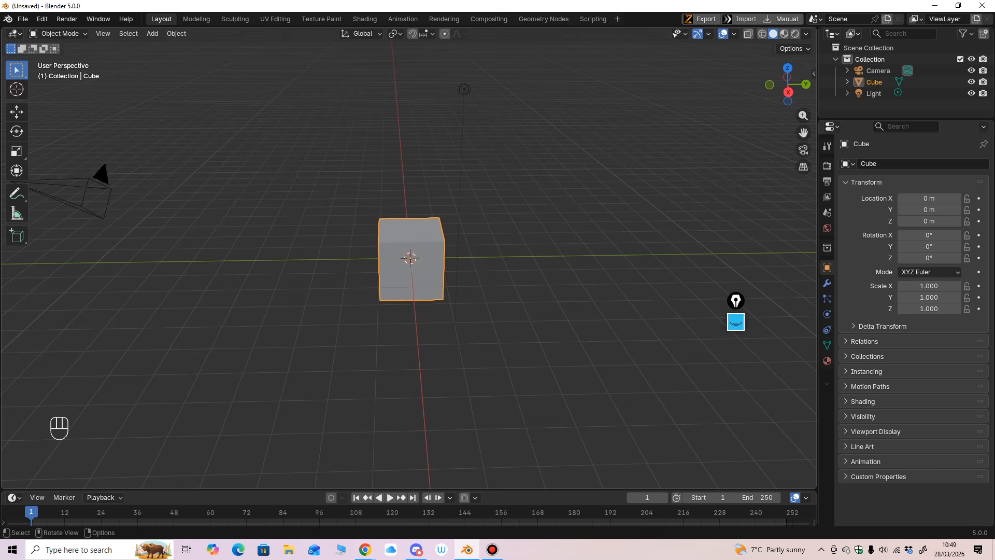
# Show the sidebar in the 3D viewport and enlarge the outliner area.
pyautogui.moveTo(409, 280); pyautogui.dragTo(422, 268, button='middle')
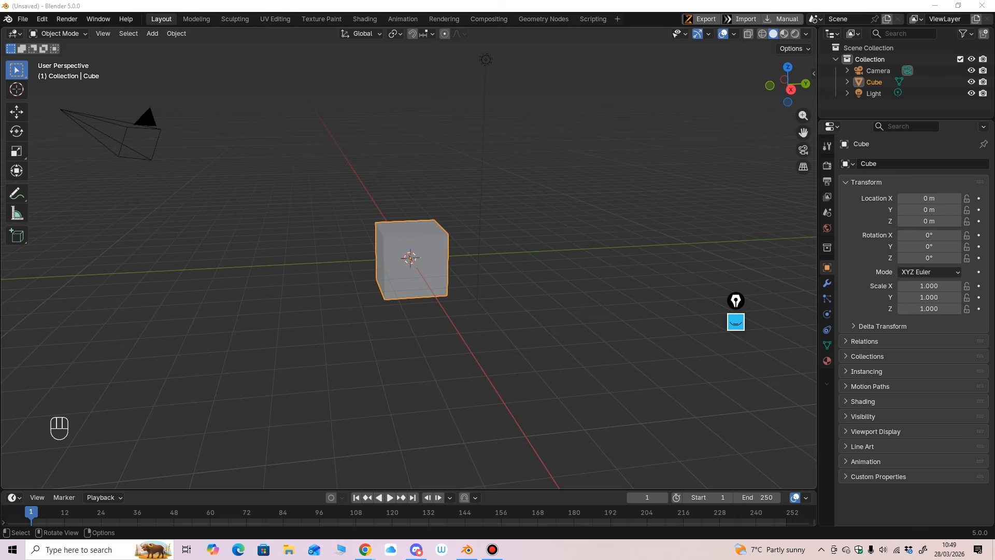
pyautogui.moveTo(736, 301); pyautogui.dragTo(774, 324)
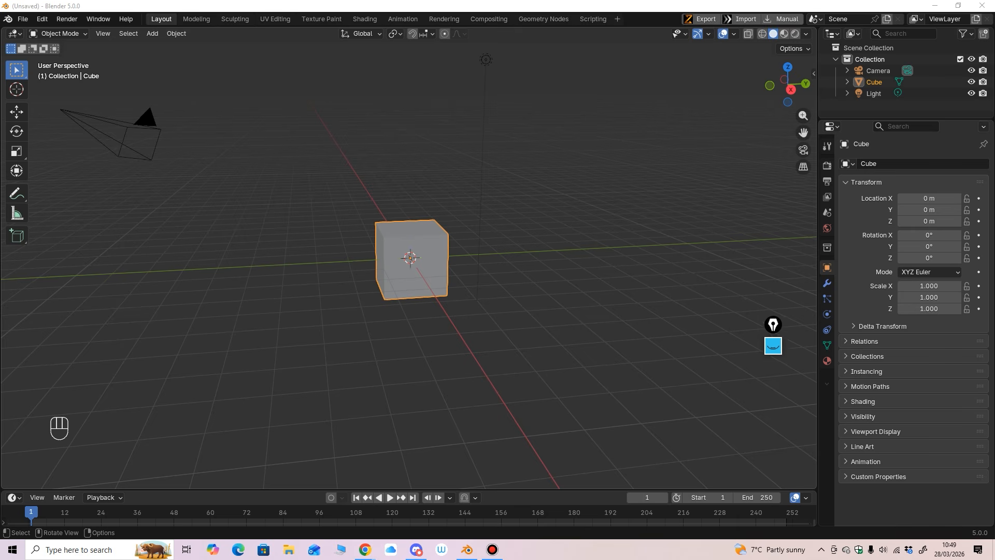
pyautogui.moveTo(745, 202); pyautogui.dragTo(715, 210, button='middle')
pyautogui.press('n')
pyautogui.moveTo(663, 207); pyautogui.dragTo(724, 207)
pyautogui.press('t')
pyautogui.press('t')
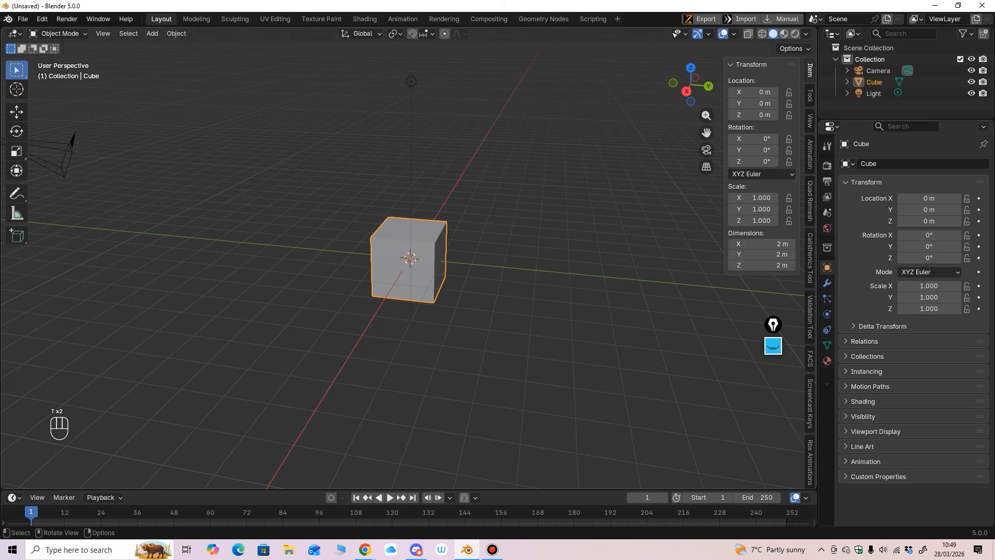
pyautogui.moveTo(674, 217); pyautogui.dragTo(680, 215, button='middle')
pyautogui.scroll(-1, 680, 215)
pyautogui.moveTo(907, 118); pyautogui.dragTo(908, 192)
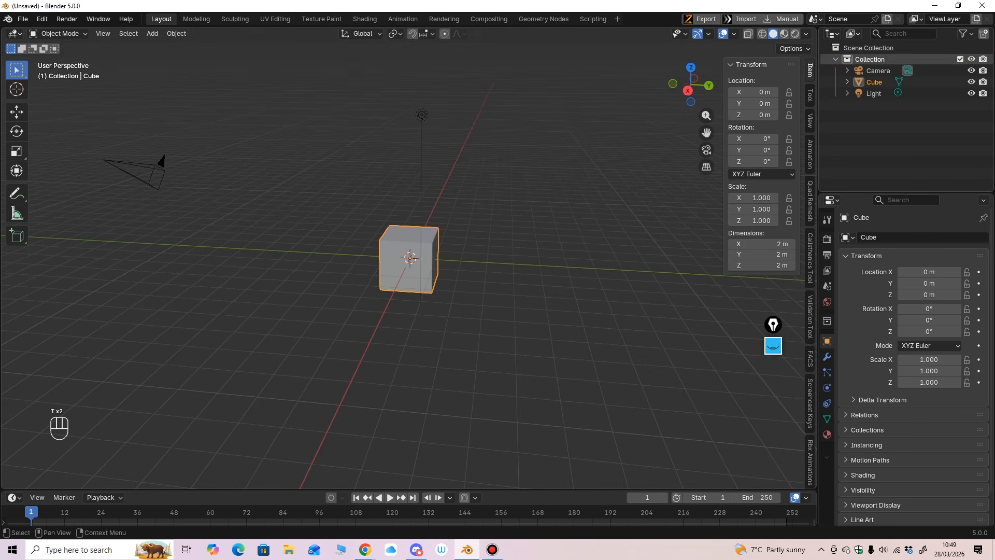
# Rename the default collection to MISC and exclude it from the view layer.
pyautogui.doubleClick(870, 59)
pyautogui.write('MI')
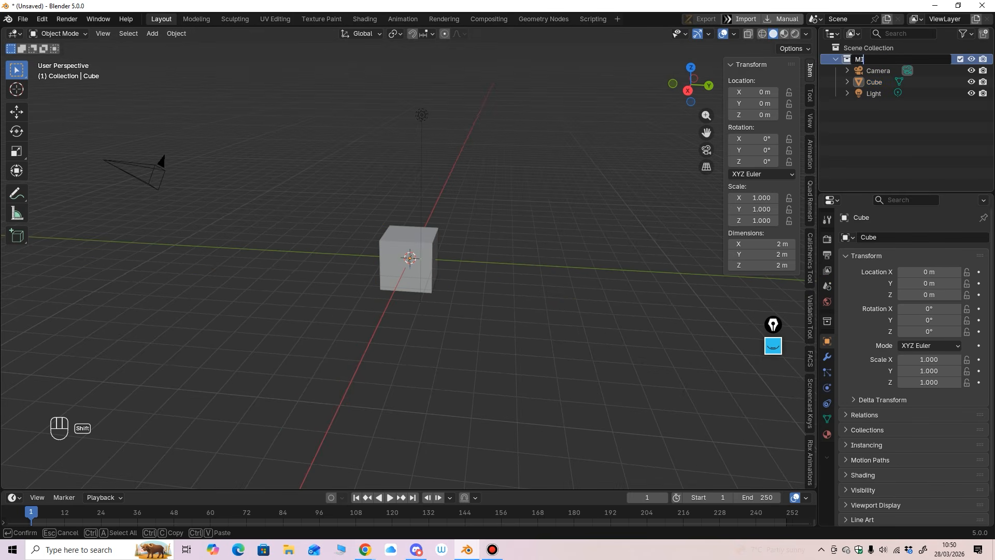
pyautogui.write('SC')
pyautogui.press('Return')
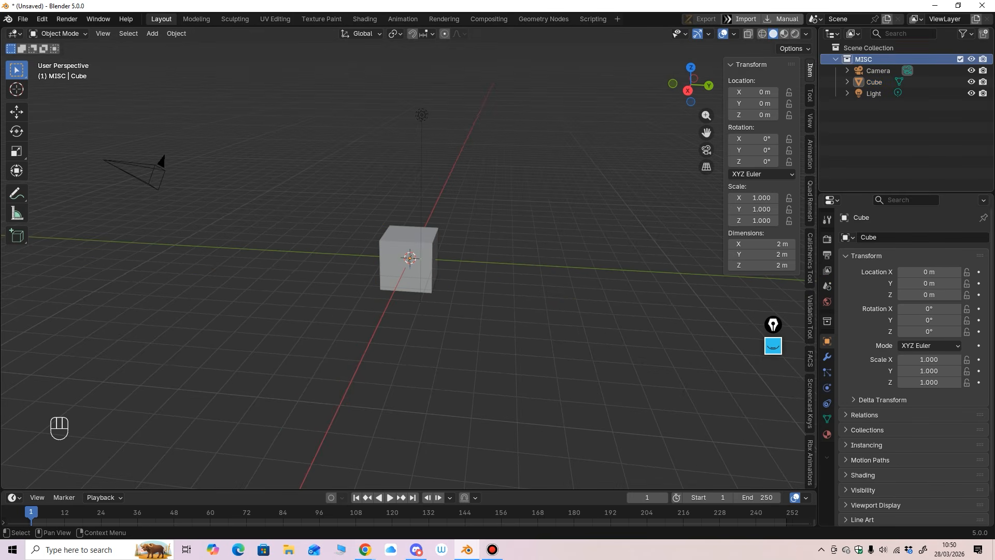
pyautogui.click(960, 59)
# Add a UV sphere mesh at the world origin.
pyautogui.moveTo(518, 259)
pyautogui.mouseDown(button='middle')
pyautogui.moveTo(549, 258)
pyautogui.moveTo(531, 259)
pyautogui.mouseUp(button='middle')
pyautogui.keyDown('ctrl'); pyautogui.moveTo(532, 259); pyautogui.dragTo(531, 228, button='middle'); pyautogui.keyUp('ctrl')
pyautogui.moveTo(531, 228); pyautogui.dragTo(505, 274, button='middle')
pyautogui.keyDown('ctrl'); pyautogui.moveTo(505, 275); pyautogui.dragTo(506, 249, button='middle'); pyautogui.keyUp('ctrl')
pyautogui.moveTo(506, 249); pyautogui.dragTo(522, 229, button='middle')
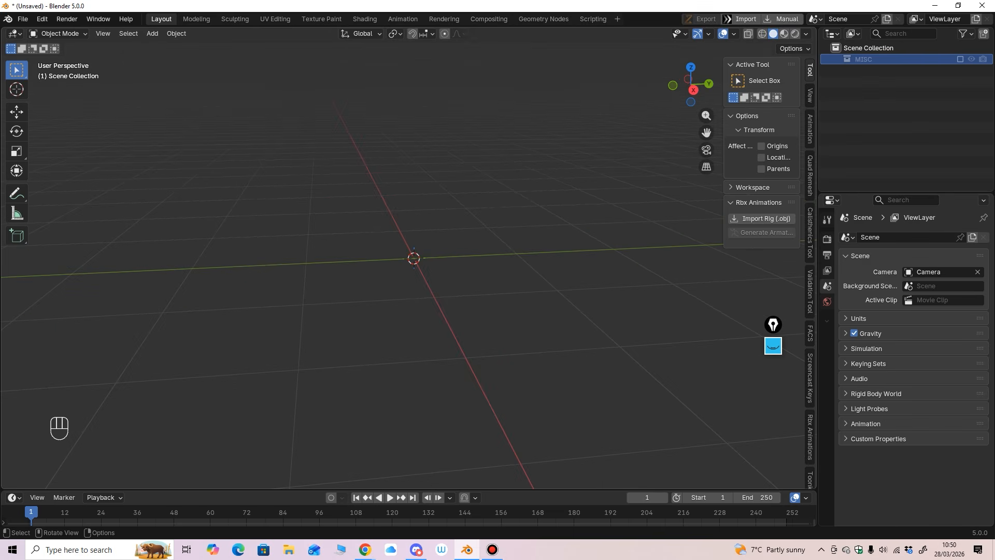
pyautogui.click(152, 33)
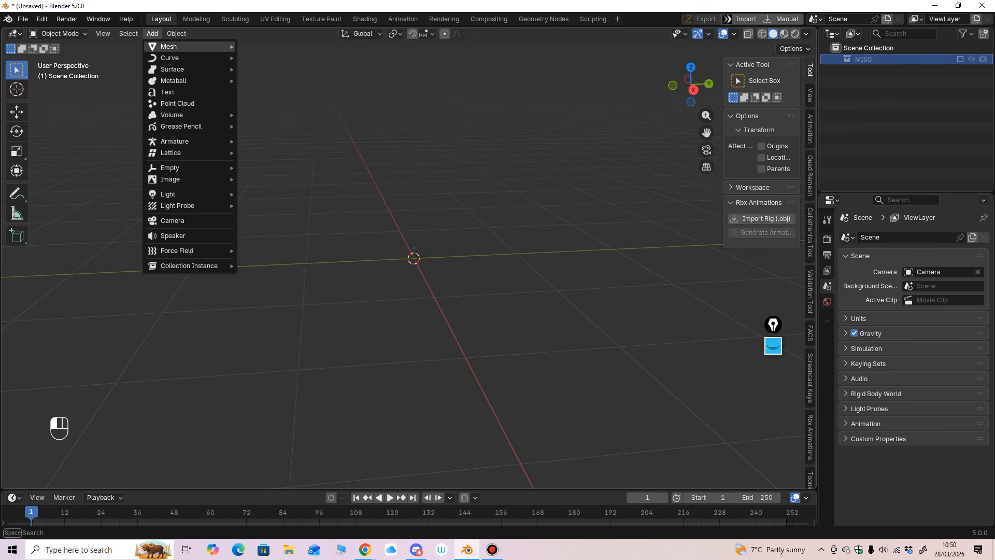
pyautogui.moveTo(176, 46)
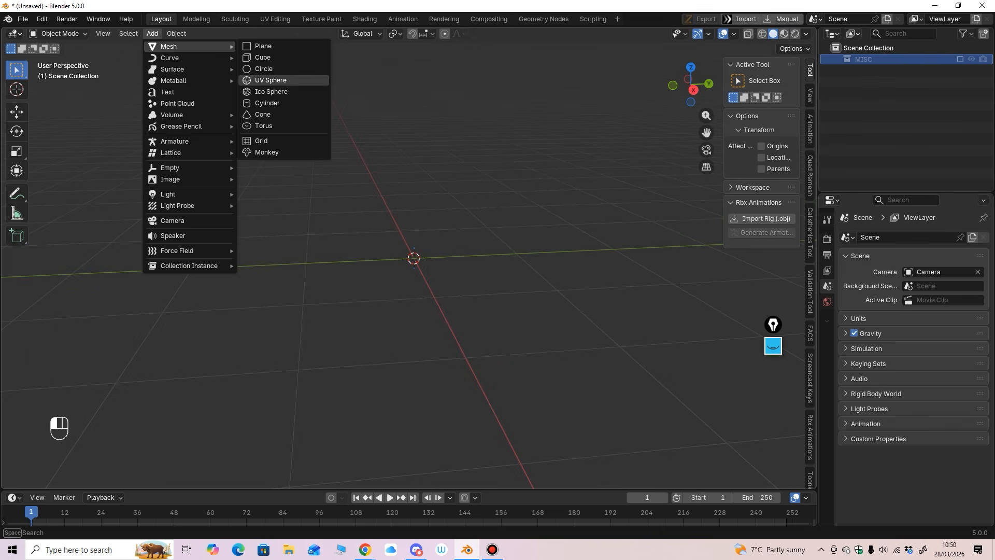
pyautogui.click(270, 80)
# Turn on the wireframe overlay in the viewport and shade the sphere smooth.
pyautogui.click(734, 33)
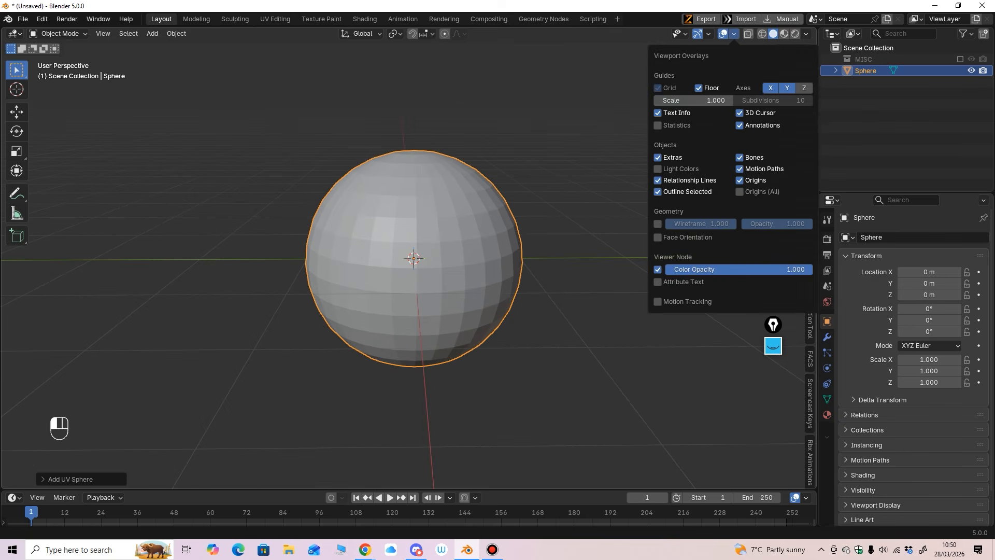
pyautogui.click(658, 224)
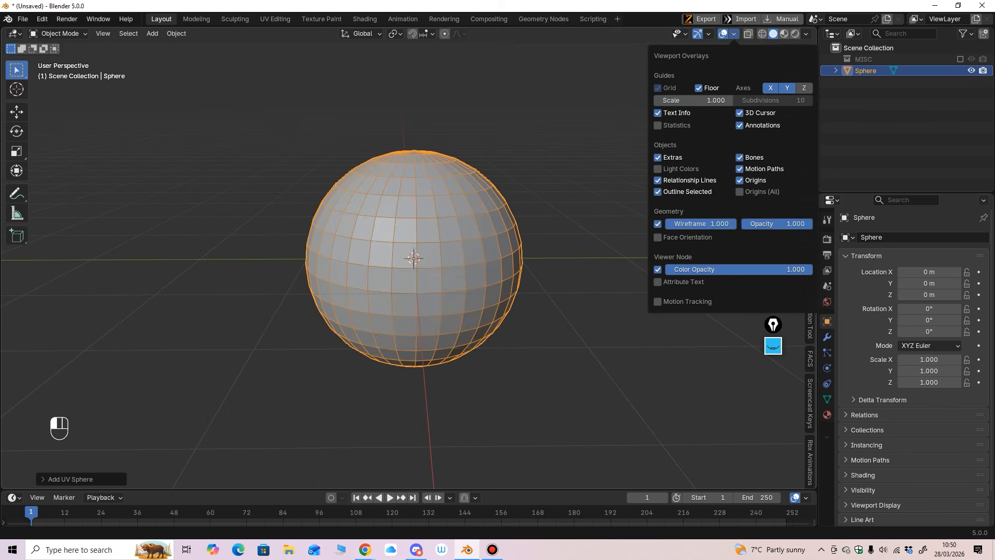
pyautogui.rightClick(466, 282)
pyautogui.click(465, 282)
# Set the sphere's X rotation to 90° so its pole faces the back.
pyautogui.moveTo(465, 282); pyautogui.dragTo(347, 270, button='middle')
pyautogui.click(753, 139)
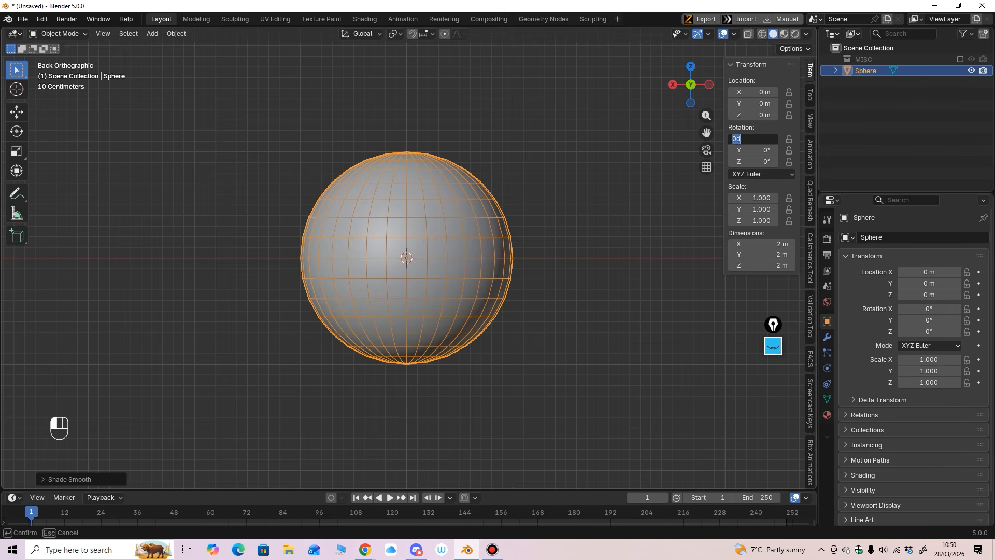
pyautogui.press('Return')
# Move the sphere sideways along the X axis and set its X location to 1.3 m.
pyautogui.moveTo(611, 218); pyautogui.dragTo(574, 220, button='middle')
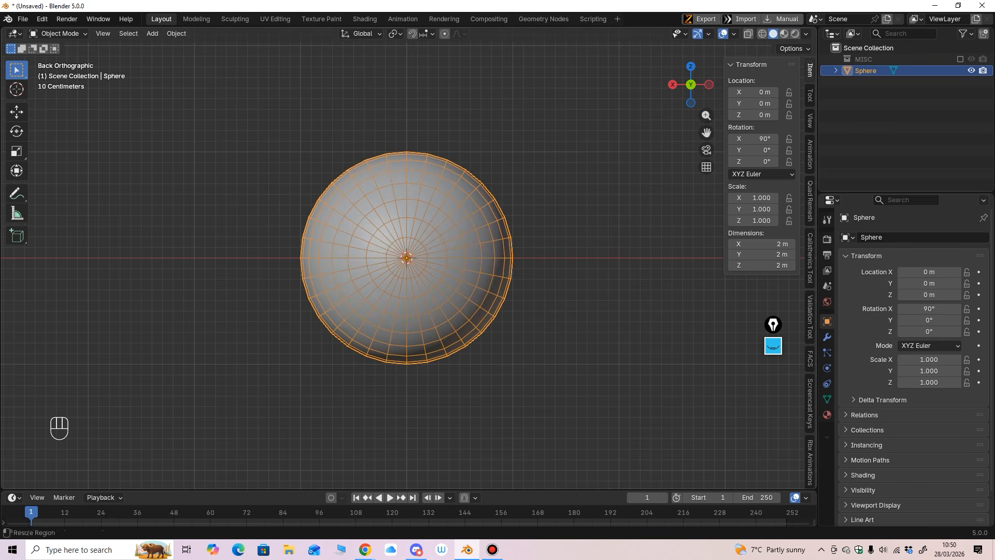
pyautogui.click(16, 112)
pyautogui.moveTo(359, 258); pyautogui.dragTo(224, 258)
pyautogui.keyDown('shift'); pyautogui.moveTo(223, 257); pyautogui.dragTo(293, 253, button='middle'); pyautogui.keyUp('shift')
pyautogui.moveTo(293, 253); pyautogui.dragTo(285, 252)
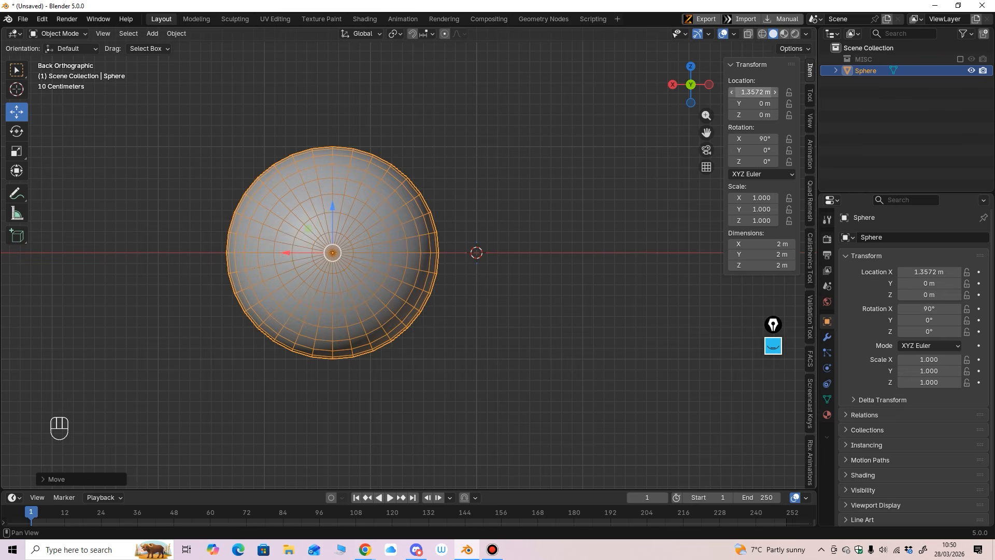
pyautogui.click(754, 92)
pyautogui.write('1.3')
pyautogui.press('Return')
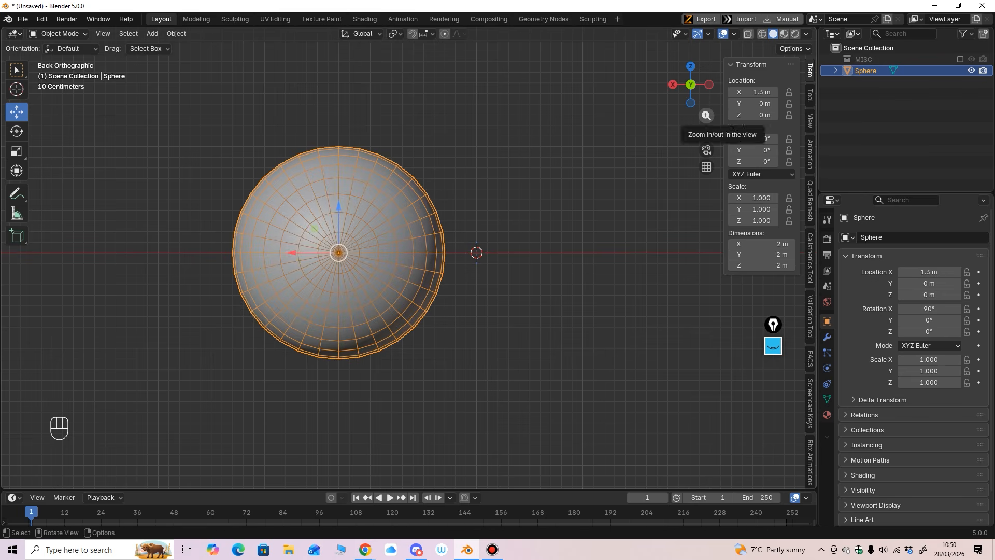
# Duplicate the sphere in place from the left orthographic view and turn on X-ray display.
pyautogui.keyDown('shift'); pyautogui.moveTo(487, 244); pyautogui.dragTo(523, 251, button='middle'); pyautogui.keyUp('shift')
pyautogui.moveTo(524, 250); pyautogui.dragTo(400, 247, button='middle')
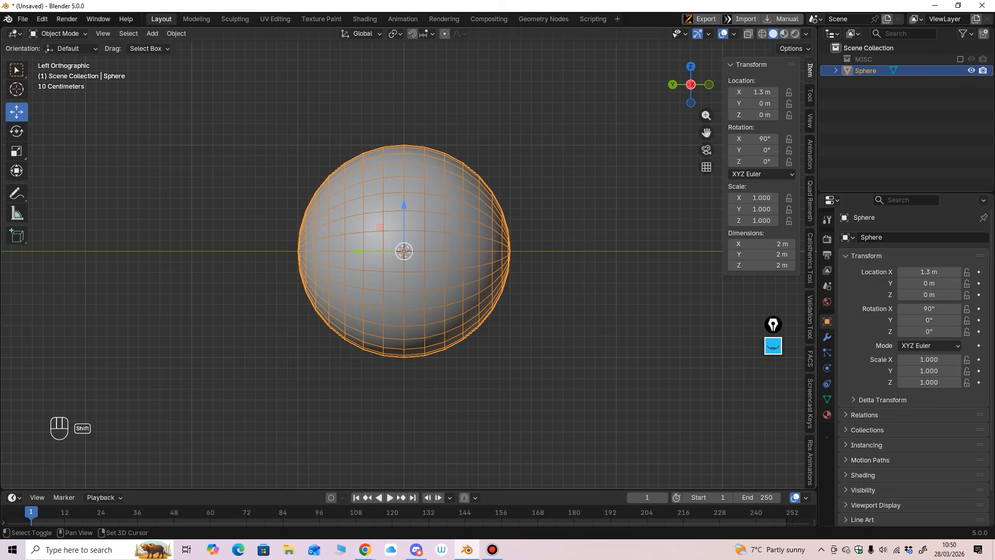
pyautogui.hotkey('shift', 'd')
pyautogui.press('Return')
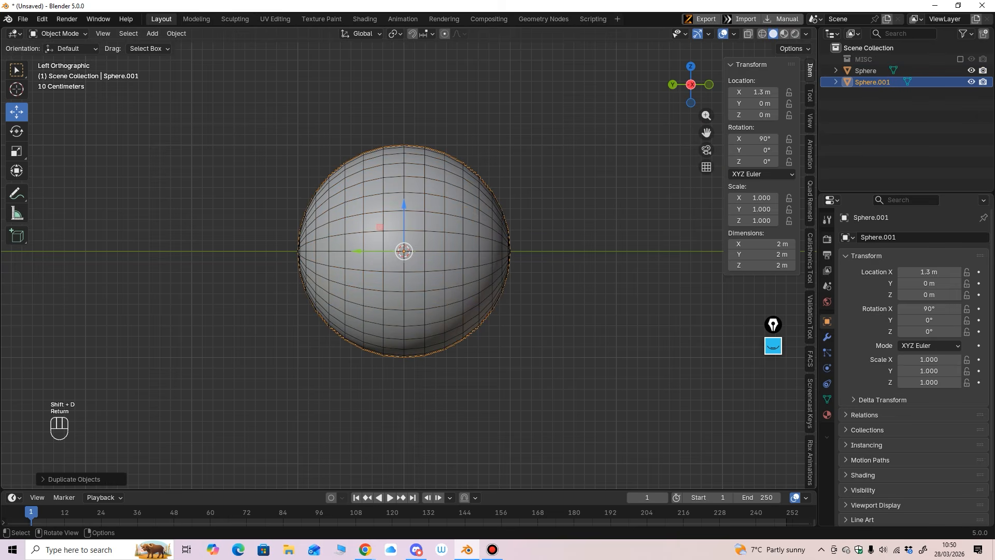
pyautogui.hotkey('alt', 'z')
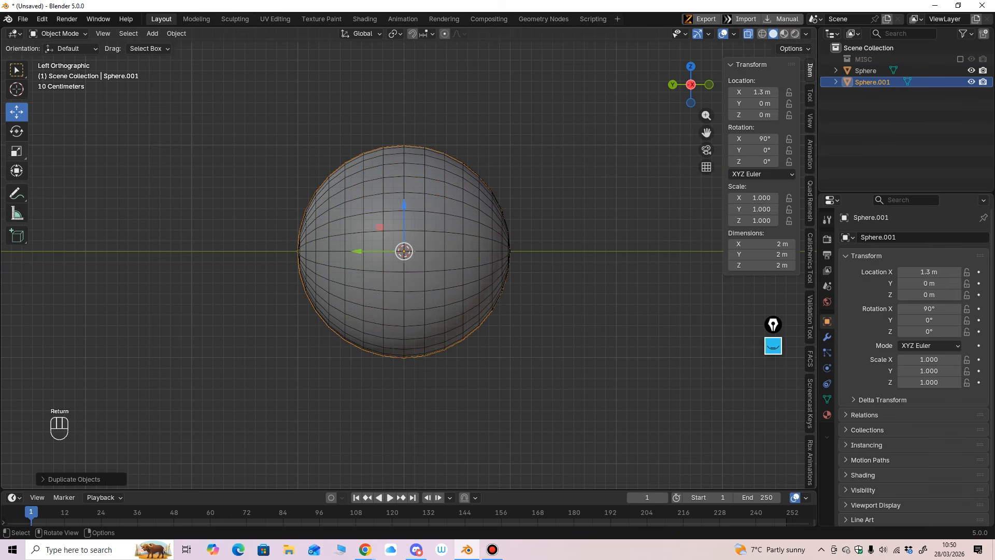
# Scale the duplicated sphere up uniformly, setting its X, Y and Z scale to 1.075.
pyautogui.click(17, 151)
pyautogui.moveTo(423, 282)
pyautogui.mouseDown()
pyautogui.moveTo(429, 289)
pyautogui.moveTo(423, 282)
pyautogui.mouseUp()
pyautogui.keyDown('ctrl'); pyautogui.moveTo(410, 258); pyautogui.dragTo(410, 248, button='middle'); pyautogui.keyUp('ctrl')
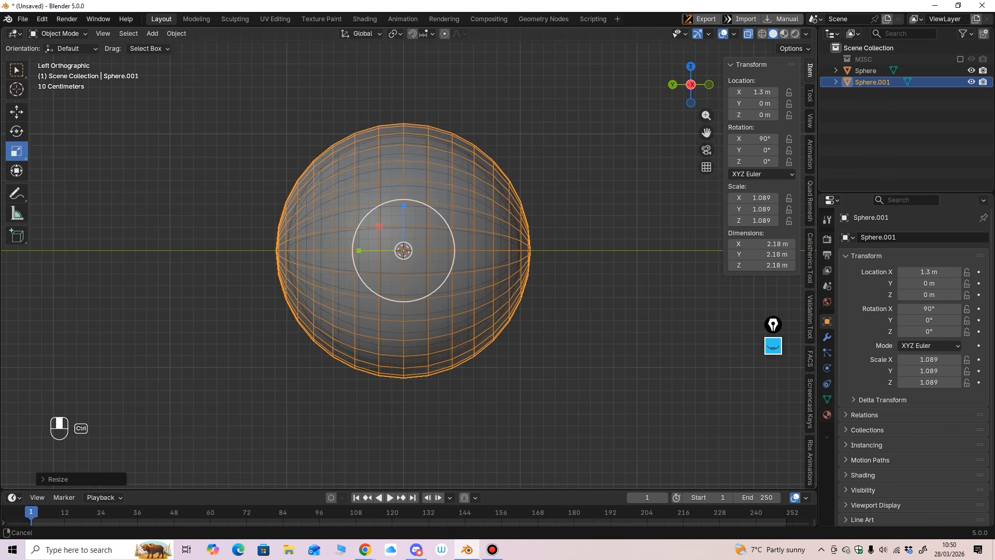
pyautogui.moveTo(753, 198); pyautogui.dragTo(754, 221)
pyautogui.write('1.')
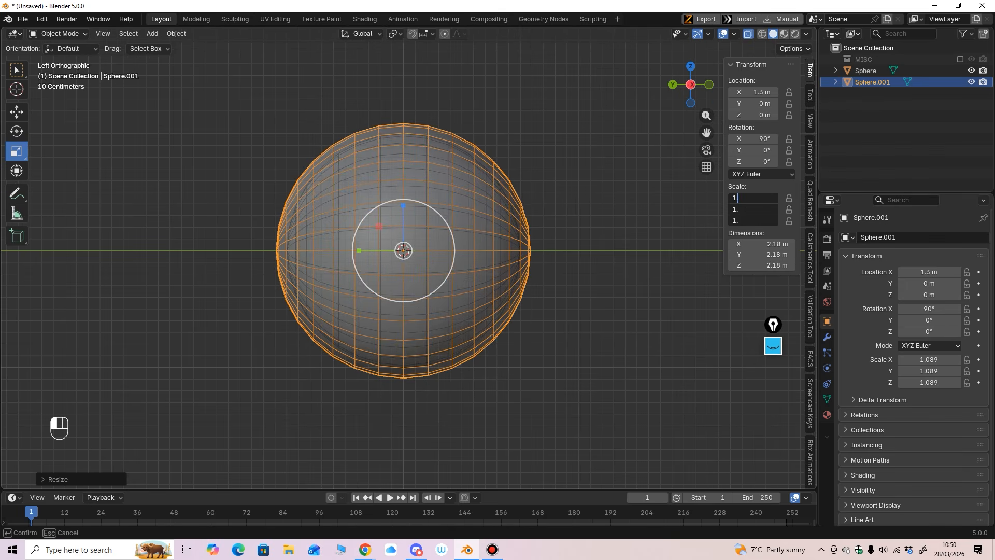
pyautogui.write('075')
pyautogui.press('Return')
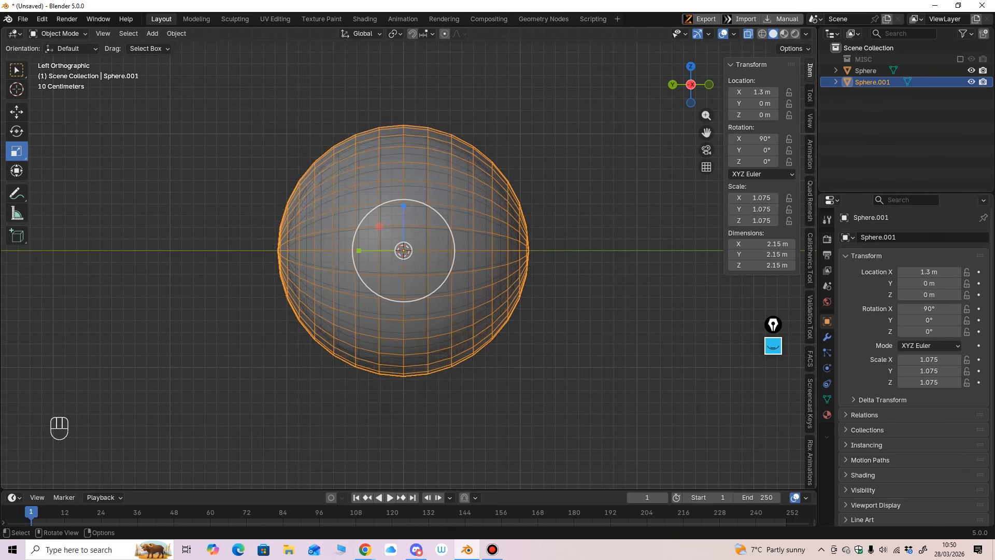
# Turn off X-ray display and enter Edit Mode on the larger sphere with face selection active.
pyautogui.moveTo(416, 246)
pyautogui.mouseDown(button='middle')
pyautogui.moveTo(409, 256)
pyautogui.moveTo(417, 248)
pyautogui.moveTo(402, 249)
pyautogui.moveTo(493, 231)
pyautogui.moveTo(434, 264)
pyautogui.moveTo(403, 250)
pyautogui.mouseUp(button='middle')
pyautogui.scroll(1, 408, 255)
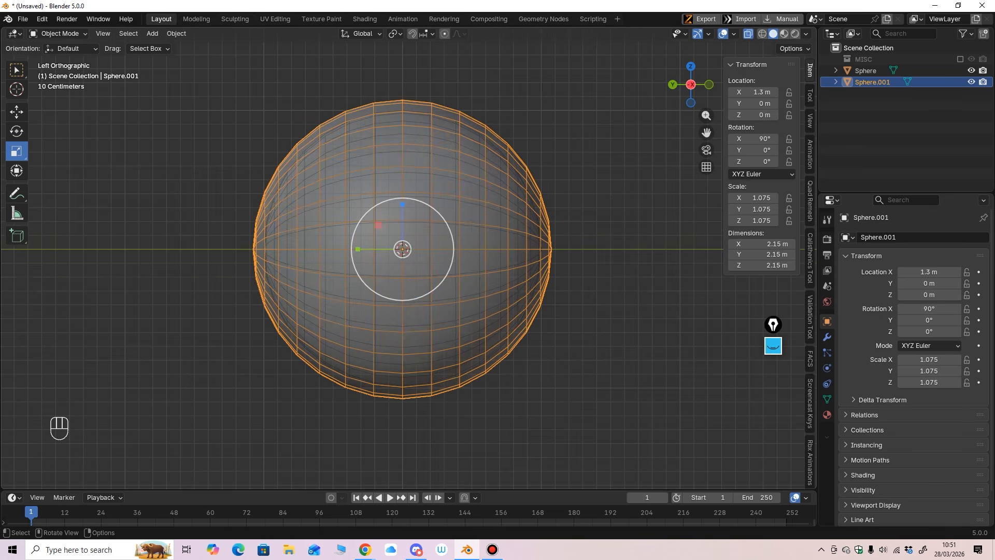
pyautogui.hotkey('alt', 'z')
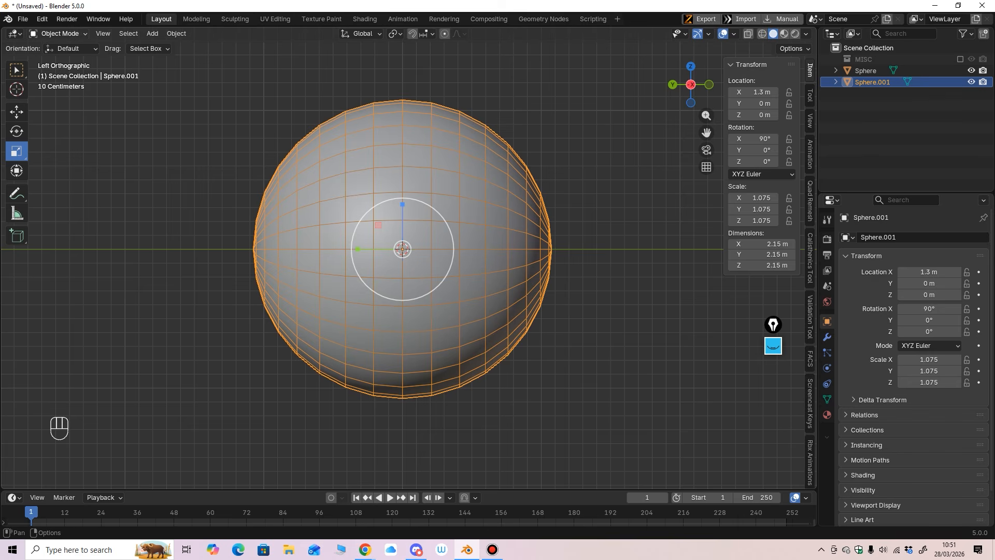
pyautogui.click(57, 33)
pyautogui.click(52, 59)
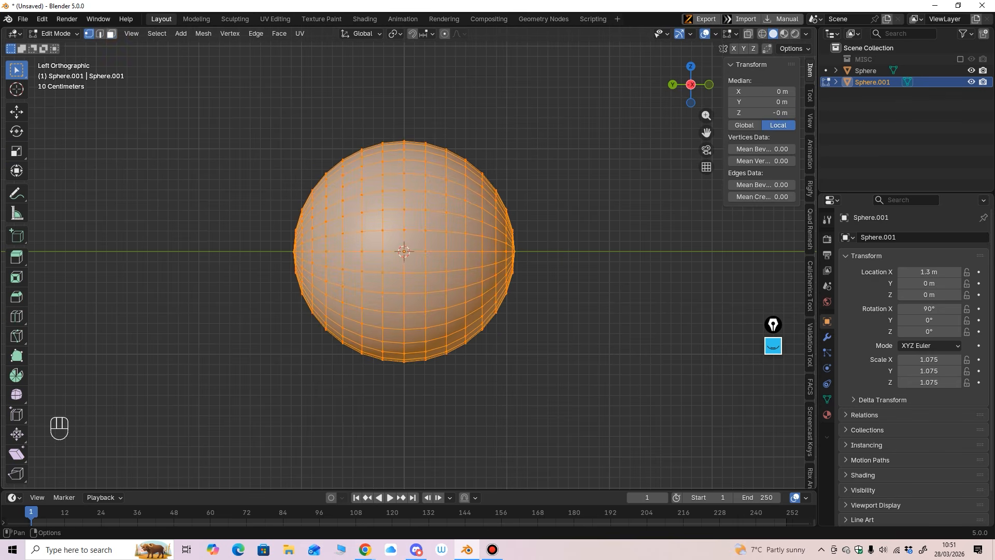
pyautogui.click(111, 33)
pyautogui.moveTo(458, 243); pyautogui.dragTo(471, 244, button='middle')
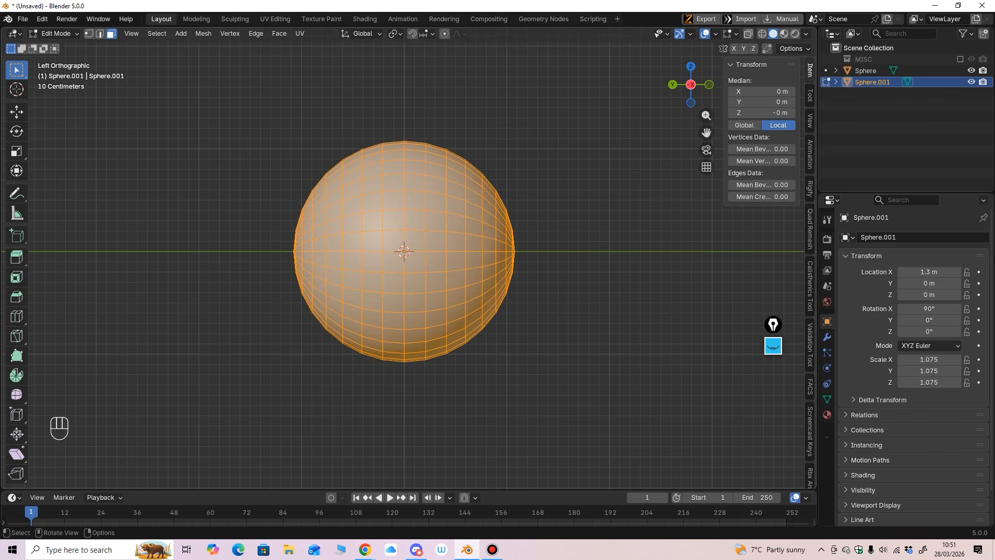
# Select all faces in the lower half of the larger sphere through X-ray, including the missed triangles beside the poles.
pyautogui.hotkey('alt', 'z')
pyautogui.moveTo(241, 410); pyautogui.dragTo(569, 252)
pyautogui.moveTo(569, 252); pyautogui.dragTo(568, 270, button='middle')
pyautogui.moveTo(308, 324); pyautogui.dragTo(407, 332, button='middle')
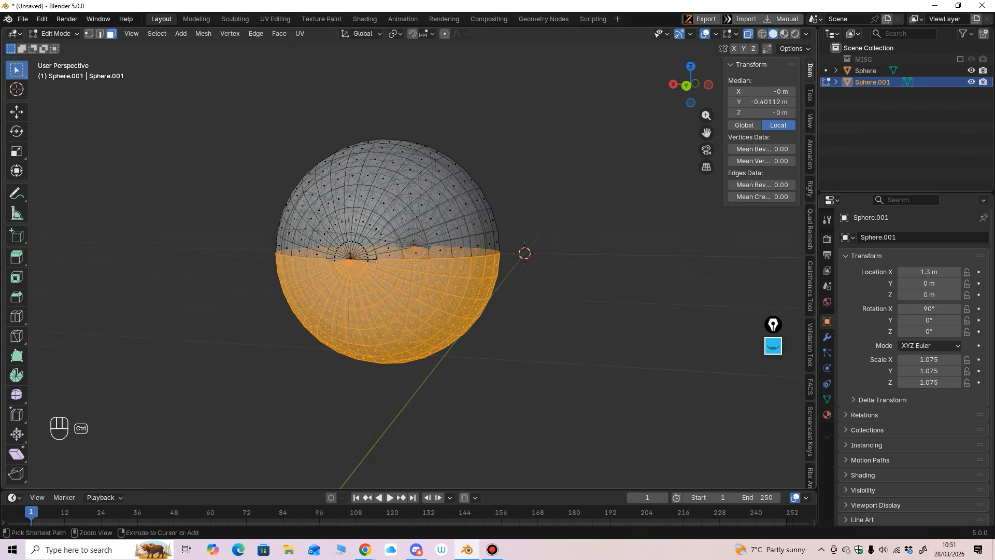
pyautogui.scroll(4, 363, 290)
pyautogui.keyDown('shift'); pyautogui.click(310, 266); pyautogui.keyUp('shift')
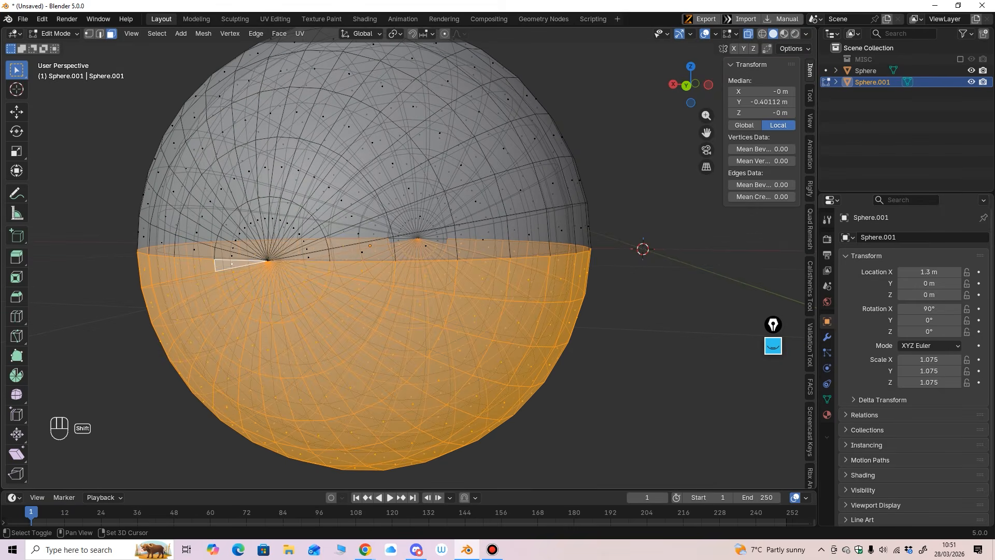
pyautogui.moveTo(310, 266); pyautogui.dragTo(244, 267, button='middle')
pyautogui.keyDown('shift'); pyautogui.click(411, 273); pyautogui.keyUp('shift')
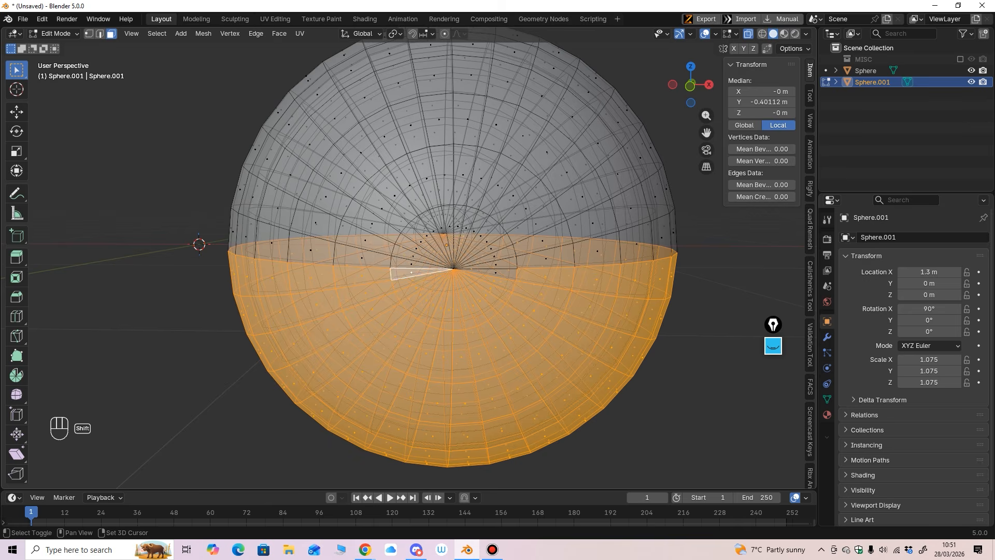
pyautogui.keyDown('shift'); pyautogui.click(496, 273); pyautogui.keyUp('shift')
# Separate the selected lower half into its own object, return to Object Mode and select the upper half.
pyautogui.scroll(-4, 496, 273)
pyautogui.moveTo(496, 272); pyautogui.dragTo(687, 272, button='middle')
pyautogui.press('p')
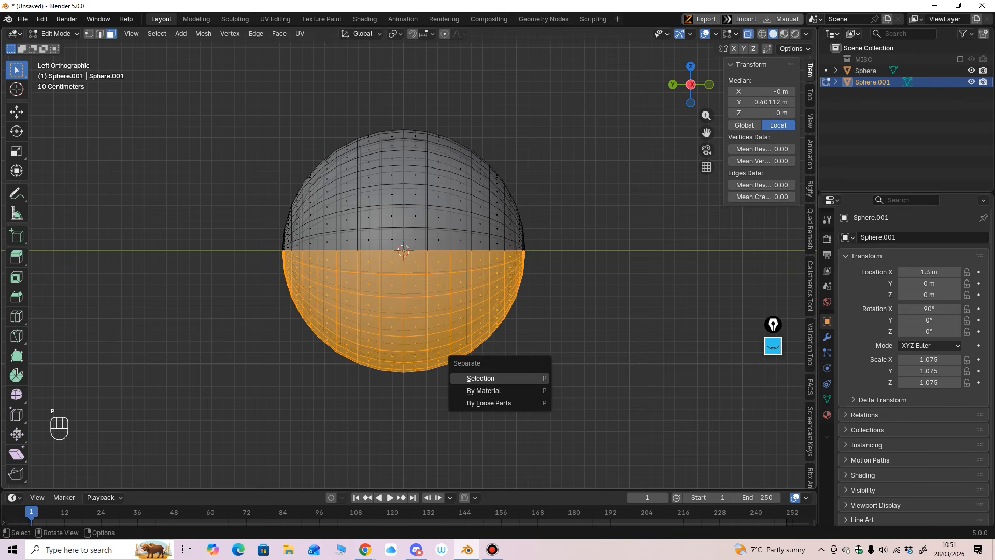
pyautogui.click(519, 378)
pyautogui.click(55, 34)
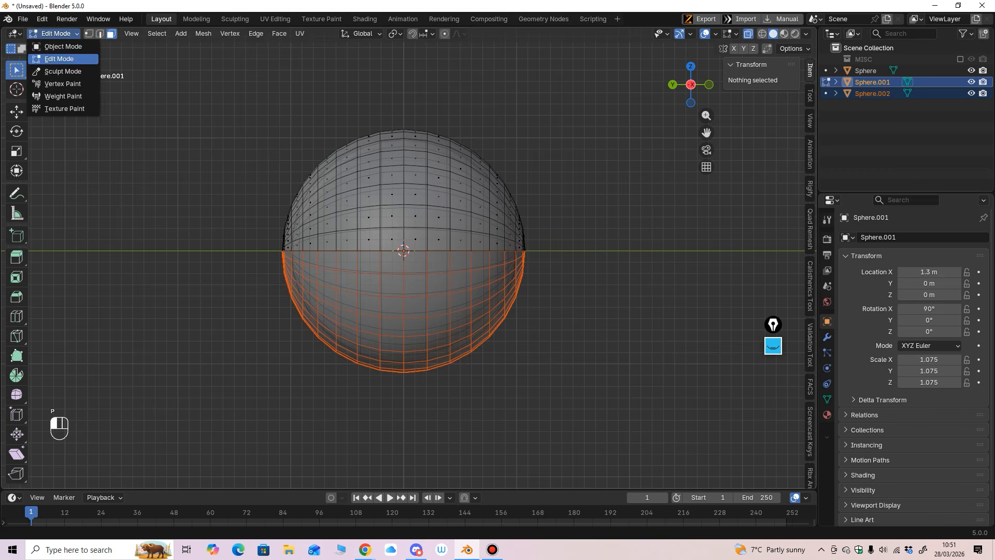
pyautogui.click(60, 45)
pyautogui.click(387, 239)
pyautogui.click(387, 192)
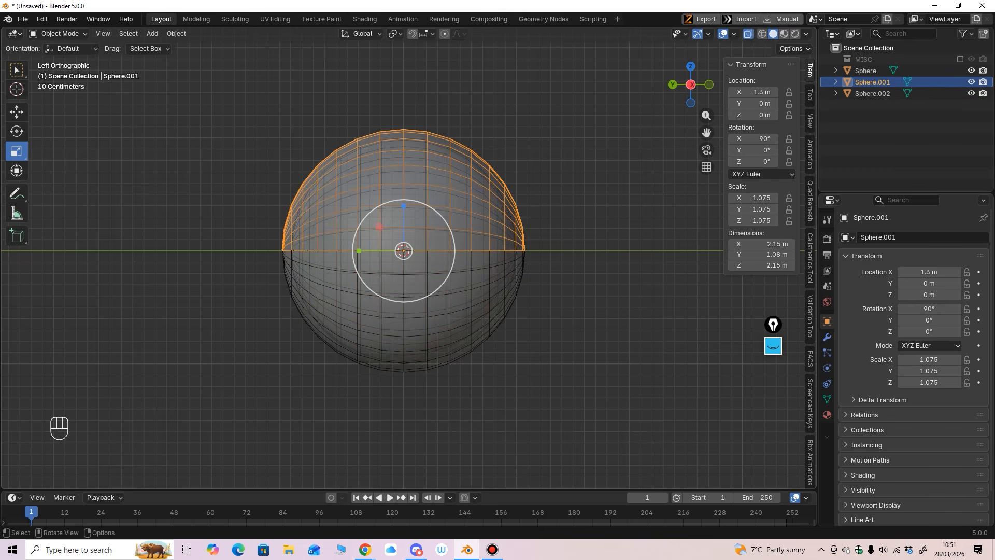
pyautogui.moveTo(386, 218)
pyautogui.mouseDown(button='middle')
pyautogui.moveTo(456, 217)
pyautogui.moveTo(389, 217)
pyautogui.mouseUp(button='middle')
# Rename the inner sphere as Eye SL and the upper half-shell as Eye Upper Lid SL.
pyautogui.doubleClick(866, 70)
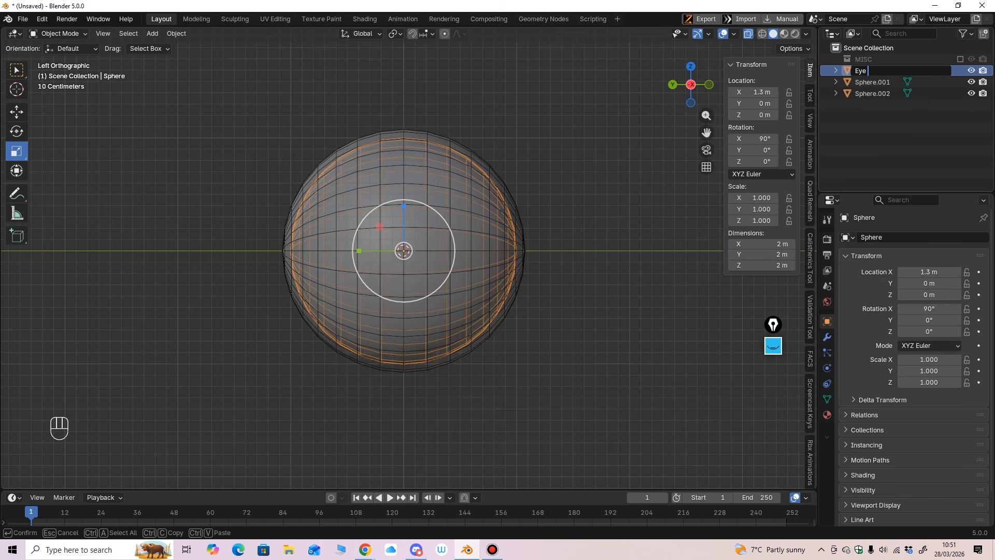
pyautogui.press('Return')
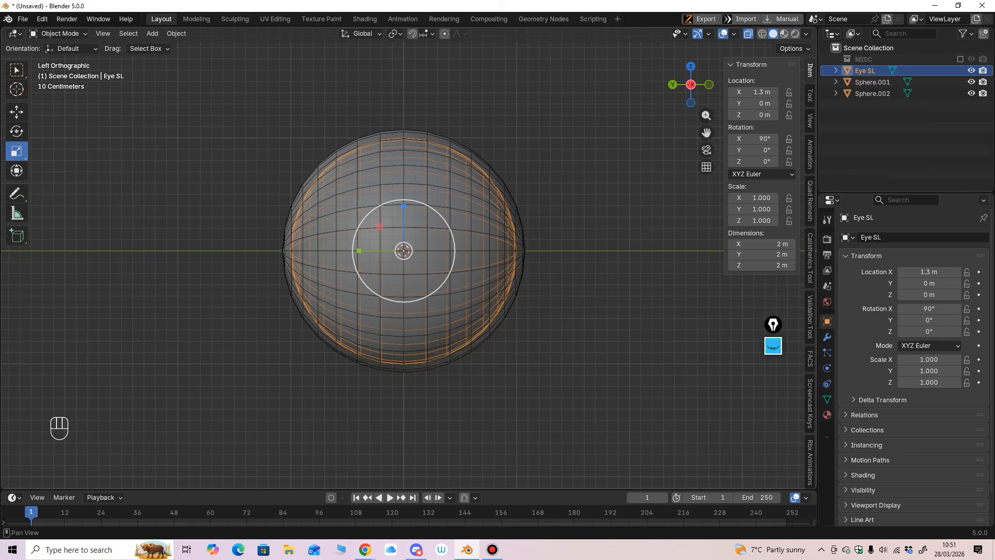
pyautogui.doubleClick(873, 83)
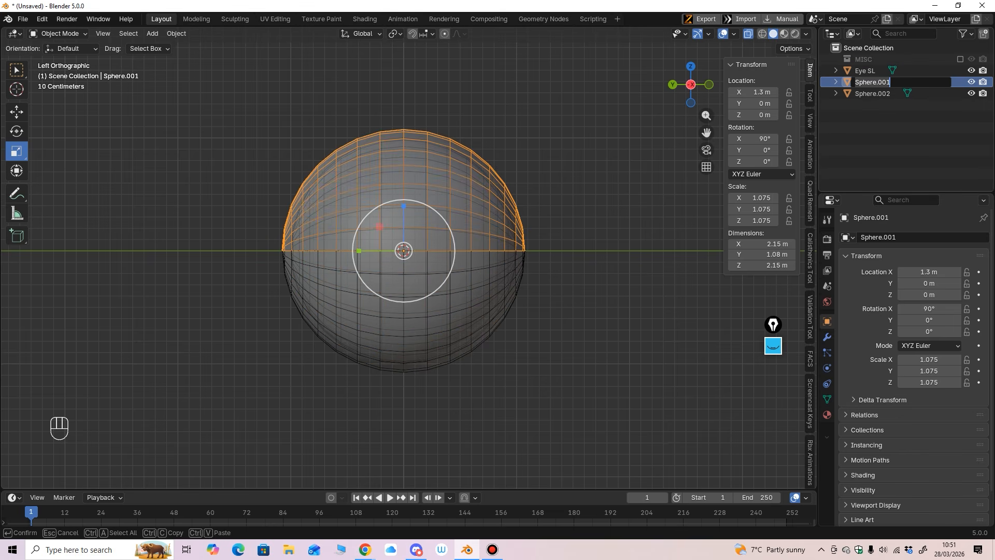
pyautogui.write('Eye Upper Lid S')
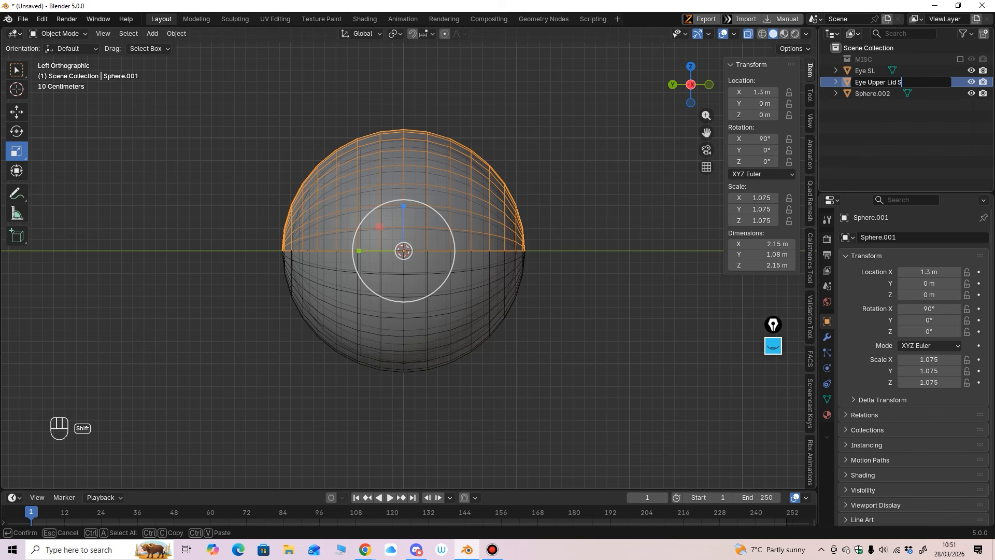
pyautogui.write('L')
pyautogui.press('Return')
# Rename the lower half-shell as Eye Lower Lid SL.
pyautogui.click(873, 94)
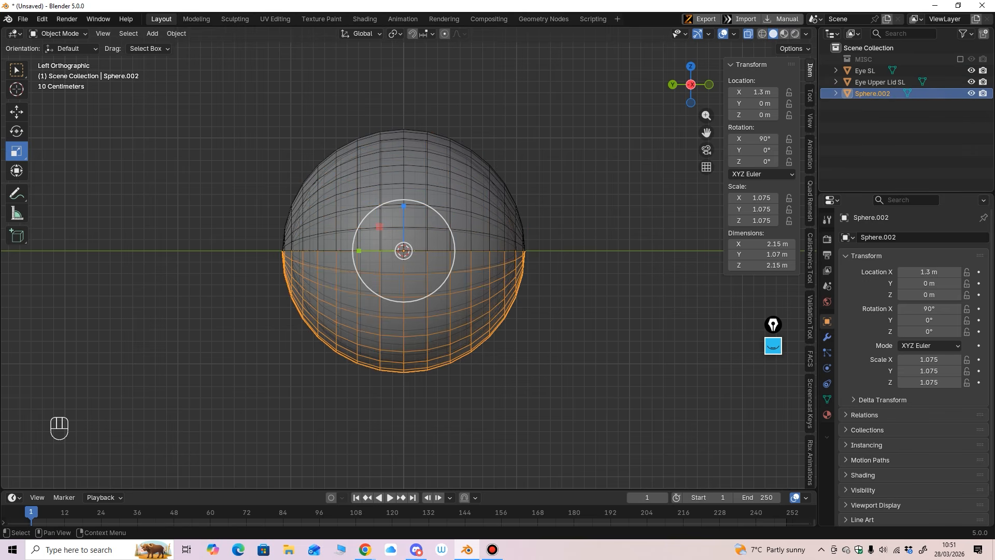
pyautogui.press('F2')
pyautogui.write('Eye Lower Lid SL')
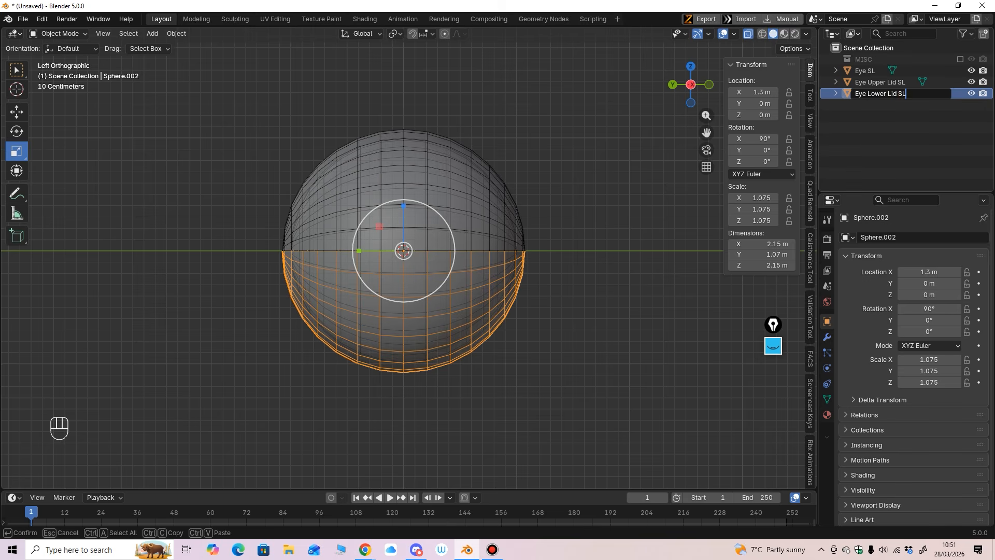
pyautogui.press('Return')
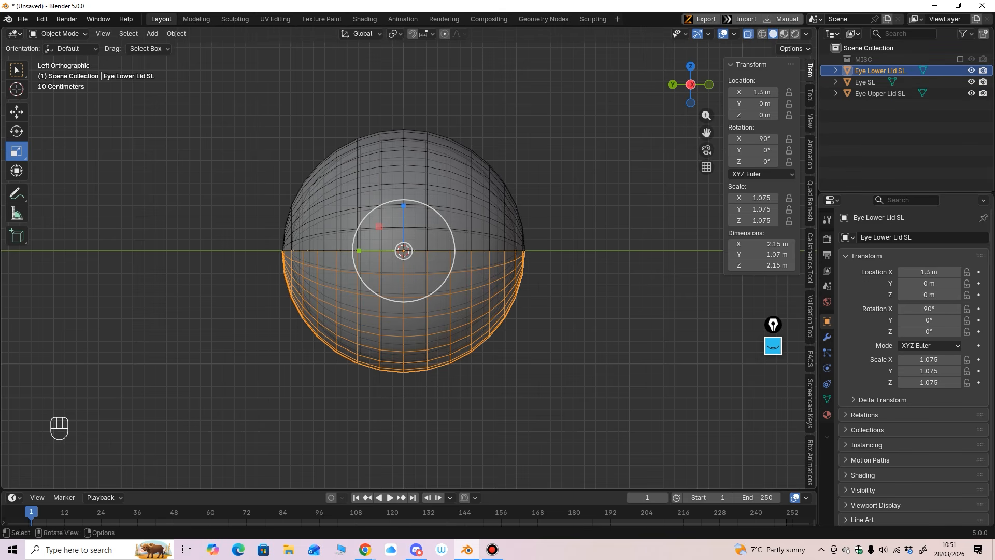
pyautogui.moveTo(467, 280); pyautogui.dragTo(583, 282, button='middle')
pyautogui.scroll(-2, 584, 283)
pyautogui.moveTo(409, 270); pyautogui.dragTo(410, 285, button='middle')
pyautogui.scroll(1, 409, 284)
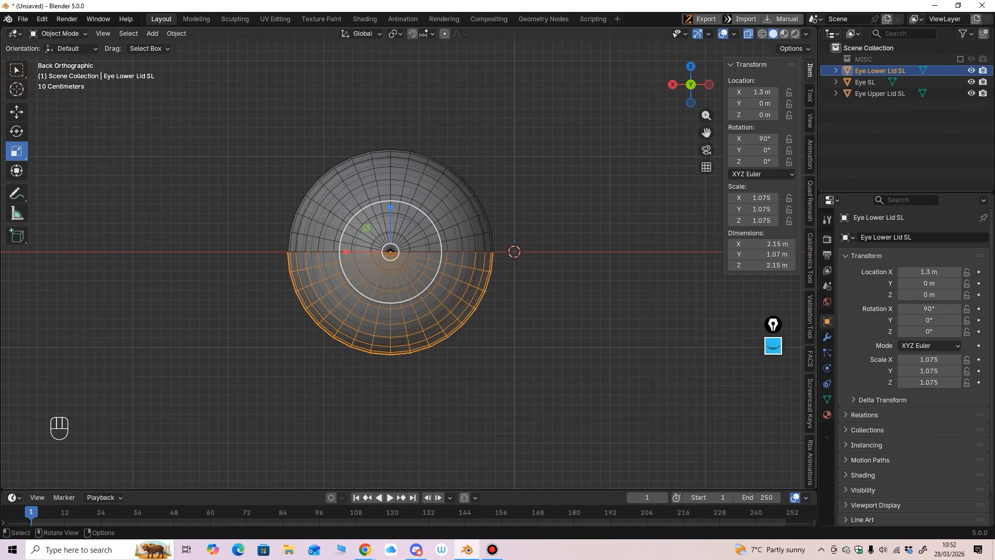
pyautogui.scroll(-1, 409, 284)
pyautogui.click(774, 345)
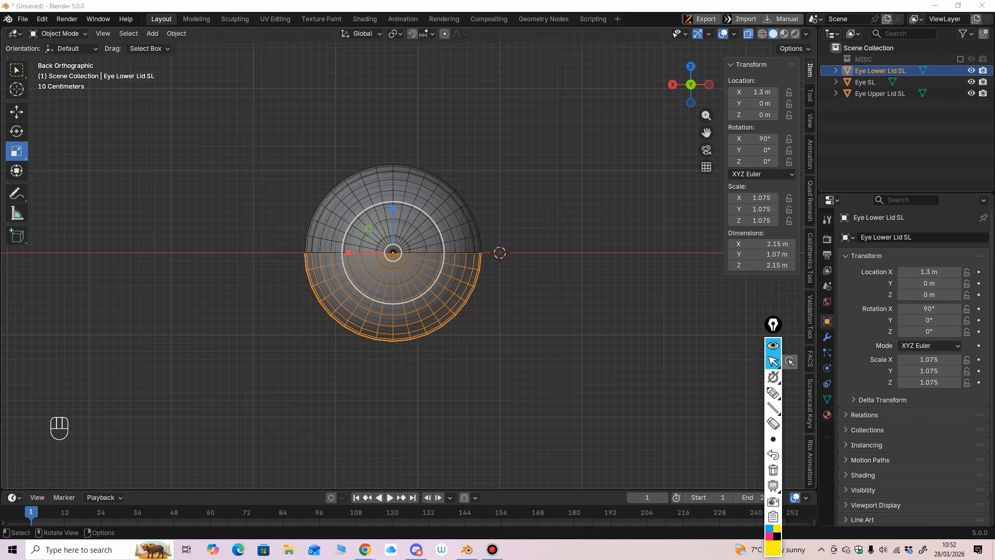
pyautogui.click(774, 393)
pyautogui.moveTo(374, 265); pyautogui.dragTo(389, 238)
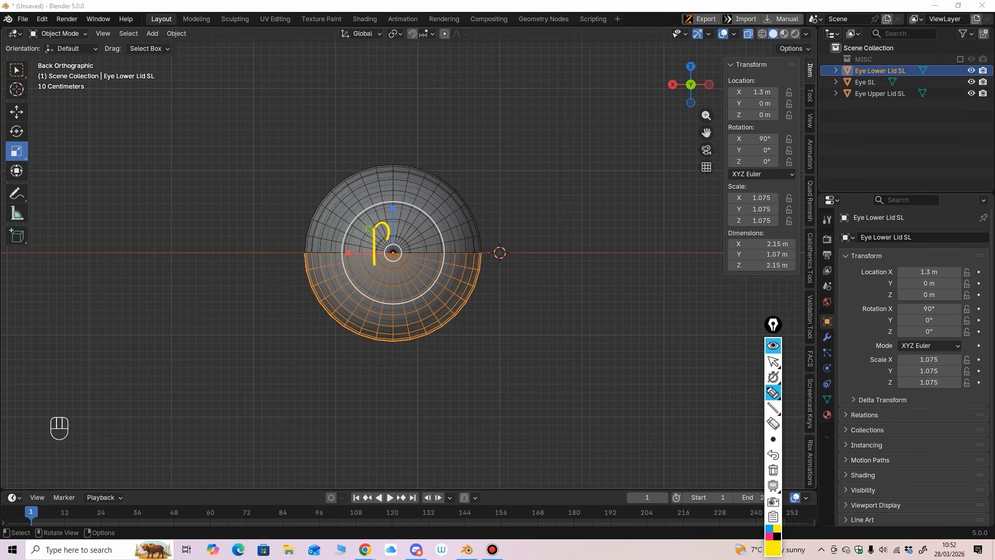
pyautogui.moveTo(577, 230); pyautogui.dragTo(610, 261)
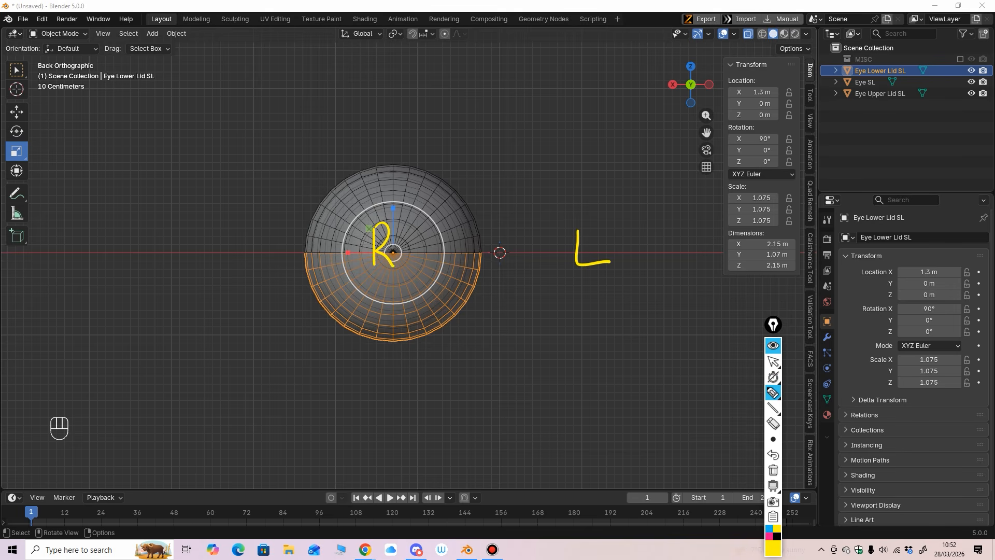
pyautogui.moveTo(288, 372); pyautogui.dragTo(599, 368)
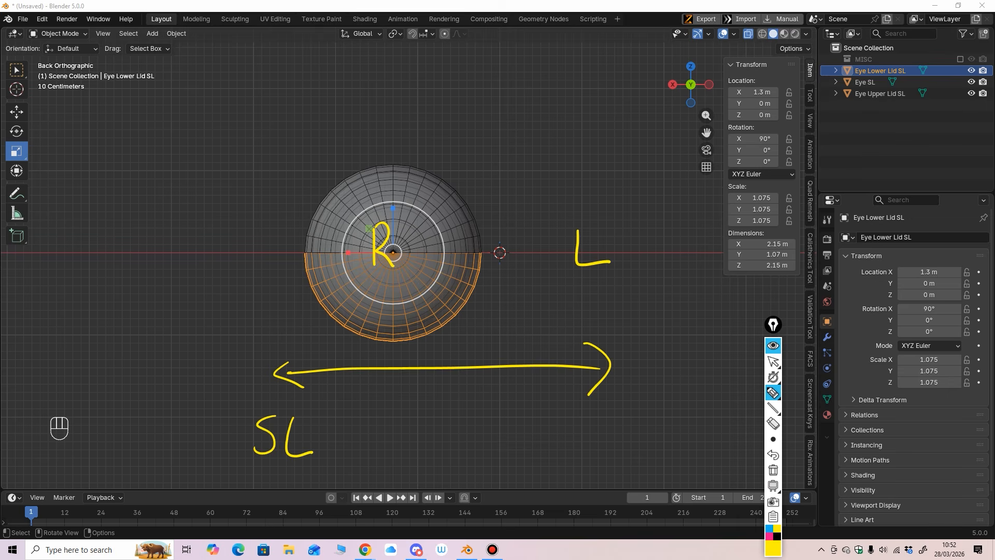
pyautogui.moveTo(581, 420); pyautogui.dragTo(569, 431)
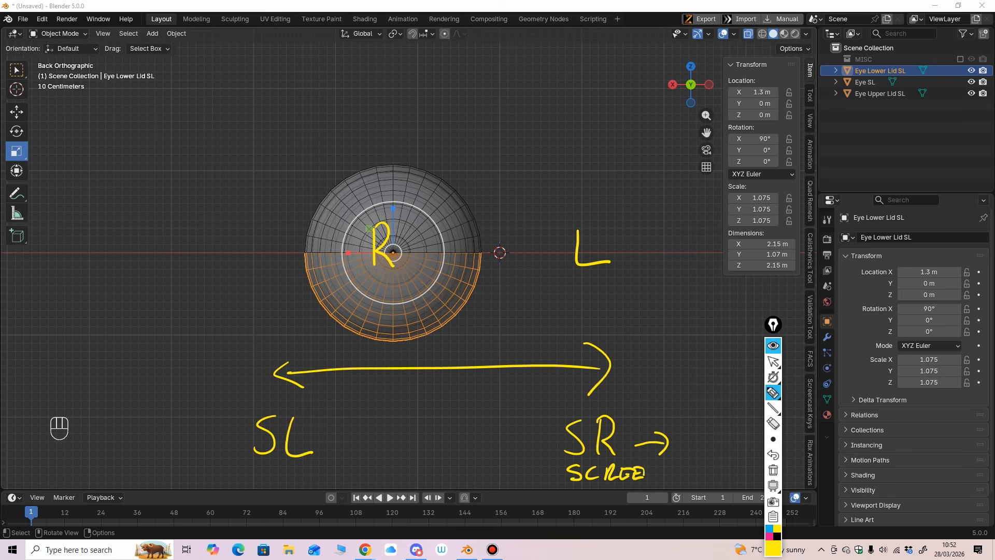
pyautogui.click(773, 470)
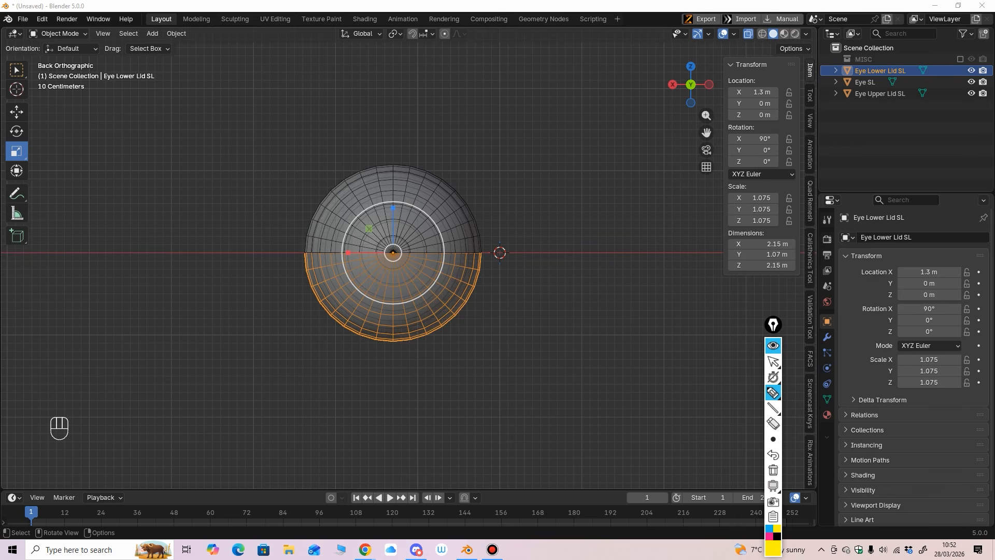
pyautogui.click(772, 362)
# Turn off X-ray display and save the scene over cartoon eyes.blend on the Desktop.
pyautogui.moveTo(560, 311); pyautogui.dragTo(499, 305, button='middle')
pyautogui.click(748, 33)
pyautogui.moveTo(448, 223); pyautogui.dragTo(412, 236, button='middle')
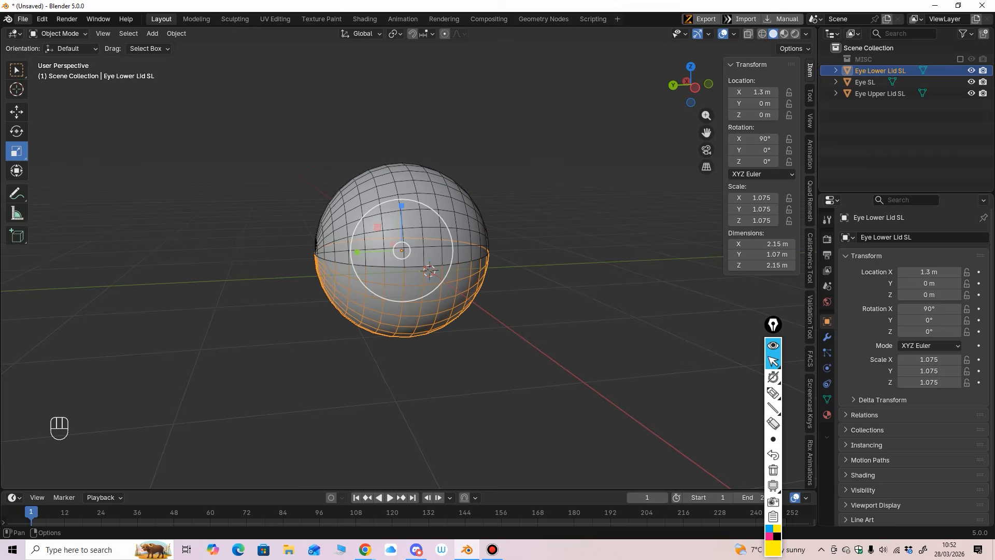
pyautogui.click(22, 18)
pyautogui.click(47, 104)
pyautogui.click(270, 269)
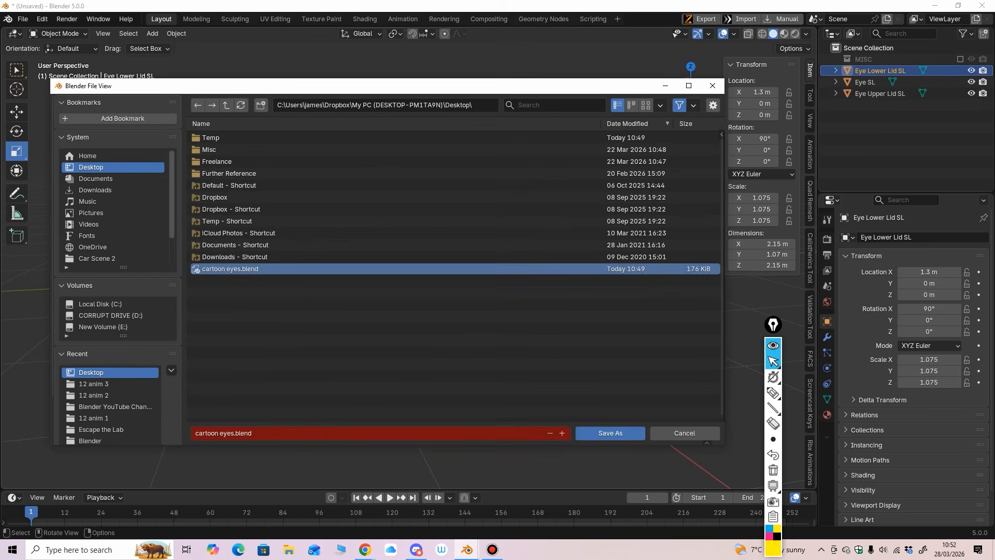
pyautogui.click(610, 433)
# Activate the Rotate tool and apply All Transforms to Deltas to the lower eyelid.
pyautogui.press('ctrl+KP_3')
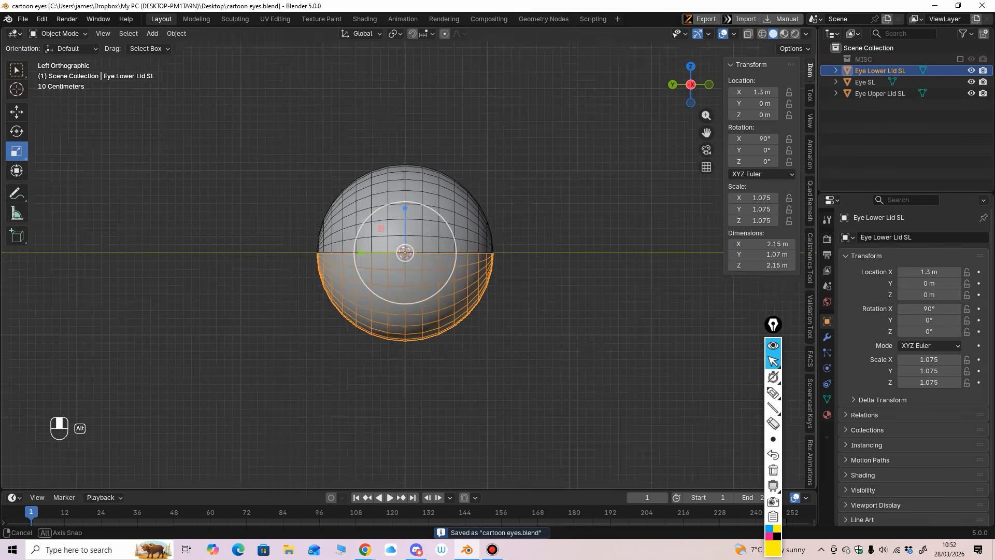
pyautogui.scroll(3, 402, 249)
pyautogui.moveTo(402, 249); pyautogui.dragTo(435, 234, button='middle')
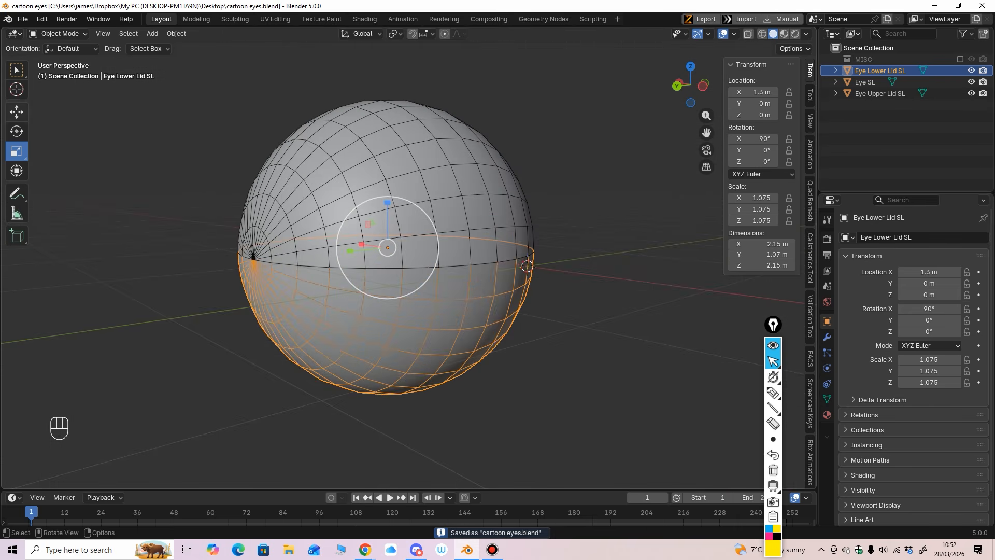
pyautogui.click(16, 131)
pyautogui.moveTo(332, 259); pyautogui.dragTo(290, 254, button='middle')
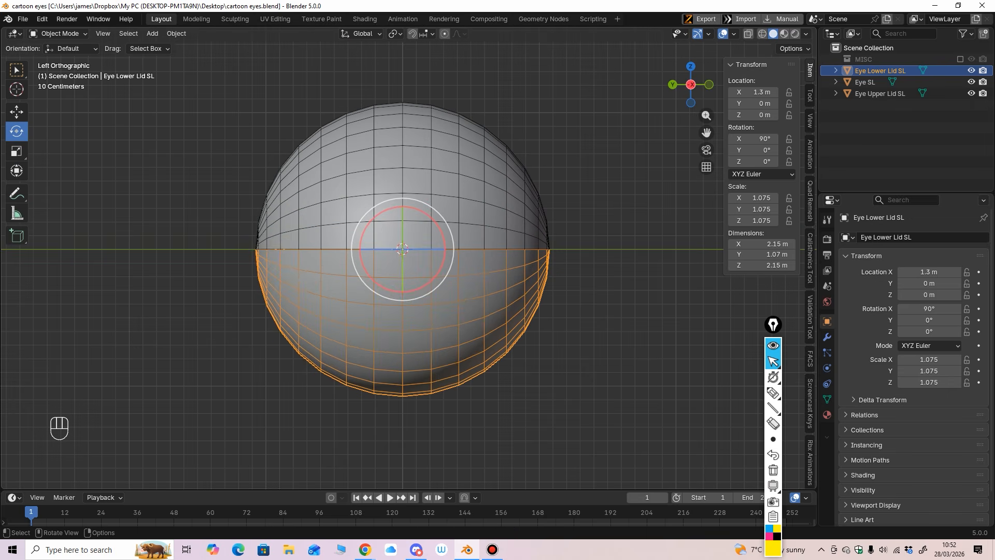
pyautogui.hotkey('ctrl', 'a')
pyautogui.click(444, 275)
# Apply All Transforms to Deltas to the upper eyelid and to the inner eye sphere.
pyautogui.click(466, 215)
pyautogui.hotkey('ctrl', 'a')
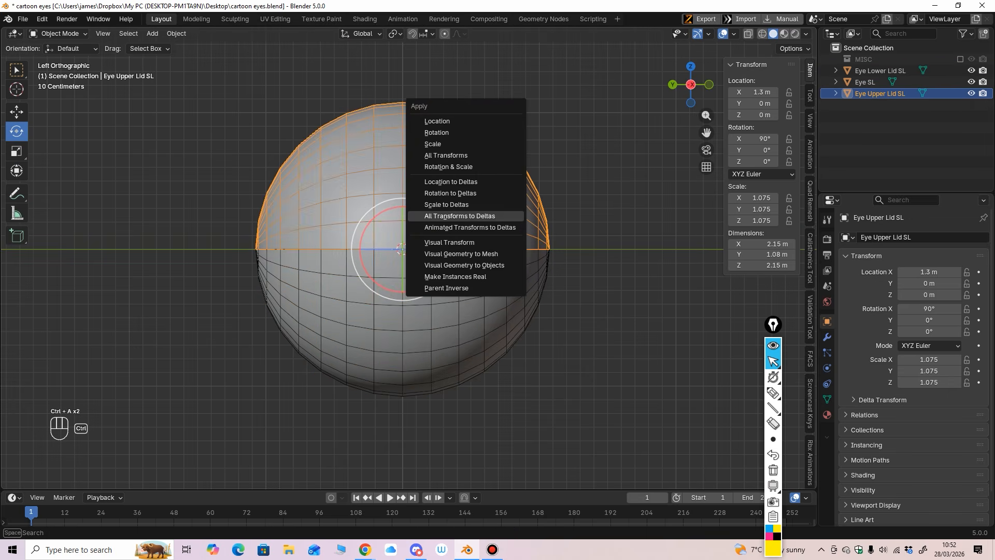
pyautogui.click(460, 216)
pyautogui.click(864, 82)
pyautogui.hotkey('ctrl', 'a')
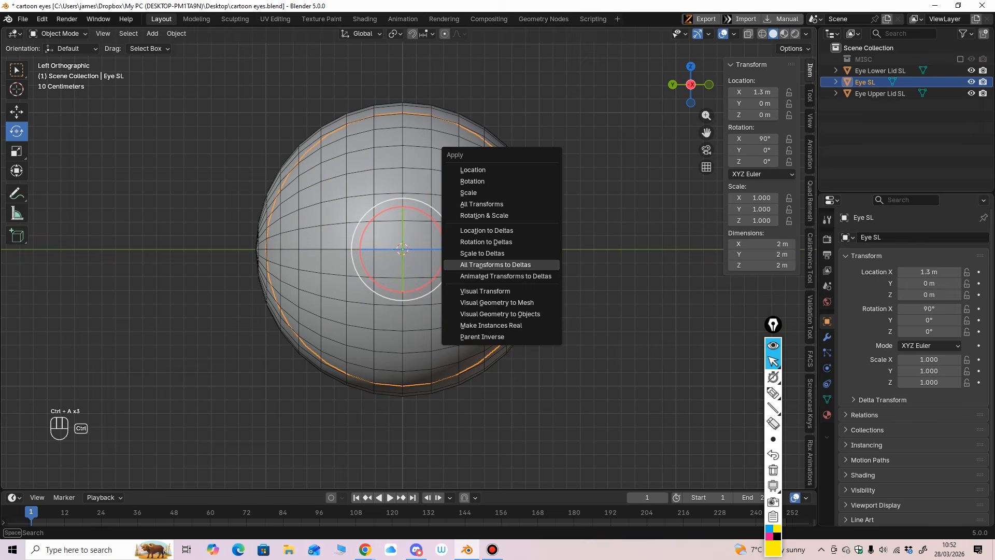
pyautogui.click(496, 264)
# Try rotating the upper eyelid about the X axis and undo the rotation.
pyautogui.click(473, 207)
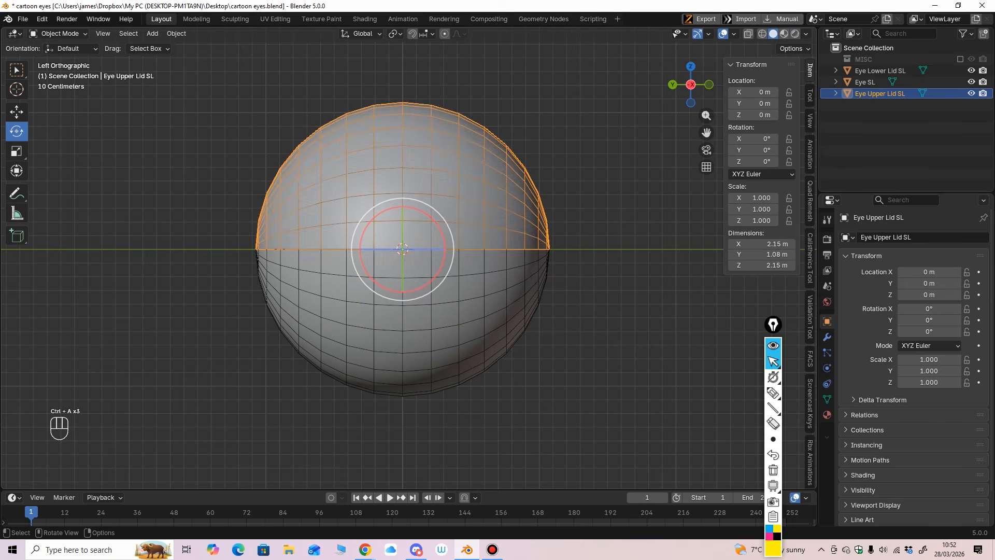
pyautogui.moveTo(443, 247); pyautogui.dragTo(430, 217)
pyautogui.hotkey('ctrl', 'z')
pyautogui.hotkey('ctrl', 'z')
pyautogui.moveTo(430, 217); pyautogui.dragTo(519, 203, button='middle')
pyautogui.hotkey('ctrl', 'z')
# Swing the eyelids open about the X axis, the lower one to about -26° and the upper one to about 15°.
pyautogui.moveTo(365, 250); pyautogui.dragTo(368, 274)
pyautogui.moveTo(368, 274); pyautogui.dragTo(349, 288, button='middle')
pyautogui.click(362, 197)
pyautogui.moveTo(358, 240); pyautogui.dragTo(361, 223)
# Try rotating the inner eye sphere freely between the open lids and undo each rotation.
pyautogui.click(342, 243)
pyautogui.moveTo(343, 243); pyautogui.dragTo(395, 248, button='middle')
pyautogui.moveTo(394, 251); pyautogui.dragTo(370, 247)
pyautogui.press('Escape')
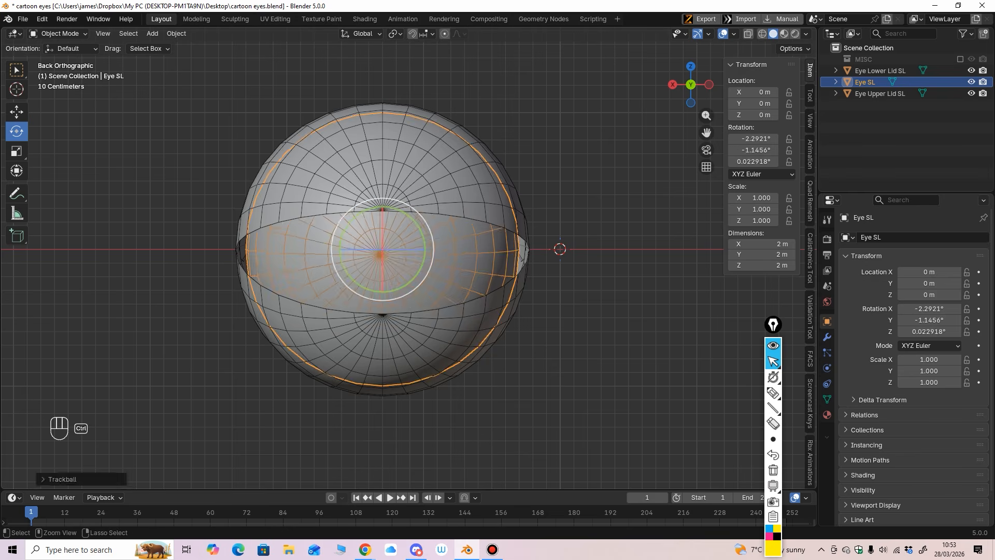
pyautogui.hotkey('ctrl', 'z')
pyautogui.moveTo(395, 233); pyautogui.dragTo(397, 247)
pyautogui.hotkey('ctrl', 'z')
# Try another rotation of the lower eyelid and undo it.
pyautogui.click(394, 337)
pyautogui.moveTo(394, 337); pyautogui.dragTo(342, 332, button='middle')
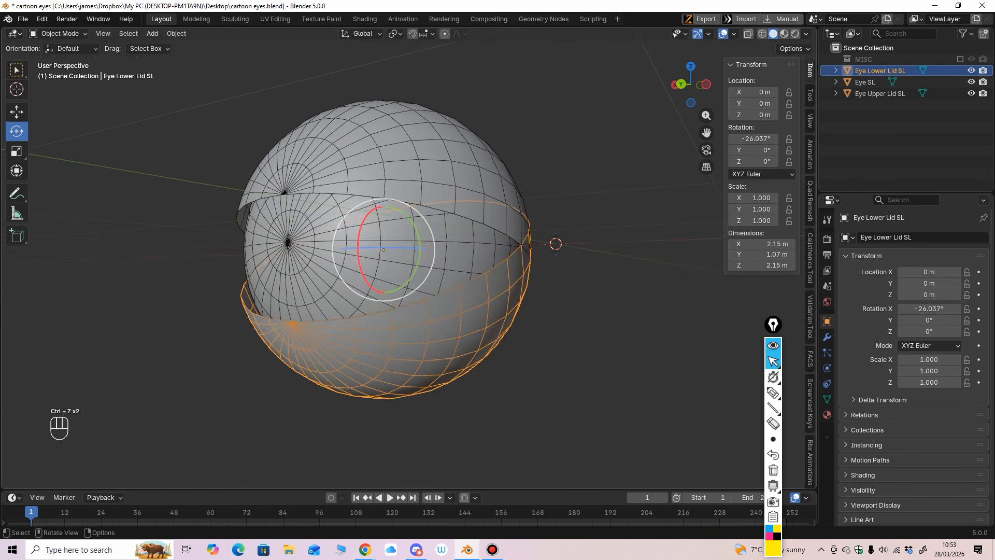
pyautogui.moveTo(364, 268); pyautogui.dragTo(361, 249)
pyautogui.hotkey('ctrl', 'z')
pyautogui.moveTo(362, 250); pyautogui.dragTo(417, 259, button='middle')
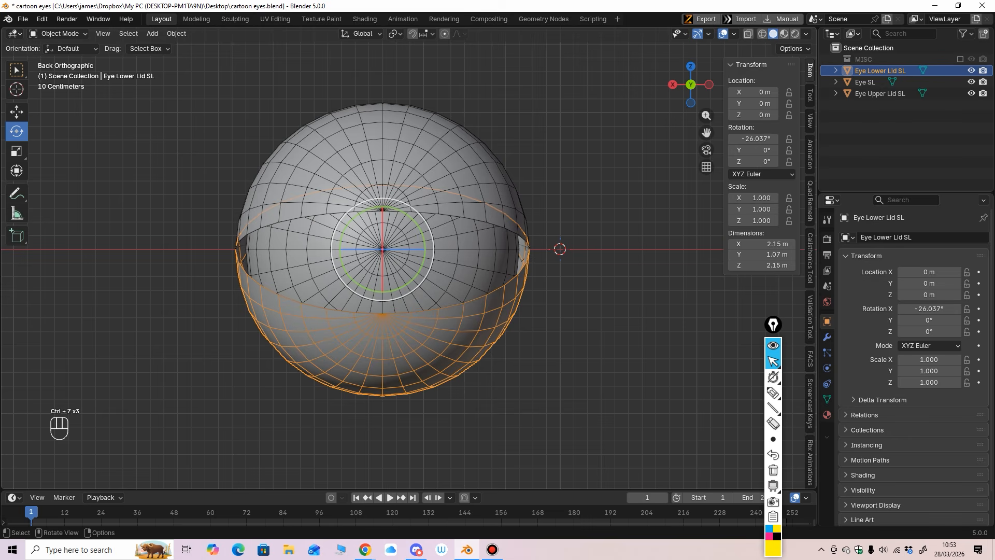
# Clear the rotation of the upper eyelid and of all the eye objects together.
pyautogui.click(423, 179)
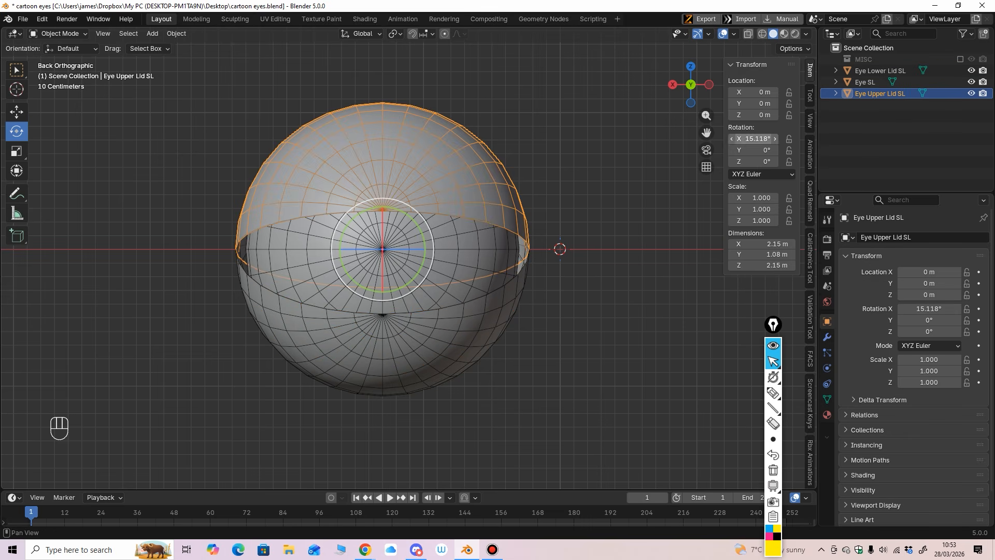
pyautogui.moveTo(596, 218); pyautogui.dragTo(513, 214, button='middle')
pyautogui.hotkey('alt', 'r')
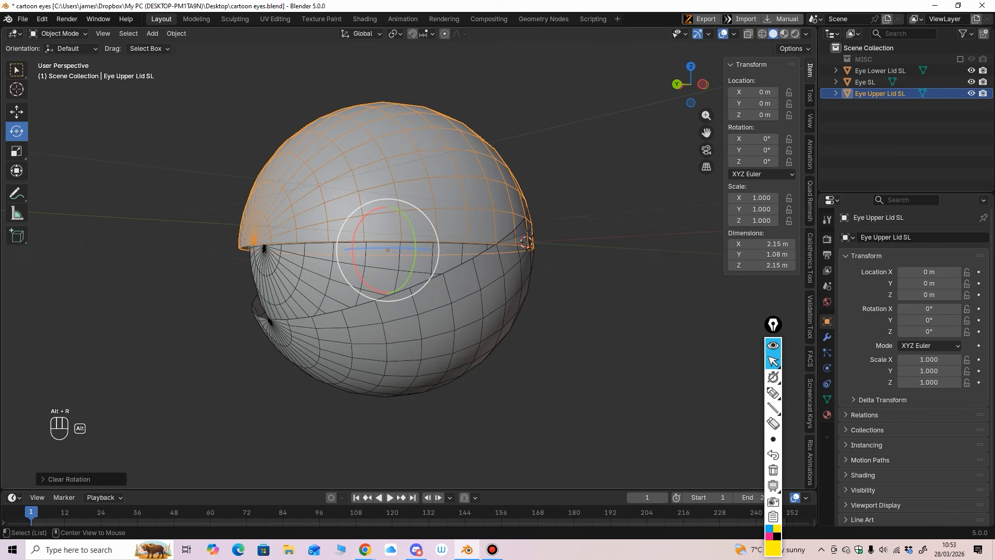
pyautogui.press('a')
pyautogui.hotkey('alt', 'r')
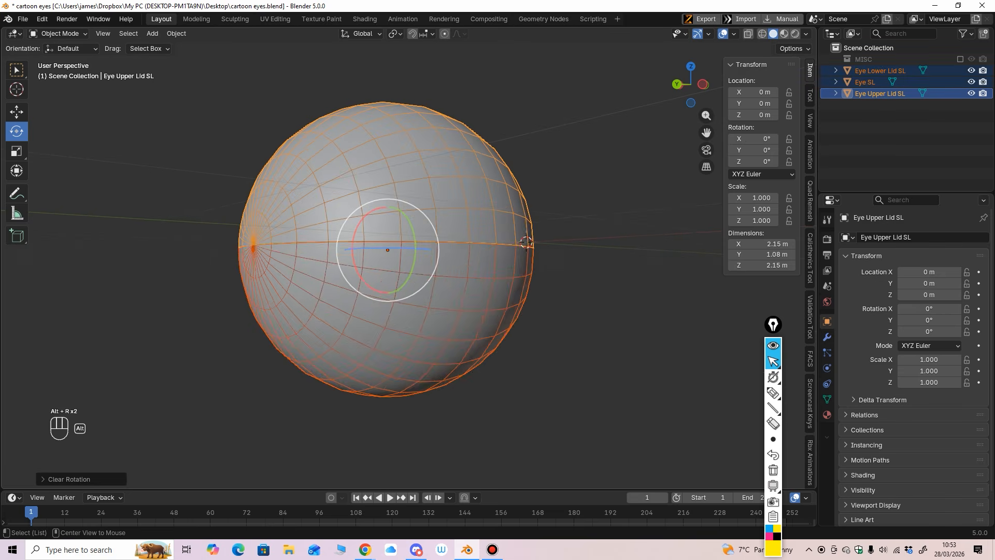
# Rotate the upper eyelid open about the X axis and the lower eyelid to about -17.3°.
pyautogui.click(335, 215)
pyautogui.moveTo(340, 244); pyautogui.dragTo(325, 244, button='middle')
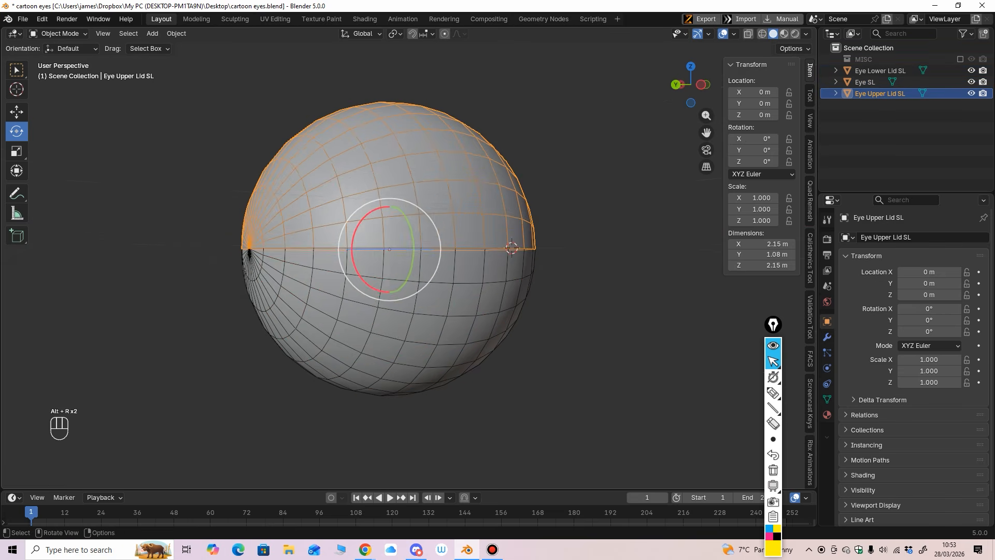
pyautogui.moveTo(353, 238)
pyautogui.mouseDown()
pyautogui.moveTo(357, 224)
pyautogui.moveTo(353, 246)
pyautogui.mouseUp()
pyautogui.click(344, 306)
pyautogui.moveTo(352, 246); pyautogui.dragTo(407, 242, button='middle')
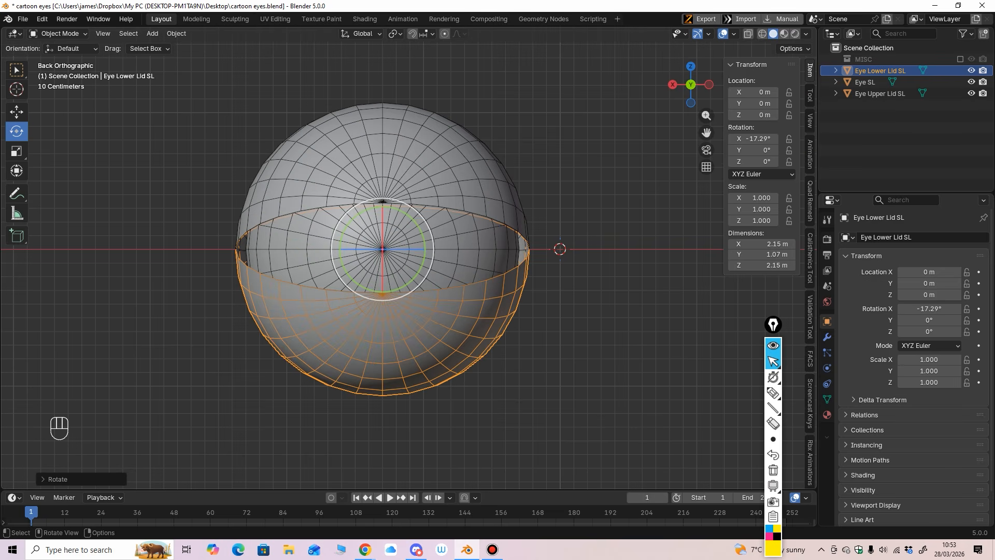
# Select the inner eye sphere, show its material settings and switch the viewport to Material Preview shading.
pyautogui.click(450, 247)
pyautogui.click(827, 415)
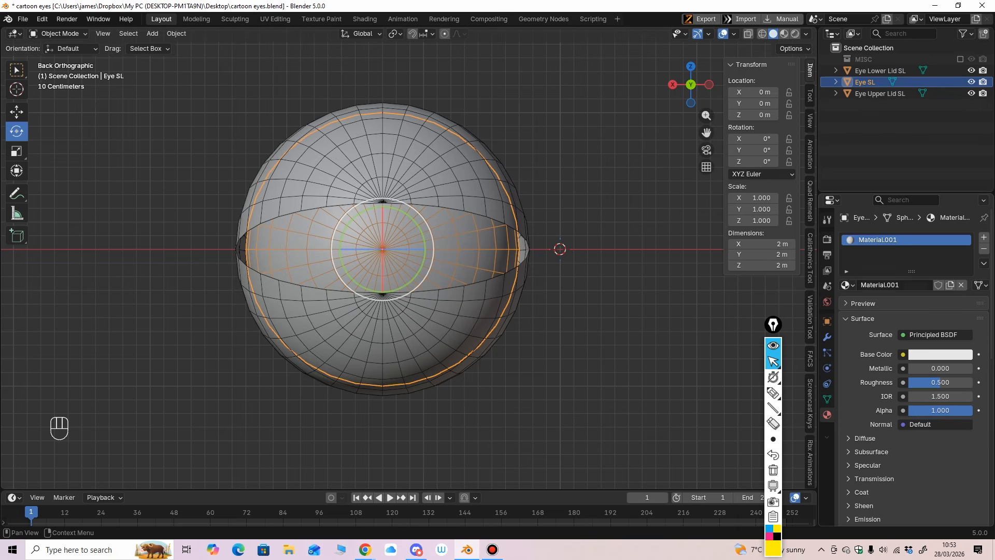
pyautogui.click(784, 34)
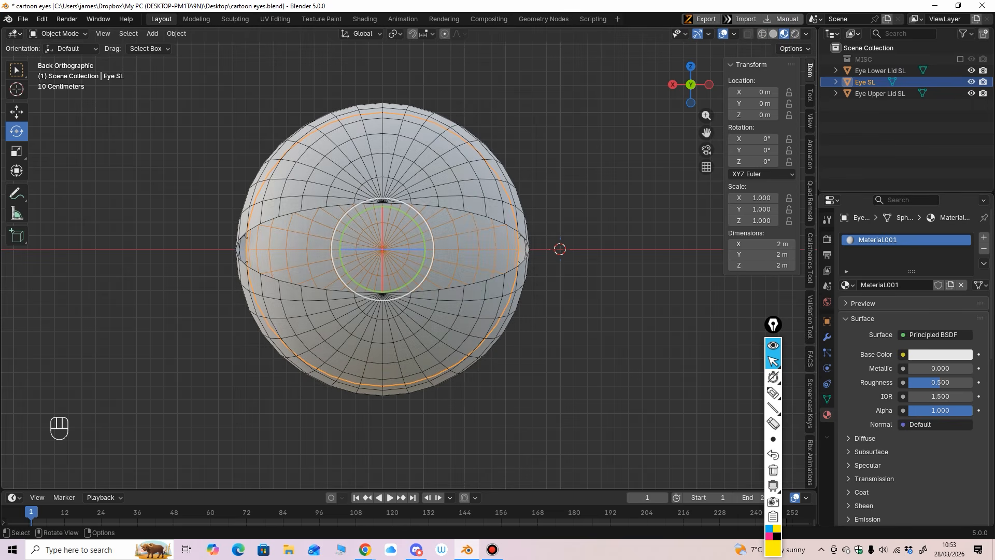
pyautogui.click(581, 192)
pyautogui.click(463, 254)
pyautogui.moveTo(464, 259)
pyautogui.mouseDown(button='middle')
pyautogui.moveTo(365, 264)
pyautogui.moveTo(446, 259)
pyautogui.mouseUp(button='middle')
pyautogui.click(575, 202)
pyautogui.moveTo(565, 218); pyautogui.dragTo(503, 234, button='middle')
pyautogui.click(451, 257)
pyautogui.keyDown('alt'); pyautogui.moveTo(451, 256); pyautogui.dragTo(510, 242, button='middle'); pyautogui.keyUp('alt')
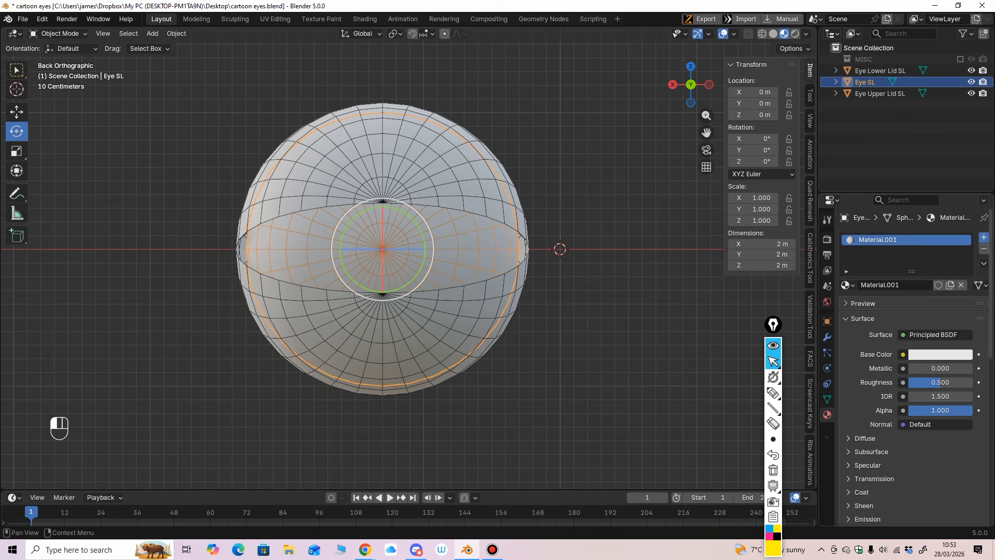
# Add a second material slot with a new material to the eye and set its base color to black.
pyautogui.click(984, 236)
pyautogui.click(916, 307)
pyautogui.click(941, 377)
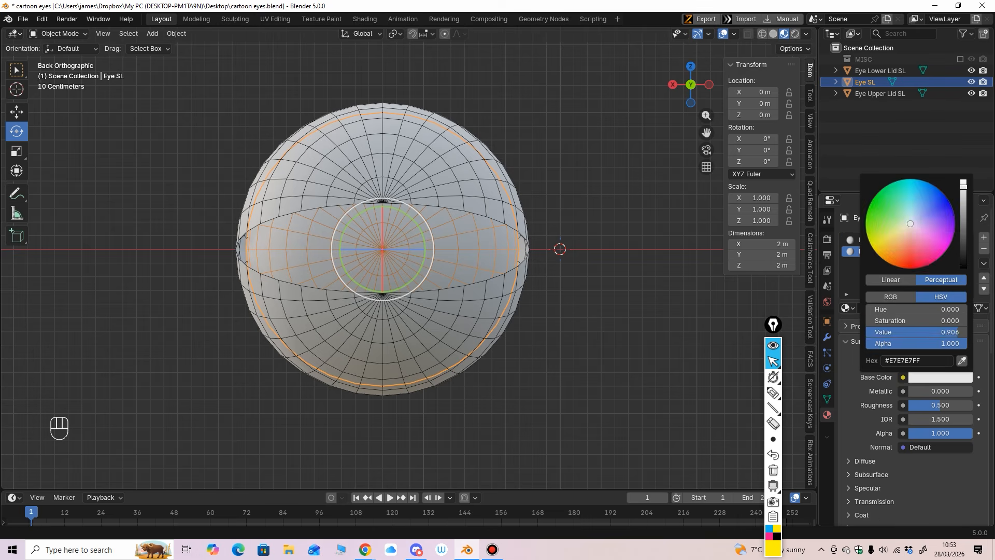
pyautogui.moveTo(963, 183); pyautogui.dragTo(963, 267)
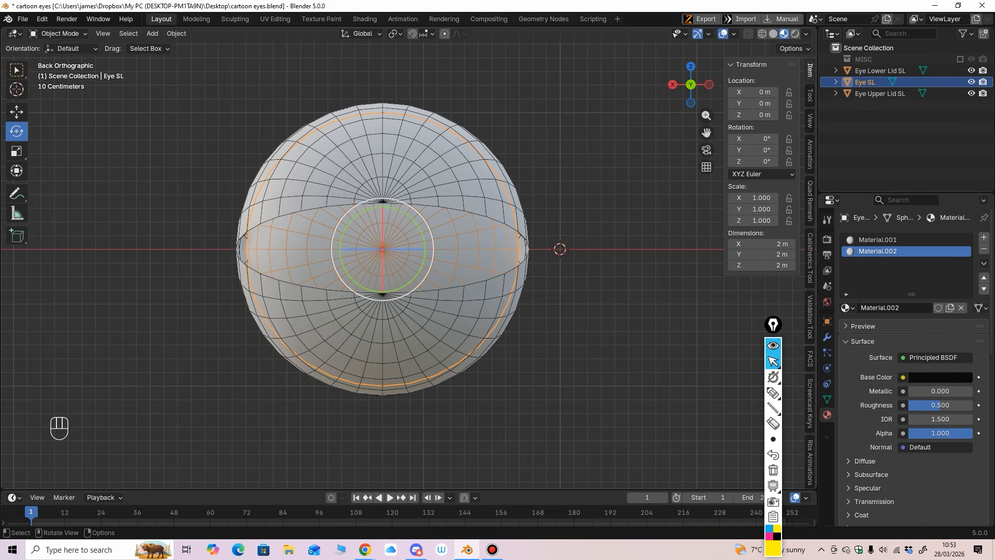
# In Edit Mode, select the front pole faces of the inner eye and assign the black Material.002 to them as the pupil.
pyautogui.click(59, 33)
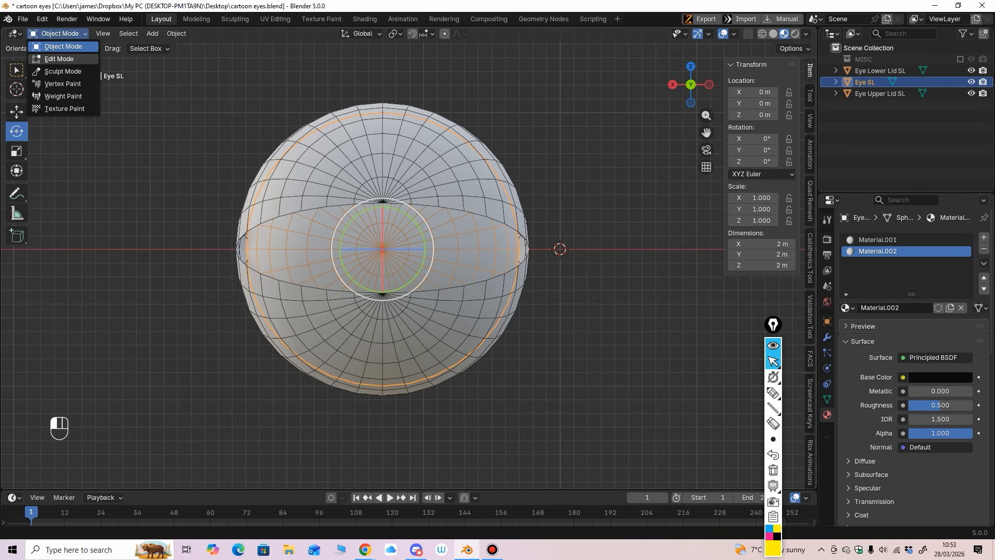
pyautogui.click(52, 50)
pyautogui.moveTo(352, 220); pyautogui.dragTo(418, 278)
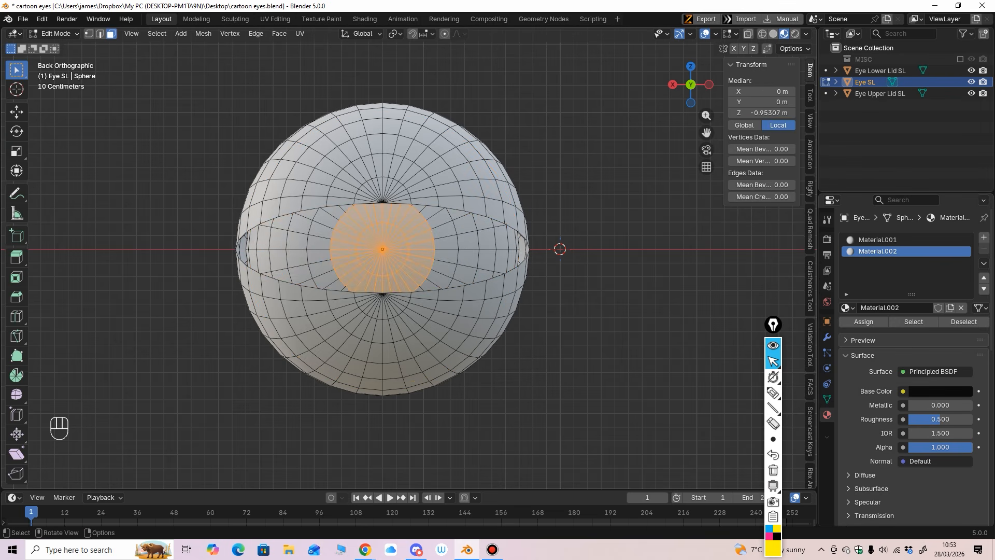
pyautogui.moveTo(417, 278); pyautogui.dragTo(399, 260, button='middle')
pyautogui.moveTo(430, 210); pyautogui.dragTo(452, 182, button='middle')
pyautogui.keyDown('shift'); pyautogui.click(447, 212); pyautogui.keyUp('shift')
pyautogui.keyDown('shift'); pyautogui.click(442, 198); pyautogui.keyUp('shift')
pyautogui.hotkey('ctrl', 'z')
pyautogui.hotkey('ctrl', 'z')
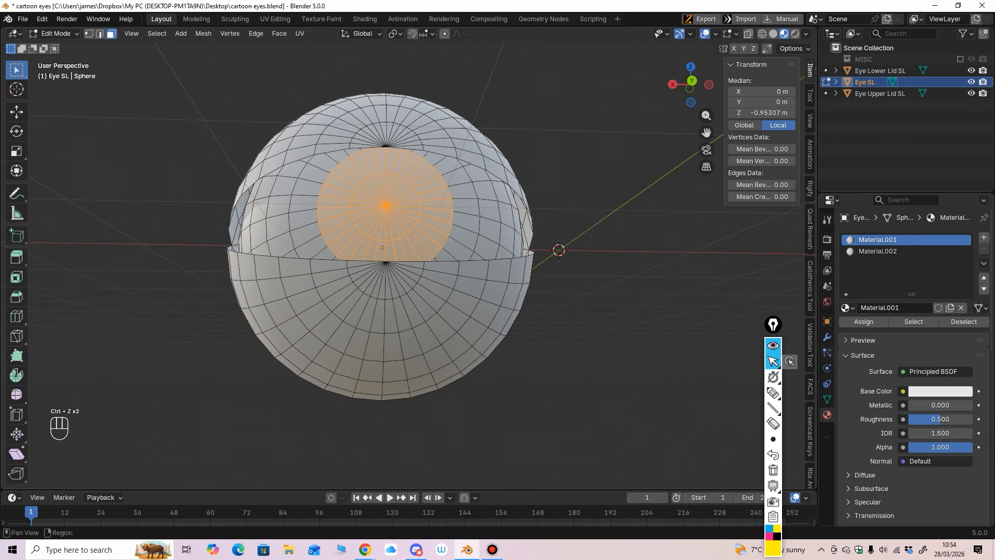
pyautogui.click(877, 251)
pyautogui.click(864, 322)
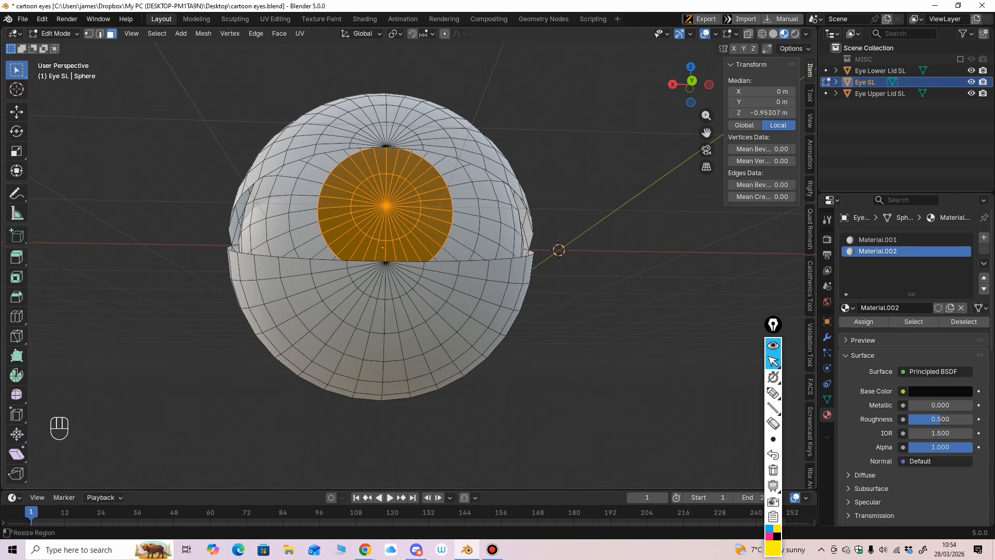
pyautogui.click(56, 34)
pyautogui.click(58, 47)
# Give the upper eyelid the existing black Material.002.
pyautogui.moveTo(161, 181); pyautogui.dragTo(208, 200, button='middle')
pyautogui.click(184, 218)
pyautogui.click(16, 112)
pyautogui.click(363, 147)
pyautogui.moveTo(363, 147); pyautogui.dragTo(290, 151, button='middle')
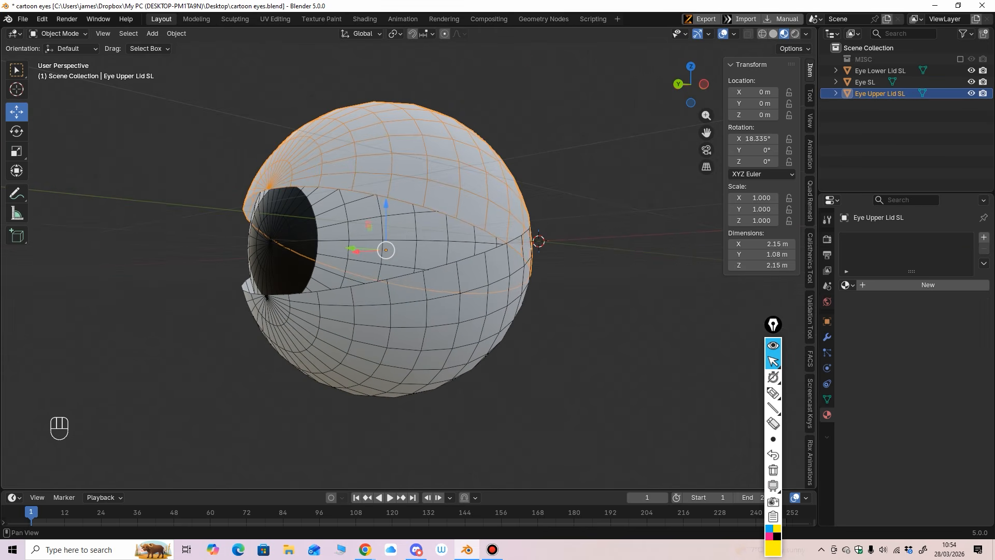
pyautogui.click(846, 284)
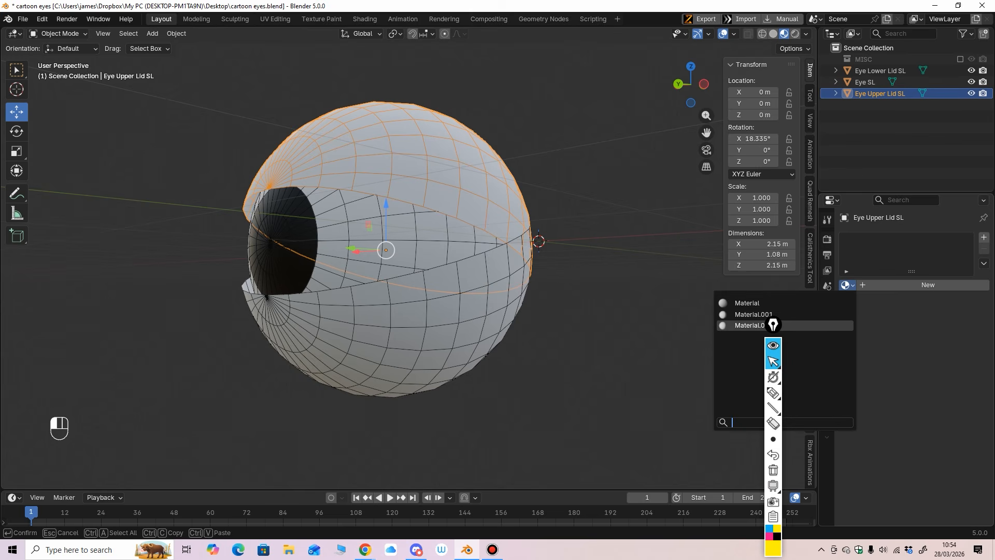
pyautogui.click(744, 327)
pyautogui.click(846, 285)
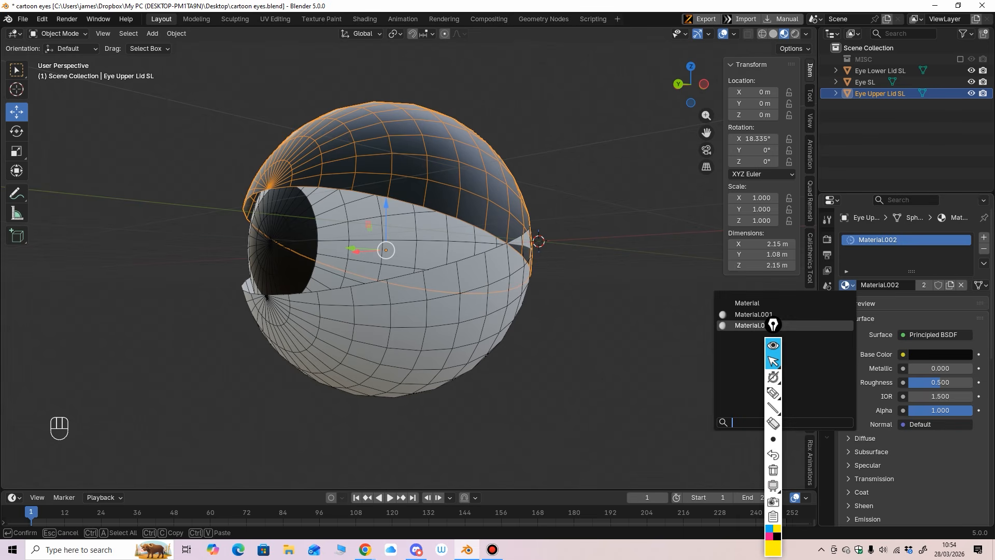
pyautogui.click(747, 326)
# Give the lower eyelid the existing black Material.002 and deselect everything.
pyautogui.click(374, 352)
pyautogui.click(846, 285)
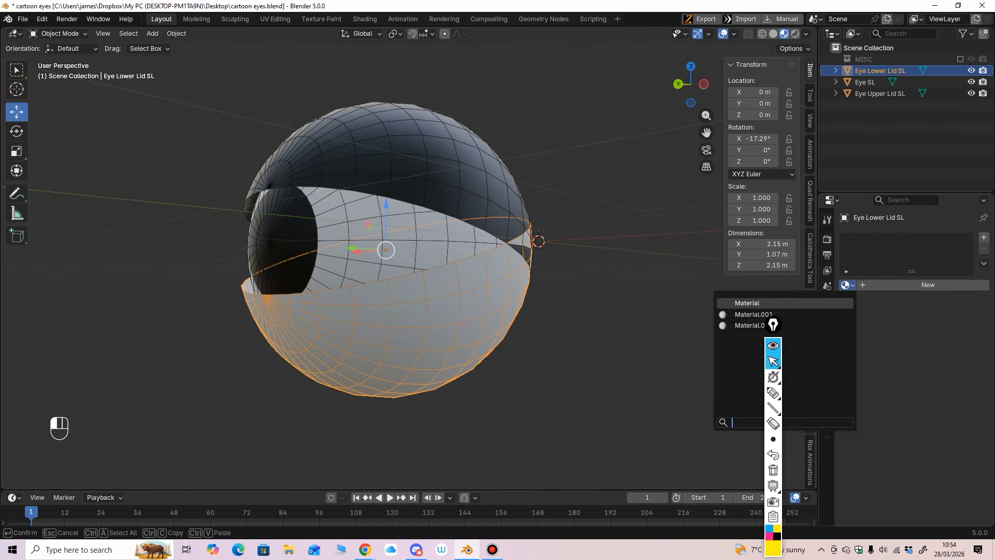
pyautogui.click(745, 327)
pyautogui.moveTo(394, 291); pyautogui.dragTo(441, 289, button='middle')
pyautogui.click(586, 321)
pyautogui.moveTo(586, 321); pyautogui.dragTo(602, 395, button='middle')
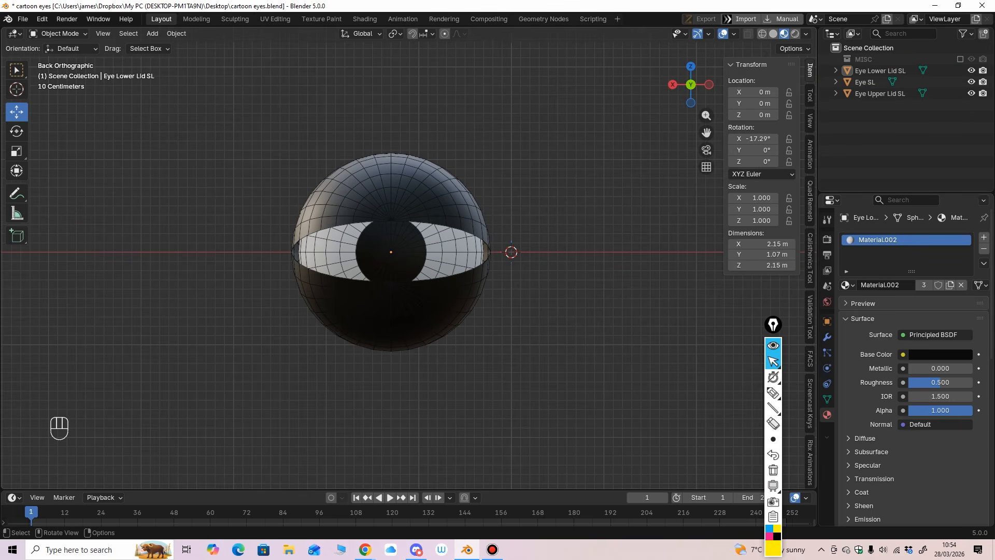
pyautogui.moveTo(571, 342); pyautogui.dragTo(509, 377, button='middle')
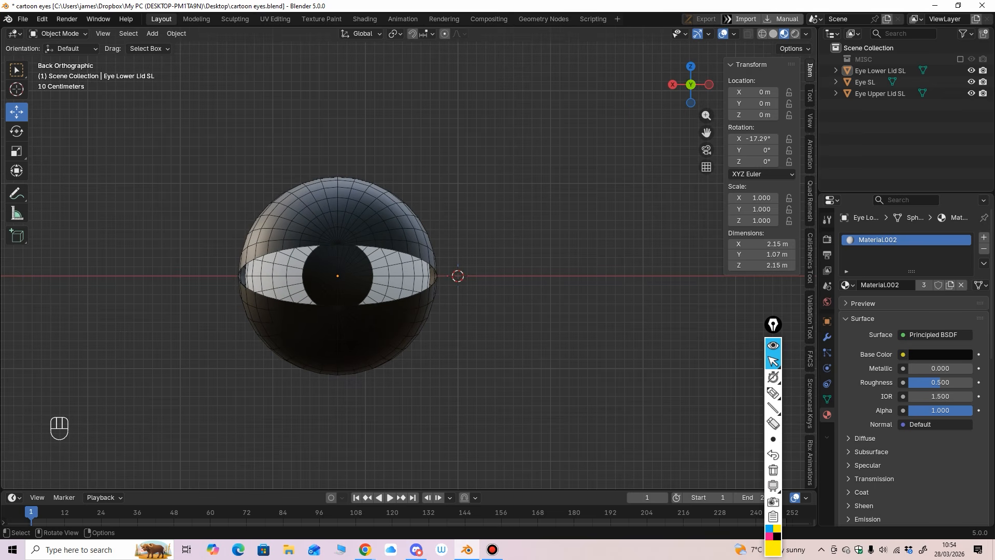
pyautogui.moveTo(509, 376)
pyautogui.mouseDown(button='middle')
pyautogui.moveTo(491, 383)
pyautogui.moveTo(502, 379)
pyautogui.mouseUp(button='middle')
# Add a UV sphere at the 3D cursor, scale it down to about 0.25 m across and apply all its transforms.
pyautogui.click(153, 33)
pyautogui.moveTo(177, 46)
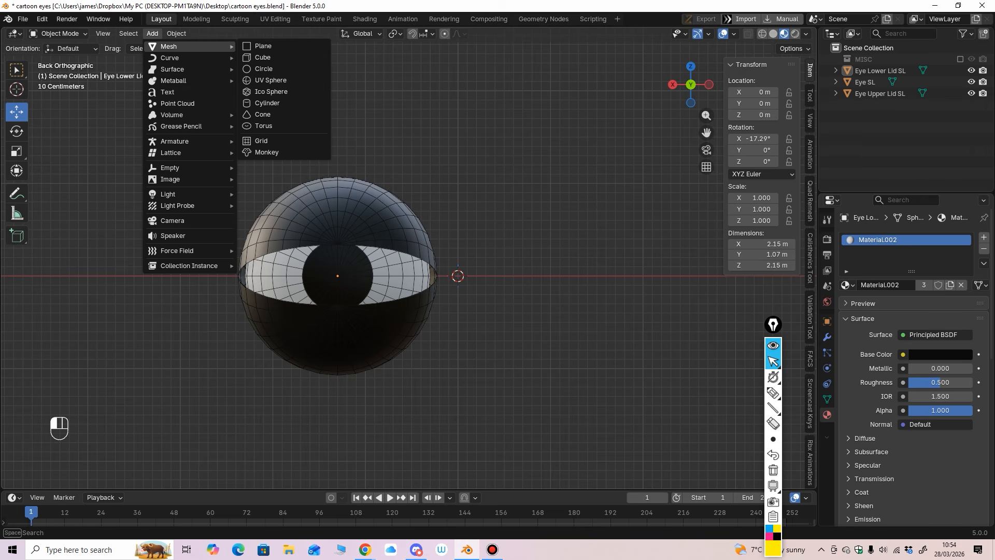
pyautogui.click(271, 79)
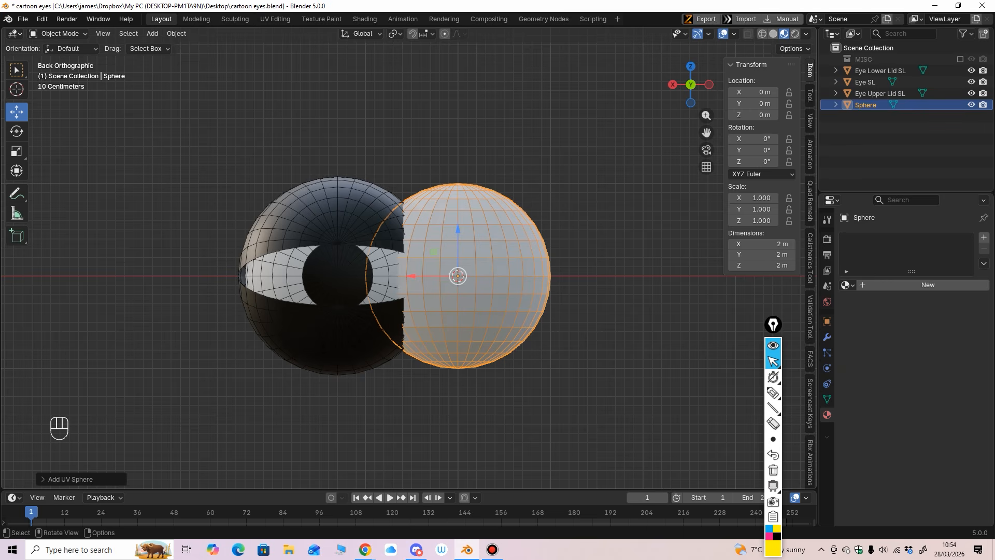
pyautogui.press('s')
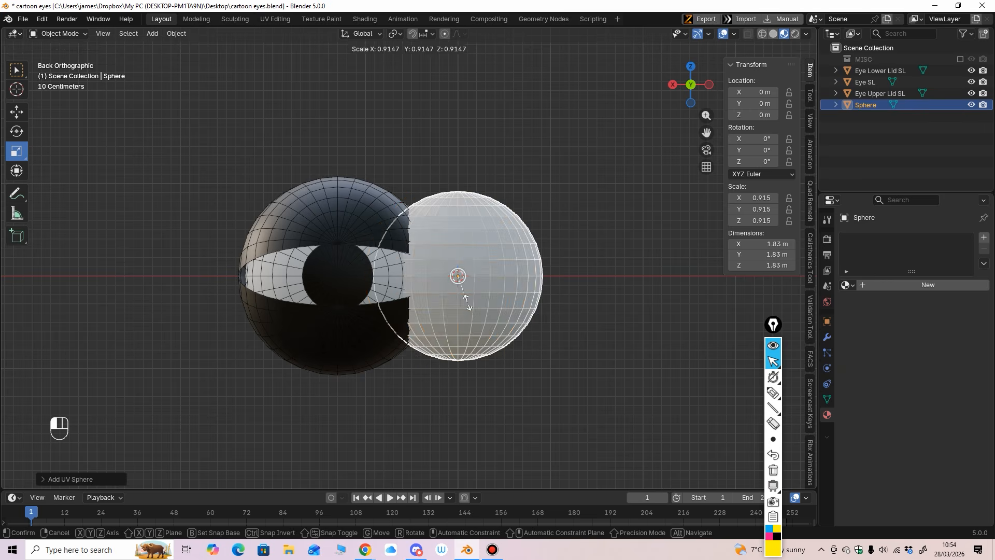
pyautogui.click(458, 276)
pyautogui.hotkey('ctrl', 'a')
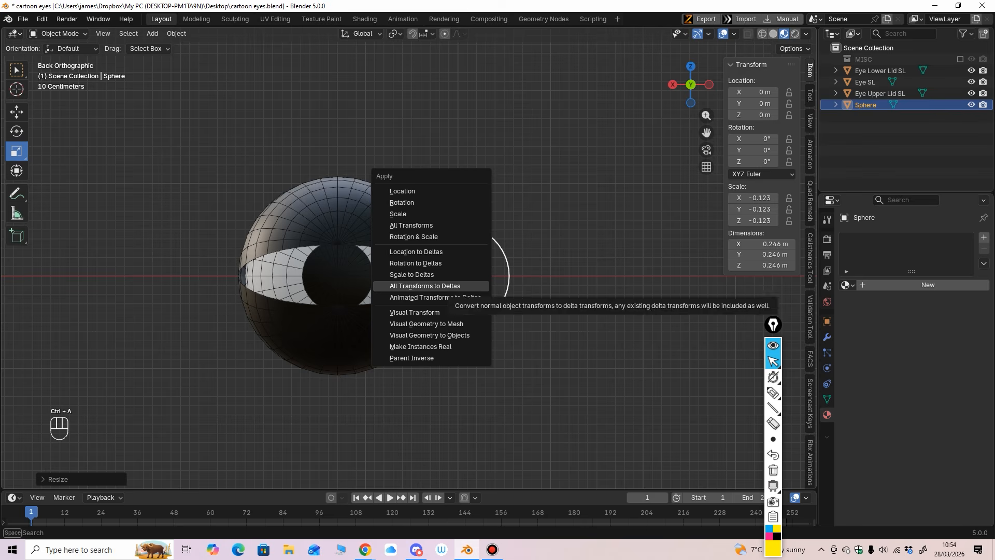
pyautogui.click(441, 225)
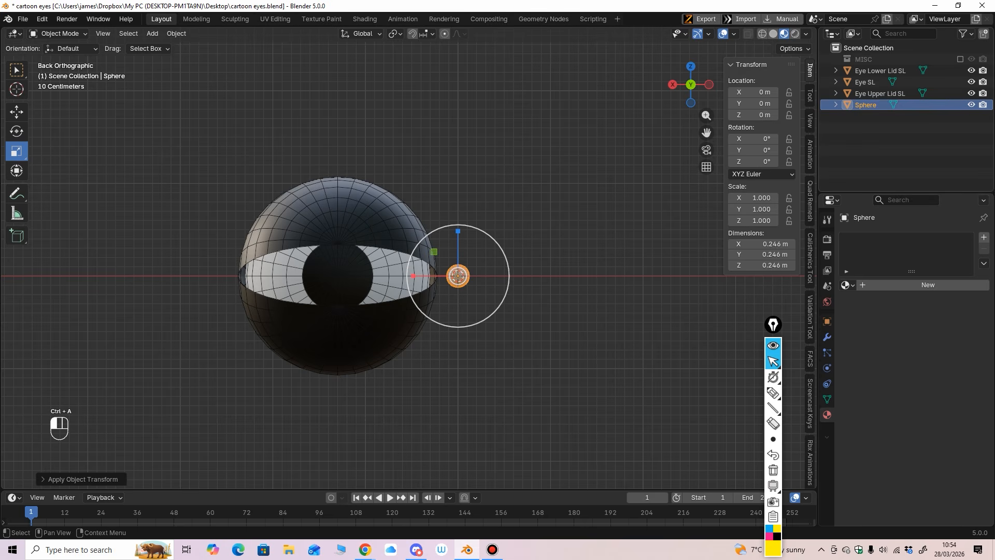
# Rename the small sphere as Dummy.
pyautogui.doubleClick(866, 105)
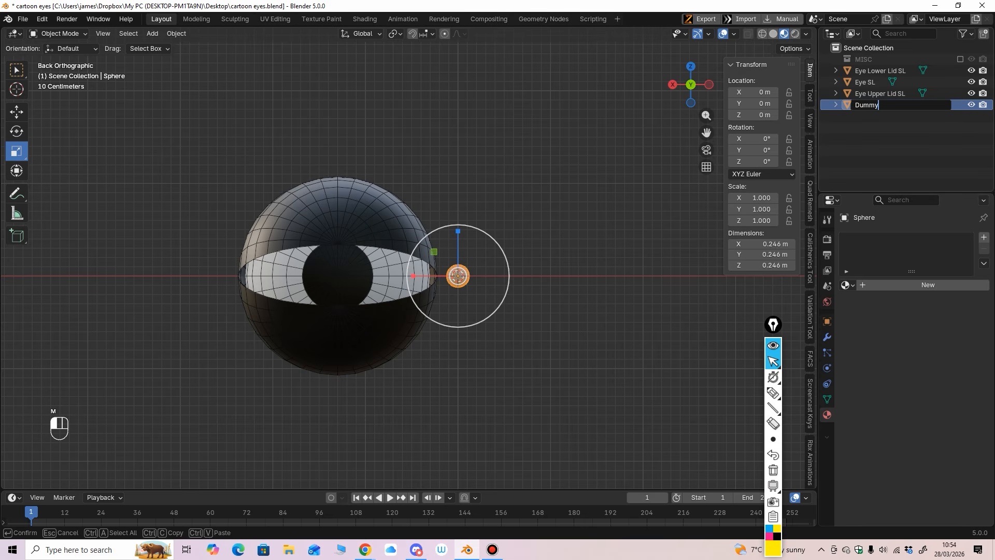
pyautogui.press('Return')
pyautogui.click(60, 34)
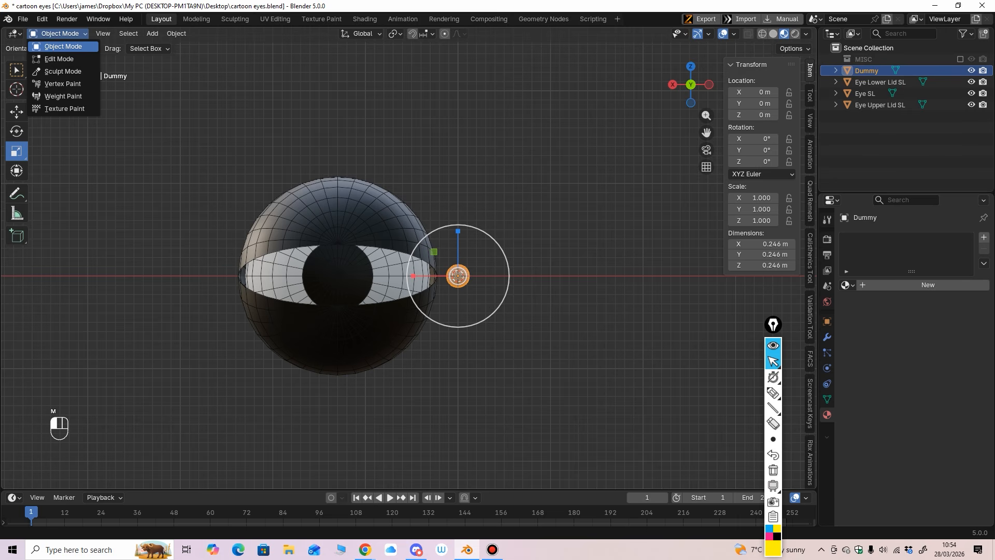
# Add a Mirror modifier on the X axis to the inner eye with Dummy as the mirror object.
pyautogui.click(327, 275)
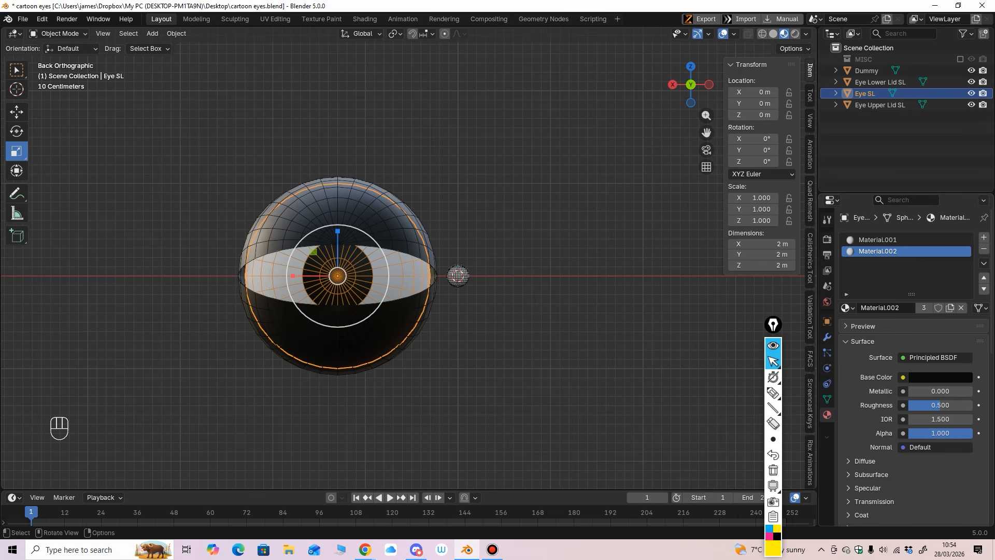
pyautogui.click(827, 337)
pyautogui.click(856, 237)
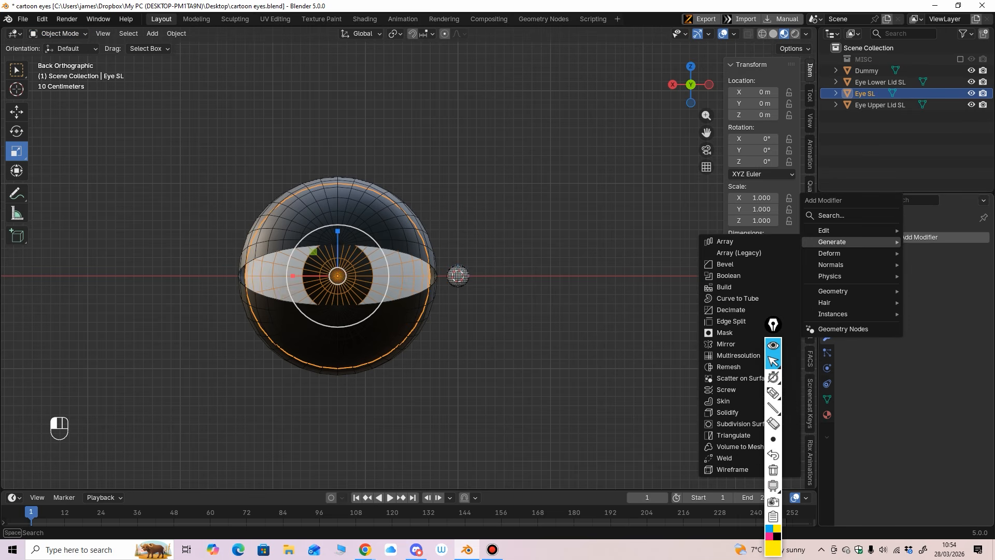
pyautogui.click(726, 344)
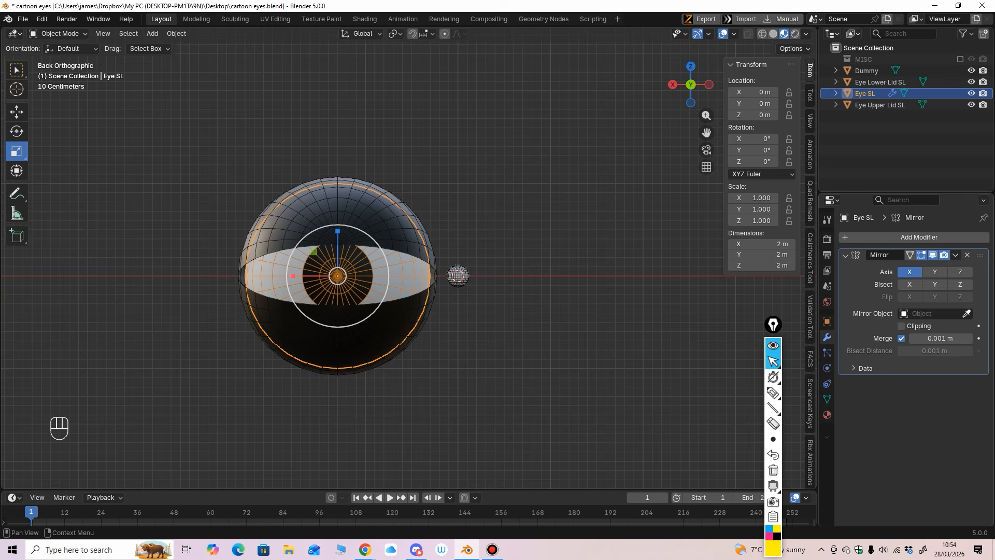
pyautogui.click(458, 270)
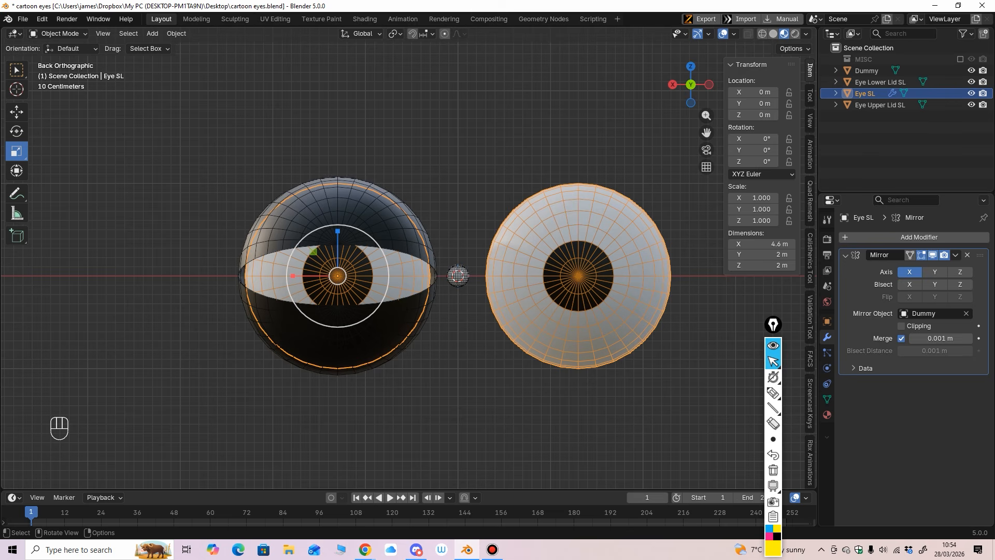
# Add a Mirror modifier on the X axis to the upper eyelid with Dummy as the mirror object.
pyautogui.click(358, 210)
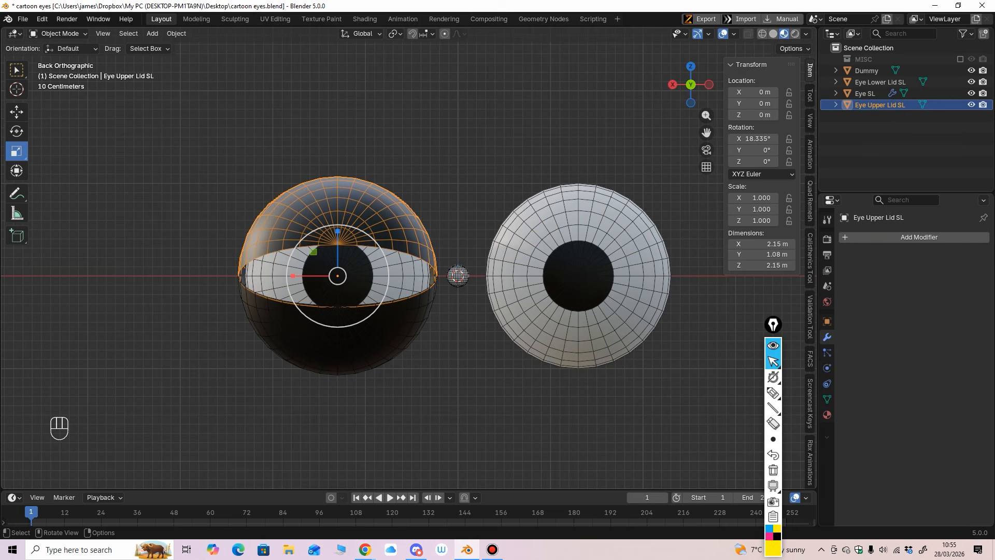
pyautogui.click(871, 237)
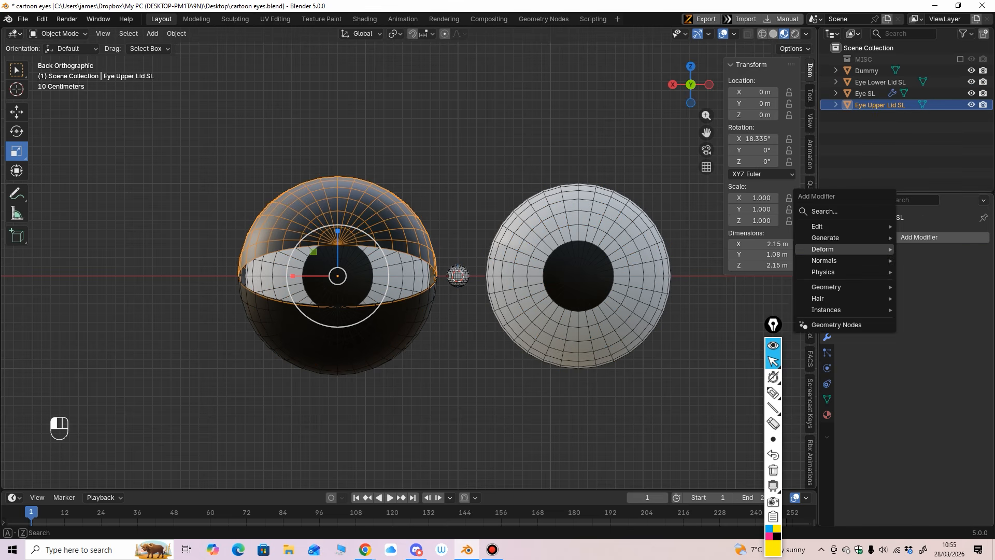
pyautogui.moveTo(871, 237)
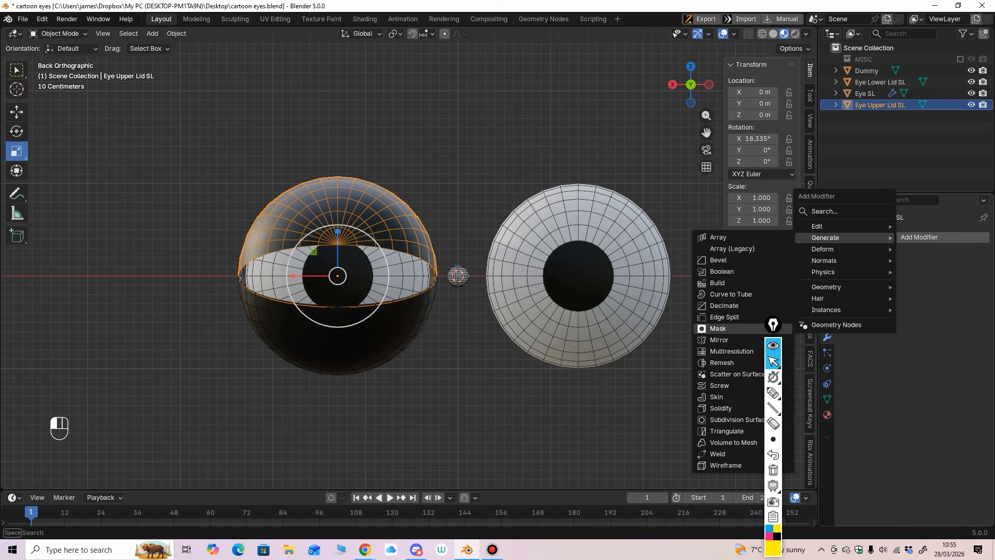
pyautogui.click(719, 339)
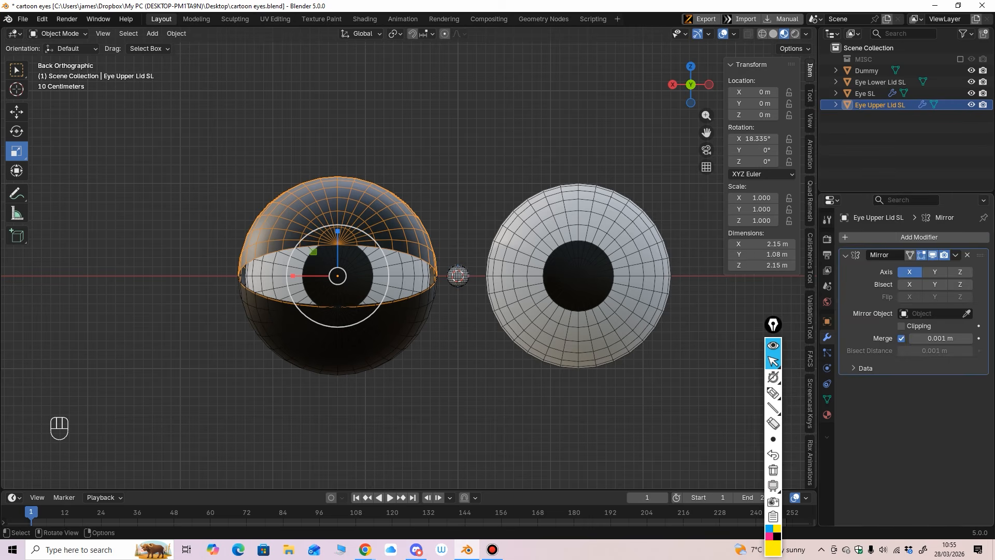
pyautogui.click(458, 276)
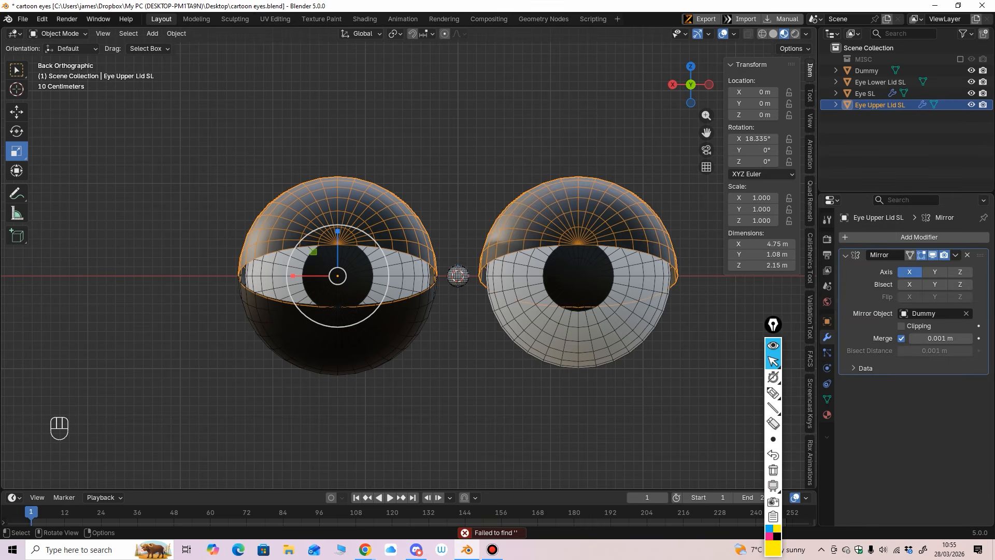
# Add a Mirror modifier on the X axis to the lower eyelid with Dummy as the mirror object.
pyautogui.click(338, 352)
pyautogui.click(920, 237)
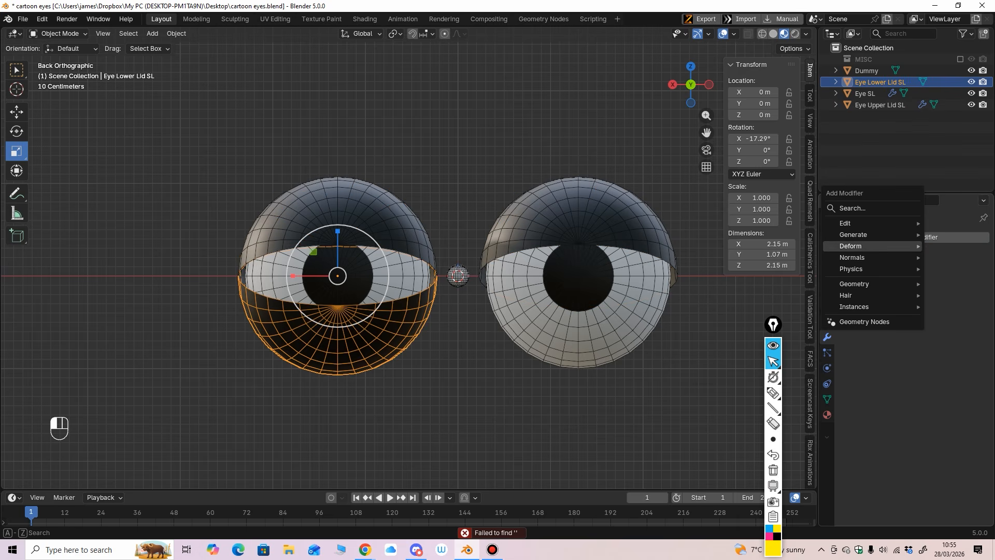
pyautogui.moveTo(871, 234)
pyautogui.click(747, 336)
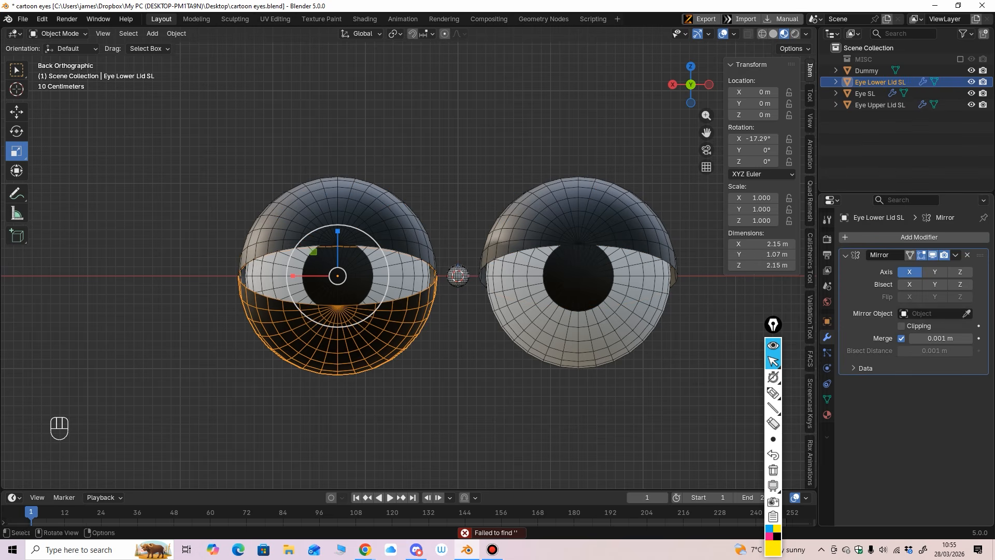
pyautogui.press('e')
pyautogui.click(458, 275)
pyautogui.keyDown('ctrl'); pyautogui.moveTo(458, 275); pyautogui.dragTo(458, 308, button='middle'); pyautogui.keyUp('ctrl')
pyautogui.moveTo(458, 309); pyautogui.dragTo(410, 282, button='middle')
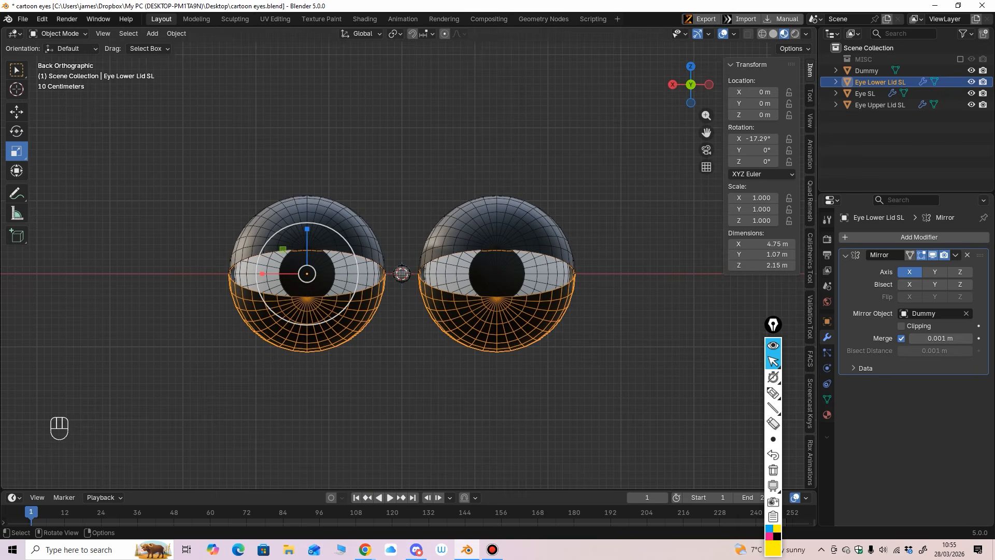
# Try scaling the eye and both eyelids together along the Z and X axes, undoing each change.
pyautogui.moveTo(220, 183); pyautogui.dragTo(352, 332)
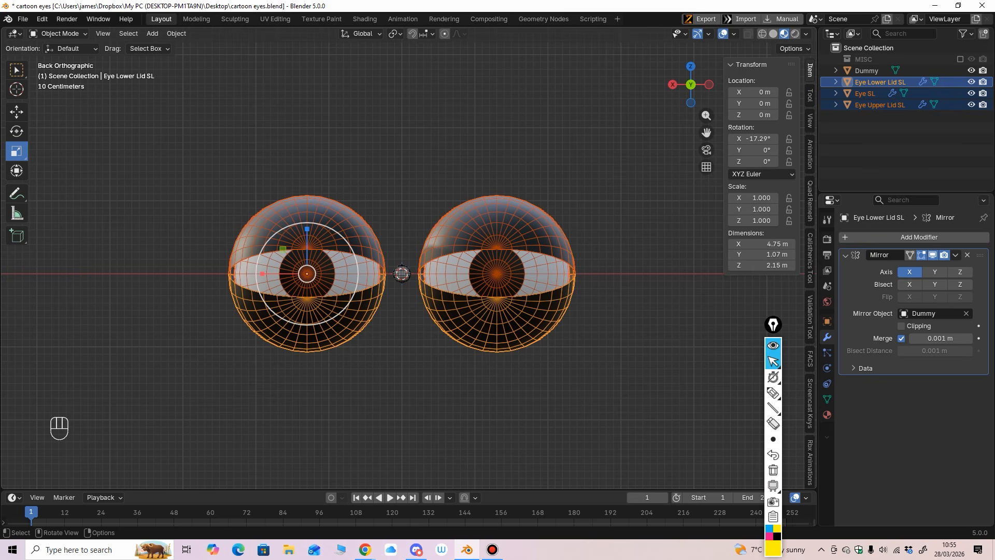
pyautogui.press('s')
pyautogui.press('z')
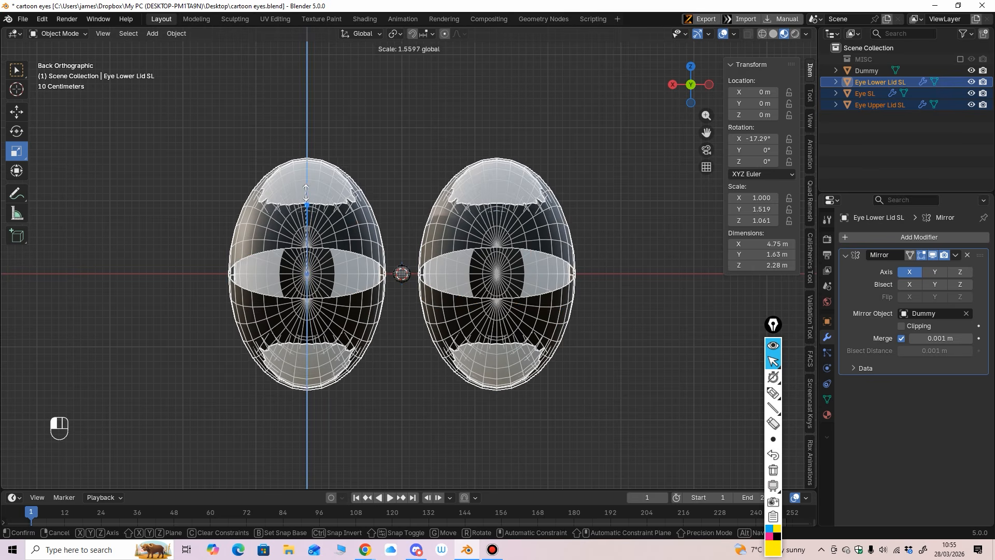
pyautogui.hotkey('ctrl', 'z')
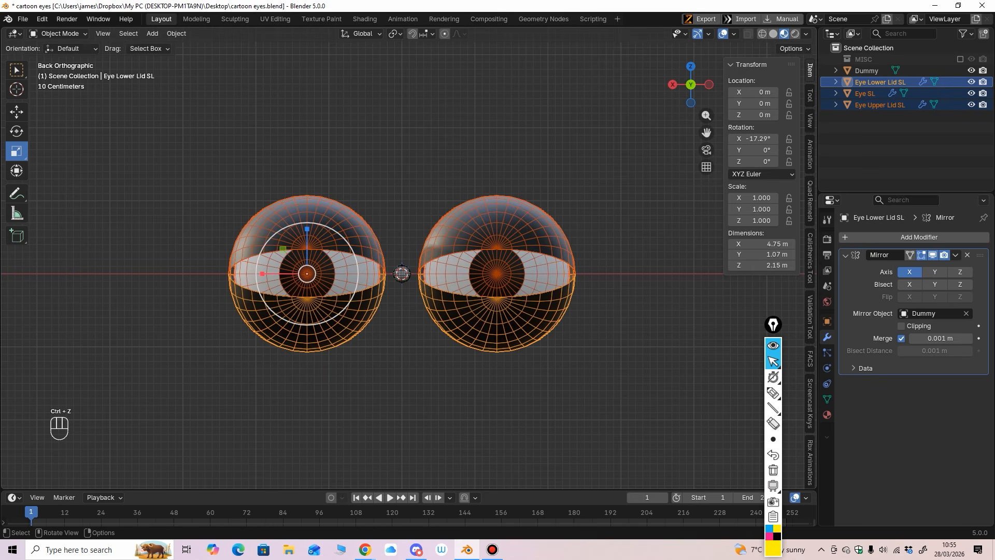
pyautogui.moveTo(262, 274); pyautogui.dragTo(254, 273)
pyautogui.hotkey('ctrl', 'z')
pyautogui.moveTo(307, 224); pyautogui.dragTo(306, 209)
pyautogui.hotkey('ctrl', 'z')
# Try scaling only the inner eye along the Z axis and undo the change.
pyautogui.click(357, 165)
pyautogui.moveTo(358, 171)
pyautogui.mouseDown(button='middle')
pyautogui.moveTo(254, 178)
pyautogui.moveTo(348, 175)
pyautogui.mouseUp(button='middle')
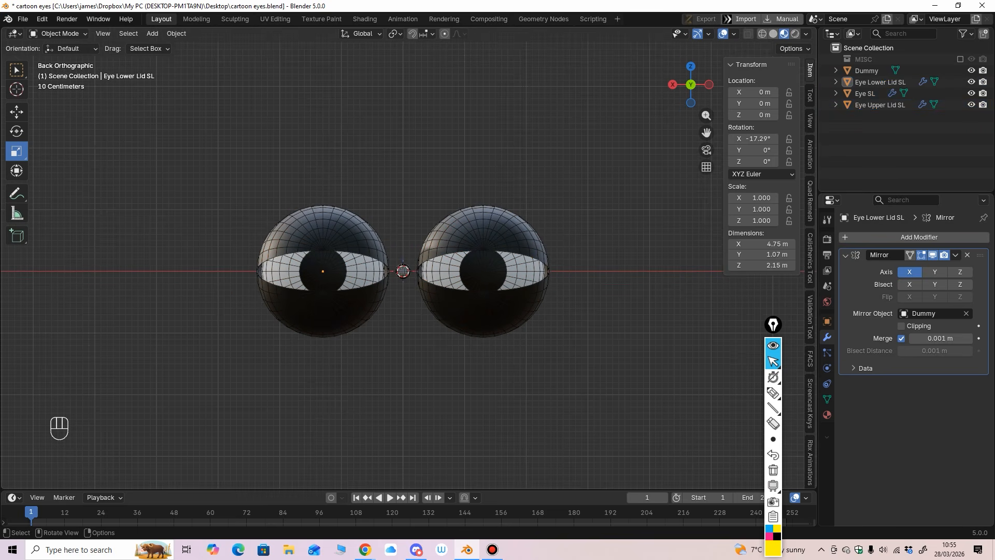
pyautogui.scroll(1, 404, 259)
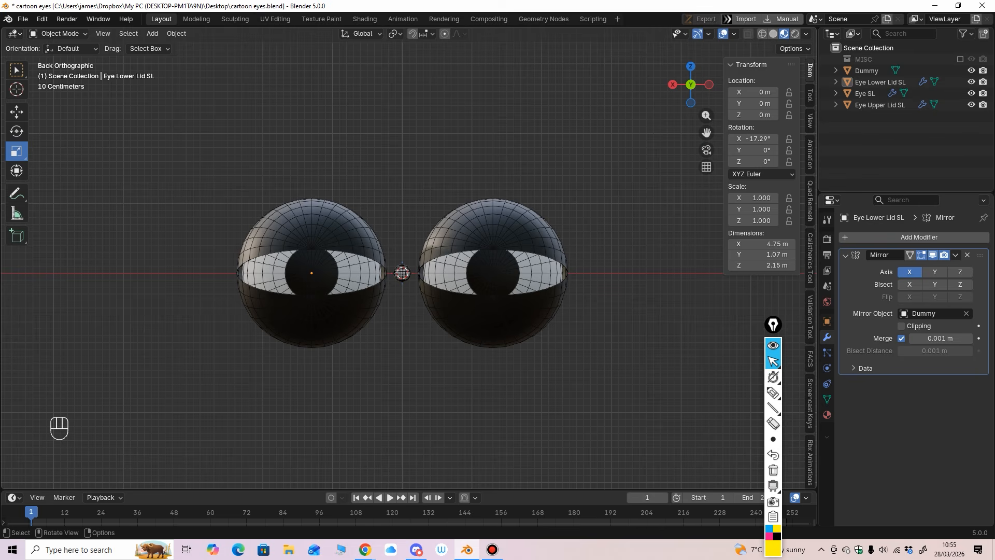
pyautogui.click(334, 272)
pyautogui.moveTo(311, 228); pyautogui.dragTo(311, 219)
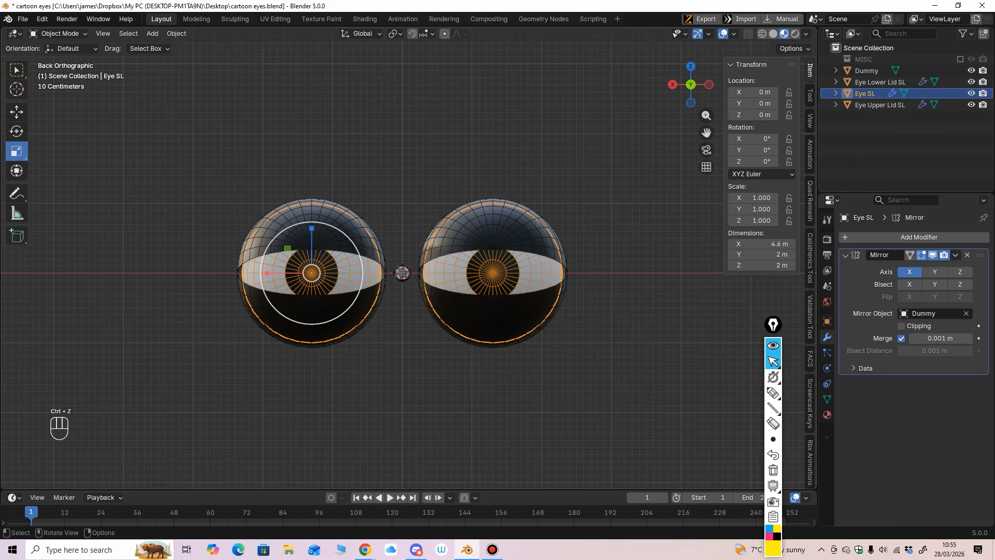
# Try rotating the upper eyelid about its X axis and undo the rotation.
pyautogui.hotkey('ctrl', 'z')
pyautogui.click(342, 228)
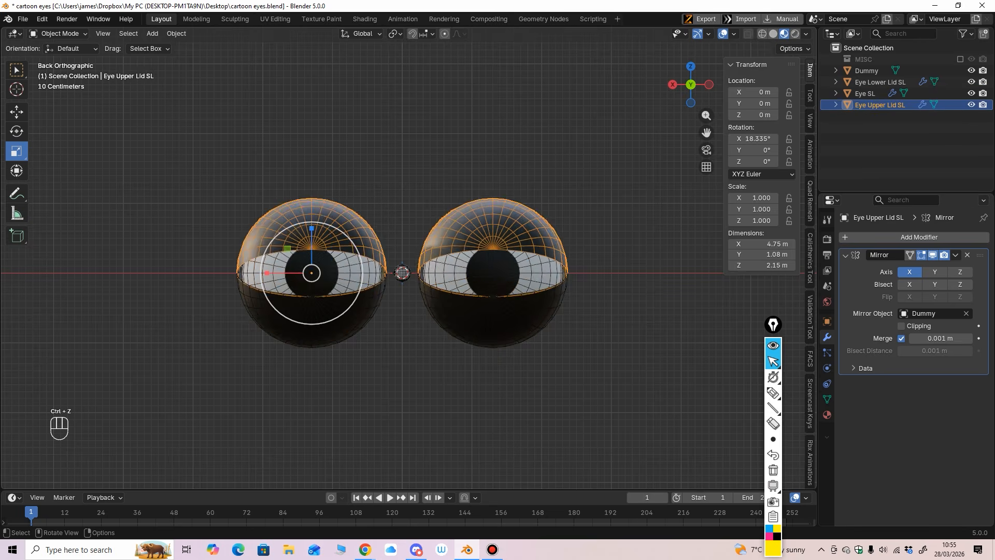
pyautogui.moveTo(394, 260); pyautogui.dragTo(415, 270, button='middle')
pyautogui.click(17, 131)
pyautogui.moveTo(332, 291); pyautogui.dragTo(288, 290, button='middle')
pyautogui.moveTo(305, 254); pyautogui.dragTo(307, 244)
pyautogui.hotkey('ctrl', 'z')
pyautogui.scroll(2, 332, 270)
pyautogui.moveTo(332, 269); pyautogui.dragTo(366, 275, button='middle')
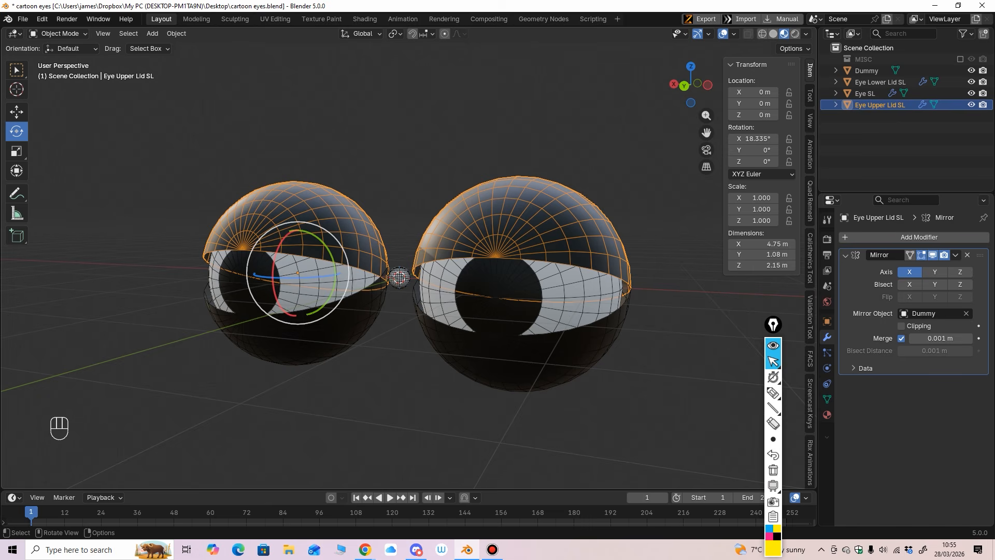
# Try lowering the upper eyelid to about 8.6° and raising the lower eyelid to about -6.5° on X, then undo both rotations.
pyautogui.moveTo(277, 253); pyautogui.dragTo(277, 251)
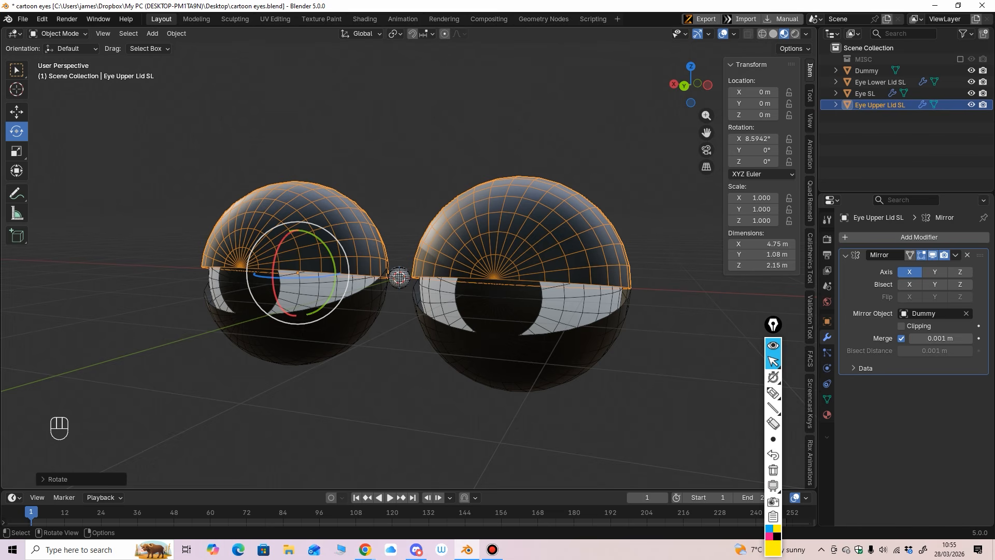
pyautogui.click(280, 333)
pyautogui.moveTo(280, 332); pyautogui.dragTo(280, 324, button='middle')
pyautogui.moveTo(274, 291); pyautogui.dragTo(269, 280)
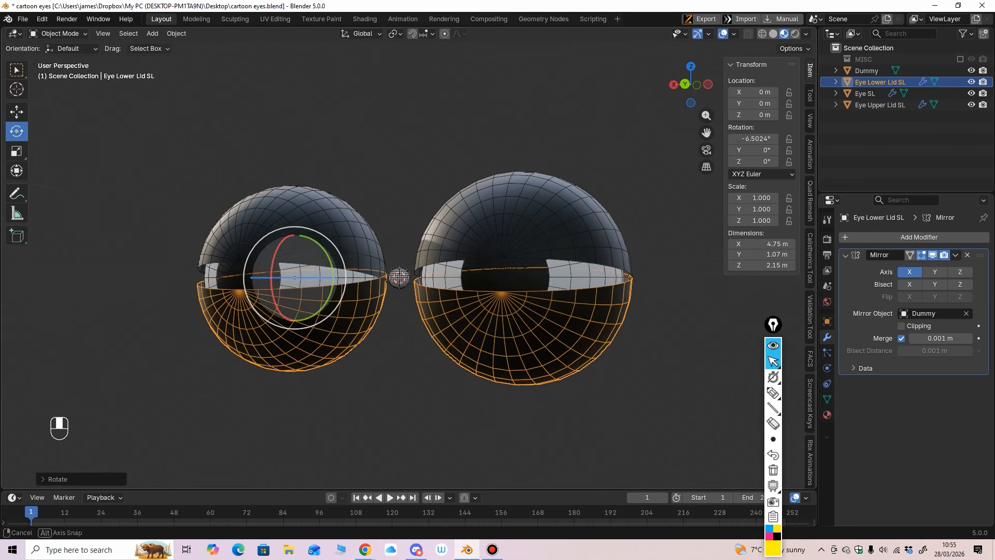
pyautogui.hotkey('ctrl', 'z')
pyautogui.hotkey('ctrl', 'z')
pyautogui.hotkey('ctrl', 'z')
pyautogui.hotkey('ctrl', 'z')
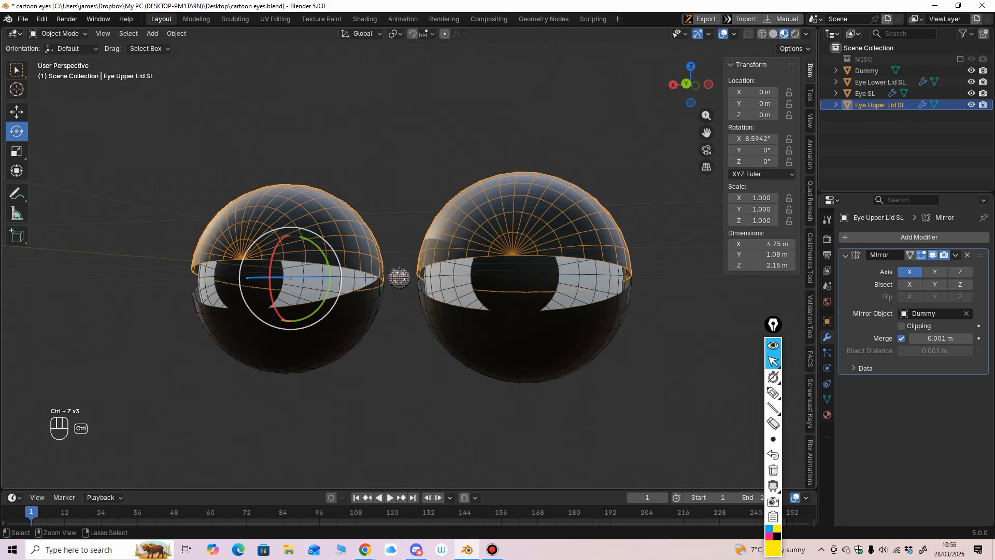
pyautogui.moveTo(271, 280)
pyautogui.mouseDown()
pyautogui.moveTo(272, 266)
pyautogui.moveTo(270, 280)
pyautogui.mouseUp()
pyautogui.hotkey('ctrl', 'z')
pyautogui.hotkey('ctrl', 'z')
pyautogui.hotkey('ctrl', 'z')
pyautogui.moveTo(332, 331); pyautogui.dragTo(355, 334, button='middle')
pyautogui.hotkey('ctrl', 'z')
# Clear the selection and save the file.
pyautogui.click(402, 368)
pyautogui.keyDown('ctrl'); pyautogui.moveTo(401, 368); pyautogui.dragTo(384, 399, button='middle'); pyautogui.keyUp('ctrl')
pyautogui.hotkey('ctrl', 's')
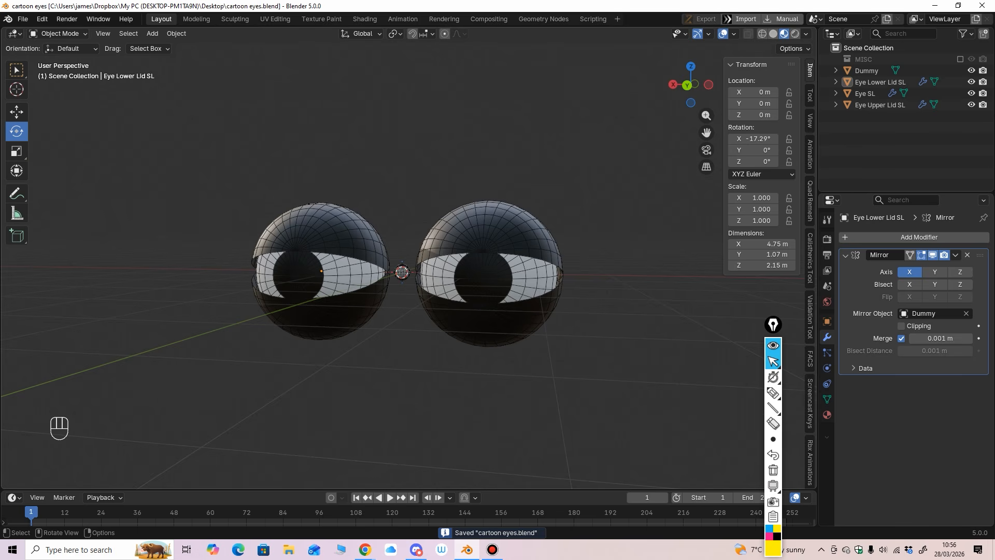
# Add a single-bone armature at the Dummy sphere between the two eyes.
pyautogui.moveTo(385, 398)
pyautogui.mouseDown(button='middle')
pyautogui.moveTo(355, 410)
pyautogui.moveTo(387, 394)
pyautogui.moveTo(374, 405)
pyautogui.mouseUp(button='middle')
pyautogui.click(152, 33)
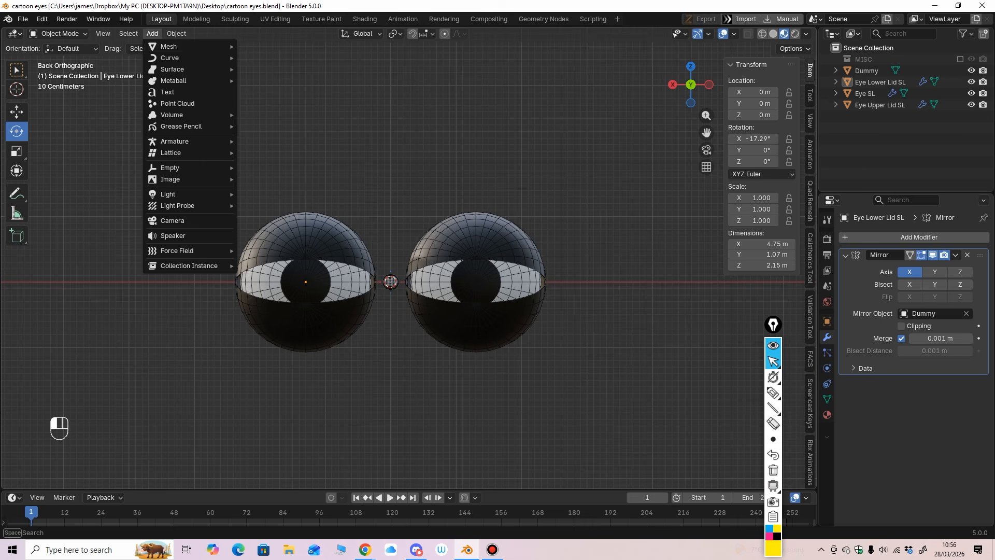
pyautogui.moveTo(208, 141)
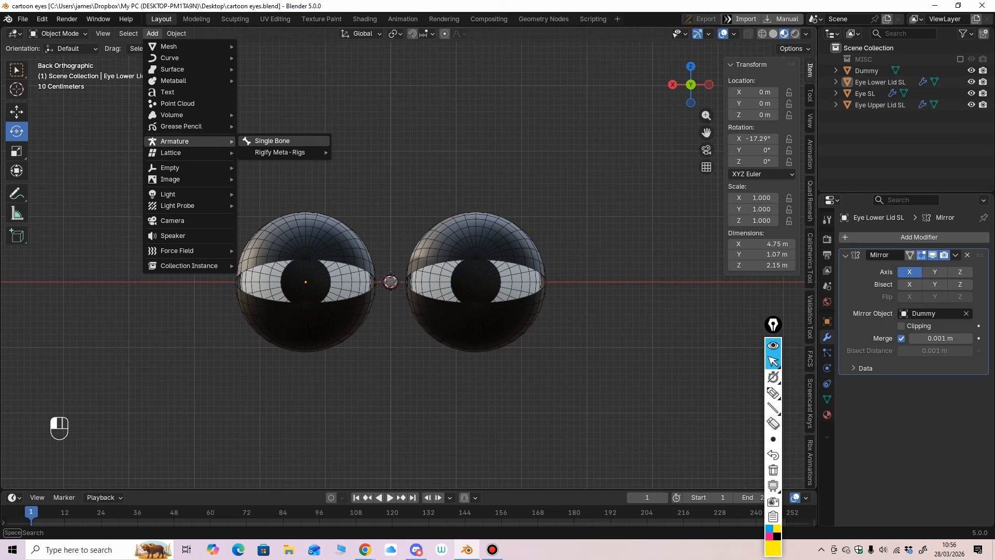
pyautogui.click(275, 141)
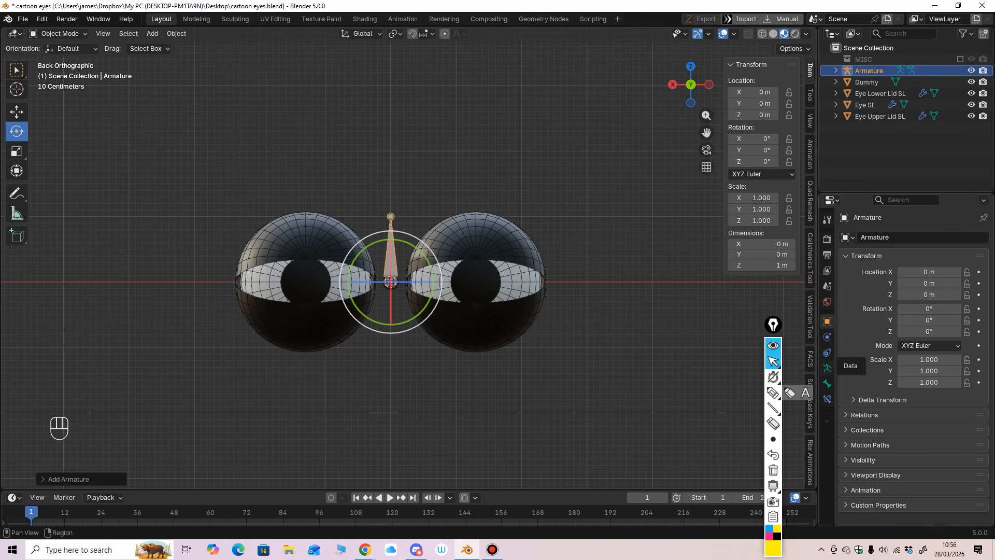
# Set the armature's viewport display to In Front.
pyautogui.click(828, 368)
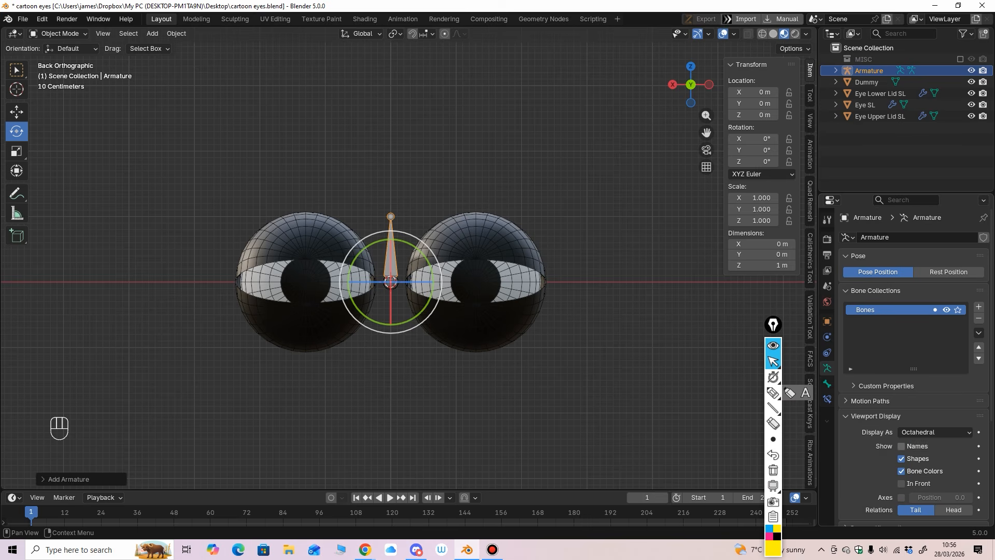
pyautogui.scroll(-2, 905, 444)
pyautogui.click(902, 440)
pyautogui.moveTo(612, 353); pyautogui.dragTo(534, 365, button='middle')
pyautogui.press('ctrl+KP_1')
# Try moving the armature onto the mirrored eye and toggling its In Front display, undoing the changes.
pyautogui.click(16, 112)
pyautogui.moveTo(390, 281); pyautogui.dragTo(478, 283)
pyautogui.click(902, 441)
pyautogui.click(902, 440)
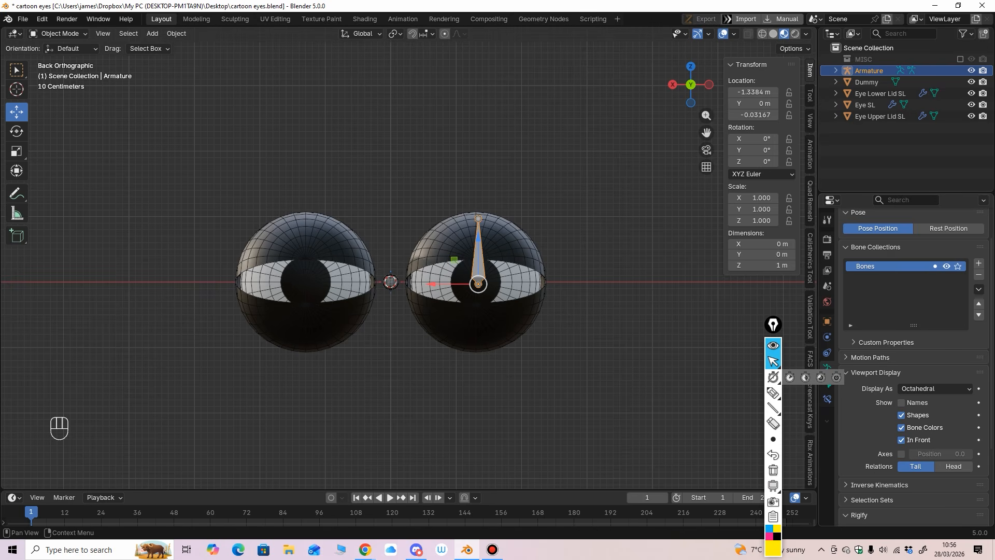
pyautogui.hotkey('ctrl', 'z')
pyautogui.hotkey('ctrl', 'z')
pyautogui.hotkey('ctrl', 'z')
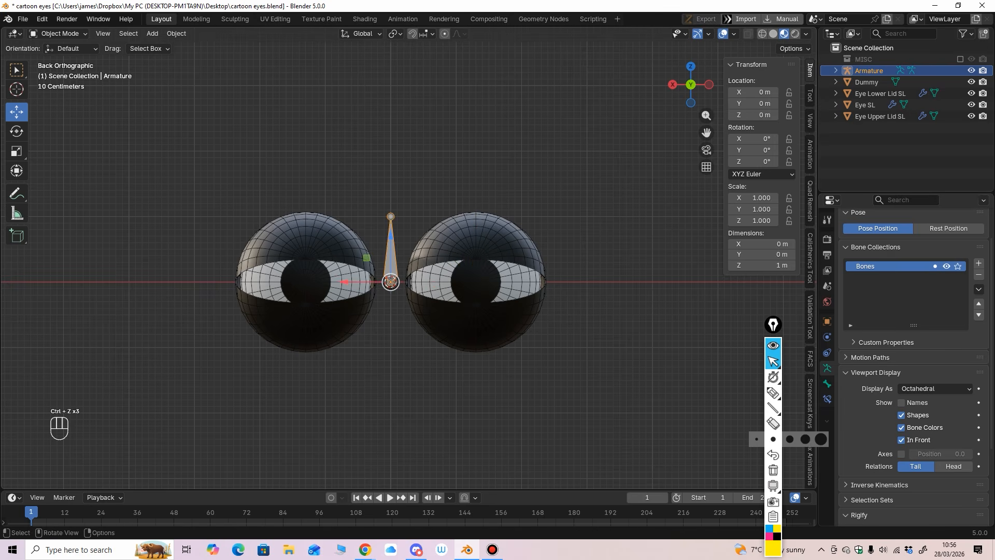
pyautogui.moveTo(498, 311)
pyautogui.mouseDown(button='middle')
pyautogui.moveTo(466, 340)
pyautogui.moveTo(493, 324)
pyautogui.mouseUp(button='middle')
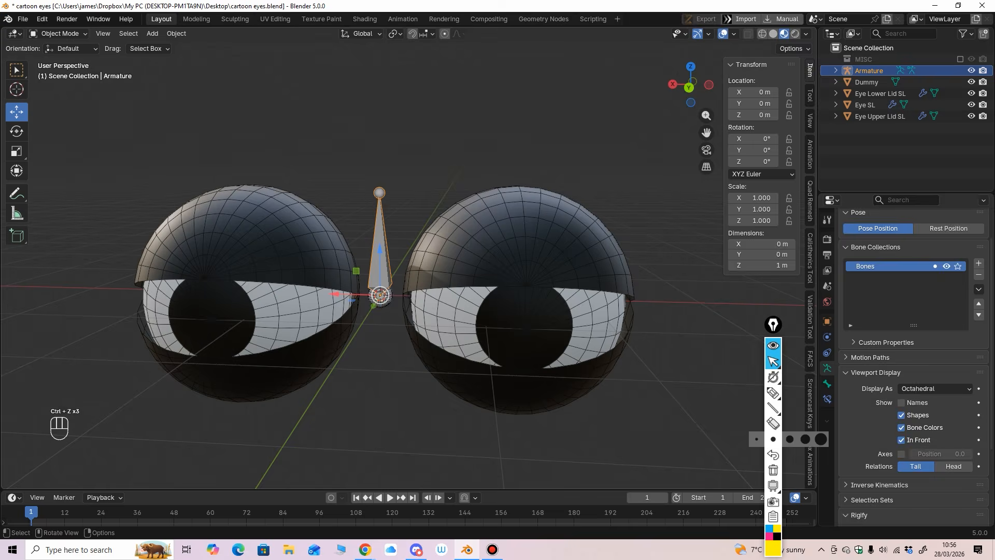
pyautogui.click(539, 244)
pyautogui.click(539, 321)
pyautogui.click(539, 386)
pyautogui.click(380, 251)
pyautogui.moveTo(379, 252)
pyautogui.keyDown('alt'); pyautogui.mouseDown(button='middle')
pyautogui.moveTo(391, 240)
pyautogui.moveTo(381, 240)
pyautogui.moveTo(392, 241)
pyautogui.mouseUp(button='middle'); pyautogui.keyUp('alt')
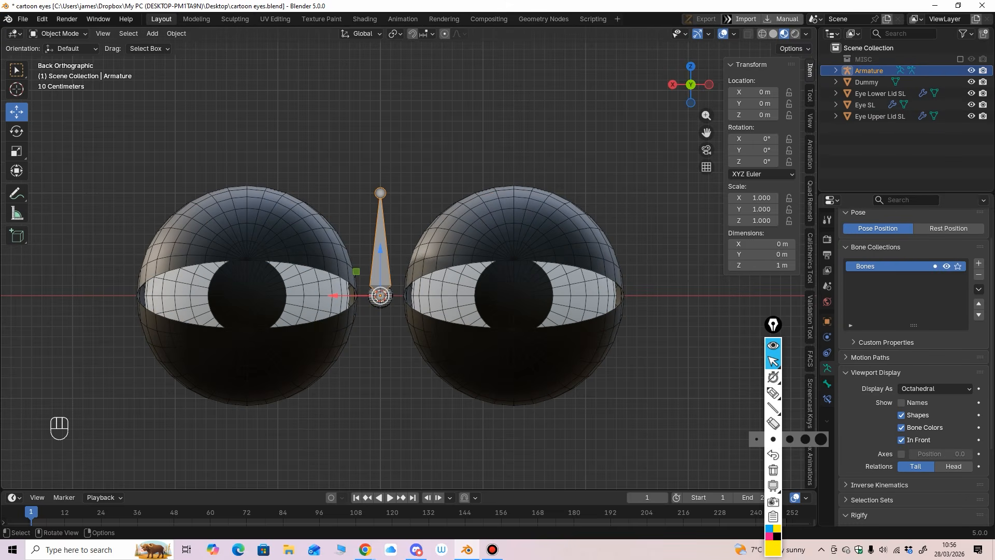
# Rename the armature as Eye 1 RIG and save the file.
pyautogui.doubleClick(869, 70)
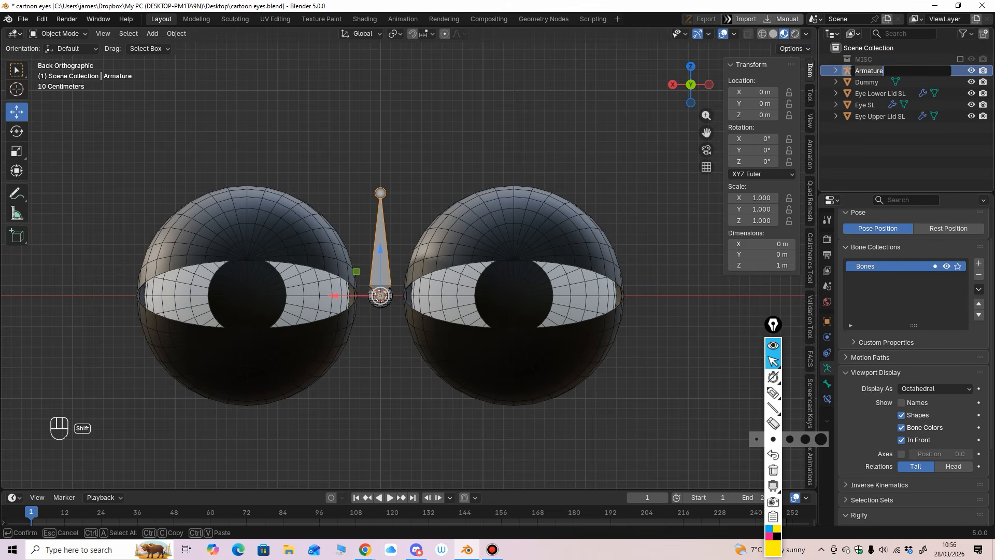
pyautogui.write('Eye 1 RIG')
pyautogui.press('Return')
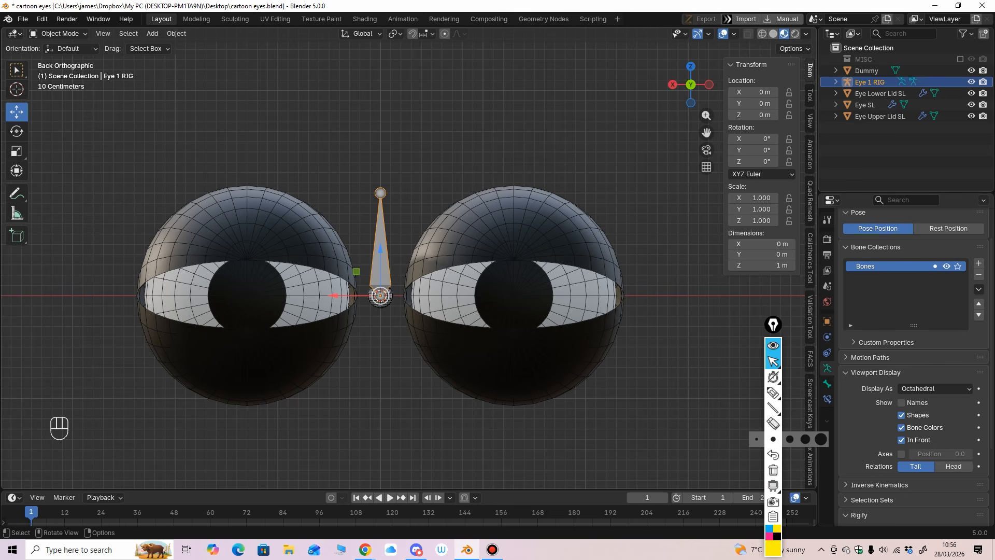
pyautogui.hotkey('ctrl', 's')
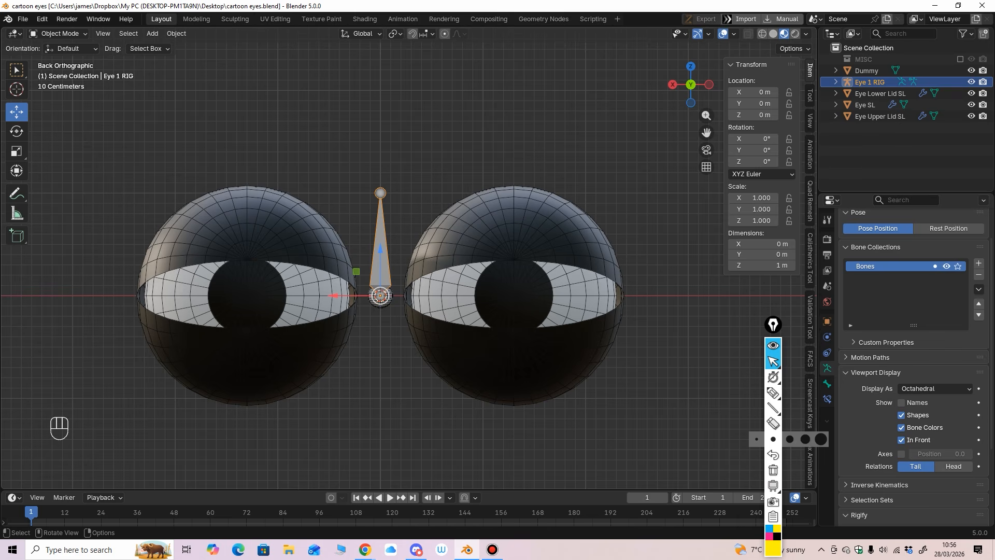
# Select the upper eyelid and enlarge the timeline area.
pyautogui.moveTo(381, 363)
pyautogui.mouseDown(button='middle')
pyautogui.moveTo(436, 348)
pyautogui.moveTo(389, 359)
pyautogui.mouseUp(button='middle')
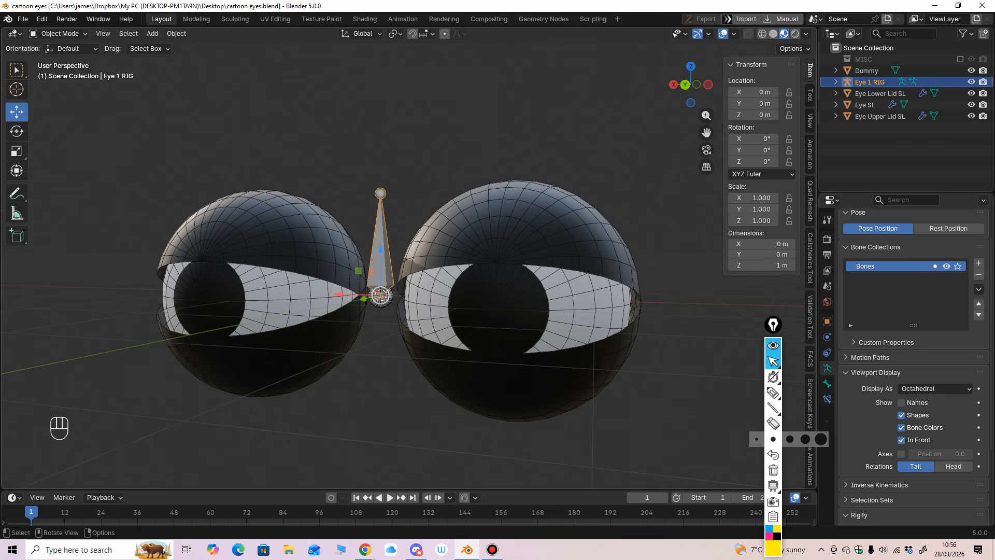
pyautogui.click(317, 233)
pyautogui.moveTo(316, 233)
pyautogui.keyDown('ctrl'); pyautogui.mouseDown(button='middle')
pyautogui.moveTo(317, 264)
pyautogui.moveTo(316, 246)
pyautogui.mouseUp(button='middle'); pyautogui.keyUp('ctrl')
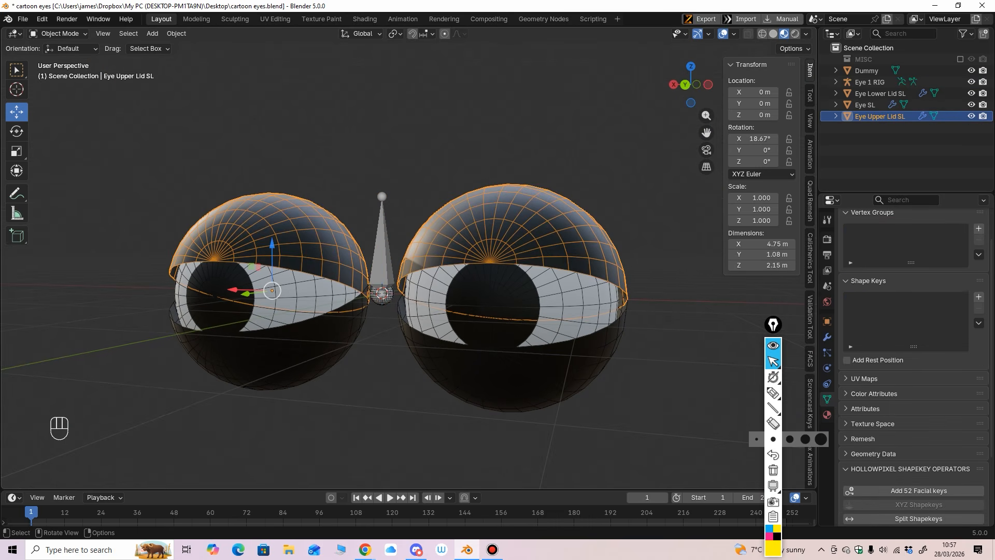
pyautogui.moveTo(317, 489); pyautogui.dragTo(316, 401)
pyautogui.moveTo(316, 466); pyautogui.dragTo(544, 466, button='middle')
# Rotate the upper eyelid open to about 34.2° on X and try inserting a keyframe for it at frame 1.
pyautogui.click(16, 132)
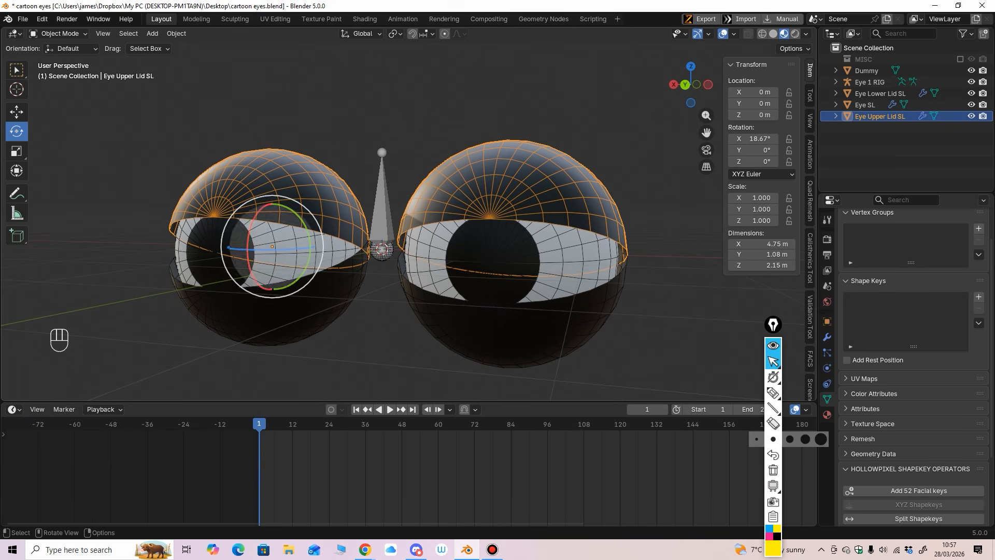
pyautogui.moveTo(247, 252); pyautogui.dragTo(249, 235)
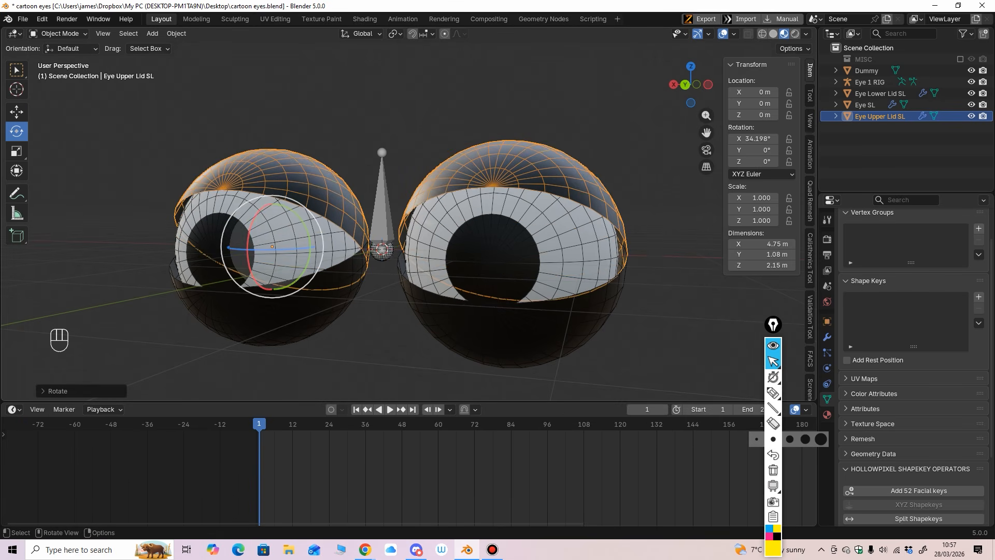
pyautogui.press('i')
pyautogui.click(223, 448)
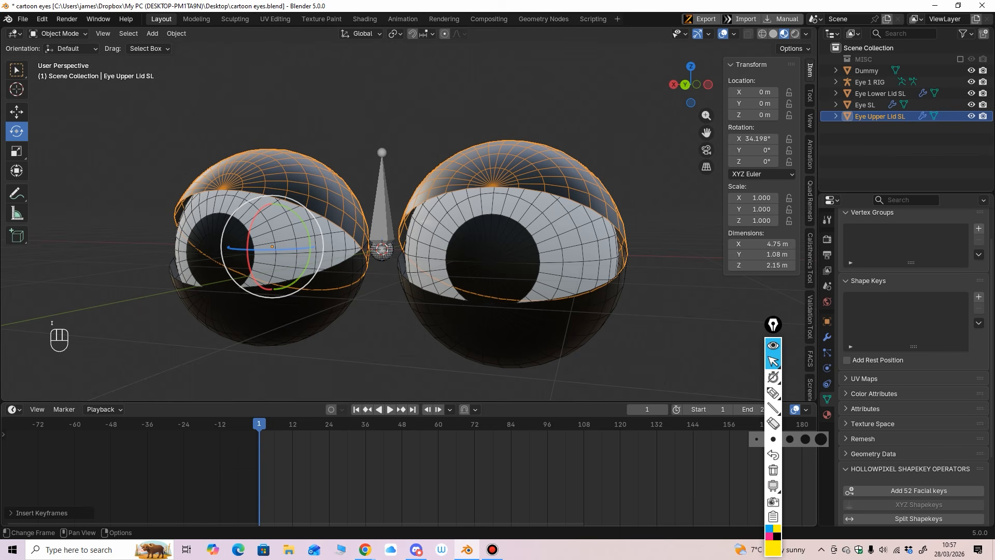
pyautogui.click(3, 435)
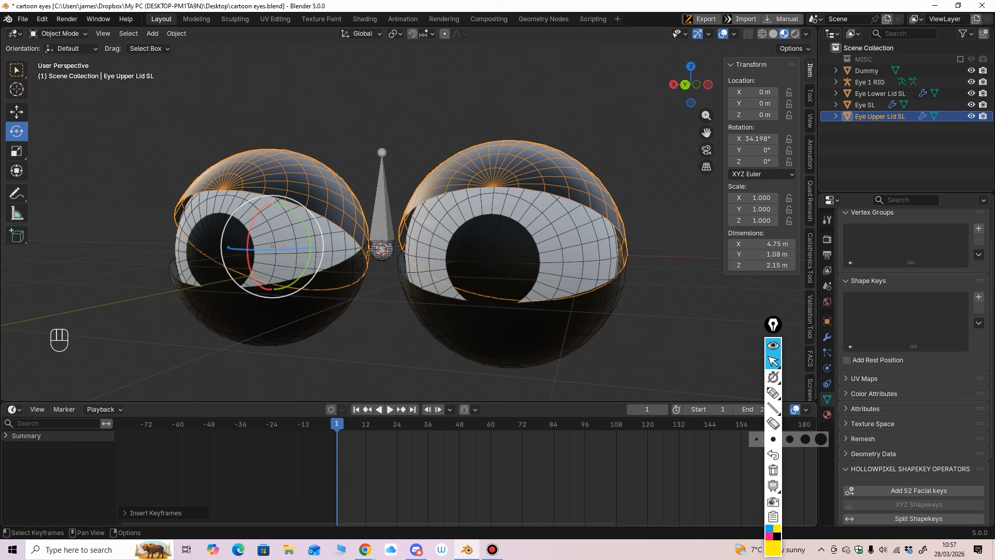
pyautogui.press('i')
pyautogui.click(287, 458)
# Try keyframing the upper eyelid at frame 13 with its X rotation lowered to about 19.5°.
pyautogui.moveTo(366, 424); pyautogui.dragTo(368, 424)
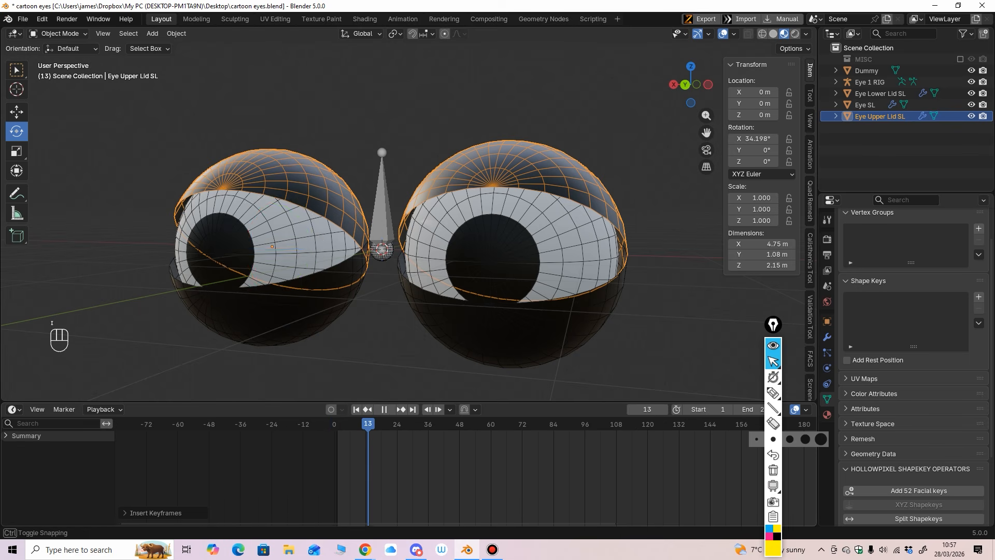
pyautogui.moveTo(248, 239); pyautogui.dragTo(248, 253)
pyautogui.press('i')
pyautogui.click(316, 471)
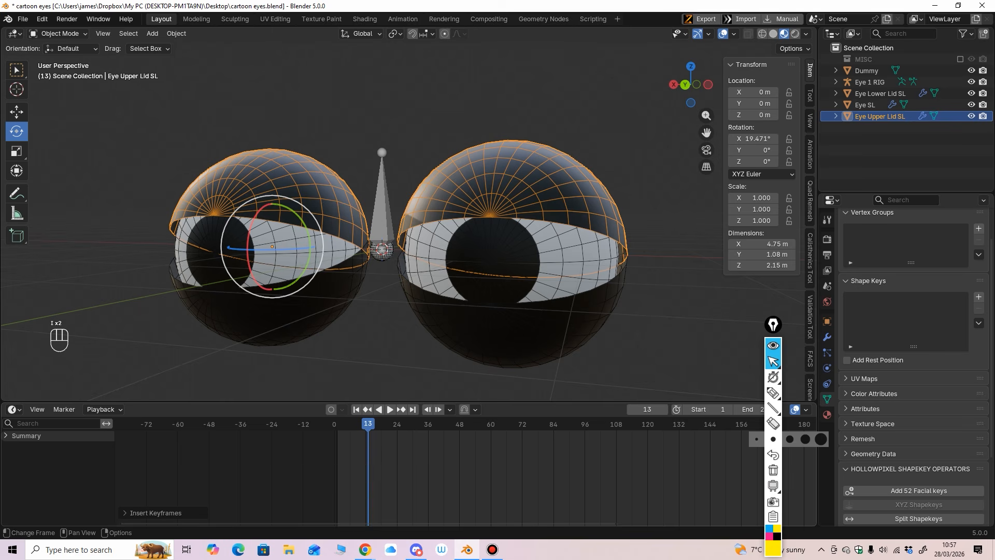
# Enable auto keying, record the upper eyelid open at about 34° on frame 1 and lowered on frame 15, and preview the motion.
pyautogui.moveTo(368, 424); pyautogui.dragTo(337, 424)
pyautogui.click(331, 410)
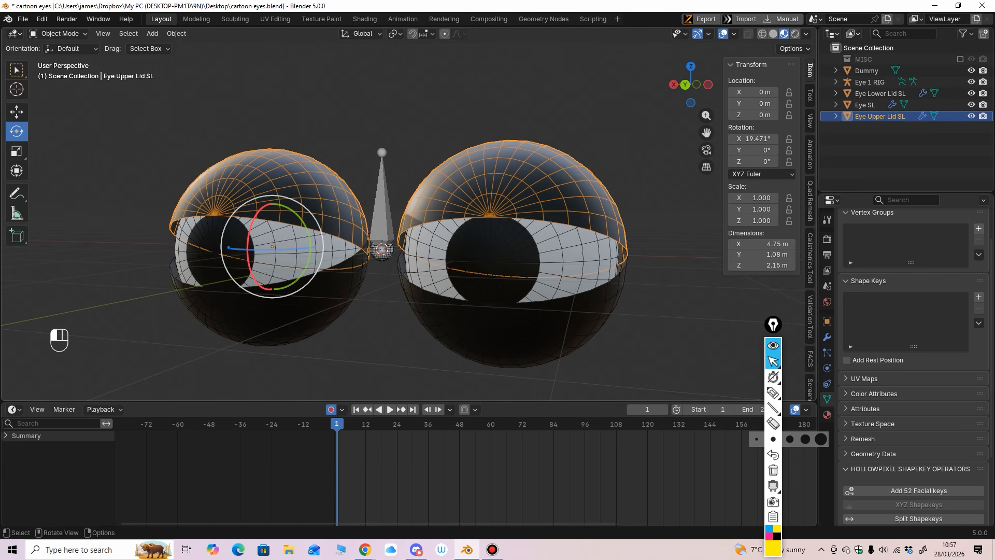
pyautogui.moveTo(248, 253); pyautogui.dragTo(248, 239)
pyautogui.moveTo(366, 424); pyautogui.dragTo(373, 424)
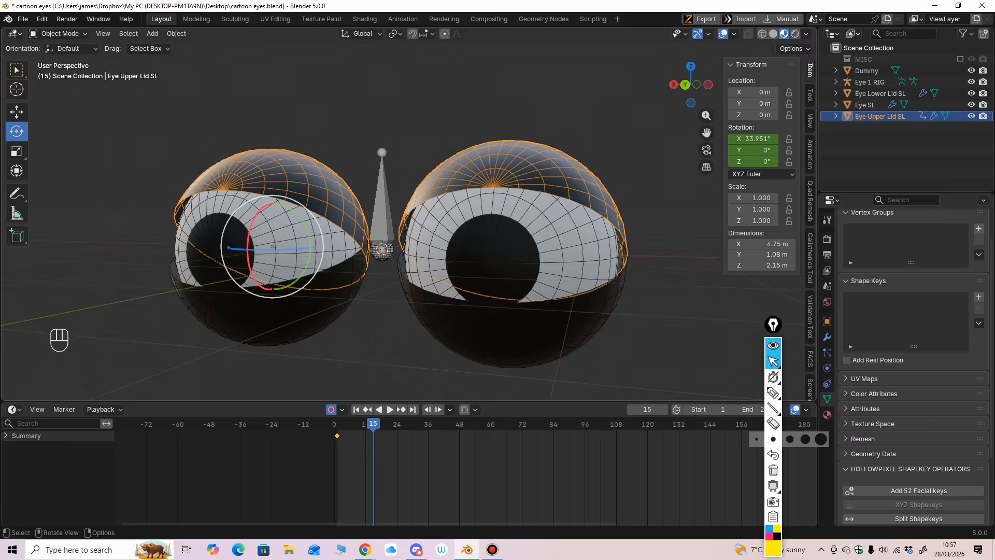
pyautogui.moveTo(248, 243); pyautogui.dragTo(251, 271)
pyautogui.moveTo(373, 424); pyautogui.dragTo(365, 425)
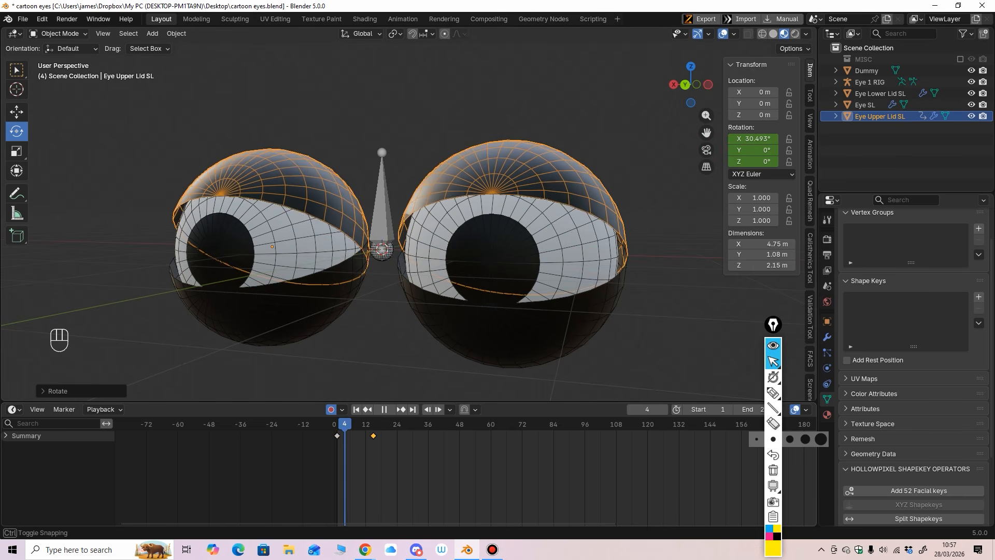
pyautogui.press('space')
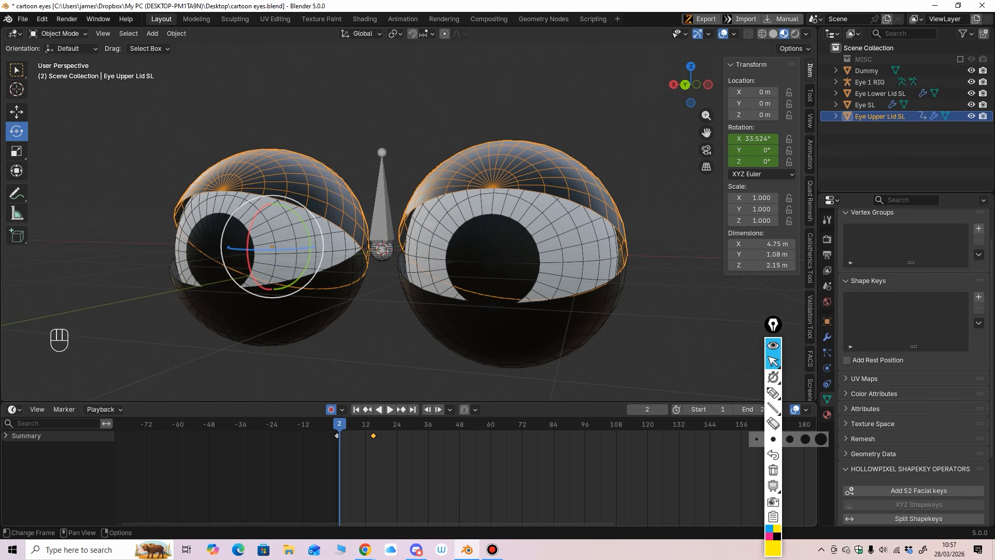
# Undo the upper eyelid's test keyframes and rotations, select Eye 1 RIG, and return the timeline to frame 1.
pyautogui.hotkey('ctrl', 'z')
pyautogui.hotkey('ctrl', 'z')
pyautogui.hotkey('ctrl', 'z')
pyautogui.hotkey('ctrl', 'z')
pyautogui.hotkey('ctrl', 'z')
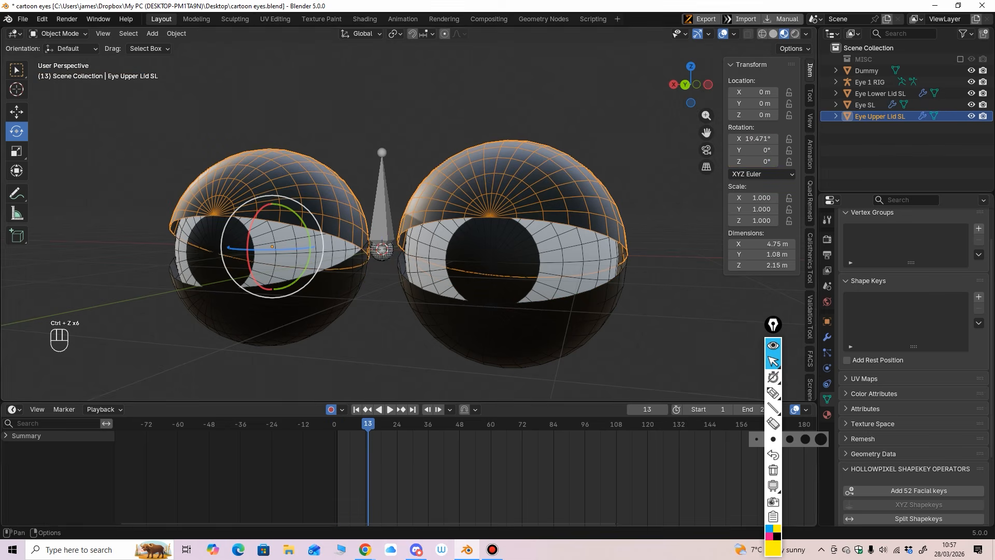
pyautogui.click(384, 215)
pyautogui.moveTo(402, 210); pyautogui.dragTo(372, 214, button='middle')
pyautogui.click(356, 409)
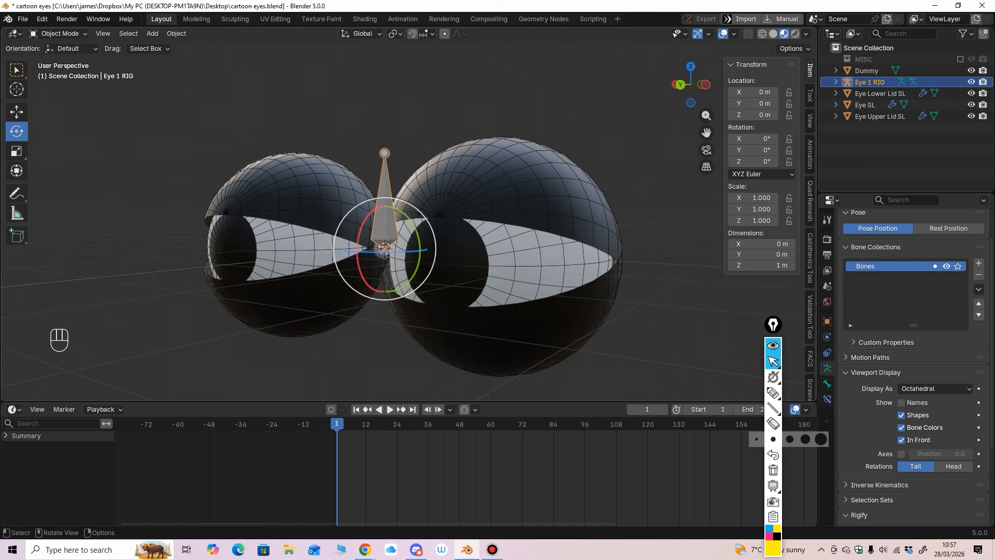
# Snap the 3D cursor to the origin of the inner eye, Eye SL.
pyautogui.click(451, 184)
pyautogui.click(383, 215)
pyautogui.moveTo(388, 221); pyautogui.dragTo(414, 220, button='middle')
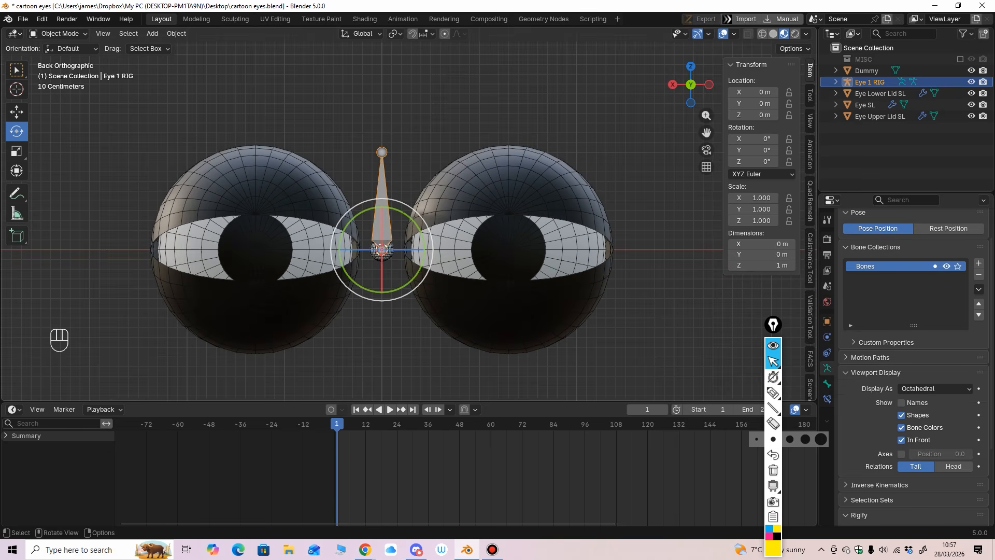
pyautogui.click(278, 251)
pyautogui.press('shift')
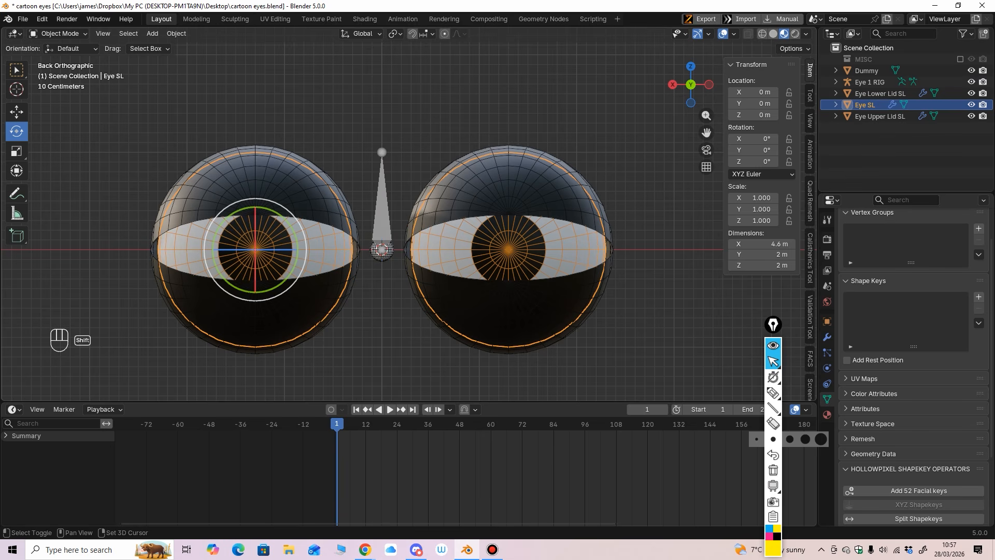
pyautogui.hotkey('shift', 's')
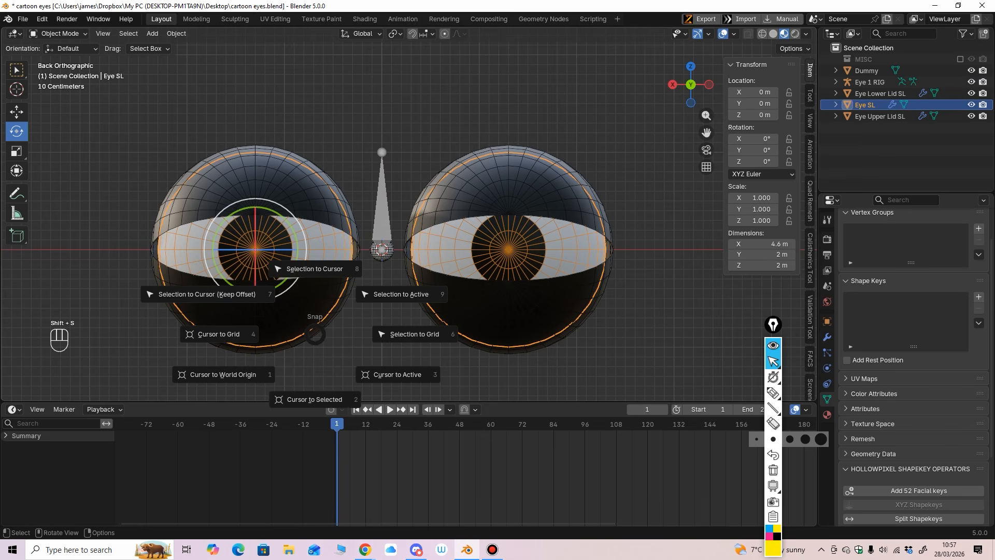
pyautogui.click(315, 399)
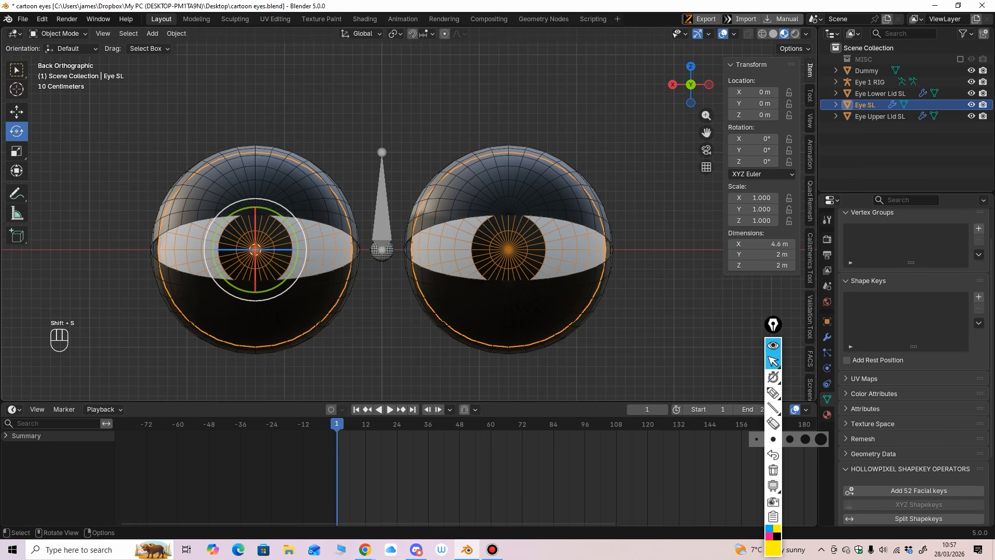
# Select the Eye 1 RIG armature between the eyes and switch it to Edit Mode.
pyautogui.moveTo(315, 363)
pyautogui.mouseDown(button='middle')
pyautogui.moveTo(359, 361)
pyautogui.moveTo(320, 365)
pyautogui.mouseUp(button='middle')
pyautogui.moveTo(233, 269); pyautogui.dragTo(288, 274, button='middle')
pyautogui.click(382, 212)
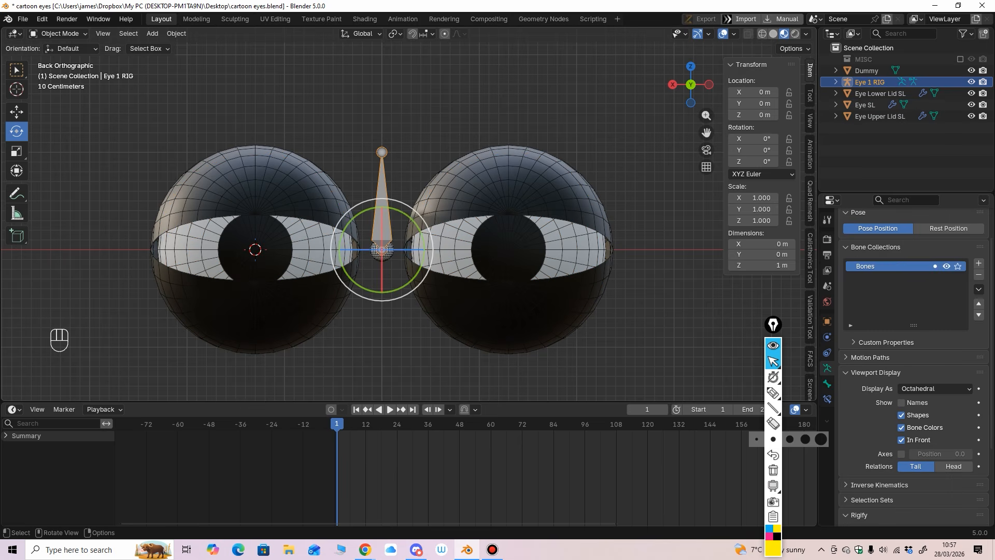
pyautogui.click(57, 33)
pyautogui.click(57, 60)
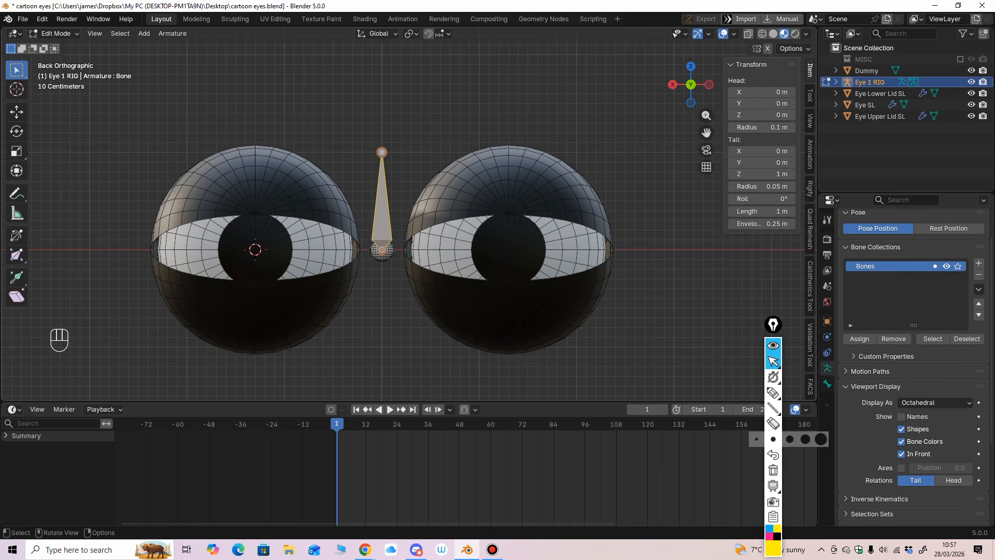
# Duplicate the central bone and snap the copy to the 3D cursor in the eye at X 1.3 m.
pyautogui.hotkey('shift', 'd')
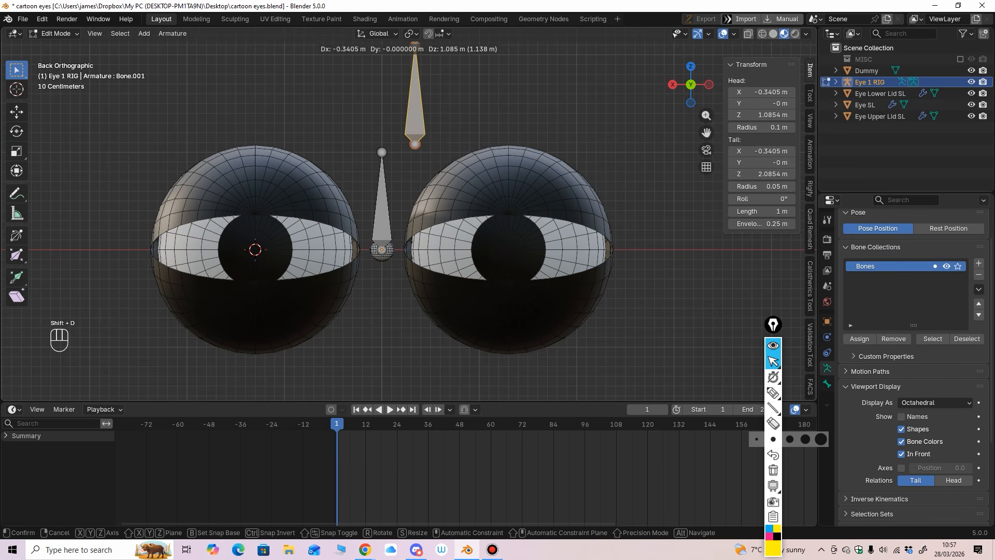
pyautogui.click(414, 106)
pyautogui.scroll(-3, 414, 105)
pyautogui.hotkey('shift', 's')
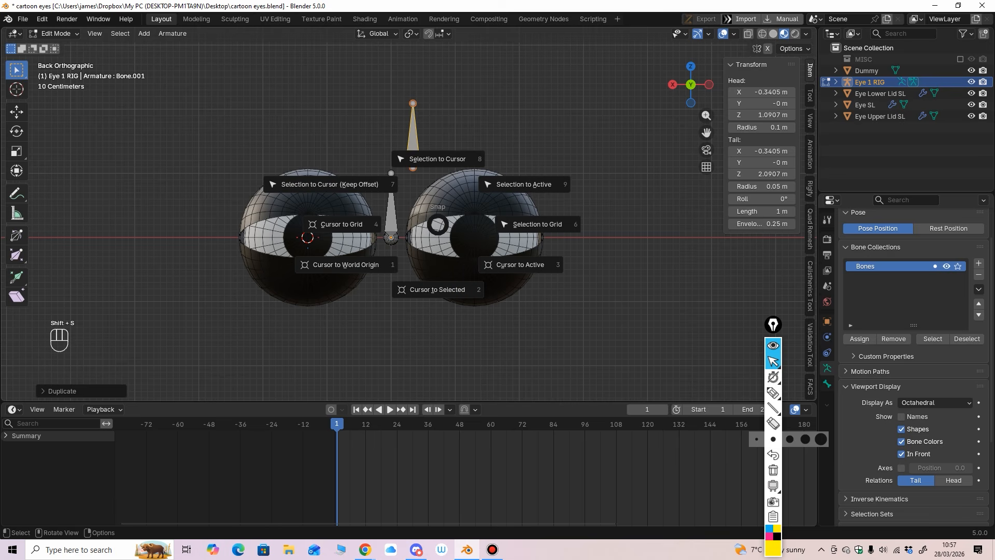
pyautogui.click(439, 159)
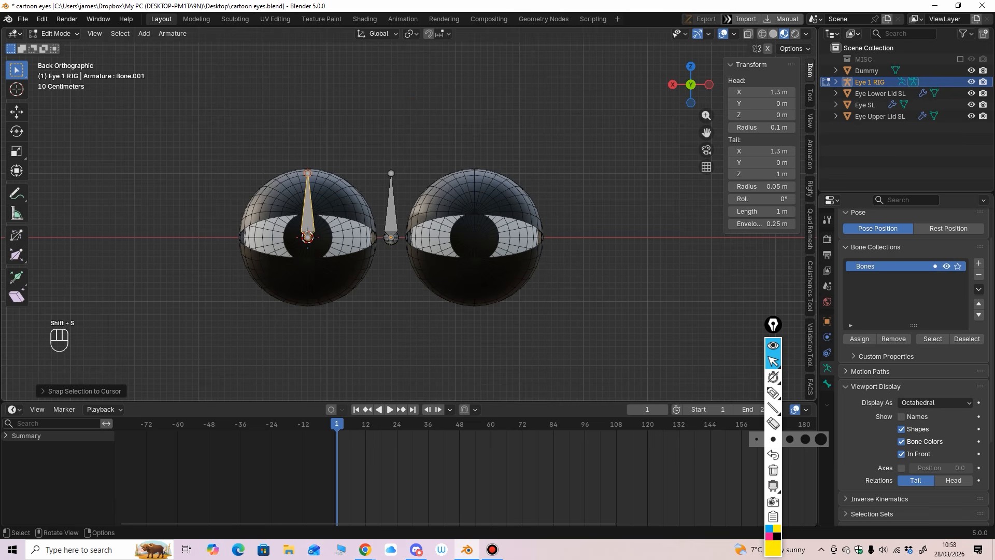
# Move the copied bone's tail down and forward to about Y 1.127 m so the bone points out through the pupil.
pyautogui.click(308, 173)
pyautogui.moveTo(308, 173); pyautogui.dragTo(423, 177, button='middle')
pyautogui.click(16, 111)
pyautogui.moveTo(451, 169); pyautogui.dragTo(532, 169)
pyautogui.moveTo(492, 124); pyautogui.dragTo(491, 197)
pyautogui.moveTo(492, 197); pyautogui.dragTo(374, 199, button='middle')
pyautogui.keyDown('shift'); pyautogui.moveTo(374, 199); pyautogui.dragTo(488, 202, button='middle'); pyautogui.keyUp('shift')
pyautogui.keyDown('ctrl'); pyautogui.moveTo(488, 202); pyautogui.dragTo(488, 155, button='middle'); pyautogui.keyUp('ctrl')
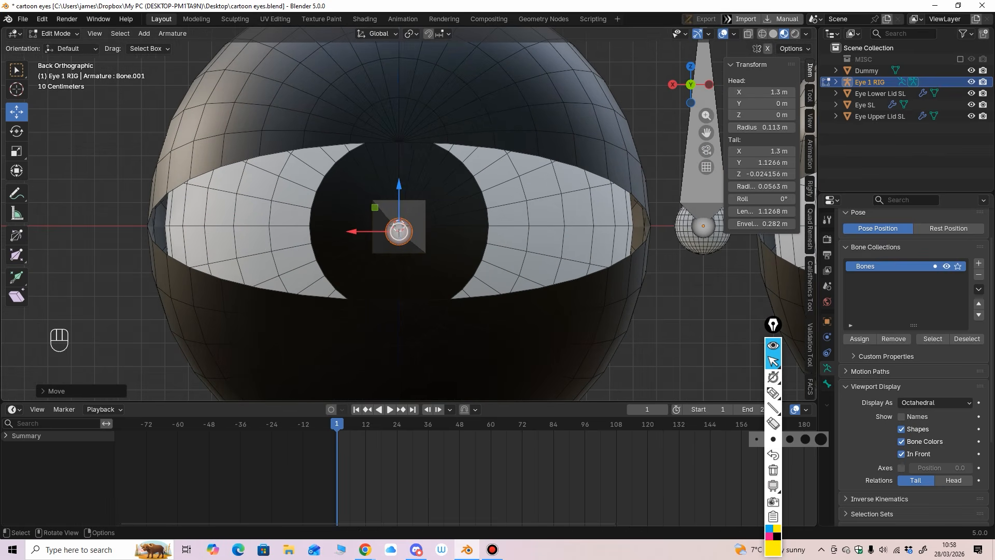
# Level the forward-pointing bone by setting its tail Z to 0 m.
pyautogui.moveTo(399, 232); pyautogui.dragTo(399, 227)
pyautogui.click(762, 174)
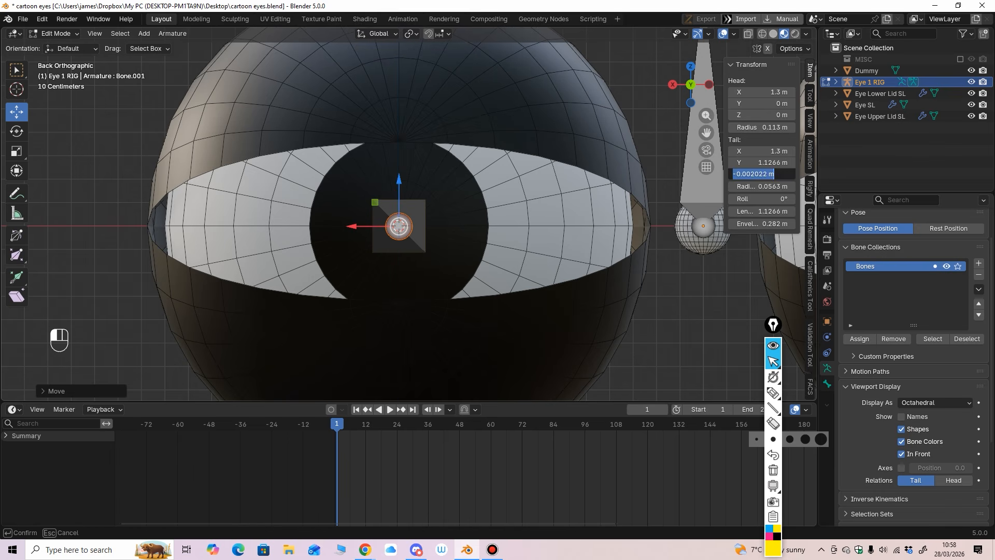
pyautogui.write('0')
pyautogui.press('Return')
# Select the forward-pointing bone in the right side view and rename it Eye SL.
pyautogui.moveTo(498, 233); pyautogui.dragTo(344, 233, button='middle')
pyautogui.press('KP_3')
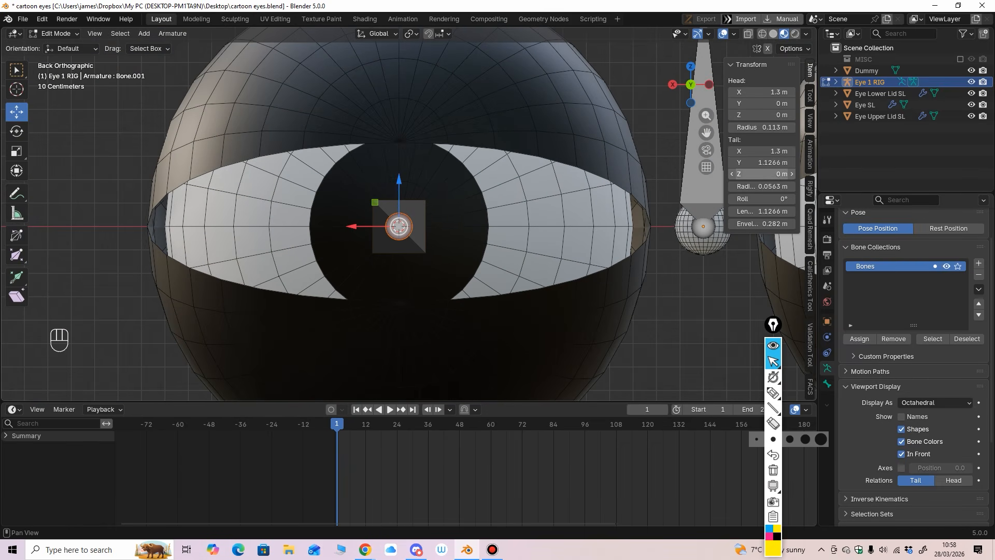
pyautogui.scroll(-3, 467, 217)
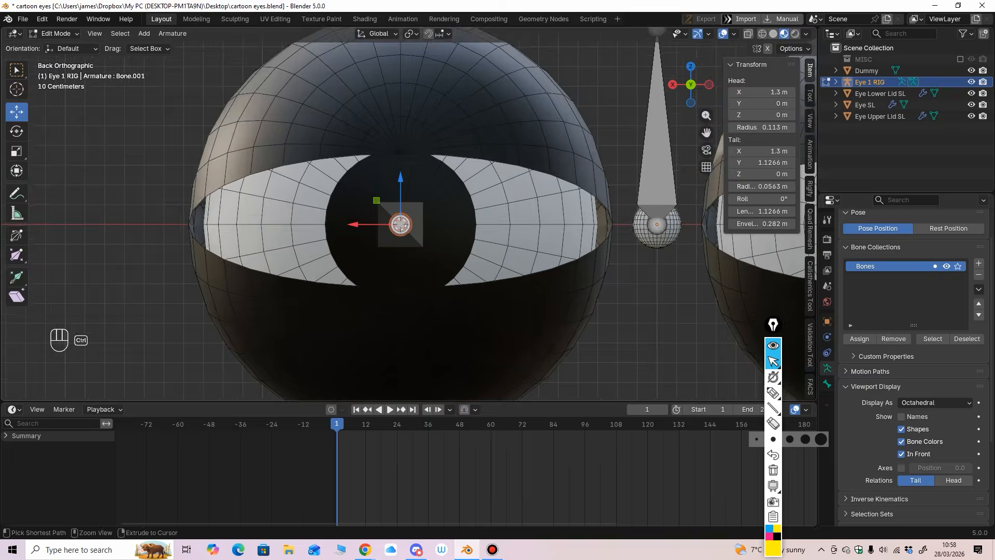
pyautogui.moveTo(467, 217)
pyautogui.mouseDown(button='middle')
pyautogui.moveTo(461, 224)
pyautogui.moveTo(587, 220)
pyautogui.moveTo(448, 221)
pyautogui.moveTo(474, 220)
pyautogui.moveTo(474, 202)
pyautogui.moveTo(473, 231)
pyautogui.moveTo(474, 220)
pyautogui.mouseUp(button='middle')
pyautogui.moveTo(473, 219); pyautogui.dragTo(575, 220, button='middle')
pyautogui.click(425, 223)
pyautogui.press('F2')
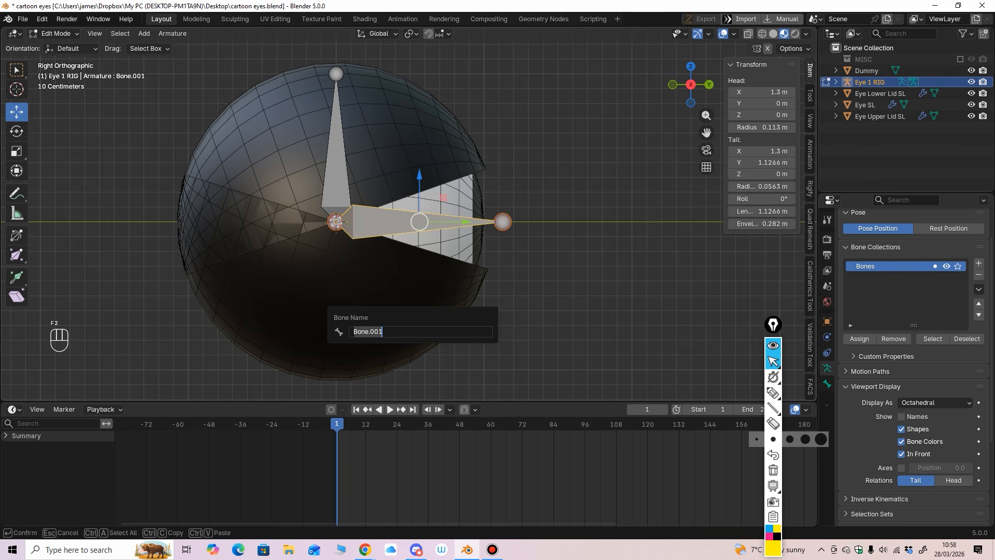
pyautogui.write('Eye S L SL')
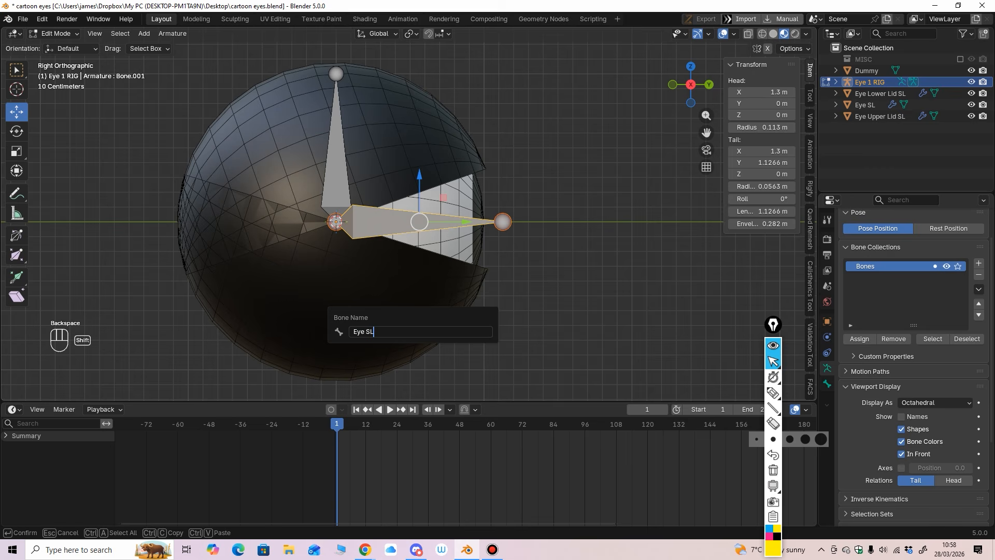
pyautogui.press('Return')
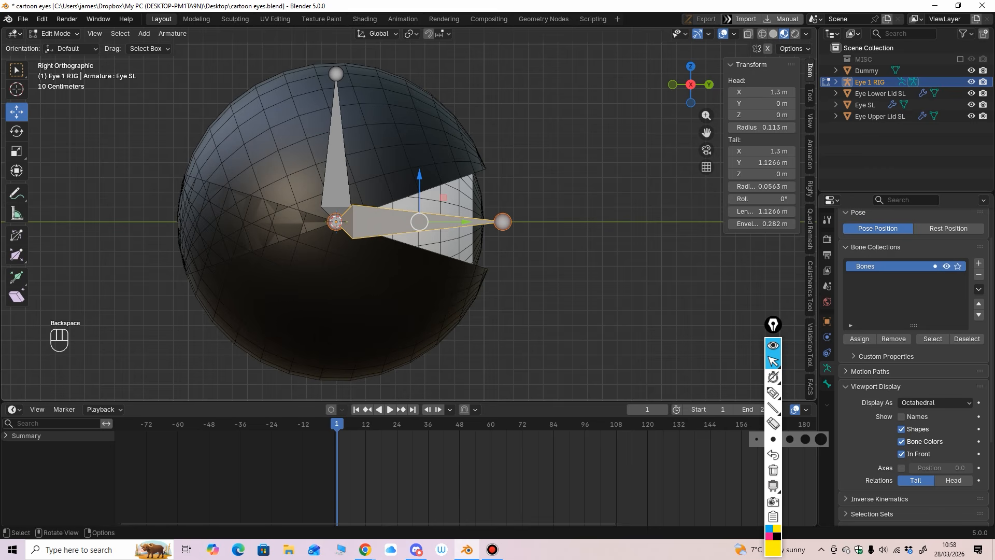
# Add the .L side suffix to the eye bone's name, making it Eye SL.L.
pyautogui.moveTo(518, 259)
pyautogui.mouseDown(button='middle')
pyautogui.moveTo(404, 259)
pyautogui.moveTo(519, 259)
pyautogui.mouseUp(button='middle')
pyautogui.press('F2')
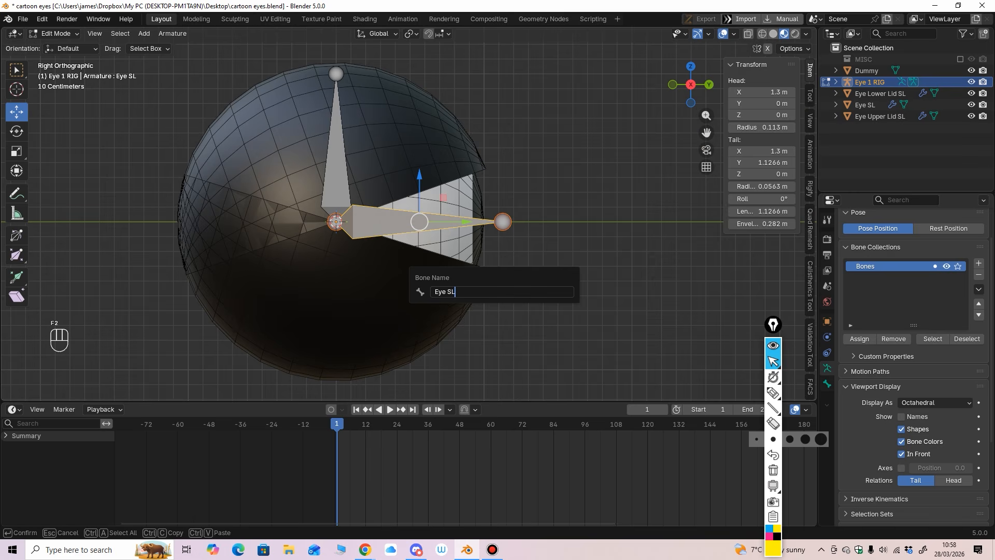
pyautogui.write('.L')
pyautogui.press('Return')
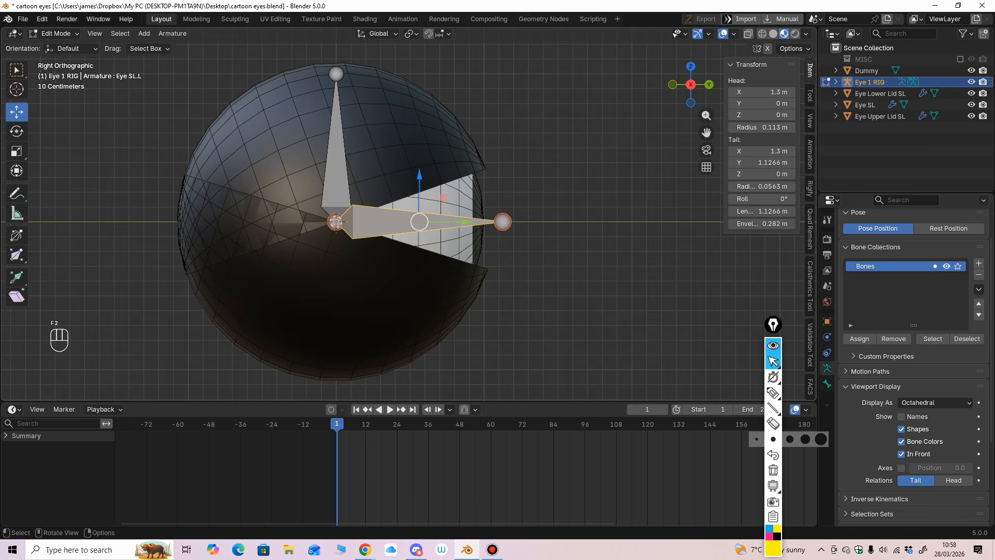
pyautogui.click(172, 33)
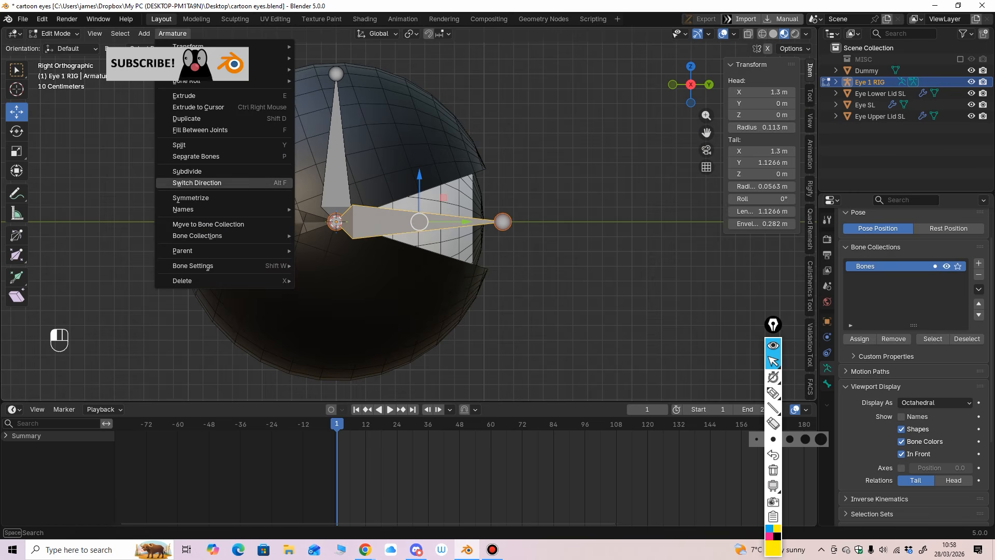
pyautogui.moveTo(415, 249); pyautogui.dragTo(430, 228, button='middle')
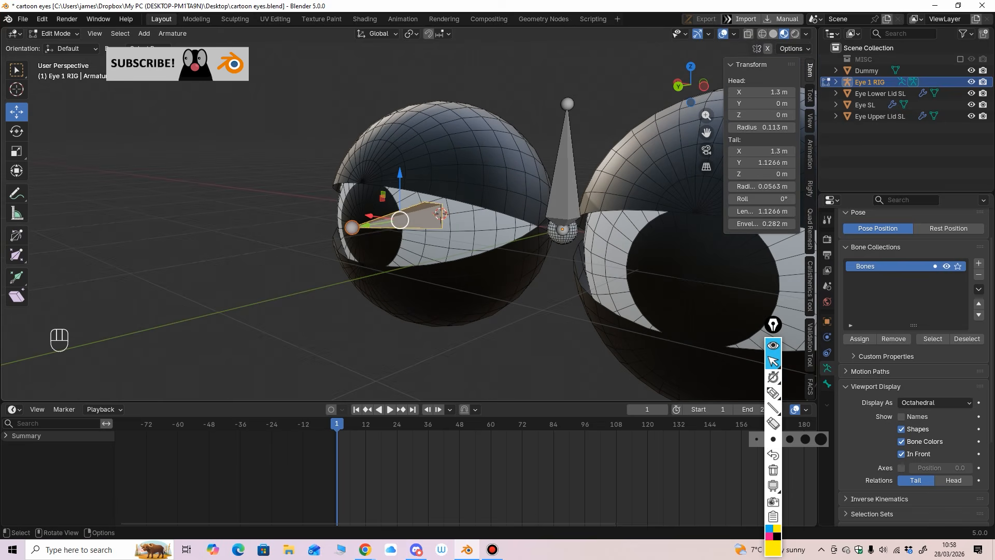
pyautogui.hotkey('ctrl', 'z')
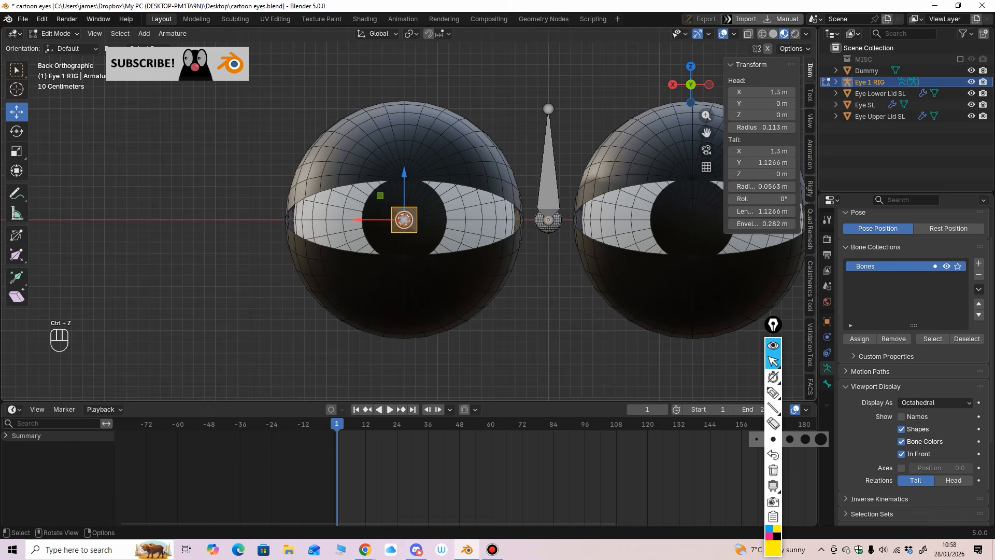
# Duplicate the central bone twice, placing both upright copies apart from each other above the eyes.
pyautogui.moveTo(415, 249); pyautogui.dragTo(376, 248, button='middle')
pyautogui.click(507, 194)
pyautogui.moveTo(507, 194); pyautogui.dragTo(541, 200, button='middle')
pyautogui.hotkey('shift', 'd')
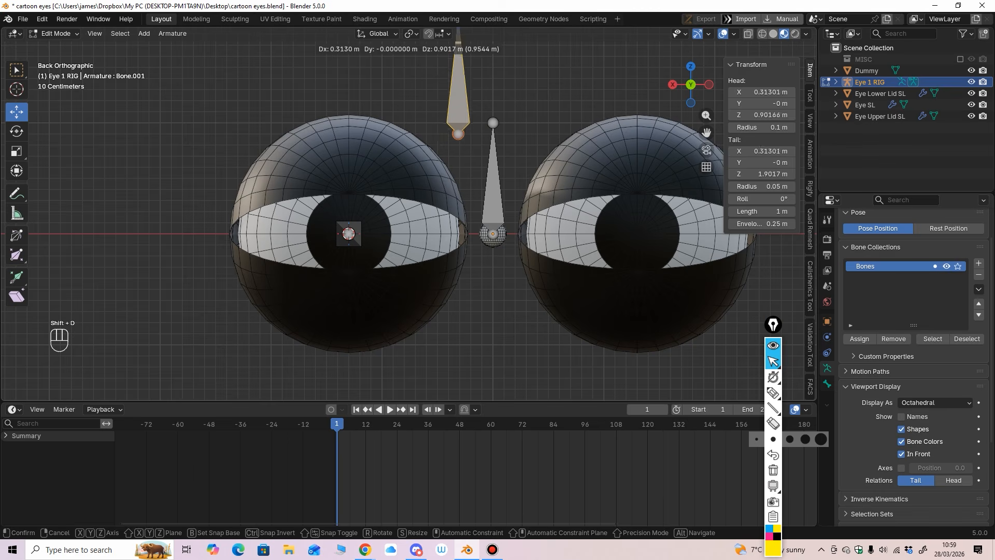
pyautogui.click(511, 94)
pyautogui.keyDown('ctrl'); pyautogui.moveTo(511, 93); pyautogui.dragTo(511, 106, button='middle'); pyautogui.keyUp('ctrl')
pyautogui.hotkey('shift', 'd')
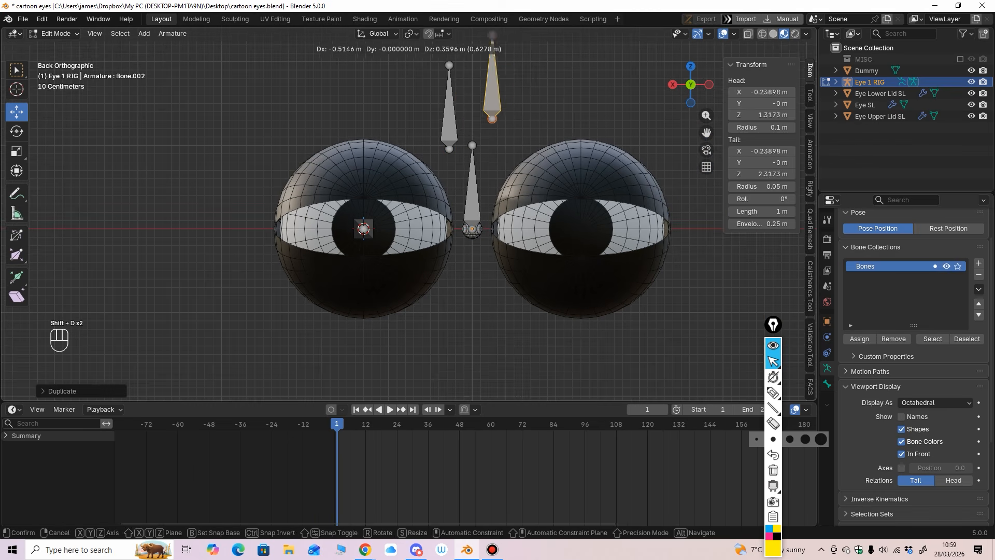
pyautogui.click(524, 70)
pyautogui.keyDown('shift'); pyautogui.moveTo(524, 71); pyautogui.dragTo(476, 123, button='middle'); pyautogui.keyUp('shift')
# Rename the first duplicated bone, nearer the eye with the Eye SL.L bone, to Eye Upper Lid SL.L.
pyautogui.click(402, 156)
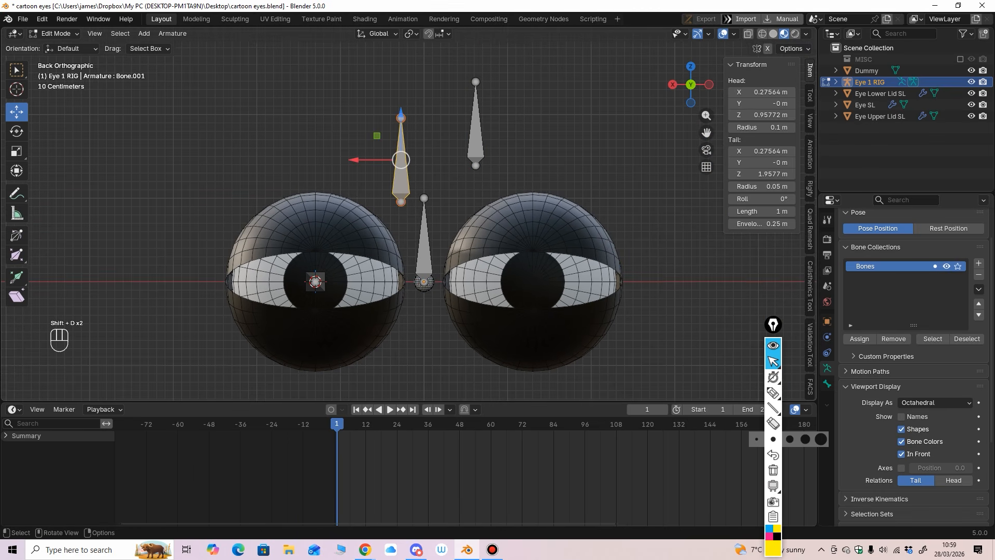
pyautogui.press('F2')
pyautogui.moveTo(369, 257); pyautogui.dragTo(334, 257)
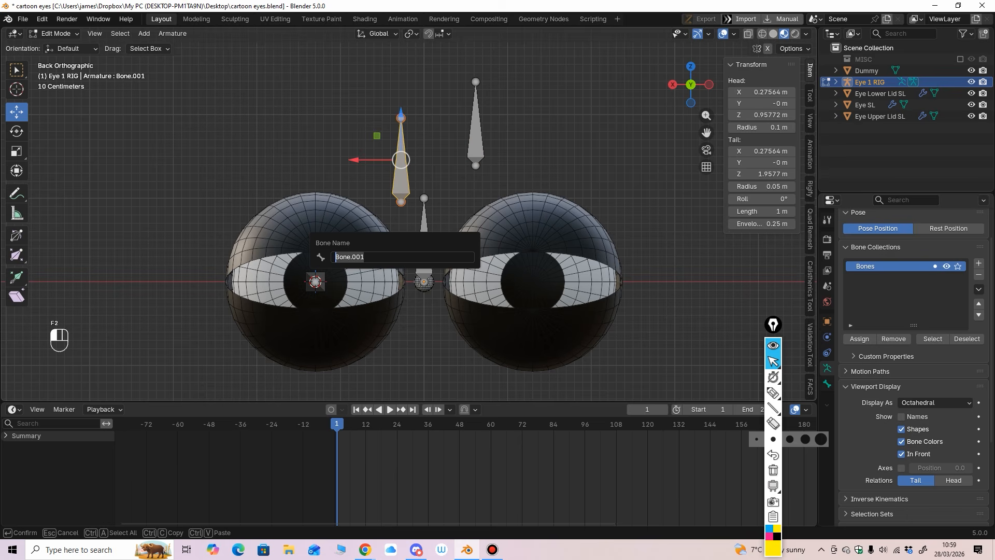
pyautogui.write('Ey')
pyautogui.write('e SL')
pyautogui.write('Lid SL.L')
pyautogui.press('Return')
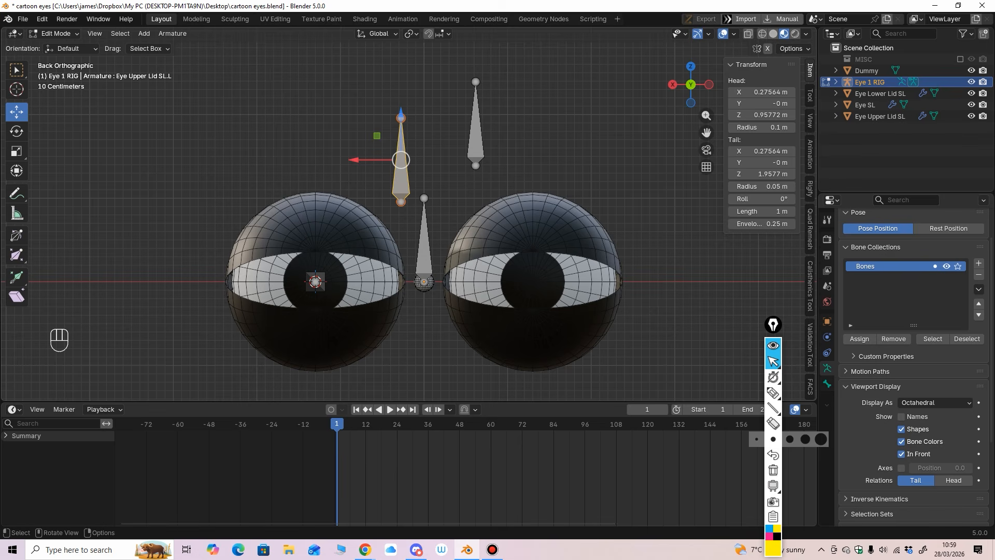
# Rename the second duplicated bone Eye Lower Lid SL.L, reusing the upper lid bone's copied name with Upper changed to Lower.
pyautogui.click(476, 138)
pyautogui.click(400, 166)
pyautogui.press('F2')
pyautogui.hotkey('ctrl', 'c')
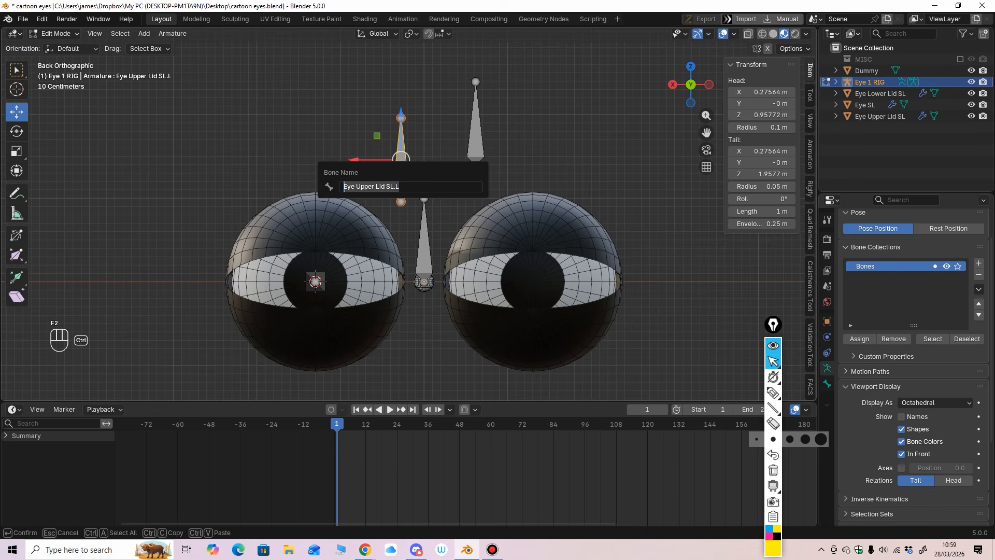
pyautogui.press('Return')
pyautogui.click(476, 138)
pyautogui.press('F2')
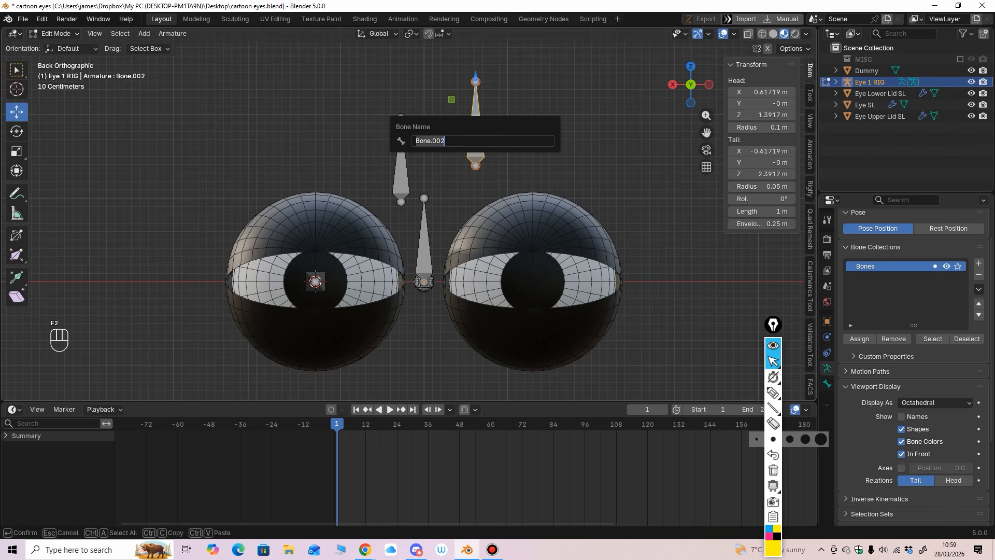
pyautogui.hotkey('ctrl', 'v')
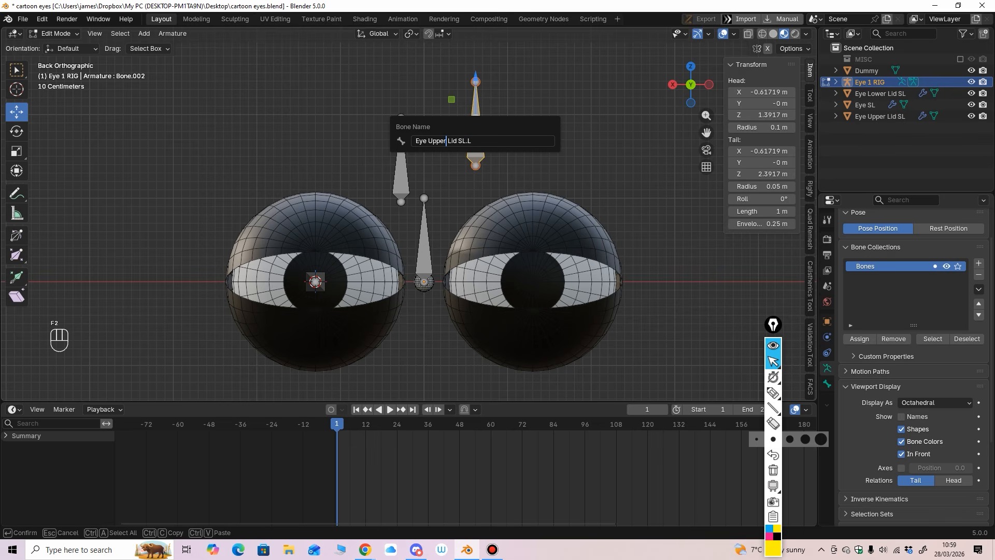
pyautogui.press('BackSpace')
pyautogui.press('BackSpace')
pyautogui.press('BackSpace')
pyautogui.write('Lo')
pyautogui.press('Return')
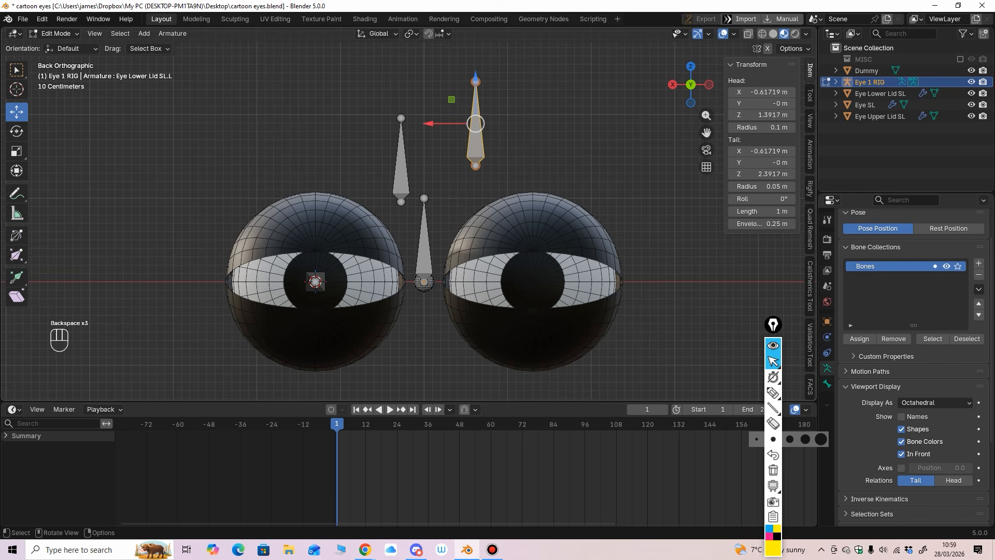
# Snap the Eye Upper Lid SL.L bone to the 3D cursor at the eye's centre.
pyautogui.click(401, 168)
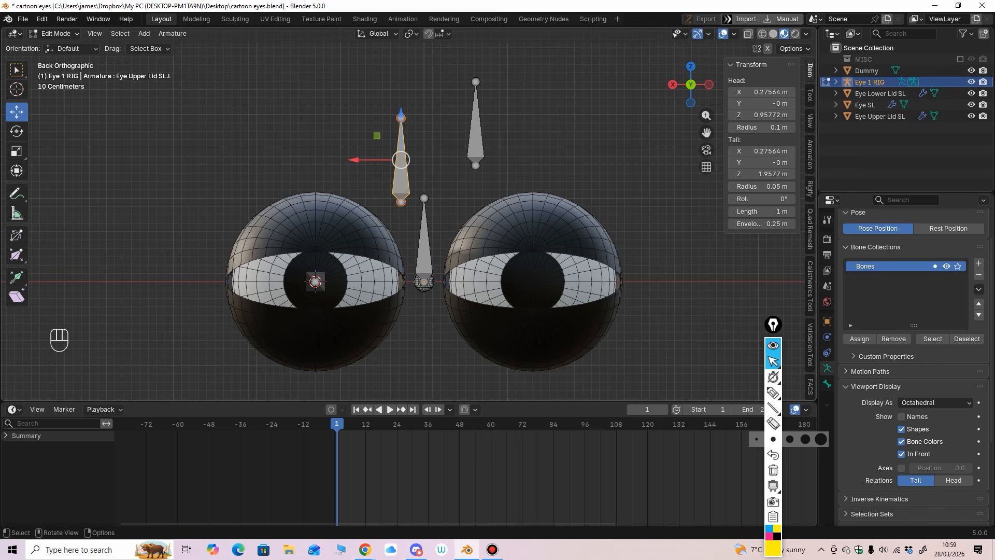
pyautogui.press('shift')
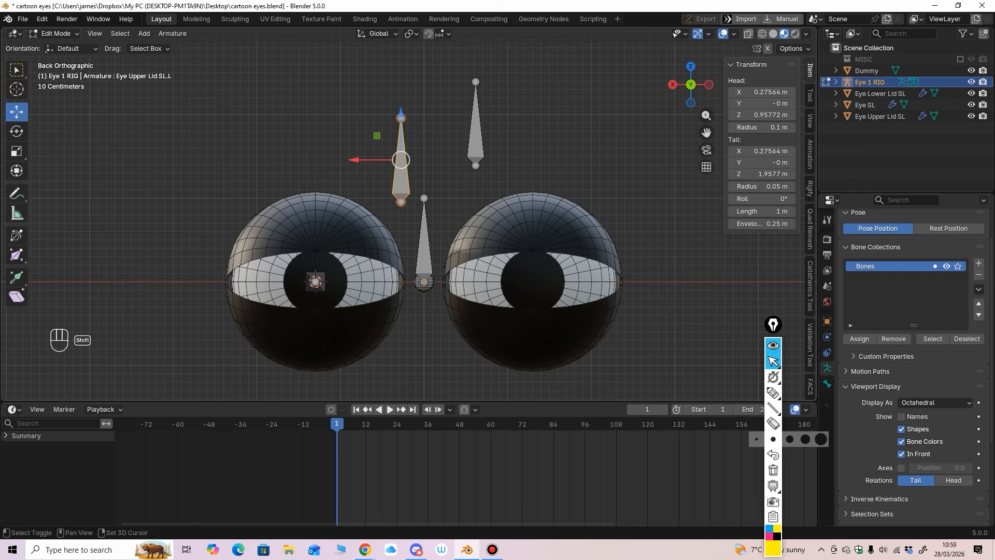
pyautogui.hotkey('shift', 's')
pyautogui.click(388, 261)
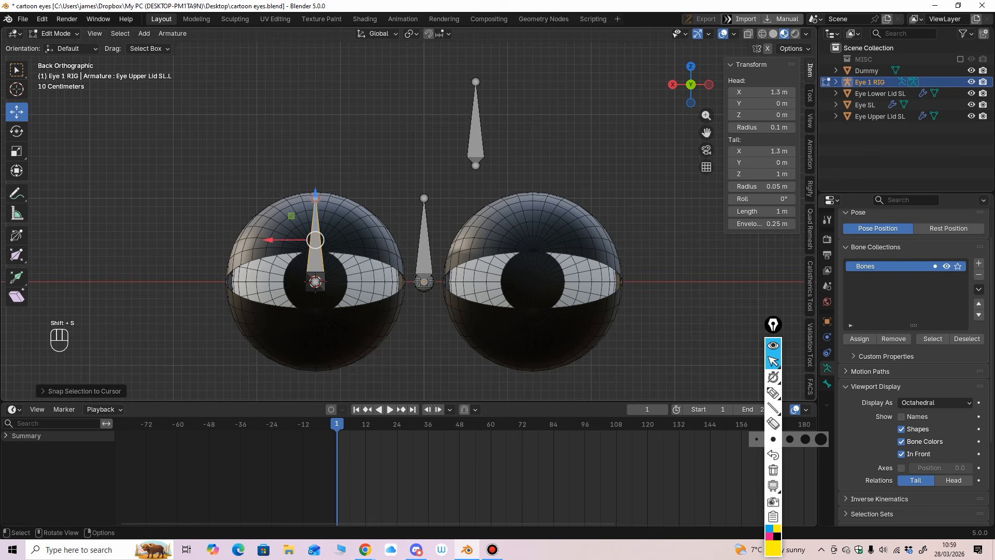
# Snap the Eye Lower Lid SL.L bone to the 3D cursor at the same eye centre.
pyautogui.moveTo(388, 261)
pyautogui.mouseDown(button='middle')
pyautogui.moveTo(338, 273)
pyautogui.moveTo(402, 260)
pyautogui.mouseUp(button='middle')
pyautogui.scroll(3, 338, 273)
pyautogui.scroll(-3, 338, 273)
pyautogui.click(474, 145)
pyautogui.moveTo(474, 145); pyautogui.dragTo(490, 140, button='middle')
pyautogui.hotkey('shift', 's')
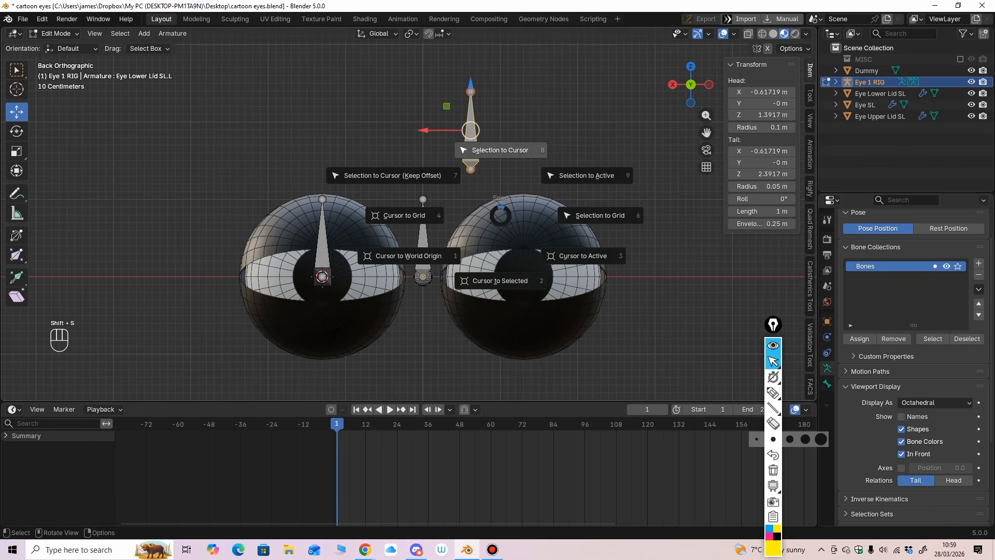
pyautogui.click(500, 151)
# Move the Eye Lower Lid SL.L bone's tail straight down along Z to just below the eyeball.
pyautogui.click(322, 200)
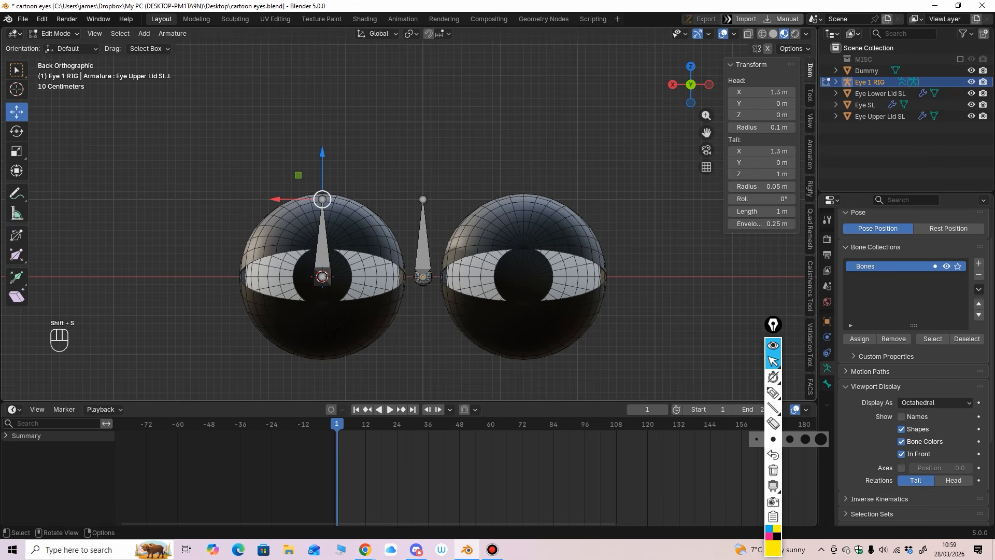
pyautogui.press('g')
pyautogui.press('z')
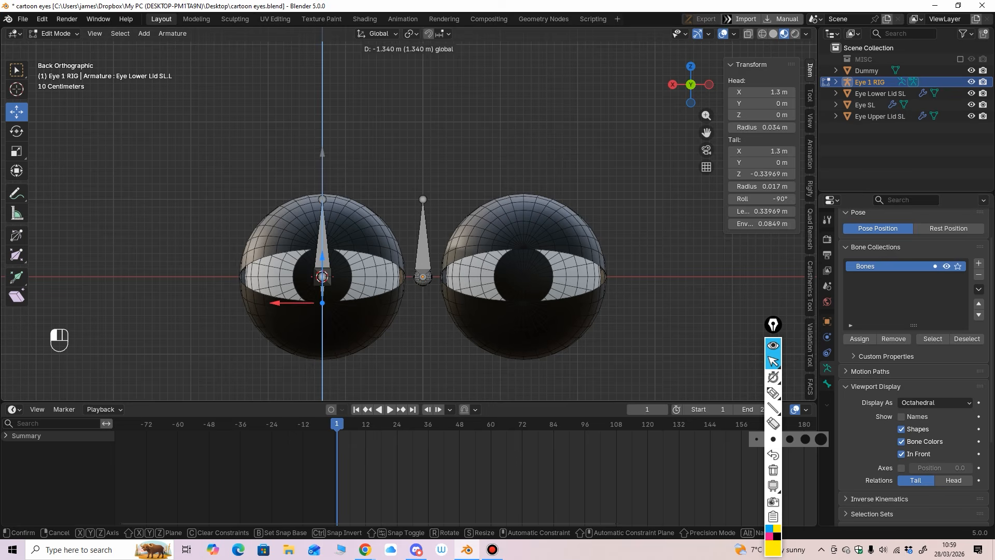
pyautogui.click(322, 361)
pyautogui.moveTo(322, 361); pyautogui.dragTo(593, 314, button='middle')
pyautogui.moveTo(375, 293); pyautogui.dragTo(376, 296)
# Raise the Eye Upper Lid SL.L bone's tail to about Z 1.117 m, just above the eyeball, and select the whole bone.
pyautogui.click(375, 125)
pyautogui.moveTo(376, 79); pyautogui.dragTo(376, 66)
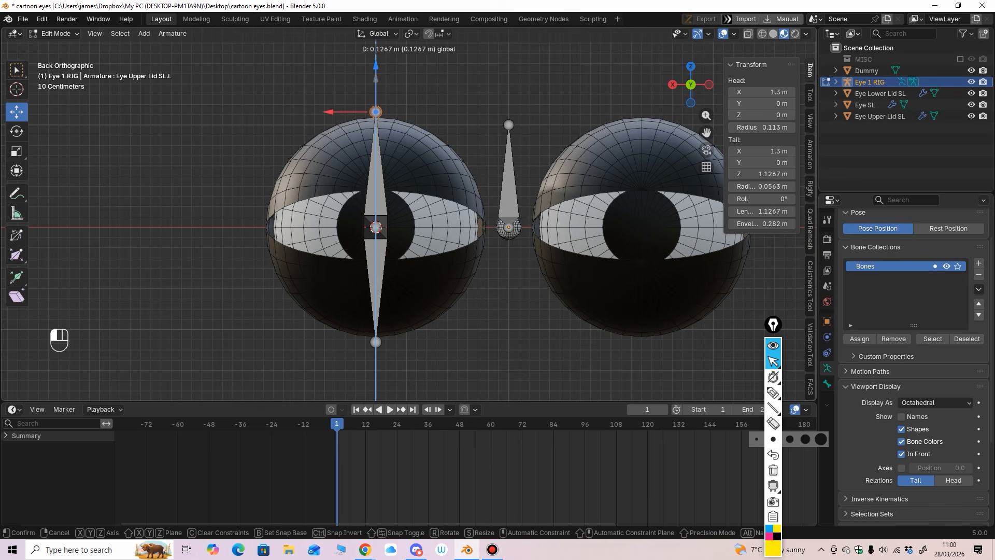
pyautogui.moveTo(376, 112); pyautogui.dragTo(376, 112)
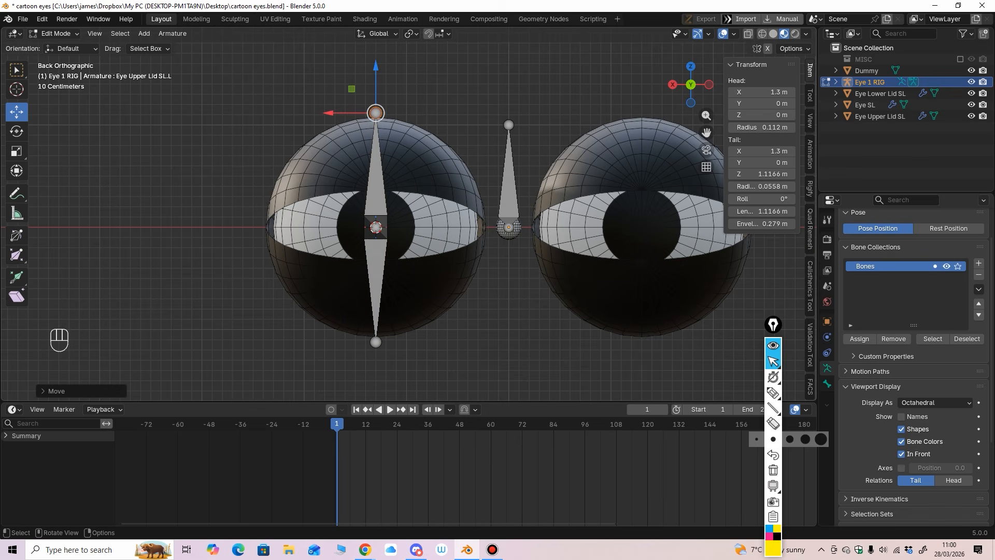
pyautogui.click(377, 189)
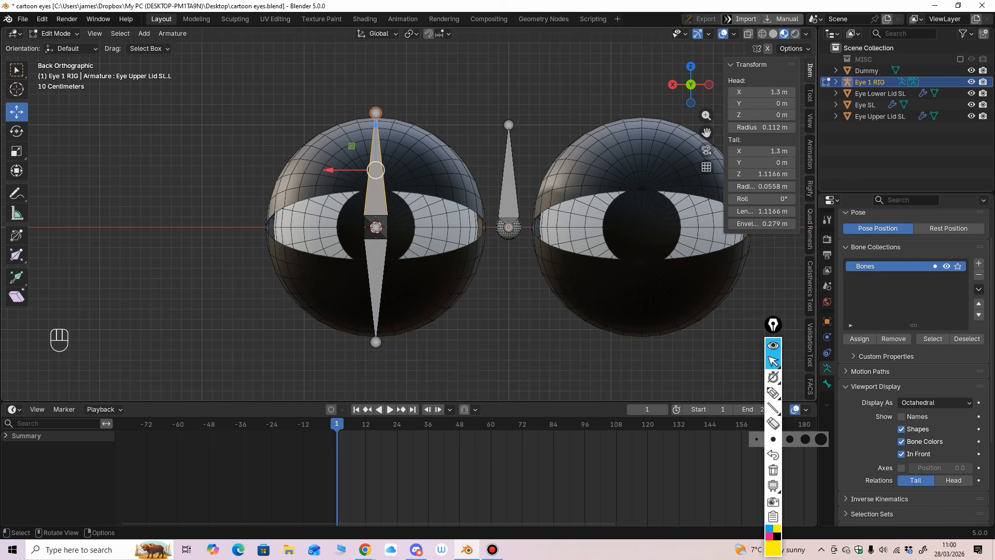
# Select the Eye SL.L bone and return the Eye 1 RIG armature to Object Mode.
pyautogui.click(377, 281)
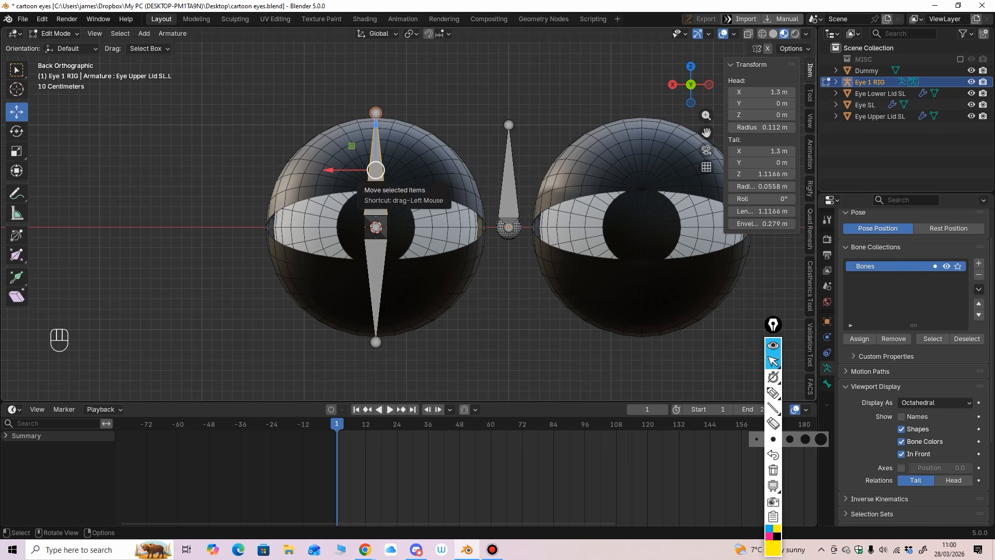
pyautogui.moveTo(428, 231); pyautogui.dragTo(348, 234, button='middle')
pyautogui.click(372, 227)
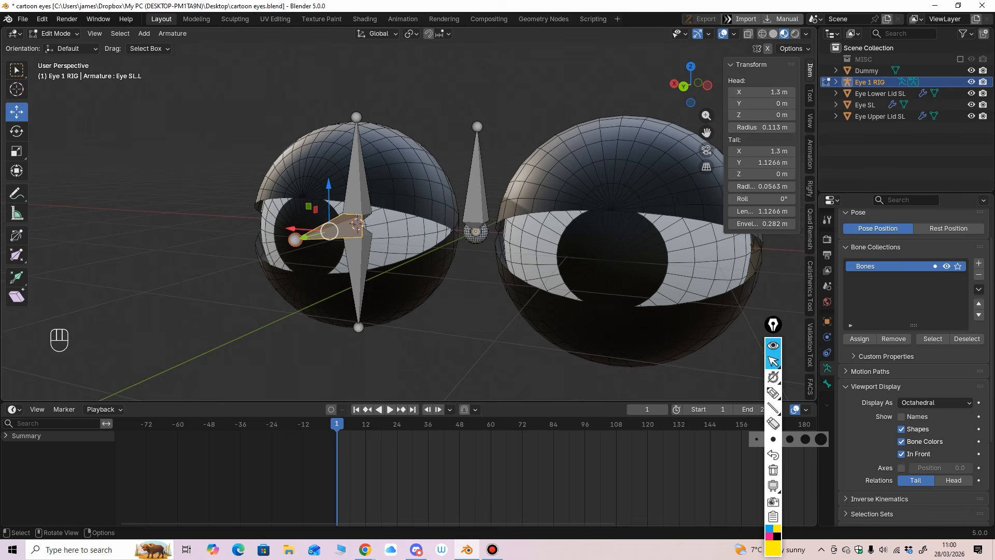
pyautogui.click(56, 34)
pyautogui.click(58, 47)
pyautogui.moveTo(291, 222)
pyautogui.mouseDown(button='middle')
pyautogui.moveTo(324, 217)
pyautogui.moveTo(291, 228)
pyautogui.moveTo(306, 226)
pyautogui.mouseUp(button='middle')
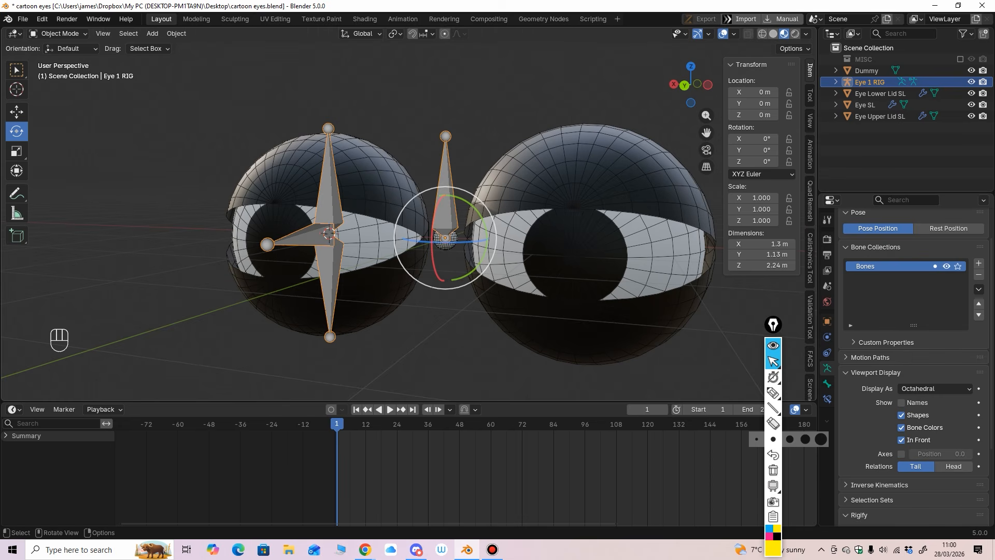
pyautogui.click(774, 394)
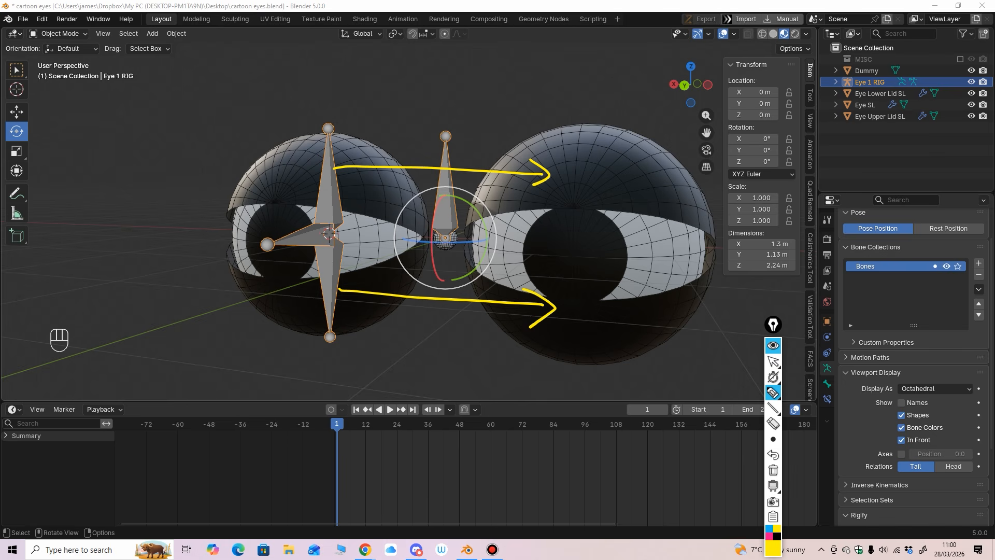
pyautogui.click(774, 362)
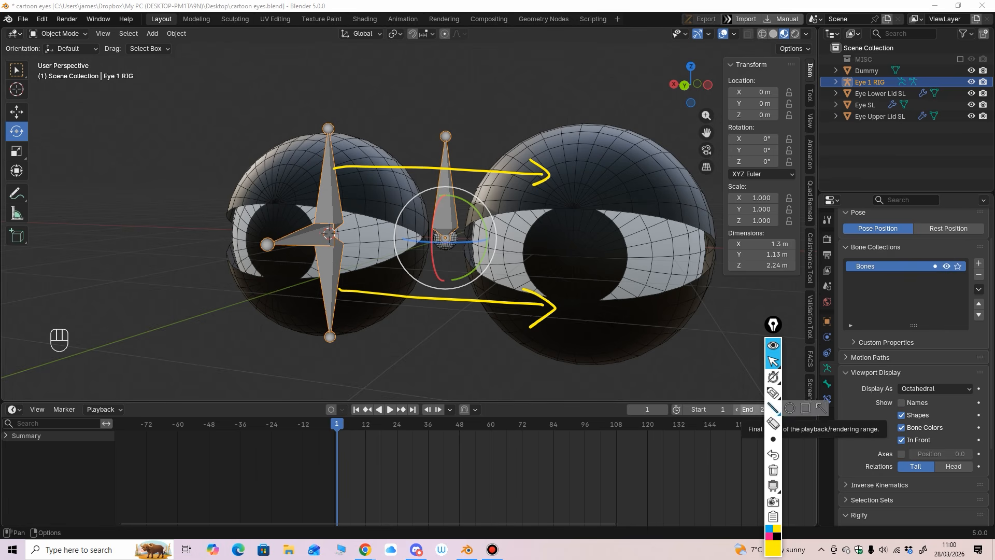
pyautogui.click(773, 470)
pyautogui.moveTo(451, 254); pyautogui.dragTo(401, 254, button='middle')
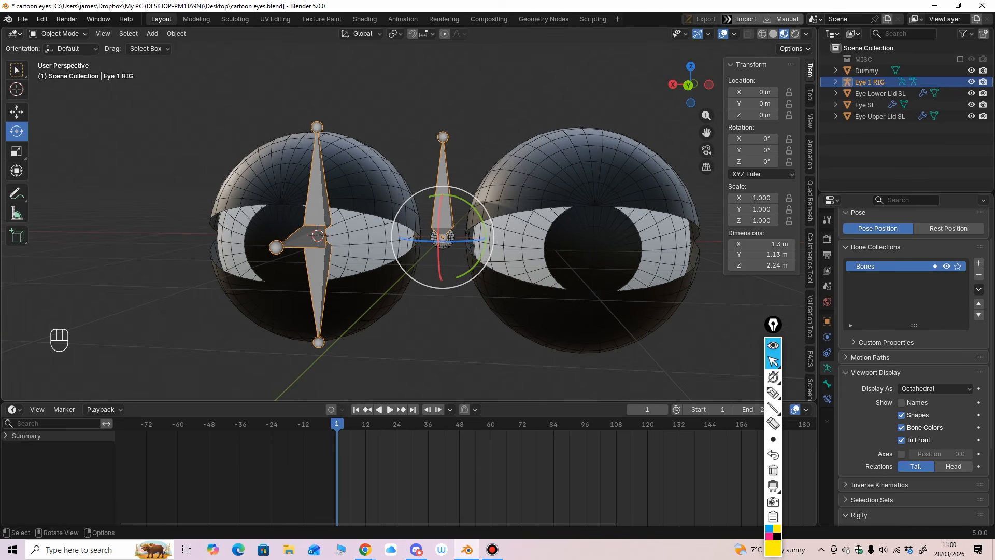
pyautogui.moveTo(402, 254); pyautogui.dragTo(396, 254, button='middle')
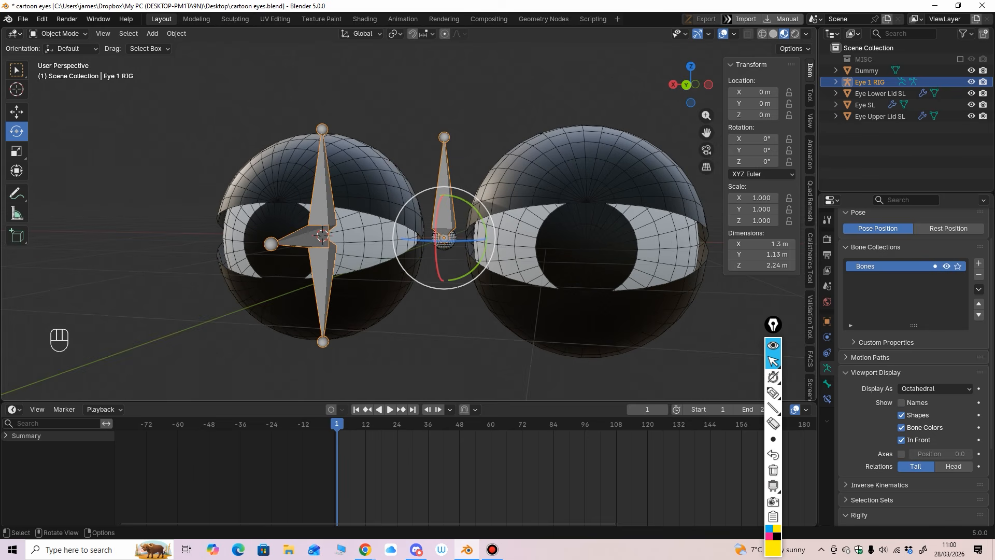
# Parent the still-rotated Eye Upper Lid SL mesh to Eye 1 RIG using Armature Deform With Empty Groups.
pyautogui.hotkey('alt', 'a')
pyautogui.click(374, 179)
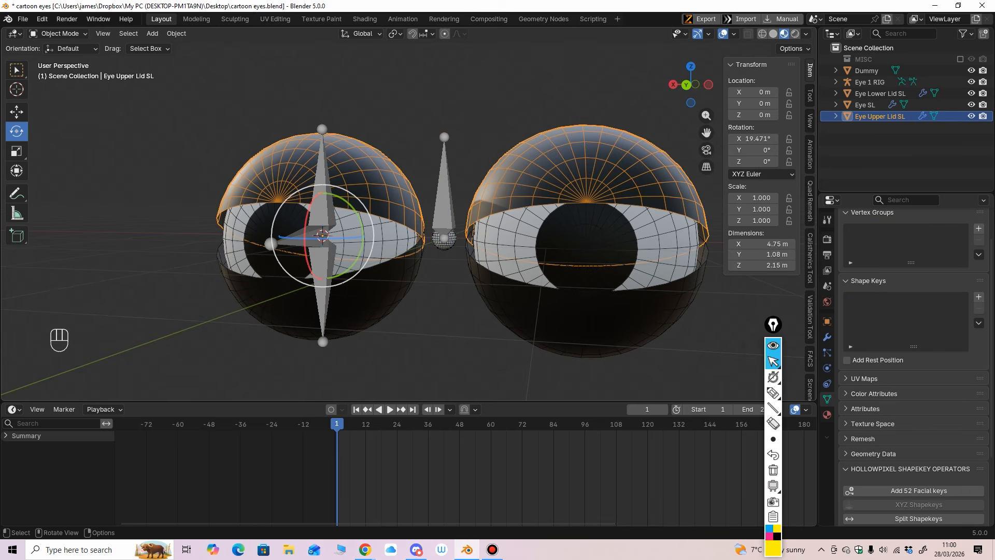
pyautogui.keyDown('shift'); pyautogui.click(323, 174); pyautogui.keyUp('shift')
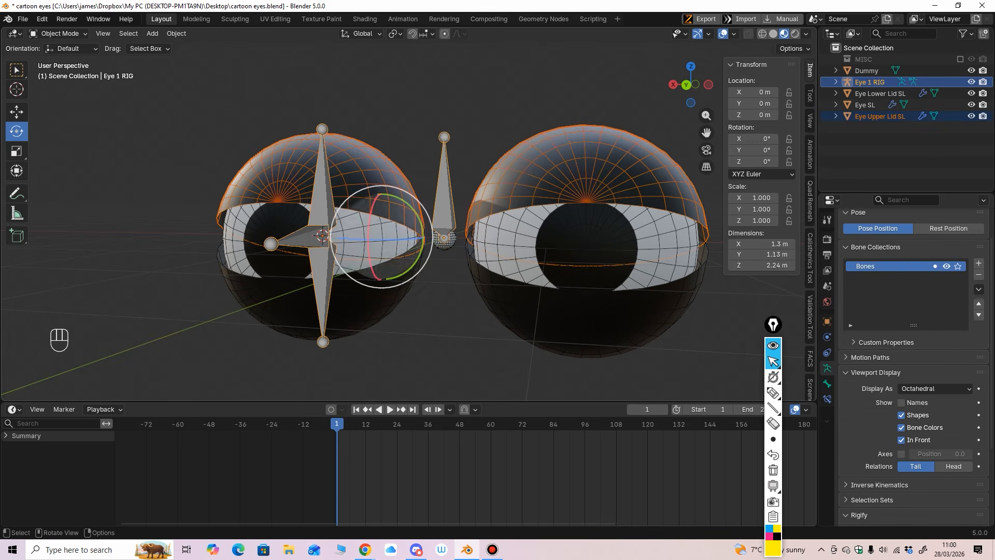
pyautogui.moveTo(381, 236); pyautogui.dragTo(388, 236, button='middle')
pyautogui.hotkey('ctrl', 'p')
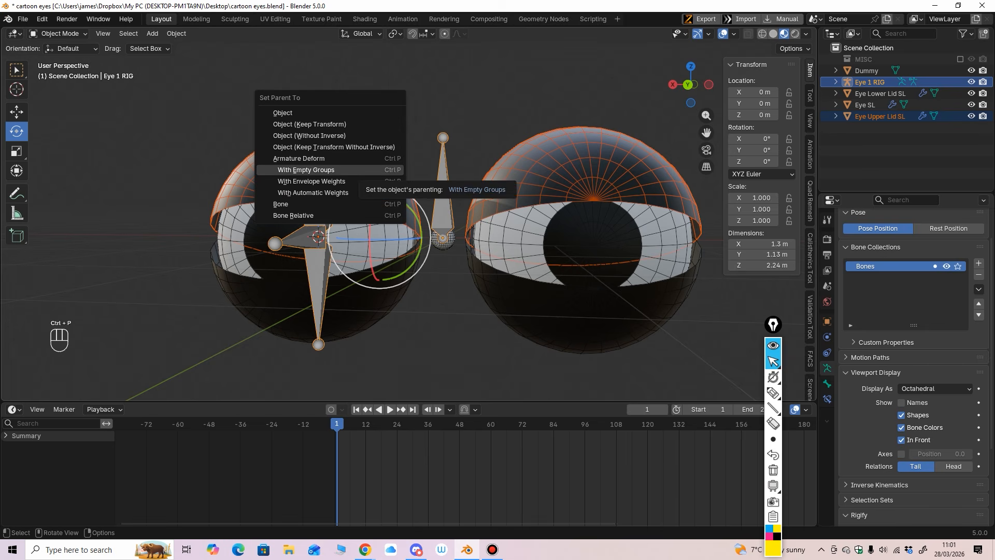
pyautogui.click(332, 170)
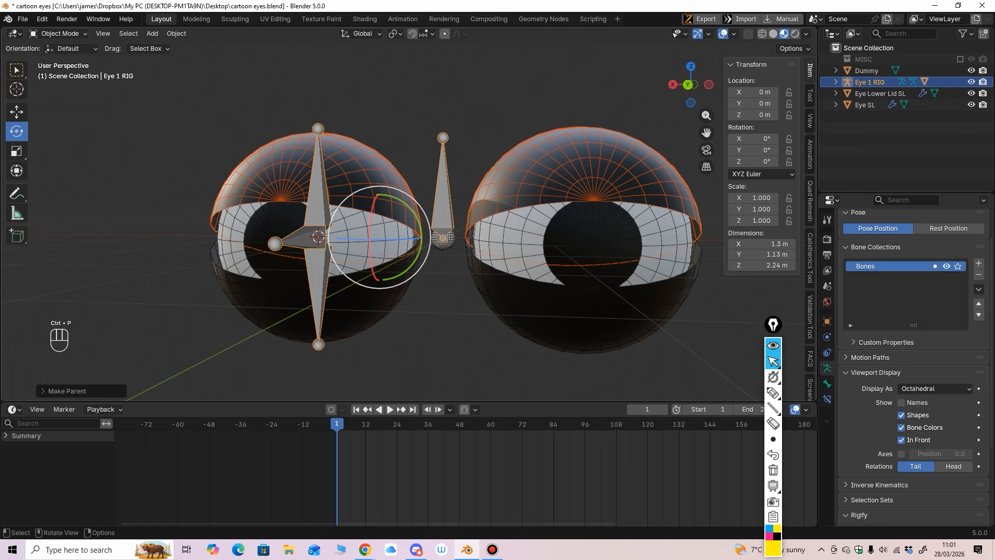
pyautogui.moveTo(358, 218)
pyautogui.mouseDown(button='middle')
pyautogui.moveTo(332, 217)
pyautogui.moveTo(349, 215)
pyautogui.mouseUp(button='middle')
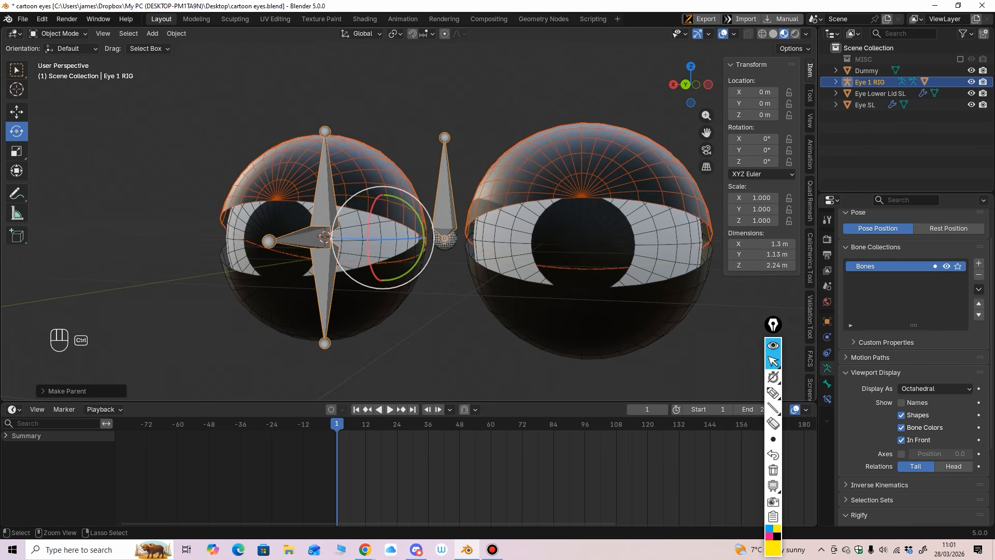
# Undo the upper lid's parenting to Eye 1 RIG.
pyautogui.hotkey('ctrl', 'z')
pyautogui.hotkey('ctrl', 'z')
pyautogui.hotkey('ctrl', 'z')
pyautogui.hotkey('ctrl', 'z')
pyautogui.hotkey('ctrl', 'z')
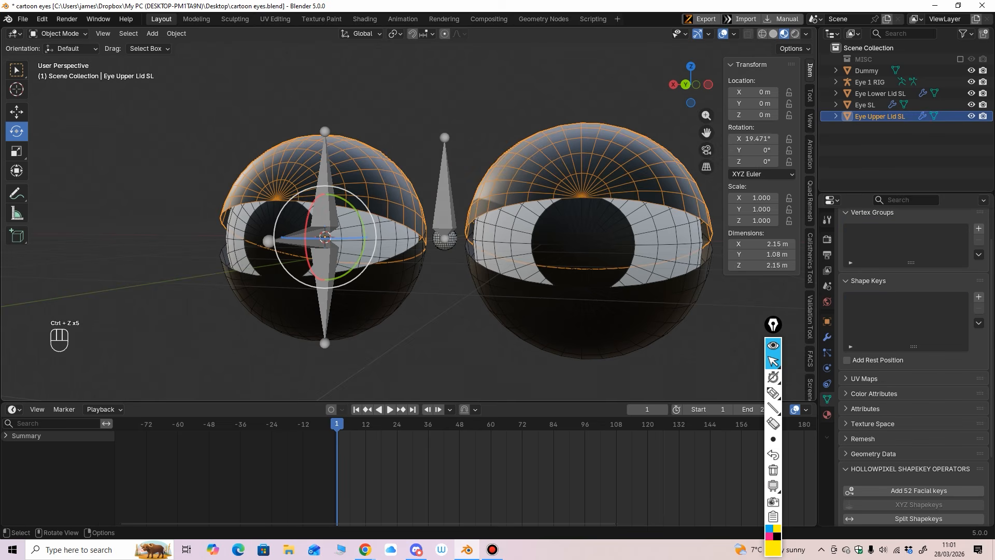
# Clear the rotation of both the Eye Upper Lid SL and Eye Lower Lid SL meshes, then deselect them.
pyautogui.keyDown('shift'); pyautogui.click(376, 297); pyautogui.keyUp('shift')
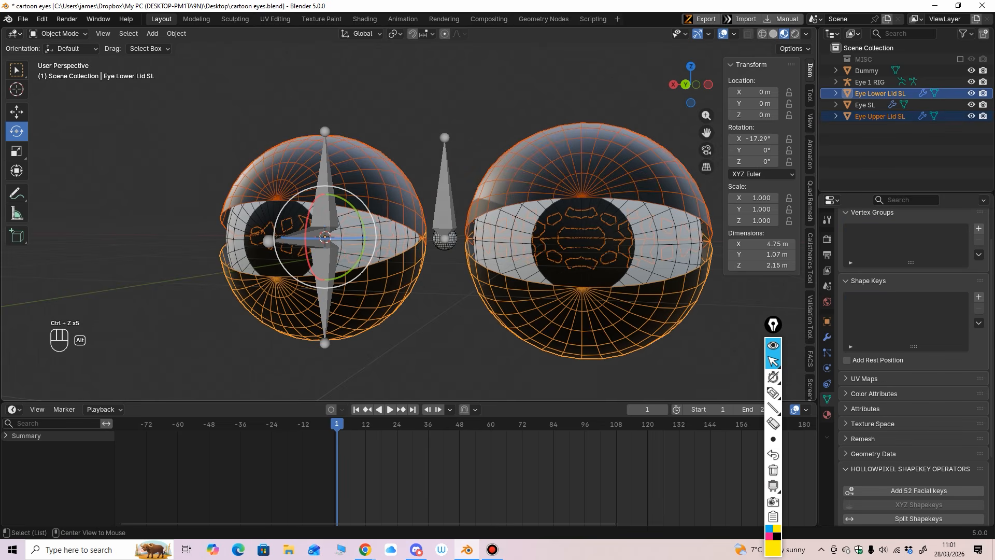
pyautogui.hotkey('alt', 'r')
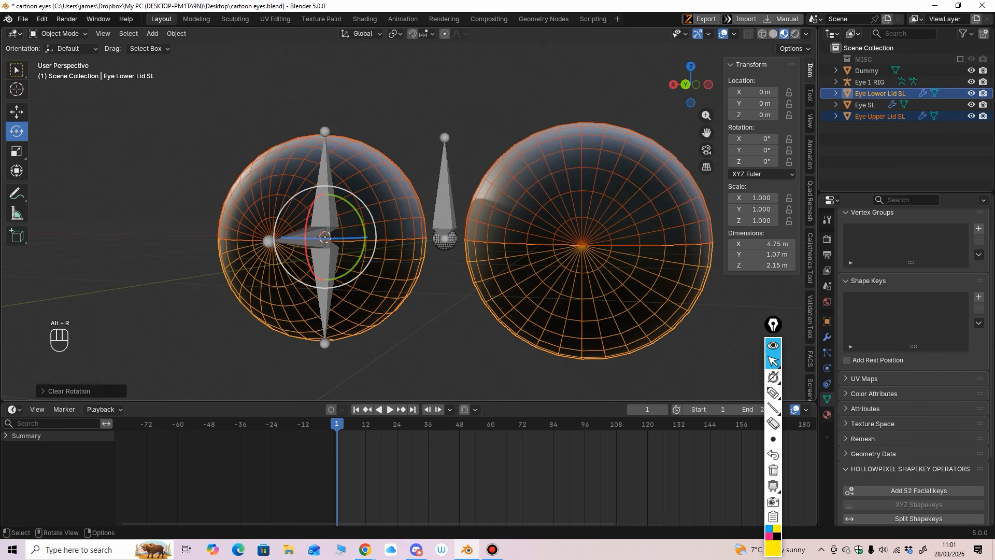
pyautogui.moveTo(450, 311)
pyautogui.mouseDown(button='middle')
pyautogui.moveTo(452, 300)
pyautogui.moveTo(438, 319)
pyautogui.mouseUp(button='middle')
pyautogui.click(450, 305)
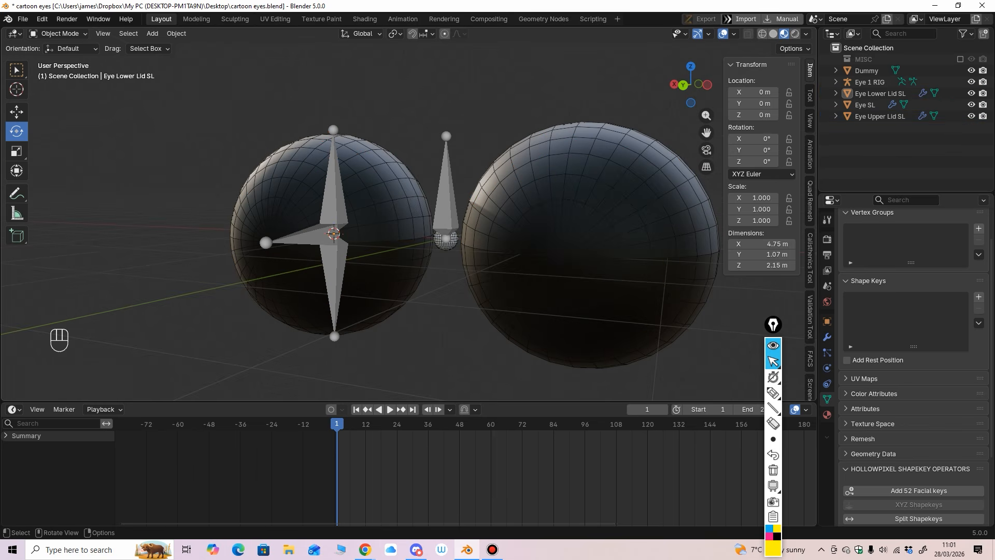
# Parent the Eye Upper Lid SL mesh to Eye 1 RIG using Armature Deform With Empty Groups.
pyautogui.click(381, 194)
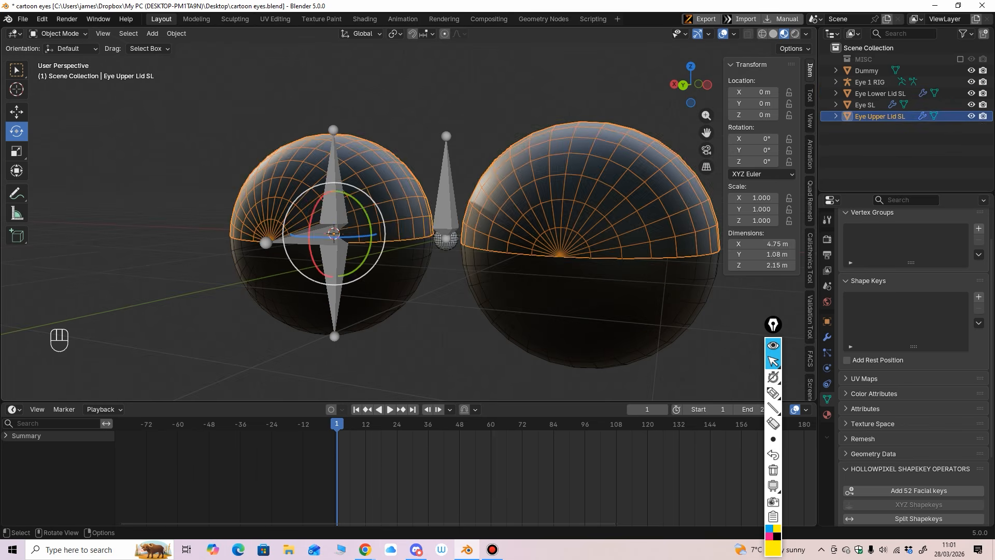
pyautogui.keyDown('shift'); pyautogui.click(337, 207); pyautogui.keyUp('shift')
pyautogui.hotkey('ctrl', 'p')
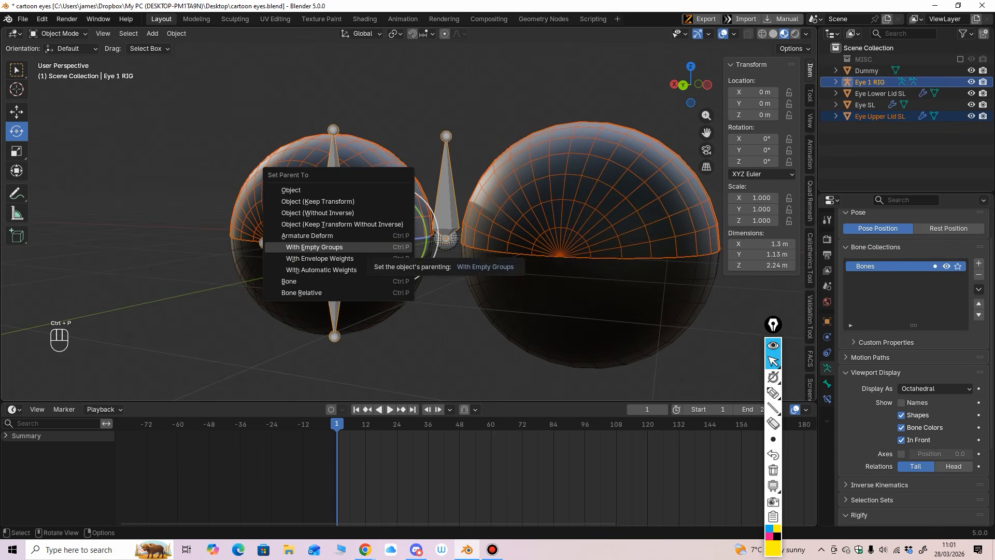
pyautogui.click(314, 246)
pyautogui.moveTo(362, 244); pyautogui.dragTo(353, 245, button='middle')
# Select Eye 1 RIG, add Eye Upper Lid SL as the active object, and enter Weight Paint mode.
pyautogui.moveTo(440, 150); pyautogui.dragTo(435, 145, button='middle')
pyautogui.click(435, 145)
pyautogui.click(436, 146)
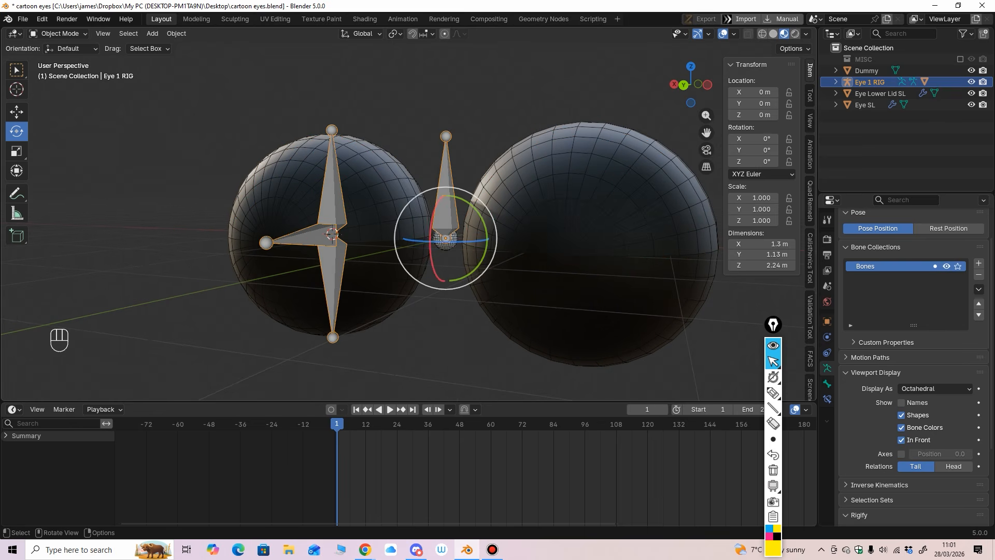
pyautogui.keyDown('shift'); pyautogui.click(400, 173); pyautogui.keyUp('shift')
pyautogui.click(57, 34)
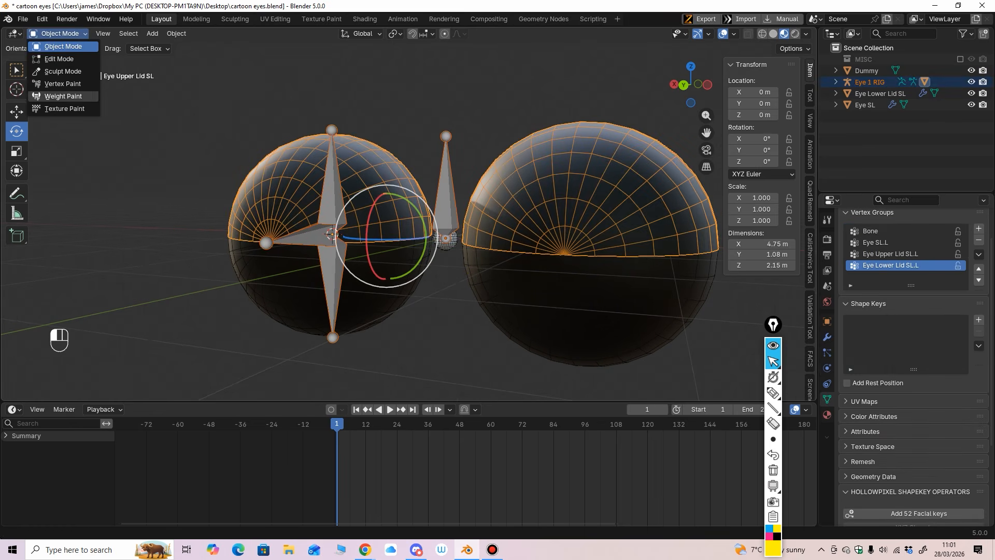
pyautogui.click(52, 96)
# Enlarge the paint brush to about 302 px and select the Eye Upper Lid SL.L bone for weighting.
pyautogui.click(827, 219)
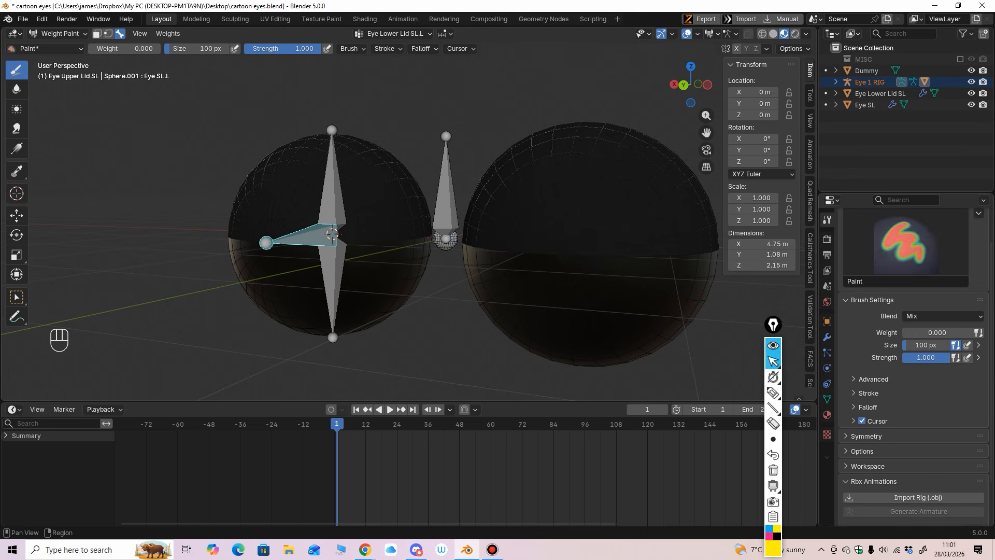
pyautogui.moveTo(899, 389)
pyautogui.mouseDown(button='middle')
pyautogui.moveTo(899, 352)
pyautogui.moveTo(900, 395)
pyautogui.mouseUp(button='middle')
pyautogui.press('f')
pyautogui.click(372, 201)
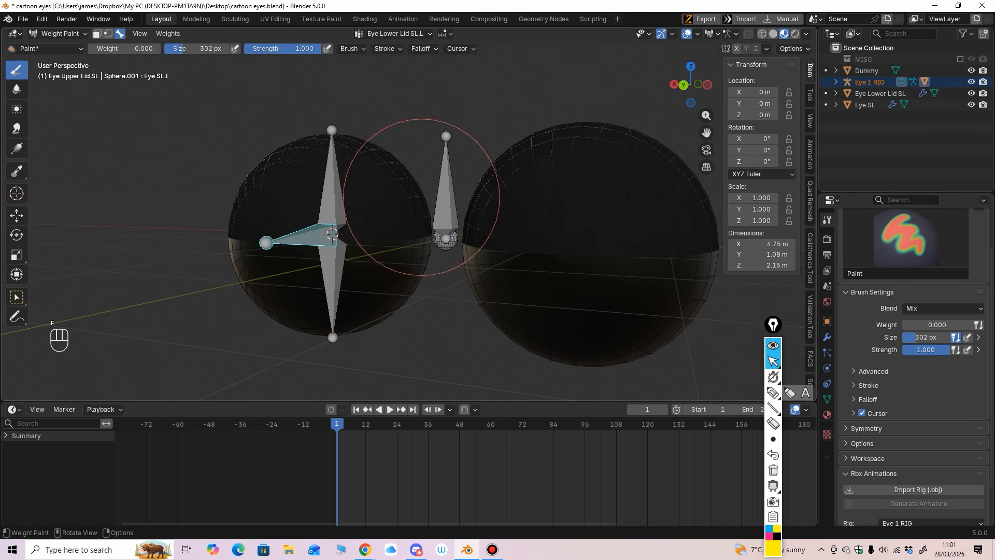
pyautogui.keyDown('ctrl'); pyautogui.keyDown('shift'); pyautogui.click(333, 189); pyautogui.keyUp('shift'); pyautogui.keyUp('ctrl')
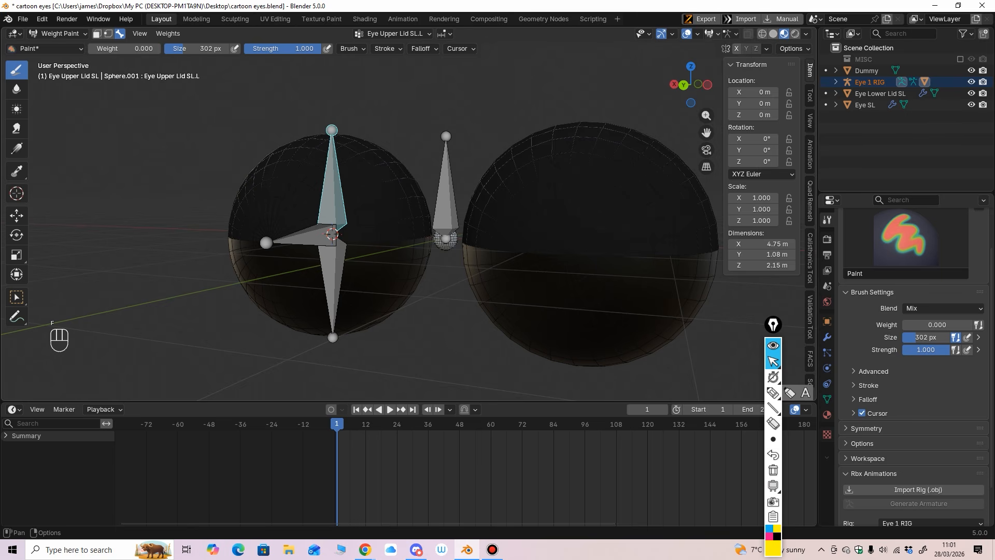
# Turn off the black zero-weight overlay and enable X mirroring with Mirror Vertex Groups in the brush's Symmetry settings.
pyautogui.click(713, 34)
pyautogui.click(705, 82)
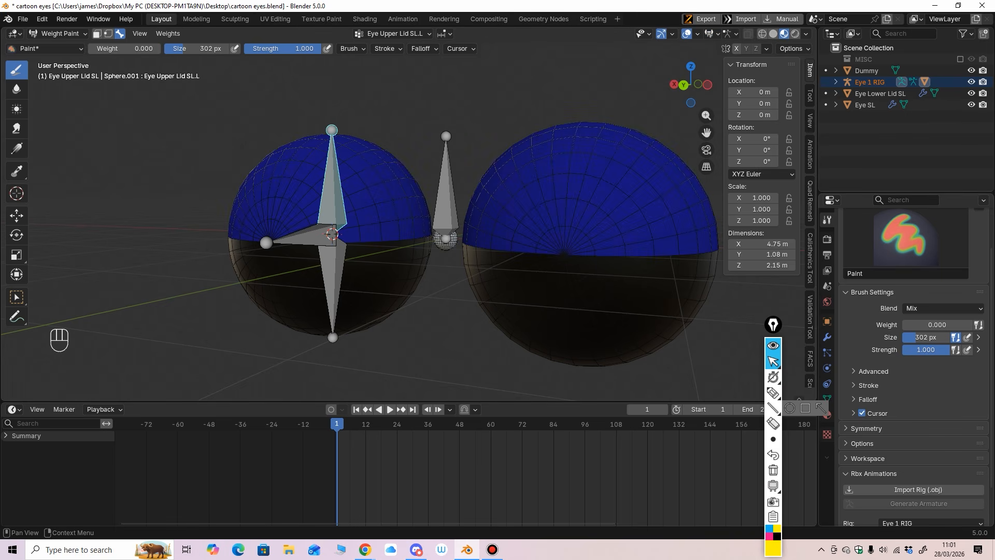
pyautogui.moveTo(915, 373)
pyautogui.mouseDown(button='middle')
pyautogui.moveTo(915, 331)
pyautogui.moveTo(915, 383)
pyautogui.mouseUp(button='middle')
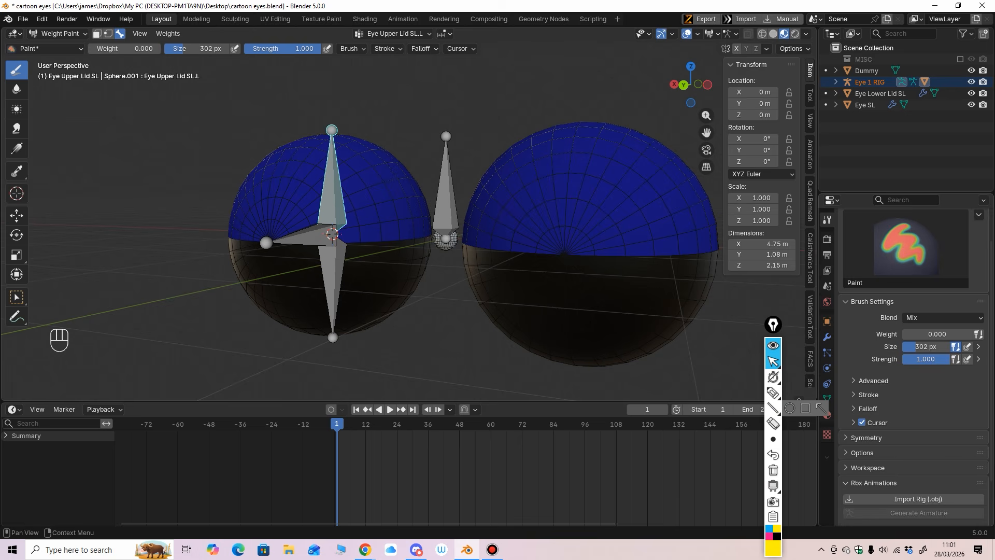
pyautogui.click(876, 437)
pyautogui.moveTo(876, 437); pyautogui.dragTo(876, 337, button='middle')
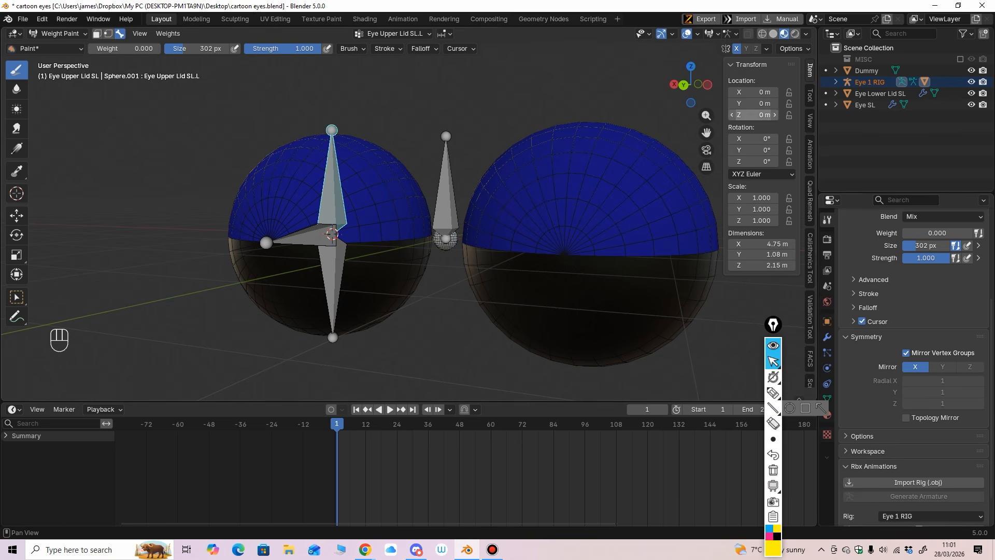
# Set the brush size to about 364 px and the brush weight to 1.
pyautogui.moveTo(381, 239); pyautogui.dragTo(364, 232, button='middle')
pyautogui.press('f')
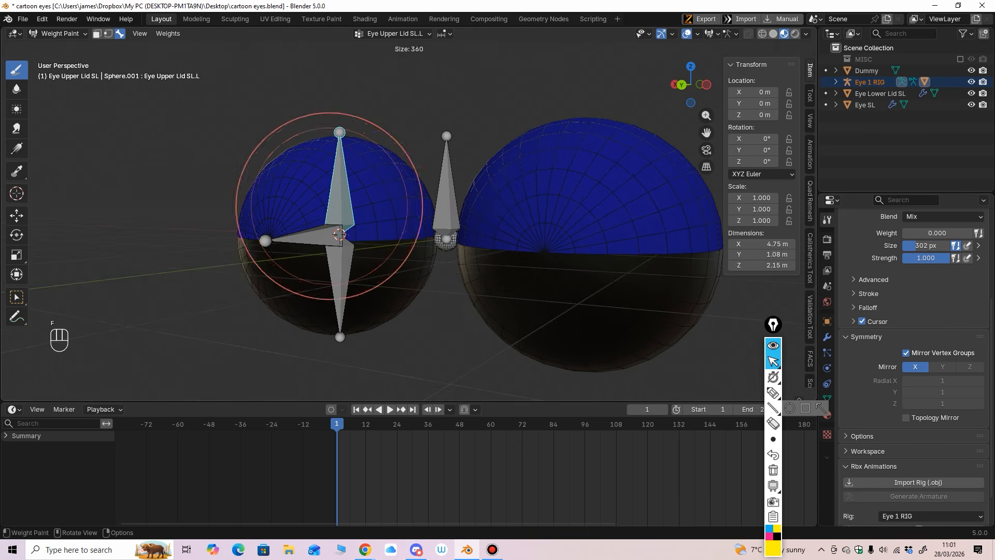
pyautogui.click(344, 194)
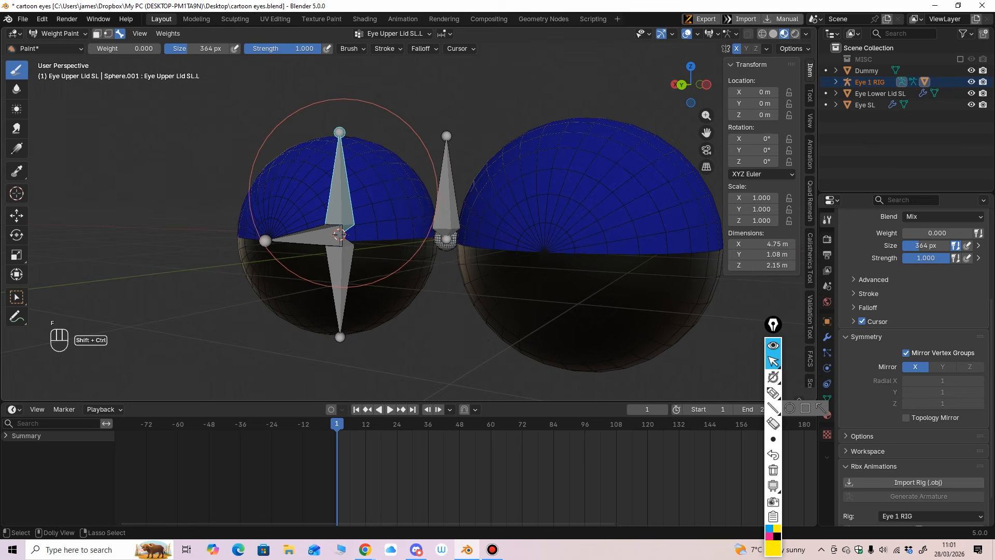
pyautogui.moveTo(344, 193); pyautogui.dragTo(333, 232, button='middle')
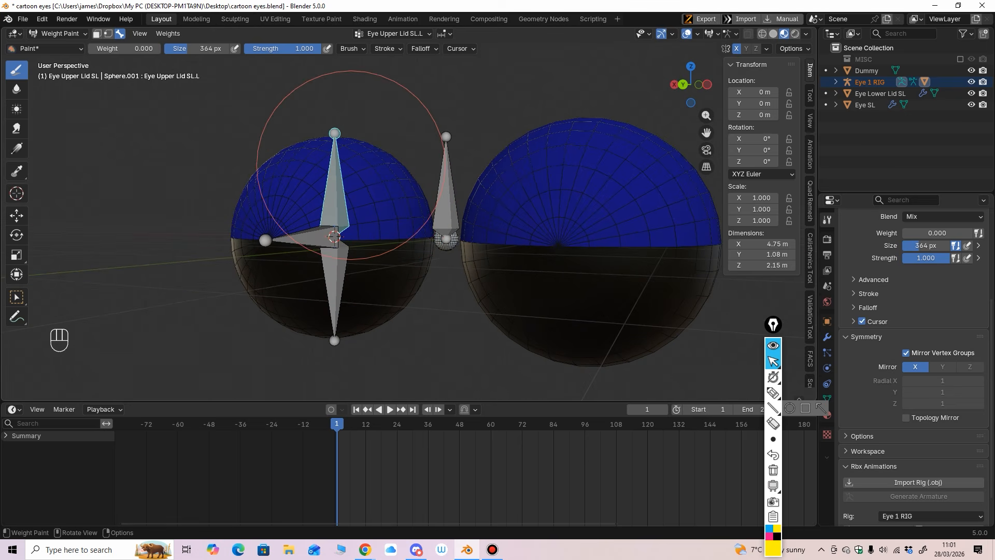
pyautogui.click(125, 49)
pyautogui.write('1')
pyautogui.press('Return')
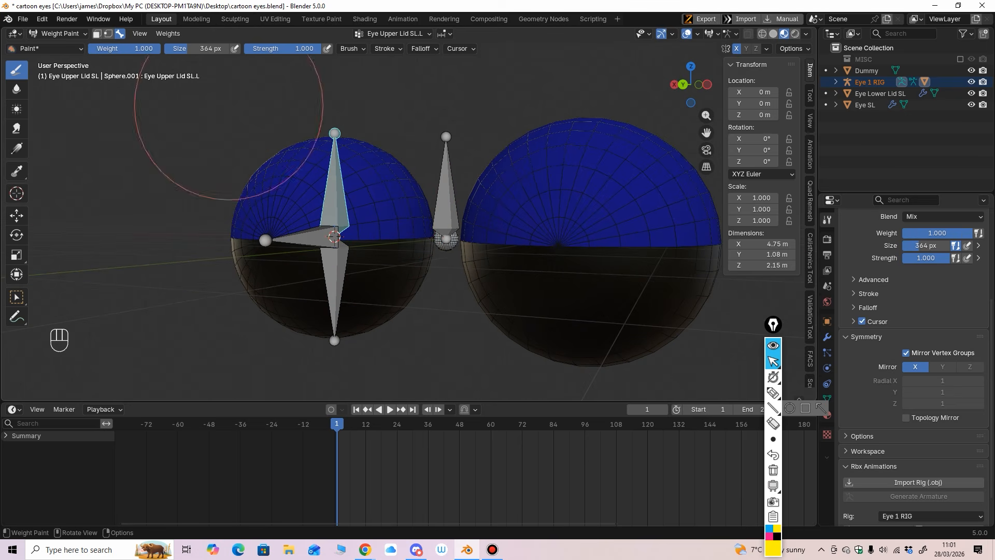
# Paint the entire upper lid mesh with full weight for the Eye Upper Lid SL.L bone, covering it from all sides.
pyautogui.moveTo(291, 155)
pyautogui.mouseDown()
pyautogui.moveTo(338, 182)
pyautogui.moveTo(311, 178)
pyautogui.moveTo(244, 232)
pyautogui.mouseUp()
pyautogui.moveTo(301, 194); pyautogui.dragTo(318, 217, button='middle')
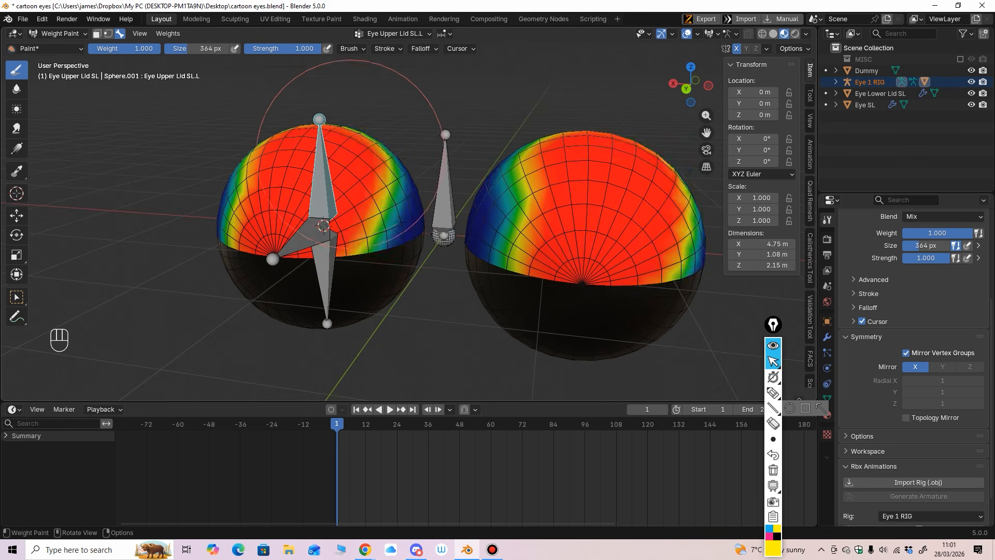
pyautogui.moveTo(408, 154)
pyautogui.mouseDown()
pyautogui.moveTo(344, 218)
pyautogui.moveTo(401, 184)
pyautogui.mouseUp()
pyautogui.scroll(-2, 397, 189)
pyautogui.moveTo(343, 259)
pyautogui.mouseDown(button='middle')
pyautogui.moveTo(270, 261)
pyautogui.moveTo(389, 200)
pyautogui.moveTo(431, 191)
pyautogui.mouseUp(button='middle')
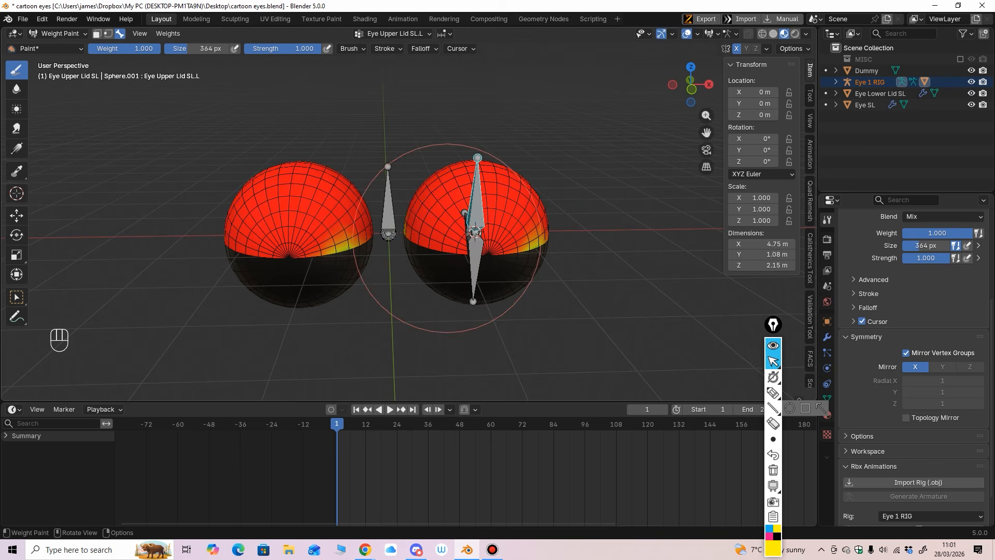
pyautogui.moveTo(553, 179); pyautogui.dragTo(299, 211, button='middle')
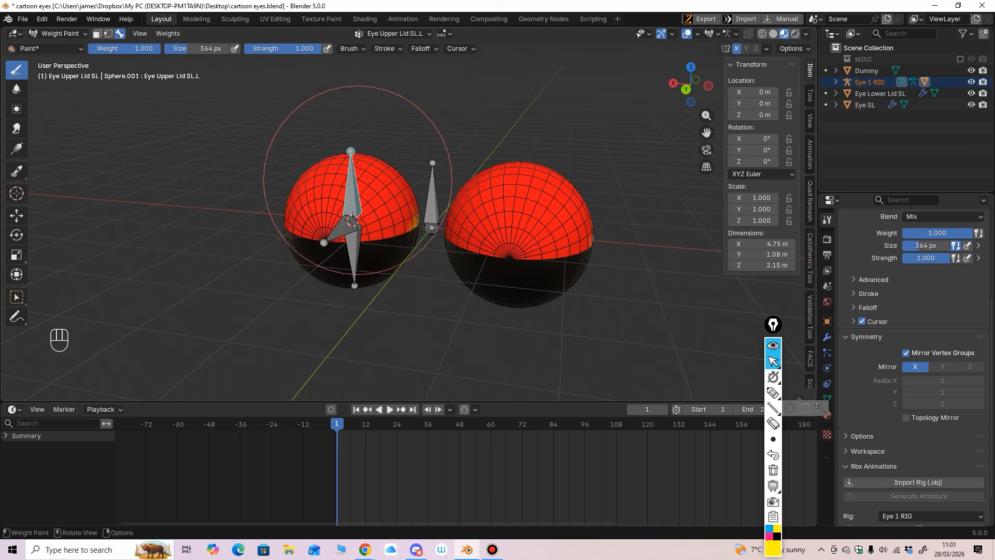
pyautogui.keyDown('ctrl'); pyautogui.moveTo(358, 179); pyautogui.dragTo(380, 229, button='middle'); pyautogui.keyUp('ctrl')
pyautogui.moveTo(392, 192); pyautogui.dragTo(404, 175, button='middle')
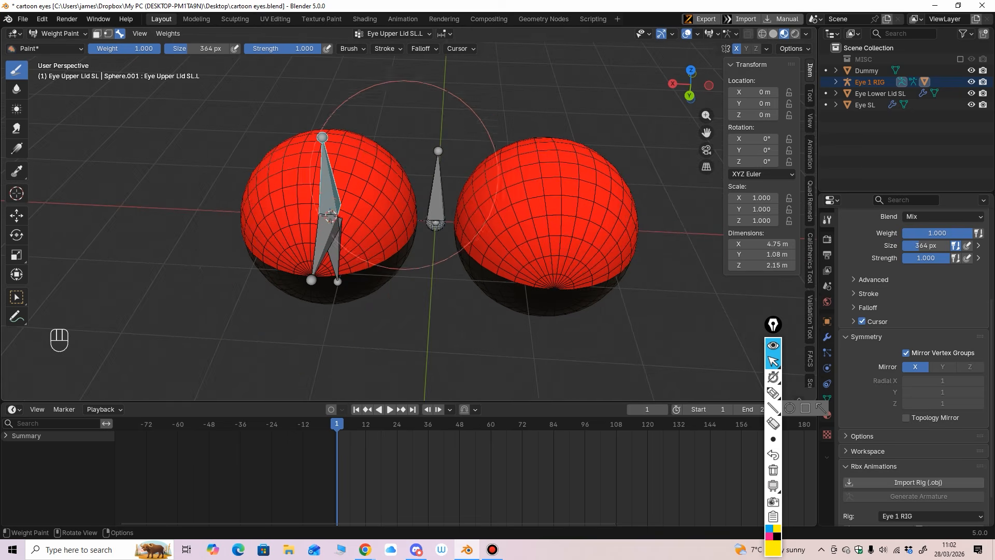
pyautogui.moveTo(346, 259); pyautogui.dragTo(337, 207, button='middle')
pyautogui.moveTo(521, 222)
pyautogui.mouseDown(button='middle')
pyautogui.moveTo(456, 222)
pyautogui.moveTo(474, 231)
pyautogui.moveTo(443, 220)
pyautogui.mouseUp(button='middle')
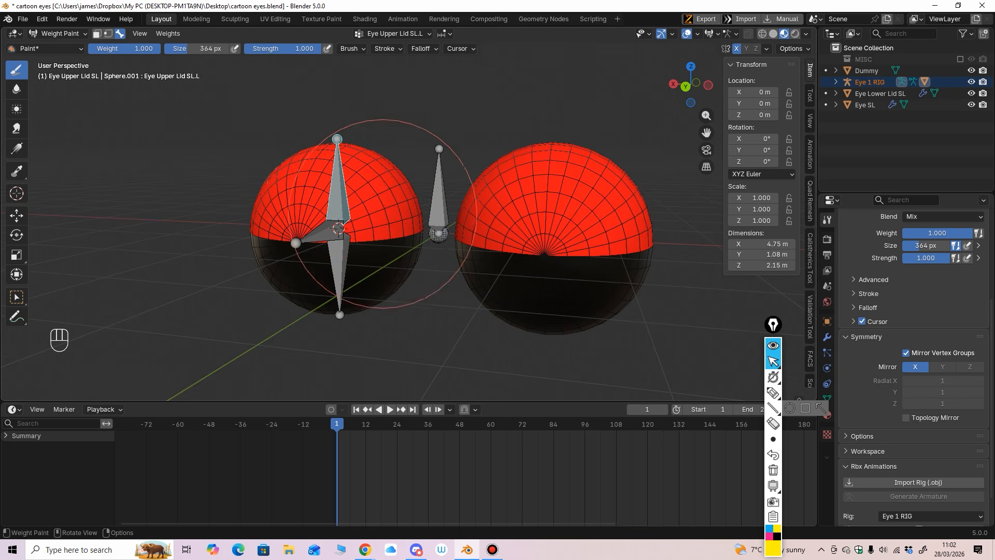
# Inspect the upper lid mesh's weight coverage for the Eye Upper Lid SL.L bone from the sides, above and the back.
pyautogui.moveTo(384, 214); pyautogui.dragTo(359, 265, button='middle')
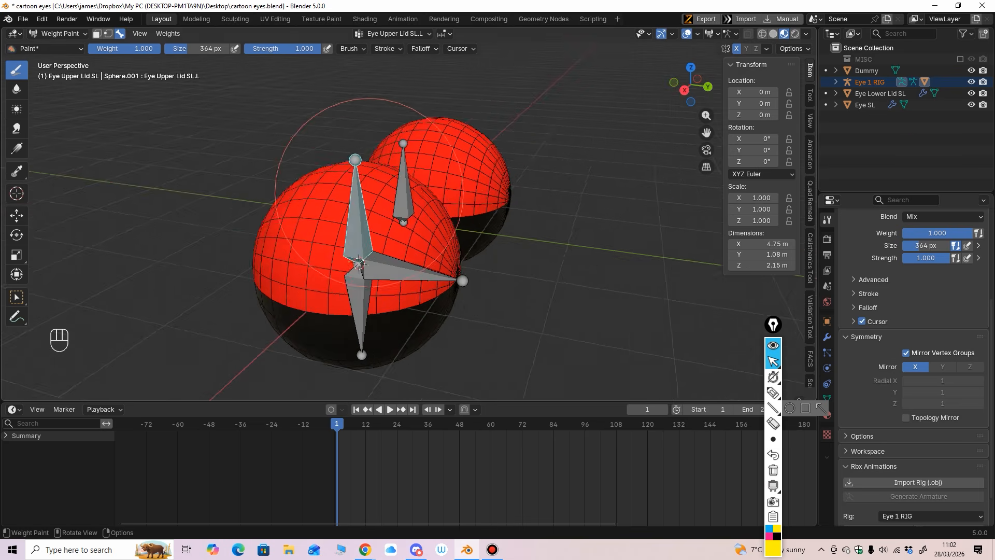
pyautogui.moveTo(308, 298); pyautogui.dragTo(345, 140, button='middle')
pyautogui.moveTo(407, 190); pyautogui.dragTo(385, 173, button='middle')
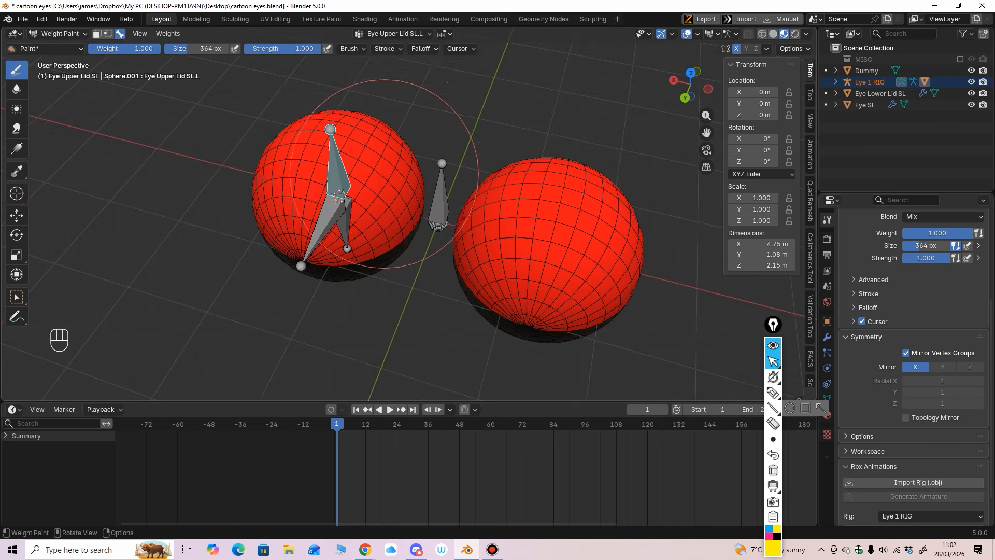
pyautogui.moveTo(298, 161); pyautogui.dragTo(356, 166, button='middle')
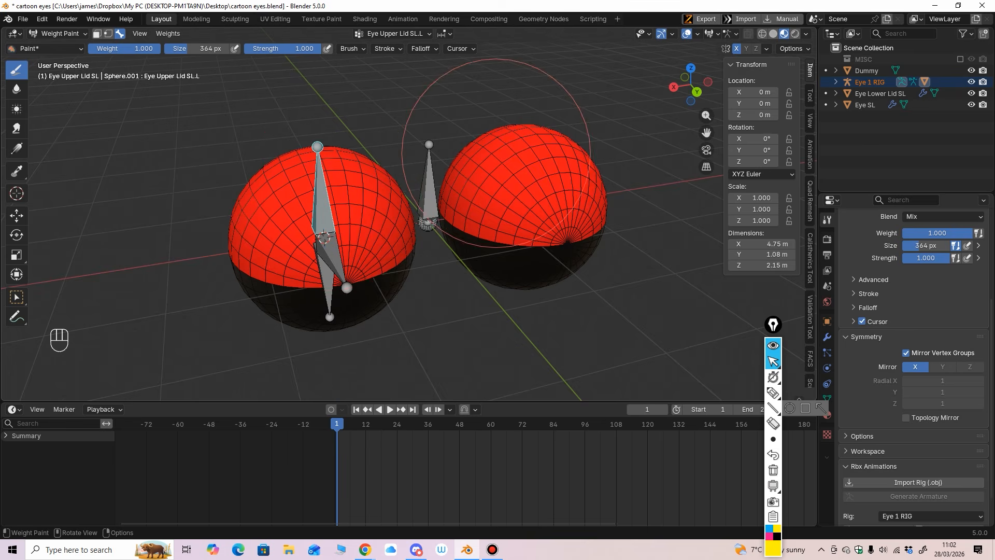
pyautogui.moveTo(500, 178); pyautogui.dragTo(611, 176, button='middle')
pyautogui.moveTo(291, 219); pyautogui.dragTo(275, 209, button='middle')
pyautogui.moveTo(294, 299); pyautogui.dragTo(290, 280, button='middle')
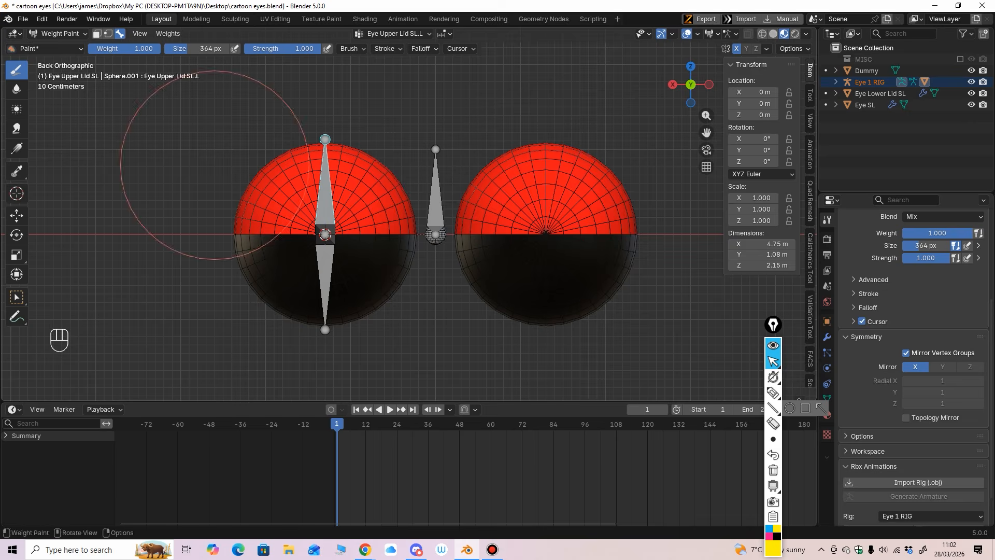
# In Object Mode, parent the Eye Lower Lid SL mesh to the Eye 1 RIG armature With Empty Groups.
pyautogui.click(59, 34)
pyautogui.click(60, 47)
pyautogui.moveTo(290, 217)
pyautogui.mouseDown(button='middle')
pyautogui.moveTo(267, 221)
pyautogui.moveTo(288, 248)
pyautogui.moveTo(280, 248)
pyautogui.moveTo(330, 255)
pyautogui.moveTo(298, 277)
pyautogui.moveTo(325, 257)
pyautogui.mouseUp(button='middle')
pyautogui.click(17, 112)
pyautogui.click(306, 278)
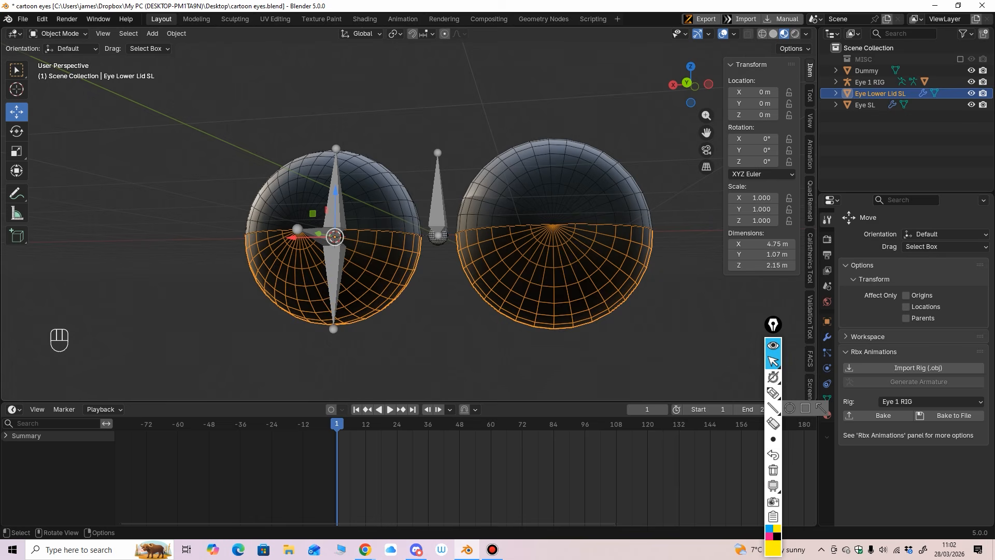
pyautogui.keyDown('shift'); pyautogui.click(334, 259); pyautogui.keyUp('shift')
pyautogui.hotkey('ctrl', 'p')
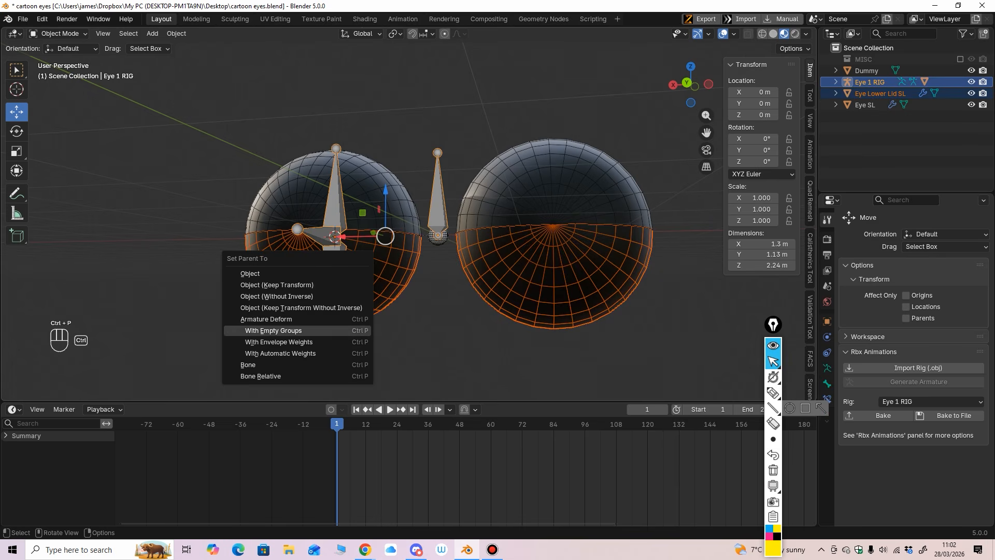
pyautogui.click(259, 330)
pyautogui.moveTo(373, 262); pyautogui.dragTo(350, 270, button='middle')
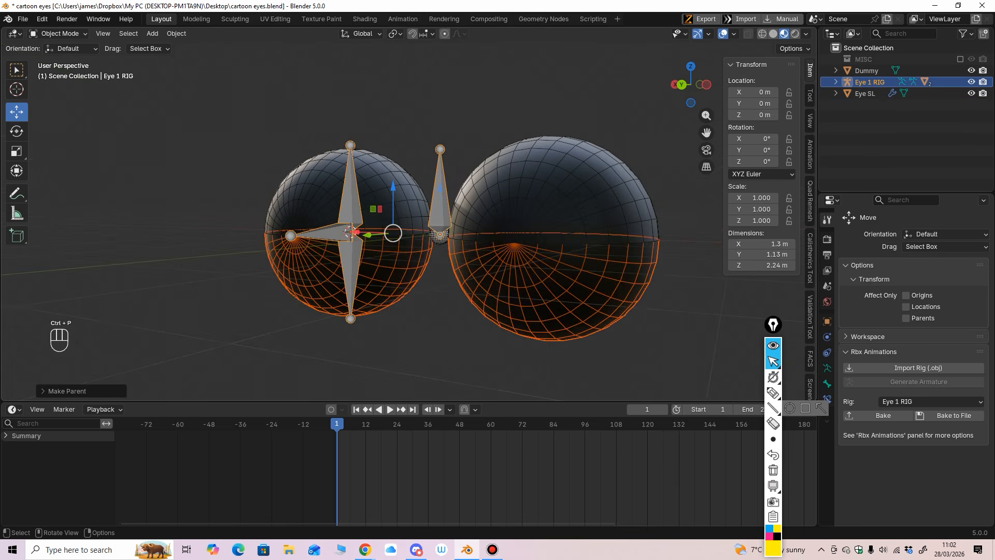
# Put the lower lid mesh into Weight Paint mode together with the armature and select the Eye Lower Lid SL.L bone.
pyautogui.click(350, 267)
pyautogui.keyDown('shift'); pyautogui.click(390, 276); pyautogui.keyUp('shift')
pyautogui.click(59, 34)
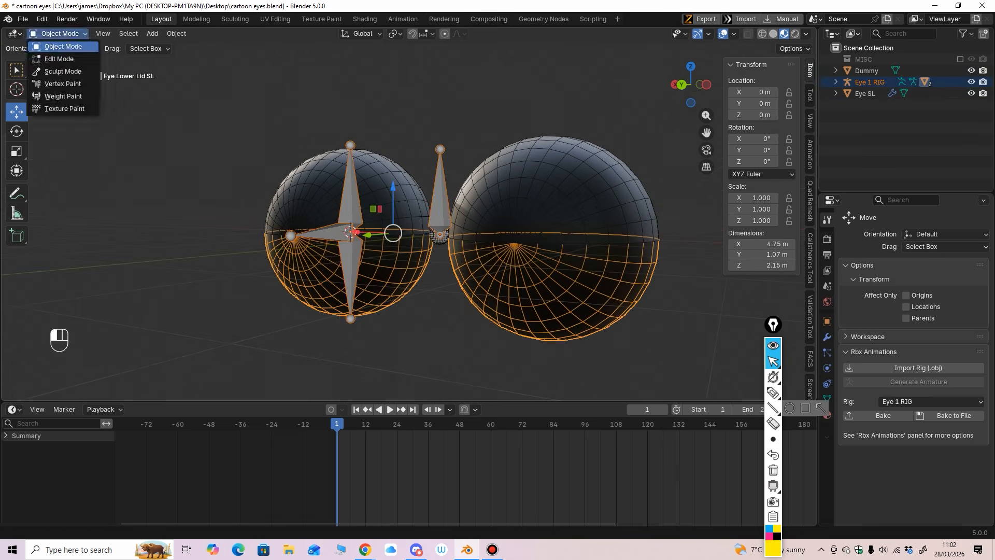
pyautogui.click(63, 96)
pyautogui.keyDown('ctrl'); pyautogui.keyDown('shift'); pyautogui.click(351, 276); pyautogui.keyUp('shift'); pyautogui.keyUp('ctrl')
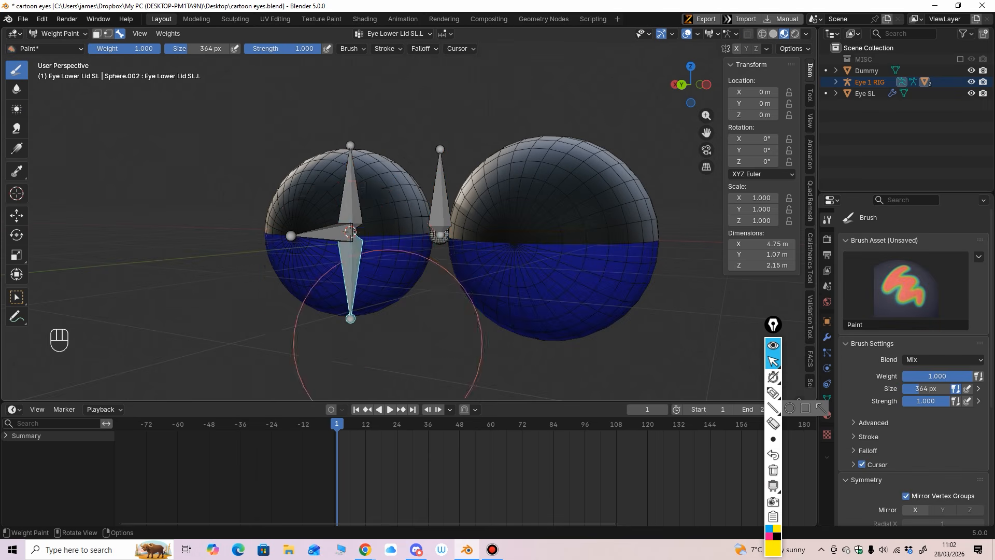
# Paint the entire lower lid mesh with weight 1 for the Eye Lower Lid SL.L bone, covering it from all sides.
pyautogui.moveTo(370, 332); pyautogui.dragTo(390, 311, button='middle')
pyautogui.moveTo(441, 253)
pyautogui.mouseDown()
pyautogui.moveTo(374, 250)
pyautogui.moveTo(298, 289)
pyautogui.moveTo(331, 311)
pyautogui.moveTo(389, 278)
pyautogui.mouseUp()
pyautogui.moveTo(389, 277)
pyautogui.mouseDown(button='middle')
pyautogui.moveTo(467, 321)
pyautogui.moveTo(357, 342)
pyautogui.moveTo(363, 332)
pyautogui.moveTo(492, 327)
pyautogui.moveTo(490, 233)
pyautogui.mouseUp(button='middle')
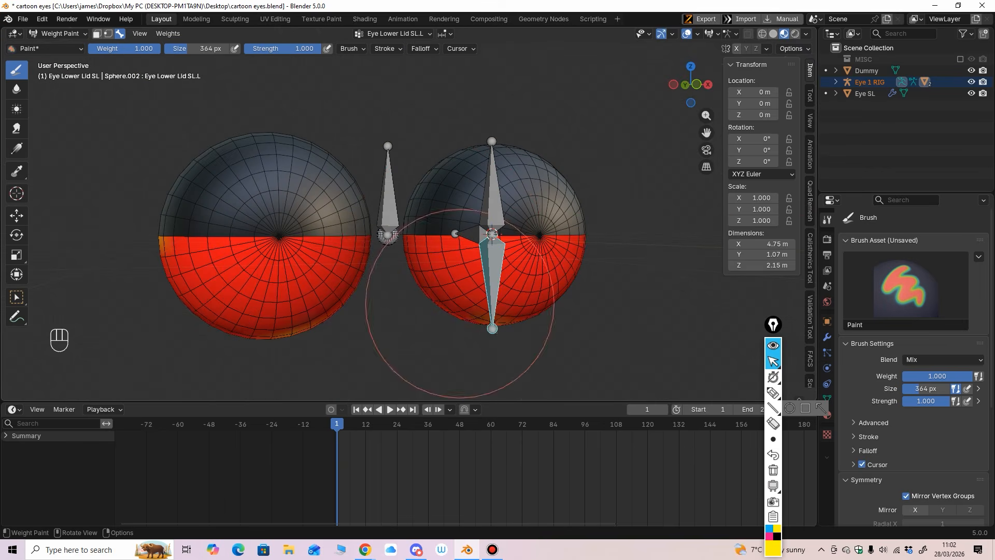
pyautogui.moveTo(544, 311); pyautogui.dragTo(394, 311, button='middle')
pyautogui.moveTo(340, 223)
pyautogui.mouseDown(button='middle')
pyautogui.moveTo(338, 238)
pyautogui.moveTo(299, 239)
pyautogui.moveTo(300, 188)
pyautogui.mouseUp(button='middle')
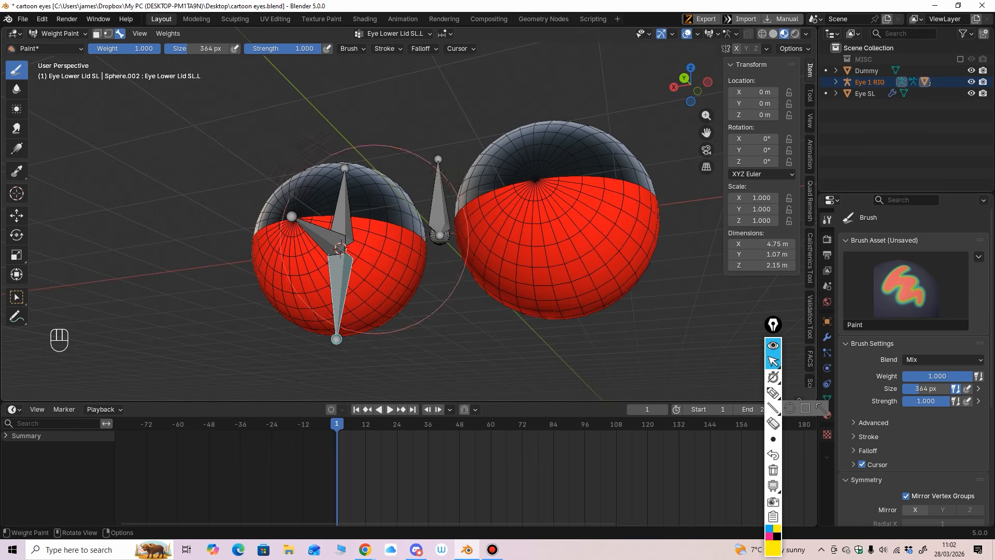
pyautogui.moveTo(389, 290); pyautogui.dragTo(388, 339, button='middle')
# Leave Weight Paint mode and put the Eye 1 RIG armature into Pose Mode.
pyautogui.click(57, 33)
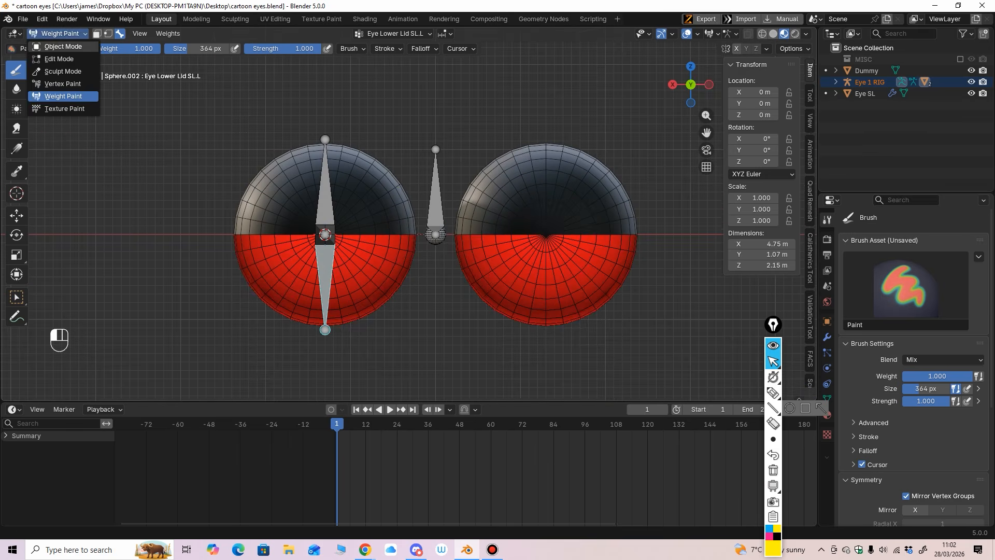
pyautogui.click(58, 45)
pyautogui.click(343, 203)
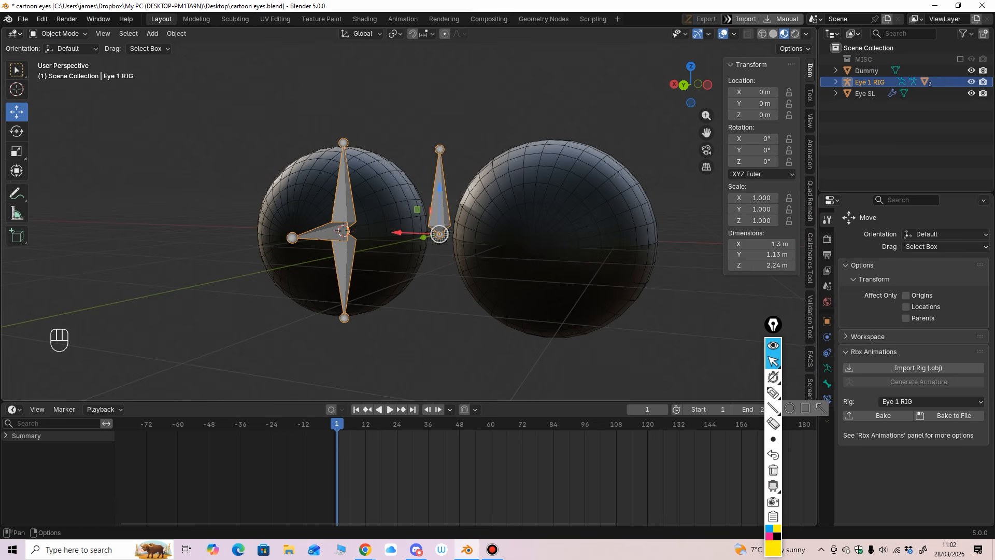
pyautogui.click(58, 33)
pyautogui.click(58, 71)
pyautogui.moveTo(363, 239); pyautogui.dragTo(377, 263, button='middle')
# Rotate the upper and lower lid bones to open the lids on both eyes, and save the file.
pyautogui.click(16, 131)
pyautogui.click(358, 267)
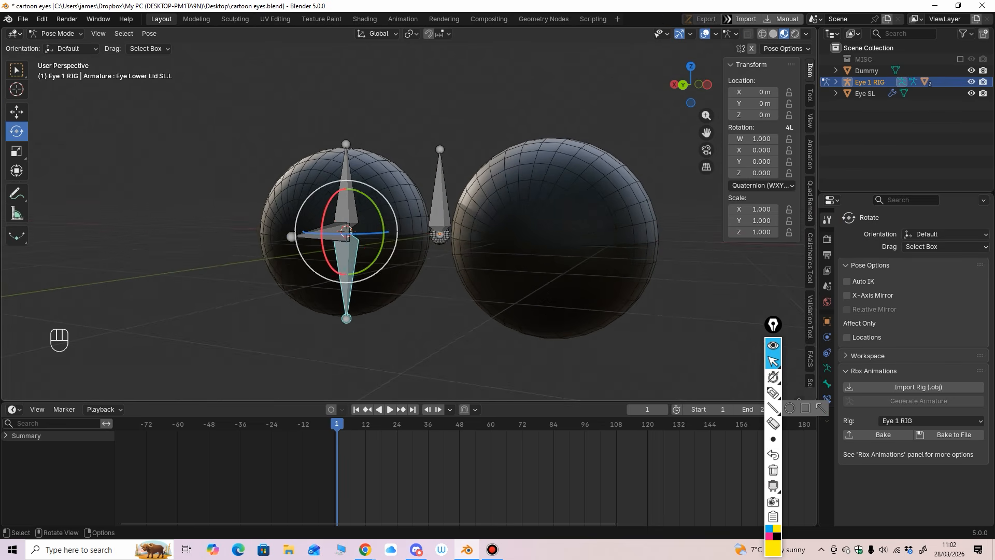
pyautogui.moveTo(327, 208); pyautogui.dragTo(325, 230)
pyautogui.moveTo(324, 232); pyautogui.dragTo(356, 138)
pyautogui.hotkey('ctrl', 'z')
pyautogui.click(348, 269)
pyautogui.moveTo(326, 208); pyautogui.dragTo(317, 221)
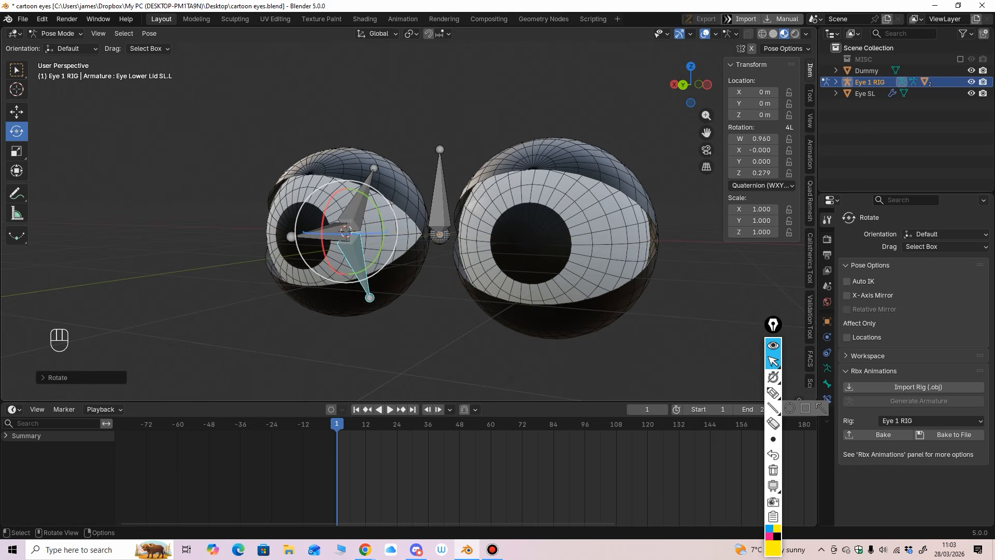
pyautogui.moveTo(317, 221); pyautogui.dragTo(362, 213, button='middle')
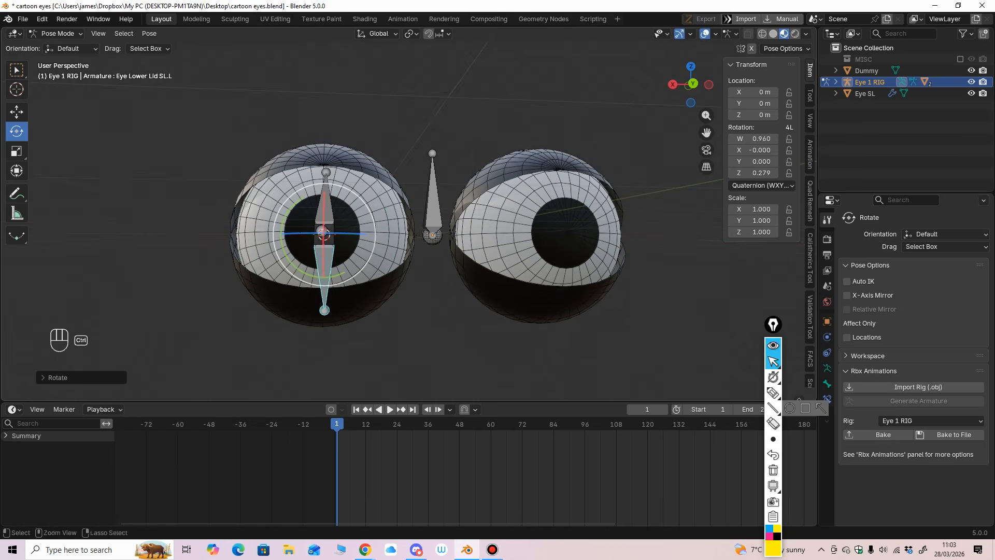
pyautogui.hotkey('ctrl', 's')
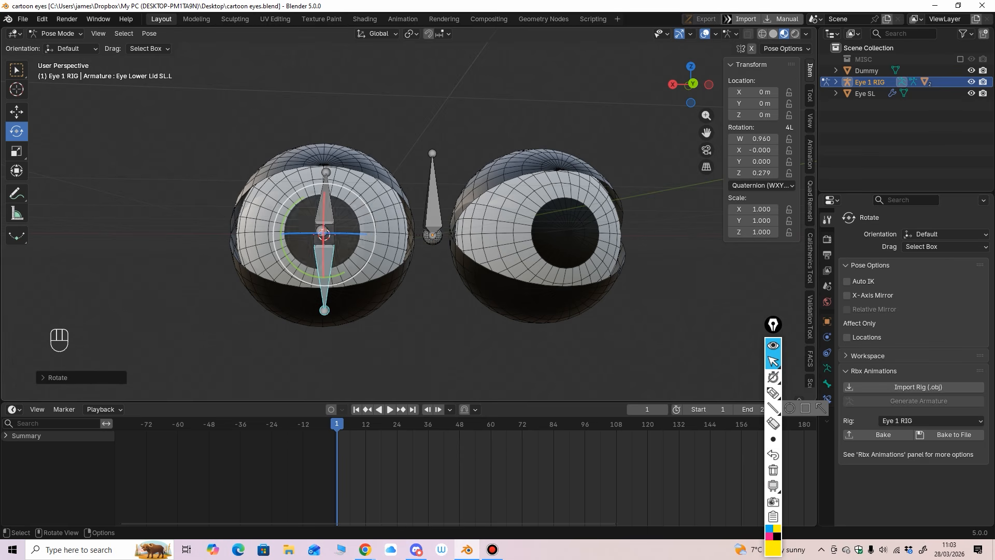
# Try a trackball rotation of the Eye SL.L bone, and undo it.
pyautogui.moveTo(322, 233)
pyautogui.mouseDown(button='middle')
pyautogui.moveTo(275, 236)
pyautogui.moveTo(334, 236)
pyautogui.moveTo(301, 239)
pyautogui.moveTo(311, 238)
pyautogui.mouseUp(button='middle')
pyautogui.scroll(1, 324, 235)
pyautogui.click(300, 239)
pyautogui.moveTo(300, 241); pyautogui.dragTo(305, 243)
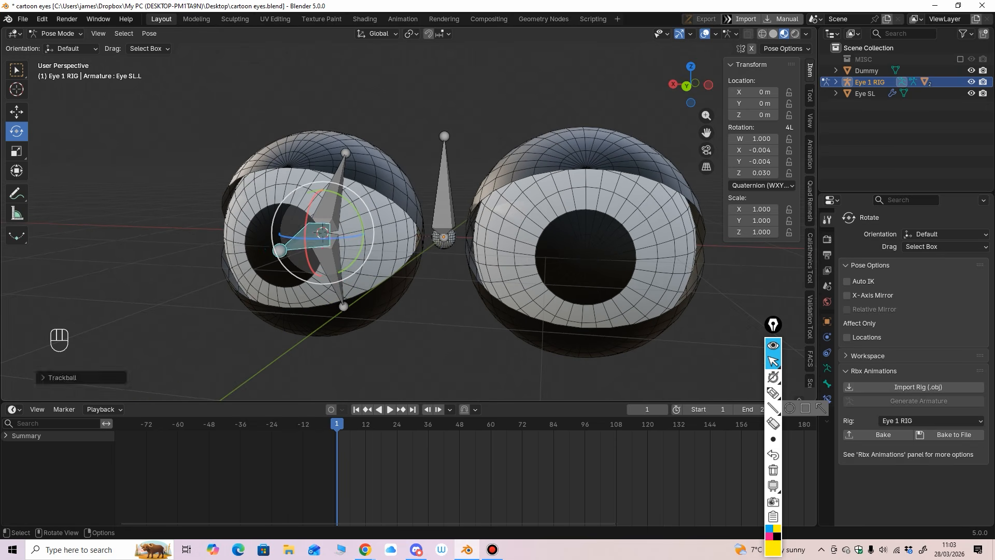
pyautogui.hotkey('ctrl', 'z')
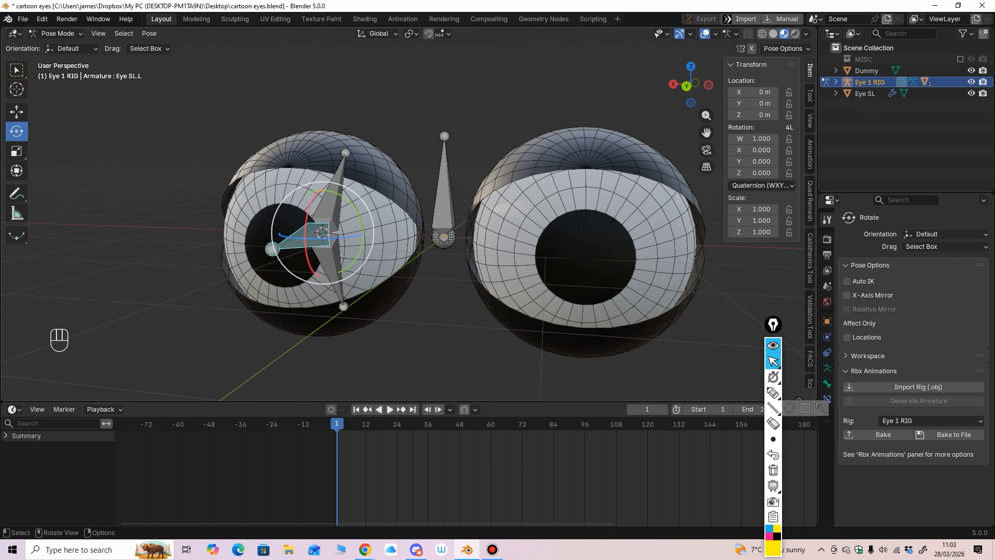
# Duplicate the Eye SL.L bone in Edit Mode, place the copy near the central bone, and return to Object Mode.
pyautogui.press('ctrl+KP_1')
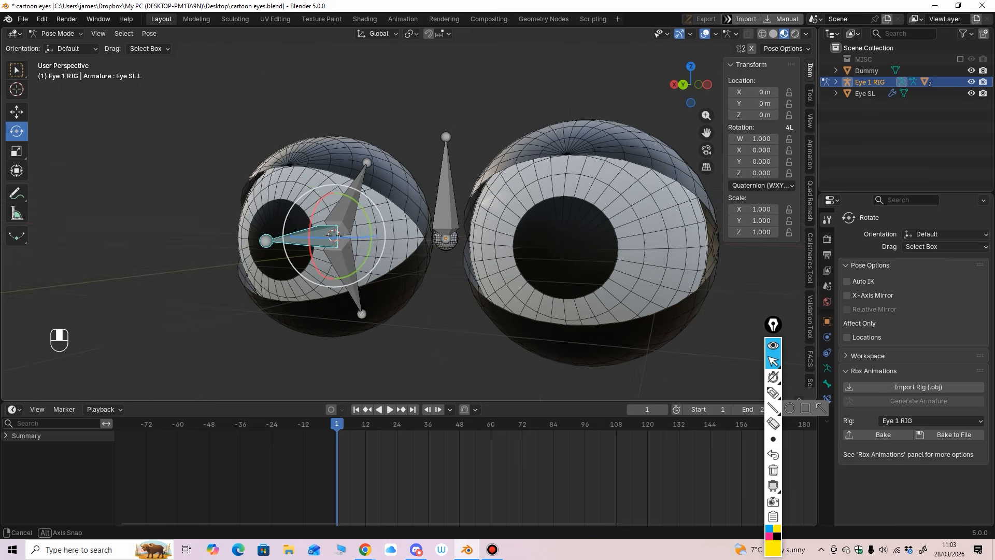
pyautogui.moveTo(441, 234); pyautogui.dragTo(430, 262, button='middle')
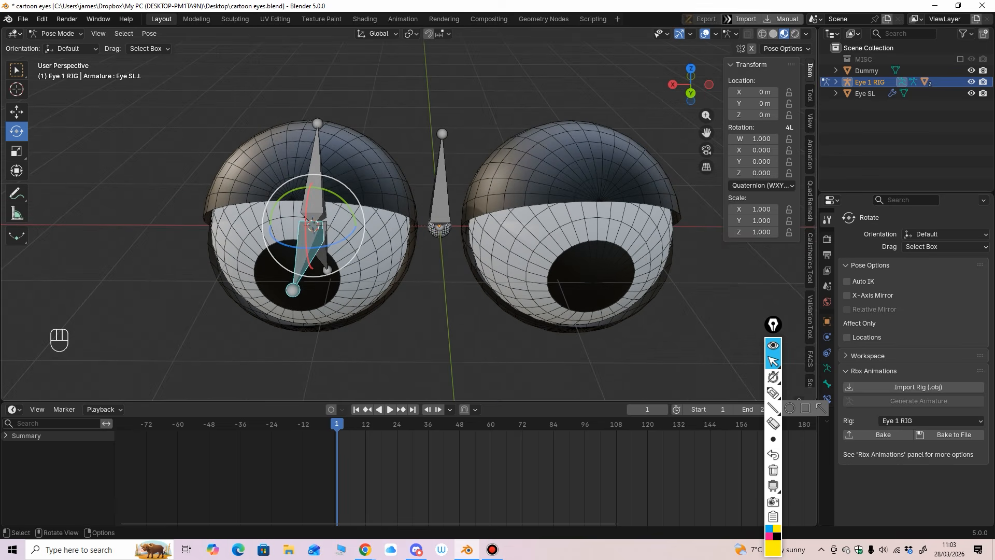
pyautogui.click(58, 34)
pyautogui.click(54, 55)
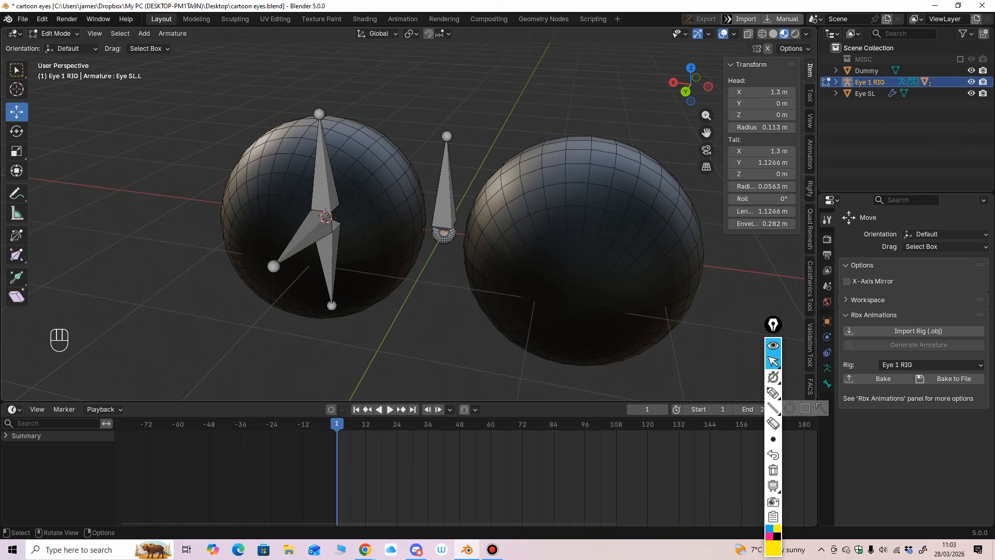
pyautogui.keyDown('alt'); pyautogui.moveTo(430, 261); pyautogui.dragTo(431, 234, button='middle'); pyautogui.keyUp('alt')
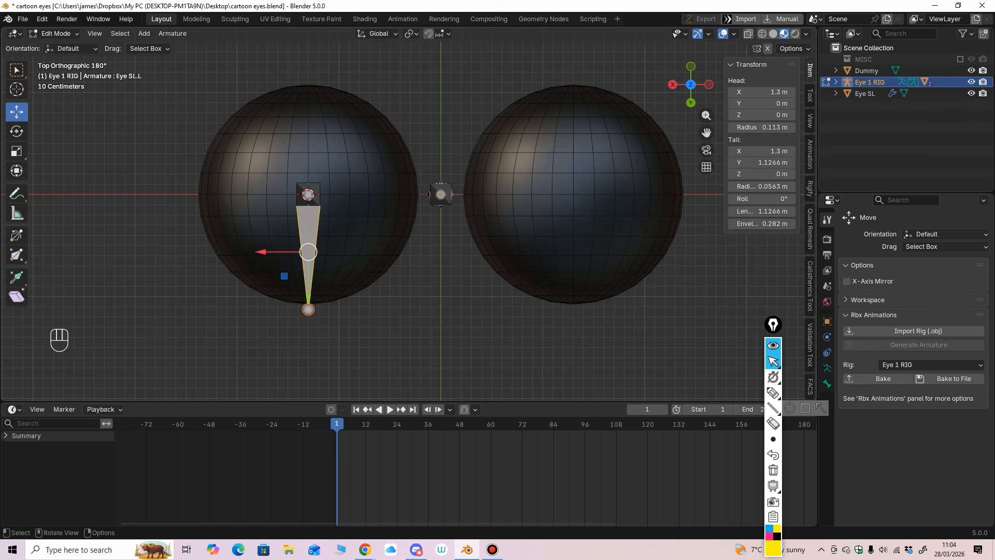
pyautogui.press('shift')
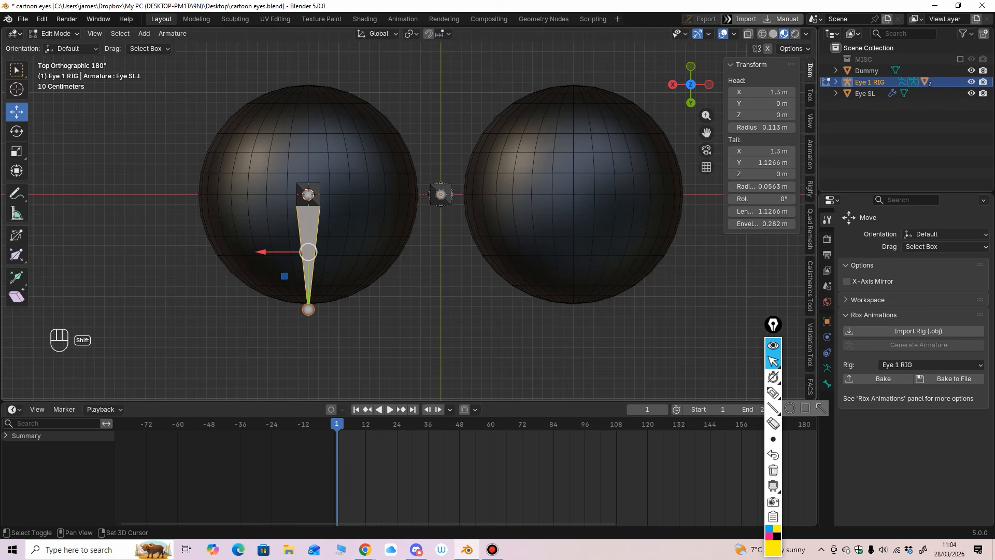
pyautogui.hotkey('shift', 'd')
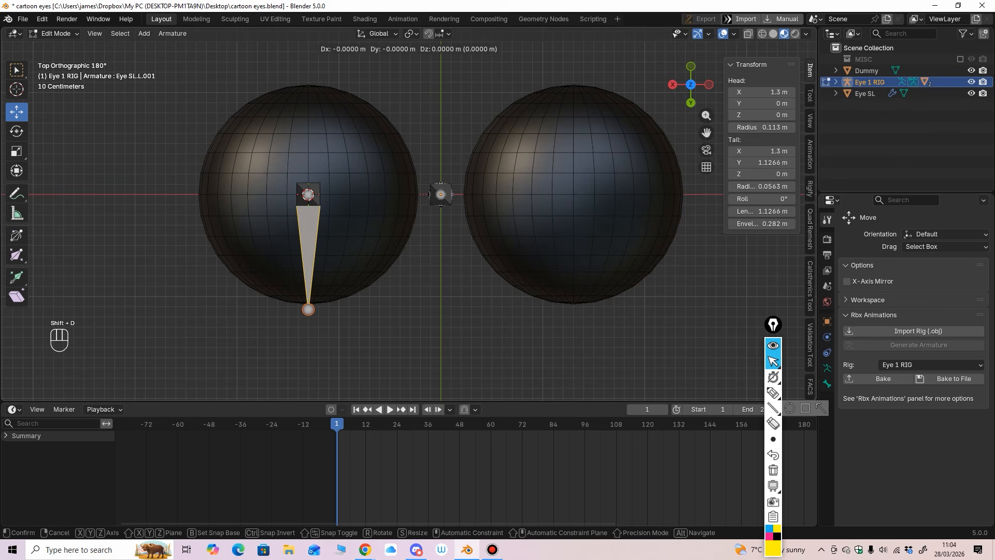
pyautogui.click(462, 291)
pyautogui.moveTo(462, 291); pyautogui.dragTo(452, 242, button='middle')
pyautogui.click(57, 34)
pyautogui.click(60, 47)
# Check the modifiers on the upper lid and eye meshes, and apply the Mirror modifier on Eye SL.
pyautogui.moveTo(342, 192); pyautogui.dragTo(338, 148, button='middle')
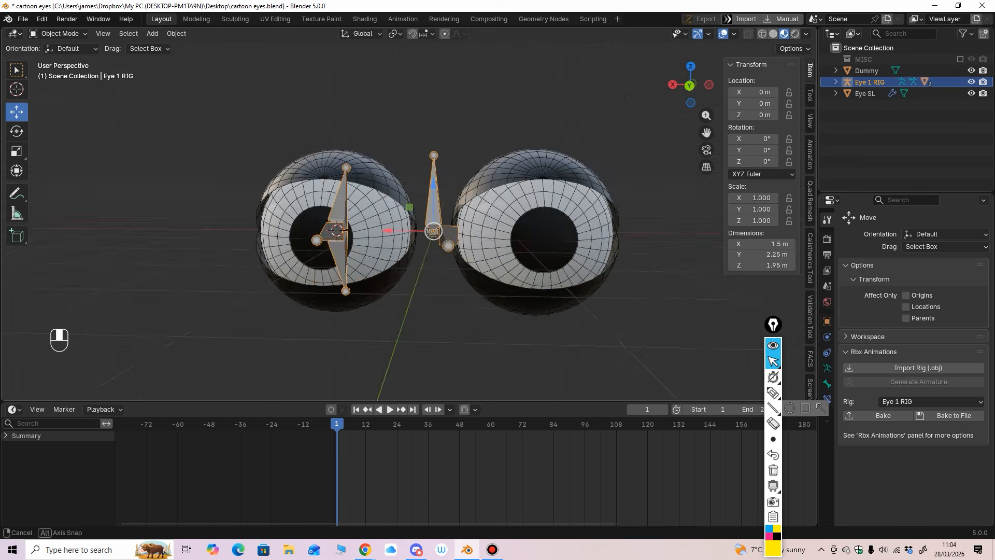
pyautogui.click(378, 216)
pyautogui.moveTo(363, 239); pyautogui.dragTo(363, 215, button='middle')
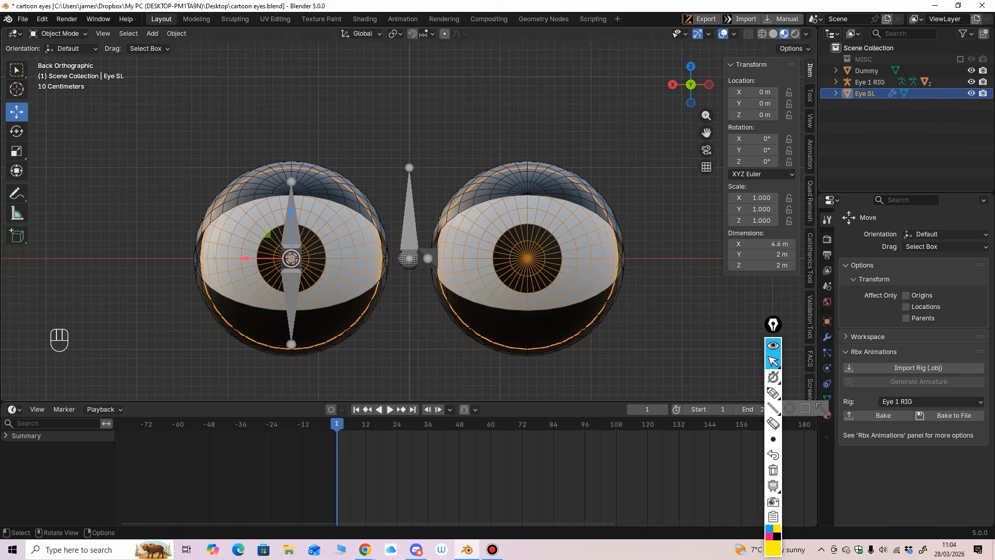
pyautogui.click(358, 201)
pyautogui.click(827, 337)
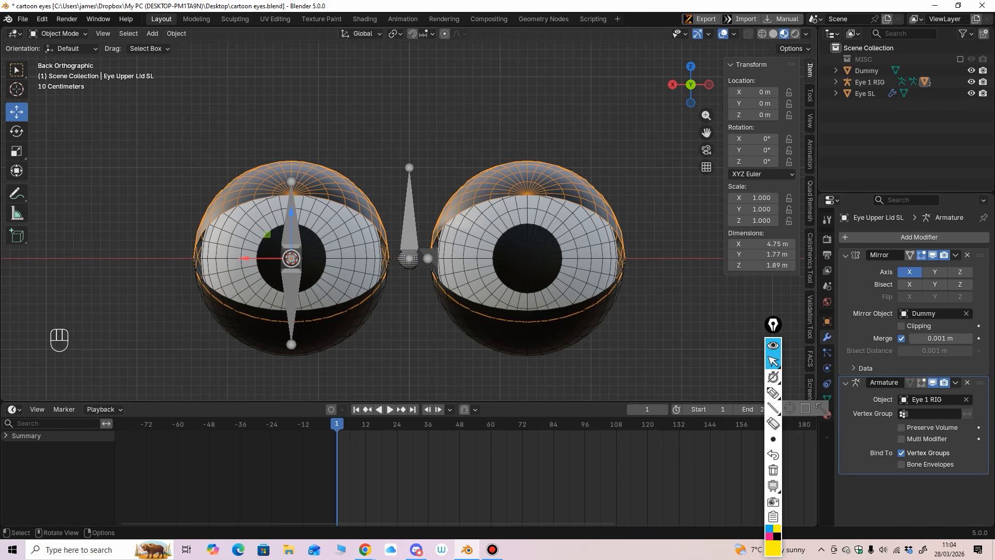
pyautogui.moveTo(422, 266)
pyautogui.mouseDown(button='middle')
pyautogui.moveTo(451, 244)
pyautogui.moveTo(421, 262)
pyautogui.mouseUp(button='middle')
pyautogui.click(355, 250)
pyautogui.keyDown('alt'); pyautogui.moveTo(354, 250); pyautogui.dragTo(360, 248, button='middle'); pyautogui.keyUp('alt')
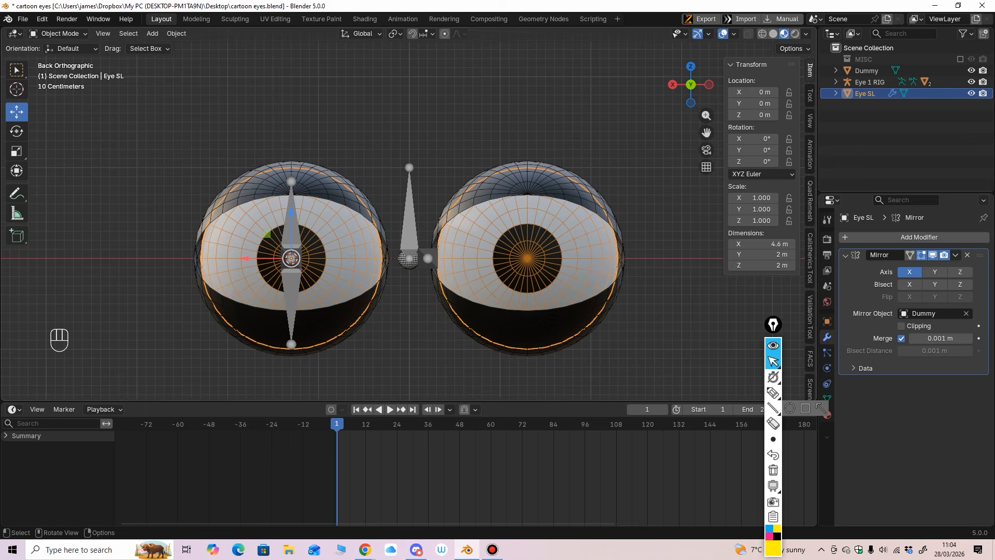
pyautogui.click(955, 254)
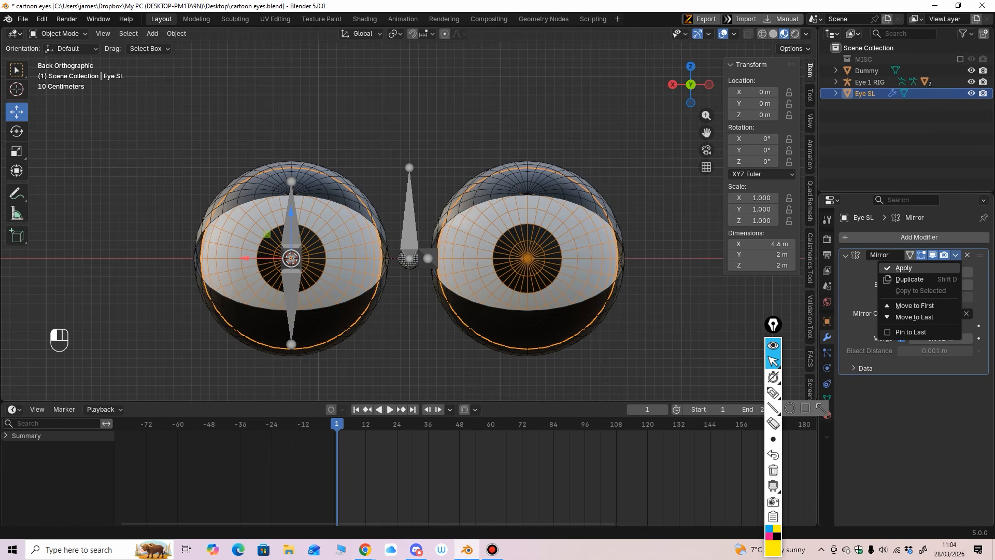
pyautogui.click(913, 268)
# Separate the mirrored eyeball's faces from Eye SL into their own object in Edit Mode, and return to Object Mode.
pyautogui.moveTo(425, 249); pyautogui.dragTo(402, 248, button='middle')
pyautogui.press('Tab')
pyautogui.press('Tab')
pyautogui.click(59, 33)
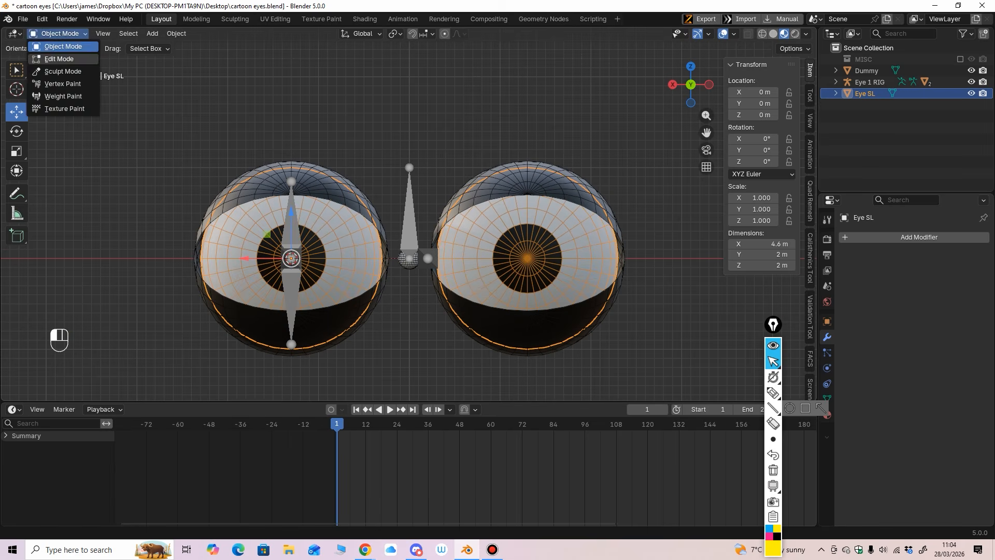
pyautogui.click(58, 58)
pyautogui.moveTo(363, 218)
pyautogui.keyDown('ctrl'); pyautogui.mouseDown(button='middle')
pyautogui.moveTo(363, 259)
pyautogui.moveTo(363, 217)
pyautogui.mouseUp(button='middle'); pyautogui.keyUp('ctrl')
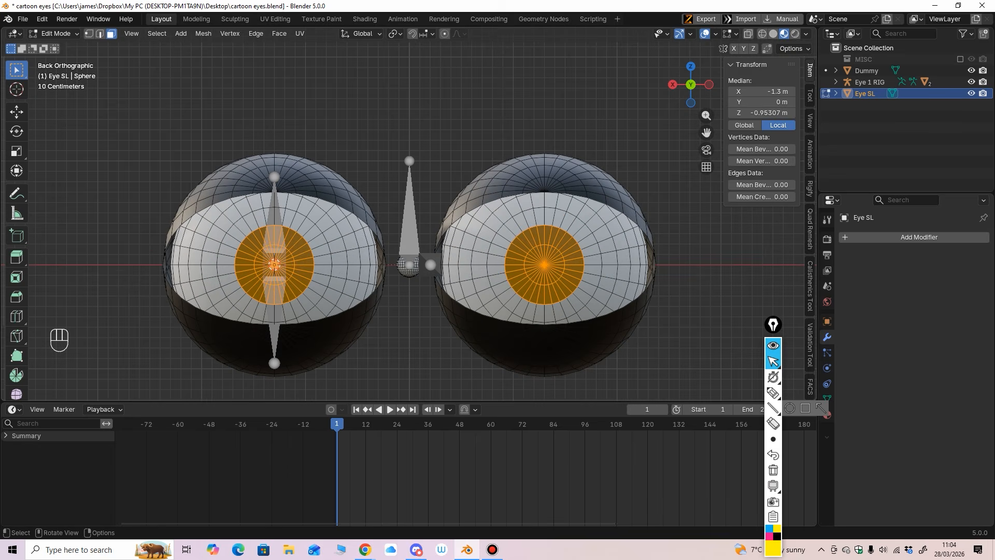
pyautogui.scroll(-3, 410, 233)
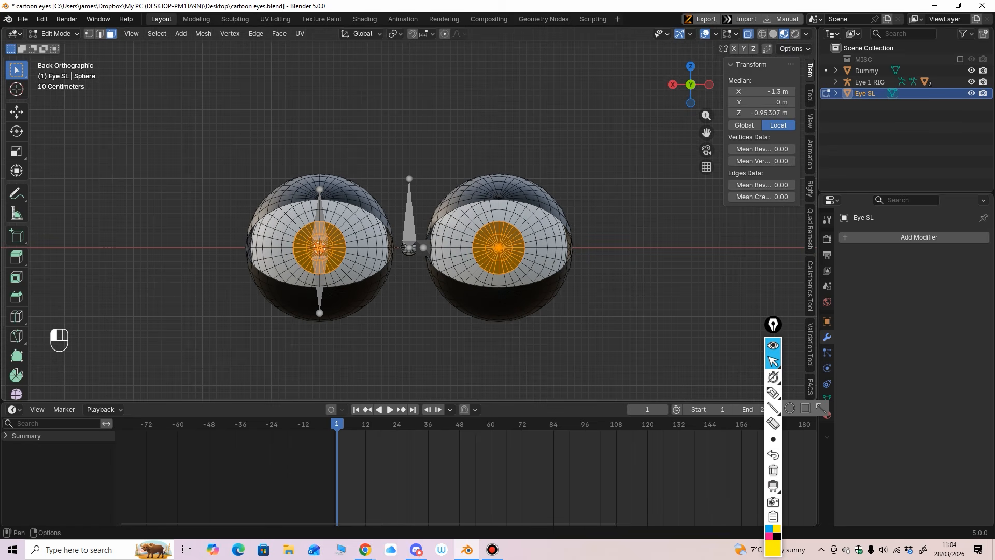
pyautogui.hotkey('alt', 'z')
pyautogui.moveTo(619, 97); pyautogui.dragTo(420, 371)
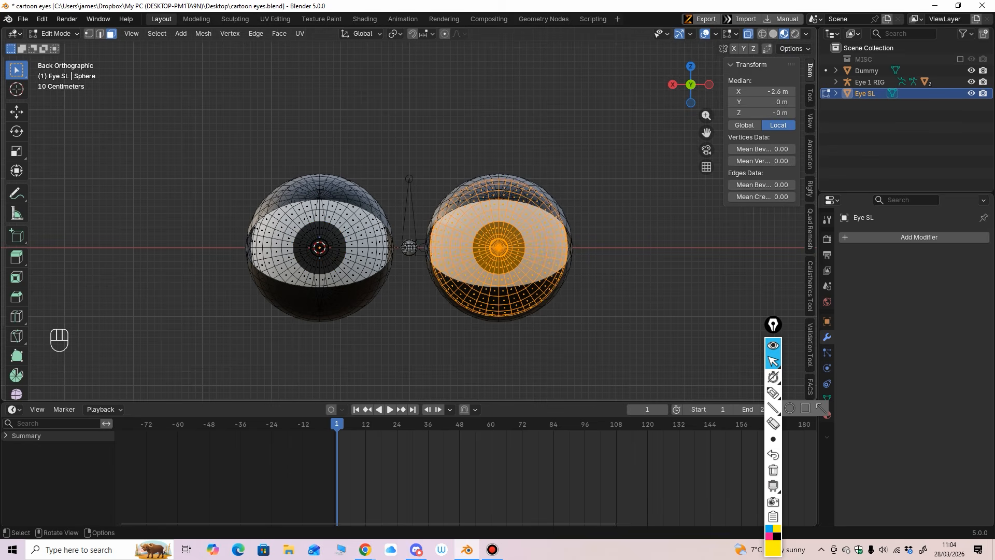
pyautogui.hotkey('ctrl', 'l')
pyautogui.moveTo(415, 249); pyautogui.dragTo(430, 243, button='middle')
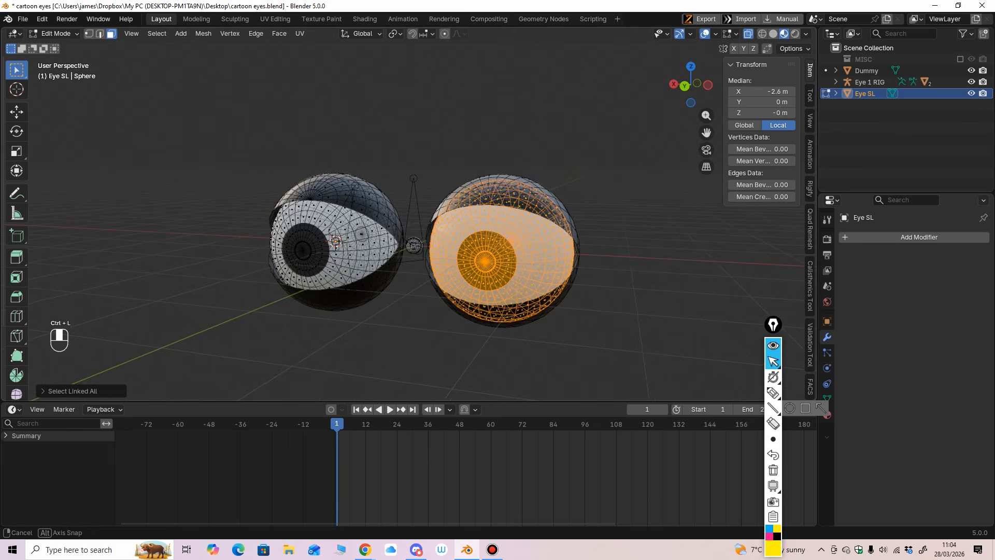
pyautogui.press('p')
pyautogui.click(525, 308)
pyautogui.moveTo(524, 309); pyautogui.dragTo(518, 311, button='middle')
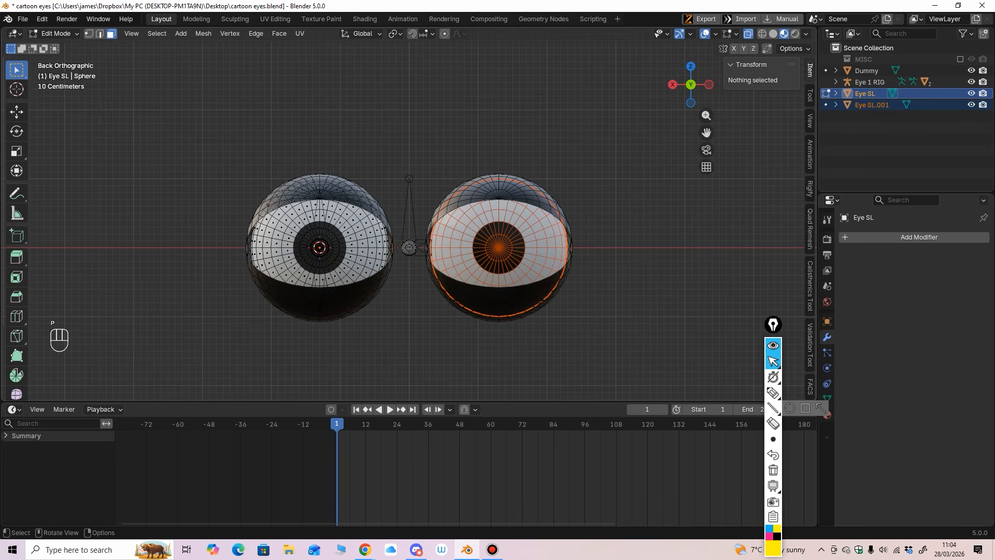
pyautogui.press('Tab')
# Try to snap the 3D cursor to the centre of the separated eyeball.
pyautogui.click(510, 254)
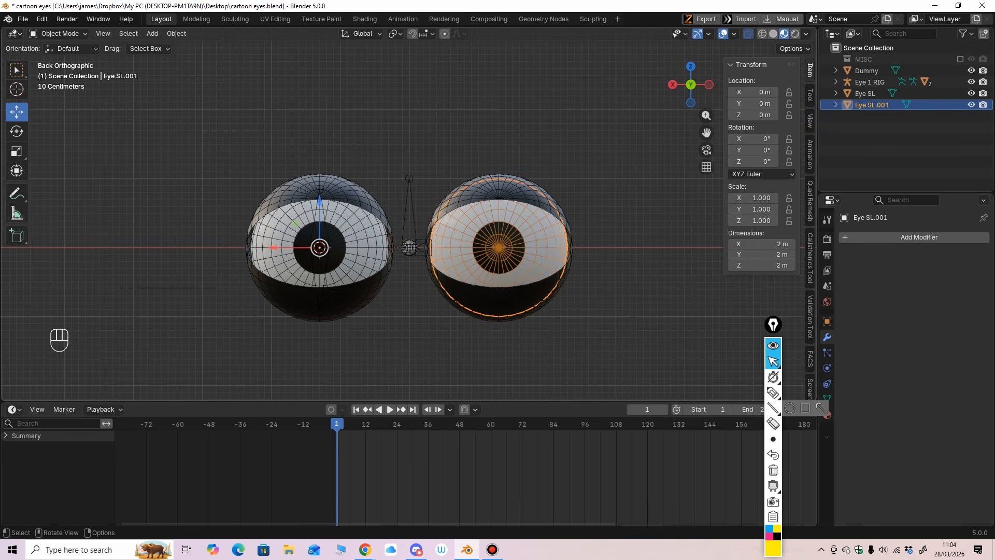
pyautogui.keyDown('ctrl'); pyautogui.moveTo(510, 254); pyautogui.dragTo(510, 223, button='middle'); pyautogui.keyUp('ctrl')
pyautogui.hotkey('shift', 's')
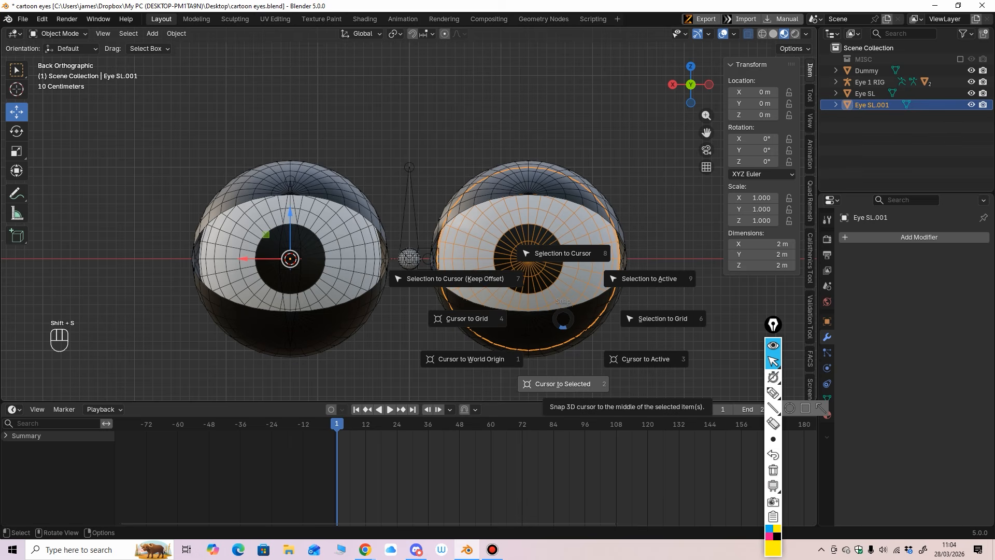
pyautogui.click(563, 384)
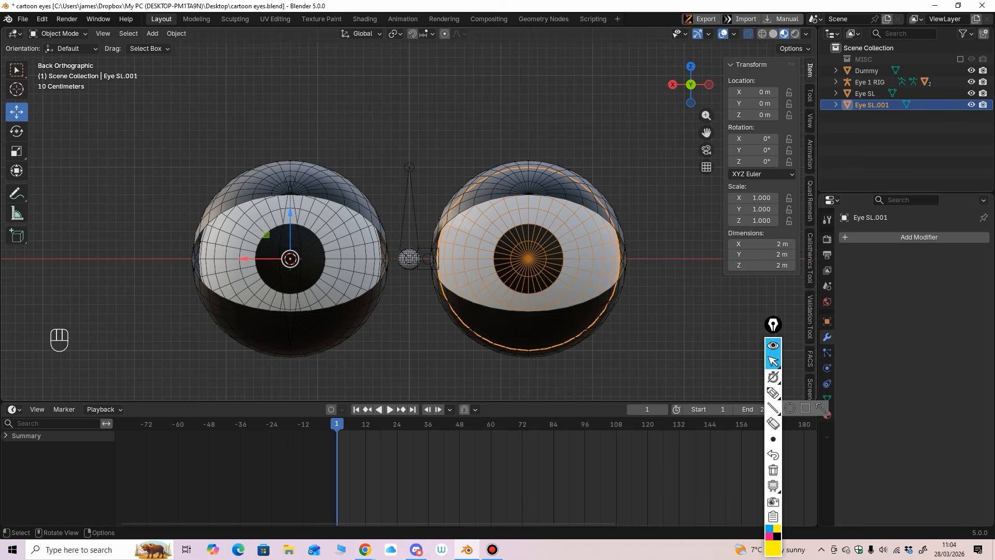
pyautogui.click(563, 383)
# Set the separated eyeball's origin to its geometry.
pyautogui.click(545, 259)
pyautogui.keyDown('ctrl'); pyautogui.moveTo(544, 259); pyautogui.dragTo(544, 274, button='middle'); pyautogui.keyUp('ctrl')
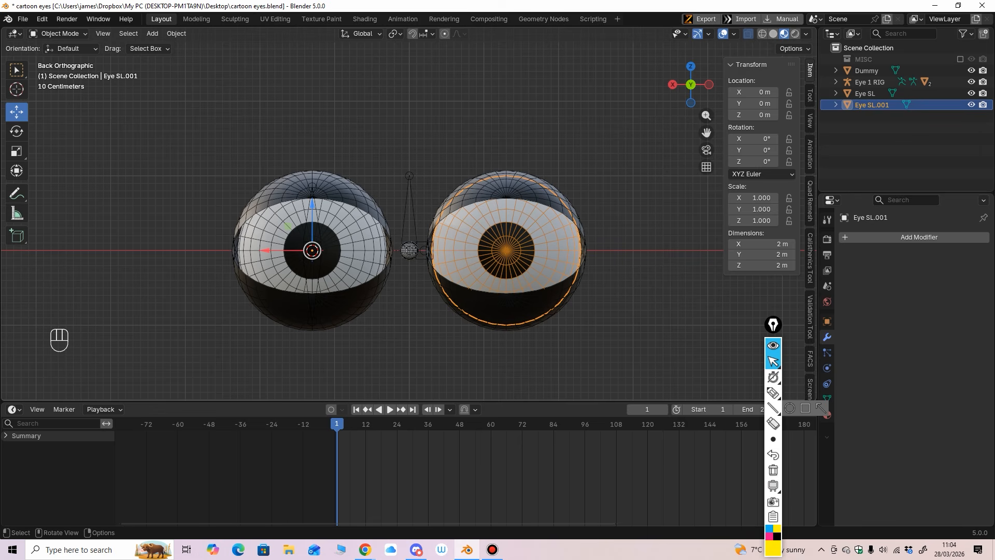
pyautogui.moveTo(586, 337)
pyautogui.mouseDown(button='middle')
pyautogui.moveTo(574, 346)
pyautogui.moveTo(578, 332)
pyautogui.mouseUp(button='middle')
pyautogui.click(585, 342)
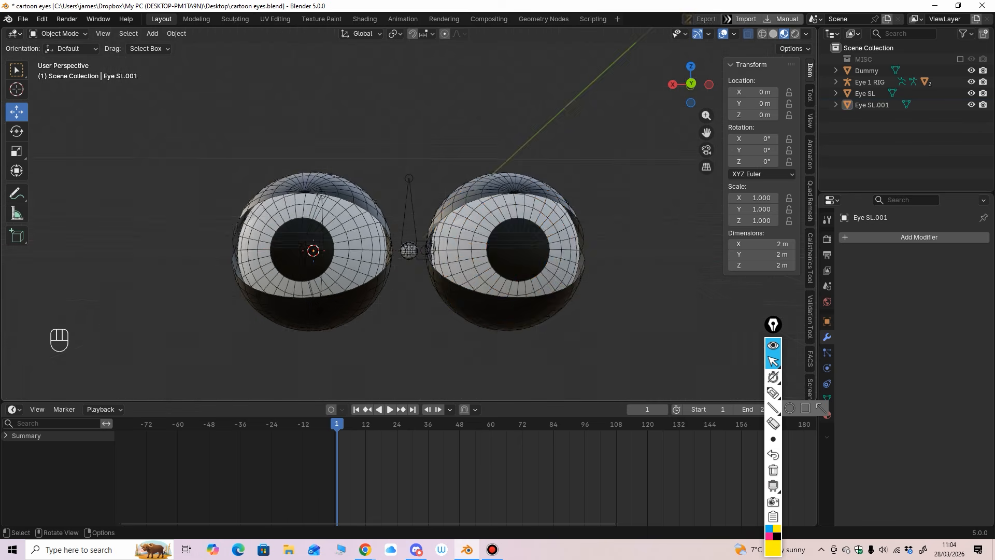
pyautogui.click(544, 269)
pyautogui.moveTo(545, 269); pyautogui.dragTo(540, 280, button='middle')
pyautogui.click(177, 33)
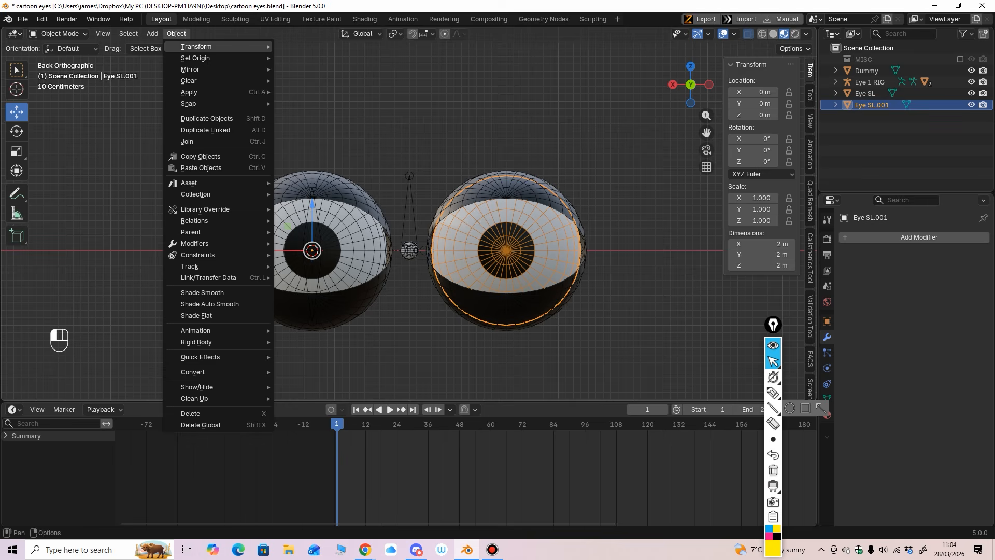
pyautogui.moveTo(218, 59)
pyautogui.click(322, 69)
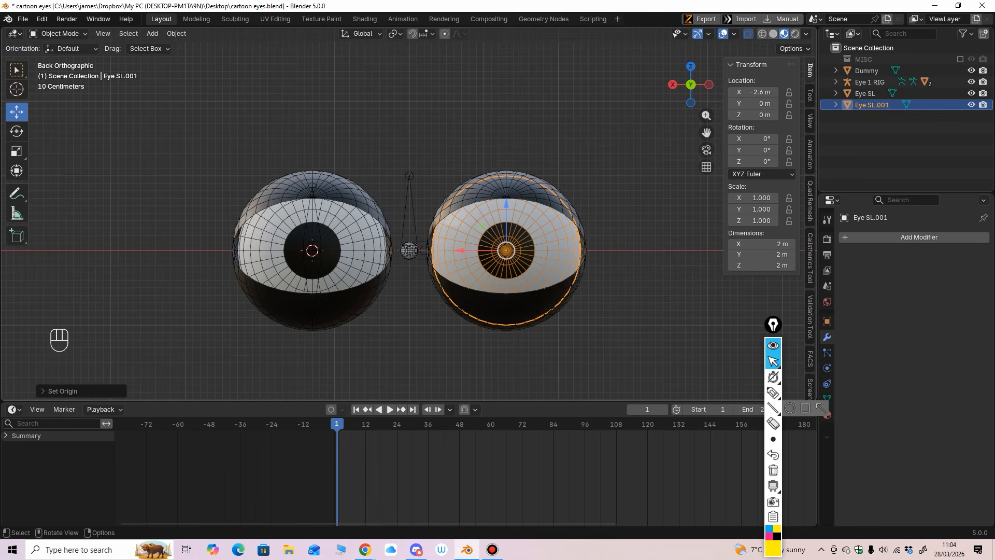
pyautogui.moveTo(415, 218); pyautogui.dragTo(373, 221, button='middle')
# Snap the 3D cursor to the centre of the separated eyeball, and apply Origin to Geometry to it again.
pyautogui.moveTo(498, 262); pyautogui.dragTo(503, 281, button='middle')
pyautogui.hotkey('shift', 's')
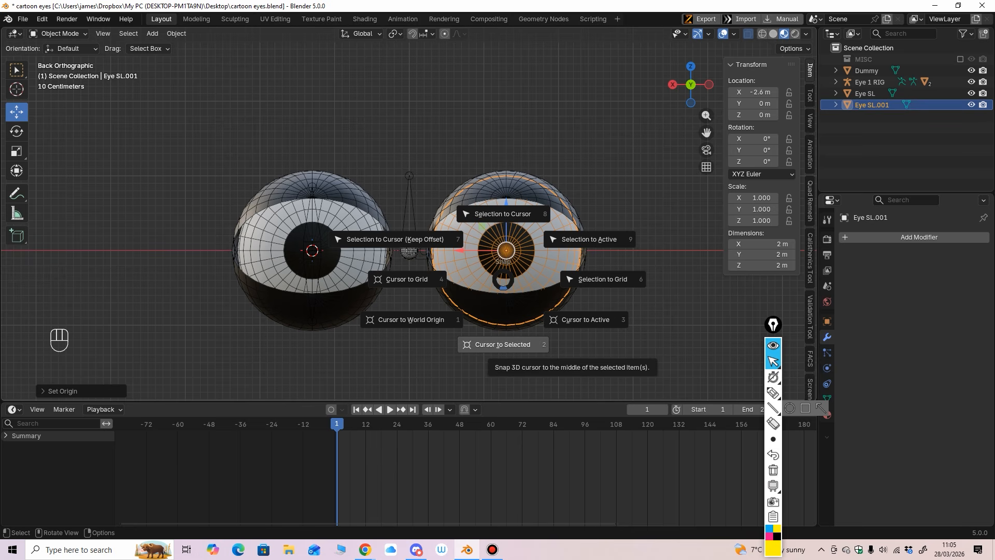
pyautogui.click(501, 345)
pyautogui.moveTo(501, 344); pyautogui.dragTo(462, 363, button='middle')
pyautogui.click(176, 34)
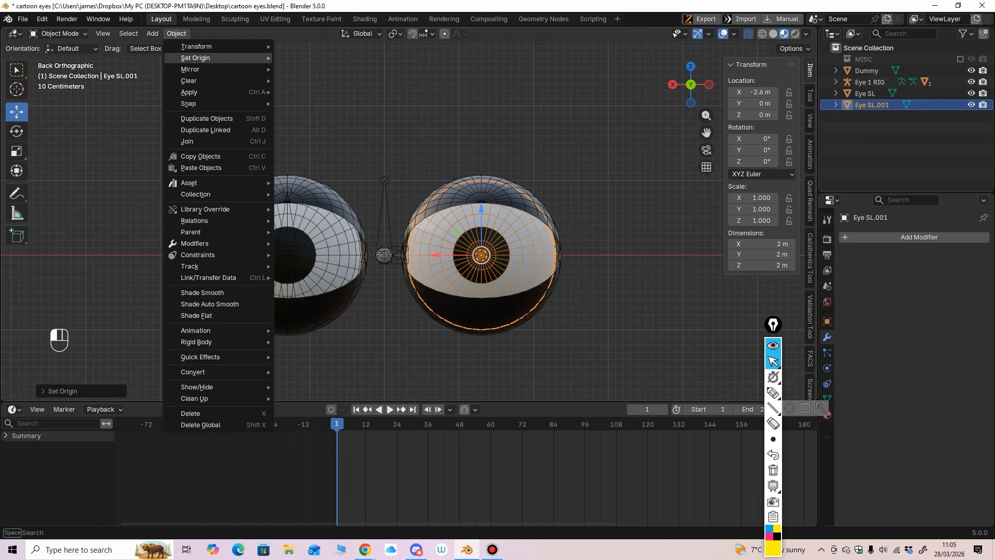
pyautogui.moveTo(217, 58)
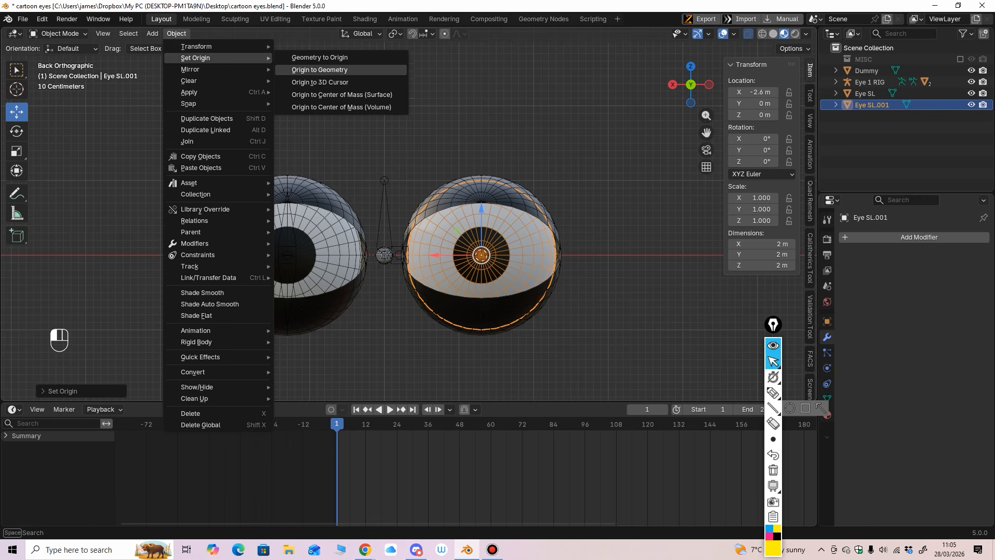
pyautogui.click(320, 71)
pyautogui.moveTo(394, 218); pyautogui.dragTo(371, 224, button='middle')
pyautogui.keyDown('ctrl'); pyautogui.moveTo(370, 224); pyautogui.dragTo(393, 202, button='middle'); pyautogui.keyUp('ctrl')
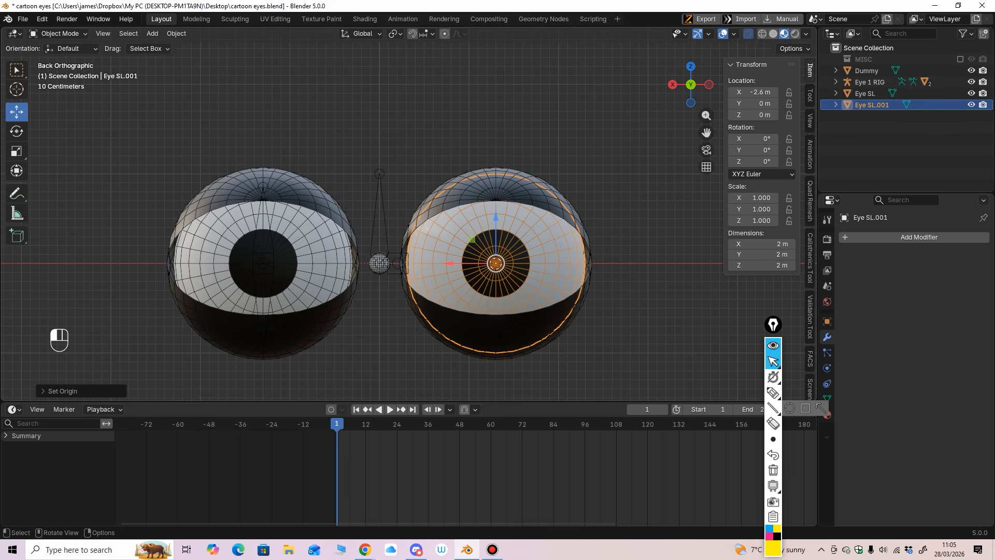
# Turn off X-ray in the armature's Edit Mode and rename the duplicated bone beside the central bone as Eye SR.
pyautogui.click(382, 220)
pyautogui.click(62, 34)
pyautogui.click(61, 58)
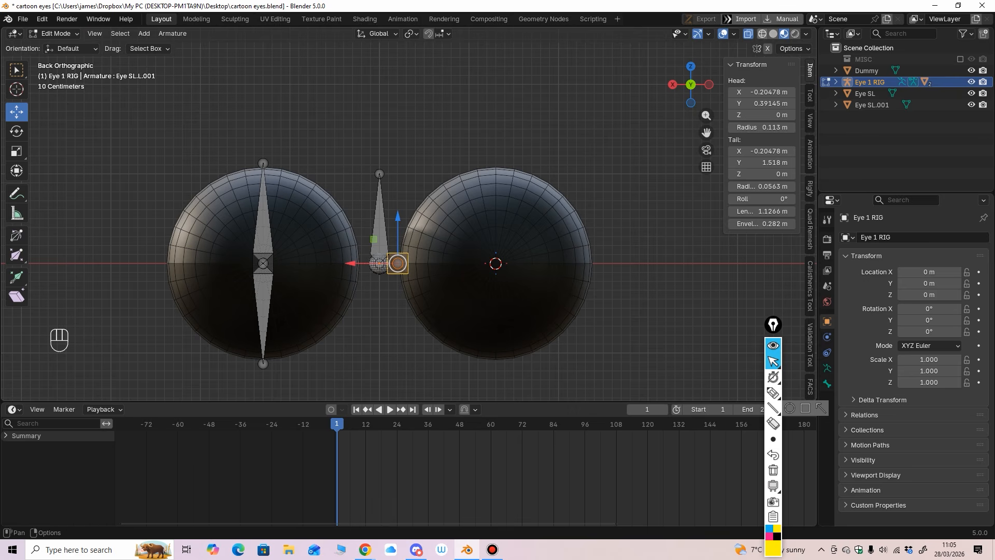
pyautogui.click(748, 34)
pyautogui.moveTo(425, 217); pyautogui.dragTo(413, 261, button='middle')
pyautogui.keyDown('shift'); pyautogui.moveTo(414, 261); pyautogui.dragTo(384, 245, button='middle'); pyautogui.keyUp('shift')
pyautogui.press('F2')
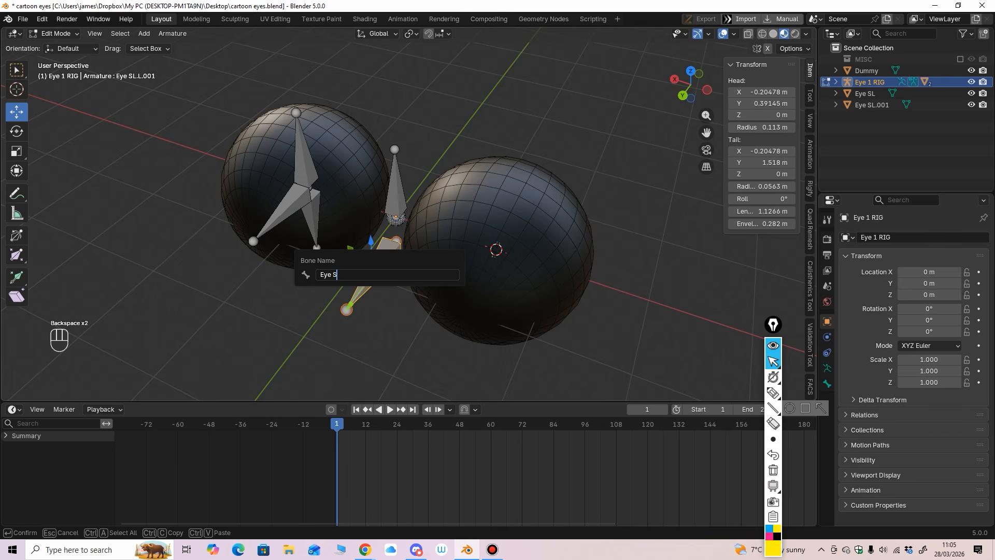
pyautogui.press('Return')
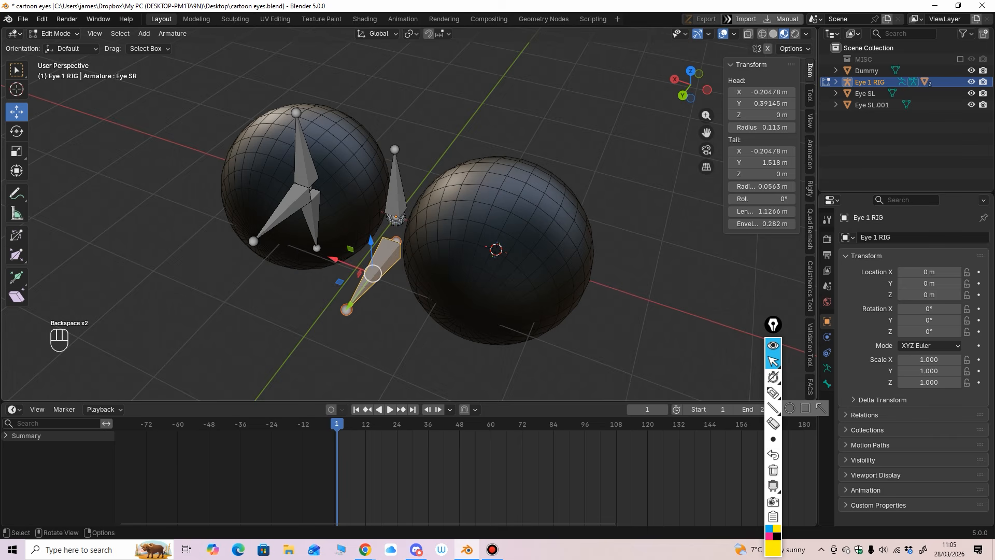
# Snap the Eye SR bone to the 3D cursor inside the separated eyeball.
pyautogui.moveTo(467, 291); pyautogui.dragTo(498, 293, button='middle')
pyautogui.hotkey('shift', 's')
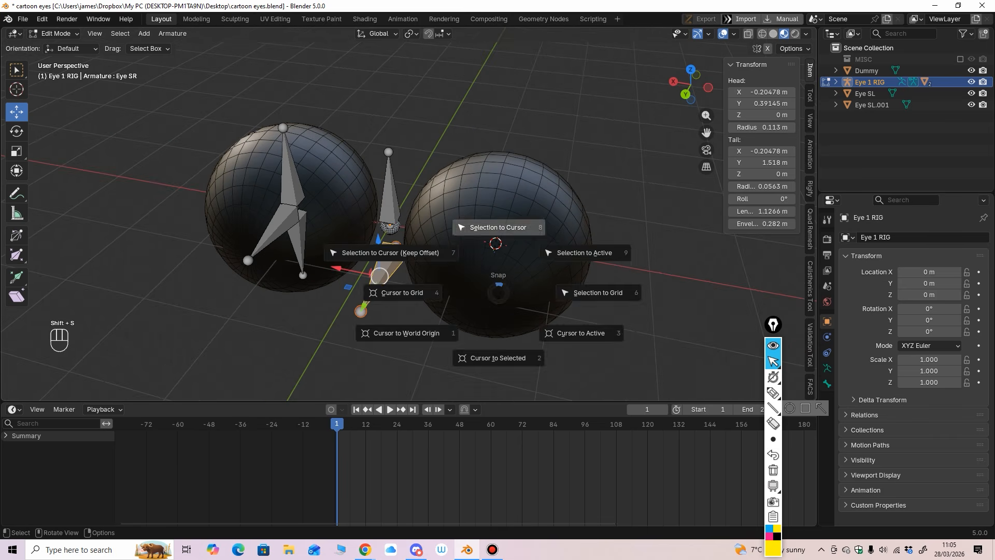
pyautogui.click(497, 234)
pyautogui.moveTo(497, 233); pyautogui.dragTo(430, 223, button='middle')
# Hide the Eye Lower Lid SL and Eye Upper Lid SL meshes in the viewport, and return to Object Mode.
pyautogui.click(836, 82)
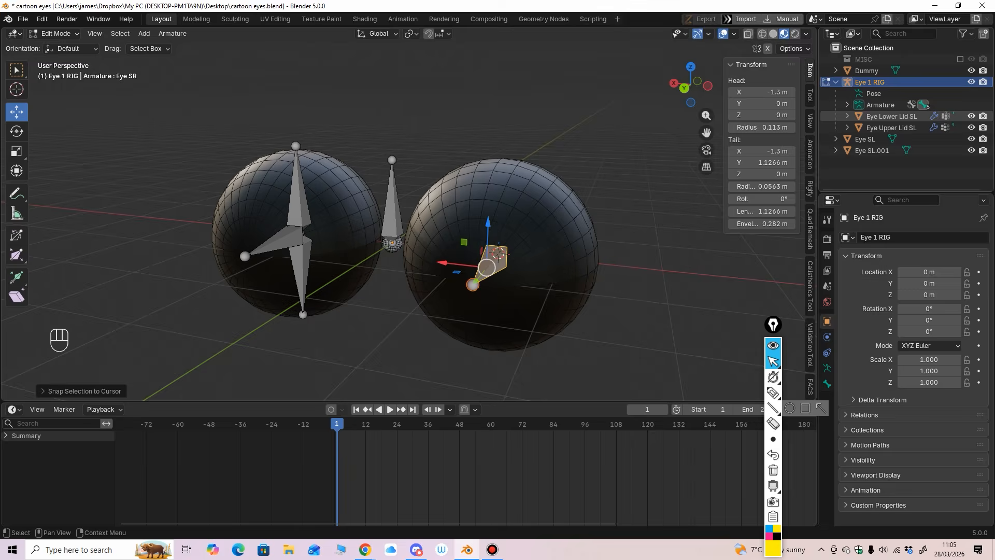
pyautogui.click(971, 116)
pyautogui.click(971, 128)
pyautogui.moveTo(508, 238); pyautogui.dragTo(552, 263, button='middle')
pyautogui.click(55, 33)
pyautogui.click(57, 46)
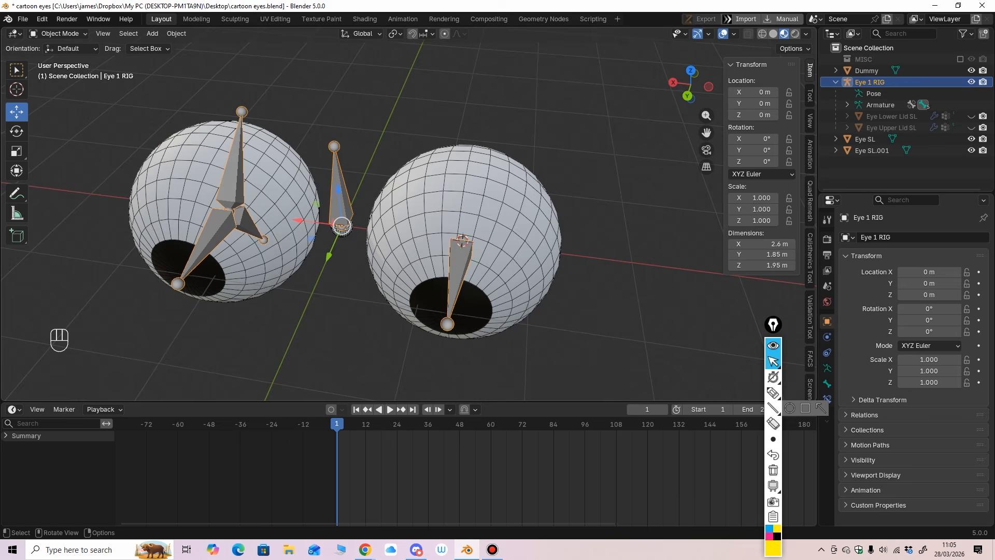
pyautogui.moveTo(446, 269)
pyautogui.mouseDown(button='middle')
pyautogui.moveTo(431, 268)
pyautogui.moveTo(441, 264)
pyautogui.mouseUp(button='middle')
# Check the parent relations of the two eyeball objects.
pyautogui.click(510, 228)
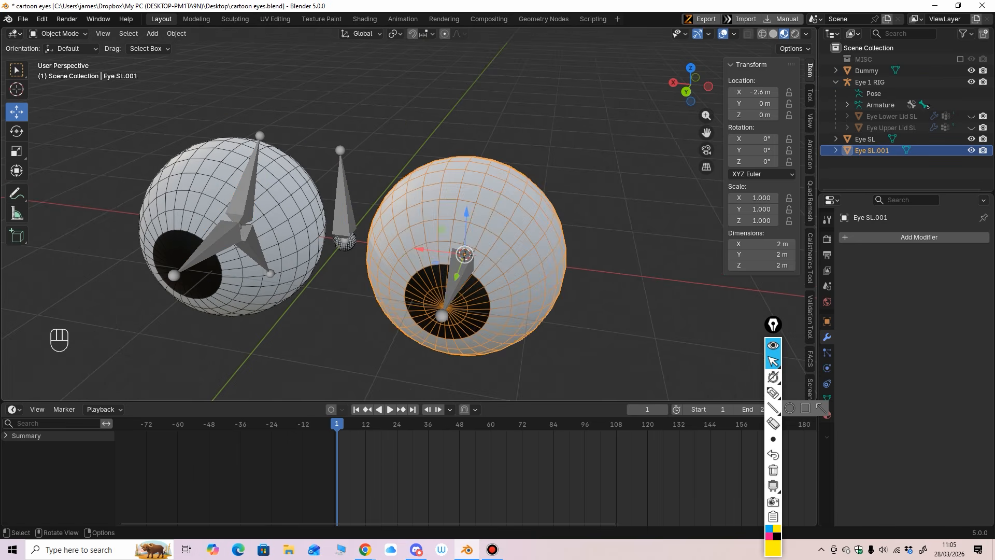
pyautogui.moveTo(510, 228); pyautogui.dragTo(524, 219, button='middle')
pyautogui.click(827, 321)
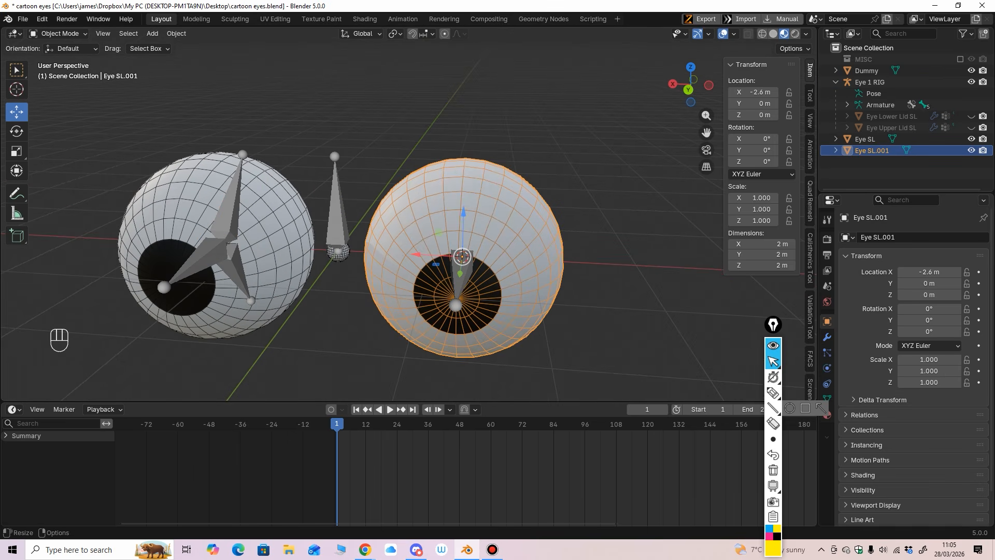
pyautogui.click(865, 415)
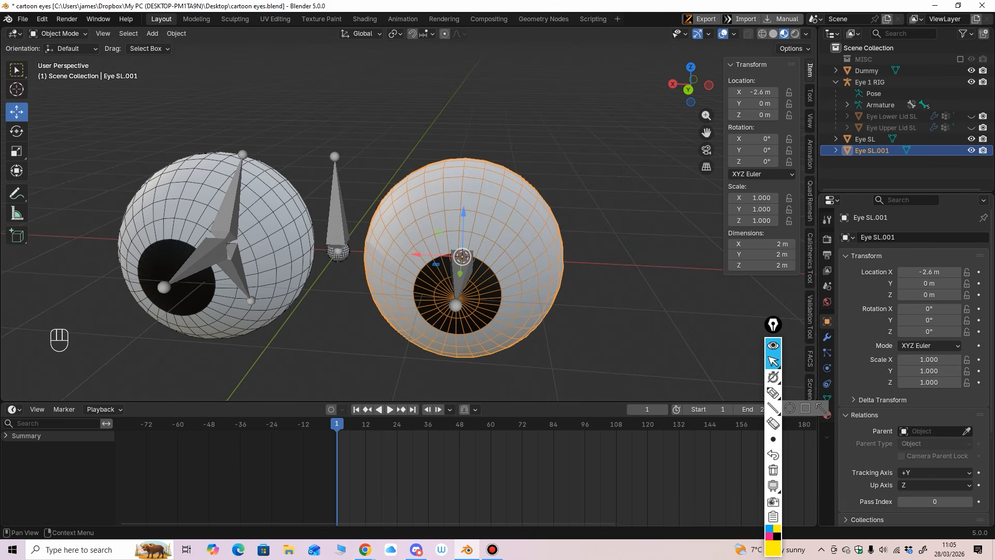
pyautogui.moveTo(565, 291); pyautogui.dragTo(561, 290, button='middle')
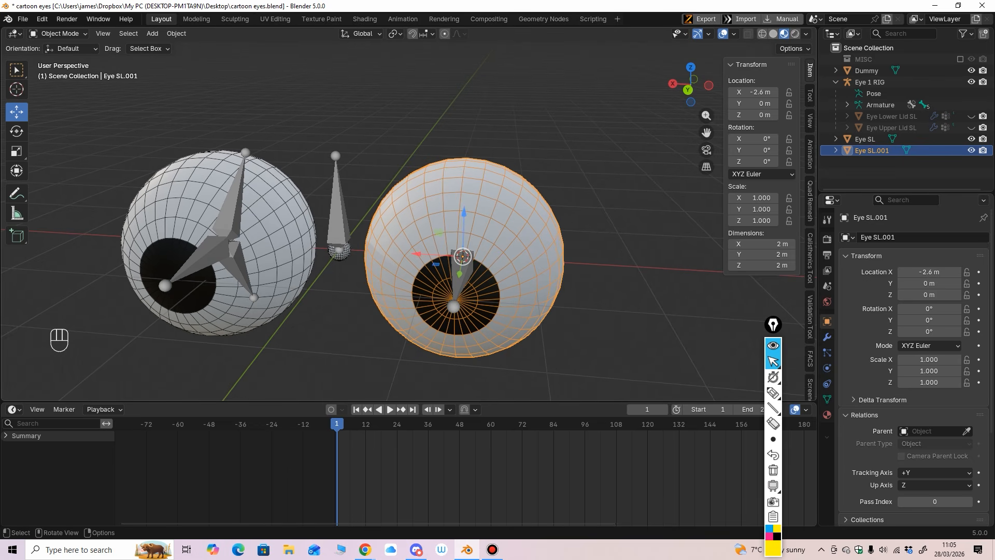
pyautogui.click(273, 226)
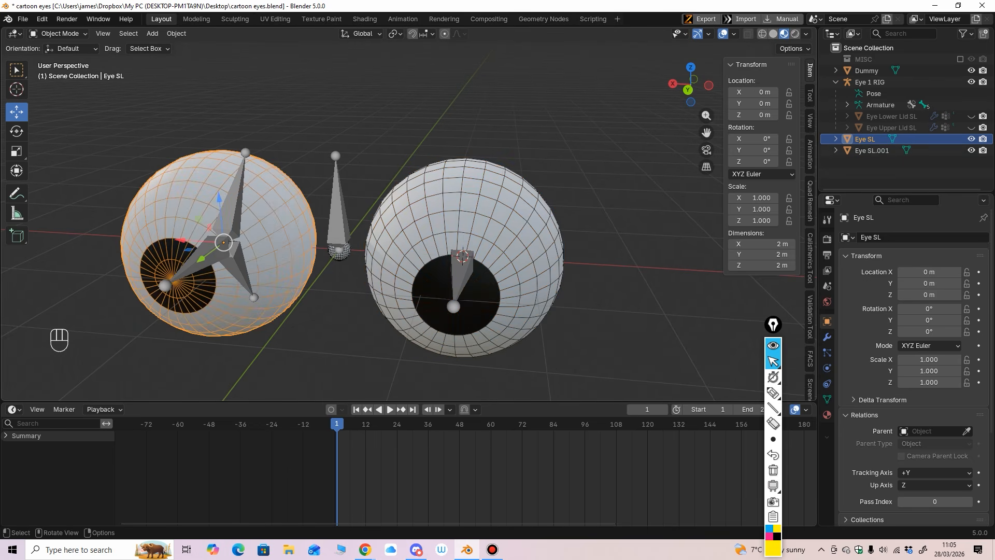
pyautogui.click(510, 228)
pyautogui.moveTo(511, 228); pyautogui.dragTo(514, 209, button='middle')
pyautogui.keyDown('shift'); pyautogui.moveTo(515, 209); pyautogui.dragTo(535, 208, button='middle'); pyautogui.keyUp('shift')
# Try trackball rotations of the two eyeball bones in Pose Mode, undo them, and return to Object Mode.
pyautogui.click(514, 259)
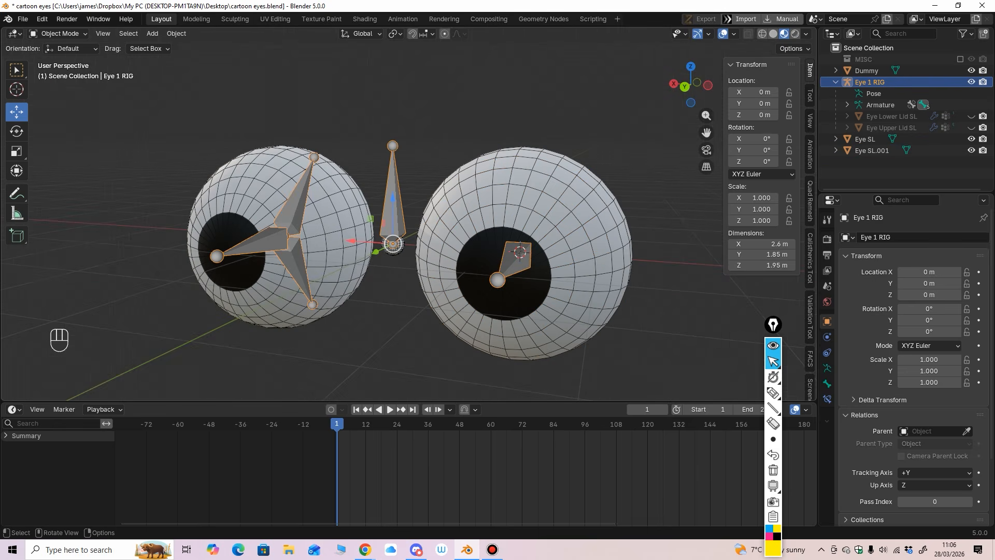
pyautogui.click(58, 34)
pyautogui.click(58, 67)
pyautogui.click(269, 241)
pyautogui.moveTo(279, 259); pyautogui.dragTo(268, 254)
pyautogui.hotkey('ctrl', 'z')
pyautogui.scroll(-1, 274, 257)
pyautogui.hotkey('ctrl', 'z')
pyautogui.hotkey('ctrl', 'z')
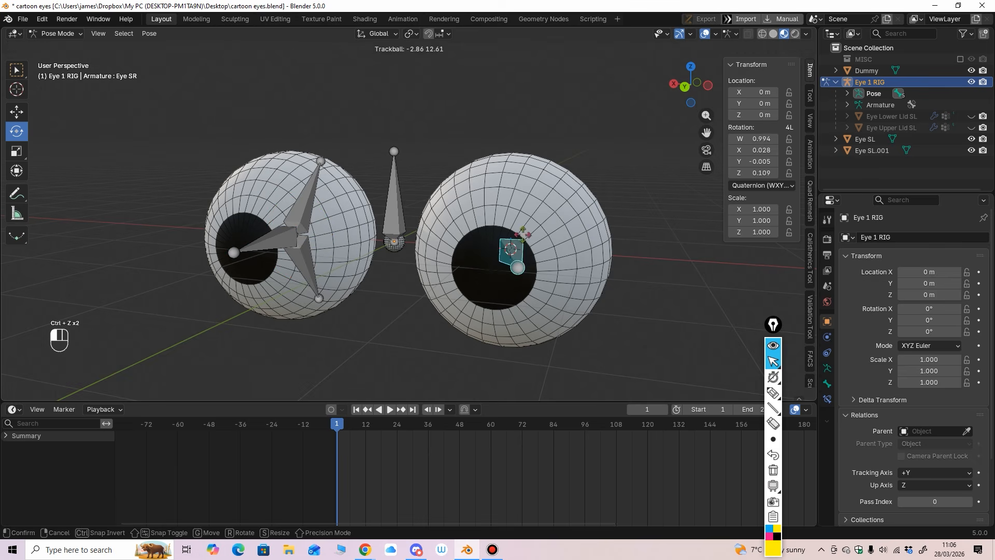
pyautogui.click(58, 34)
pyautogui.click(60, 45)
# Parent both eyeballs to the Eye 1 RIG armature using Armature Deform With Empty Groups, and reselect the armature.
pyautogui.moveTo(269, 197); pyautogui.dragTo(280, 219, button='middle')
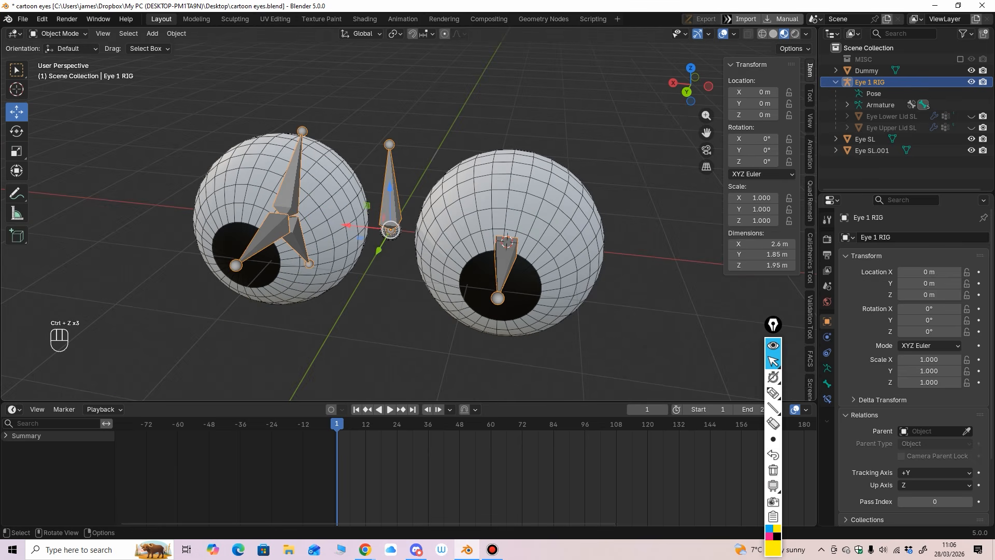
pyautogui.click(480, 213)
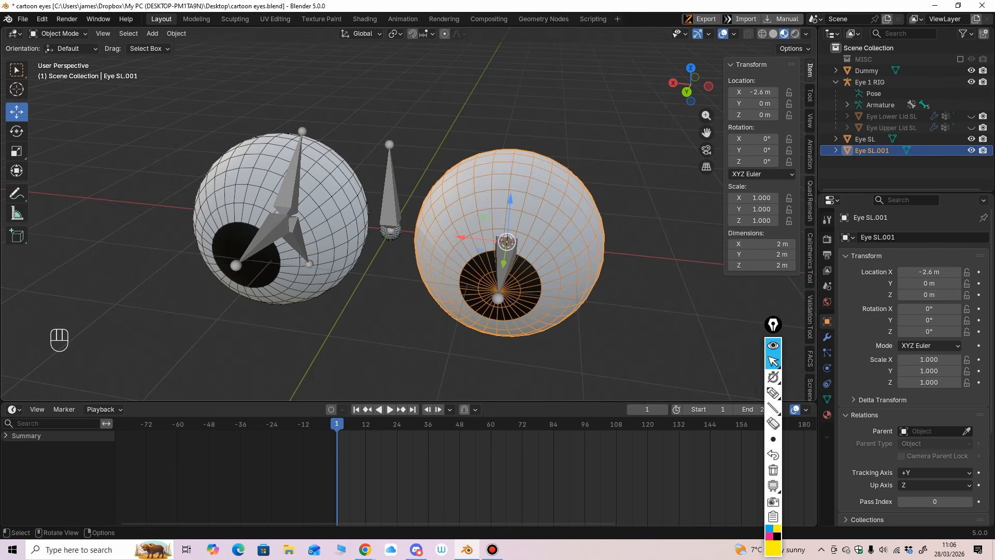
pyautogui.click(327, 208)
pyautogui.keyDown('shift'); pyautogui.click(457, 213); pyautogui.keyUp('shift')
pyautogui.keyDown('shift'); pyautogui.click(390, 199); pyautogui.keyUp('shift')
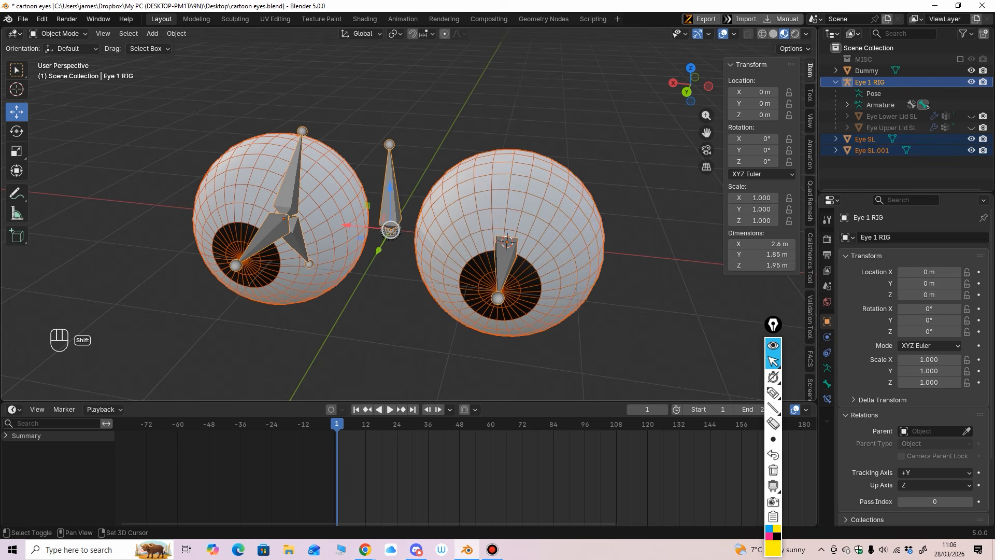
pyautogui.hotkey('ctrl', 'p')
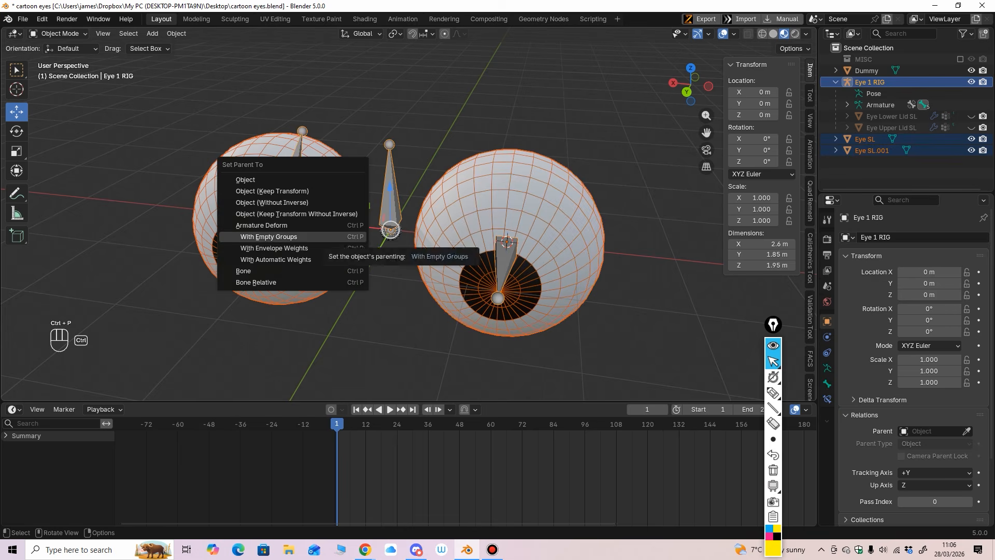
pyautogui.click(290, 256)
pyautogui.moveTo(363, 259); pyautogui.dragTo(408, 253, button='middle')
pyautogui.scroll(1, 363, 249)
pyautogui.click(458, 177)
pyautogui.click(438, 208)
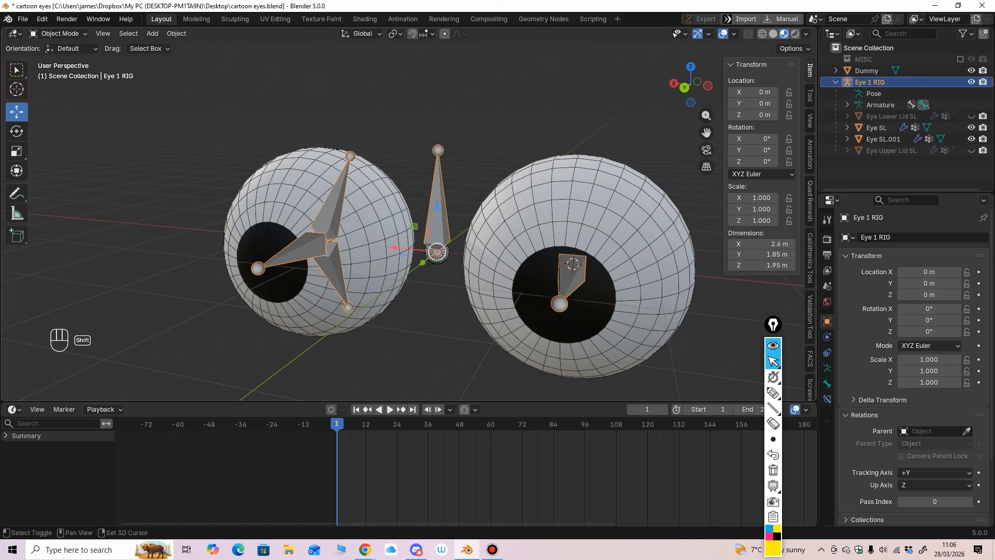
# Weight-paint the whole Eye SL eyeball at weight 1.000 for the Eye SL.L bone, and return to Object Mode.
pyautogui.keyDown('shift'); pyautogui.click(381, 213); pyautogui.keyUp('shift')
pyautogui.click(58, 33)
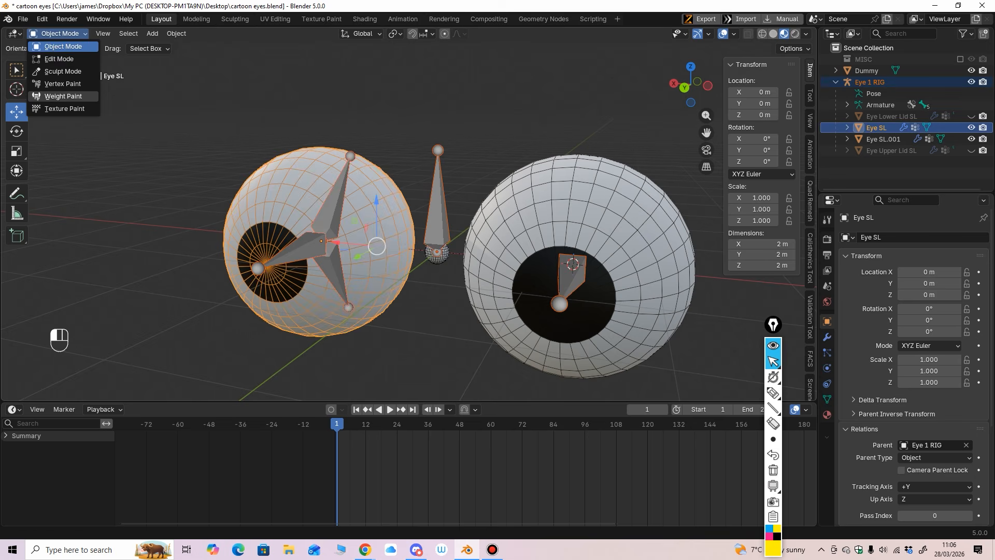
pyautogui.click(57, 97)
pyautogui.moveTo(367, 289)
pyautogui.mouseDown(button='middle')
pyautogui.moveTo(385, 294)
pyautogui.moveTo(370, 300)
pyautogui.mouseUp(button='middle')
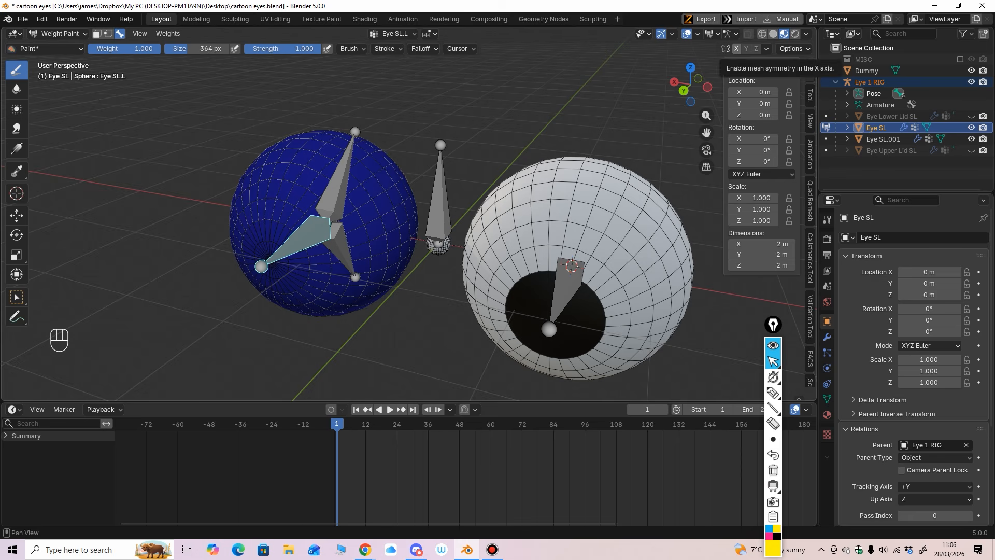
pyautogui.moveTo(326, 231)
pyautogui.mouseDown()
pyautogui.moveTo(317, 207)
pyautogui.moveTo(332, 213)
pyautogui.moveTo(362, 197)
pyautogui.moveTo(404, 216)
pyautogui.mouseUp()
pyautogui.moveTo(404, 216); pyautogui.dragTo(437, 207, button='middle')
pyautogui.moveTo(368, 205); pyautogui.dragTo(272, 220)
pyautogui.moveTo(311, 221)
pyautogui.mouseDown(button='middle')
pyautogui.moveTo(492, 208)
pyautogui.moveTo(429, 230)
pyautogui.moveTo(291, 230)
pyautogui.mouseUp(button='middle')
pyautogui.moveTo(374, 248); pyautogui.dragTo(378, 197, button='middle')
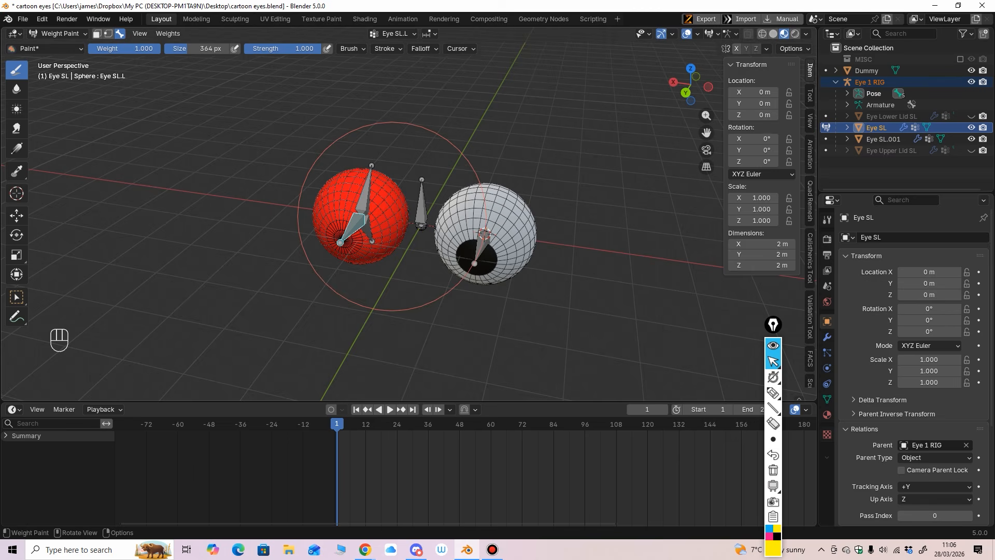
pyautogui.click(59, 33)
pyautogui.click(60, 46)
# With the armature also selected, weight-paint the whole Eye SL.001 eyeball at weight 1.000 for the Eye SR bone, and return to Object Mode.
pyautogui.moveTo(386, 226); pyautogui.dragTo(388, 219, button='middle')
pyautogui.scroll(2, 388, 219)
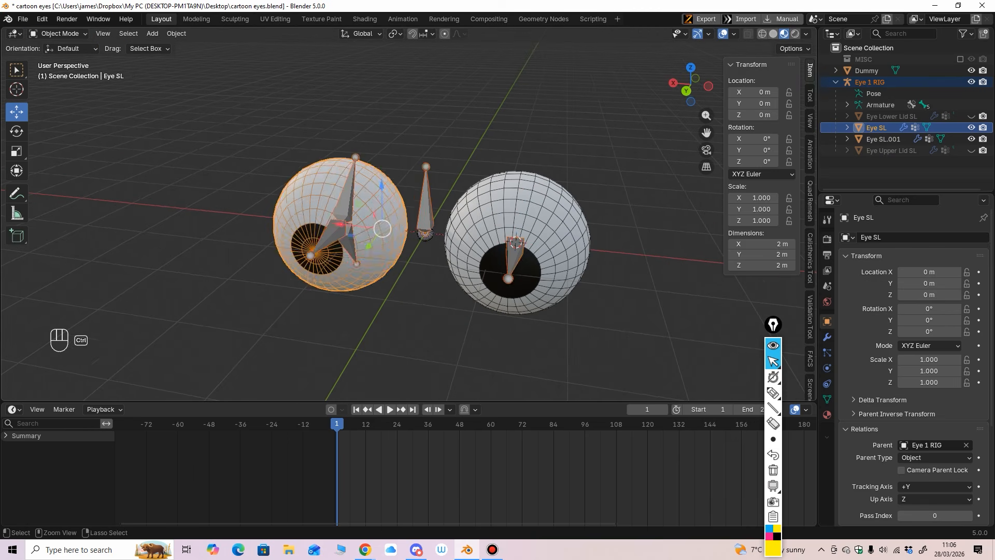
pyautogui.click(414, 306)
pyautogui.click(426, 205)
pyautogui.keyDown('shift'); pyautogui.click(483, 212); pyautogui.keyUp('shift')
pyautogui.click(60, 34)
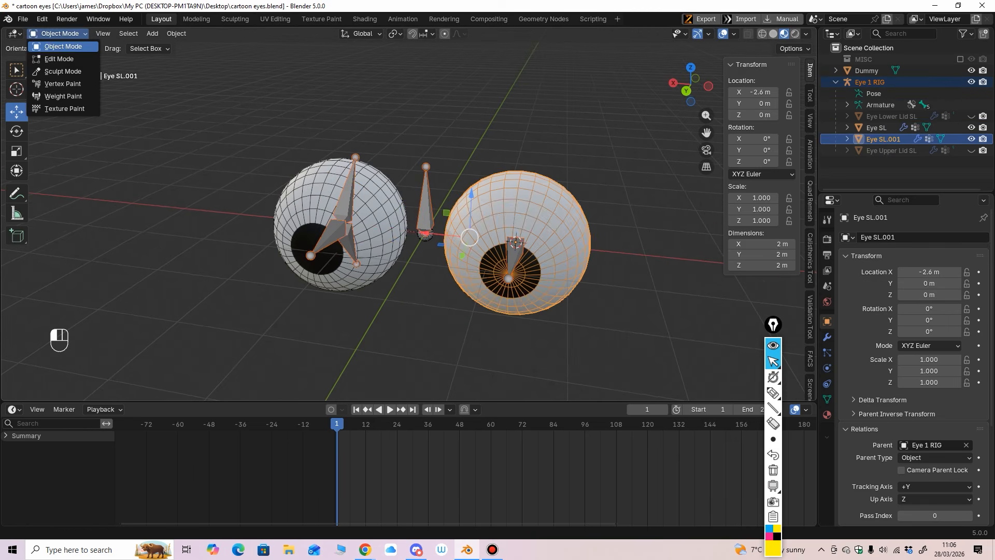
pyautogui.click(80, 93)
pyautogui.moveTo(548, 336); pyautogui.dragTo(527, 316, button='middle')
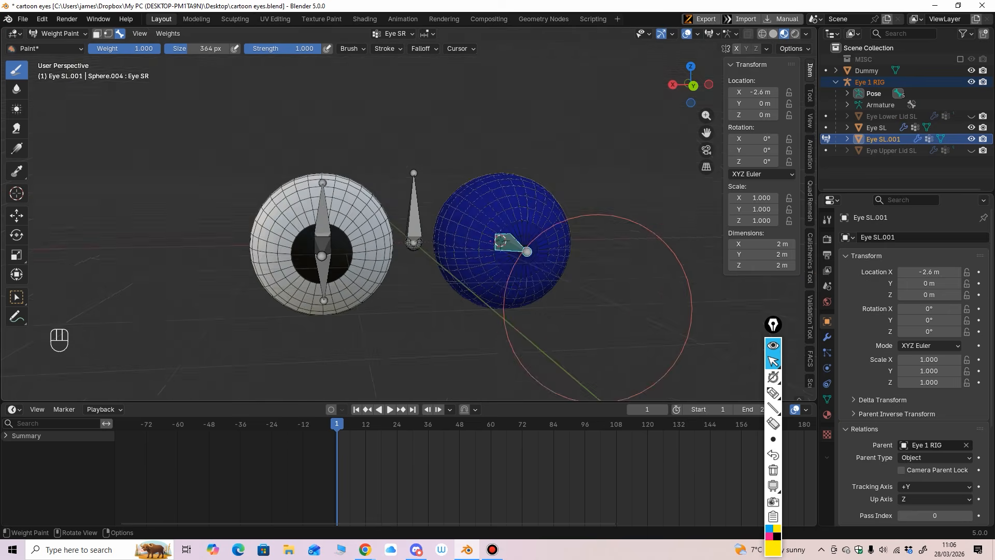
pyautogui.moveTo(527, 316)
pyautogui.mouseDown()
pyautogui.moveTo(493, 271)
pyautogui.moveTo(544, 232)
pyautogui.mouseUp()
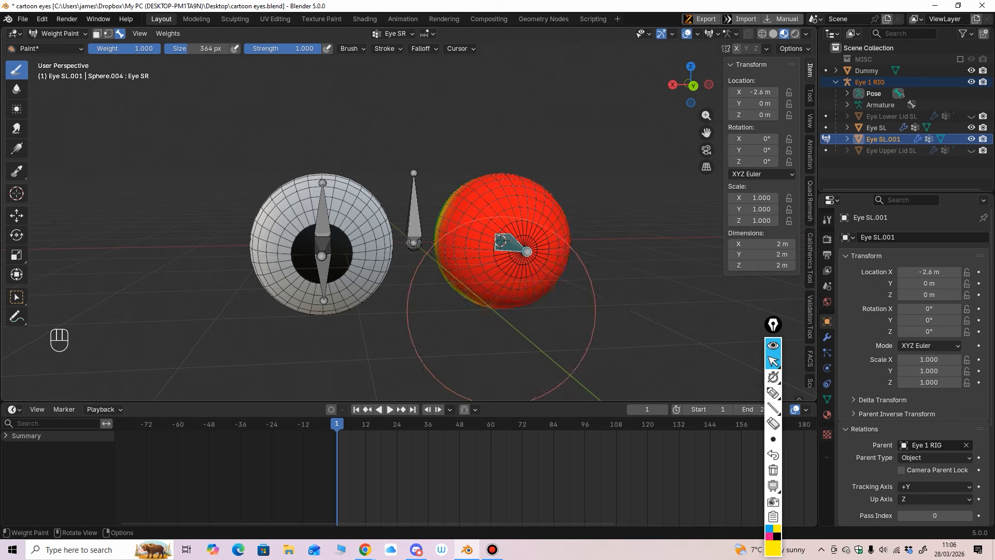
pyautogui.moveTo(478, 311)
pyautogui.mouseDown(button='middle')
pyautogui.moveTo(446, 203)
pyautogui.moveTo(415, 228)
pyautogui.mouseUp(button='middle')
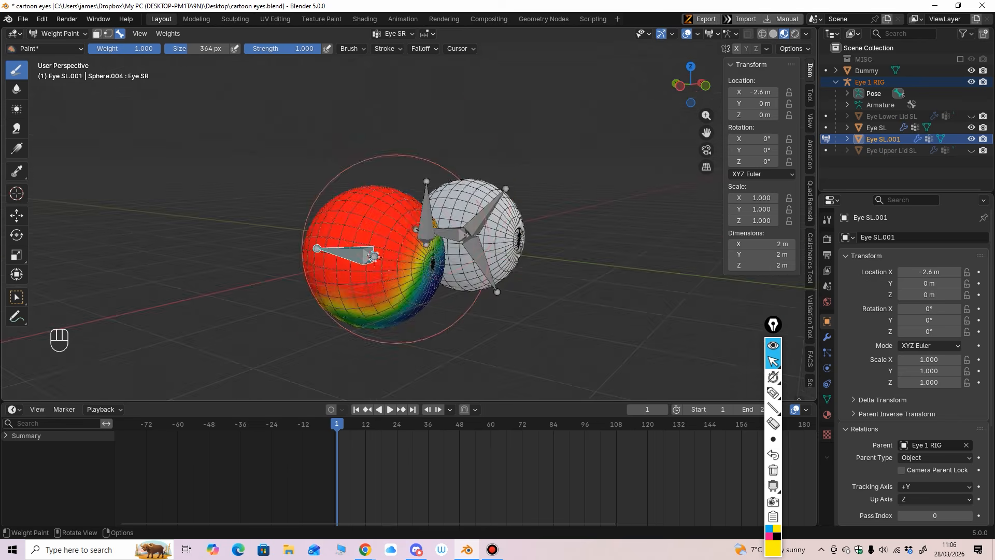
pyautogui.moveTo(373, 255)
pyautogui.mouseDown(button='middle')
pyautogui.moveTo(323, 238)
pyautogui.moveTo(311, 249)
pyautogui.moveTo(378, 178)
pyautogui.moveTo(477, 239)
pyautogui.moveTo(405, 290)
pyautogui.moveTo(178, 133)
pyautogui.mouseUp(button='middle')
pyautogui.click(57, 33)
pyautogui.click(57, 41)
# Clear the selection, select the Eye 1 RIG armature, and switch it to Pose Mode.
pyautogui.moveTo(539, 156); pyautogui.dragTo(497, 180, button='middle')
pyautogui.scroll(-1, 518, 168)
pyautogui.click(518, 169)
pyautogui.scroll(1, 498, 180)
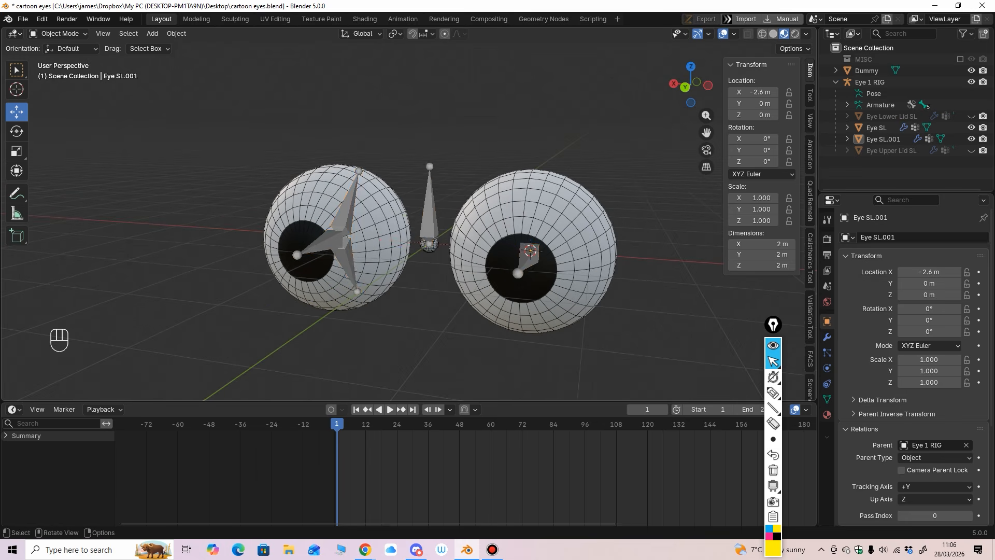
pyautogui.click(429, 214)
pyautogui.click(58, 33)
pyautogui.click(61, 69)
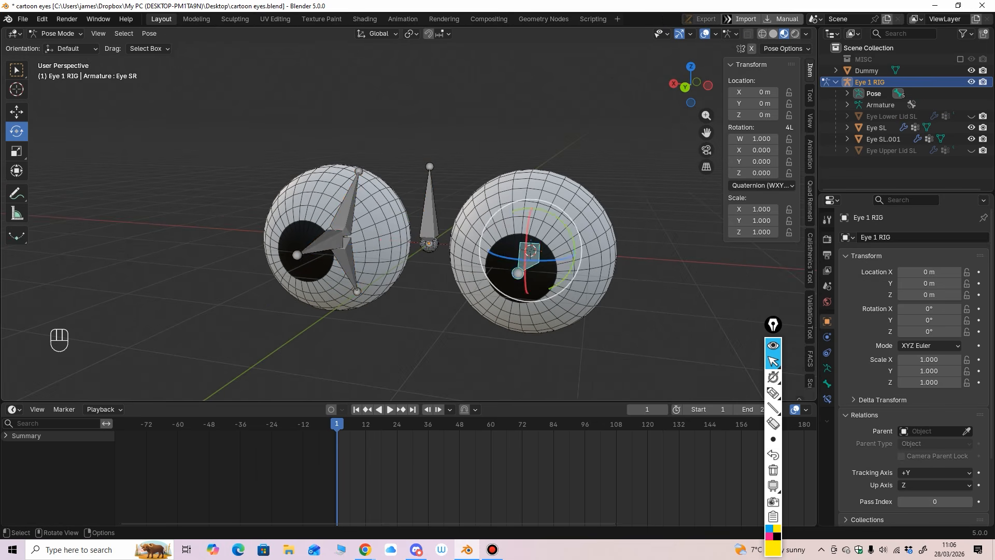
# Try trackball rotations of the eyeball bones to test the painted weights, and undo them.
pyautogui.moveTo(306, 259); pyautogui.dragTo(314, 251, button='middle')
pyautogui.moveTo(314, 251)
pyautogui.mouseDown()
pyautogui.moveTo(308, 256)
pyautogui.moveTo(324, 244)
pyautogui.mouseUp()
pyautogui.moveTo(324, 244); pyautogui.dragTo(340, 237, button='middle')
pyautogui.hotkey('ctrl', 'z')
pyautogui.moveTo(326, 236)
pyautogui.mouseDown()
pyautogui.moveTo(313, 232)
pyautogui.moveTo(339, 231)
pyautogui.moveTo(320, 218)
pyautogui.moveTo(329, 235)
pyautogui.mouseUp()
pyautogui.hotkey('ctrl', 'z')
pyautogui.hotkey('ctrl', 'z')
pyautogui.moveTo(332, 234); pyautogui.dragTo(332, 231, button='middle')
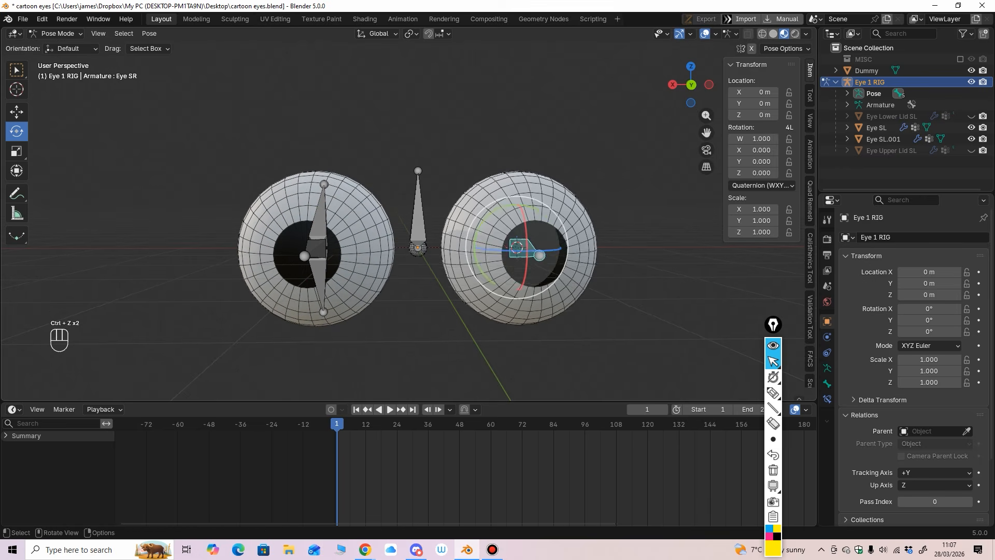
pyautogui.moveTo(540, 240); pyautogui.dragTo(537, 237)
pyautogui.keyDown('alt'); pyautogui.moveTo(537, 237); pyautogui.dragTo(538, 235, button='middle'); pyautogui.keyUp('alt')
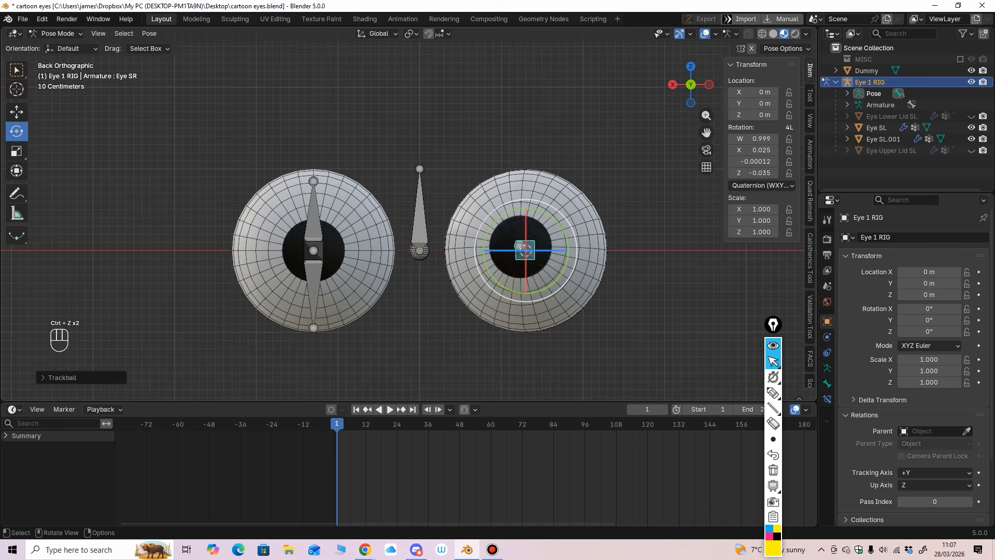
pyautogui.moveTo(539, 234); pyautogui.dragTo(549, 230)
pyautogui.hotkey('ctrl', 'z')
# Unhide the Eye Lower Lid SL and Eye Upper Lid SL meshes in the viewport.
pyautogui.scroll(-2, 549, 231)
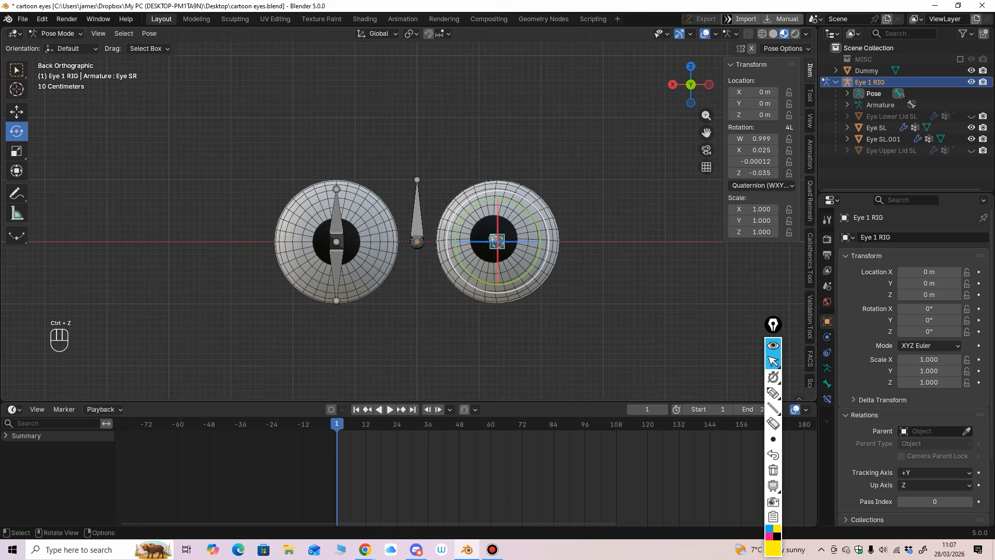
pyautogui.click(971, 117)
pyautogui.click(971, 150)
pyautogui.moveTo(617, 228); pyautogui.dragTo(580, 230, button='middle')
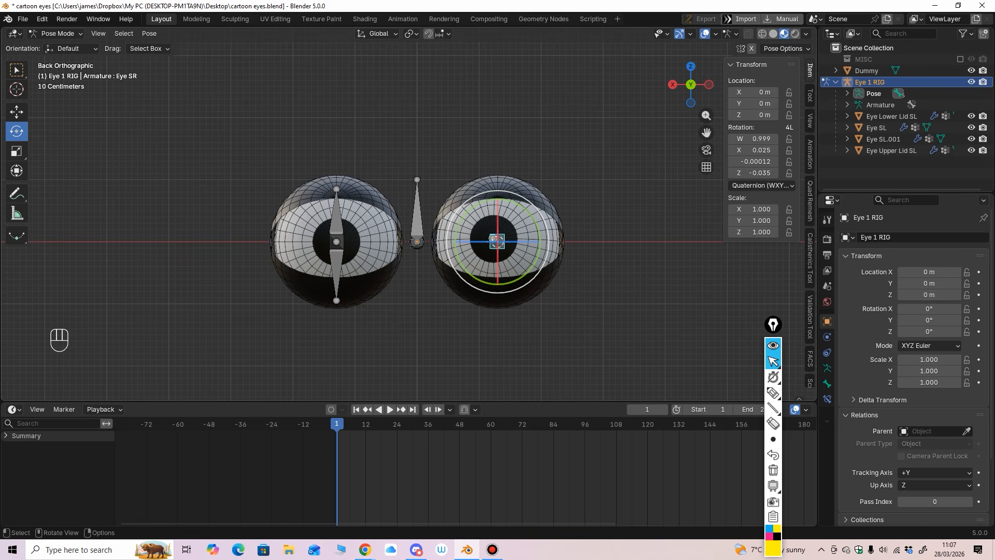
# Select all bones of the rig and clear their pose rotation and location.
pyautogui.click(418, 204)
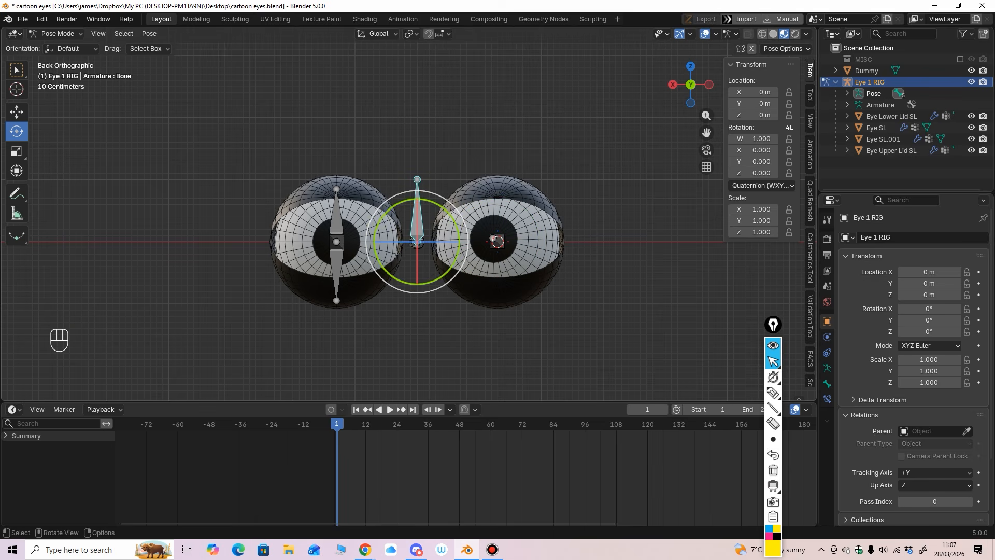
pyautogui.moveTo(264, 134); pyautogui.dragTo(596, 344)
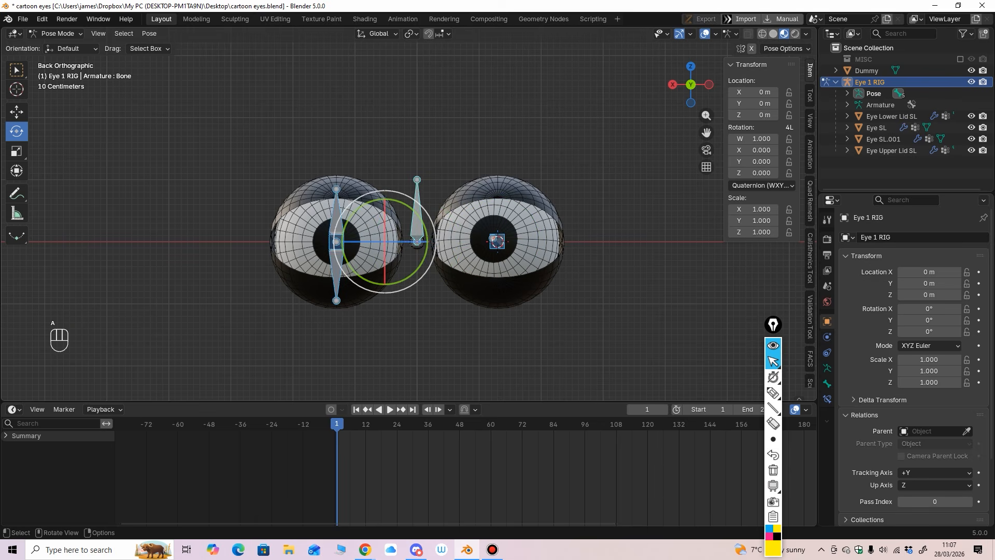
pyautogui.hotkey('alt', 'r')
pyautogui.hotkey('alt', 'g')
pyautogui.moveTo(597, 311); pyautogui.dragTo(555, 269, button='middle')
pyautogui.moveTo(555, 269)
pyautogui.mouseDown(button='middle')
pyautogui.moveTo(585, 264)
pyautogui.moveTo(558, 274)
pyautogui.mouseUp(button='middle')
# Try transforming the central bone between the eyes, and undo it.
pyautogui.click(428, 212)
pyautogui.keyDown('ctrl'); pyautogui.moveTo(429, 213); pyautogui.dragTo(425, 247, button='middle'); pyautogui.keyUp('ctrl')
pyautogui.moveTo(424, 221); pyautogui.dragTo(424, 223)
pyautogui.hotkey('ctrl', 'z')
pyautogui.moveTo(424, 223)
pyautogui.mouseDown(button='middle')
pyautogui.moveTo(425, 243)
pyautogui.moveTo(425, 215)
pyautogui.mouseUp(button='middle')
pyautogui.moveTo(425, 216); pyautogui.dragTo(422, 191, button='middle')
# In Edit Mode, parent the two lid bones and both eyeball bones to the central bone, keeping their offset.
pyautogui.press('Tab')
pyautogui.scroll(1, 422, 190)
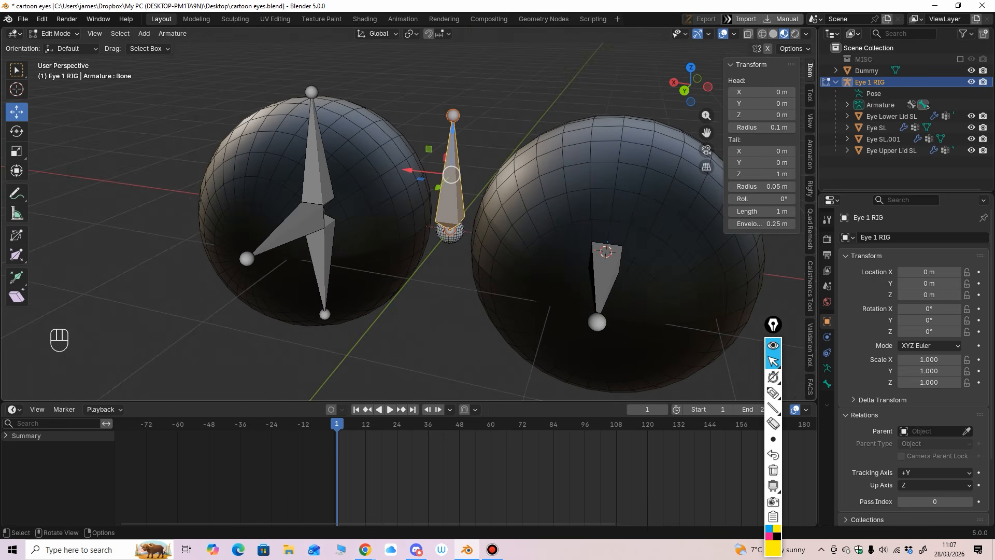
pyautogui.click(316, 173)
pyautogui.keyDown('shift'); pyautogui.click(323, 255); pyautogui.keyUp('shift')
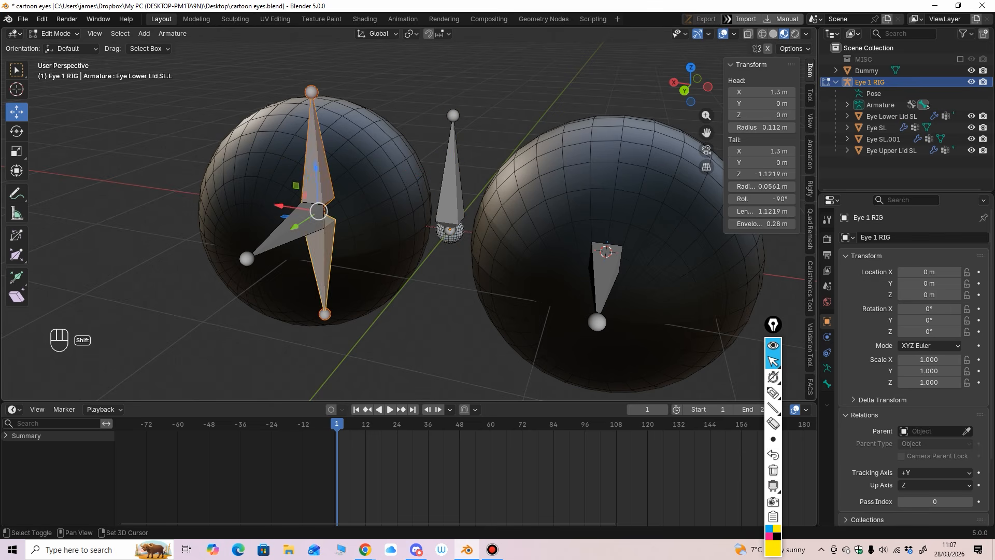
pyautogui.keyDown('shift'); pyautogui.click(293, 226); pyautogui.keyUp('shift')
pyautogui.keyDown('shift'); pyautogui.click(605, 283); pyautogui.keyUp('shift')
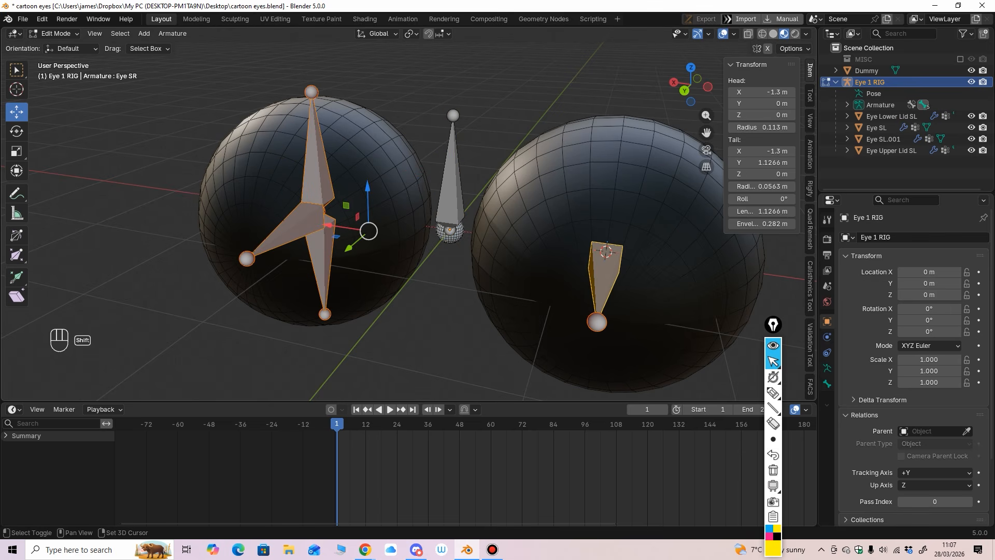
pyautogui.keyDown('shift'); pyautogui.click(449, 171); pyautogui.keyUp('shift')
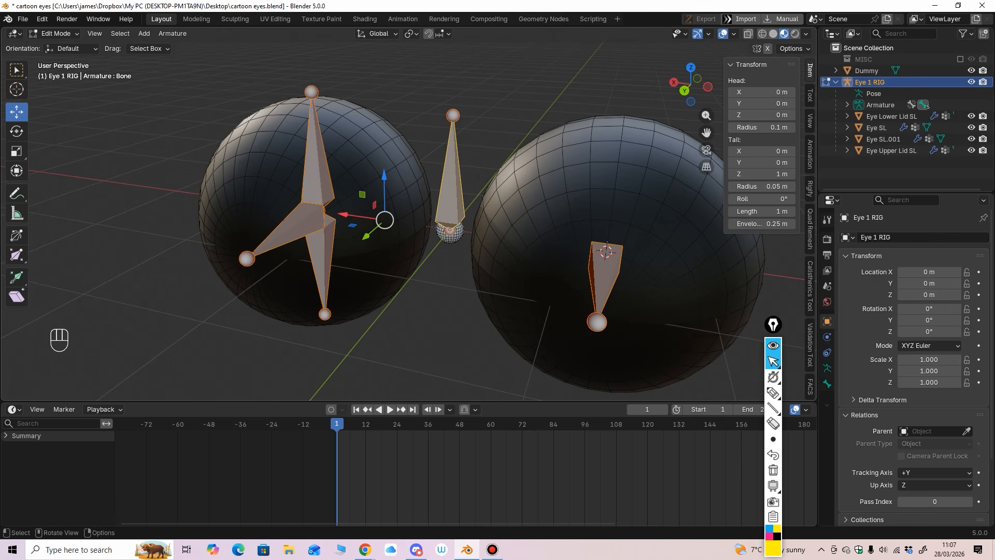
pyautogui.hotkey('ctrl', 'p')
pyautogui.click(388, 297)
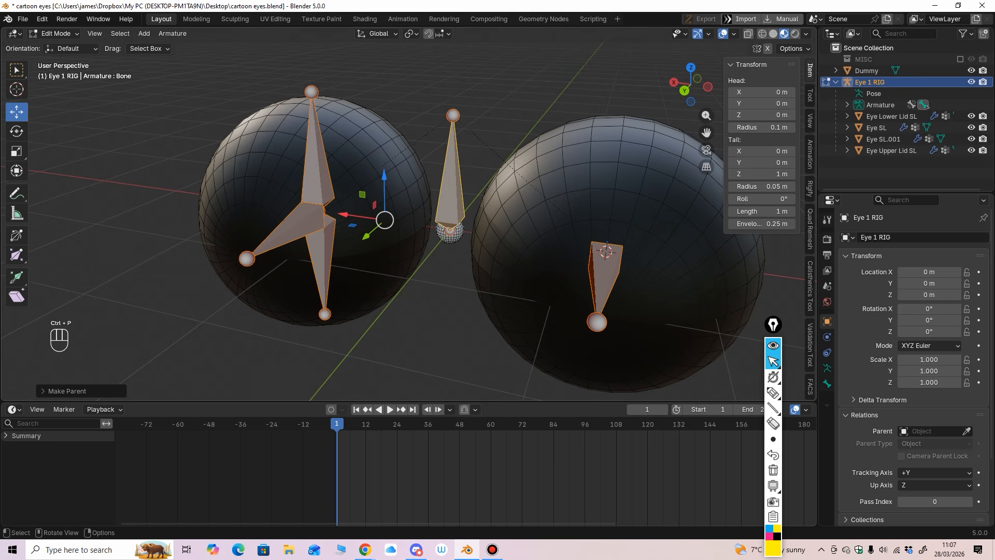
# Deselect all bones and switch the armature back to Pose Mode.
pyautogui.moveTo(388, 297); pyautogui.dragTo(408, 283, button='middle')
pyautogui.scroll(-3, 407, 284)
pyautogui.click(407, 283)
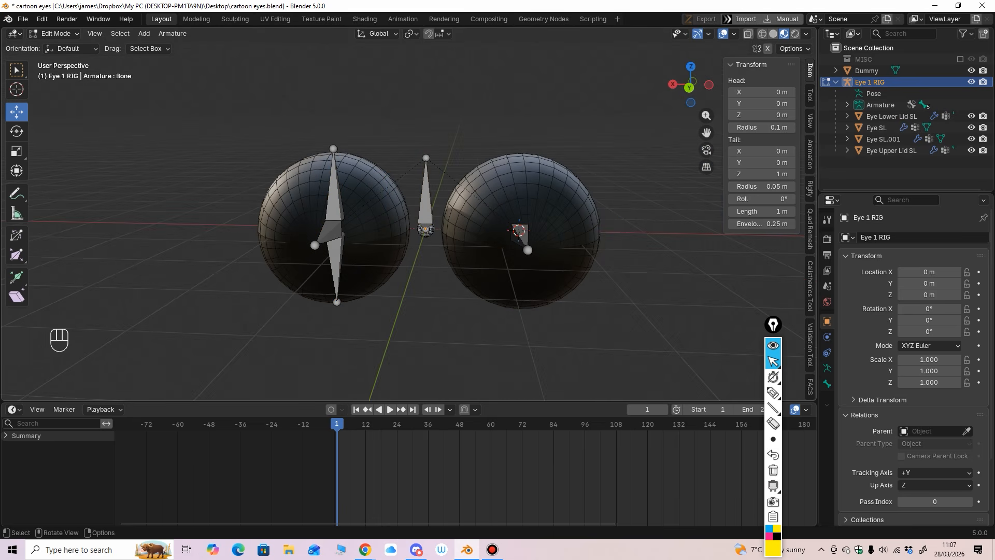
pyautogui.click(60, 33)
pyautogui.click(52, 72)
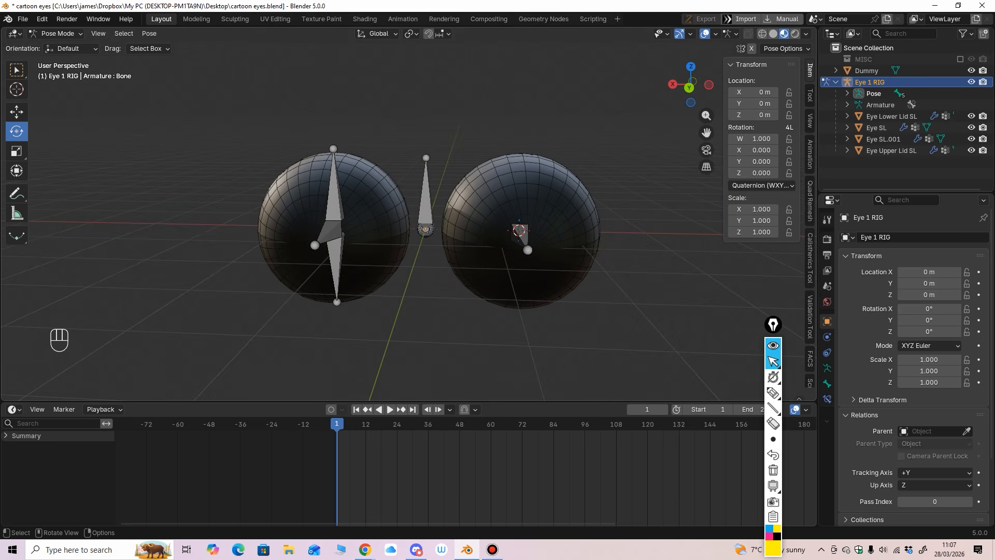
# Try a trackball rotation of the central bone to test the parenting, and undo it.
pyautogui.click(427, 223)
pyautogui.press('r')
pyautogui.press('r')
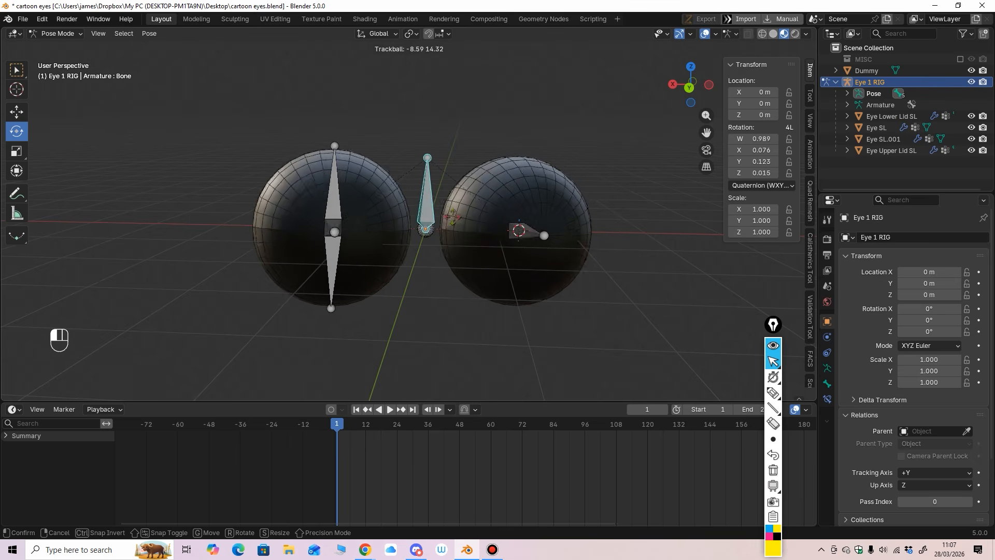
pyautogui.hotkey('ctrl', 'z')
pyautogui.hotkey('ctrl', 'z')
# Try rotating the upper and lower lid bones about the global X axis, and undo both rotations.
pyautogui.moveTo(425, 233); pyautogui.dragTo(389, 225, button='middle')
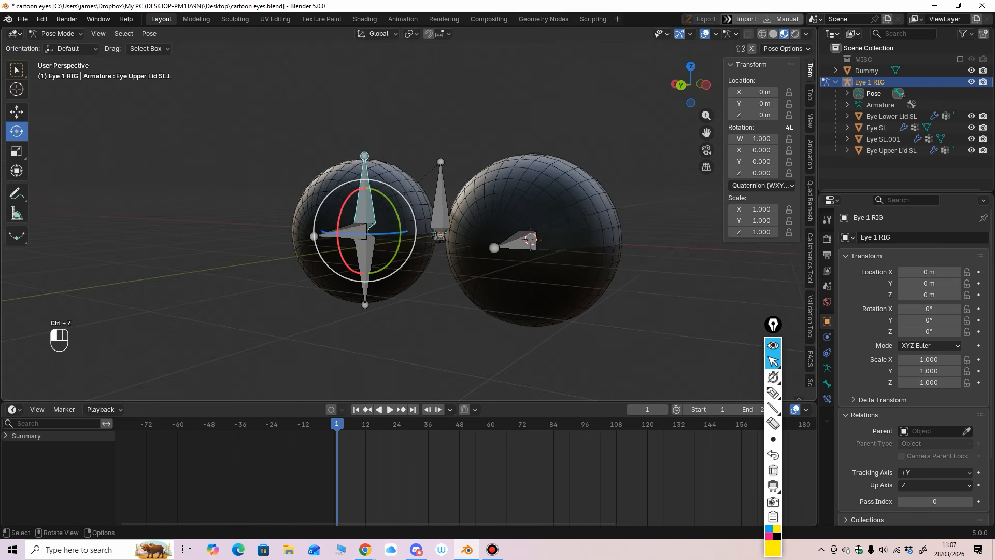
pyautogui.moveTo(347, 202); pyautogui.dragTo(342, 186)
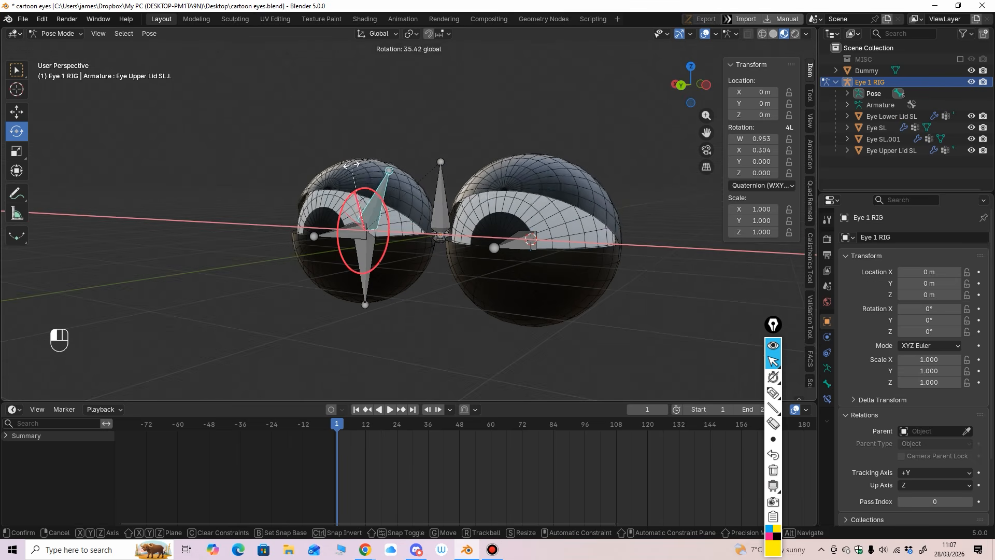
pyautogui.hotkey('ctrl', 'z')
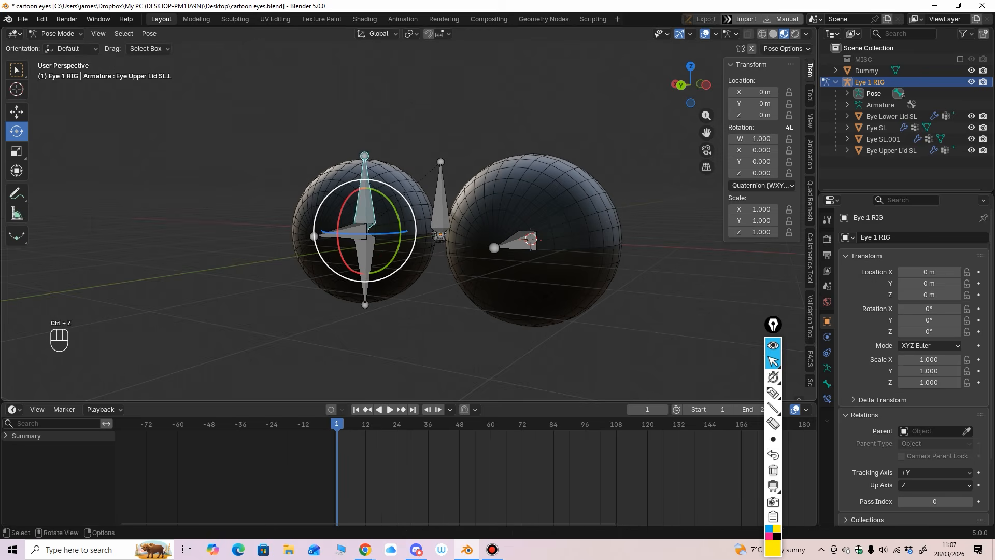
pyautogui.moveTo(340, 219); pyautogui.dragTo(338, 231)
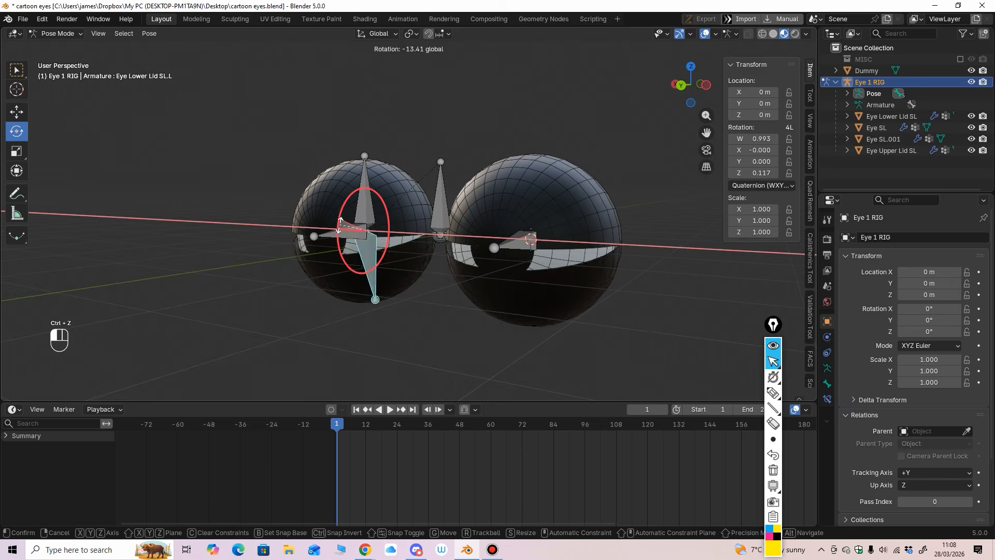
pyautogui.hotkey('ctrl', 'z')
# Rotate the upper and lower lid bones about the X axis to open the eyelids partway.
pyautogui.moveTo(524, 264); pyautogui.dragTo(534, 268, button='middle')
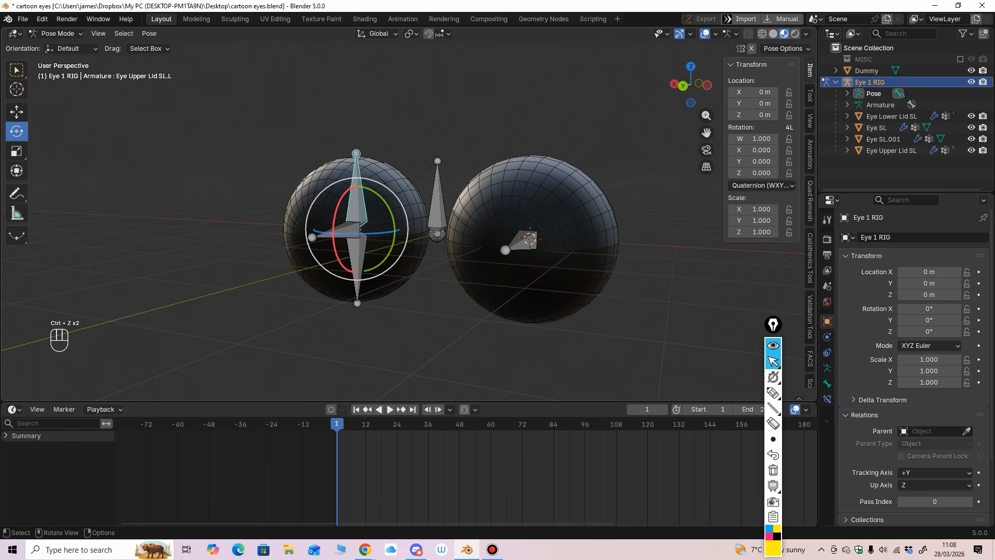
pyautogui.moveTo(336, 228); pyautogui.dragTo(340, 261)
pyautogui.keyDown('alt'); pyautogui.moveTo(353, 264); pyautogui.dragTo(394, 262, button='middle'); pyautogui.keyUp('alt')
# Try trackball rotations of the Eye SR and Eye SL.L bones one at a time, and undo them.
pyautogui.click(522, 238)
pyautogui.moveTo(522, 240); pyautogui.dragTo(527, 251, button='middle')
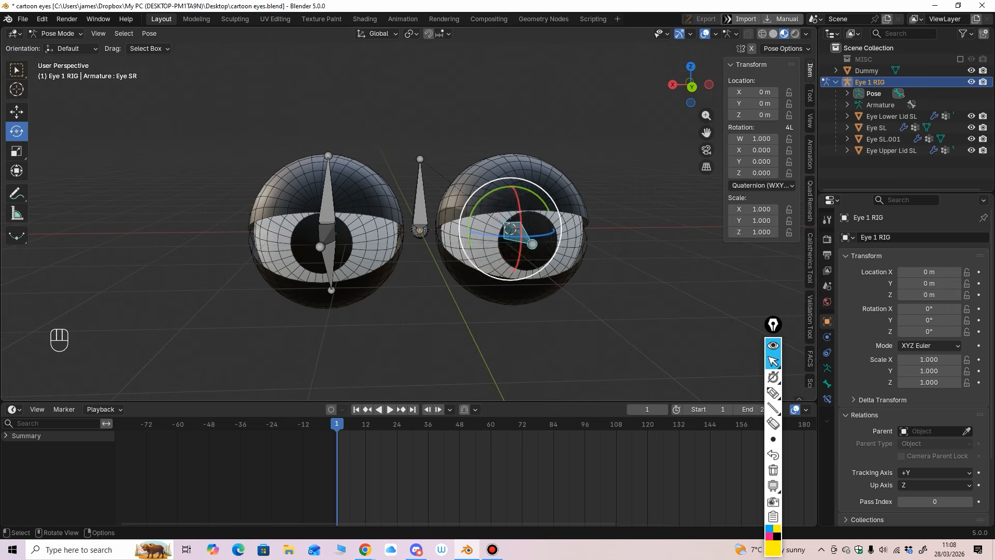
pyautogui.hotkey('ctrl', 'z')
pyautogui.hotkey('ctrl', 'z')
pyautogui.hotkey('ctrl', 'z')
pyautogui.hotkey('ctrl', 'z')
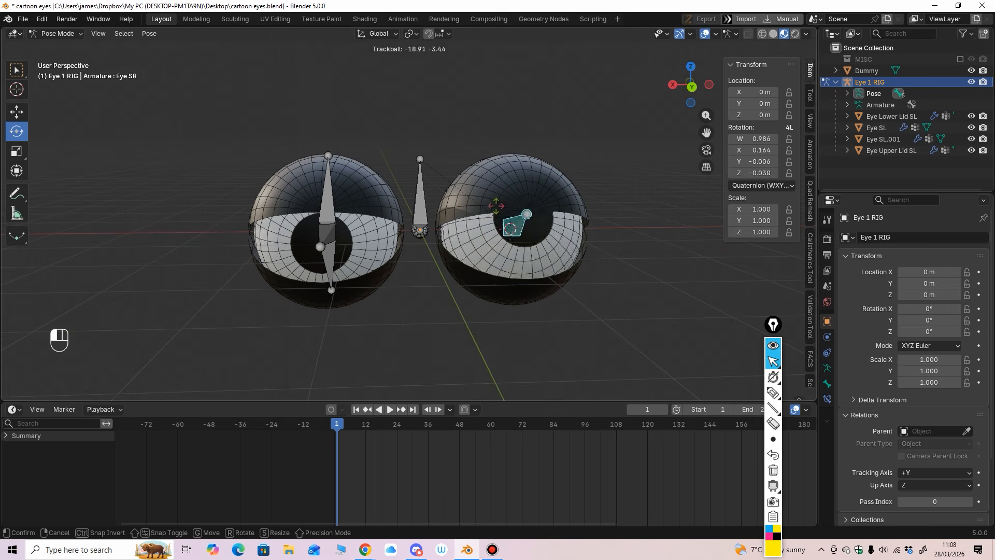
pyautogui.moveTo(336, 217); pyautogui.dragTo(352, 210)
pyautogui.hotkey('ctrl', 'z')
pyautogui.keyDown('alt'); pyautogui.moveTo(352, 210); pyautogui.dragTo(348, 199, button='middle'); pyautogui.keyUp('alt')
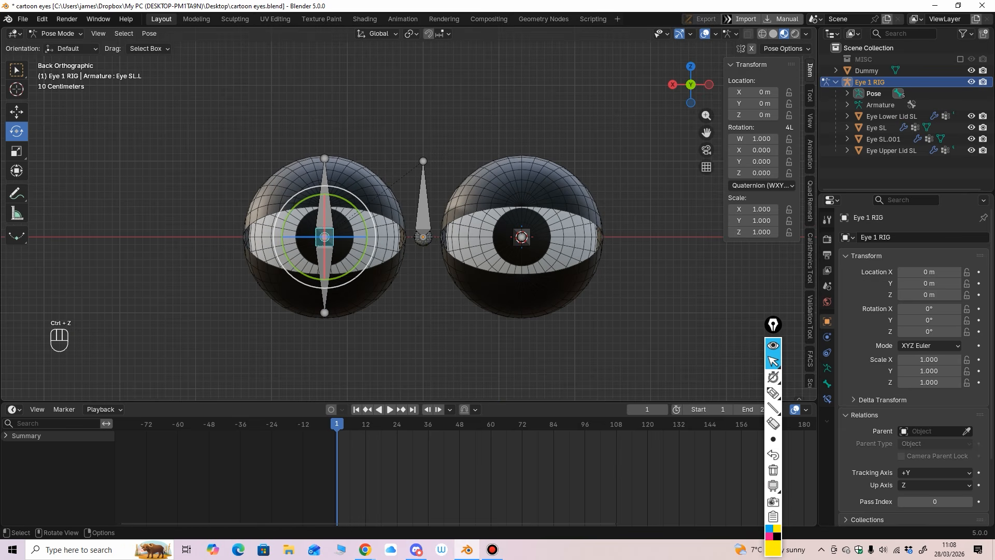
# Try rotating both eyeball bones together with the lids open, and undo the rotations.
pyautogui.moveTo(418, 224); pyautogui.dragTo(419, 224)
pyautogui.hotkey('ctrl', 'z')
pyautogui.moveTo(419, 225); pyautogui.dragTo(420, 244, button='middle')
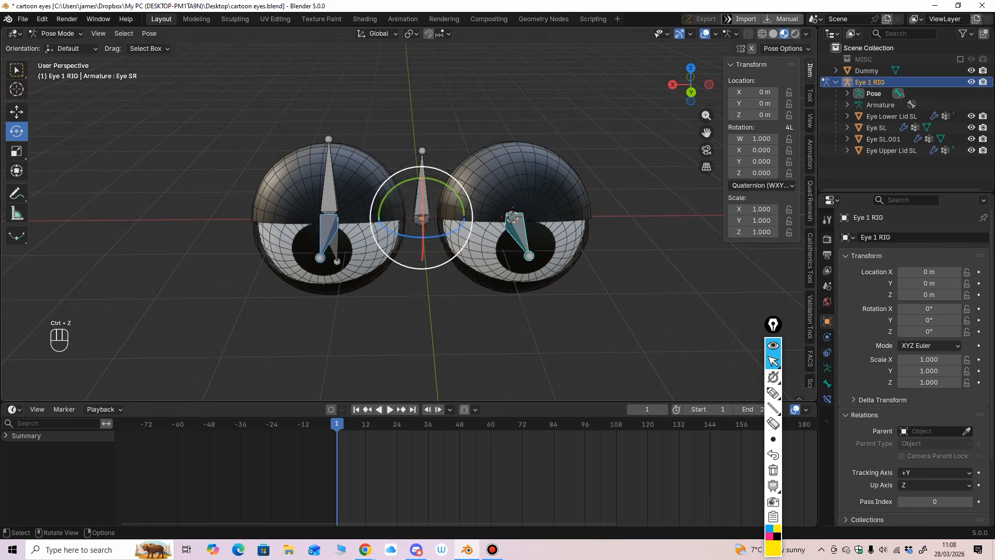
pyautogui.moveTo(420, 244); pyautogui.dragTo(392, 220)
pyautogui.hotkey('ctrl', 'z')
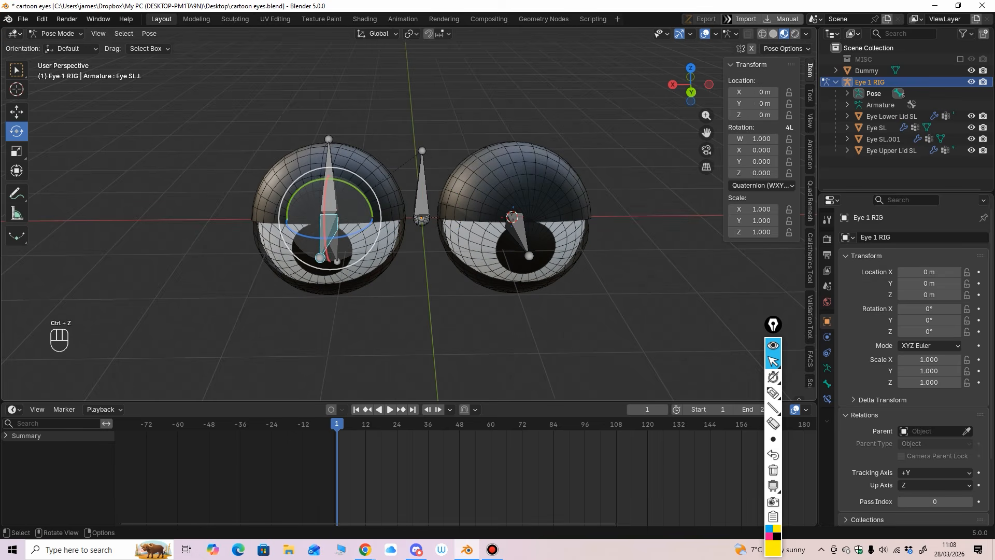
# Rotate the Eye SL.L bone alone with a trackball rotation so its pupil turns outward.
pyautogui.moveTo(325, 244); pyautogui.dragTo(302, 236)
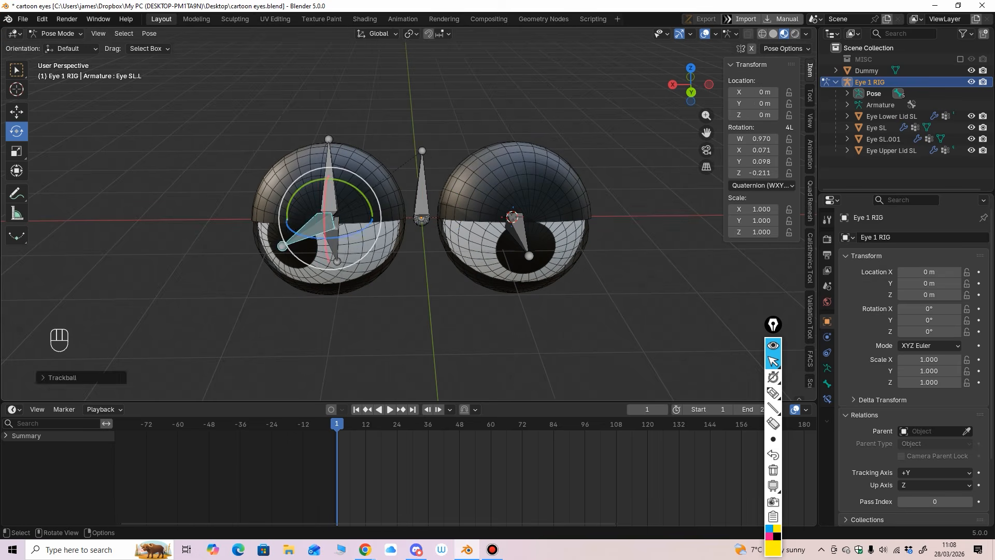
# Rotate the Eye SR bone with a trackball rotation so its pupil points the same way as the other eye's.
pyautogui.click(523, 242)
pyautogui.moveTo(524, 241); pyautogui.dragTo(497, 241)
pyautogui.press('ctrl+KP_1')
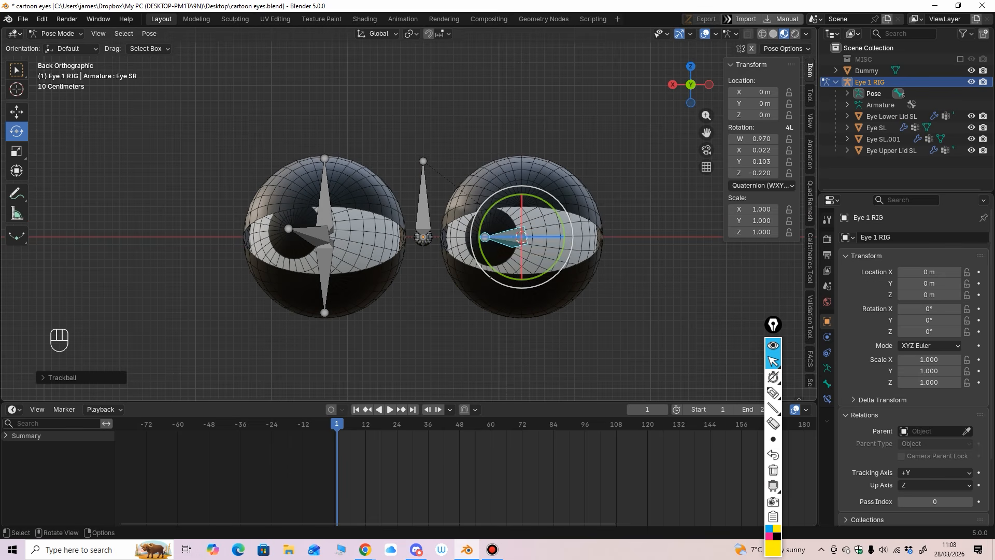
# Clear the rotation and location of all bones, and rotate the upper and lower lid bones to reopen the eyelids partway.
pyautogui.press('a')
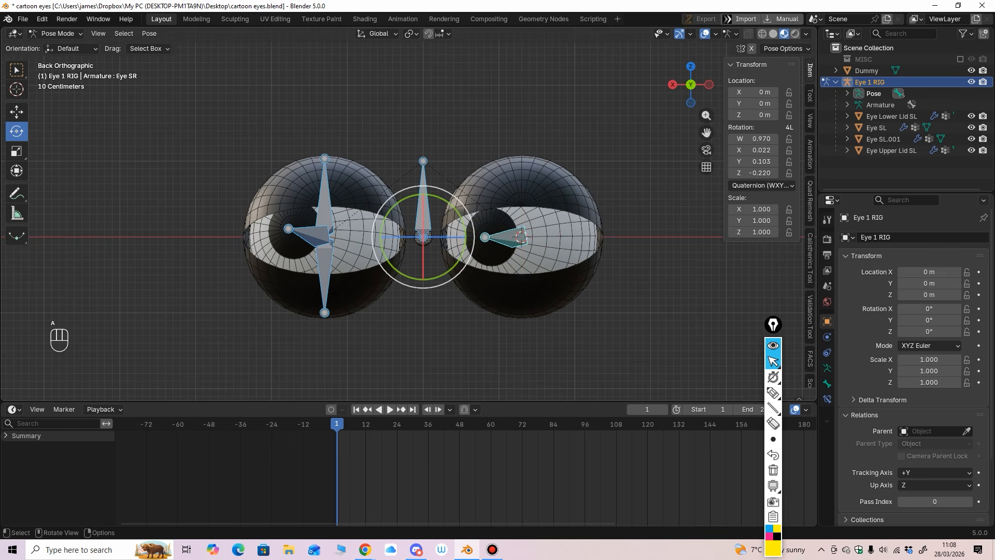
pyautogui.hotkey('alt', 'r')
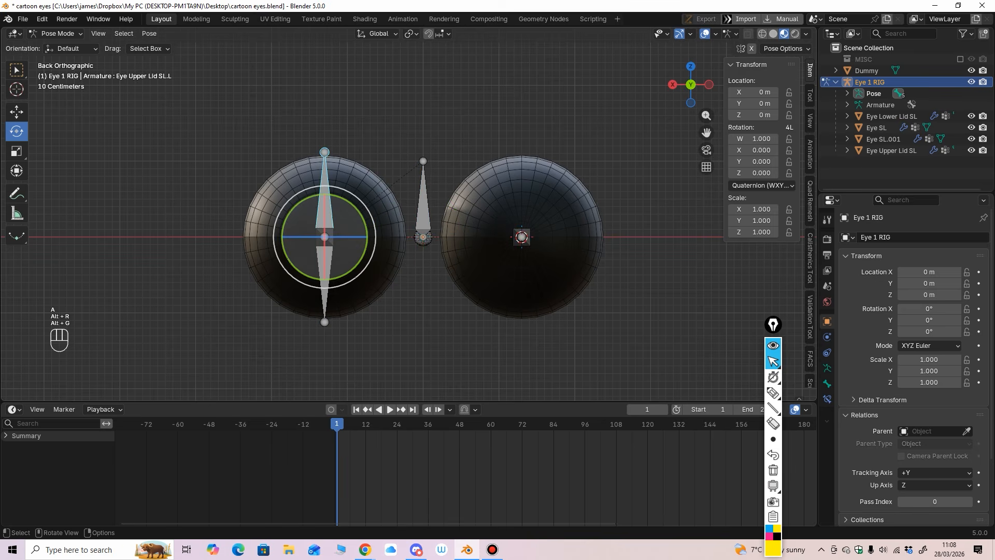
pyautogui.moveTo(390, 217); pyautogui.dragTo(346, 217, button='middle')
pyautogui.moveTo(346, 207); pyautogui.dragTo(356, 195)
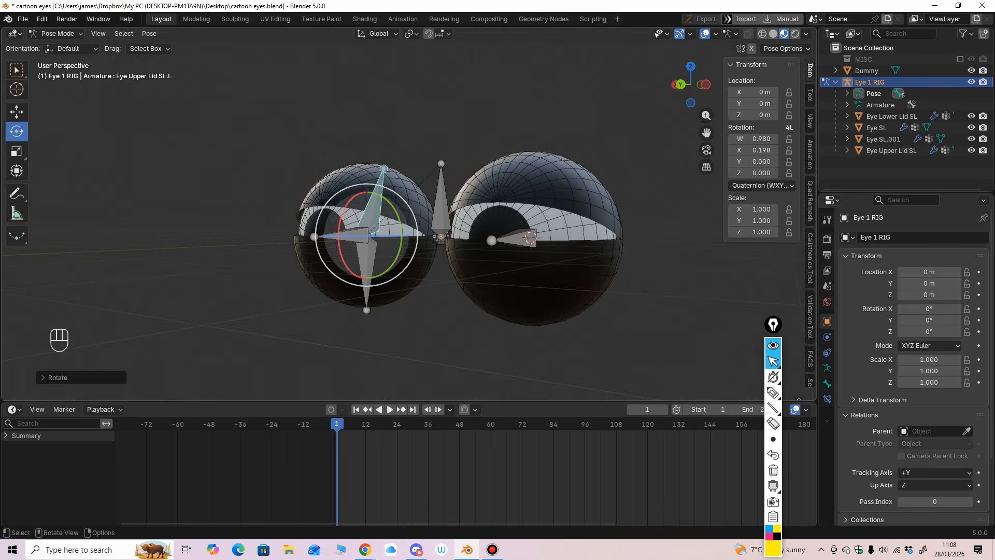
pyautogui.click(367, 270)
pyautogui.moveTo(347, 265); pyautogui.dragTo(359, 278)
pyautogui.moveTo(360, 277); pyautogui.dragTo(407, 283, button='middle')
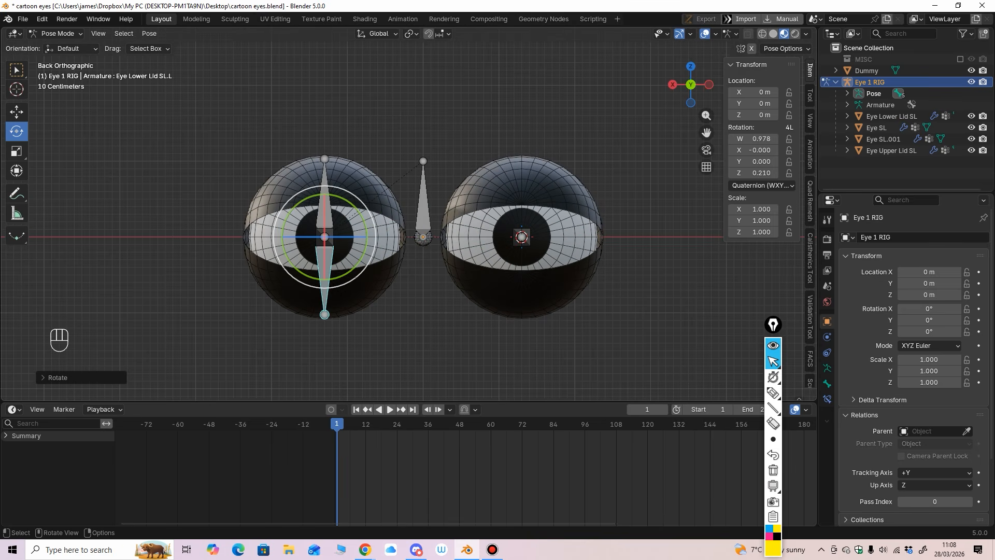
# Try rotating the central bone between the eyes, undo the rotation, and save the file.
pyautogui.click(425, 217)
pyautogui.moveTo(439, 220)
pyautogui.mouseDown()
pyautogui.moveTo(423, 219)
pyautogui.moveTo(450, 218)
pyautogui.moveTo(439, 238)
pyautogui.moveTo(422, 236)
pyautogui.moveTo(441, 218)
pyautogui.mouseUp()
pyautogui.hotkey('ctrl', 'z')
pyautogui.scroll(-2, 409, 211)
pyautogui.hotkey('ctrl', 's')
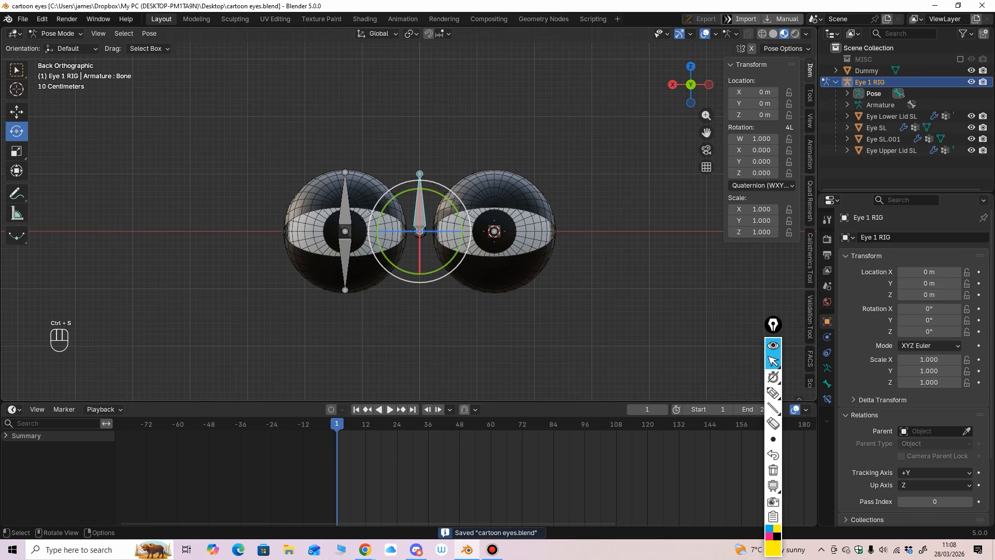
pyautogui.moveTo(409, 212); pyautogui.dragTo(417, 218, button='middle')
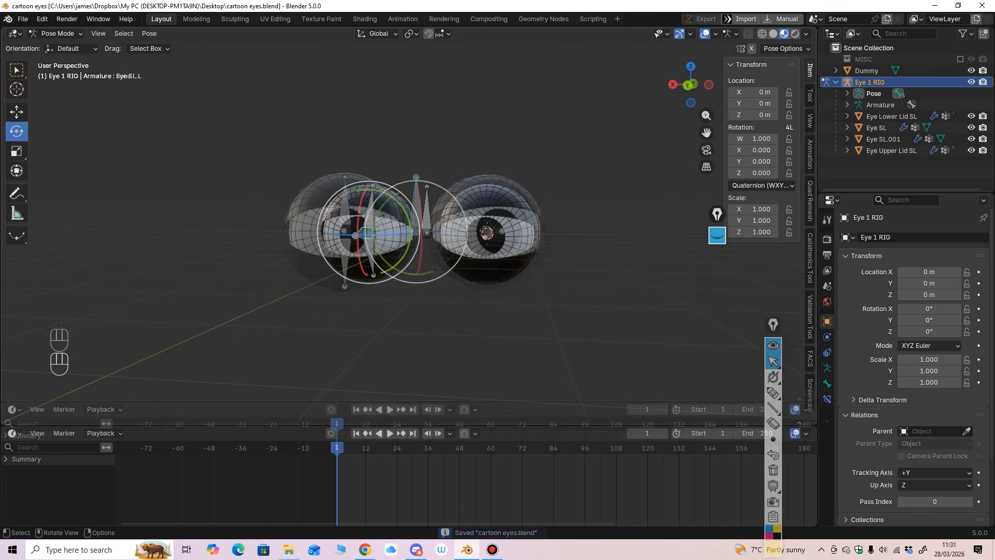
pyautogui.moveTo(410, 217); pyautogui.dragTo(414, 230, button='middle')
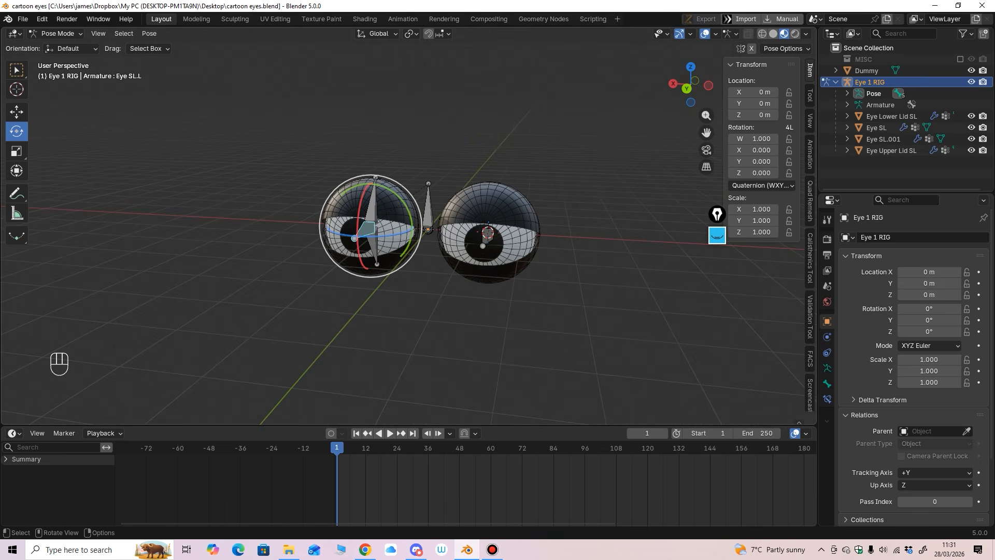
pyautogui.moveTo(414, 426); pyautogui.dragTo(415, 413)
pyautogui.moveTo(415, 233); pyautogui.dragTo(382, 265, button='middle')
pyautogui.scroll(2, 409, 248)
pyautogui.moveTo(456, 467); pyautogui.dragTo(334, 466, button='middle')
pyautogui.scroll(2, 397, 237)
pyautogui.moveTo(373, 248); pyautogui.dragTo(393, 231, button='middle')
pyautogui.scroll(-3, 397, 237)
pyautogui.moveTo(393, 231); pyautogui.dragTo(374, 250, button='middle')
pyautogui.keyDown('ctrl'); pyautogui.moveTo(374, 250); pyautogui.dragTo(374, 267, button='middle'); pyautogui.keyUp('ctrl')
pyautogui.moveTo(374, 267); pyautogui.dragTo(360, 269, button='middle')
pyautogui.moveTo(384, 412); pyautogui.dragTo(384, 427)
pyautogui.moveTo(384, 259); pyautogui.dragTo(358, 284, button='middle')
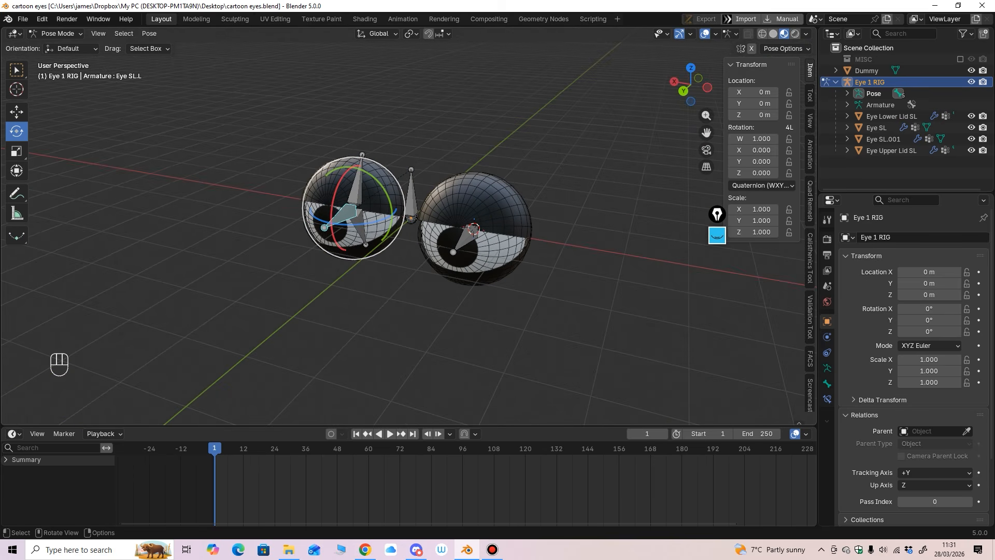
# Try trackball rotations of the Eye SL.L and Eye SR bones one at a time from the back view, and undo them.
pyautogui.moveTo(342, 254); pyautogui.dragTo(364, 181, button='middle')
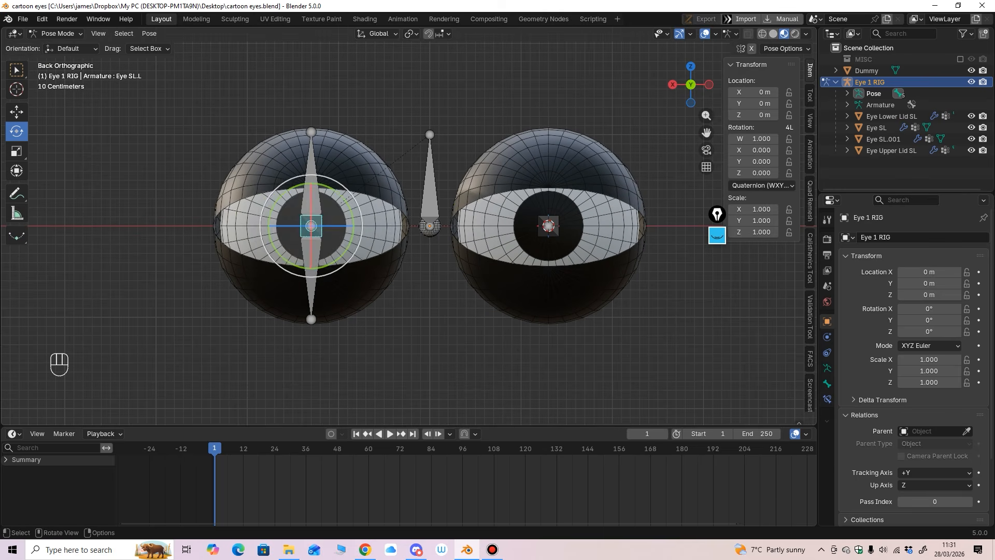
pyautogui.moveTo(325, 215); pyautogui.dragTo(305, 232)
pyautogui.hotkey('ctrl', 'z')
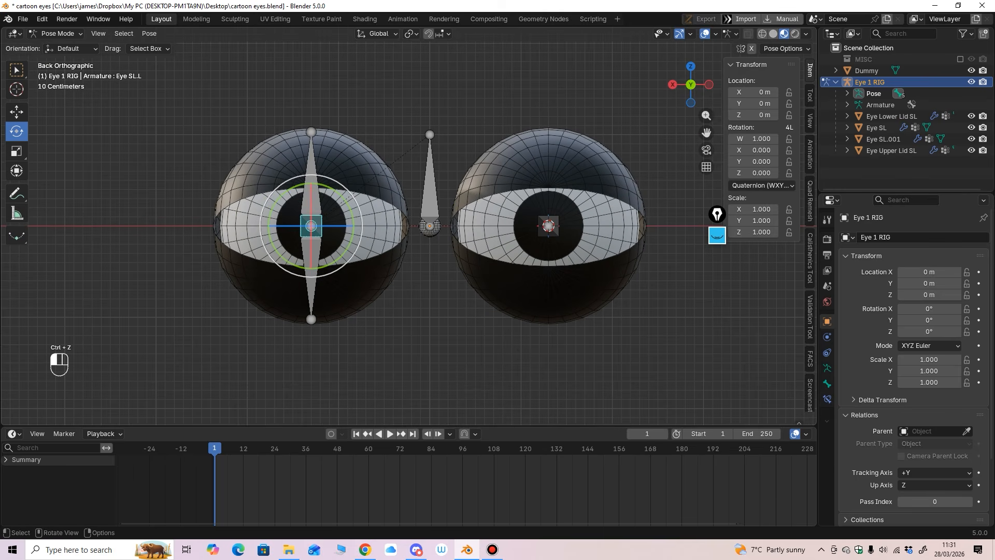
pyautogui.click(560, 233)
pyautogui.moveTo(566, 237)
pyautogui.mouseDown()
pyautogui.moveTo(586, 215)
pyautogui.moveTo(586, 236)
pyautogui.moveTo(563, 260)
pyautogui.moveTo(563, 236)
pyautogui.mouseUp()
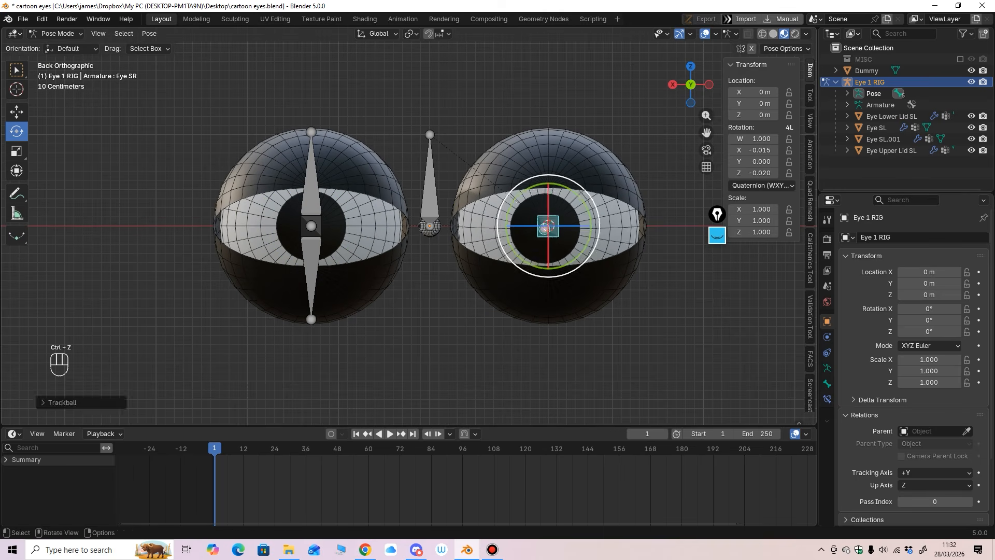
pyautogui.hotkey('ctrl', 'z')
pyautogui.click(316, 233)
pyautogui.moveTo(319, 245); pyautogui.dragTo(295, 245)
pyautogui.hotkey('ctrl', 'z')
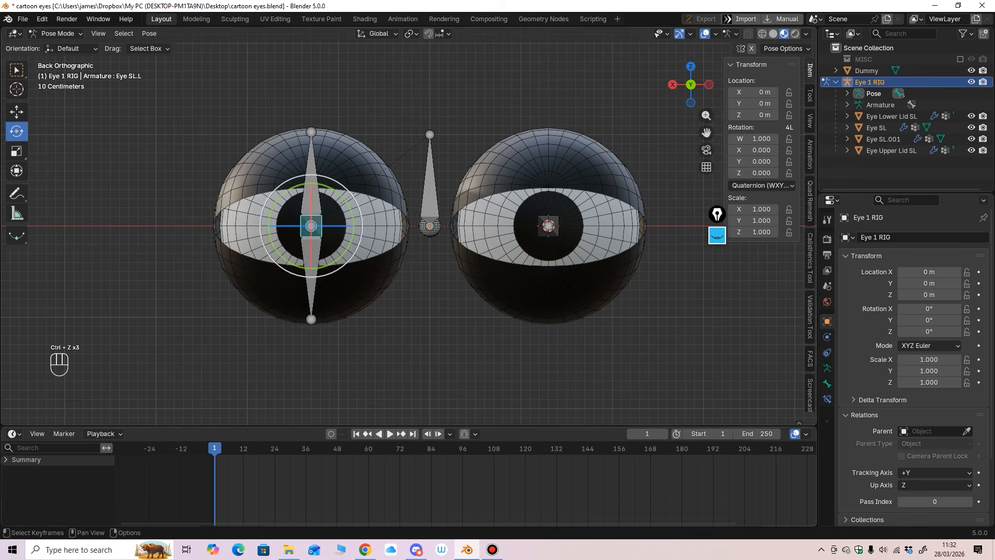
# Duplicate both eyeball bones in Edit Mode from the top view and move the copies about 4.08 m along Y.
pyautogui.scroll(-3, 295, 246)
pyautogui.moveTo(295, 246); pyautogui.dragTo(237, 311, button='middle')
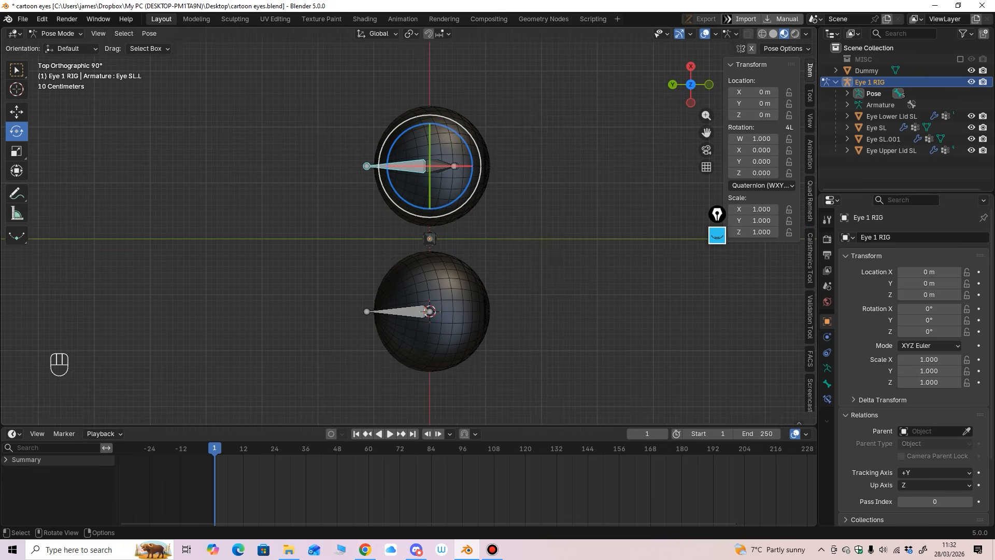
pyautogui.click(56, 33)
pyautogui.click(58, 59)
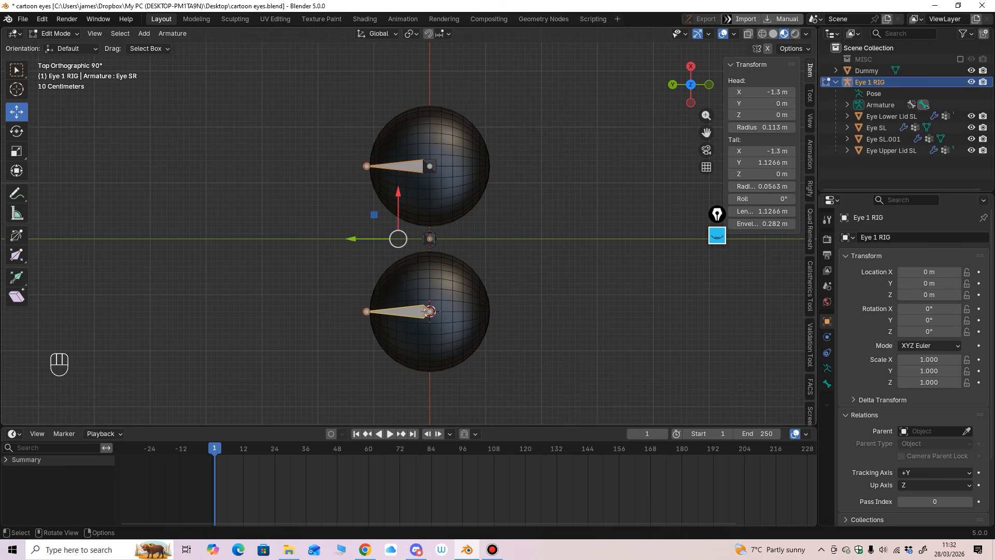
pyautogui.hotkey('shift', 'd')
pyautogui.press('y')
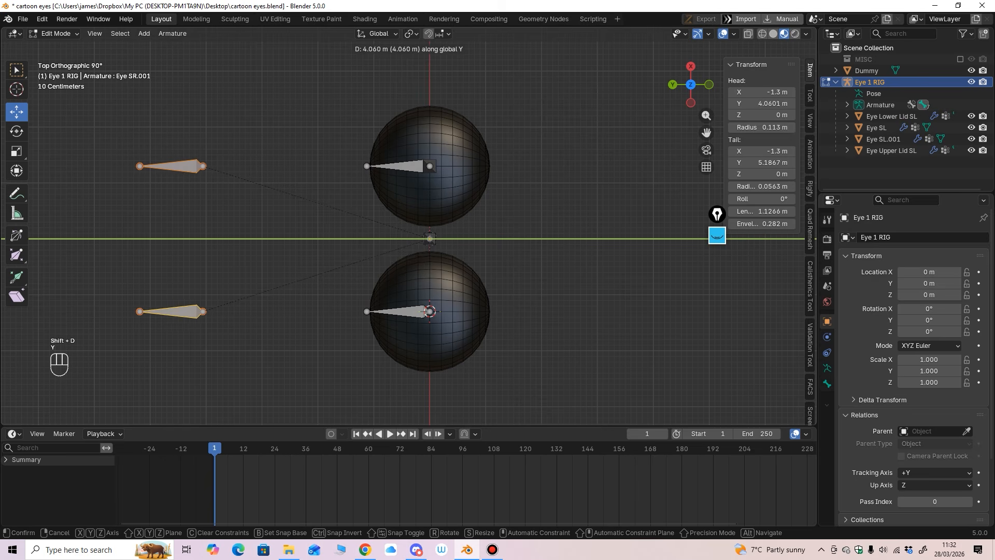
pyautogui.click(207, 248)
pyautogui.keyDown('shift'); pyautogui.moveTo(207, 249); pyautogui.dragTo(334, 228, button='middle'); pyautogui.keyUp('shift')
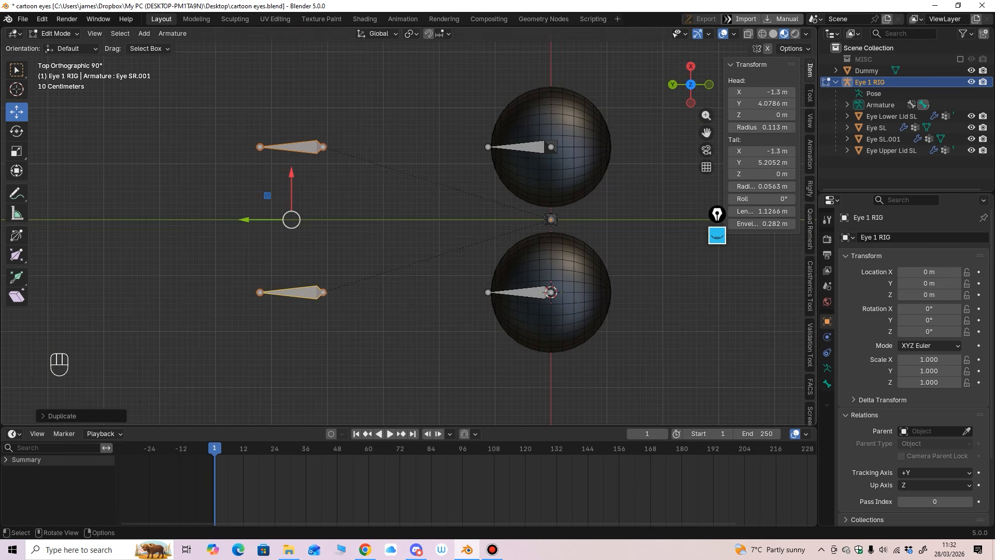
# Try duplicating the Eye SR.001 bone freehand near the centre line, and undo the duplicate.
pyautogui.click(334, 228)
pyautogui.hotkey('shift', 'd')
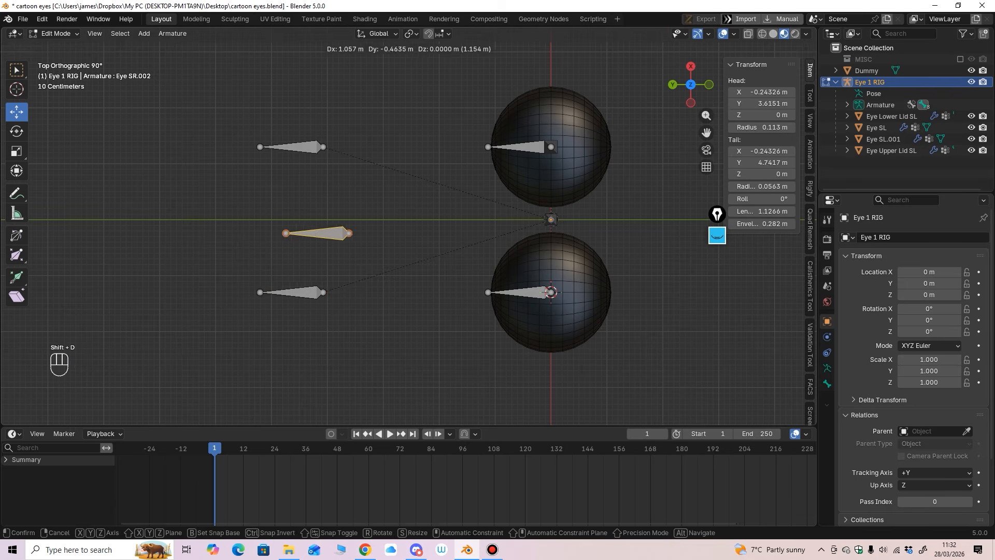
pyautogui.click(322, 223)
pyautogui.keyDown('shift'); pyautogui.moveTo(322, 223); pyautogui.dragTo(371, 250, button='middle'); pyautogui.keyUp('shift')
pyautogui.scroll(2, 372, 250)
pyautogui.hotkey('ctrl', 'z')
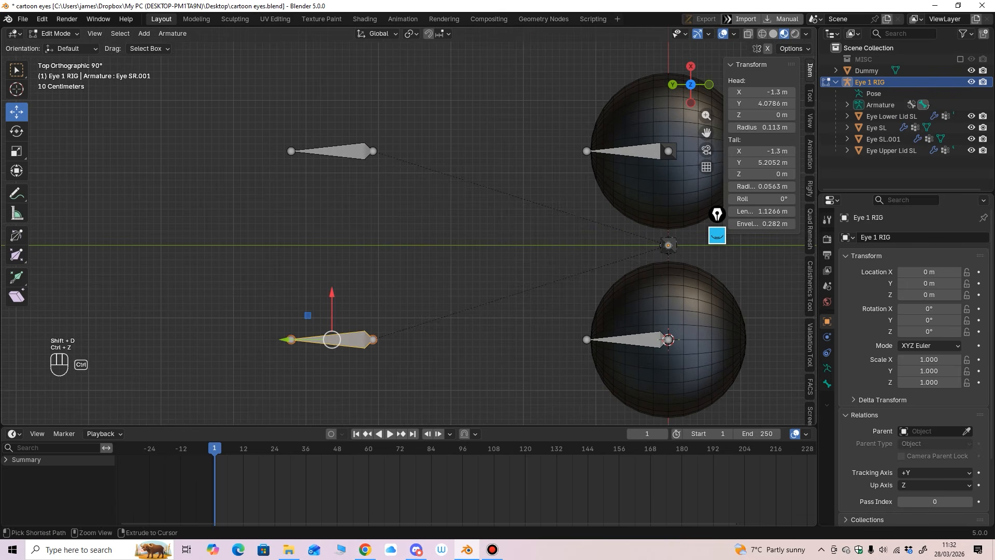
# Duplicate the Eye SR.001 bone along X onto the centre line and set the copy's head X to 0 m.
pyautogui.hotkey('shift', 'd')
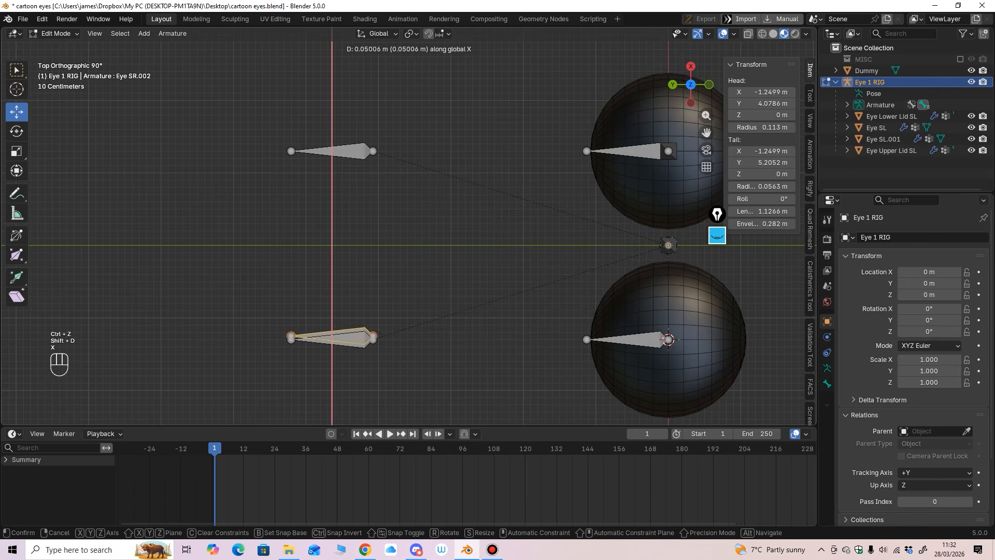
pyautogui.press('x')
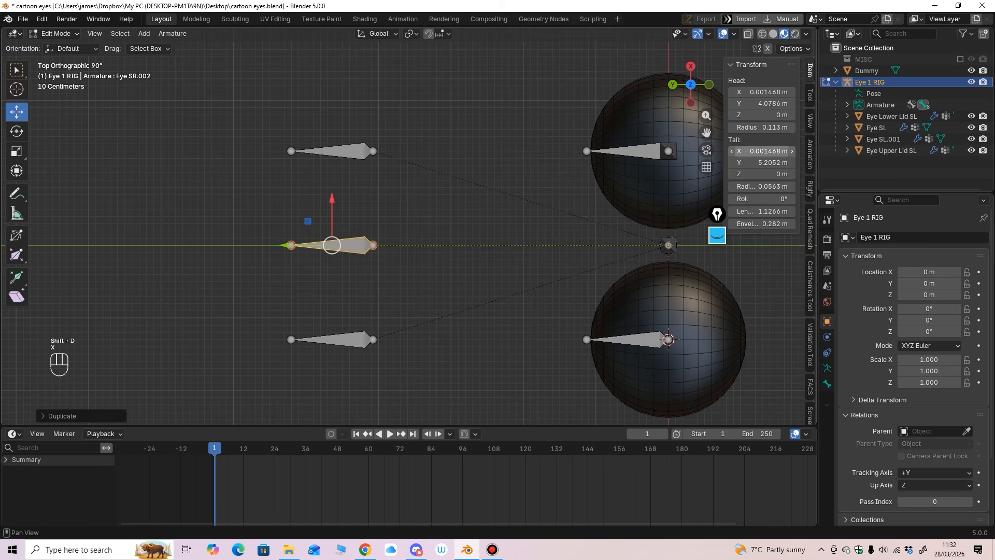
pyautogui.click(761, 152)
pyautogui.write('o')
pyautogui.press('Return')
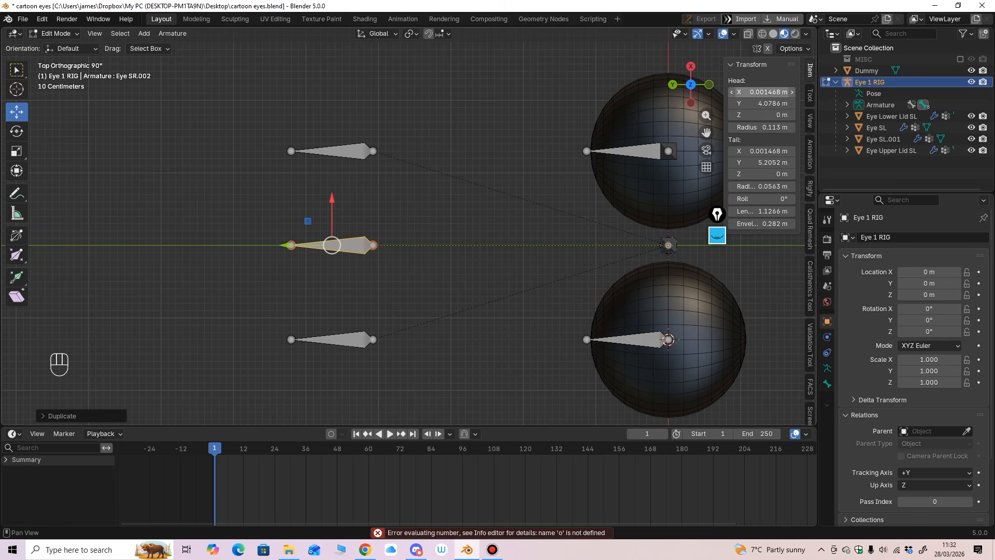
pyautogui.click(761, 93)
pyautogui.write('0')
pyautogui.press('Return')
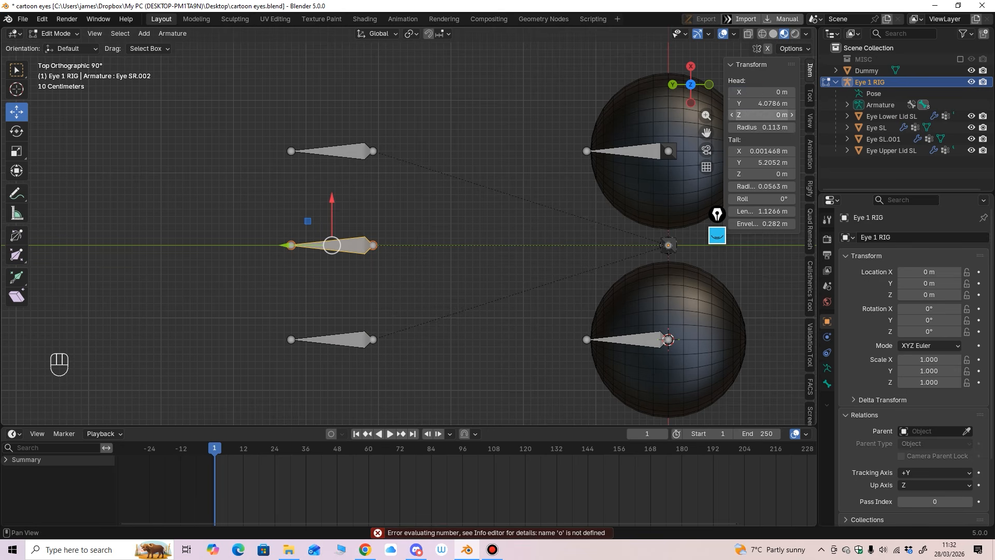
# Annotate the view with an arrow from the eye bone to its copy and a circle labelled Ctrl around the three copies, and clear it.
pyautogui.moveTo(498, 270); pyautogui.dragTo(535, 213, button='middle')
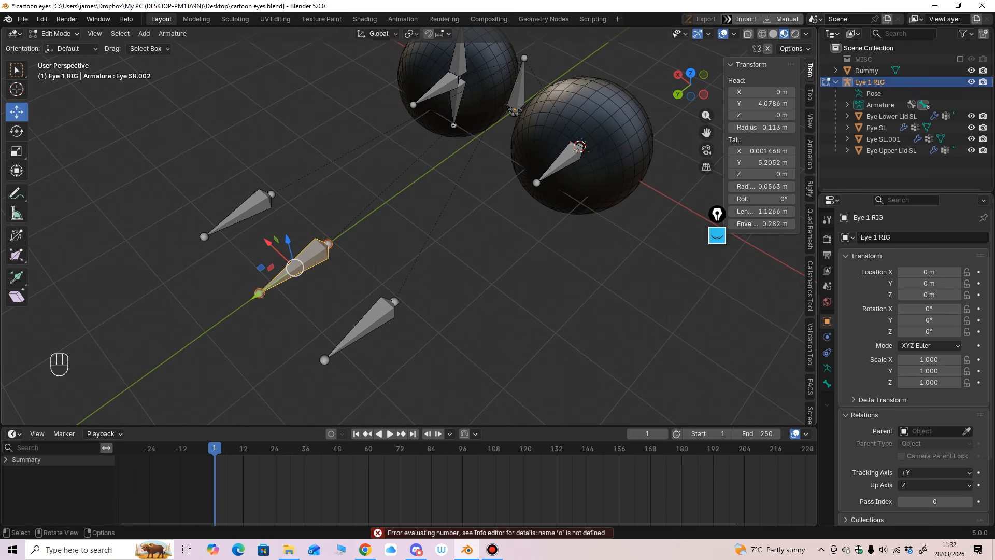
pyautogui.click(717, 236)
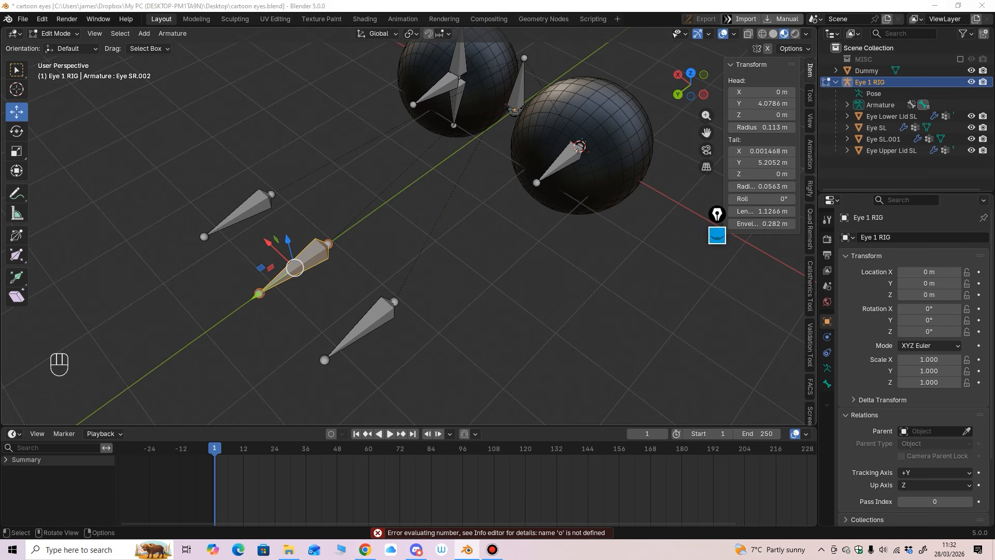
pyautogui.moveTo(717, 213); pyautogui.dragTo(775, 208)
pyautogui.click(775, 277)
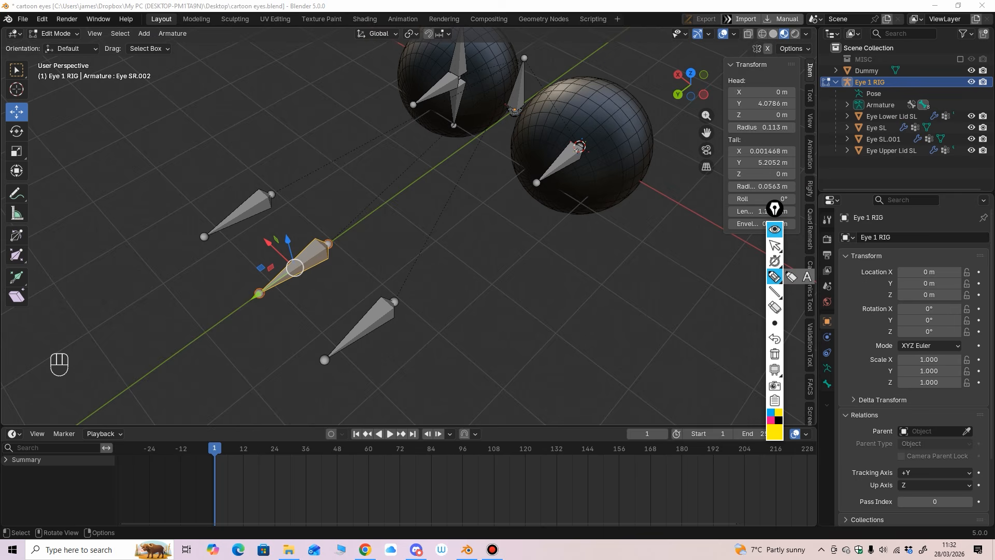
pyautogui.moveTo(534, 190); pyautogui.dragTo(403, 291)
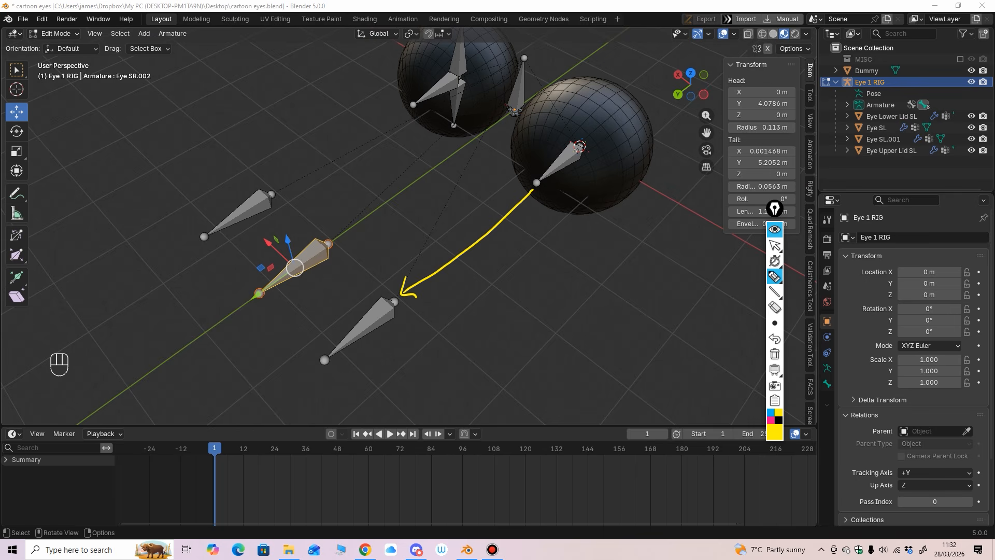
pyautogui.moveTo(213, 213)
pyautogui.mouseDown()
pyautogui.moveTo(384, 322)
pyautogui.moveTo(369, 389)
pyautogui.moveTo(292, 358)
pyautogui.moveTo(374, 394)
pyautogui.mouseUp()
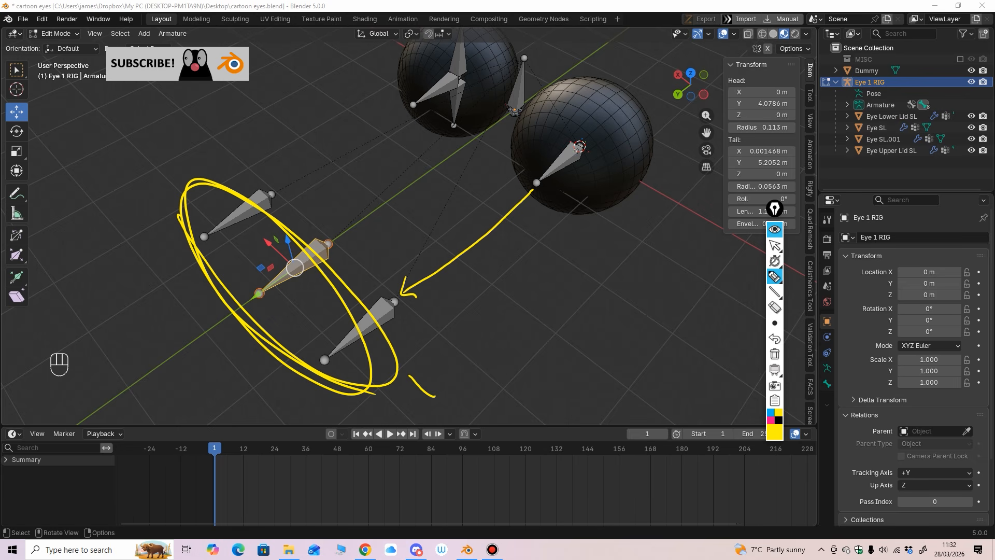
pyautogui.moveTo(245, 240)
pyautogui.mouseDown()
pyautogui.moveTo(240, 263)
pyautogui.moveTo(282, 275)
pyautogui.mouseUp()
pyautogui.moveTo(282, 272); pyautogui.dragTo(295, 303)
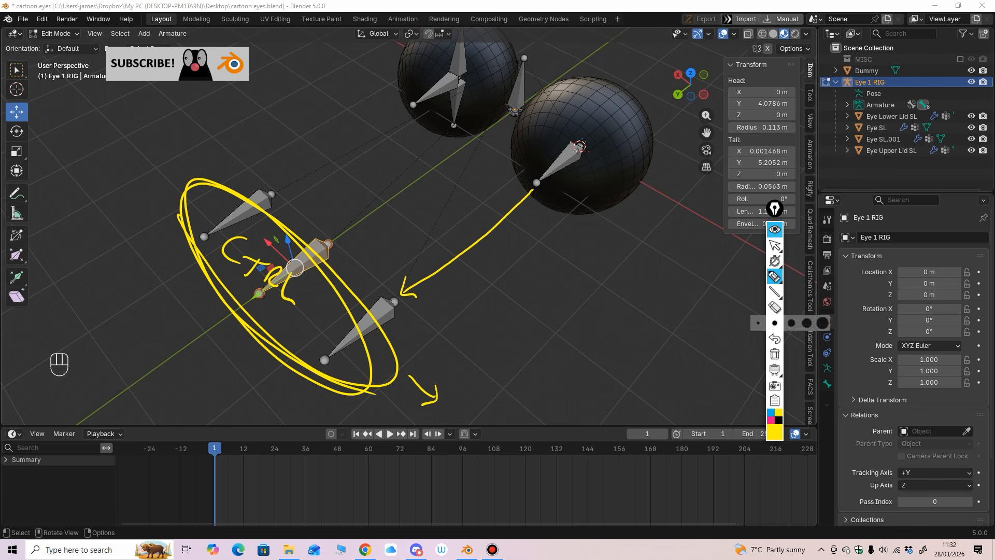
pyautogui.click(775, 354)
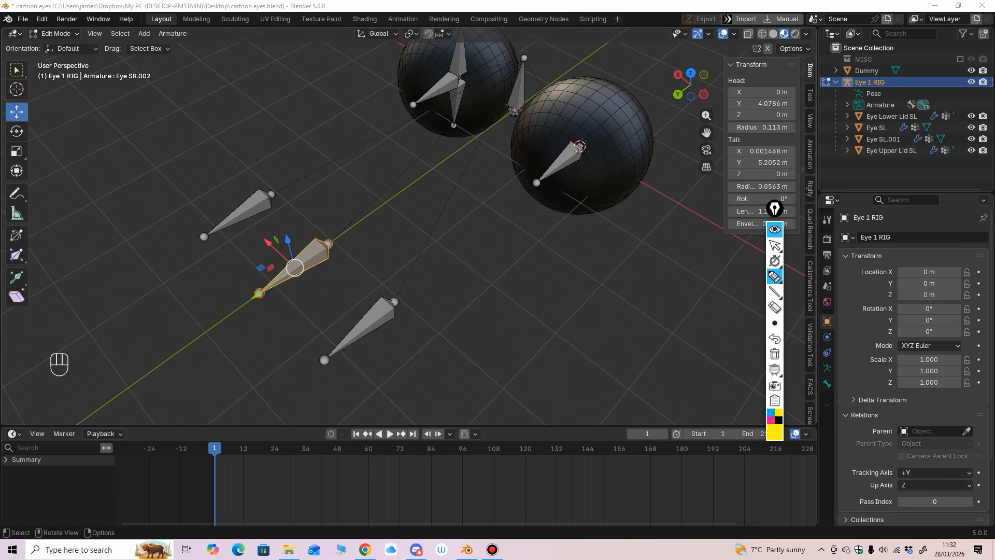
pyautogui.click(775, 245)
# Rename the front bone Eye SR.001 as Eye SR CTRL and select its mirrored counterpart, Eye SL.L.001.
pyautogui.moveTo(466, 290); pyautogui.dragTo(440, 274, button='middle')
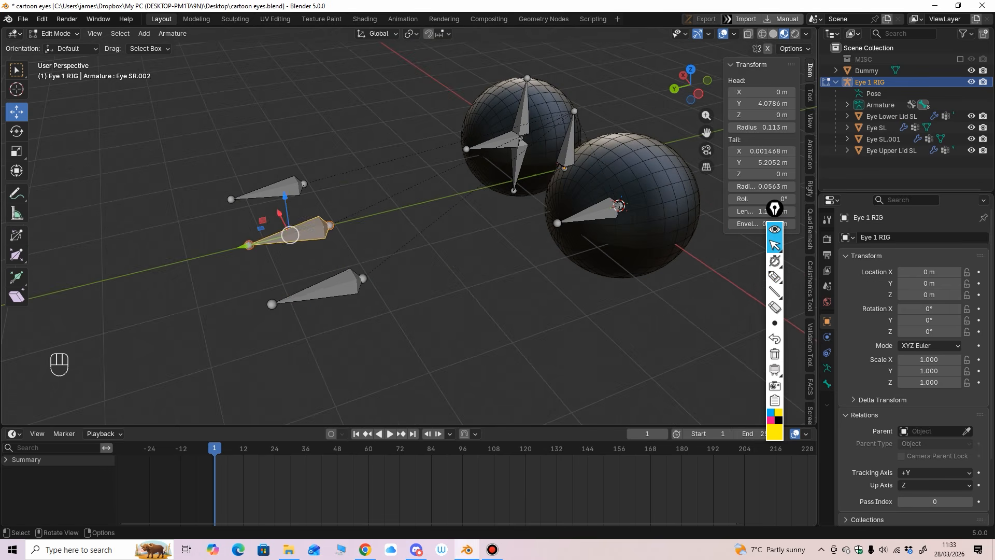
pyautogui.click(322, 289)
pyautogui.moveTo(322, 289); pyautogui.dragTo(367, 334, button='middle')
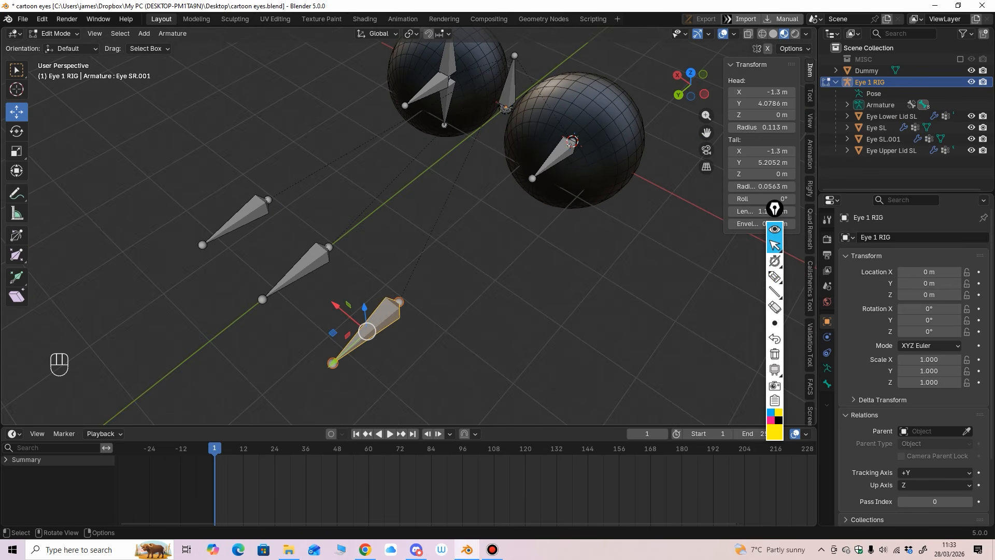
pyautogui.press('F2')
pyautogui.press('End')
pyautogui.hotkey('shift', 'Left')
pyautogui.hotkey('shift', 'Left')
pyautogui.hotkey('shift', 'Left')
pyautogui.hotkey('shift', 'Left')
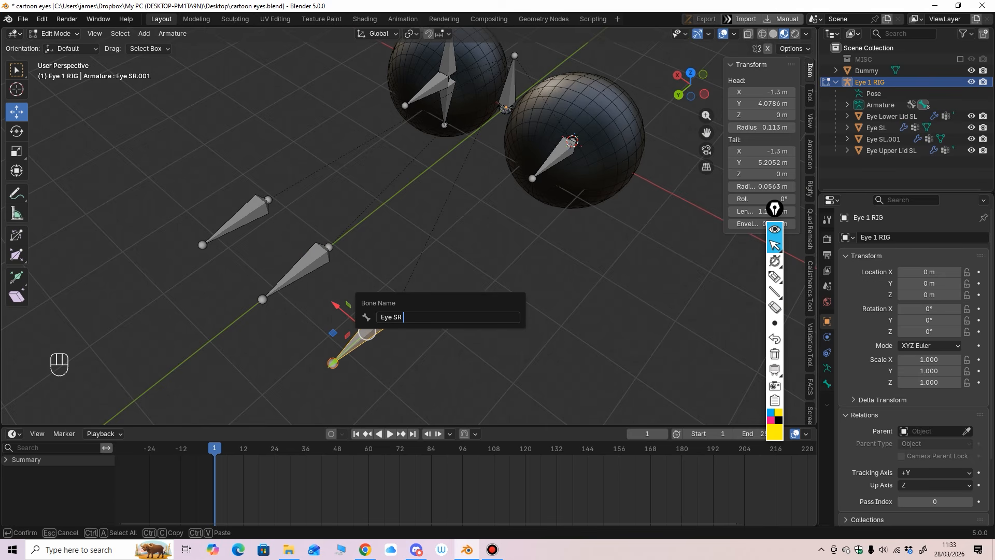
pyautogui.write('CTRL')
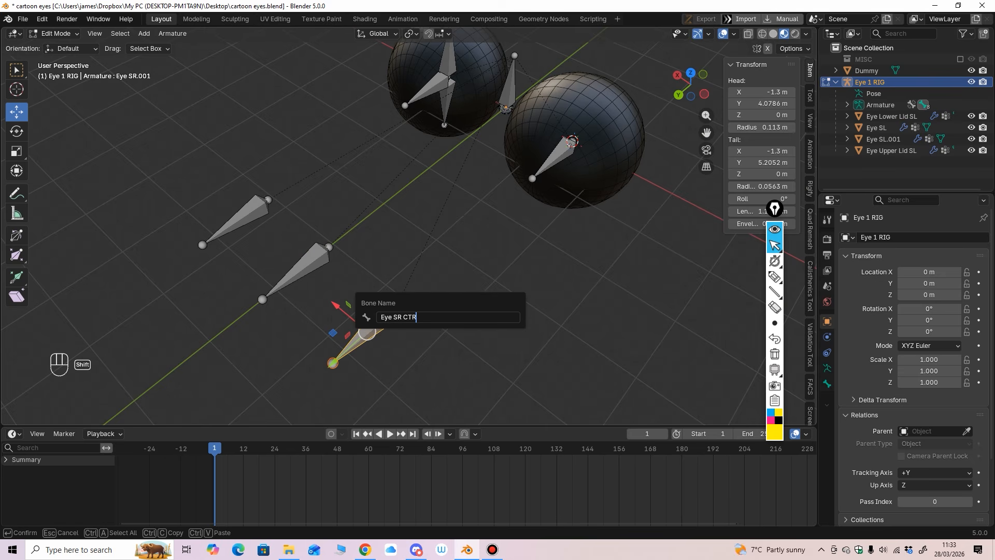
pyautogui.press('Return')
pyautogui.hotkey('ctrl', 'shift', 'm')
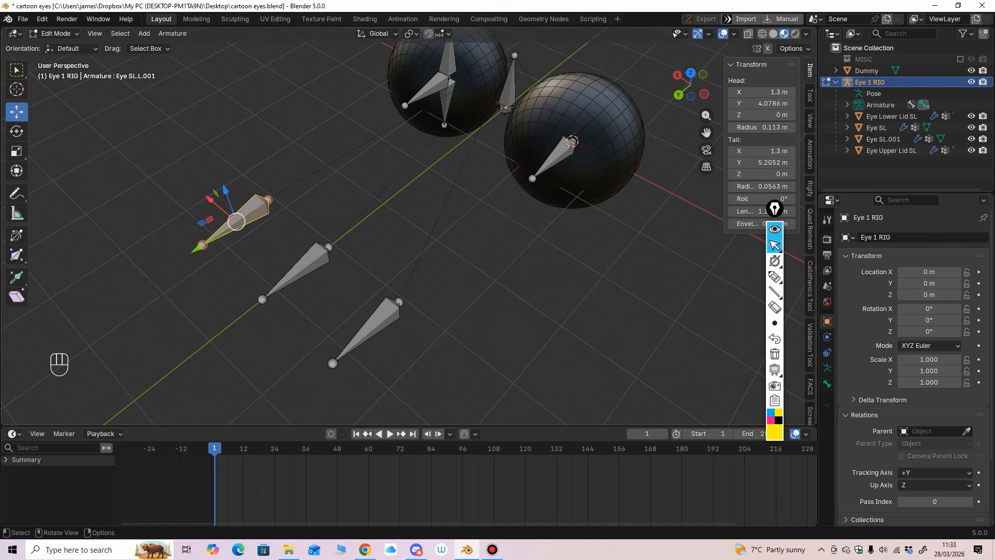
# Rename the selected front bone Eye SL.L.001 as Eye SL CTRL.
pyautogui.press('F2')
pyautogui.hotkey('shift', 'Left')
pyautogui.hotkey('shift', 'Left')
pyautogui.hotkey('shift', 'Left')
pyautogui.hotkey('shift', 'Left')
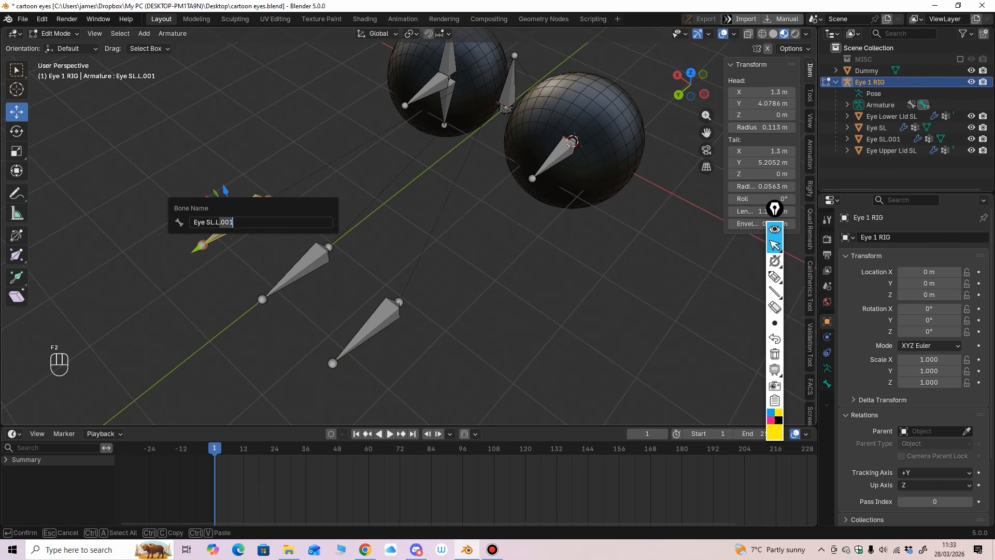
pyautogui.press('BackSpace')
pyautogui.press('BackSpace')
pyautogui.press('BackSpace')
pyautogui.write('CTRL')
pyautogui.press('Return')
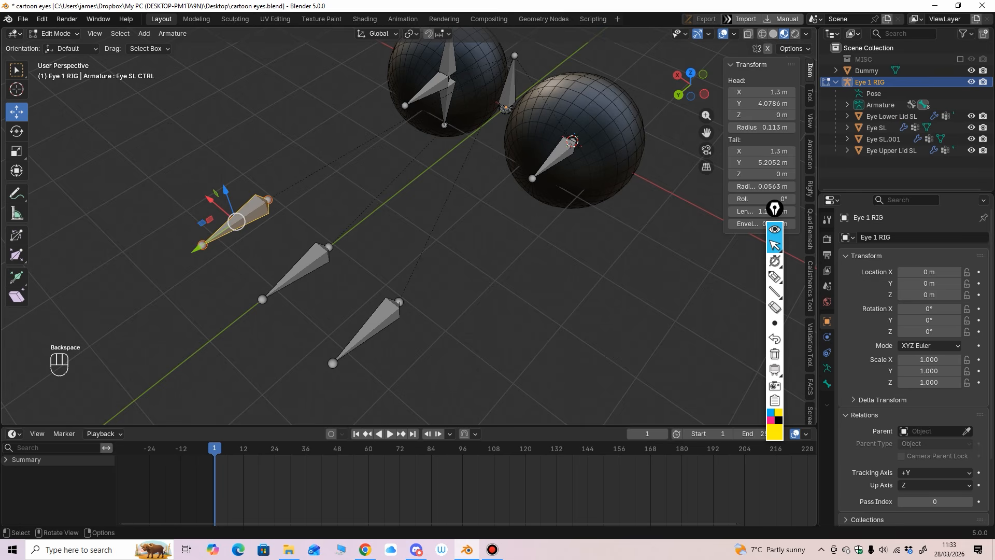
# Rename the middle front bone on the centre line as Eye Master CTRL.
pyautogui.moveTo(323, 261); pyautogui.dragTo(314, 259, button='middle')
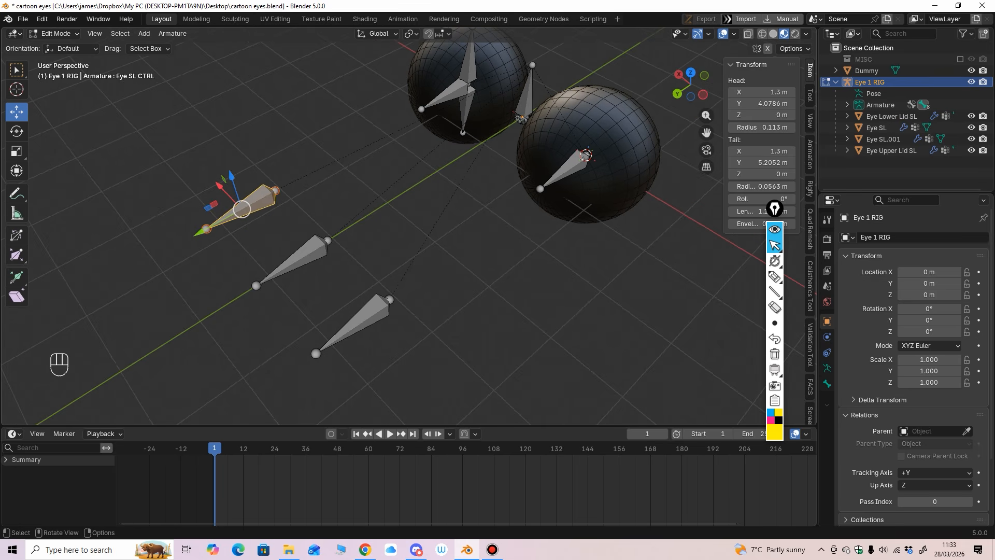
pyautogui.click(310, 255)
pyautogui.press('F2')
pyautogui.click(307, 272)
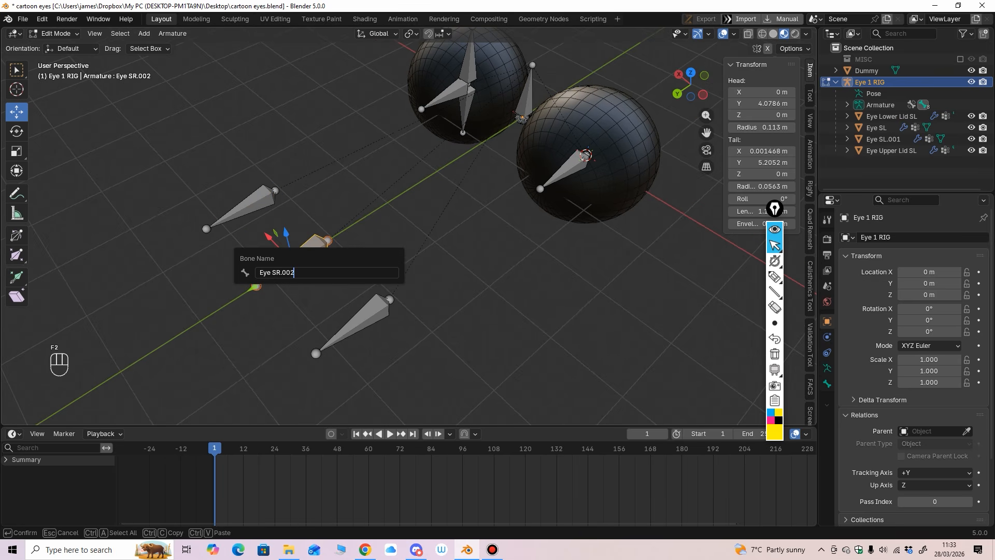
pyautogui.moveTo(306, 273); pyautogui.dragTo(273, 273)
pyautogui.write('Master CTRL')
pyautogui.press('Return')
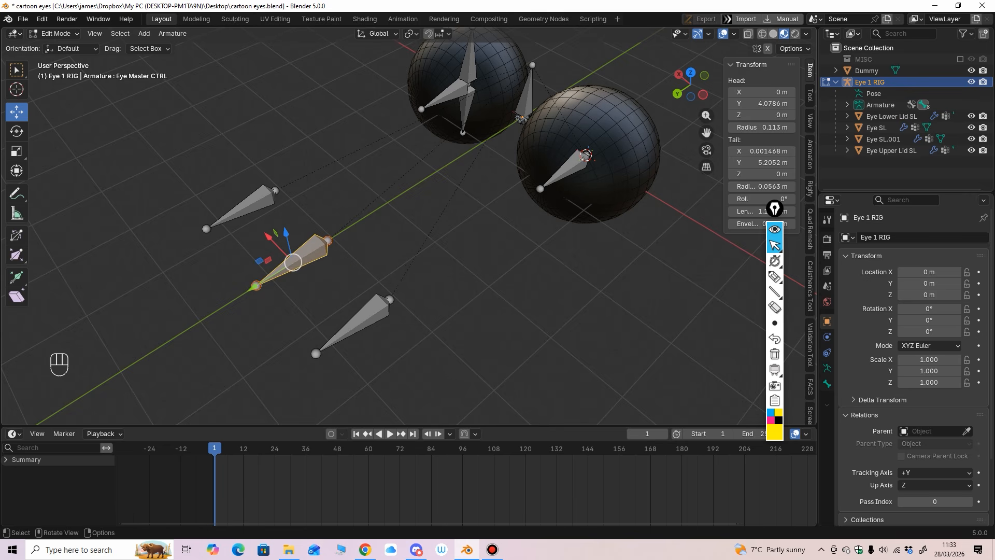
# Select all three front control bones and clear their parent.
pyautogui.moveTo(363, 233); pyautogui.dragTo(511, 249, button='middle')
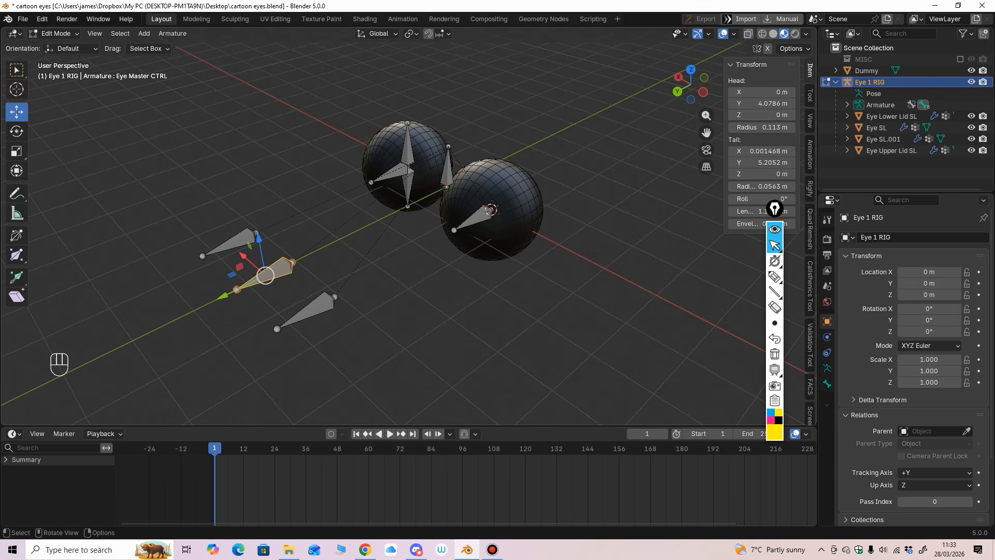
pyautogui.moveTo(311, 296); pyautogui.dragTo(327, 316, button='middle')
pyautogui.keyDown('shift'); pyautogui.click(326, 328); pyautogui.keyUp('shift')
pyautogui.keyDown('shift'); pyautogui.click(232, 250); pyautogui.keyUp('shift')
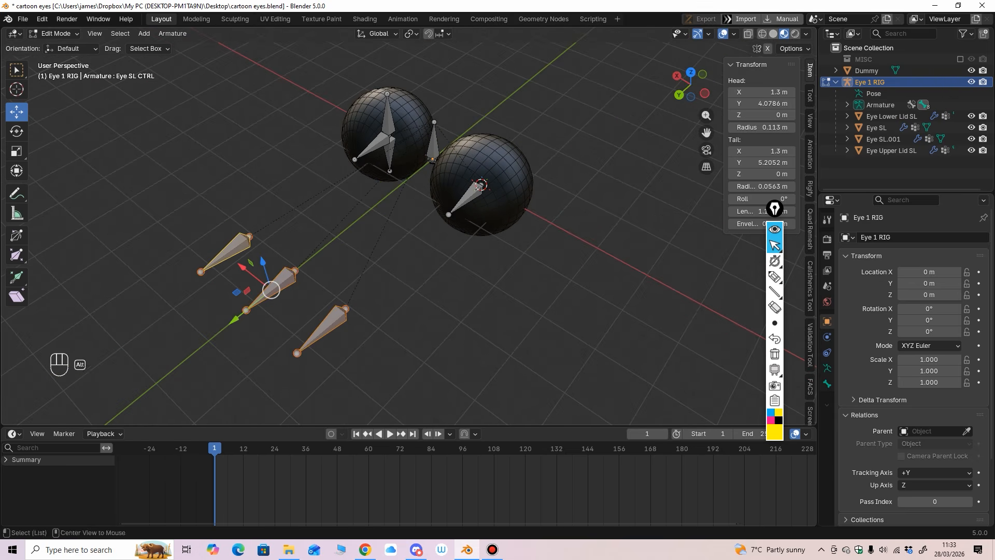
pyautogui.hotkey('alt', 'p')
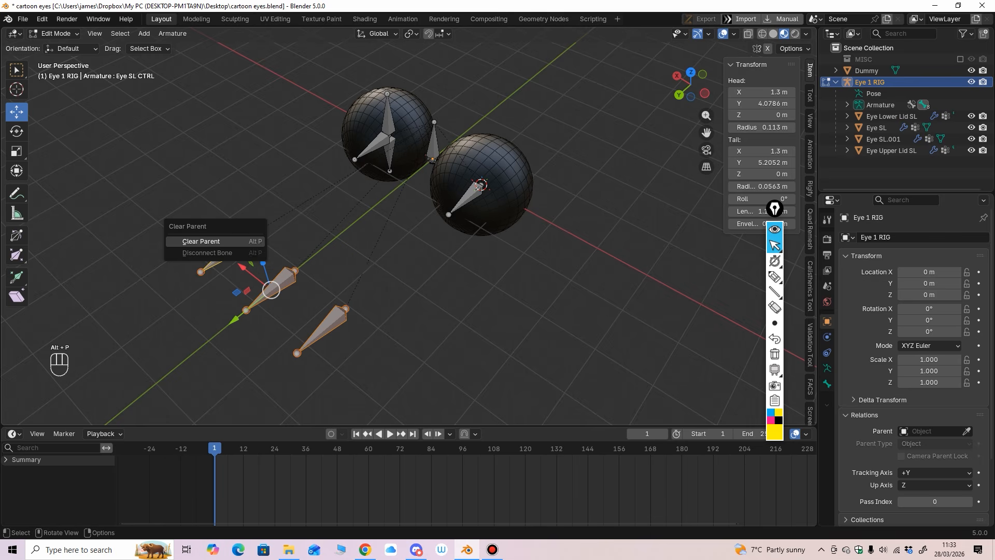
pyautogui.click(231, 241)
pyautogui.moveTo(231, 241)
pyautogui.mouseDown(button='middle')
pyautogui.moveTo(259, 250)
pyautogui.moveTo(243, 247)
pyautogui.mouseUp(button='middle')
# Leave Edit Mode and switch the Eye 1 RIG armature to Pose Mode.
pyautogui.click(54, 34)
pyautogui.click(62, 46)
pyautogui.scroll(1, 260, 250)
pyautogui.click(248, 270)
pyautogui.click(182, 333)
pyautogui.click(55, 33)
pyautogui.click(57, 60)
pyautogui.keyDown('shift'); pyautogui.moveTo(244, 290); pyautogui.dragTo(274, 265, button='middle'); pyautogui.keyUp('shift')
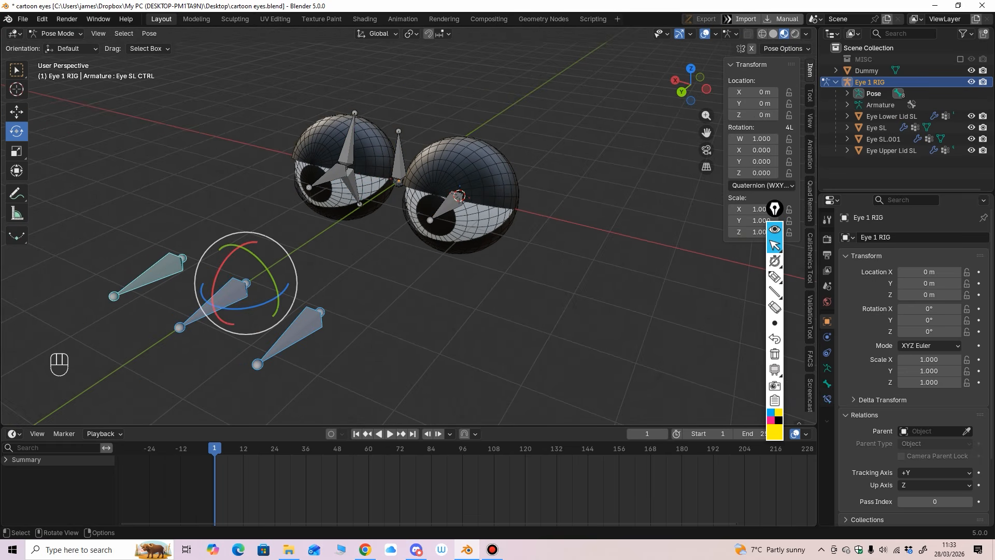
# Add a Damped Track bone constraint to the Eye SR bone inside the eyeball, moving the collapsed annotation toolbar clear of the transform values.
pyautogui.click(445, 207)
pyautogui.moveTo(444, 218)
pyautogui.mouseDown(button='middle')
pyautogui.moveTo(413, 219)
pyautogui.moveTo(438, 216)
pyautogui.mouseUp(button='middle')
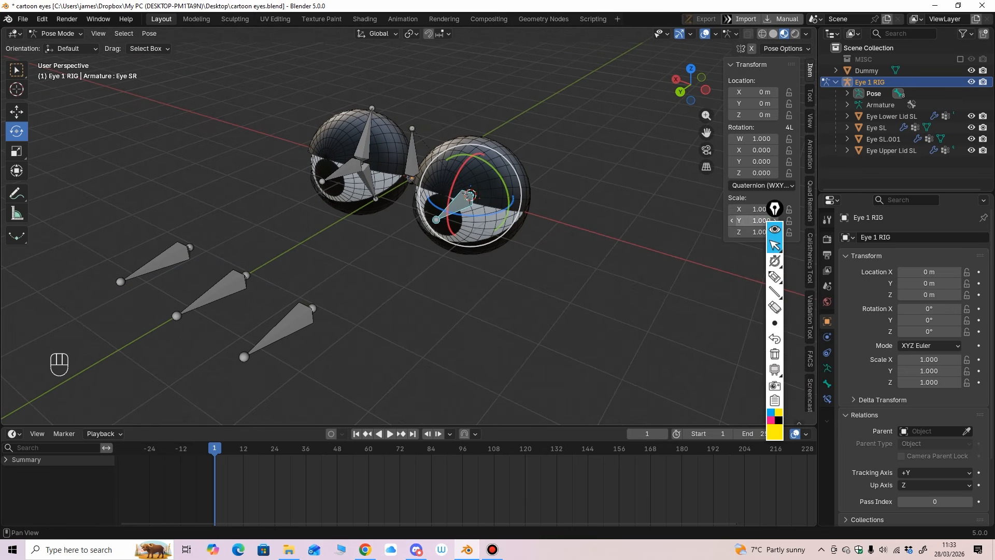
pyautogui.click(775, 229)
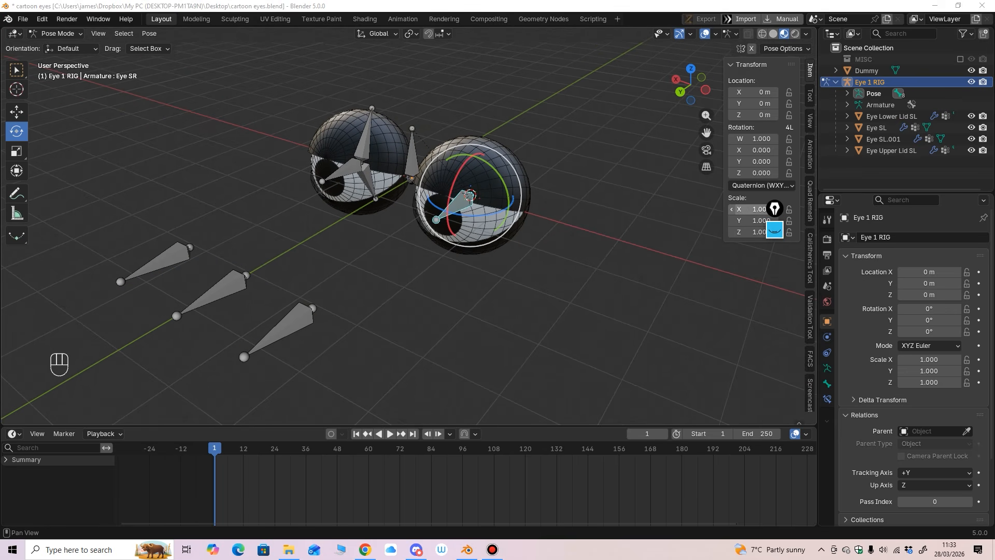
pyautogui.moveTo(775, 209)
pyautogui.mouseDown()
pyautogui.moveTo(727, 267)
pyautogui.moveTo(698, 217)
pyautogui.mouseUp()
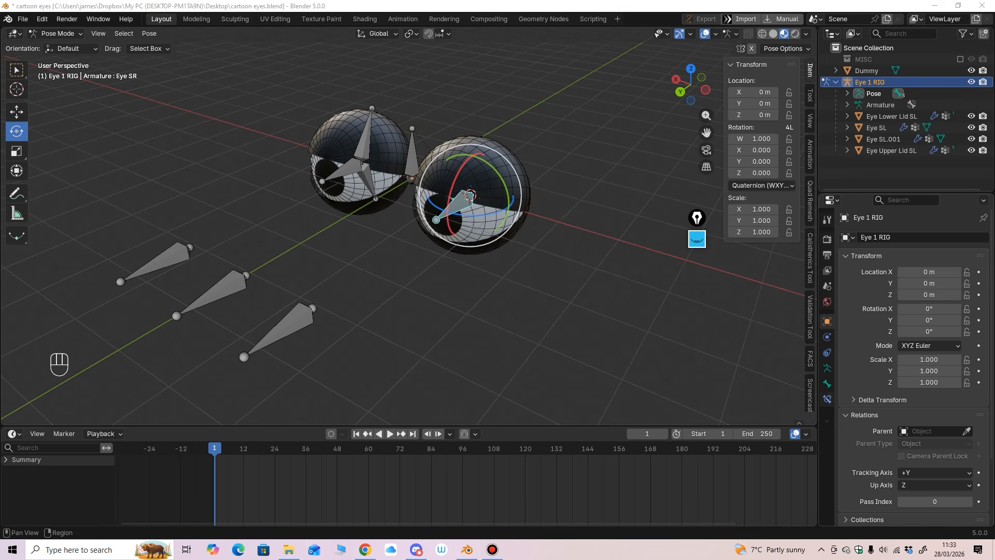
pyautogui.click(827, 400)
pyautogui.click(881, 237)
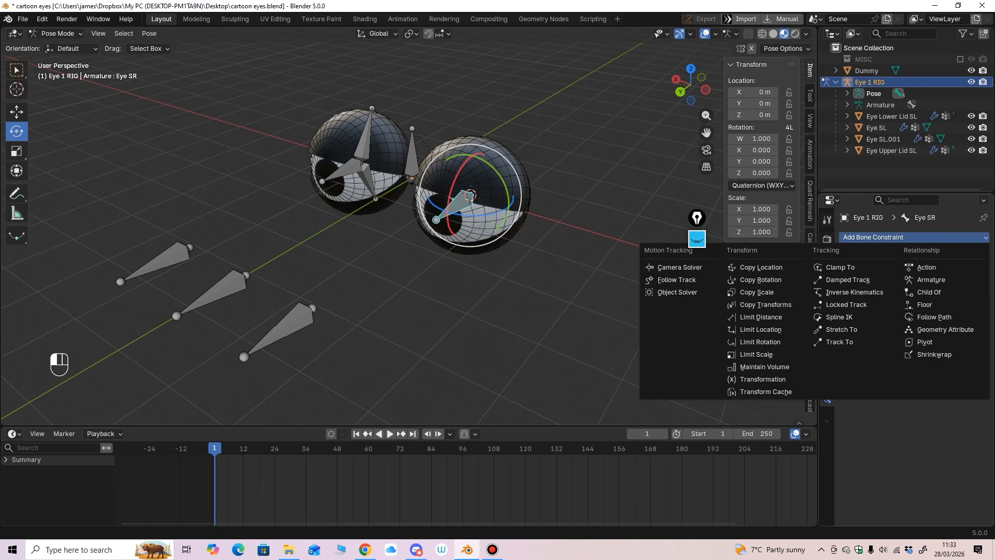
pyautogui.click(849, 280)
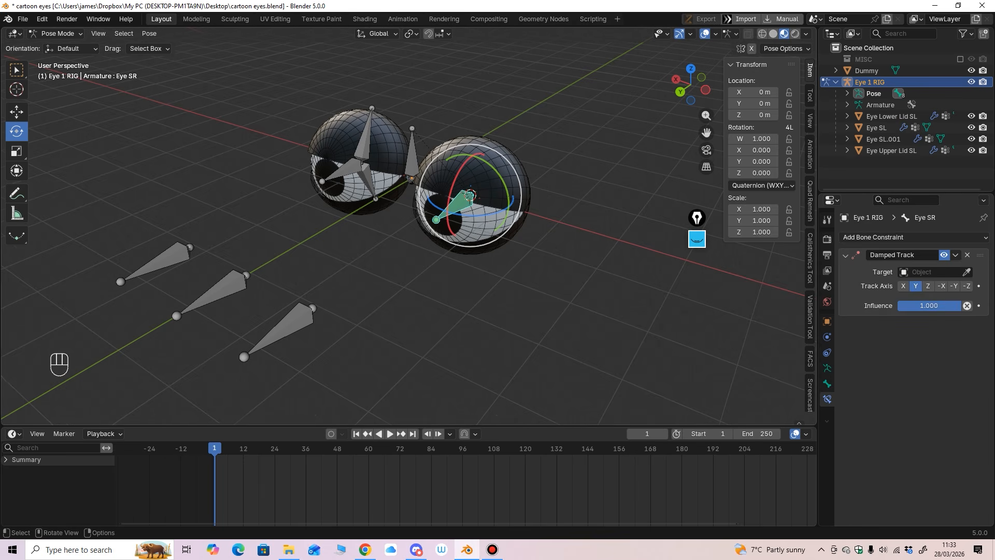
# Annotate the Eye SR bone with an outline, an arrow from its front control bone and a handwritten constraint label, and clear the annotations.
pyautogui.scroll(4, 493, 171)
pyautogui.moveTo(487, 172)
pyautogui.mouseDown(button='middle')
pyautogui.moveTo(487, 182)
pyautogui.moveTo(500, 164)
pyautogui.mouseUp(button='middle')
pyautogui.scroll(-2, 493, 171)
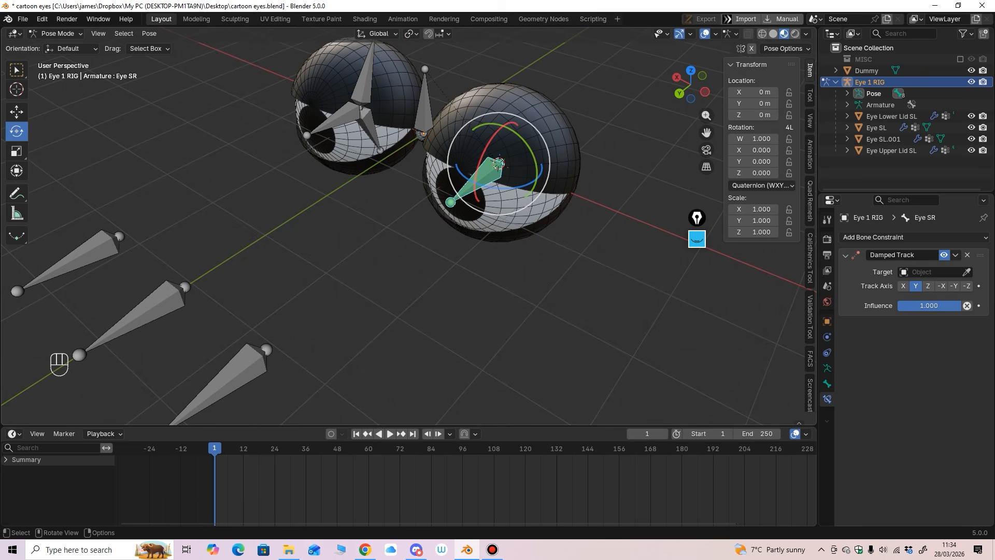
pyautogui.click(698, 239)
pyautogui.click(697, 286)
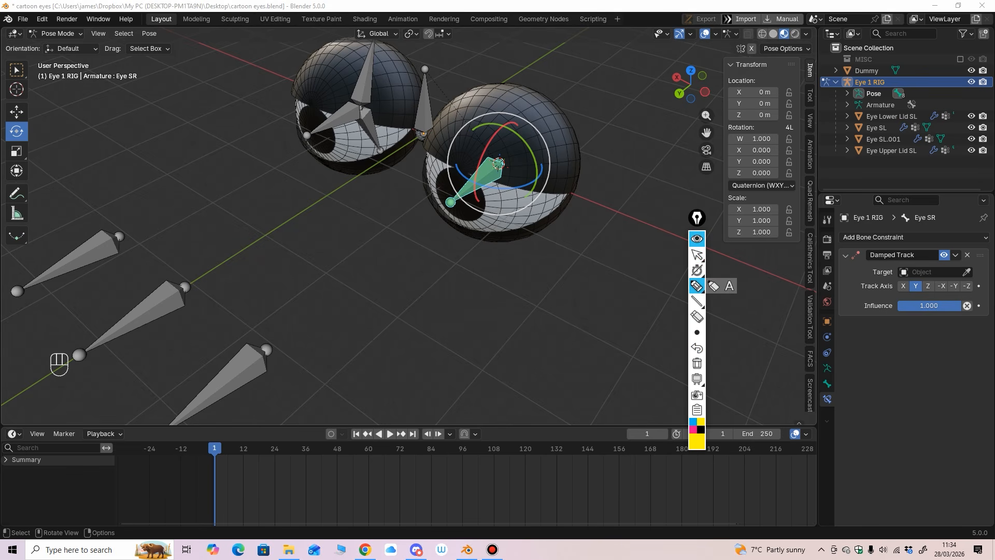
pyautogui.moveTo(507, 173)
pyautogui.mouseDown()
pyautogui.moveTo(450, 202)
pyautogui.moveTo(499, 163)
pyautogui.mouseUp()
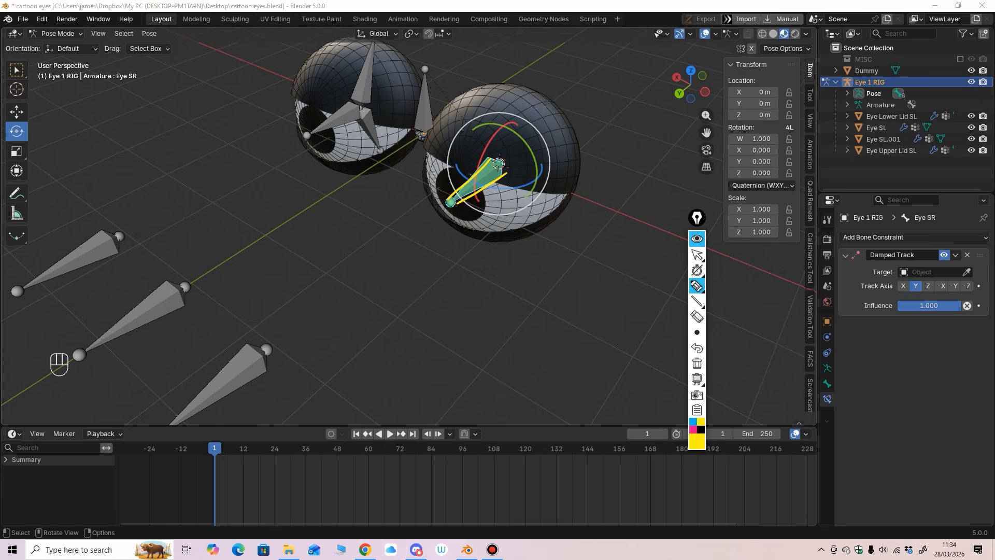
pyautogui.moveTo(284, 339)
pyautogui.mouseDown()
pyautogui.moveTo(412, 233)
pyautogui.moveTo(429, 237)
pyautogui.mouseUp()
pyautogui.moveTo(402, 225); pyautogui.dragTo(436, 220)
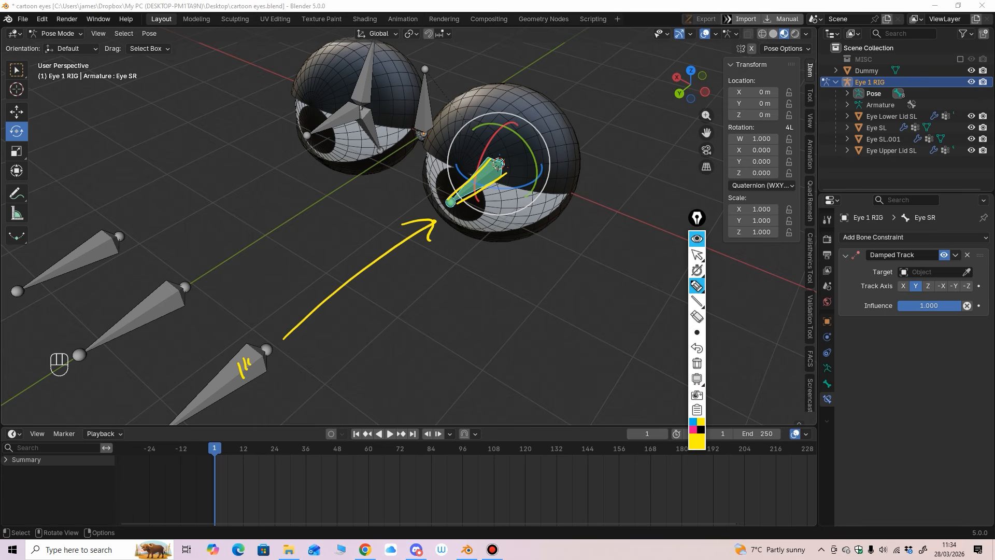
pyautogui.moveTo(255, 379); pyautogui.dragTo(287, 396)
pyautogui.click(280, 382)
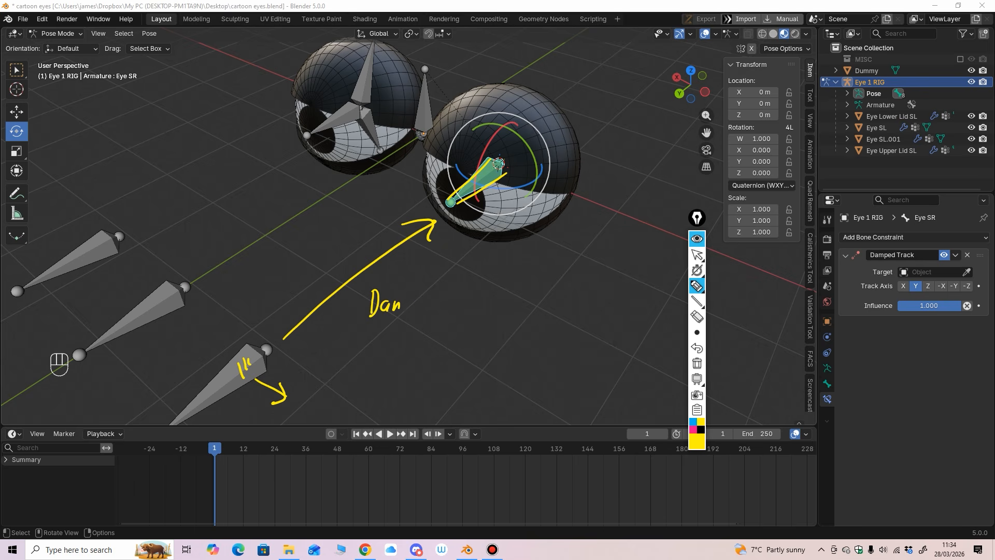
pyautogui.moveTo(382, 342); pyautogui.dragTo(382, 355)
pyautogui.moveTo(371, 339); pyautogui.dragTo(398, 335)
pyautogui.moveTo(402, 344)
pyautogui.mouseDown()
pyautogui.moveTo(397, 356)
pyautogui.moveTo(420, 354)
pyautogui.mouseUp()
pyautogui.moveTo(425, 332); pyautogui.dragTo(425, 355)
pyautogui.moveTo(433, 341); pyautogui.dragTo(435, 353)
pyautogui.click(697, 363)
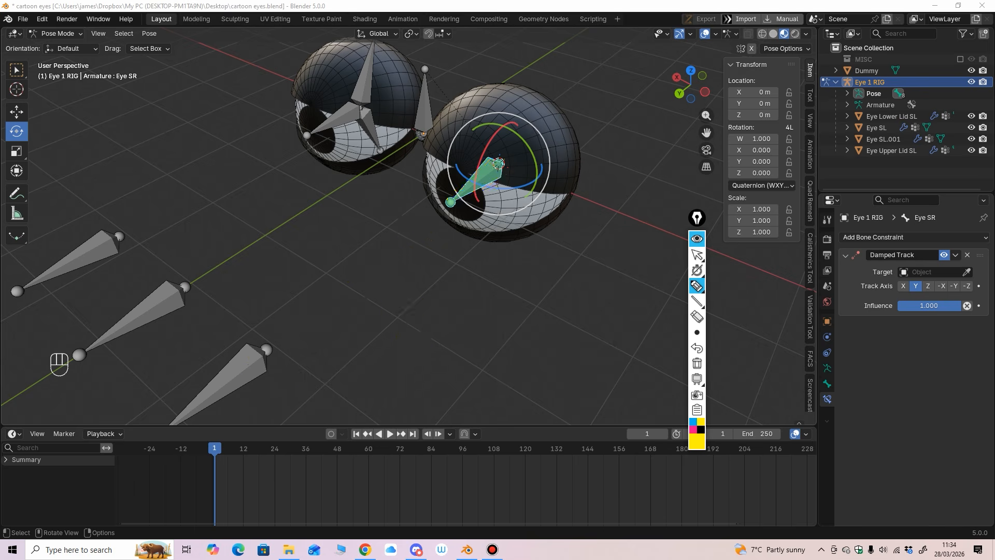
pyautogui.click(697, 255)
# Start sampling a target object for the Eye SR bone's Damped Track constraint with the eyedropper.
pyautogui.moveTo(549, 290); pyautogui.dragTo(524, 331, button='middle')
pyautogui.scroll(-2, 544, 269)
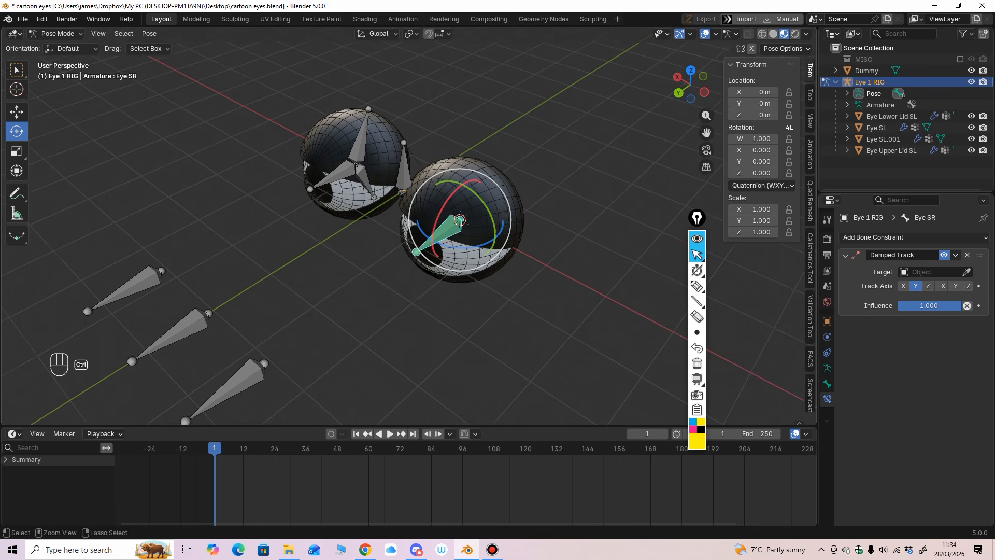
pyautogui.scroll(2, 524, 330)
pyautogui.click(967, 272)
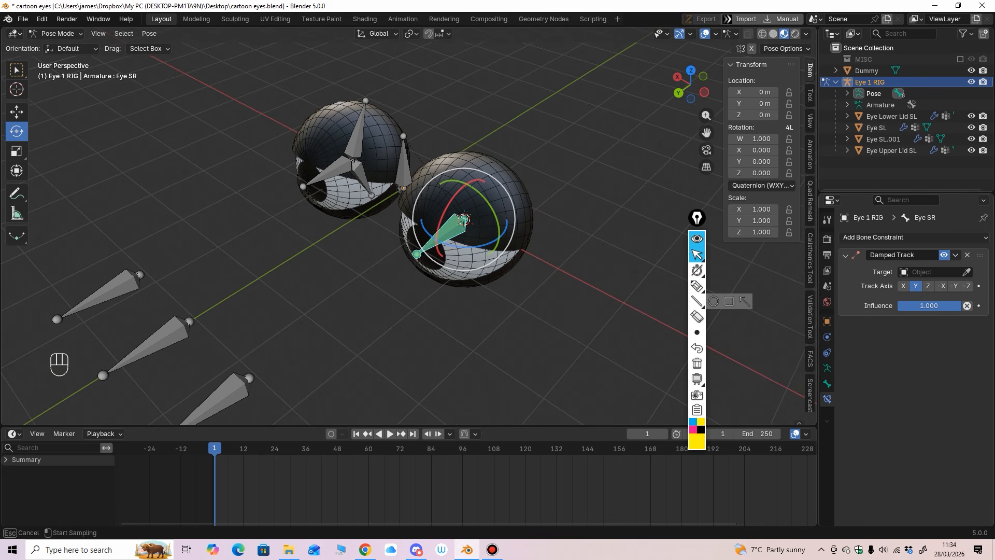
# Set the Eye SR bone's Damped Track target to Eye 1 RIG and its bone to Eye SR CTRL.
pyautogui.click(405, 138)
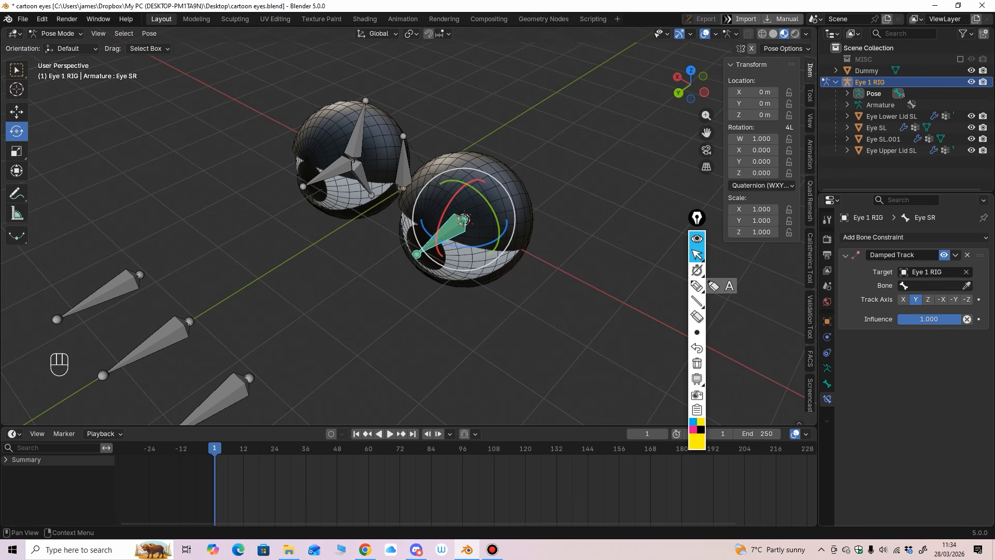
pyautogui.click(967, 285)
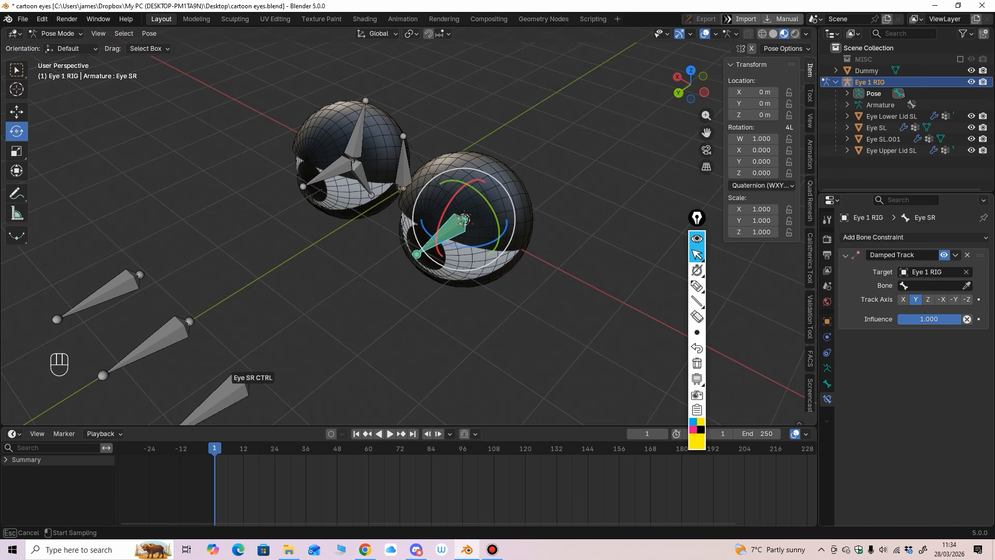
pyautogui.click(234, 392)
pyautogui.scroll(-2, 275, 337)
pyautogui.keyDown('shift'); pyautogui.moveTo(275, 337); pyautogui.dragTo(322, 303, button='middle'); pyautogui.keyUp('shift')
pyautogui.scroll(1, 322, 303)
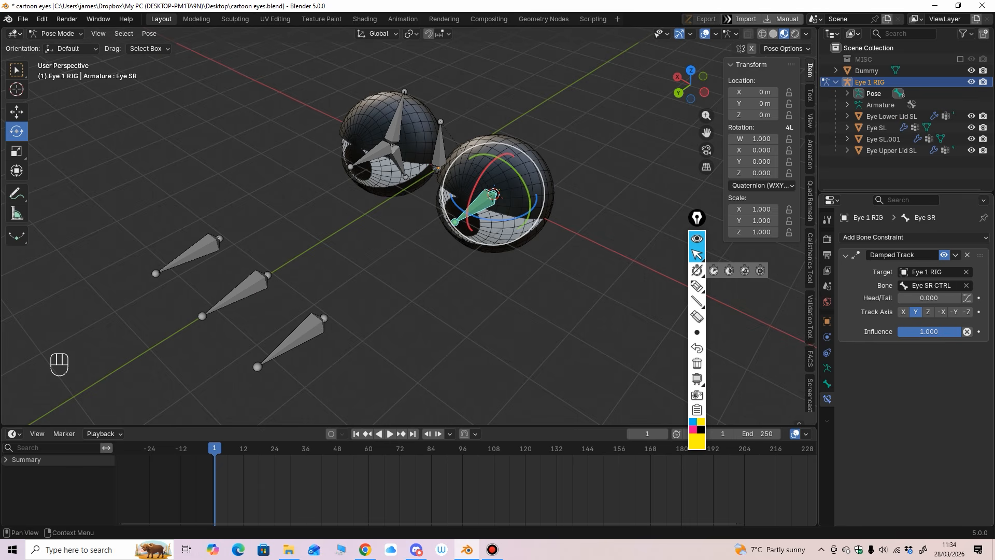
# Draw annotation arrows from the constraint's target and bone entries to the matching bones, and clear the drawings.
pyautogui.click(697, 286)
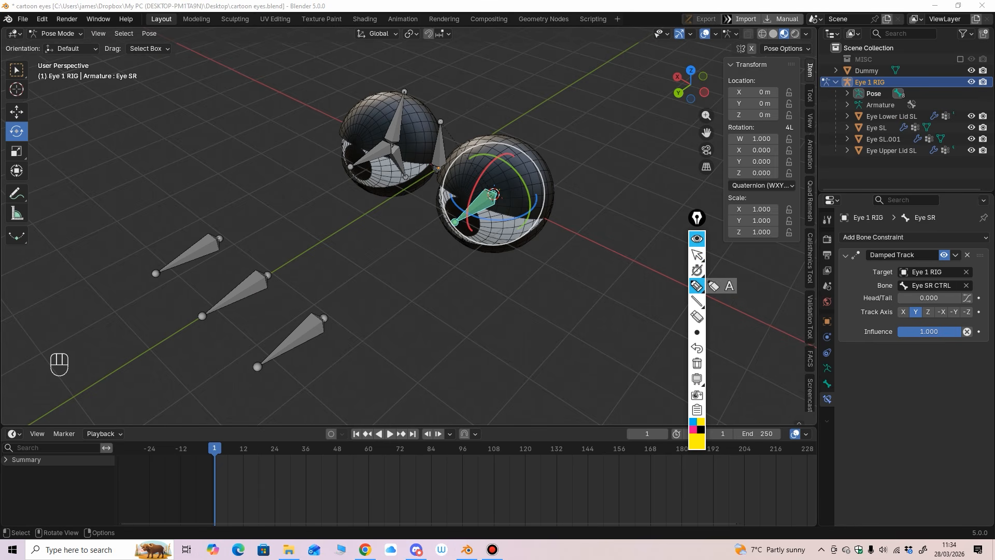
pyautogui.moveTo(874, 272)
pyautogui.mouseDown()
pyautogui.moveTo(615, 154)
pyautogui.moveTo(454, 112)
pyautogui.mouseUp()
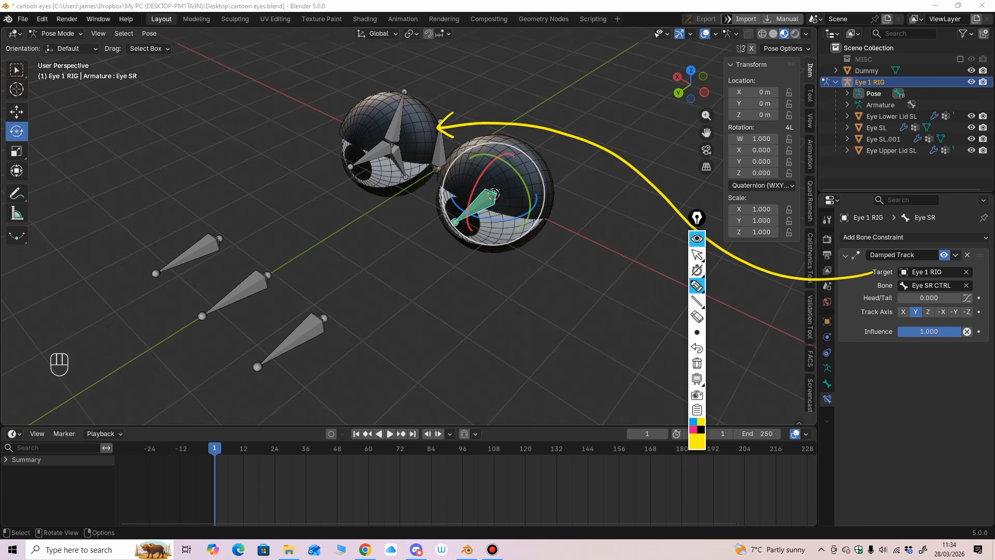
pyautogui.moveTo(876, 286); pyautogui.dragTo(316, 340)
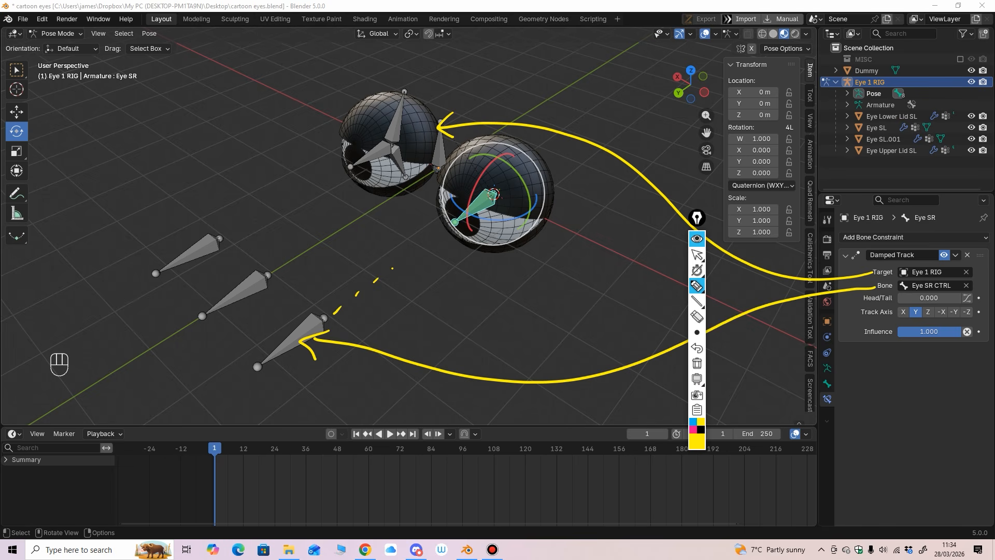
pyautogui.click(697, 363)
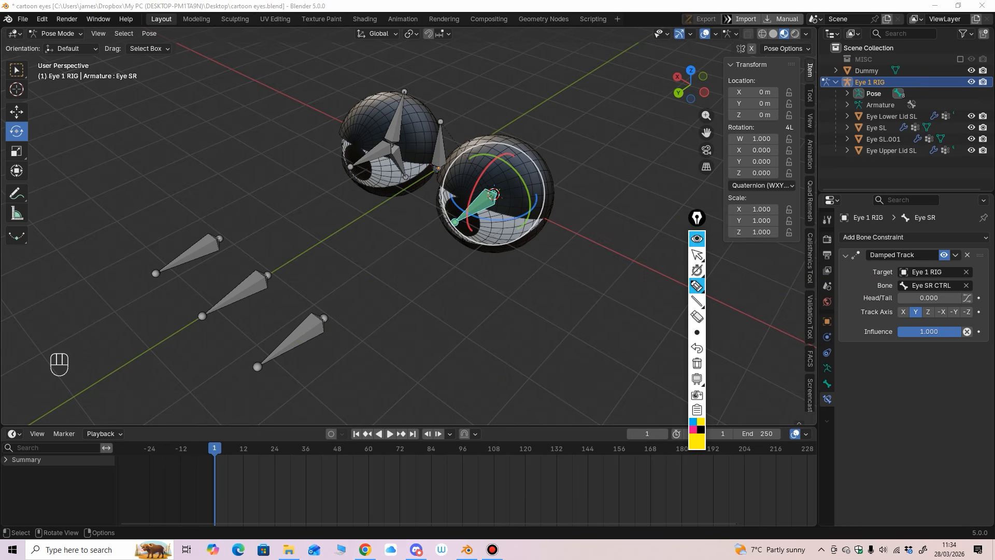
pyautogui.click(697, 255)
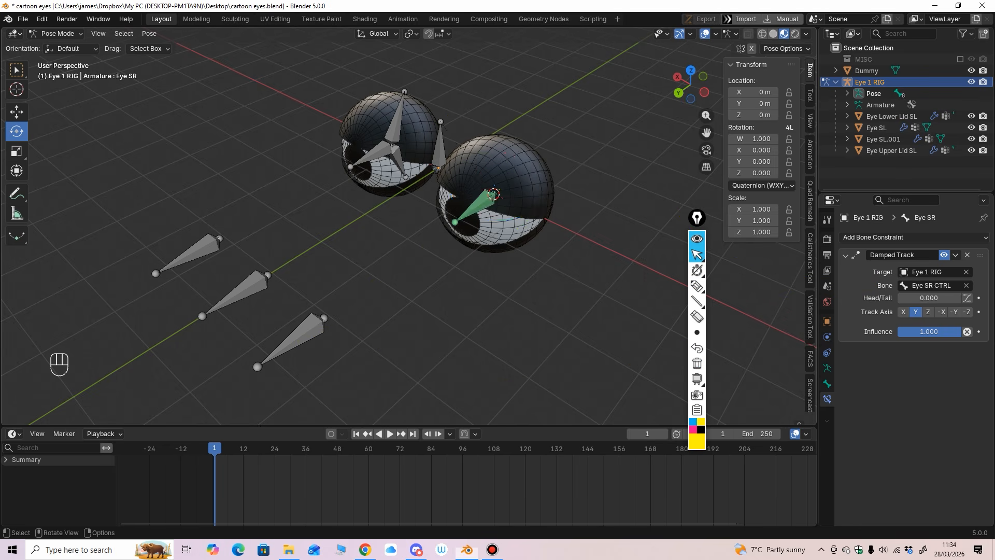
# Examine the Eye SR bone and its Eye SR CTRL target bone from the front of the eyes.
pyautogui.moveTo(467, 295); pyautogui.dragTo(442, 285, button='middle')
pyautogui.scroll(1, 409, 296)
pyautogui.scroll(-1, 409, 295)
pyautogui.click(344, 329)
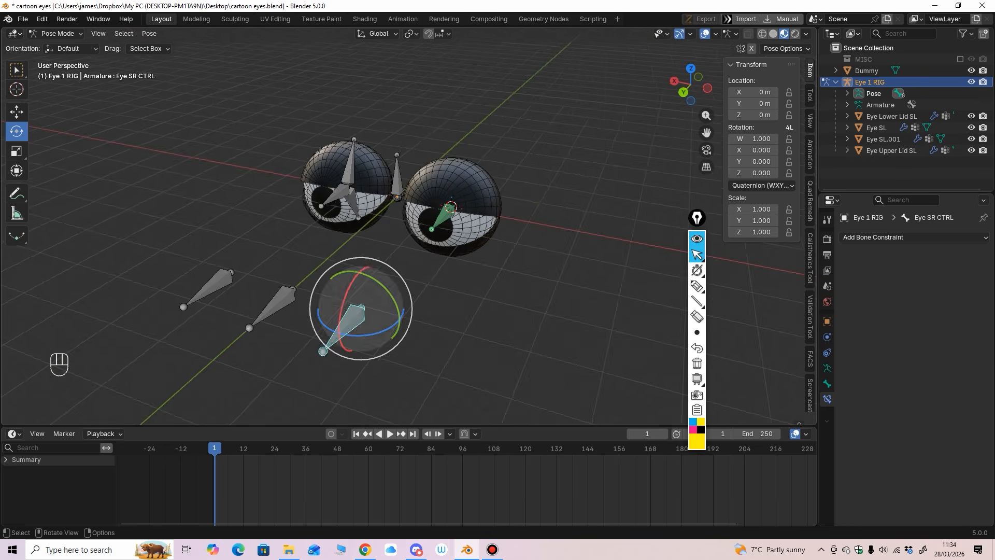
pyautogui.moveTo(346, 327); pyautogui.dragTo(346, 332, button='middle')
pyautogui.keyDown('shift'); pyautogui.moveTo(347, 332); pyautogui.dragTo(375, 322, button='middle'); pyautogui.keyUp('shift')
pyautogui.moveTo(697, 254)
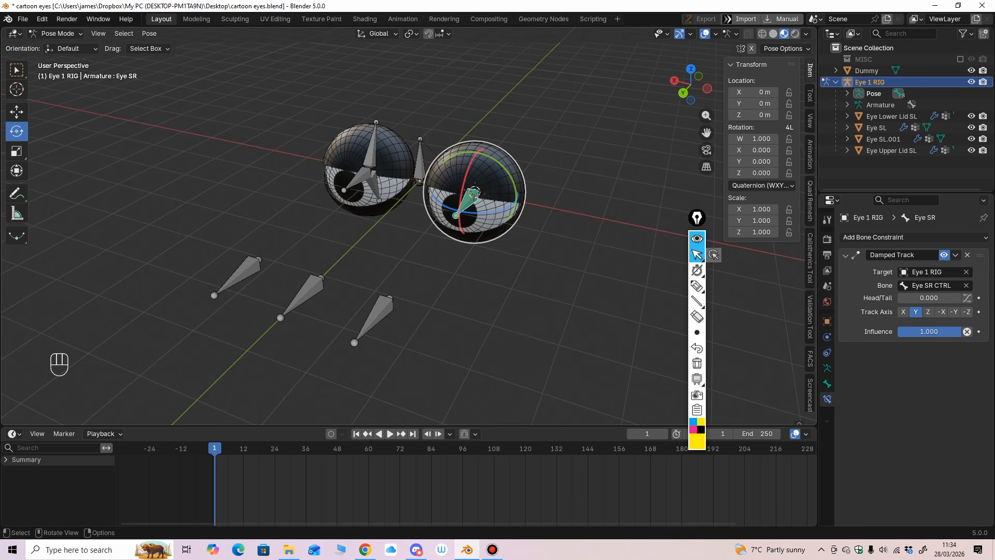
pyautogui.moveTo(697, 301)
# Test the Damped Track by moving the Eye SR CTRL bone around, undoing each move.
pyautogui.click(17, 112)
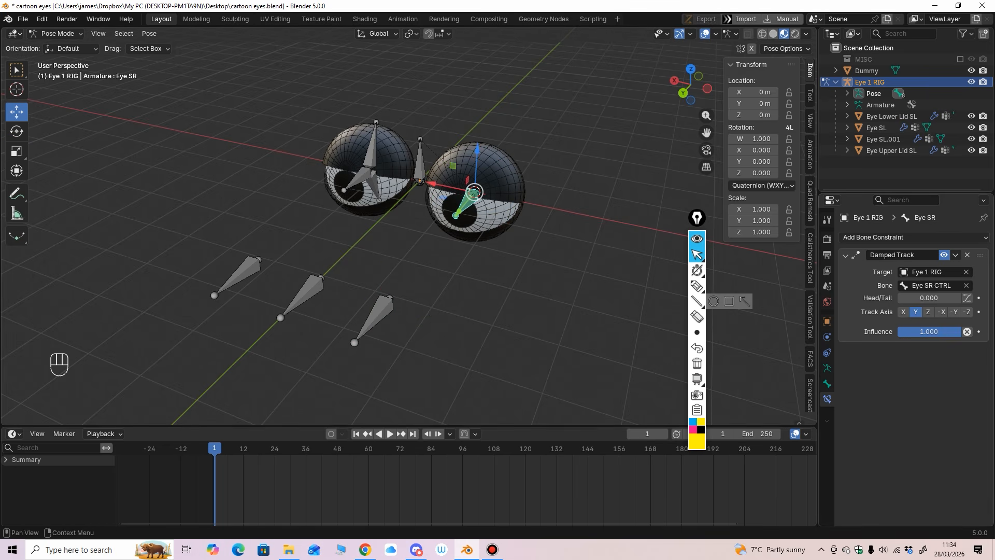
pyautogui.moveTo(425, 296); pyautogui.dragTo(425, 303, button='middle')
pyautogui.keyDown('shift'); pyautogui.moveTo(425, 303); pyautogui.dragTo(437, 289, button='middle'); pyautogui.keyUp('shift')
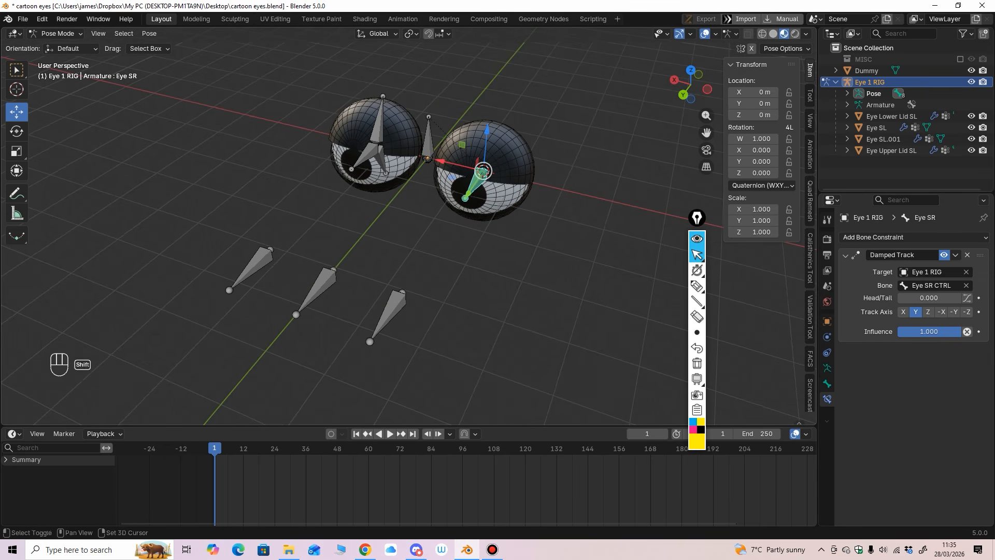
pyautogui.click(392, 310)
pyautogui.moveTo(402, 292); pyautogui.dragTo(434, 233)
pyautogui.moveTo(433, 232); pyautogui.dragTo(432, 274, button='middle')
pyautogui.hotkey('ctrl', 'z')
pyautogui.click(687, 92)
pyautogui.moveTo(433, 273); pyautogui.dragTo(460, 156)
pyautogui.hotkey('ctrl', 'z')
# Add a Damped Track constraint to the Eye SL.L bone.
pyautogui.moveTo(456, 161); pyautogui.dragTo(484, 162, button='middle')
pyautogui.click(285, 213)
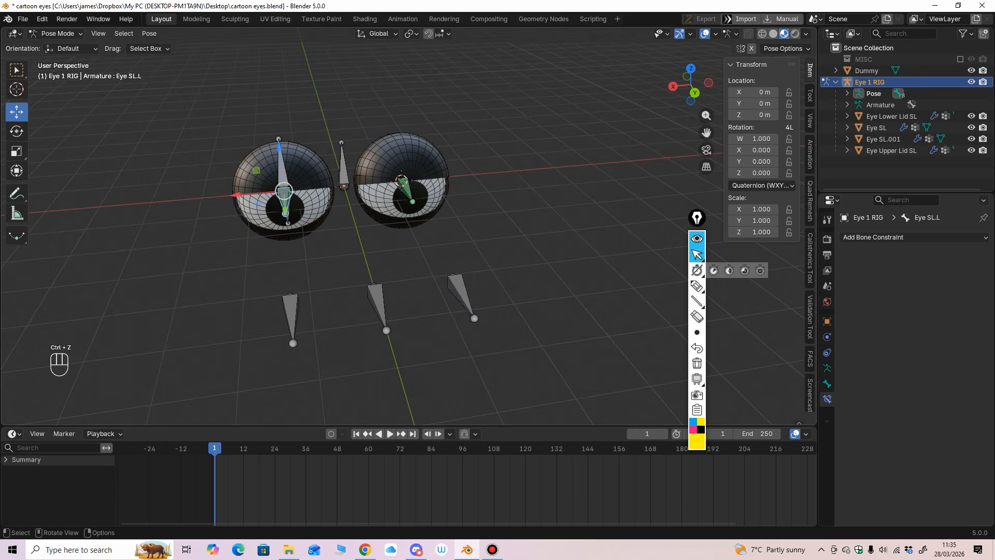
pyautogui.moveTo(286, 214); pyautogui.dragTo(353, 209, button='middle')
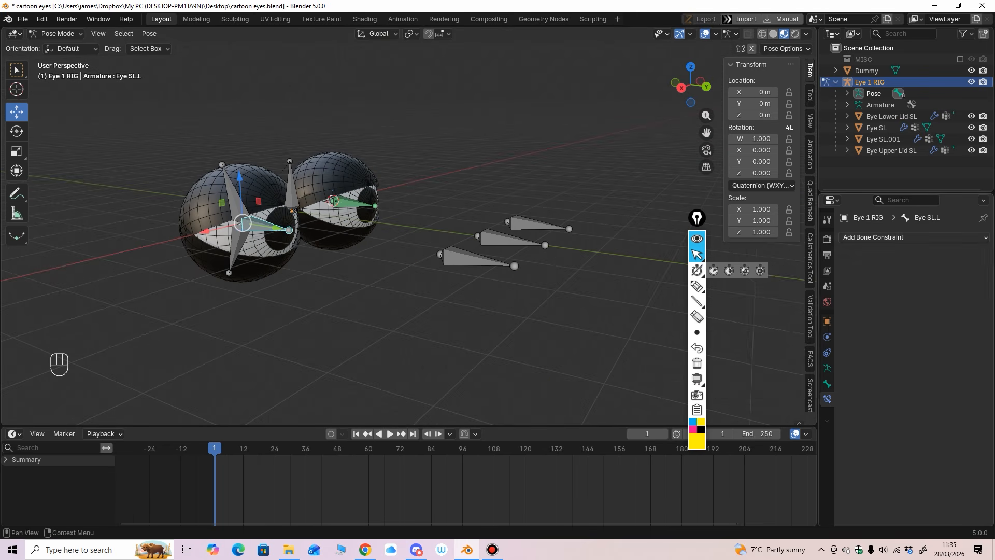
pyautogui.click(876, 237)
pyautogui.click(848, 279)
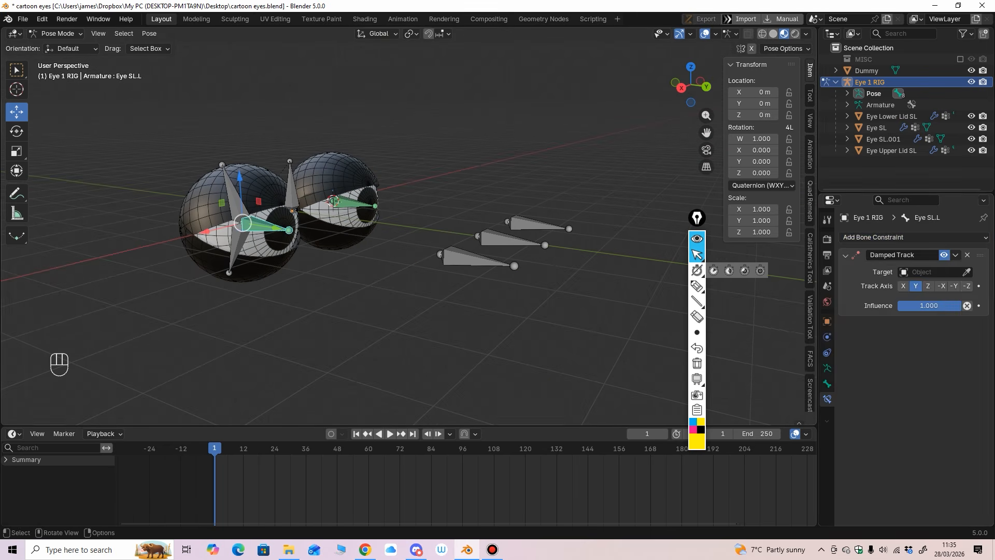
# Set the Eye SL.L constraint's target to Eye 1 RIG and its bone to Eye SL CTRL.
pyautogui.click(967, 272)
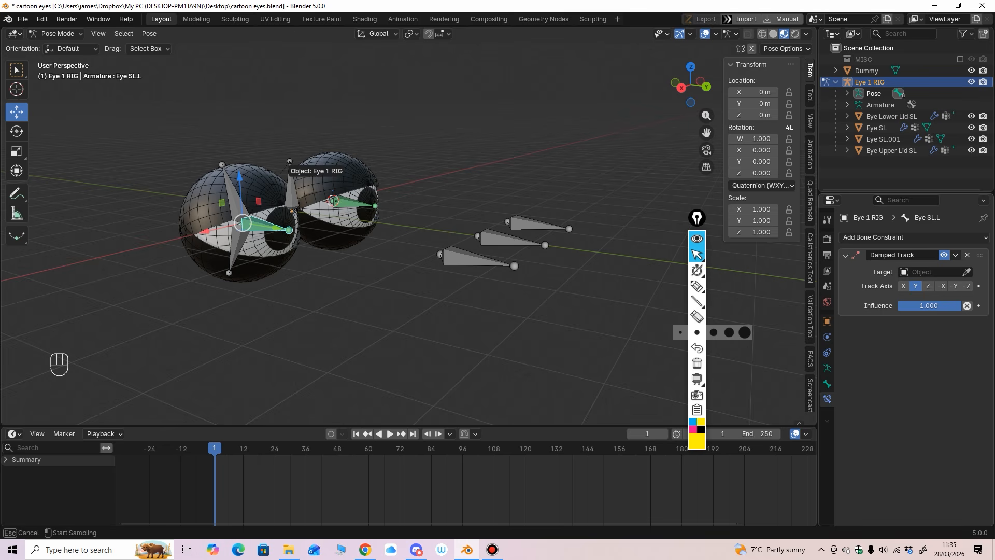
pyautogui.click(285, 173)
pyautogui.click(967, 285)
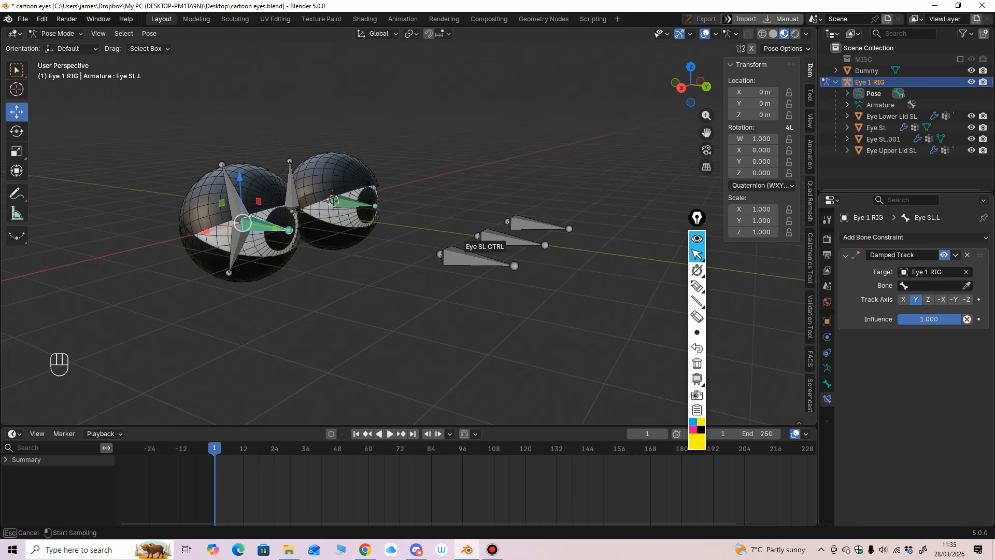
pyautogui.click(508, 239)
pyautogui.moveTo(508, 240); pyautogui.dragTo(452, 274, button='middle')
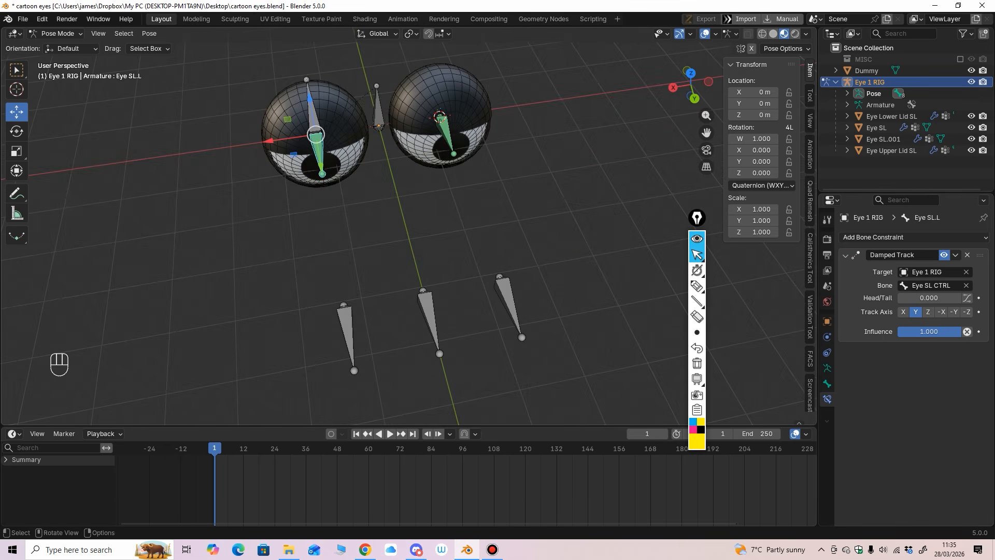
# Test the new constraint by moving the Eye SL CTRL bone to either side, undoing each move.
pyautogui.scroll(-1, 362, 316)
pyautogui.click(355, 321)
pyautogui.moveTo(354, 320); pyautogui.dragTo(350, 309, button='middle')
pyautogui.moveTo(346, 285); pyautogui.dragTo(228, 239)
pyautogui.hotkey('ctrl', 'z')
pyautogui.moveTo(346, 284); pyautogui.dragTo(335, 262, button='middle')
pyautogui.moveTo(335, 262); pyautogui.dragTo(426, 252)
pyautogui.hotkey('ctrl', 'z')
# Try moving the Eye SR CTRL bone outward, undo it, and move it outward again from a lower view.
pyautogui.moveTo(491, 317); pyautogui.dragTo(468, 321, button='middle')
pyautogui.click(466, 302)
pyautogui.moveTo(468, 269); pyautogui.dragTo(542, 265)
pyautogui.hotkey('ctrl', 'z')
pyautogui.keyDown('alt'); pyautogui.moveTo(463, 264); pyautogui.dragTo(472, 239, button='middle'); pyautogui.keyUp('alt')
pyautogui.moveTo(480, 253); pyautogui.dragTo(547, 241)
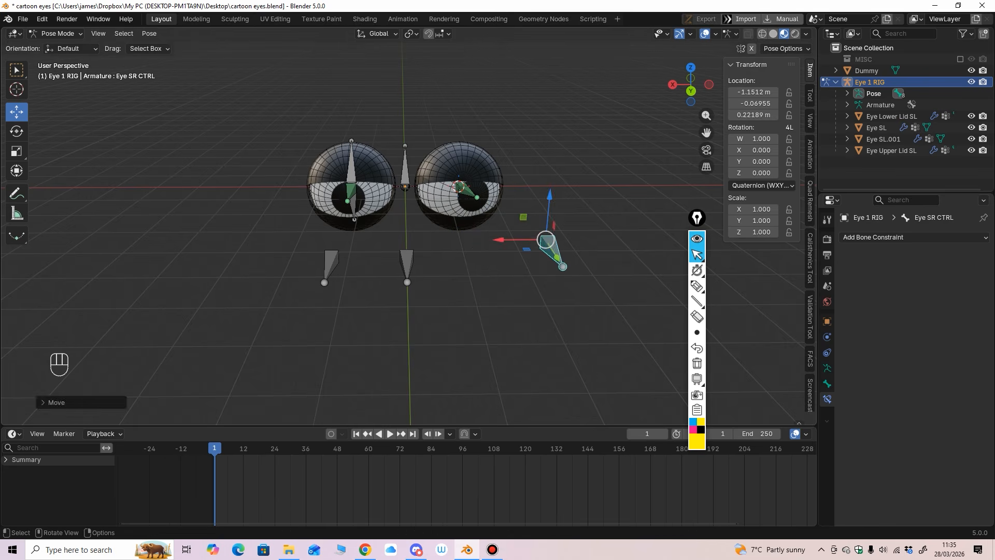
# Try moving the Eye SL CTRL bone outward, and undo the recent control bone moves.
pyautogui.click(331, 260)
pyautogui.moveTo(333, 255); pyautogui.dragTo(223, 260)
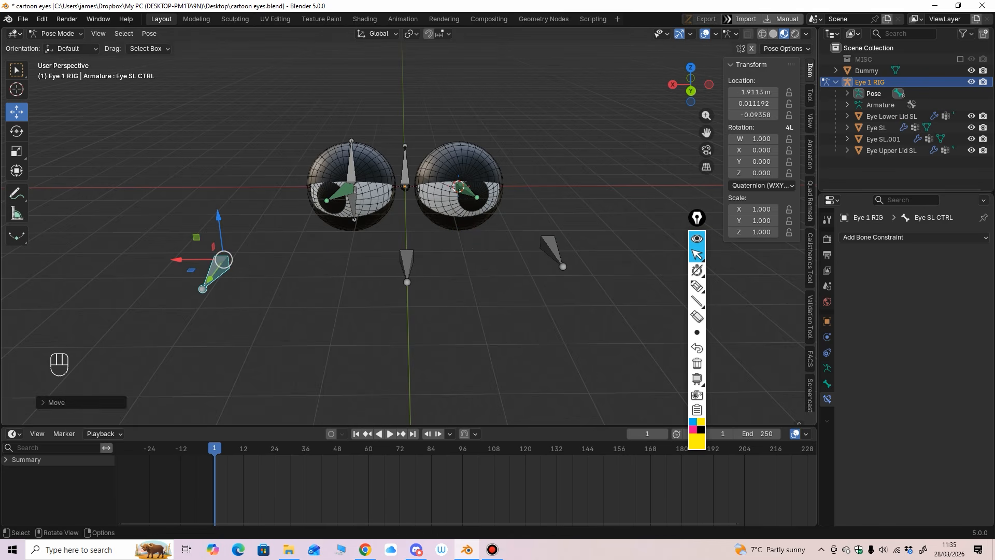
pyautogui.hotkey('ctrl', 'z')
pyautogui.hotkey('ctrl', 'z')
pyautogui.hotkey('ctrl', 'z')
pyautogui.hotkey('ctrl', 'z')
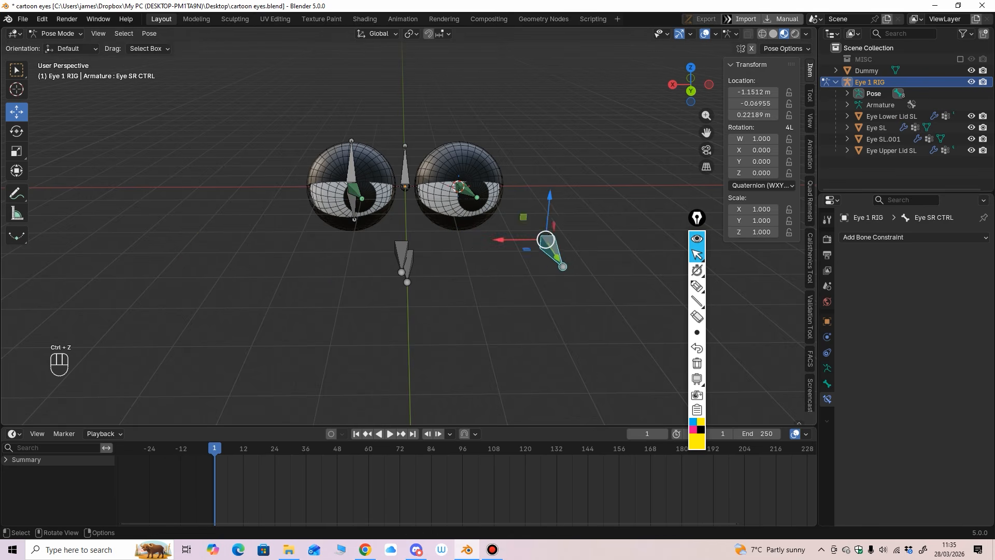
# Try moving the Eye SR CTRL bone inward past the centre line, and undo the last moves.
pyautogui.moveTo(547, 241); pyautogui.dragTo(375, 240)
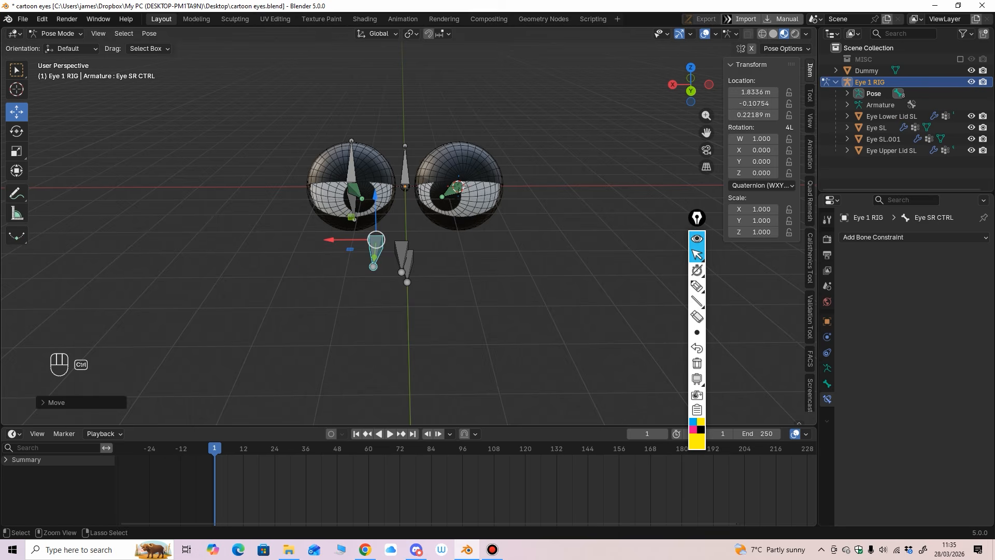
pyautogui.hotkey('ctrl', 'z')
pyautogui.hotkey('ctrl', 'z')
pyautogui.hotkey('ctrl', 'z')
pyautogui.moveTo(376, 240); pyautogui.dragTo(313, 245, button='middle')
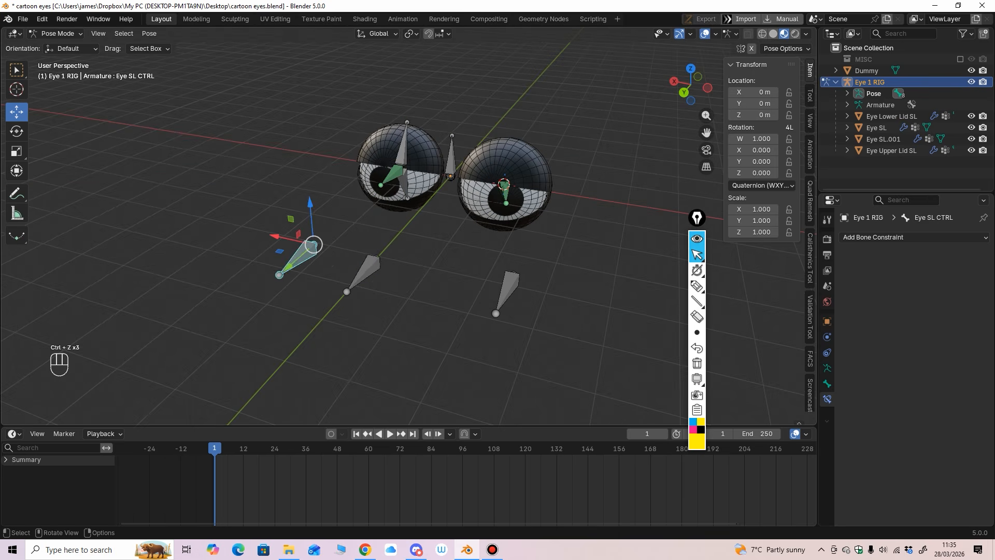
# Clear the rotation and location of all three eye control bones.
pyautogui.click(372, 262)
pyautogui.moveTo(373, 258); pyautogui.dragTo(407, 316, button='middle')
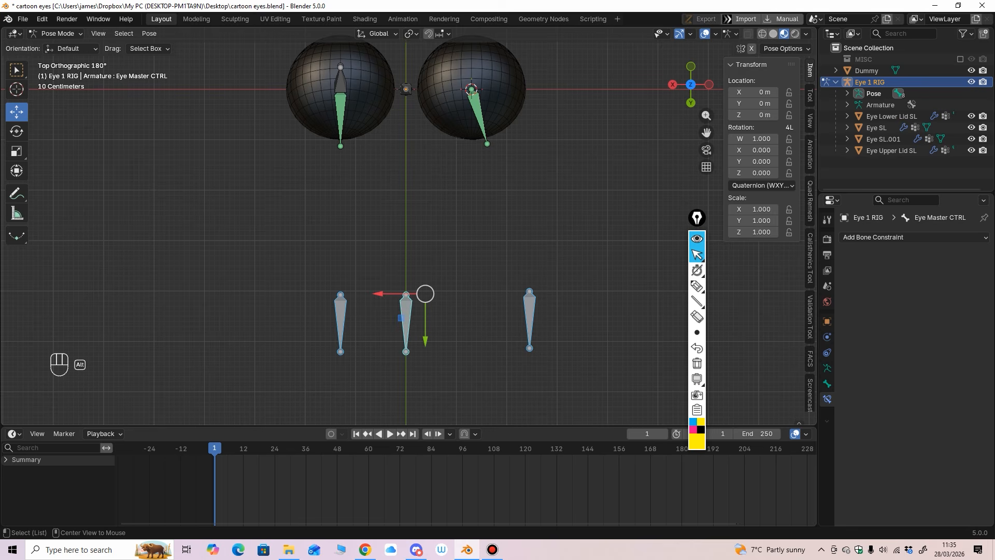
pyautogui.hotkey('alt', 'r')
pyautogui.hotkey('alt', 'g')
pyautogui.moveTo(406, 316); pyautogui.dragTo(400, 290, button='middle')
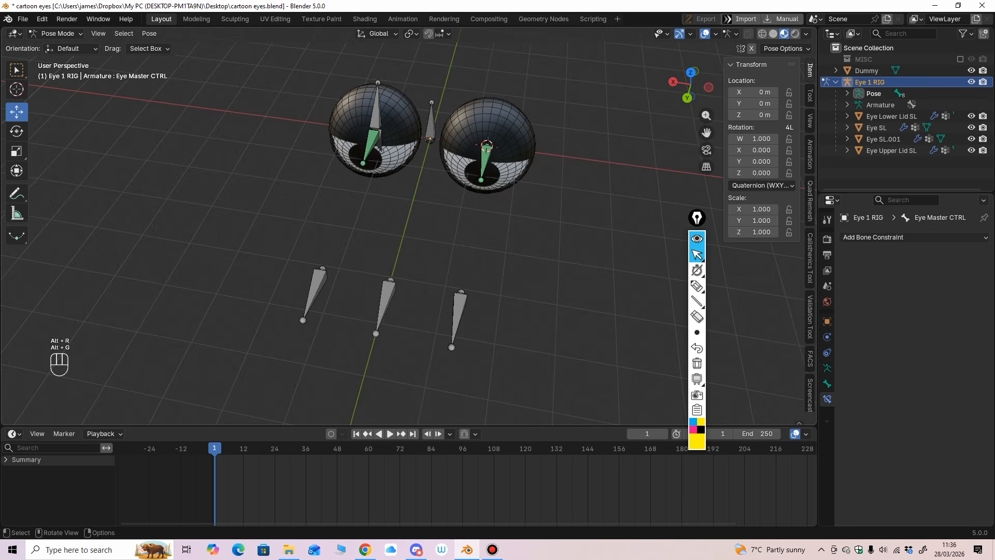
# In Edit Mode, parent the Eye SR CTRL and Eye SL CTRL bones to Eye Master CTRL with Keep Offset.
pyautogui.click(58, 33)
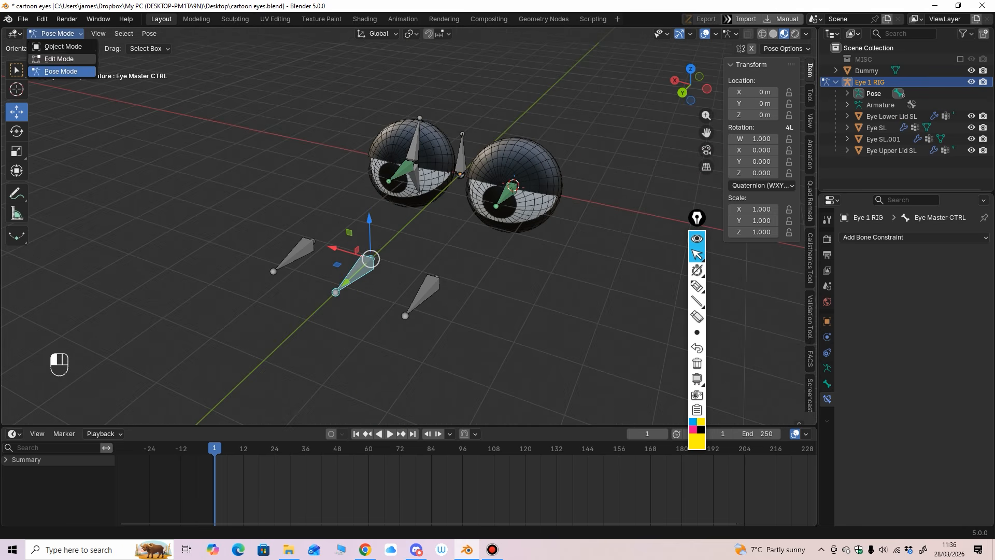
pyautogui.click(52, 60)
pyautogui.moveTo(83, 104); pyautogui.dragTo(114, 119, button='middle')
pyautogui.moveTo(362, 270); pyautogui.dragTo(438, 305, button='middle')
pyautogui.click(450, 312)
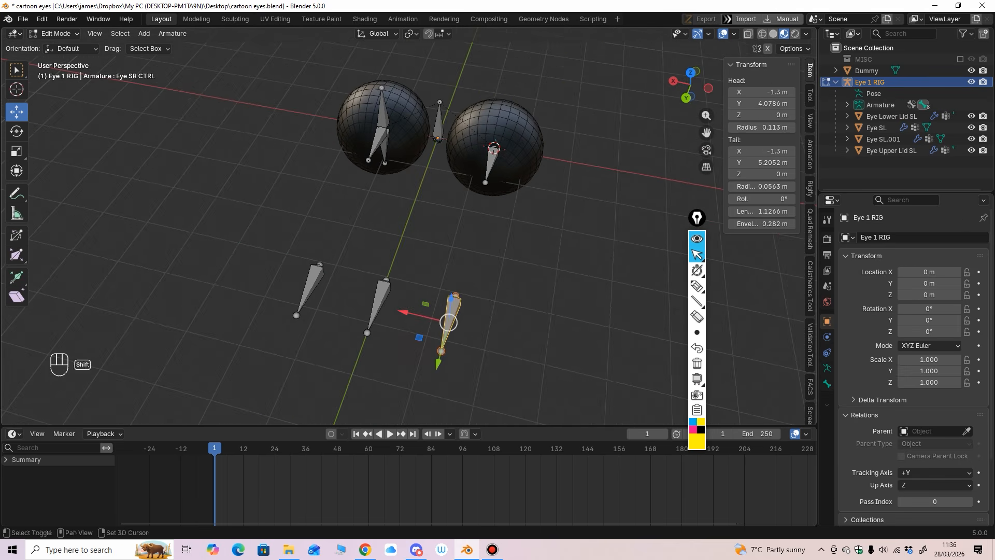
pyautogui.keyDown('shift'); pyautogui.click(311, 286); pyautogui.keyUp('shift')
pyautogui.keyDown('shift'); pyautogui.moveTo(314, 285); pyautogui.dragTo(335, 245, button='middle'); pyautogui.keyUp('shift')
pyautogui.scroll(2, 386, 259)
pyautogui.moveTo(381, 272); pyautogui.dragTo(399, 280, button='middle')
pyautogui.keyDown('shift'); pyautogui.click(403, 283); pyautogui.keyUp('shift')
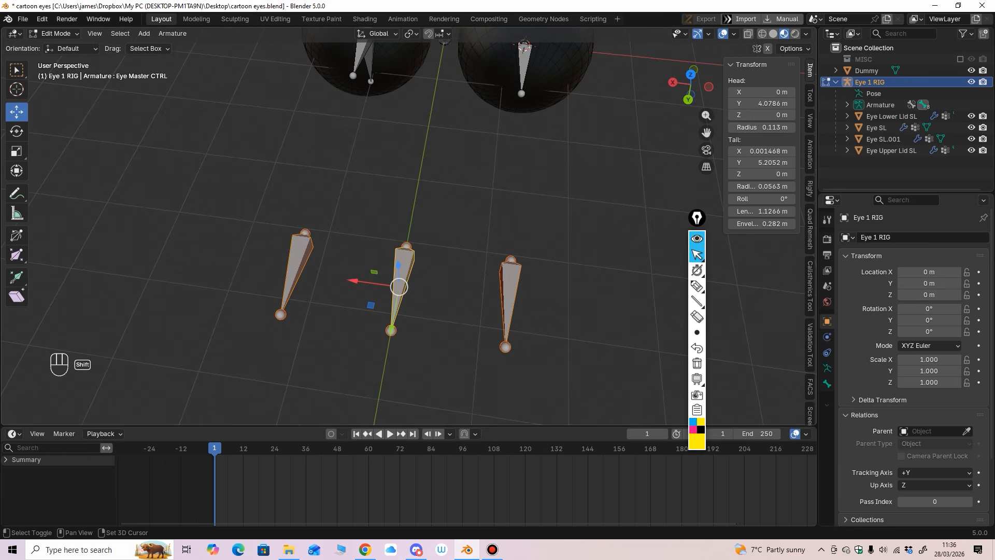
pyautogui.hotkey('ctrl', 'p')
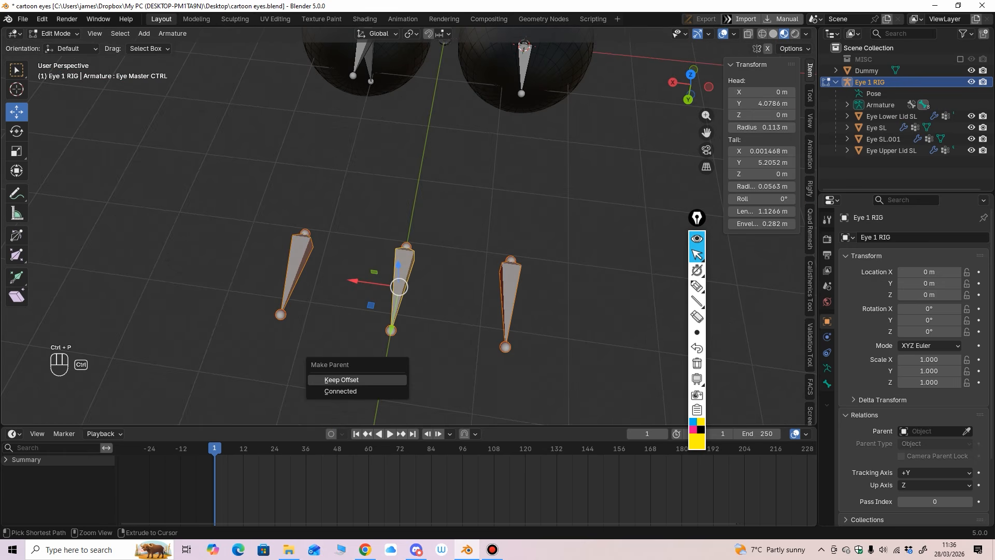
pyautogui.click(357, 380)
# Parent the Eye Master CTRL bone to the upright bone between the eyes with Keep Offset.
pyautogui.moveTo(357, 376); pyautogui.dragTo(308, 349, button='middle')
pyautogui.click(352, 270)
pyautogui.moveTo(353, 275); pyautogui.dragTo(355, 320, button='middle')
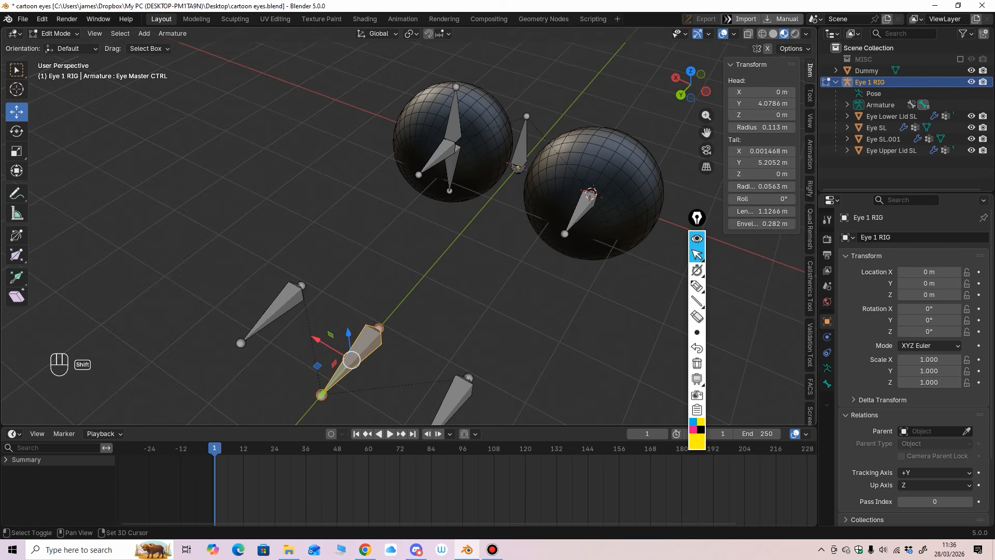
pyautogui.keyDown('shift'); pyautogui.click(520, 145); pyautogui.keyUp('shift')
pyautogui.hotkey('ctrl', 'p')
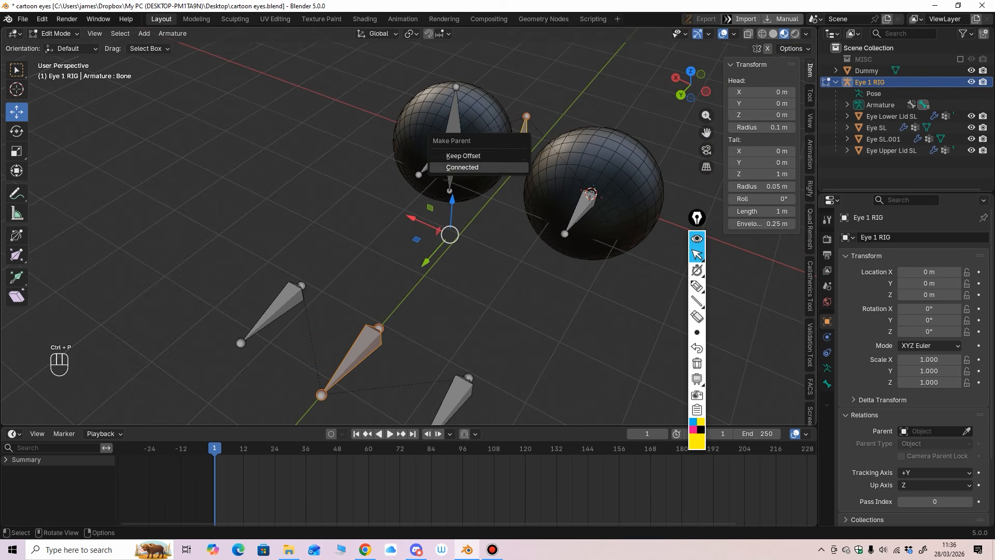
pyautogui.click(498, 156)
# Return the armature to Pose Mode and view the eyes from the back orthographic view.
pyautogui.moveTo(487, 207); pyautogui.dragTo(520, 171, button='middle')
pyautogui.scroll(-2, 520, 171)
pyautogui.hotkey('ctrl', 'Tab')
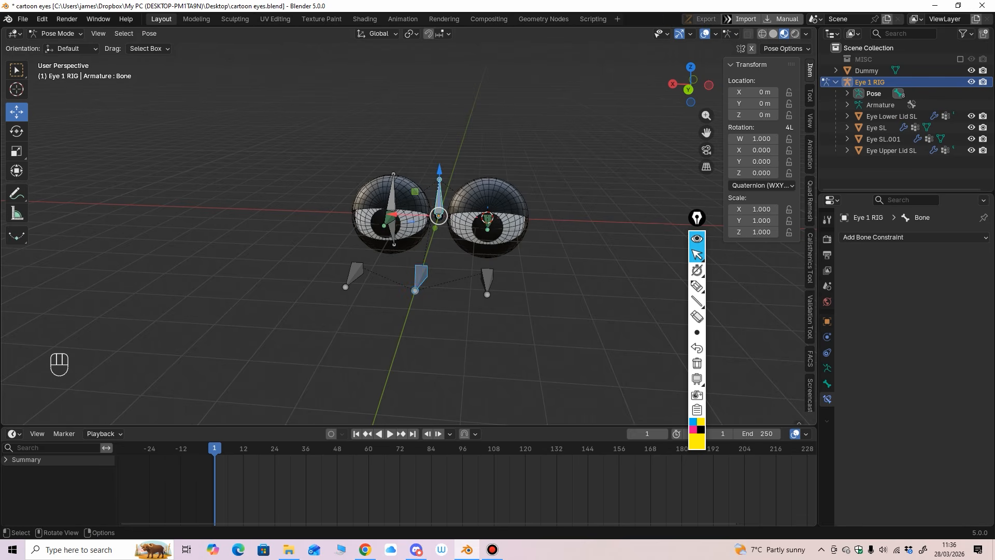
pyautogui.press('ctrl+KP_1')
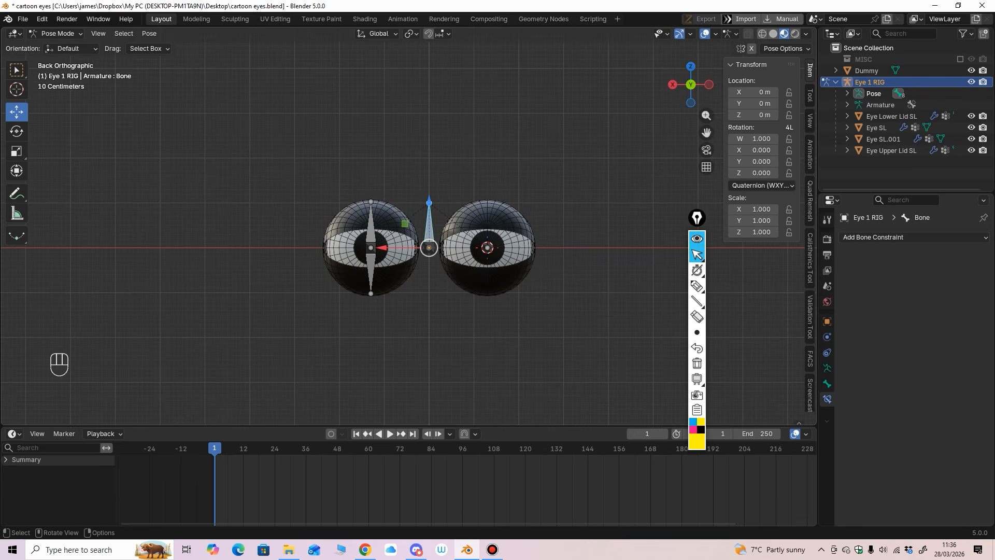
# Test the parenting by transforming the upright bone between the eyes, and undo the changes.
pyautogui.moveTo(444, 220); pyautogui.dragTo(445, 239, button='middle')
pyautogui.moveTo(444, 239)
pyautogui.mouseDown()
pyautogui.moveTo(432, 242)
pyautogui.moveTo(450, 242)
pyautogui.moveTo(437, 242)
pyautogui.moveTo(472, 223)
pyautogui.moveTo(460, 244)
pyautogui.moveTo(444, 236)
pyautogui.moveTo(460, 225)
pyautogui.moveTo(447, 243)
pyautogui.moveTo(456, 232)
pyautogui.mouseUp()
pyautogui.hotkey('ctrl', 'z')
pyautogui.hotkey('ctrl', 'z')
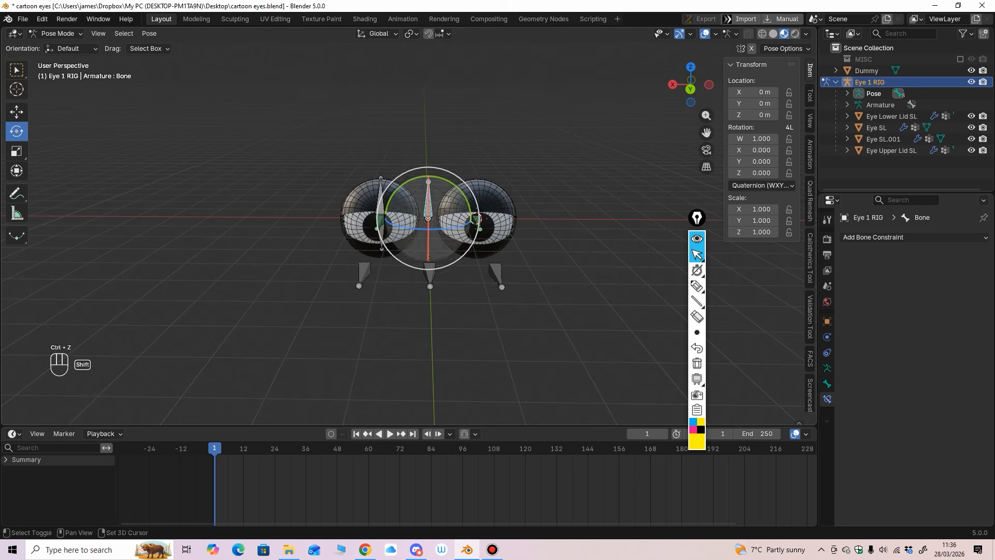
# Test the gaze control by moving the Eye Master CTRL bone around the eyes from the back orthographic view, and undo the moves.
pyautogui.scroll(1, 432, 238)
pyautogui.keyDown('shift'); pyautogui.moveTo(456, 233); pyautogui.dragTo(426, 256, button='middle'); pyautogui.keyUp('shift')
pyautogui.click(394, 315)
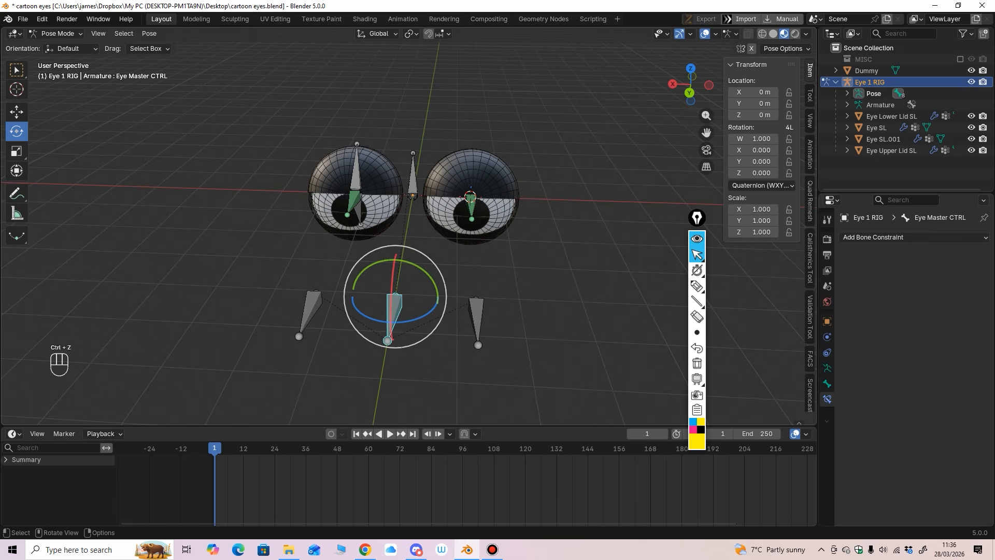
pyautogui.keyDown('alt'); pyautogui.moveTo(394, 314); pyautogui.dragTo(415, 290, button='middle'); pyautogui.keyUp('alt')
pyautogui.moveTo(403, 258); pyautogui.dragTo(434, 214)
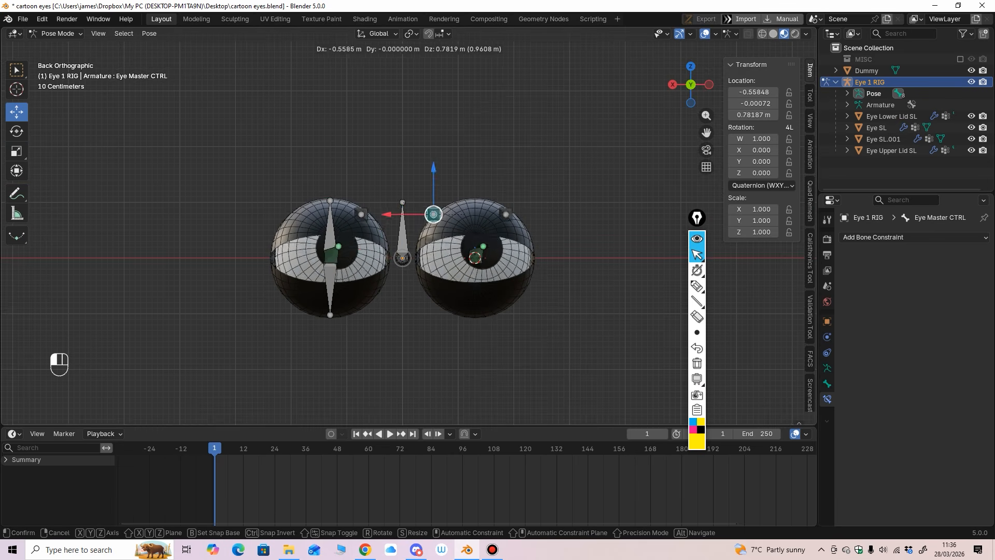
pyautogui.moveTo(500, 242); pyautogui.dragTo(443, 225)
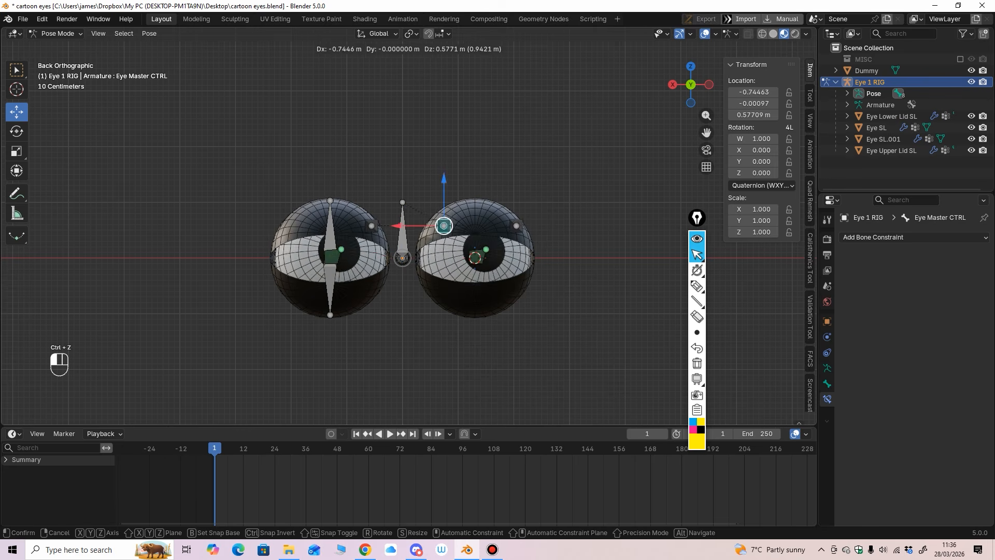
pyautogui.moveTo(276, 311); pyautogui.dragTo(297, 140)
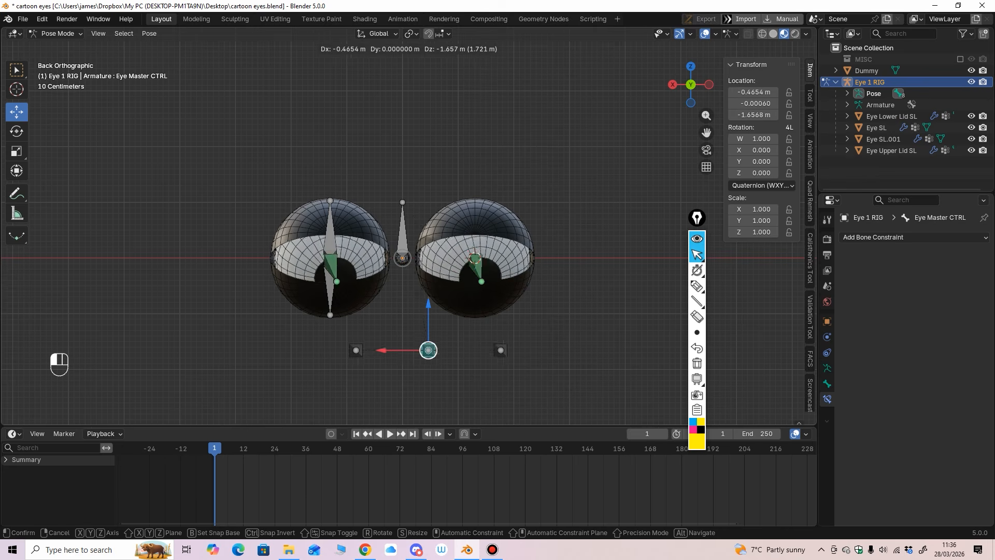
pyautogui.moveTo(439, 366); pyautogui.dragTo(493, 313)
pyautogui.hotkey('ctrl', 'z')
pyautogui.moveTo(405, 259); pyautogui.dragTo(415, 296, button='middle')
pyautogui.moveTo(397, 265); pyautogui.dragTo(397, 270)
pyautogui.keyDown('alt'); pyautogui.moveTo(398, 271); pyautogui.dragTo(394, 238, button='middle'); pyautogui.keyUp('alt')
pyautogui.hotkey('ctrl', 'z')
# Move the Eye Master CTRL bone far to both sides of the eyes to check how the pupils follow, and undo it.
pyautogui.moveTo(404, 253); pyautogui.dragTo(496, 181)
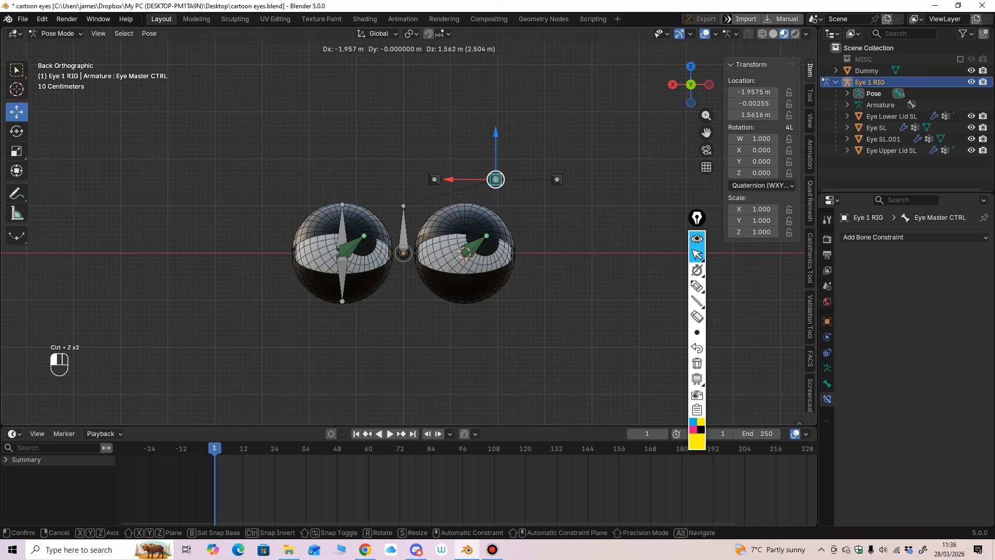
pyautogui.moveTo(292, 208); pyautogui.dragTo(380, 296)
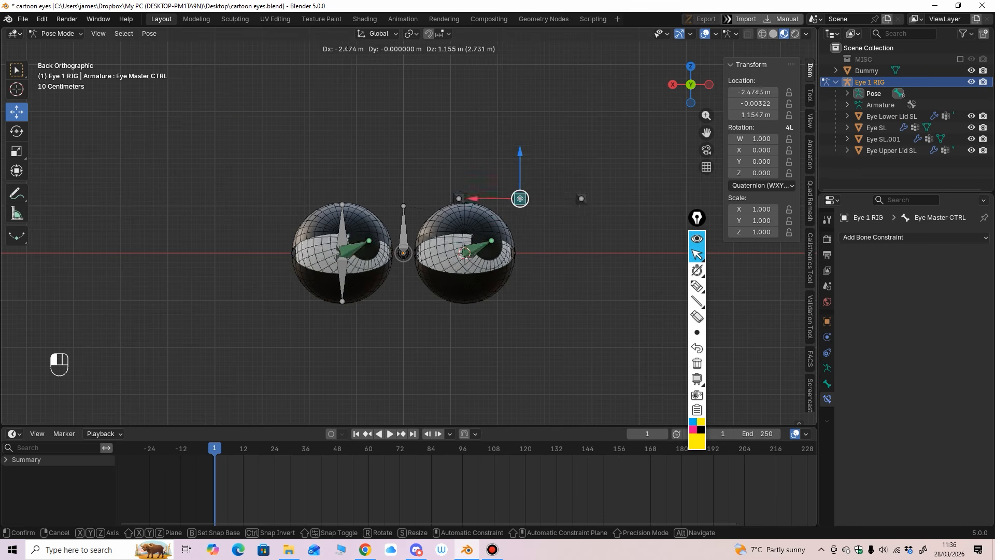
pyautogui.moveTo(520, 199)
pyautogui.mouseDown()
pyautogui.moveTo(233, 309)
pyautogui.moveTo(451, 160)
pyautogui.moveTo(521, 215)
pyautogui.mouseUp()
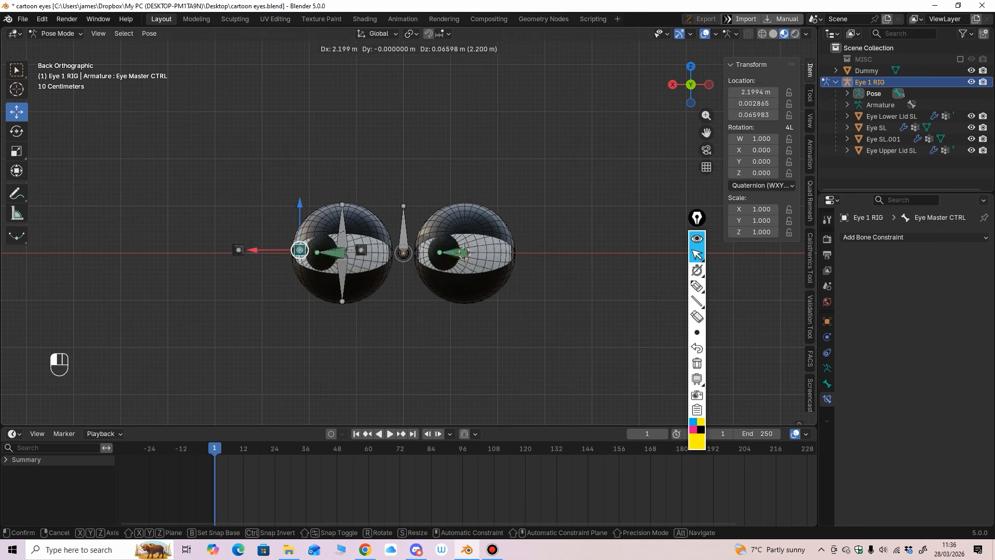
pyautogui.moveTo(300, 250); pyautogui.dragTo(313, 266)
pyautogui.hotkey('ctrl', 'z')
pyautogui.moveTo(313, 267); pyautogui.dragTo(285, 306, button='middle')
pyautogui.scroll(2, 306, 306)
pyautogui.moveTo(370, 268); pyautogui.dragTo(436, 171)
pyautogui.hotkey('ctrl', 'z')
pyautogui.moveTo(436, 171); pyautogui.dragTo(394, 165, button='middle')
pyautogui.moveTo(394, 165)
pyautogui.keyDown('shift'); pyautogui.mouseDown(button='middle')
pyautogui.moveTo(403, 167)
pyautogui.moveTo(410, 147)
pyautogui.moveTo(402, 155)
pyautogui.mouseUp(button='middle'); pyautogui.keyUp('shift')
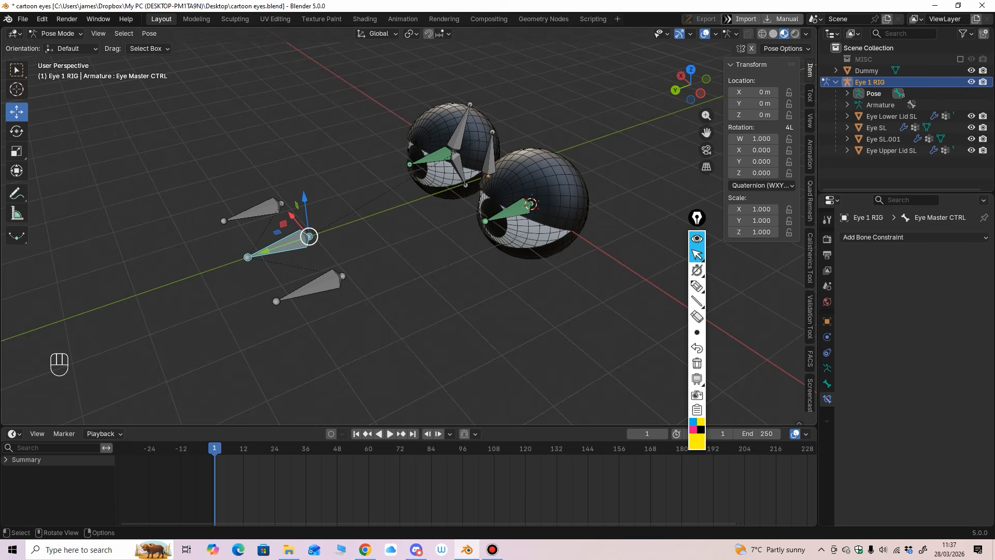
# In the bone's viewport display settings, set the Eye SR CTRL bone color to 01 - Theme Color Set.
pyautogui.click(320, 286)
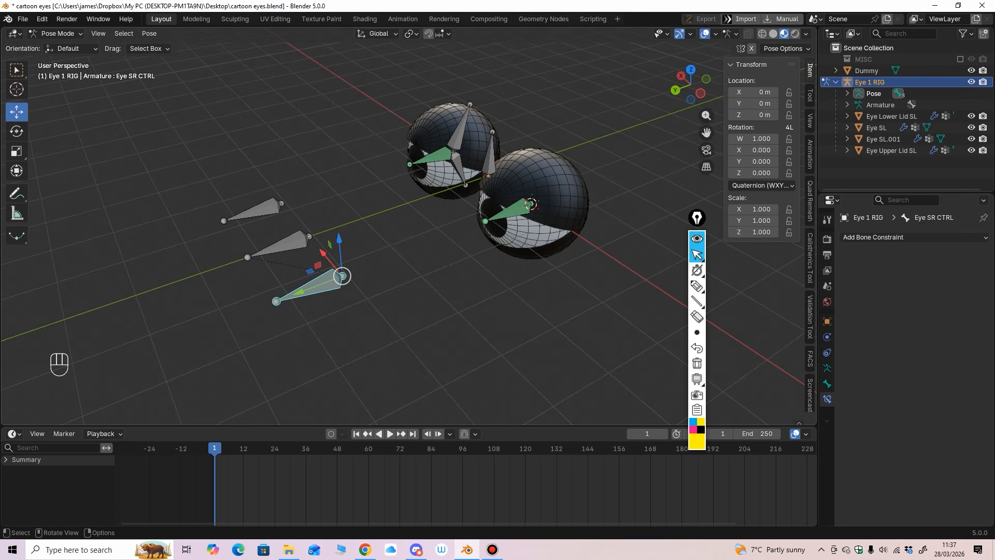
pyautogui.moveTo(358, 259)
pyautogui.mouseDown(button='middle')
pyautogui.moveTo(366, 236)
pyautogui.moveTo(366, 249)
pyautogui.moveTo(345, 245)
pyautogui.mouseUp(button='middle')
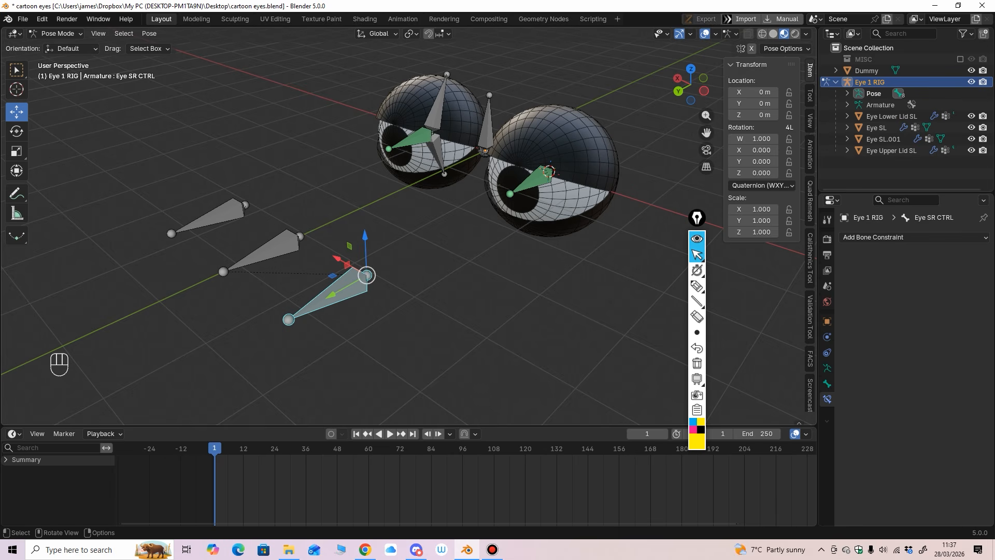
pyautogui.moveTo(394, 259); pyautogui.dragTo(389, 259, button='middle')
pyautogui.moveTo(697, 302)
pyautogui.click(828, 384)
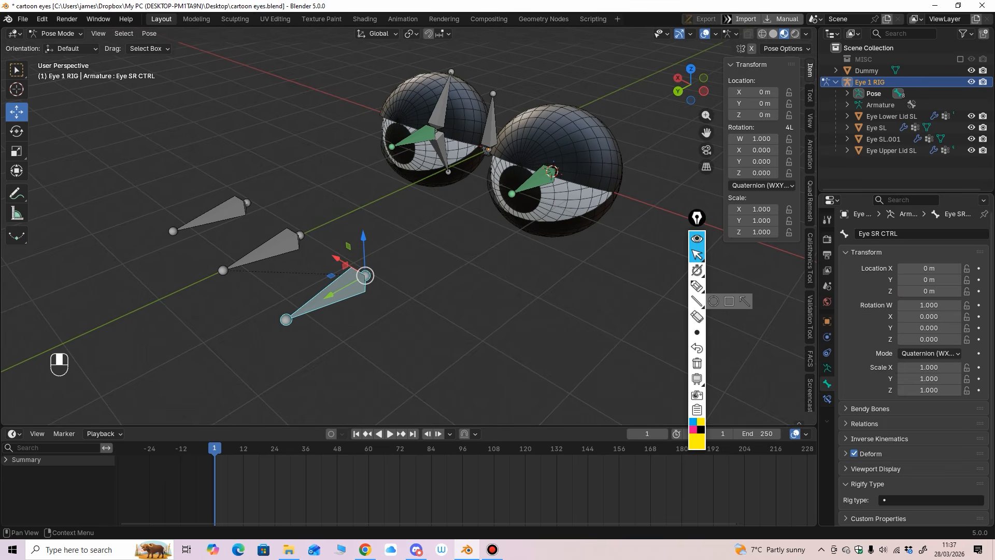
pyautogui.click(875, 469)
pyautogui.scroll(-10, 891, 461)
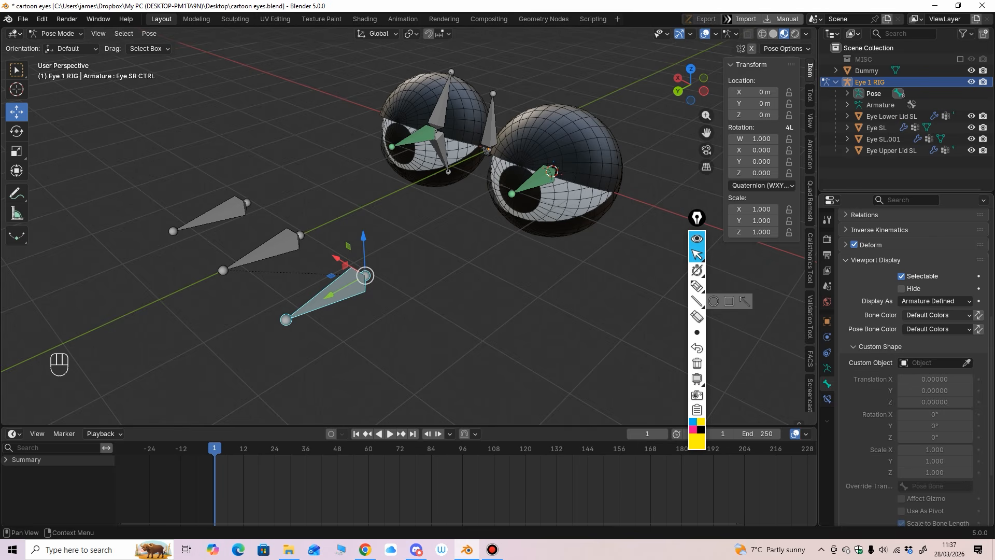
pyautogui.click(936, 314)
pyautogui.click(825, 341)
pyautogui.moveTo(467, 311); pyautogui.dragTo(389, 301, button='middle')
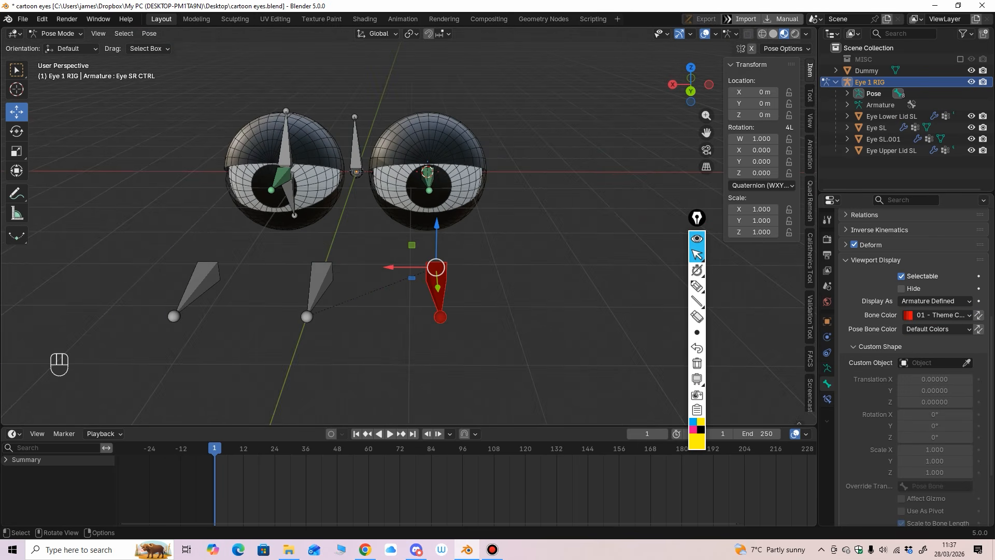
# Set the bone color of Eye SL CTRL to 03 - Theme Color Set.
pyautogui.click(200, 285)
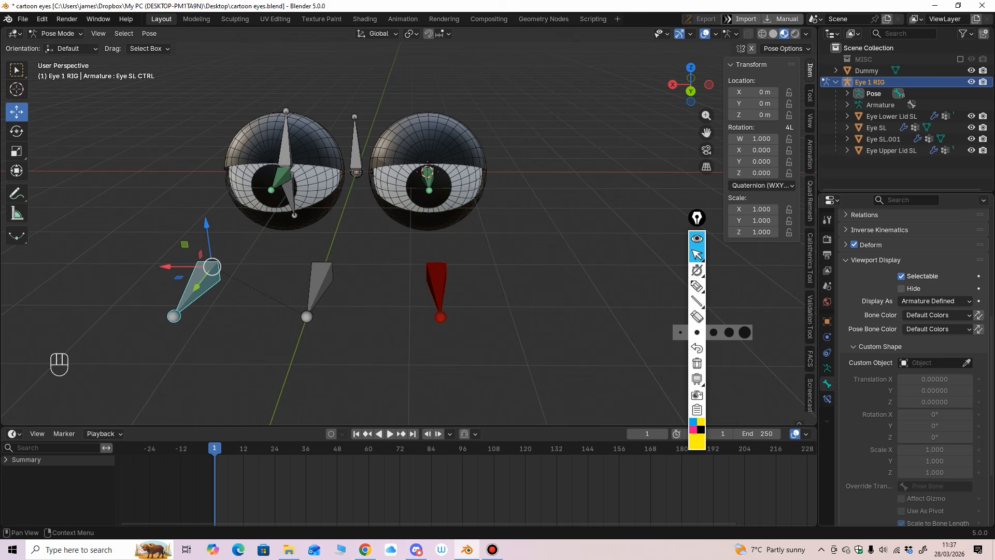
pyautogui.click(936, 315)
pyautogui.click(824, 366)
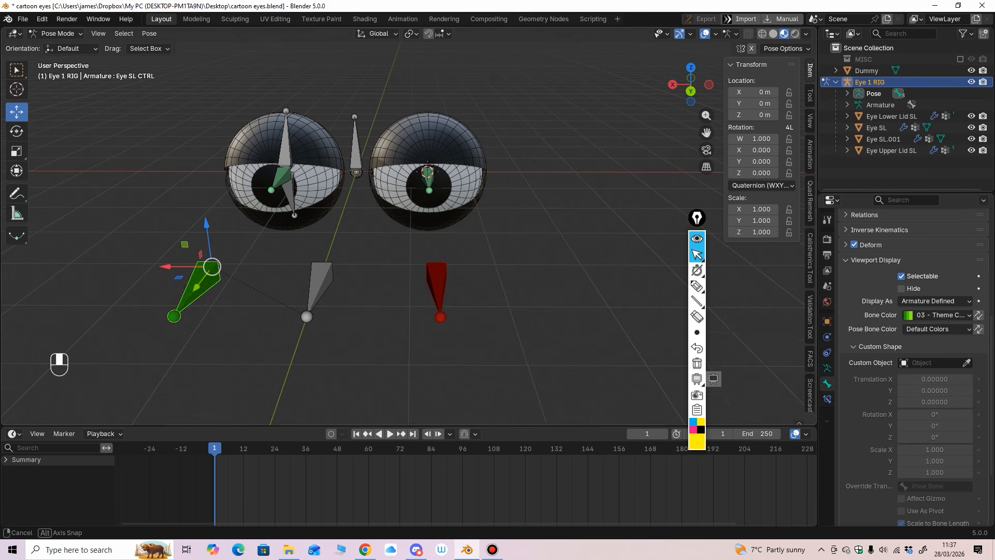
pyautogui.moveTo(518, 321); pyautogui.dragTo(373, 272, button='middle')
pyautogui.scroll(-4, 404, 228)
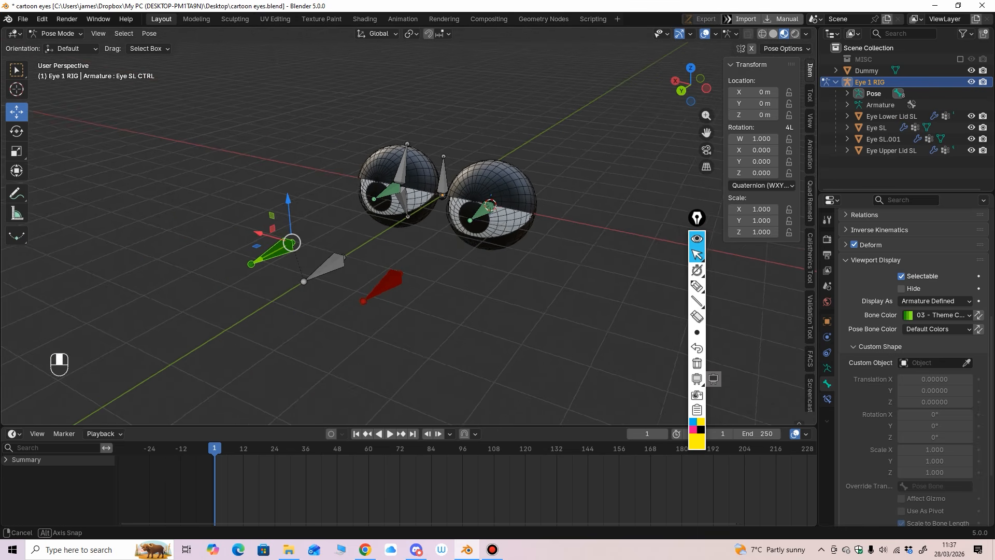
# Set the bone color of Eye Master CTRL to 04 - Theme Color Set.
pyautogui.moveTo(305, 299)
pyautogui.mouseDown(button='middle')
pyautogui.moveTo(344, 300)
pyautogui.moveTo(322, 289)
pyautogui.mouseUp(button='middle')
pyautogui.scroll(1, 346, 298)
pyautogui.click(346, 295)
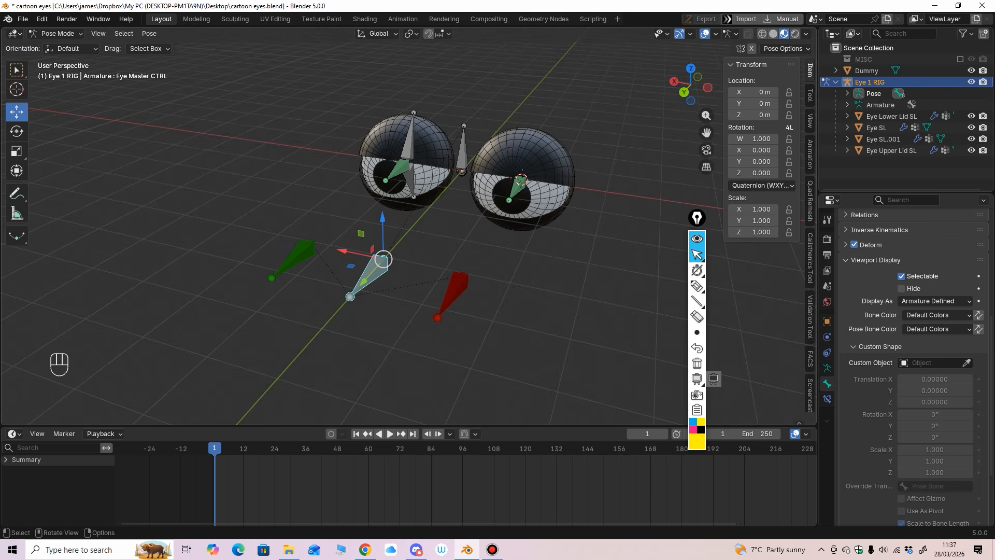
pyautogui.click(933, 315)
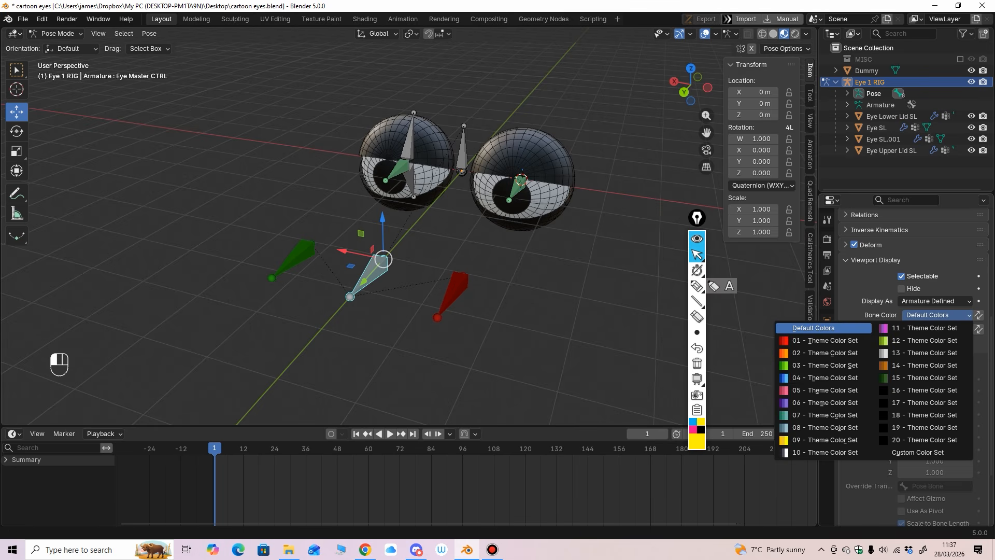
pyautogui.click(824, 378)
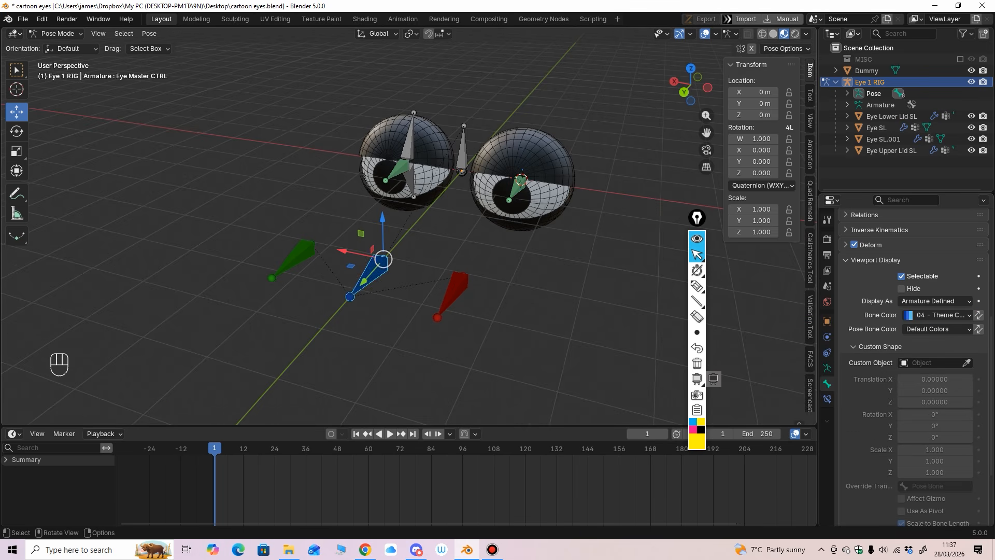
# Give the upright bone between the eyes the 04 - Theme Color Set bone color.
pyautogui.moveTo(474, 181); pyautogui.dragTo(469, 175, button='middle')
pyautogui.click(468, 172)
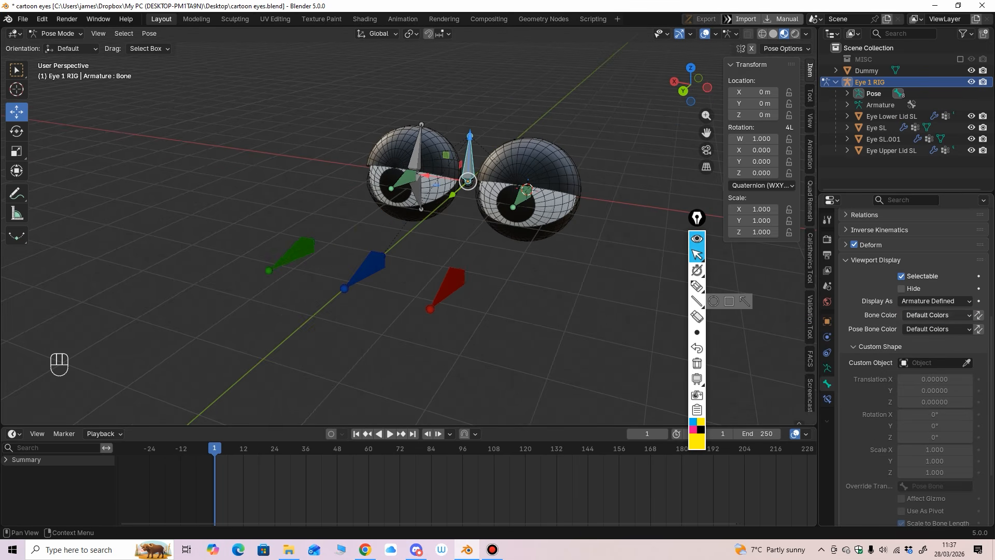
pyautogui.click(933, 314)
pyautogui.click(824, 378)
pyautogui.moveTo(519, 290); pyautogui.dragTo(509, 313, button='middle')
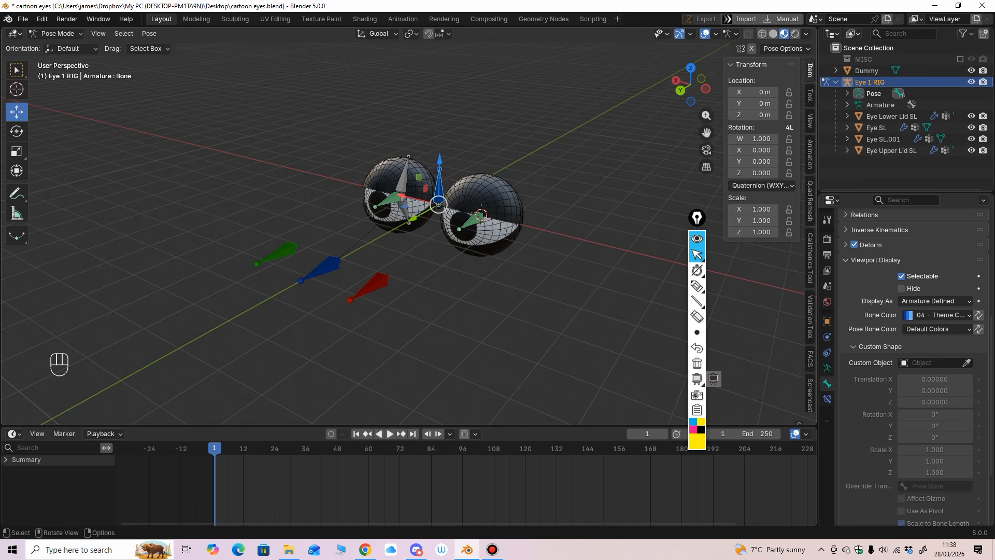
pyautogui.moveTo(338, 262); pyautogui.dragTo(326, 238)
pyautogui.hotkey('ctrl', 'z')
# In Object Mode, add a circle empty and move it clear of the eyes to about X -1.81, Y -1.47, Z 2.36 m.
pyautogui.click(57, 34)
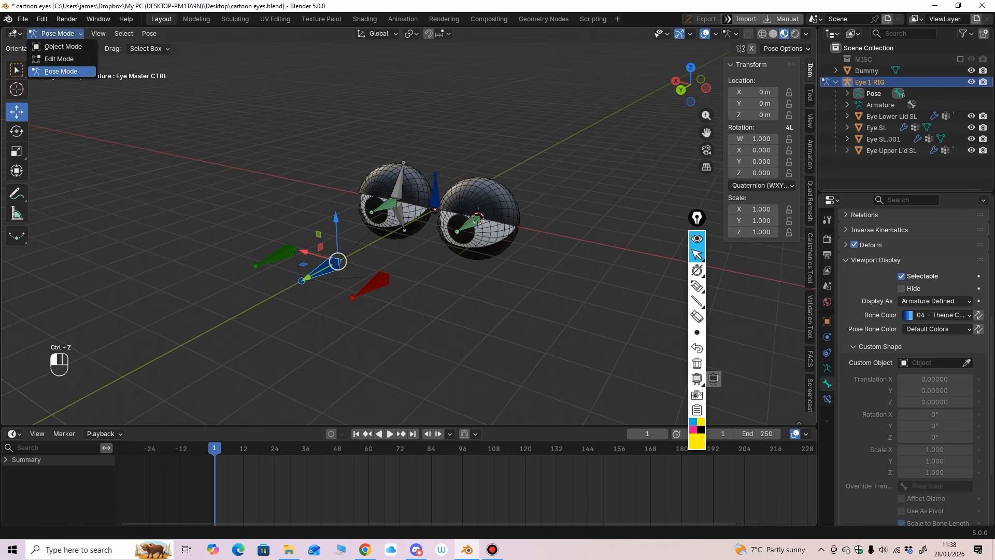
pyautogui.click(61, 45)
pyautogui.click(152, 33)
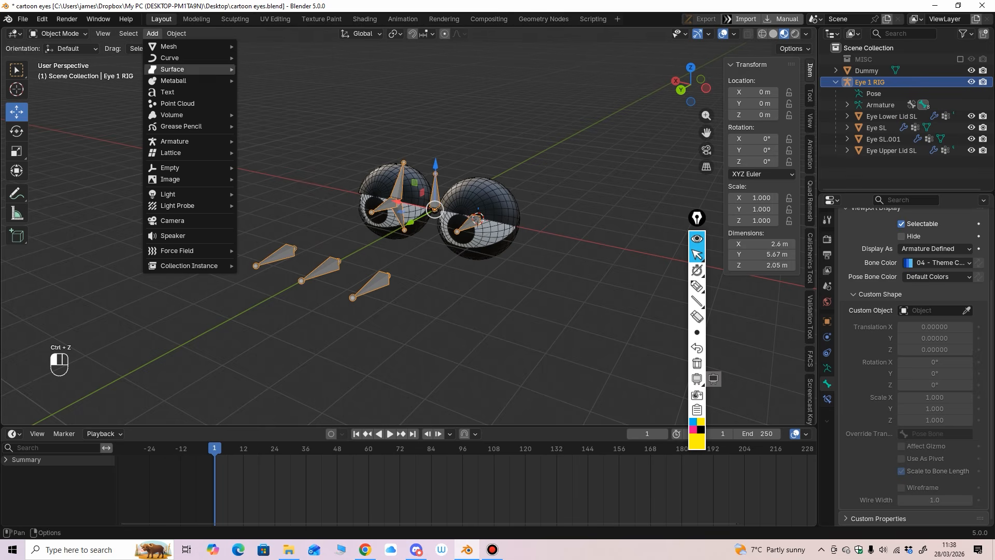
pyautogui.moveTo(171, 47)
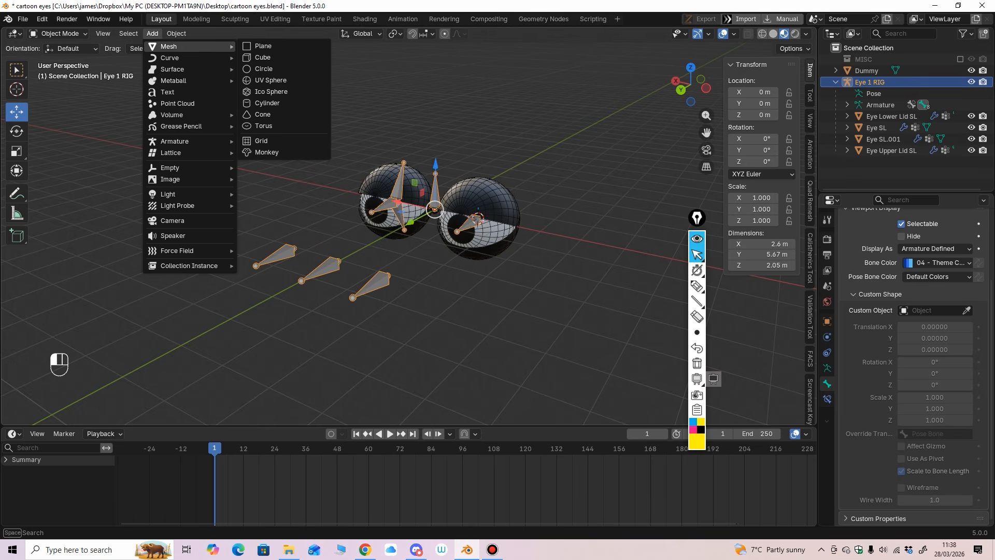
pyautogui.moveTo(171, 167)
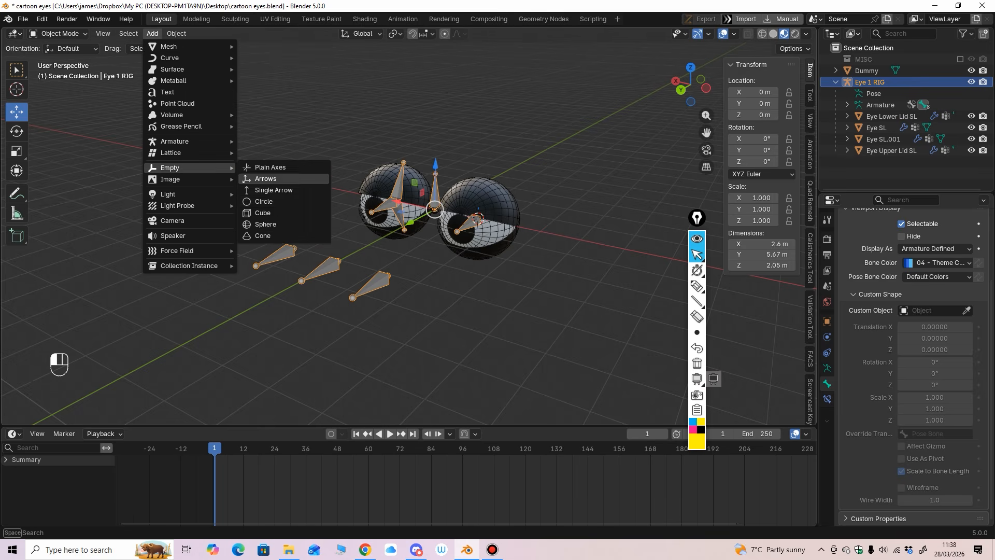
pyautogui.click(264, 201)
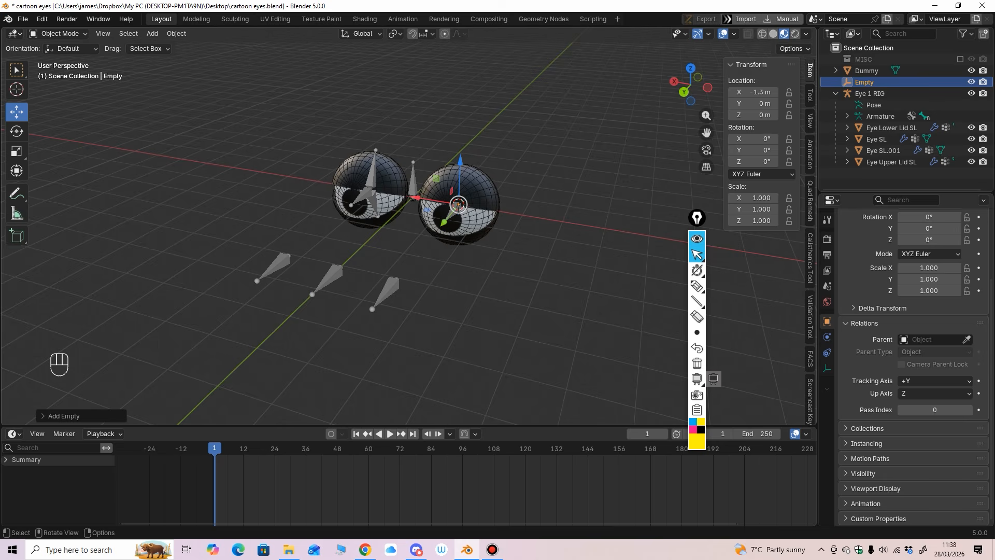
pyautogui.keyDown('shift'); pyautogui.moveTo(459, 205); pyautogui.dragTo(439, 238, button='middle'); pyautogui.keyUp('shift')
pyautogui.moveTo(439, 237); pyautogui.dragTo(479, 138)
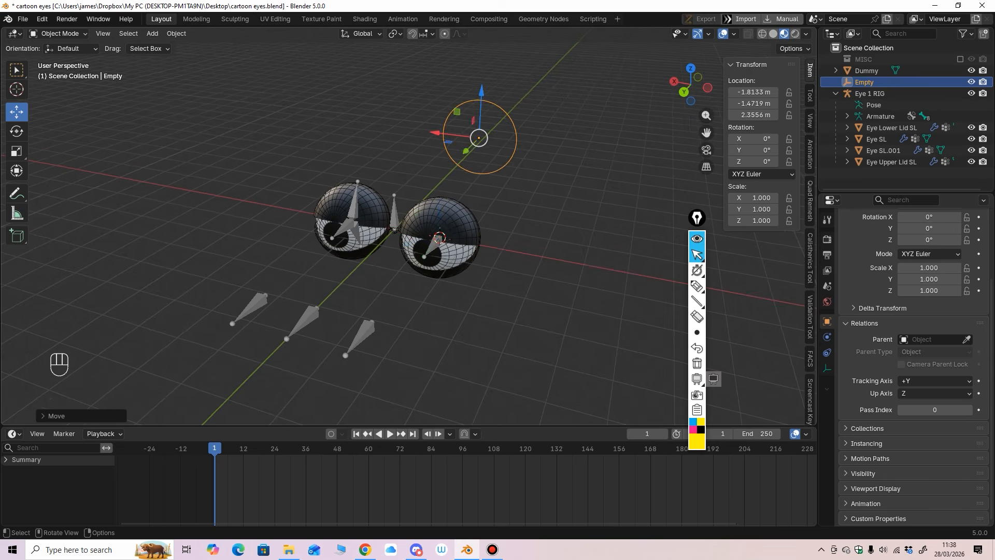
# Return the armature to Pose Mode and assign the circle Empty as the custom shape object of Eye Master CTRL.
pyautogui.moveTo(479, 139)
pyautogui.mouseDown(button='middle')
pyautogui.moveTo(493, 125)
pyautogui.moveTo(493, 147)
pyautogui.mouseUp(button='middle')
pyautogui.click(390, 293)
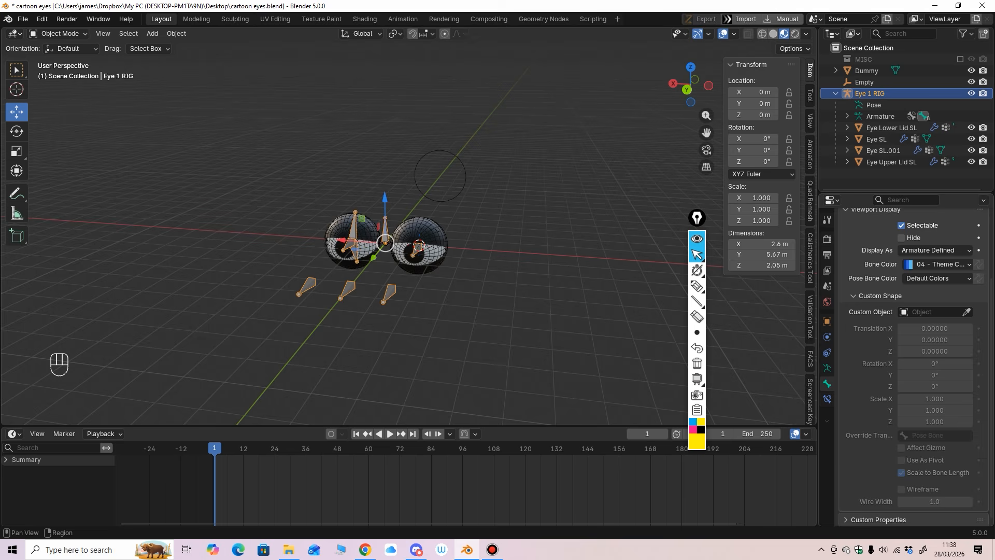
pyautogui.click(58, 33)
pyautogui.click(52, 72)
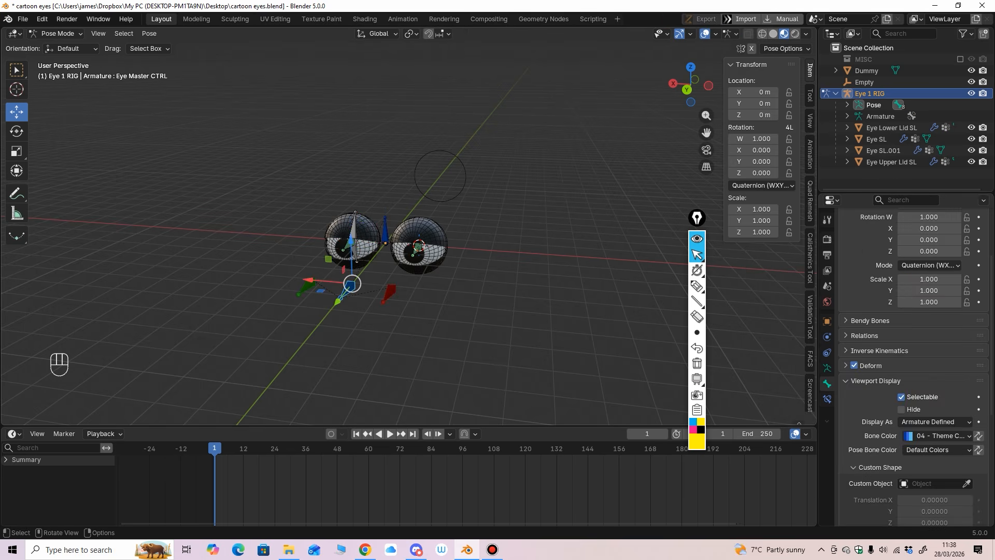
pyautogui.scroll(-4, 912, 363)
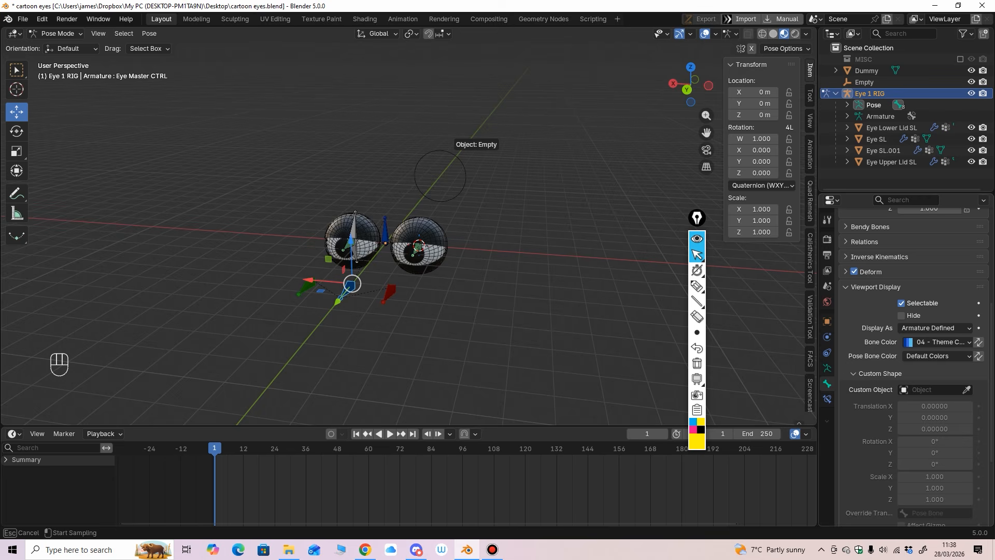
pyautogui.click(451, 155)
pyautogui.scroll(3, 451, 155)
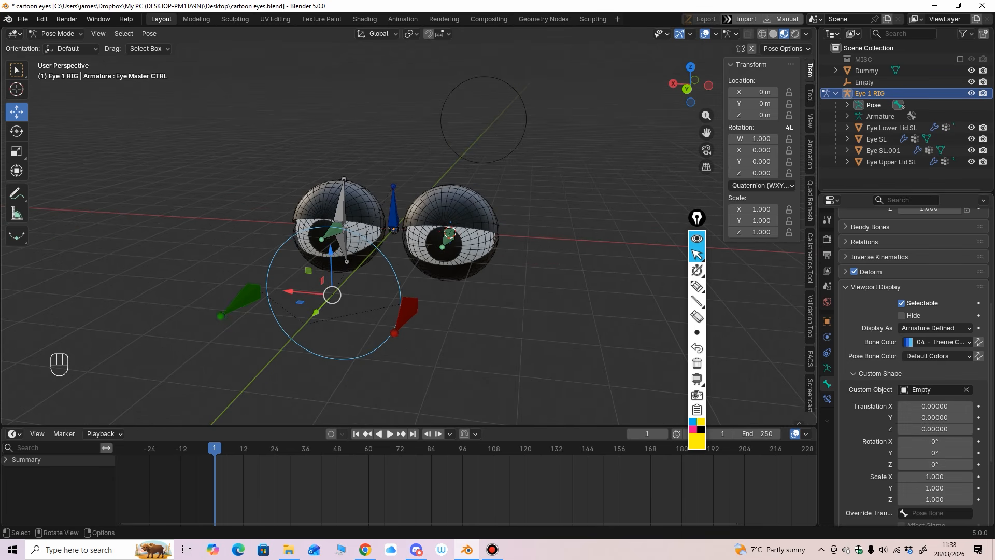
# Test moving the circle-shaped Eye Master CTRL in several directions, and undo each move.
pyautogui.moveTo(324, 306); pyautogui.dragTo(343, 294, button='middle')
pyautogui.moveTo(343, 293); pyautogui.dragTo(408, 259)
pyautogui.hotkey('ctrl', 'z')
pyautogui.moveTo(408, 259)
pyautogui.mouseDown(button='middle')
pyautogui.moveTo(424, 242)
pyautogui.moveTo(417, 266)
pyautogui.moveTo(411, 253)
pyautogui.mouseUp(button='middle')
pyautogui.moveTo(379, 250); pyautogui.dragTo(273, 225)
pyautogui.hotkey('ctrl', 'z')
pyautogui.hotkey('ctrl', 'z')
pyautogui.moveTo(379, 251); pyautogui.dragTo(365, 267, button='middle')
pyautogui.hotkey('ctrl', 'z')
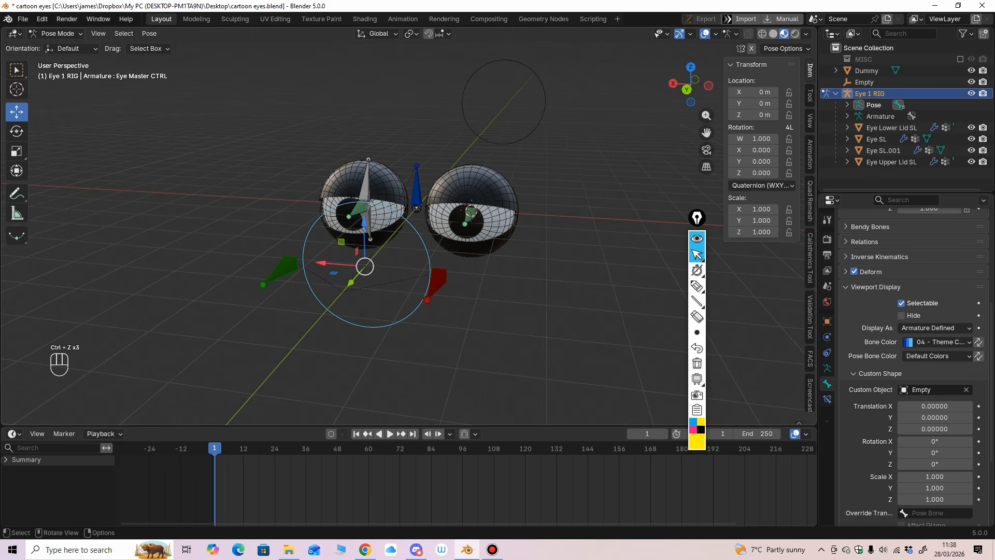
pyautogui.moveTo(365, 266); pyautogui.dragTo(358, 247)
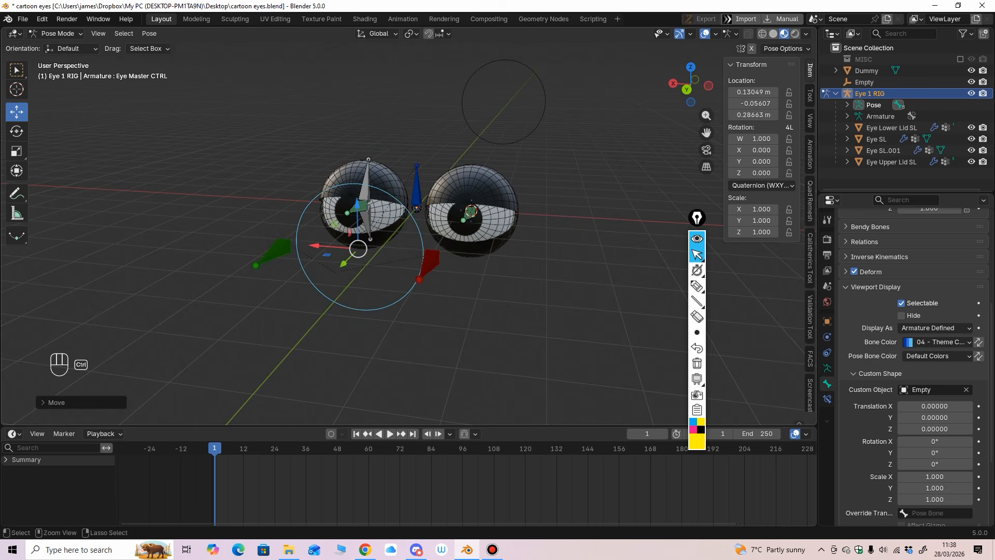
pyautogui.hotkey('ctrl', 'z')
# From the back orthographic view, widen the Eye Master CTRL custom shape by setting its Scale X to 2.1.
pyautogui.moveTo(357, 247); pyautogui.dragTo(386, 261, button='middle')
pyautogui.scroll(-1, 386, 261)
pyautogui.scroll(-4, 917, 368)
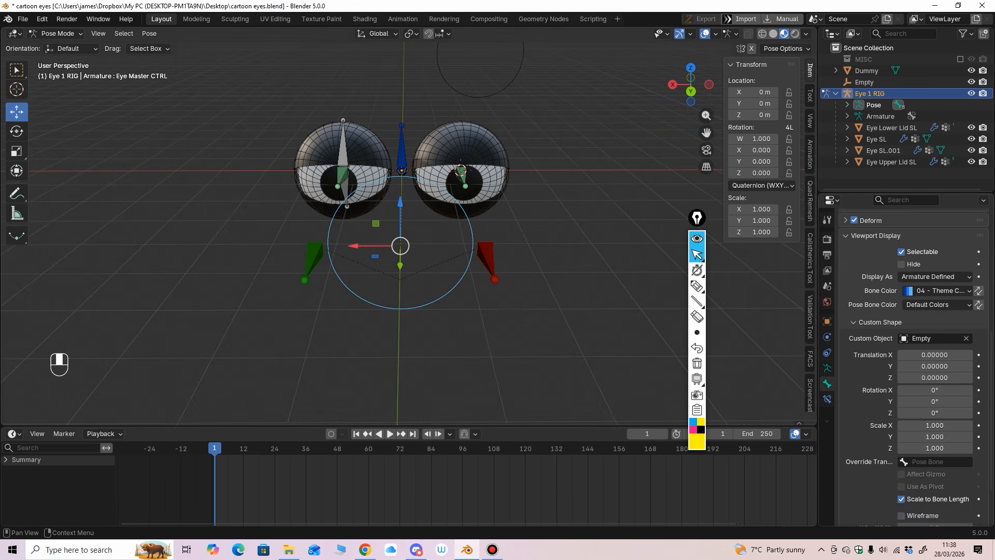
pyautogui.moveTo(935, 393); pyautogui.dragTo(982, 381)
pyautogui.hotkey('ctrl', 'z')
pyautogui.press('ctrl+KP_1')
pyautogui.keyDown('shift'); pyautogui.moveTo(456, 254); pyautogui.dragTo(458, 276, button='middle'); pyautogui.keyUp('shift')
pyautogui.keyDown('ctrl'); pyautogui.moveTo(458, 277); pyautogui.dragTo(458, 247, button='middle'); pyautogui.keyUp('ctrl')
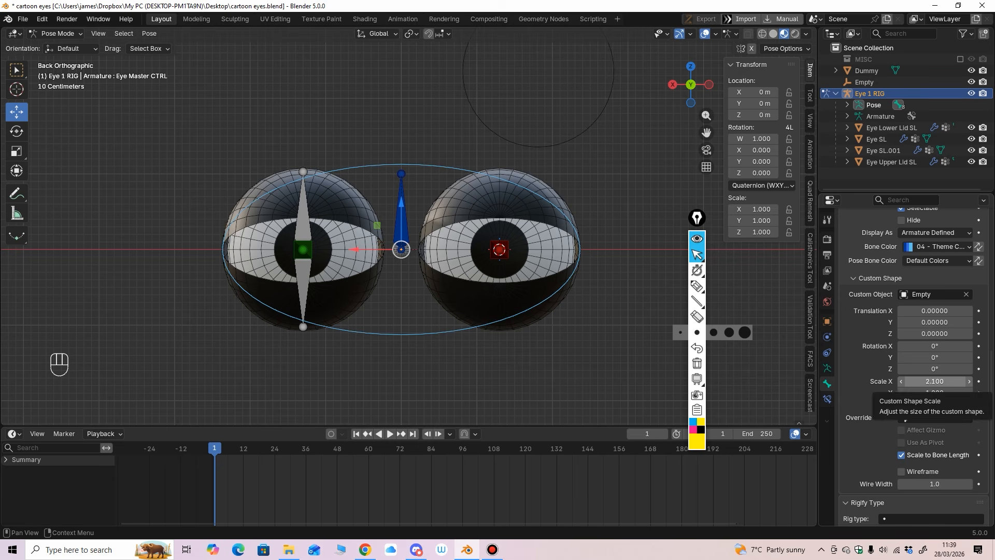
# Widen the Eye Master CTRL custom shape further by setting its Scale X to 2.7.
pyautogui.moveTo(935, 381); pyautogui.dragTo(926, 404)
pyautogui.moveTo(518, 290)
pyautogui.keyDown('ctrl'); pyautogui.mouseDown(button='middle')
pyautogui.moveTo(518, 322)
pyautogui.moveTo(454, 346)
pyautogui.moveTo(459, 375)
pyautogui.moveTo(514, 359)
pyautogui.moveTo(518, 371)
pyautogui.mouseUp(button='middle'); pyautogui.keyUp('ctrl')
# Test moving Eye SR CTRL and Eye SL CTRL individually, and undo each move.
pyautogui.click(468, 284)
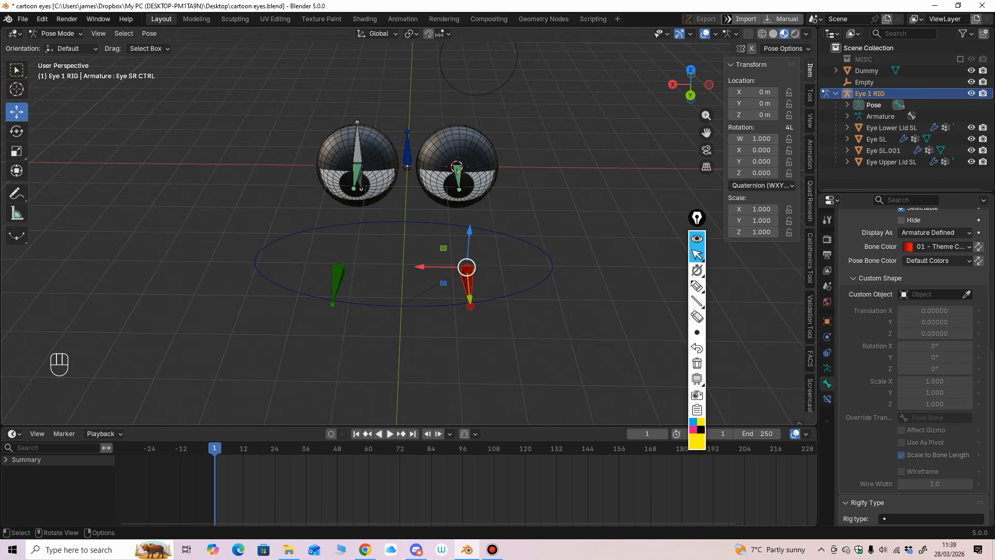
pyautogui.moveTo(466, 267); pyautogui.dragTo(511, 214)
pyautogui.hotkey('ctrl', 'z')
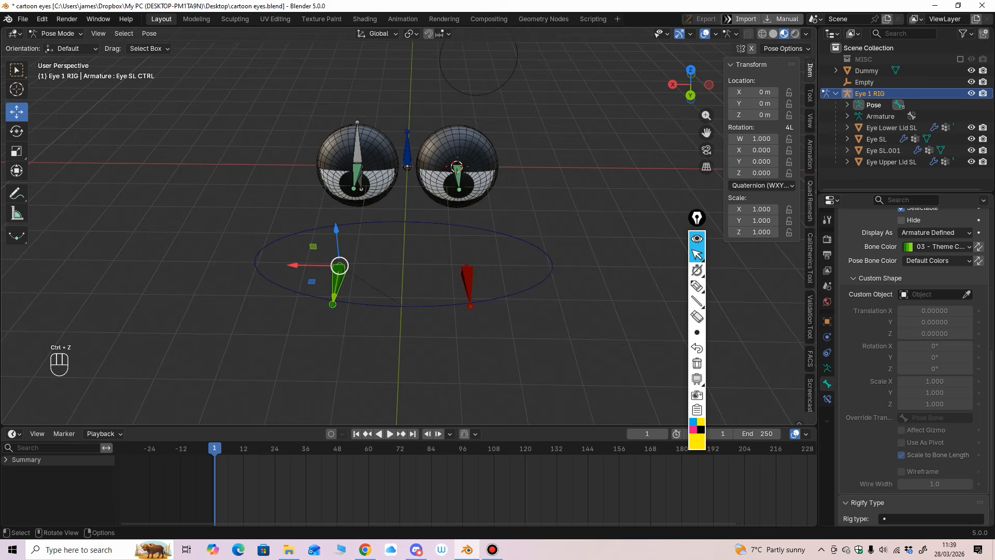
pyautogui.moveTo(339, 266); pyautogui.dragTo(280, 229)
pyautogui.hotkey('ctrl', 'z')
# Move Eye Master CTRL sideways, and hide the circle Empty in the viewport and in renders.
pyautogui.click(282, 240)
pyautogui.moveTo(290, 243); pyautogui.dragTo(324, 220, button='middle')
pyautogui.moveTo(405, 240)
pyautogui.mouseDown()
pyautogui.moveTo(396, 175)
pyautogui.moveTo(388, 266)
pyautogui.moveTo(446, 166)
pyautogui.moveTo(380, 264)
pyautogui.moveTo(419, 243)
pyautogui.mouseUp()
pyautogui.click(971, 82)
pyautogui.click(983, 82)
# Move Eye Master CTRL to about X -1.06, Z -0.46 m to check how both eyes follow.
pyautogui.moveTo(580, 192)
pyautogui.mouseDown(button='middle')
pyautogui.moveTo(578, 213)
pyautogui.moveTo(550, 244)
pyautogui.moveTo(581, 197)
pyautogui.mouseUp(button='middle')
pyautogui.moveTo(419, 244); pyautogui.dragTo(453, 262)
pyautogui.moveTo(887, 193); pyautogui.dragTo(887, 251)
pyautogui.moveTo(586, 291)
pyautogui.mouseDown(button='middle')
pyautogui.moveTo(549, 309)
pyautogui.moveTo(580, 303)
pyautogui.moveTo(582, 331)
pyautogui.mouseUp(button='middle')
pyautogui.moveTo(582, 332); pyautogui.dragTo(586, 355, button='middle')
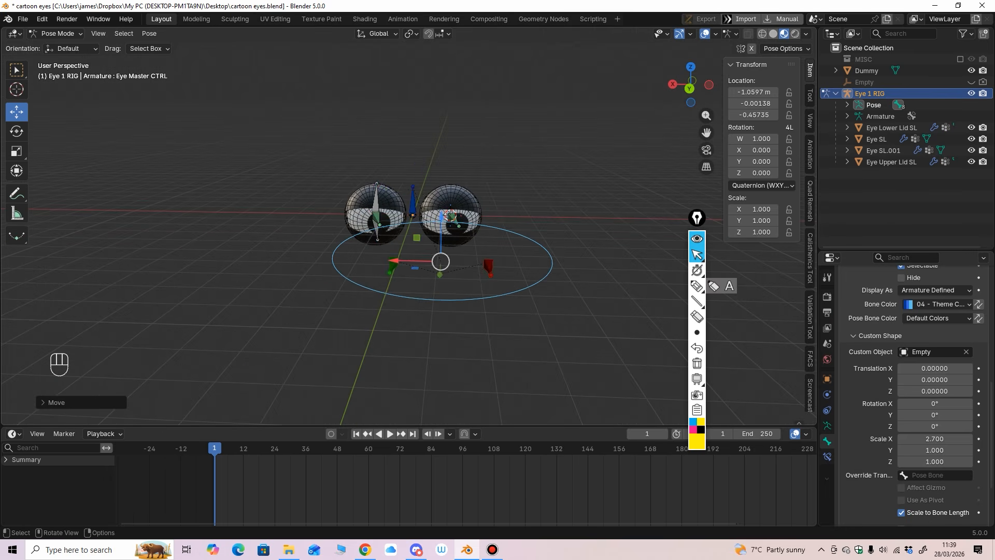
# Select all pose bones and clear their rotation and location.
pyautogui.moveTo(595, 363); pyautogui.dragTo(299, 98)
pyautogui.click(299, 98)
pyautogui.press('a')
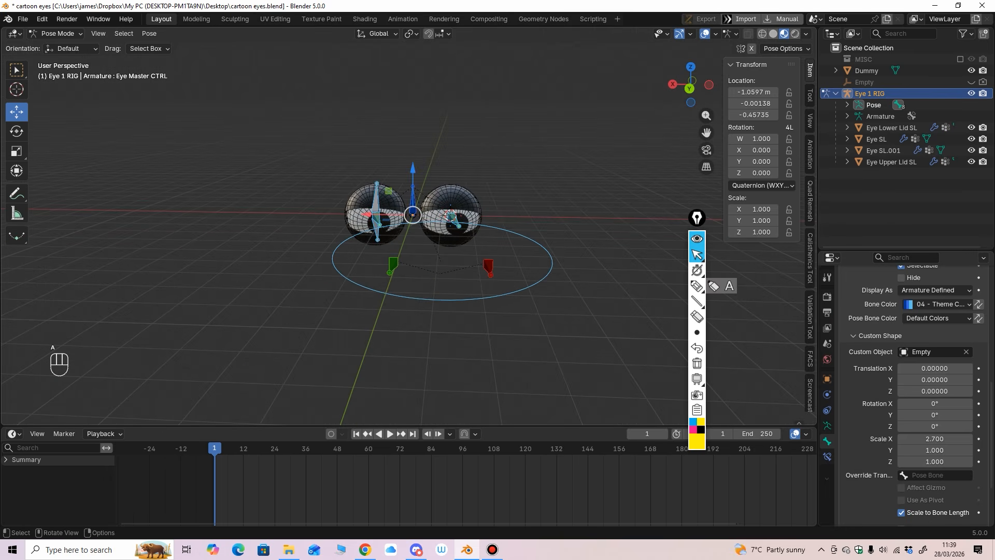
pyautogui.hotkey('alt', 'r')
pyautogui.hotkey('alt', 'g')
# Rotate the Eye Upper Lid SL.L and Eye Lower Lid SL.L bones apart to open the eyelids.
pyautogui.moveTo(300, 97); pyautogui.dragTo(389, 78, button='middle')
pyautogui.click(495, 239)
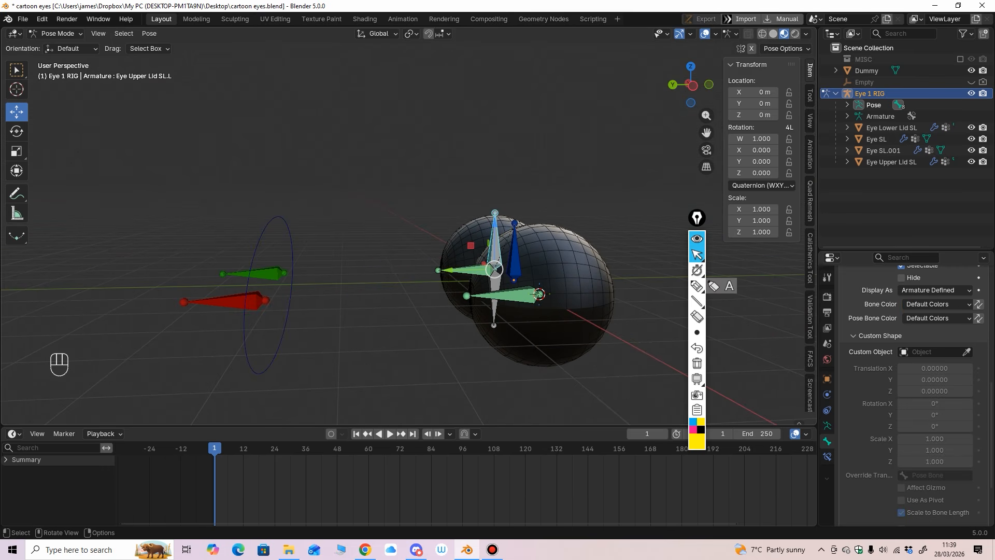
pyautogui.click(17, 131)
pyautogui.moveTo(460, 245)
pyautogui.mouseDown()
pyautogui.moveTo(472, 234)
pyautogui.moveTo(456, 254)
pyautogui.mouseUp()
pyautogui.click(495, 312)
pyautogui.moveTo(494, 311); pyautogui.dragTo(476, 296, button='middle')
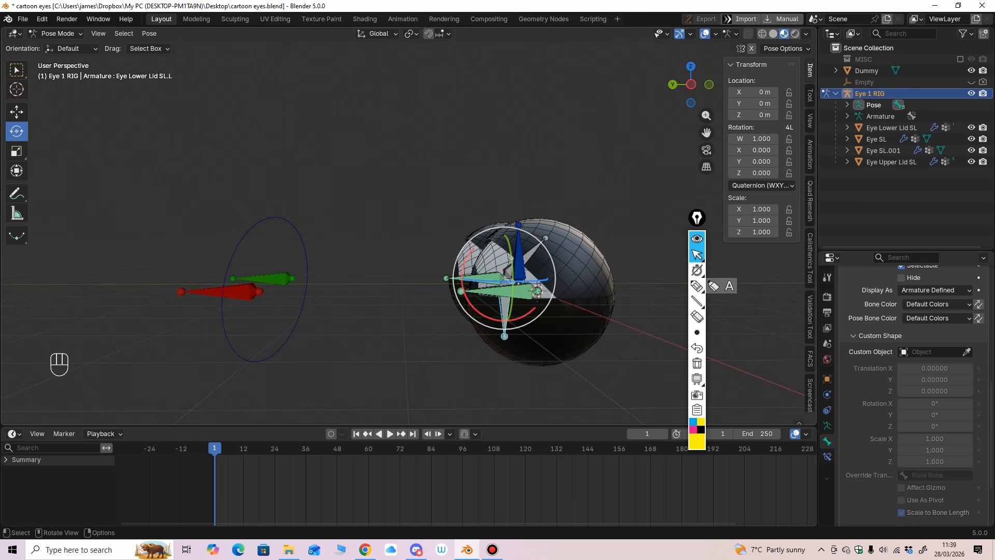
pyautogui.moveTo(470, 256); pyautogui.dragTo(467, 276)
# From the back orthographic view, test moving Eye Master CTRL and undo the move.
pyautogui.moveTo(467, 275); pyautogui.dragTo(570, 280, button='middle')
pyautogui.scroll(-1, 570, 280)
pyautogui.click(550, 283)
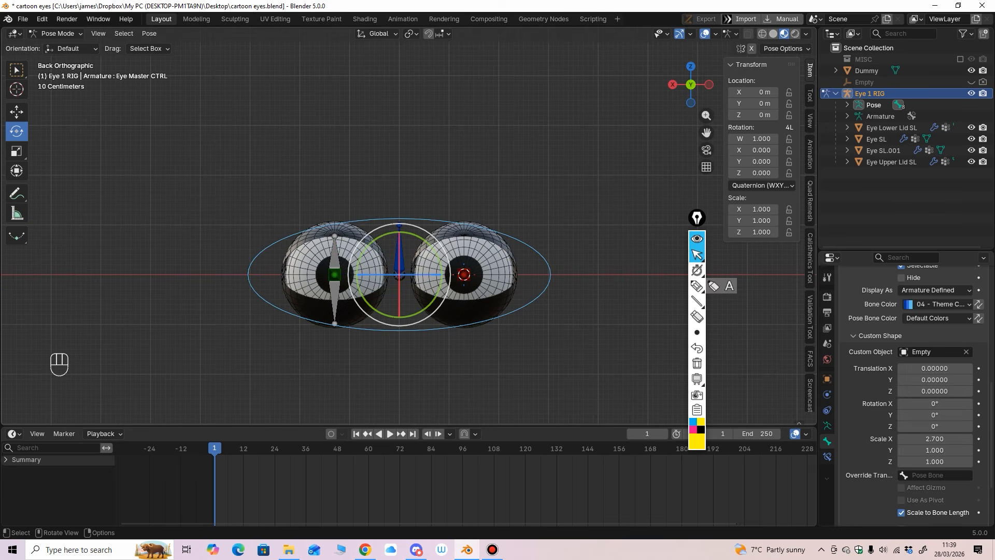
pyautogui.click(17, 112)
pyautogui.scroll(-1, 409, 227)
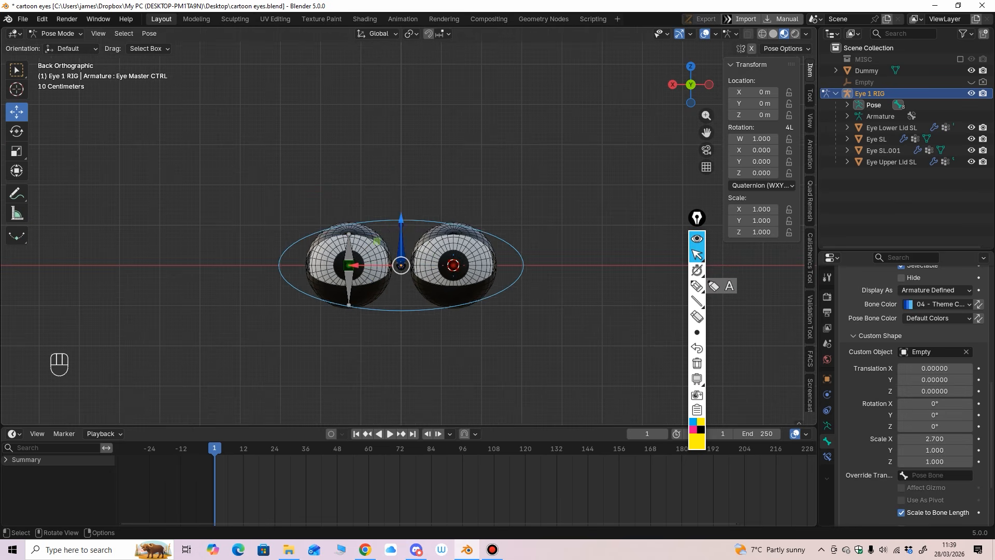
pyautogui.moveTo(400, 265); pyautogui.dragTo(552, 236)
pyautogui.hotkey('ctrl', 'z')
# Test moving Eye SL CTRL and Eye SR CTRL outward so each eye looks in its own direction.
pyautogui.moveTo(553, 236); pyautogui.dragTo(581, 275, button='middle')
pyautogui.moveTo(340, 289); pyautogui.dragTo(268, 239)
pyautogui.keyDown('alt'); pyautogui.moveTo(268, 239); pyautogui.dragTo(269, 228, button='middle'); pyautogui.keyUp('alt')
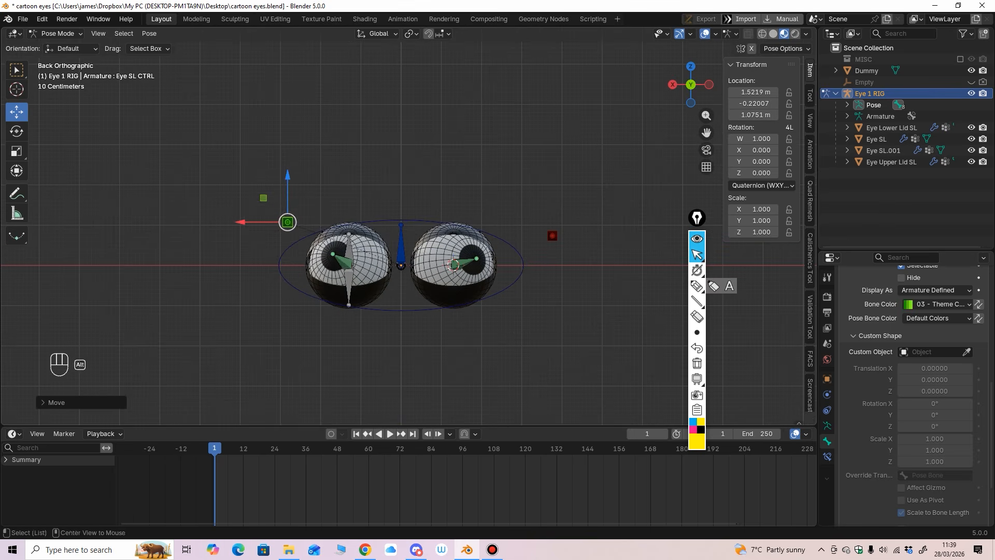
pyautogui.click(553, 236)
pyautogui.moveTo(553, 236); pyautogui.dragTo(567, 263)
# Return the whole rig to its rest pose by clearing every bone's rotation and location.
pyautogui.press('a')
pyautogui.hotkey('alt', 'r')
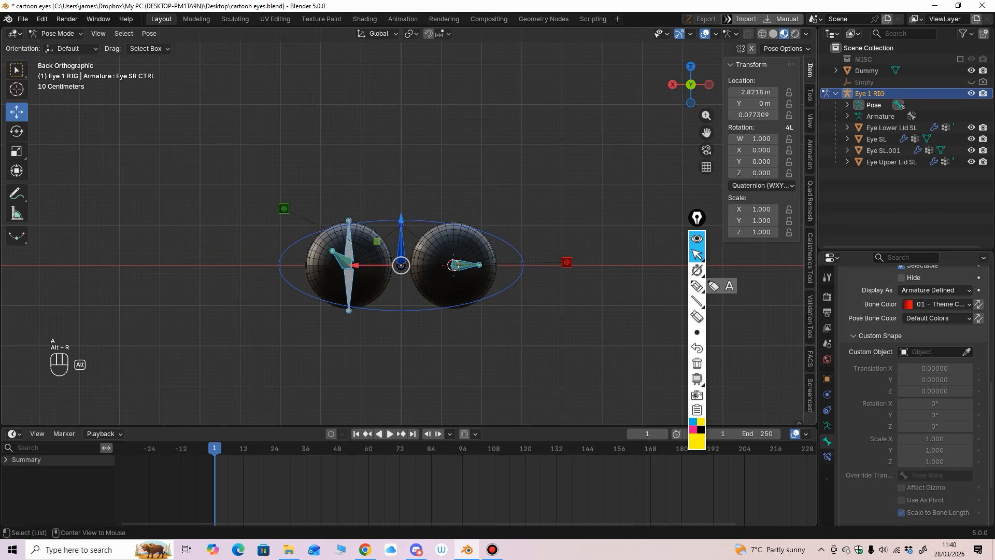
pyautogui.hotkey('alt', 'g')
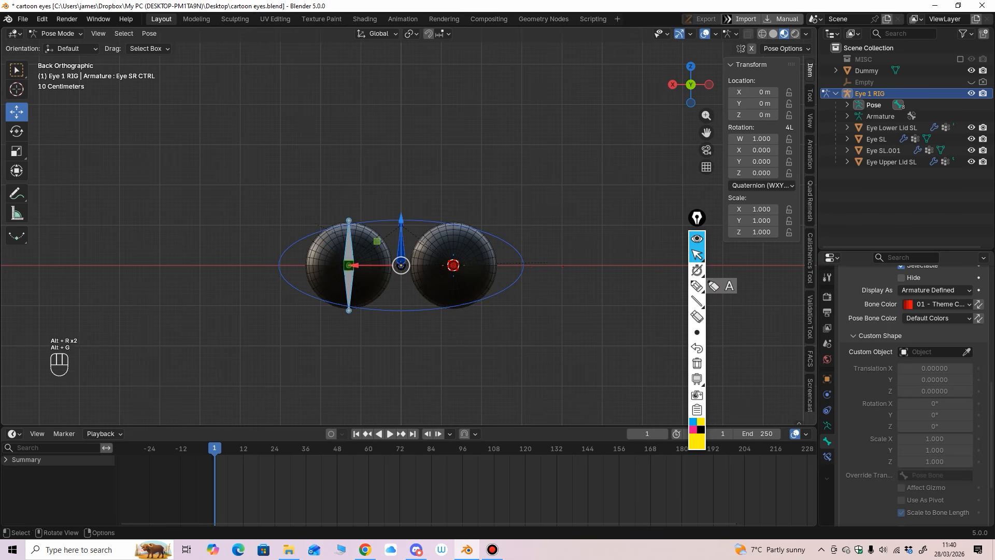
# Rotate the Eye Upper Lid SL.L bone to about W 0.991, X 0.132 to partly open the upper lids.
pyautogui.moveTo(519, 269); pyautogui.dragTo(549, 228, button='middle')
pyautogui.click(432, 213)
pyautogui.keyDown('ctrl'); pyautogui.moveTo(549, 228); pyautogui.dragTo(511, 238, button='middle'); pyautogui.keyUp('ctrl')
pyautogui.moveTo(511, 238); pyautogui.dragTo(625, 208, button='middle')
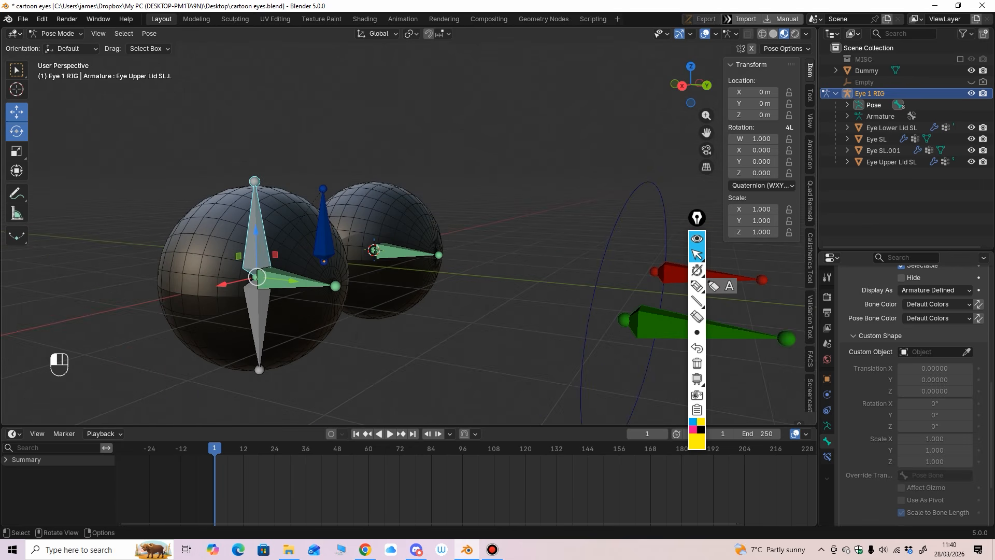
pyautogui.click(17, 131)
pyautogui.moveTo(286, 254); pyautogui.dragTo(276, 238)
pyautogui.keyDown('ctrl'); pyautogui.moveTo(276, 239); pyautogui.dragTo(277, 270, button='middle'); pyautogui.keyUp('ctrl')
# Set the bone color of Eye Upper Lid SL.L and Eye Lower Lid SL.L to 03 - Theme Color Set.
pyautogui.scroll(2, 912, 337)
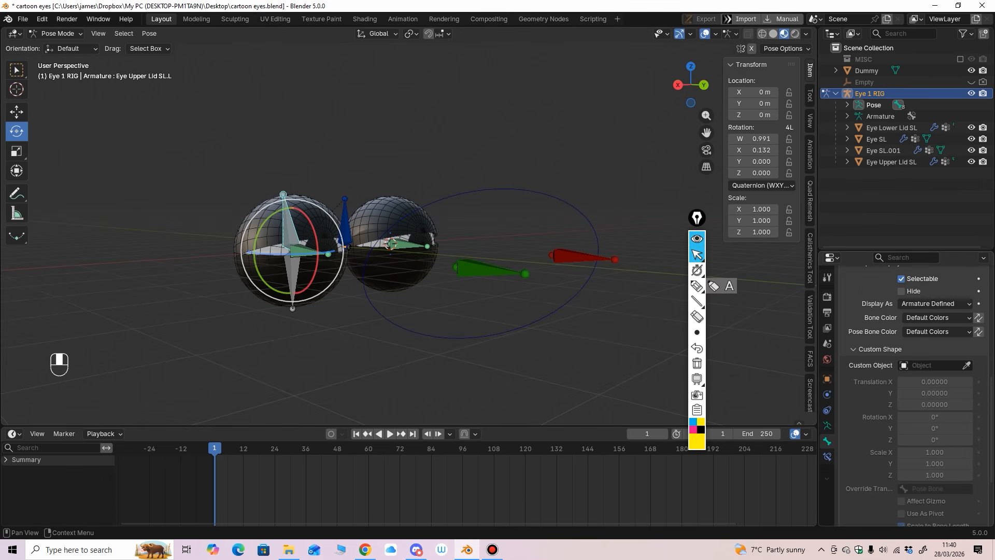
pyautogui.click(936, 349)
pyautogui.click(825, 399)
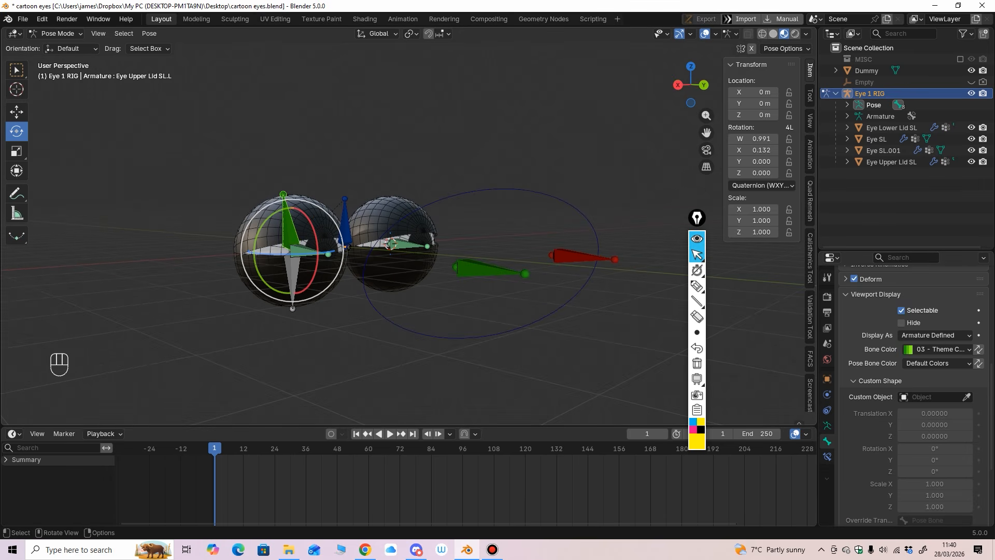
pyautogui.moveTo(301, 288); pyautogui.dragTo(294, 283, button='middle')
pyautogui.click(291, 277)
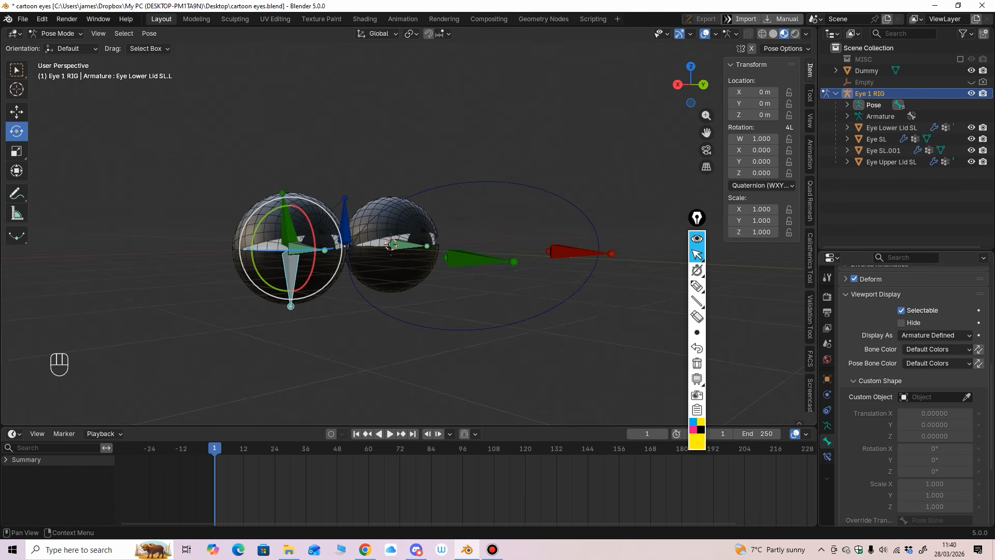
pyautogui.click(936, 348)
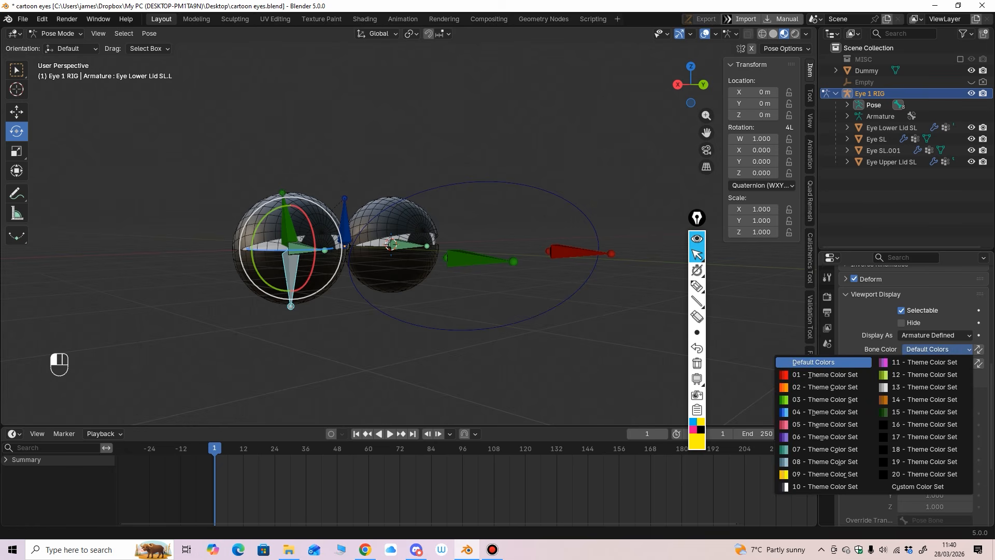
pyautogui.click(825, 400)
pyautogui.moveTo(482, 317); pyautogui.dragTo(419, 340, button='middle')
pyautogui.keyDown('shift'); pyautogui.moveTo(419, 340); pyautogui.dragTo(437, 278, button='middle'); pyautogui.keyUp('shift')
pyautogui.click(696, 286)
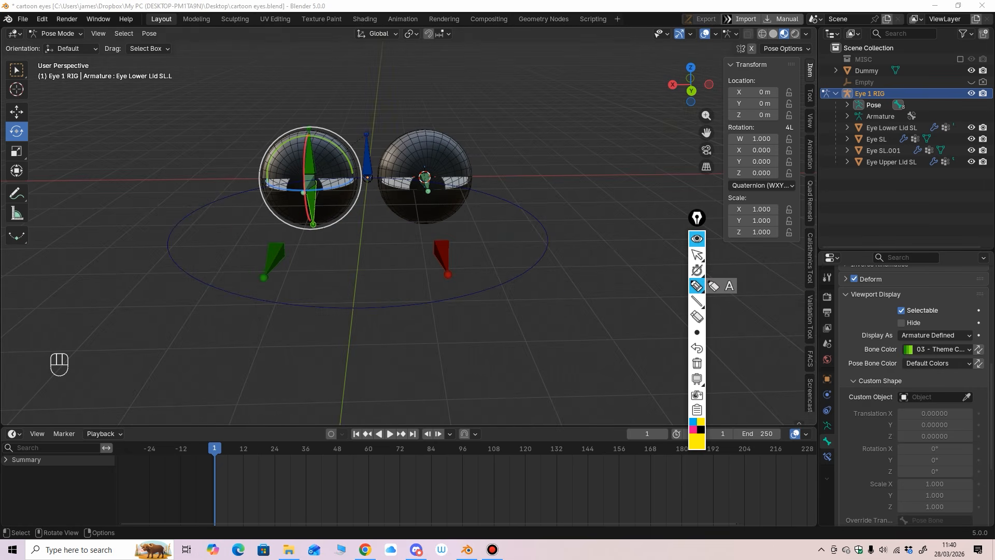
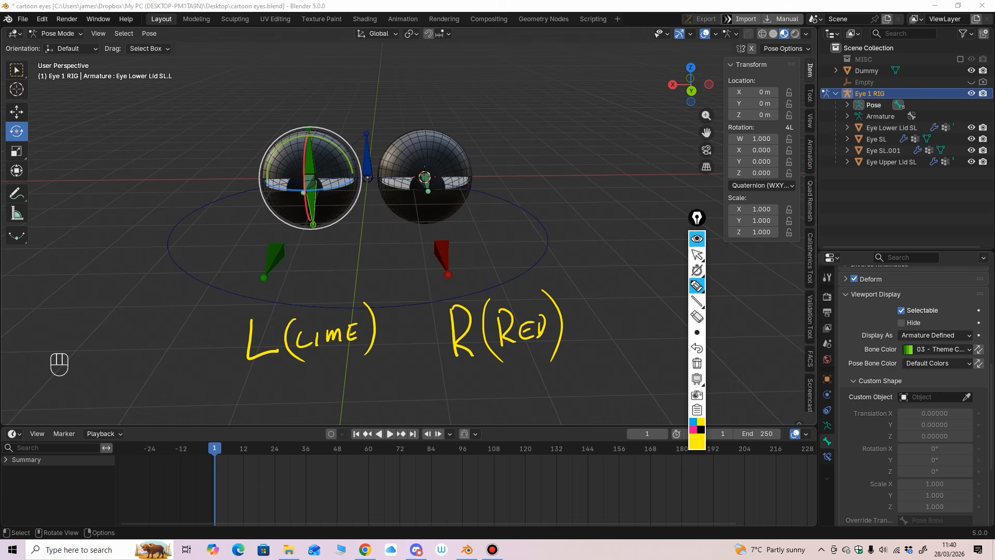
pyautogui.click(697, 363)
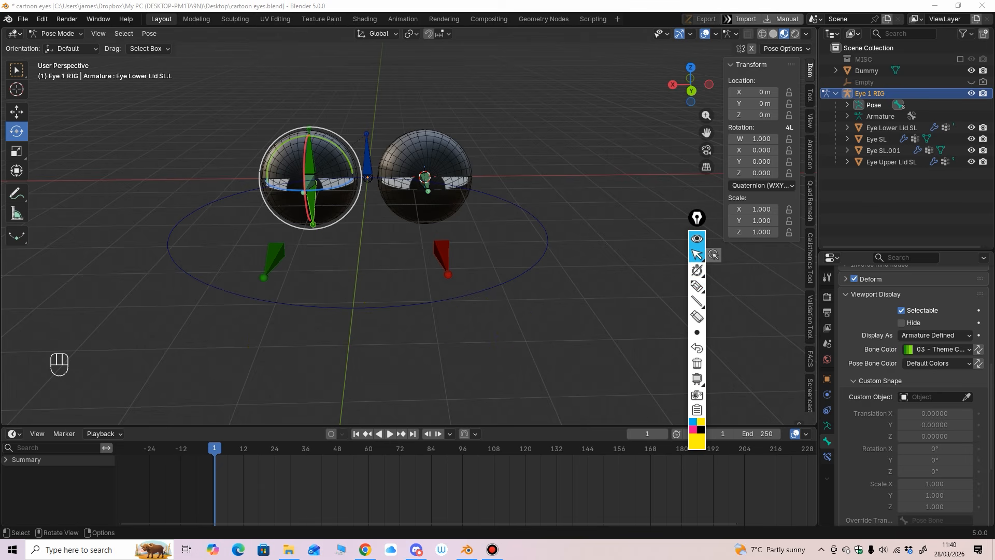
# Set the bone color of the Eye SL.L bone to 03 - Theme Color Set.
pyautogui.moveTo(549, 255)
pyautogui.mouseDown(button='middle')
pyautogui.moveTo(535, 288)
pyautogui.moveTo(513, 273)
pyautogui.mouseUp(button='middle')
pyautogui.scroll(4, 534, 288)
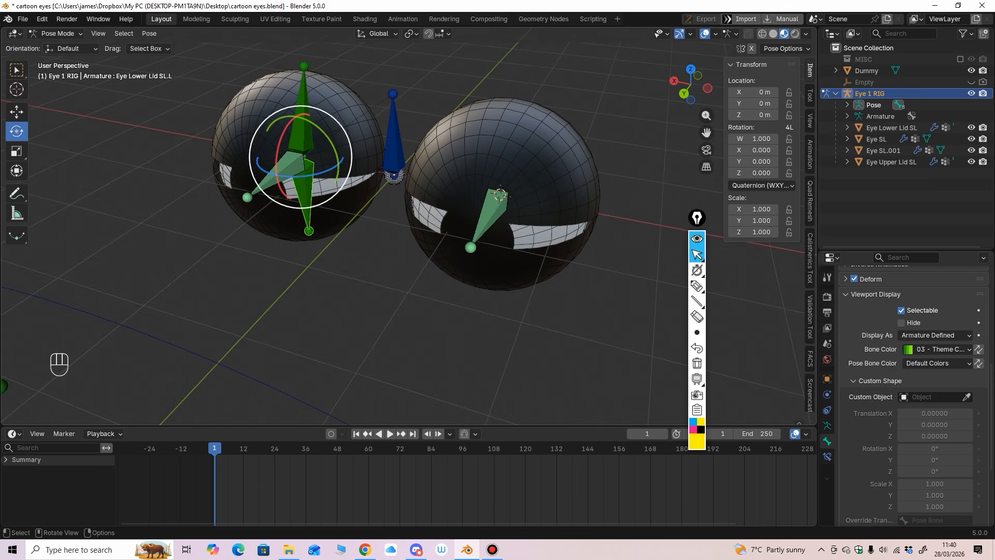
pyautogui.click(268, 182)
pyautogui.scroll(-3, 268, 181)
pyautogui.moveTo(268, 181); pyautogui.dragTo(269, 172, button='middle')
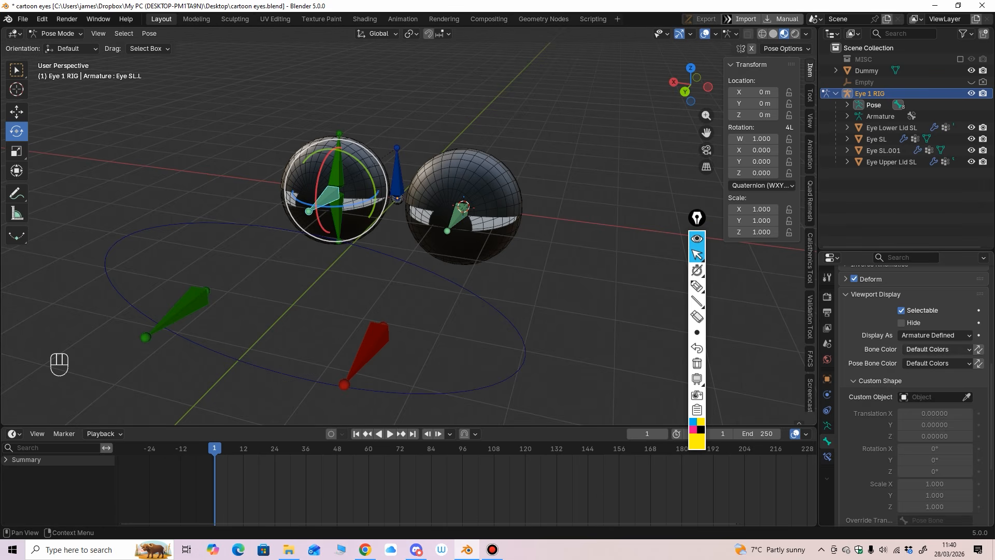
pyautogui.click(936, 349)
pyautogui.click(825, 399)
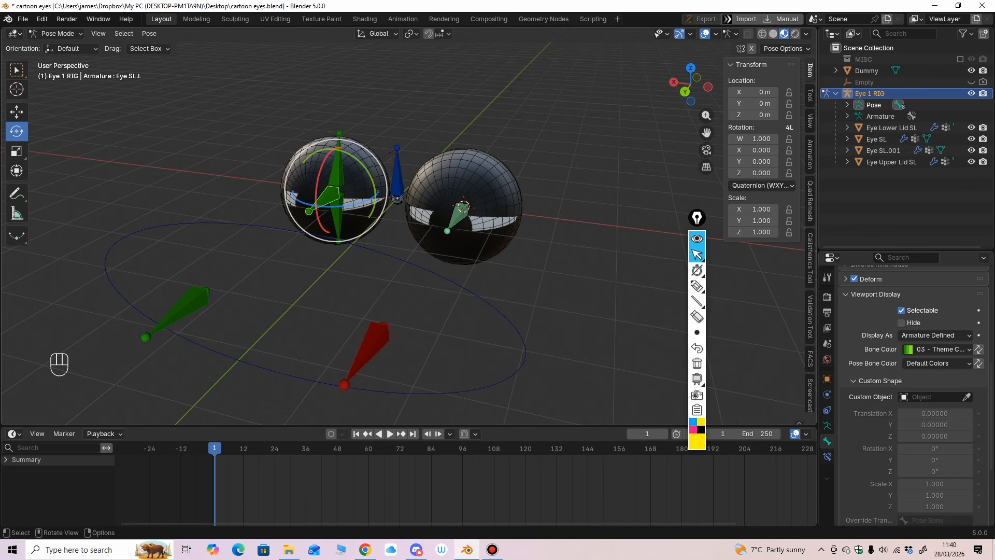
# Set the bone color of the Eye SR bone to 01 - Theme Color Set.
pyautogui.click(458, 215)
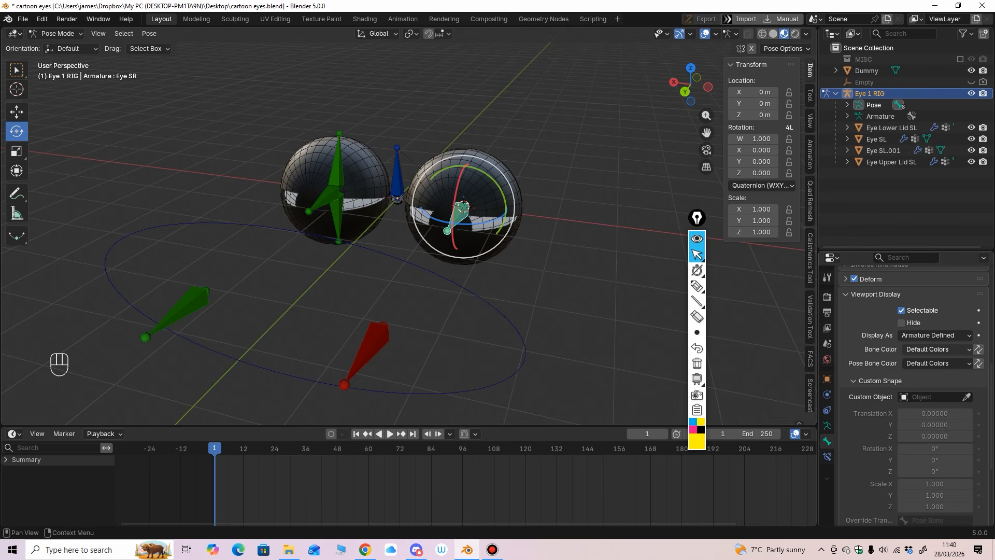
pyautogui.click(935, 349)
pyautogui.click(824, 374)
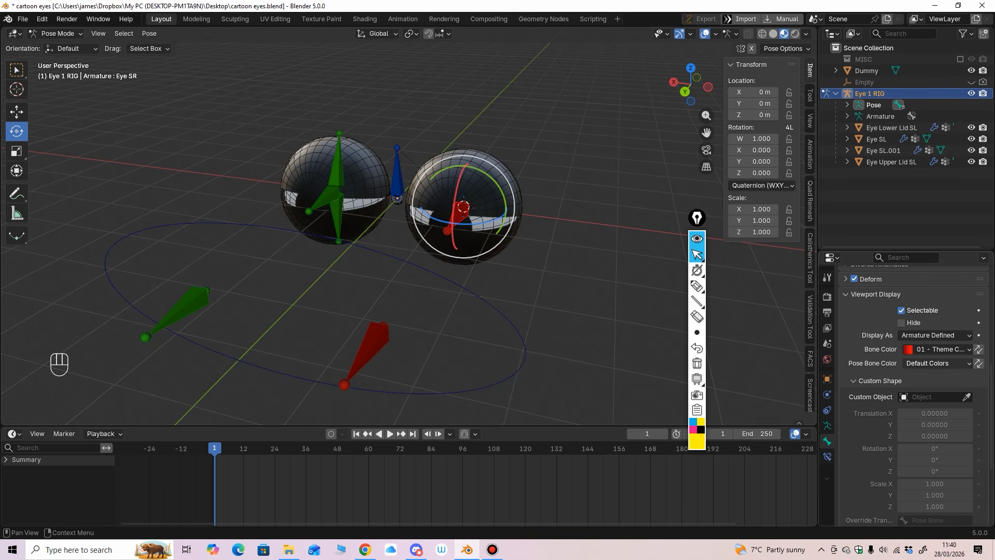
# Try 03 - Theme Color Set as the pose bone color of Eye SR, and restore it to Default Colors.
pyautogui.click(936, 362)
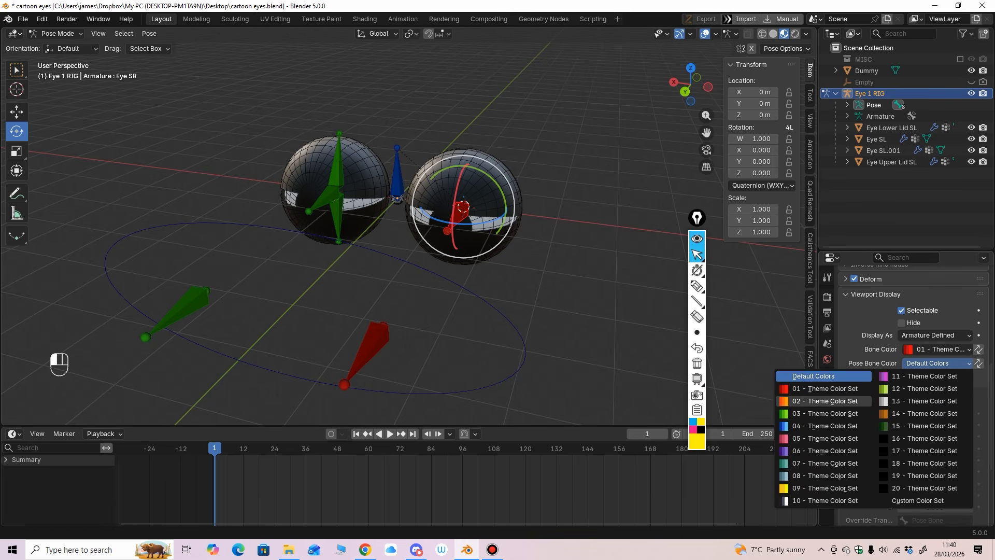
pyautogui.click(833, 413)
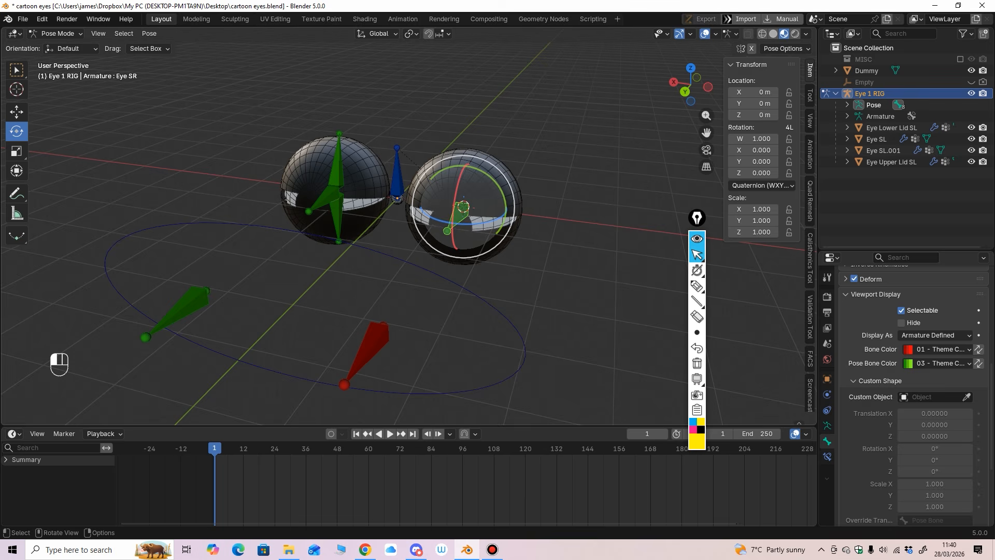
pyautogui.hotkey('ctrl', 'z')
pyautogui.click(936, 363)
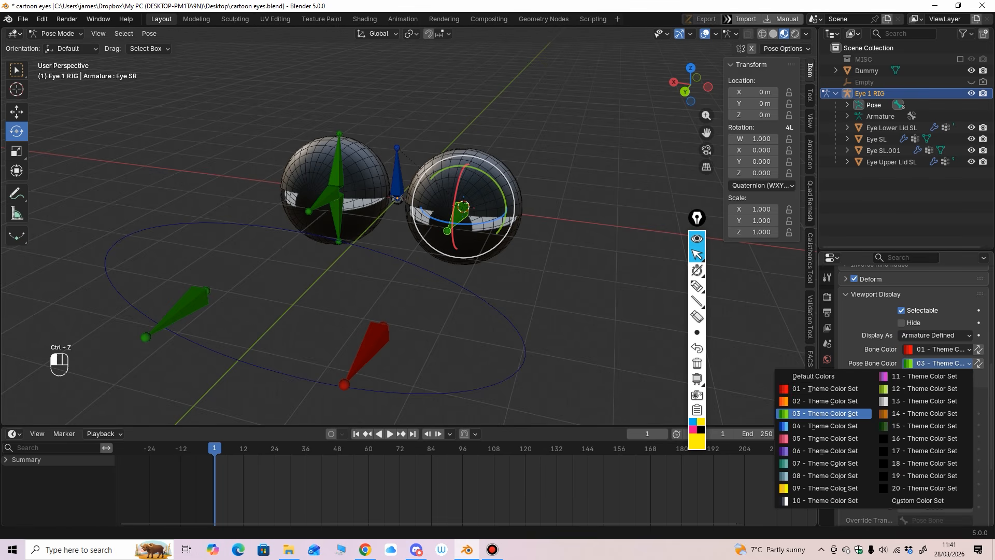
pyautogui.click(814, 376)
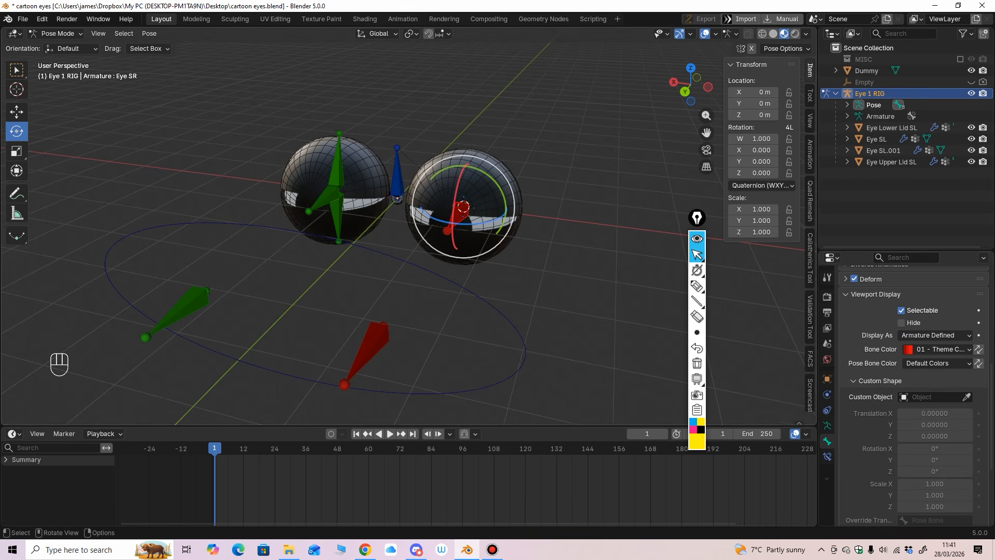
# Test rotating Eye SR CTRL, undo the rotations, and set its rotation mode to XYZ Euler.
pyautogui.click(390, 312)
pyautogui.moveTo(402, 301)
pyautogui.keyDown('ctrl'); pyautogui.mouseDown(button='middle')
pyautogui.moveTo(391, 314)
pyautogui.moveTo(401, 305)
pyautogui.mouseUp(button='middle'); pyautogui.keyUp('ctrl')
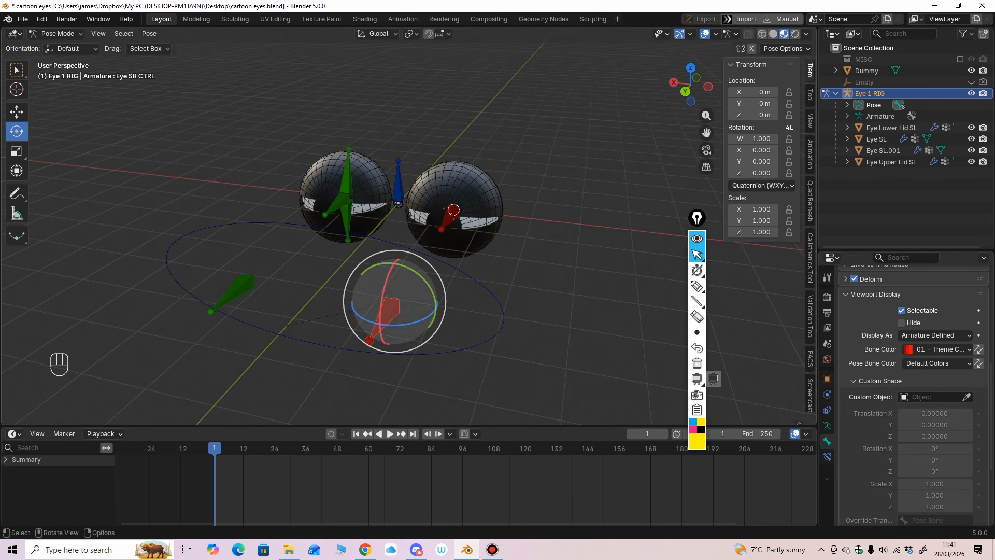
pyautogui.moveTo(406, 299); pyautogui.dragTo(404, 301)
pyautogui.hotkey('ctrl', 'z')
pyautogui.moveTo(409, 305); pyautogui.dragTo(441, 305, button='middle')
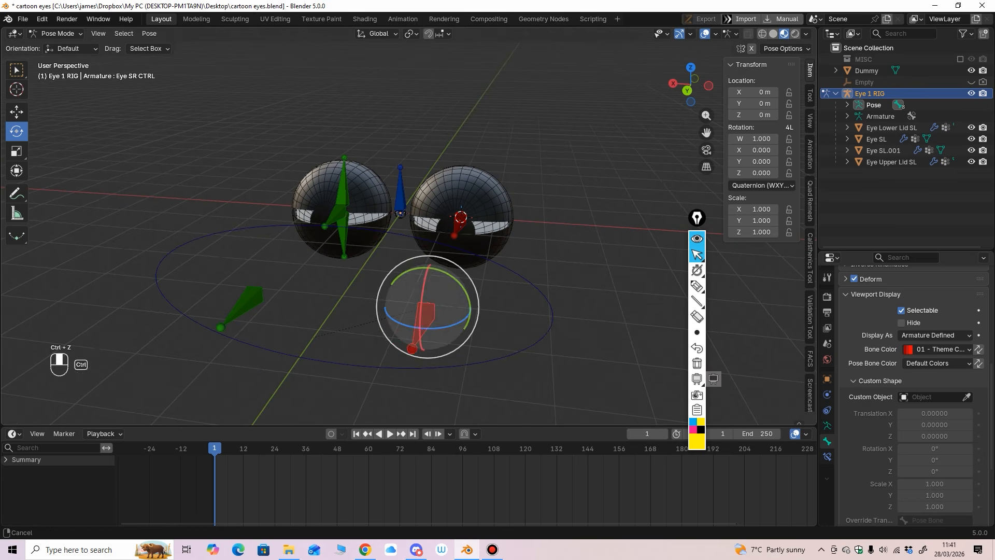
pyautogui.moveTo(449, 309)
pyautogui.mouseDown()
pyautogui.moveTo(454, 289)
pyautogui.moveTo(450, 299)
pyautogui.mouseUp()
pyautogui.hotkey('ctrl', 'z')
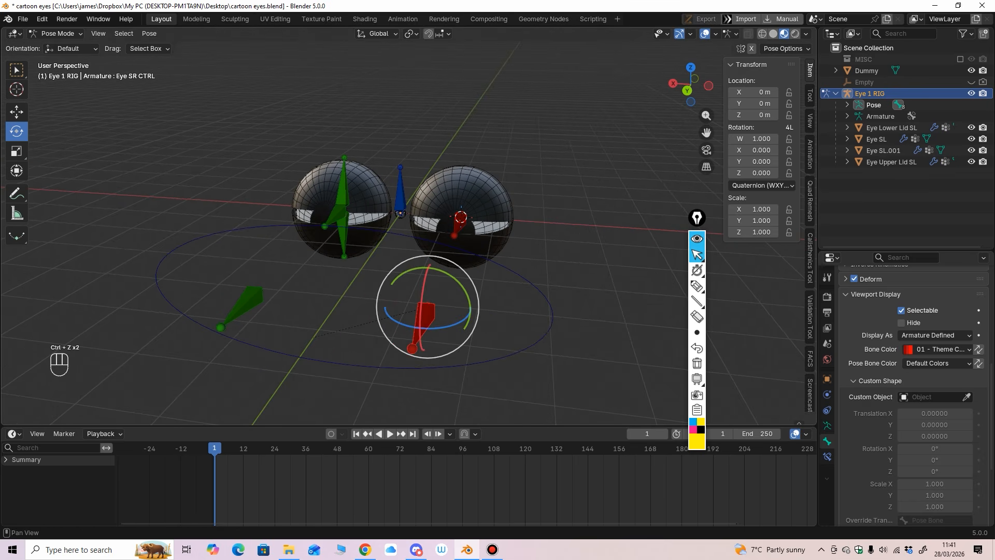
pyautogui.click(761, 185)
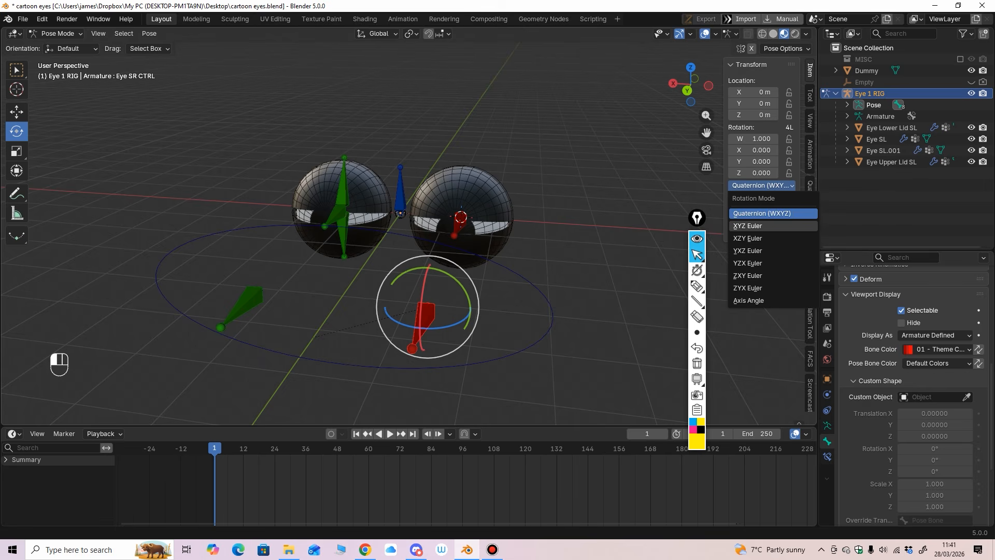
pyautogui.click(748, 226)
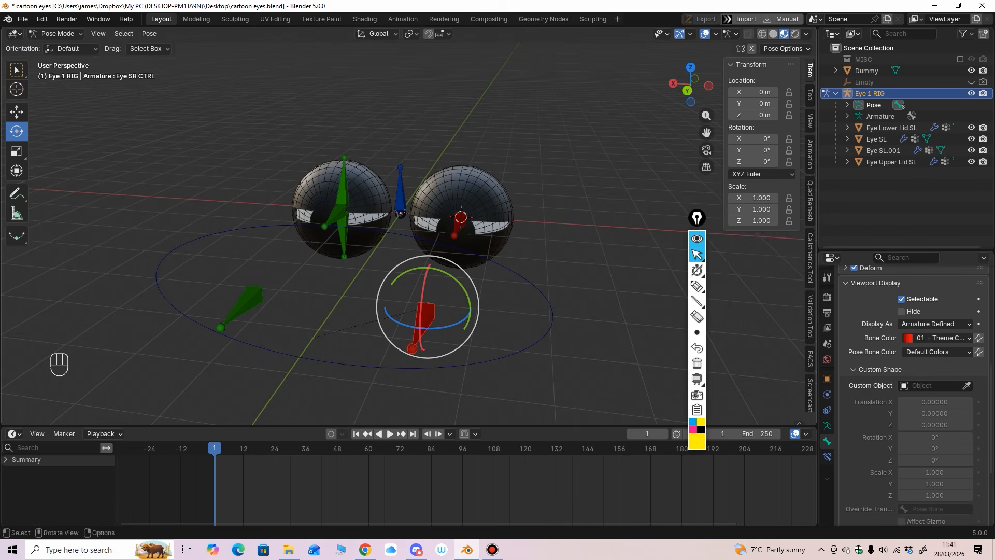
# Select Eye SL CTRL and examine its W rotation component and Quaternion rotation mode.
pyautogui.keyDown('shift'); pyautogui.moveTo(497, 290); pyautogui.dragTo(503, 268, button='middle'); pyautogui.keyUp('shift')
pyautogui.scroll(1, 502, 268)
pyautogui.click(197, 294)
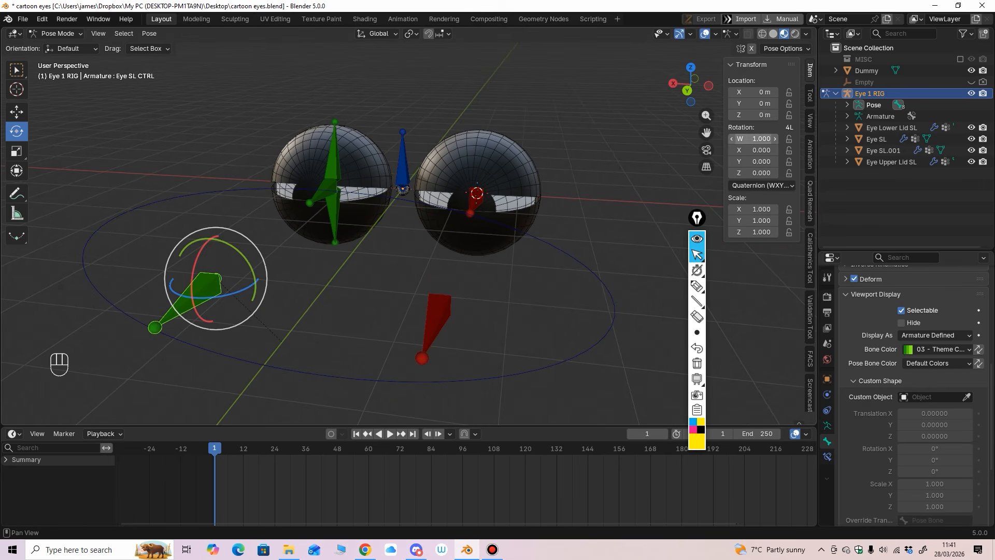
pyautogui.click(697, 286)
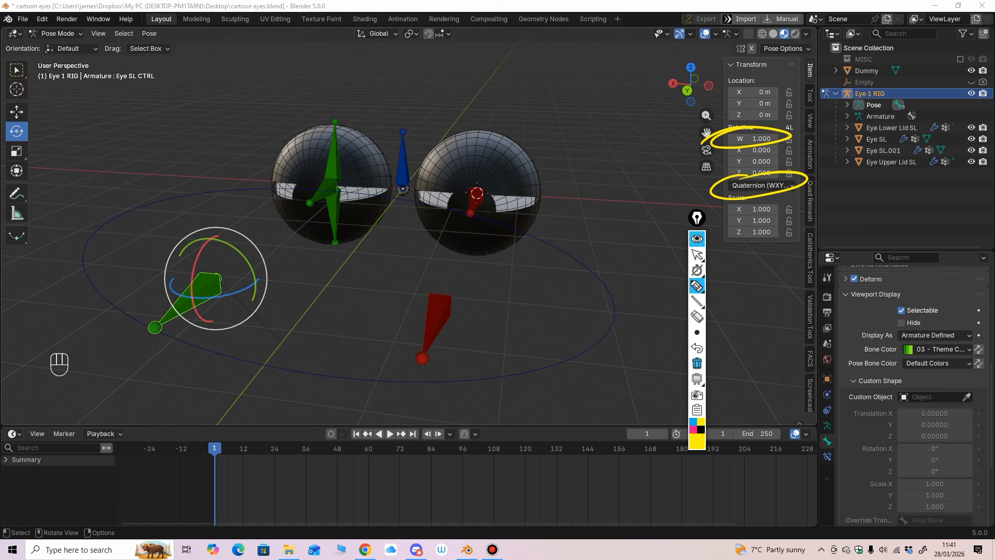
# Set the rotation mode of the Eye SL CTRL bone to XYZ Euler.
pyautogui.click(697, 363)
pyautogui.click(697, 255)
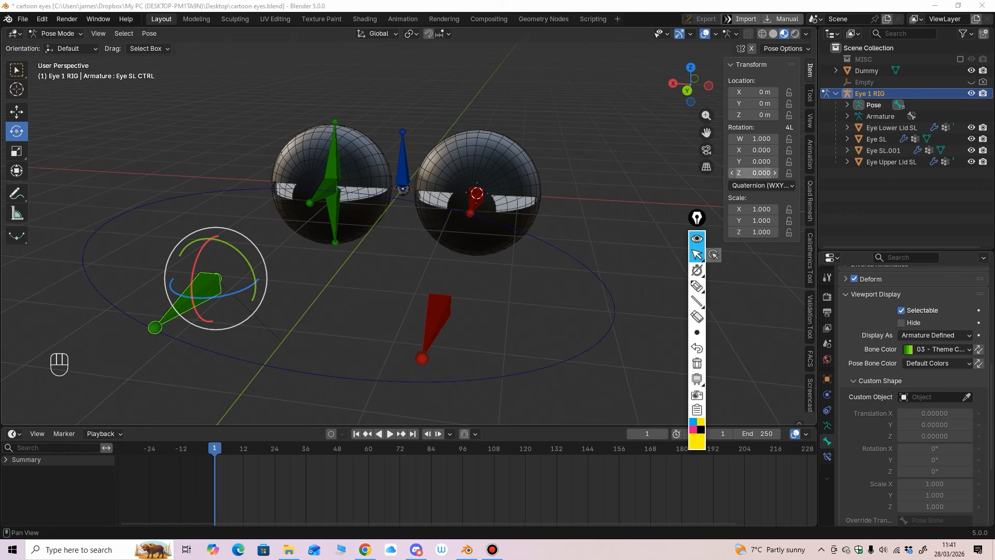
pyautogui.click(761, 185)
pyautogui.click(756, 227)
# Set the rotation mode of the Eye SR bone and the blue bone between the eyes to XYZ Euler.
pyautogui.click(474, 204)
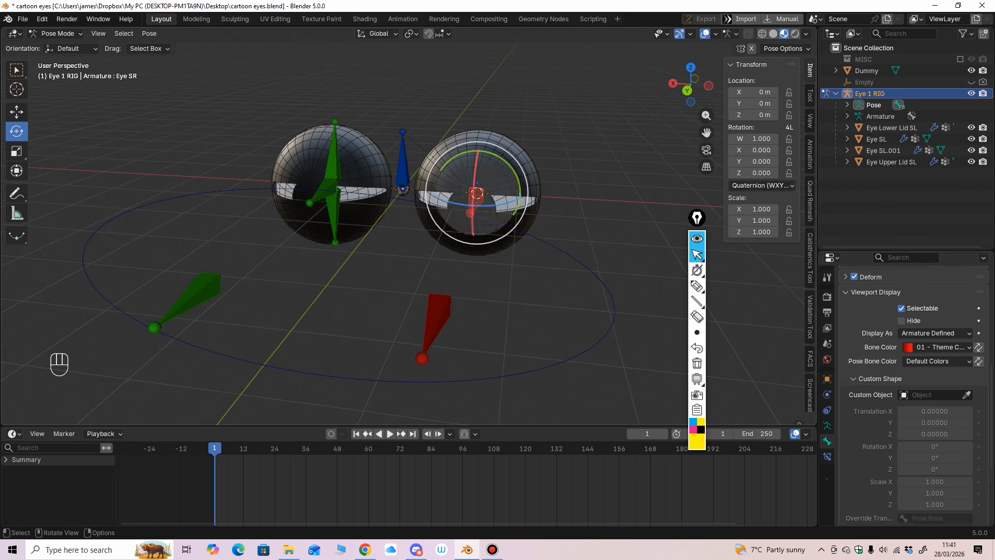
pyautogui.click(761, 185)
pyautogui.click(757, 227)
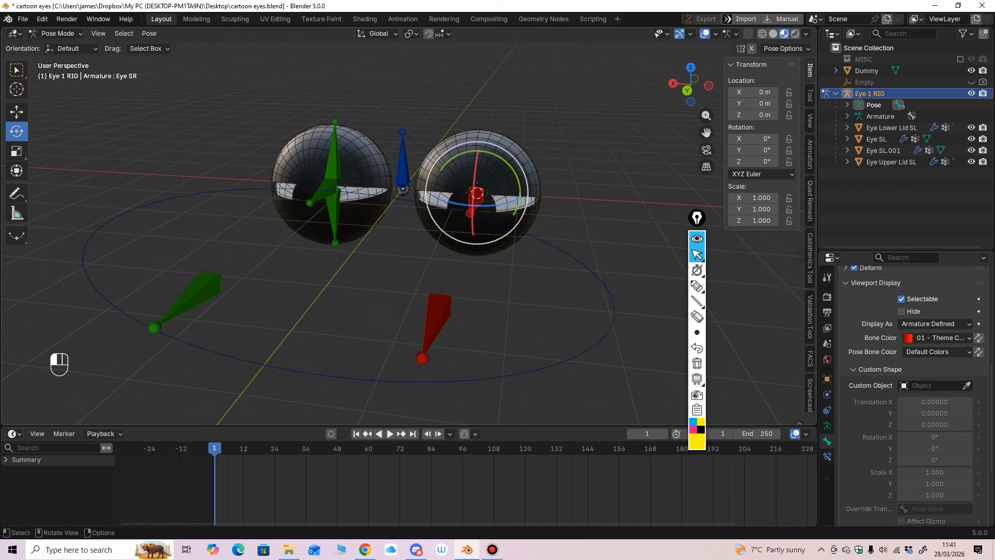
pyautogui.click(402, 166)
pyautogui.click(761, 185)
pyautogui.click(757, 227)
# Clear the rotation and location of the Eye Upper Lid SL.L bone, and set its rotation mode to XYZ Euler.
pyautogui.click(333, 156)
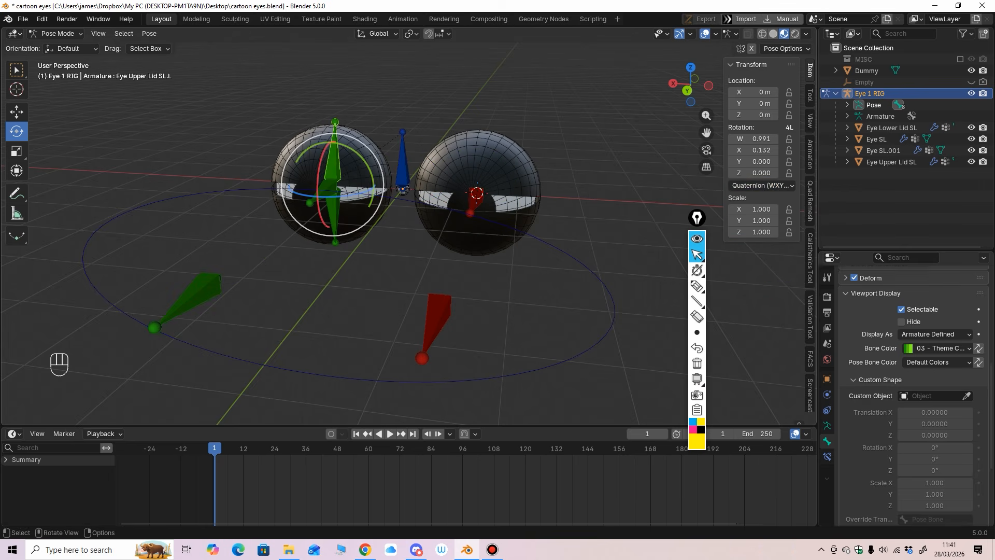
pyautogui.click(761, 185)
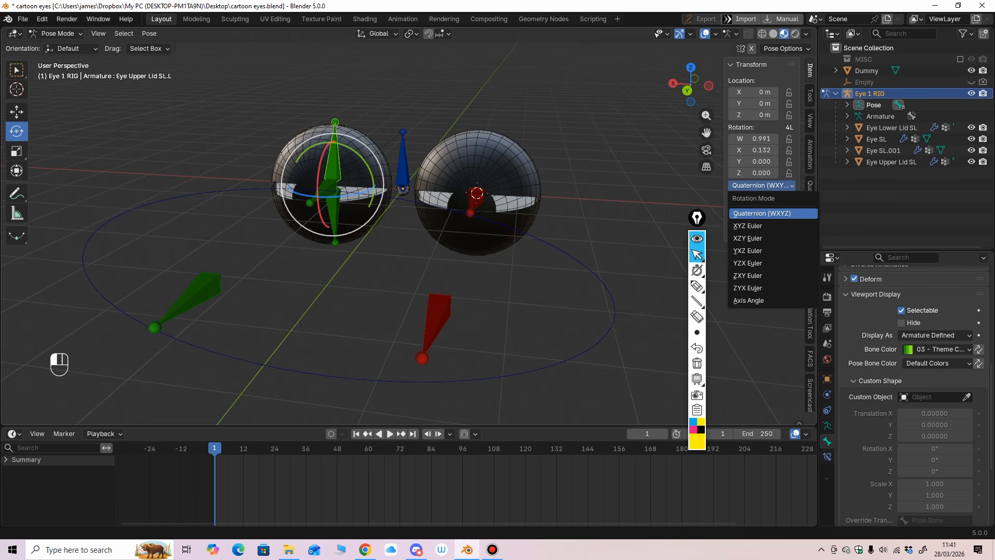
pyautogui.moveTo(563, 269); pyautogui.dragTo(544, 258, button='middle')
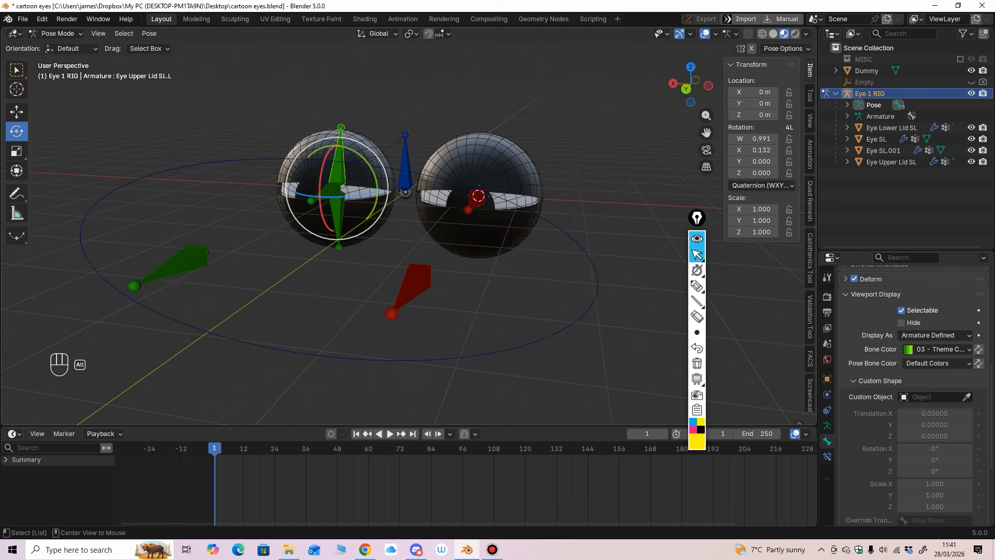
pyautogui.hotkey('alt', 'r')
pyautogui.hotkey('alt', 'g')
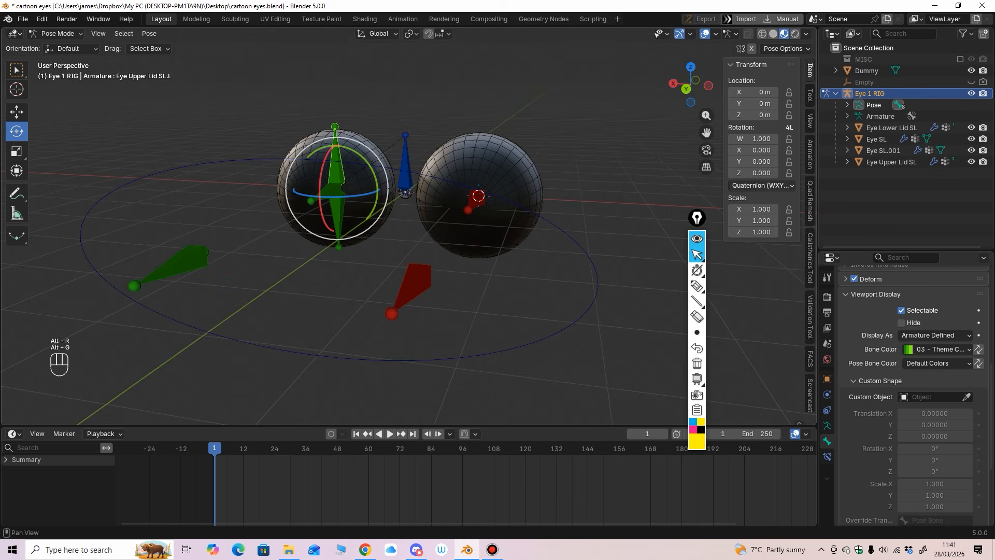
pyautogui.click(762, 186)
pyautogui.click(755, 226)
# Set the rotation mode of the Eye Lower Lid SL.L and Eye SL.L bones to XYZ Euler.
pyautogui.click(338, 220)
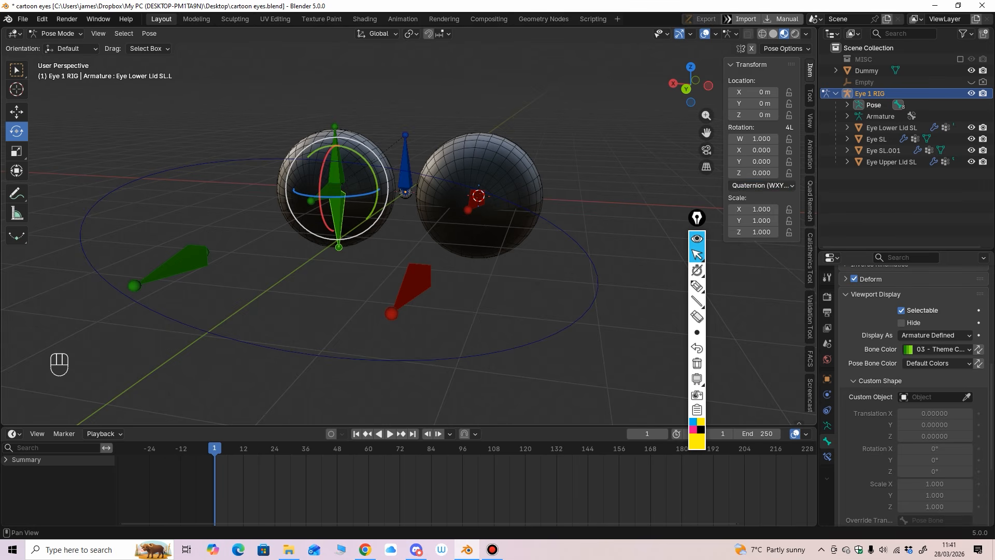
pyautogui.click(762, 186)
pyautogui.click(755, 225)
pyautogui.click(322, 195)
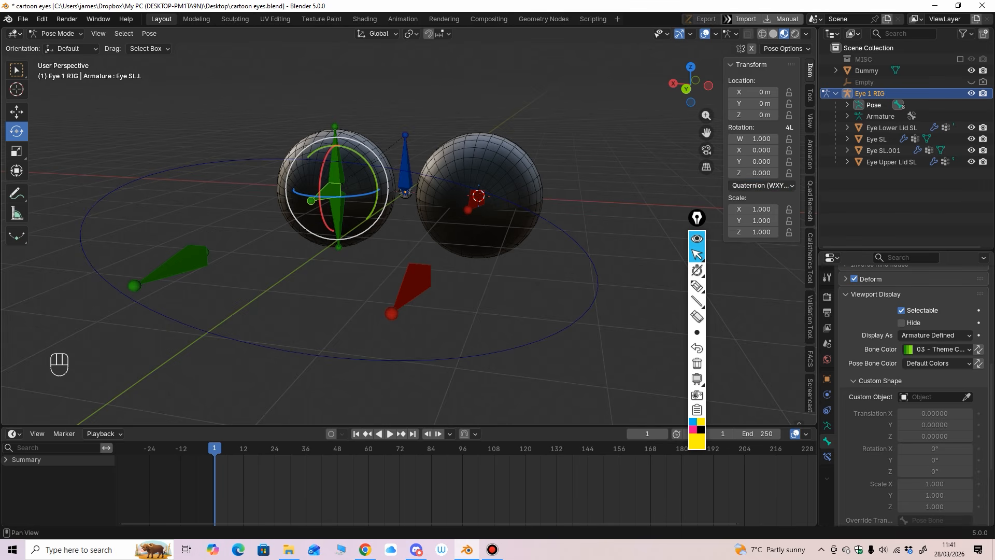
pyautogui.click(762, 186)
pyautogui.click(748, 226)
# Select the center, eye, control and lid bones in turn to check their rotation values and rotation mode.
pyautogui.click(405, 171)
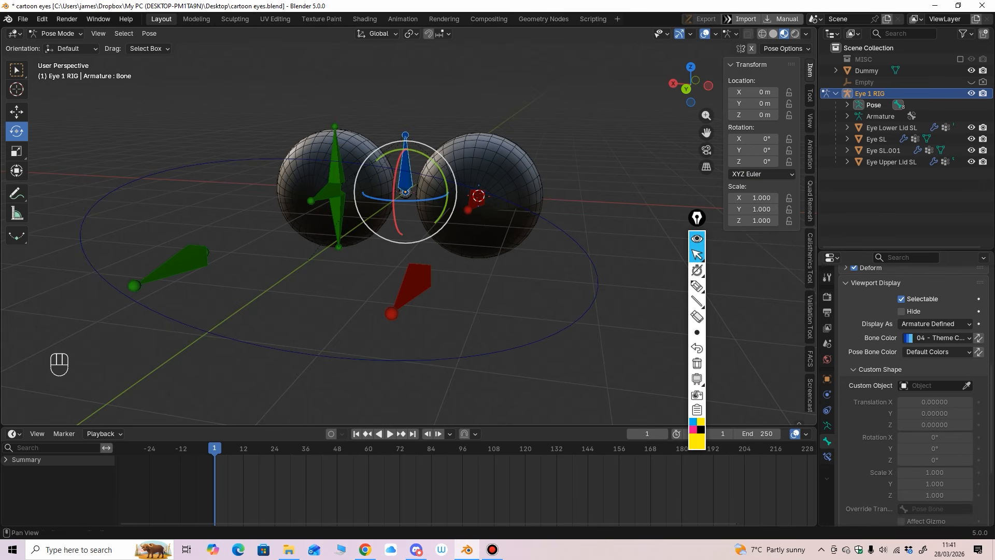
pyautogui.click(478, 196)
pyautogui.click(412, 284)
pyautogui.click(187, 261)
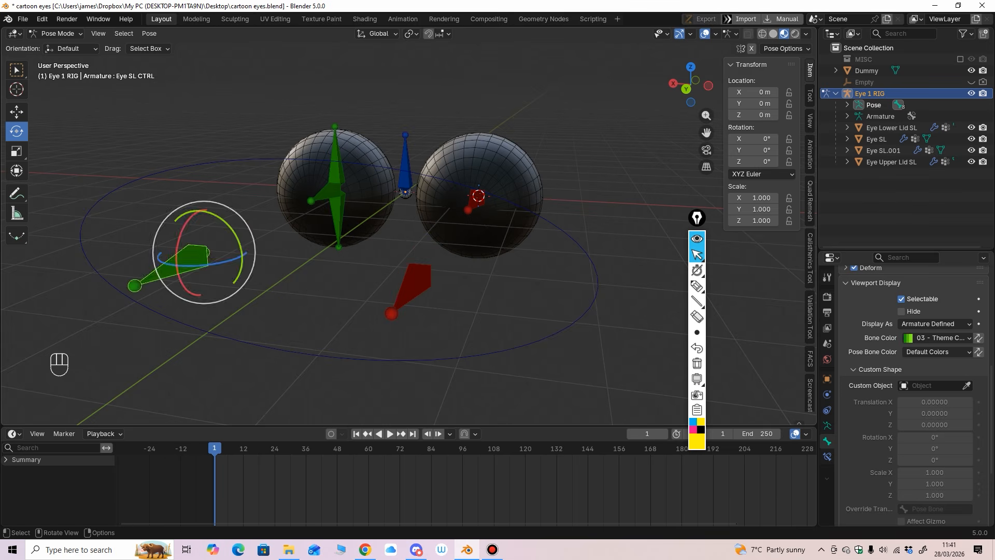
pyautogui.click(336, 206)
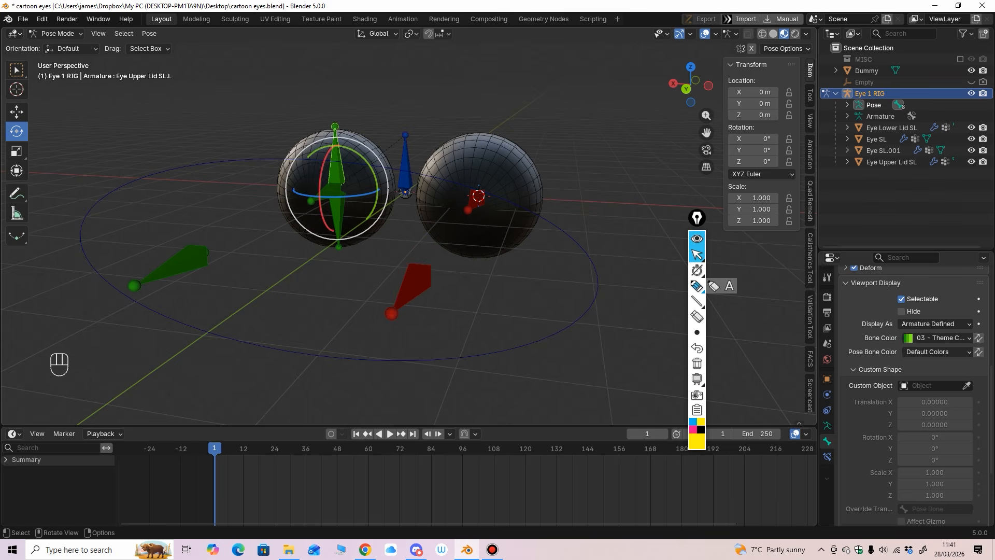
pyautogui.click(697, 285)
pyautogui.moveTo(717, 127); pyautogui.dragTo(735, 192)
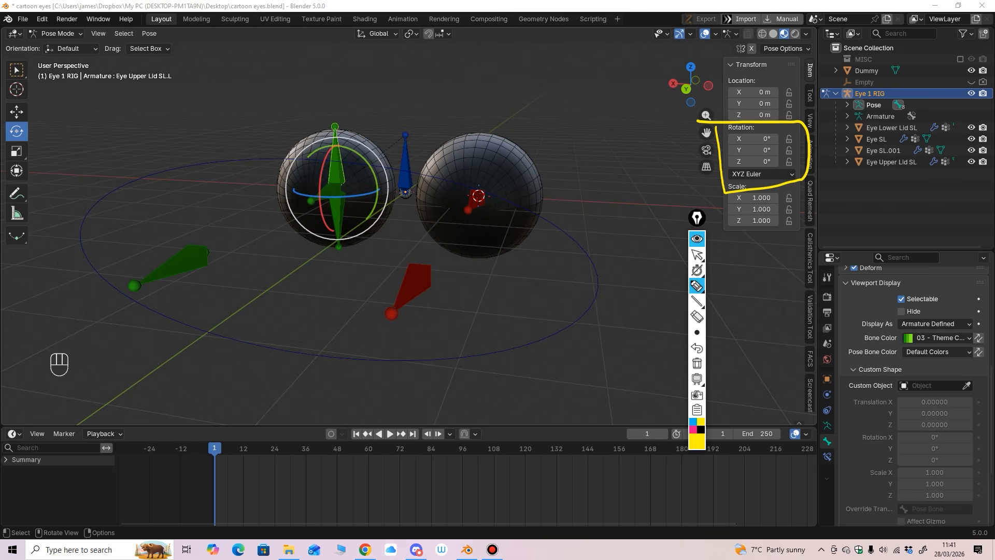
pyautogui.click(697, 363)
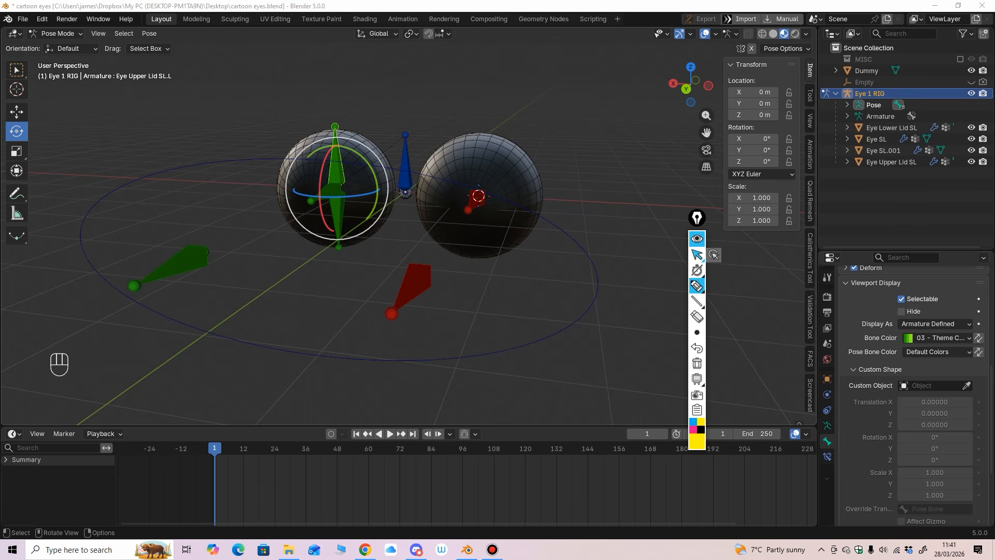
pyautogui.click(697, 217)
pyautogui.moveTo(697, 218); pyautogui.dragTo(776, 269)
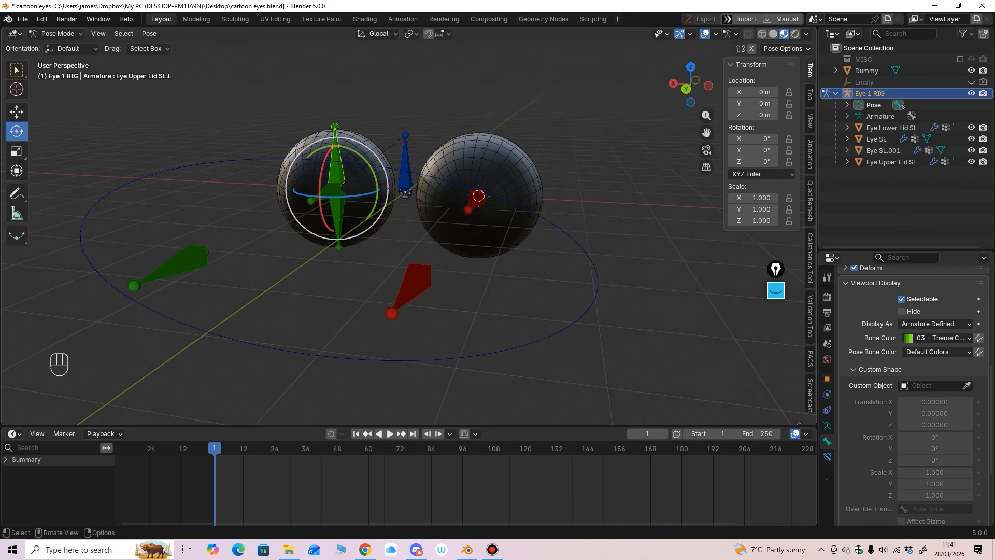
# Test rotating the green upper and lower lid bones, and undo the rotations.
pyautogui.moveTo(410, 249)
pyautogui.mouseDown(button='middle')
pyautogui.moveTo(396, 261)
pyautogui.moveTo(401, 248)
pyautogui.mouseUp(button='middle')
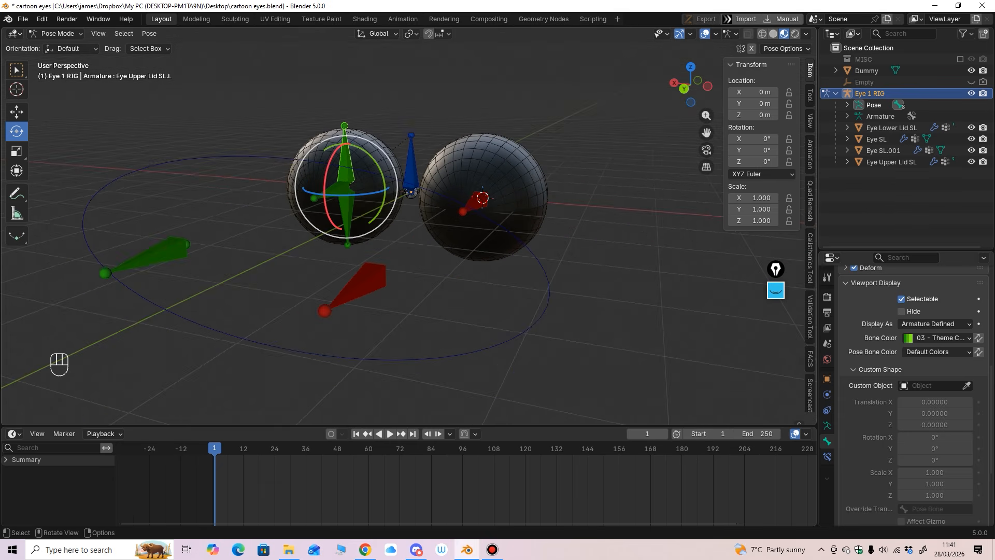
pyautogui.moveTo(328, 158); pyautogui.dragTo(327, 180)
pyautogui.hotkey('ctrl', 'z')
pyautogui.click(347, 220)
pyautogui.hotkey('ctrl', 'z')
pyautogui.scroll(-1, 331, 186)
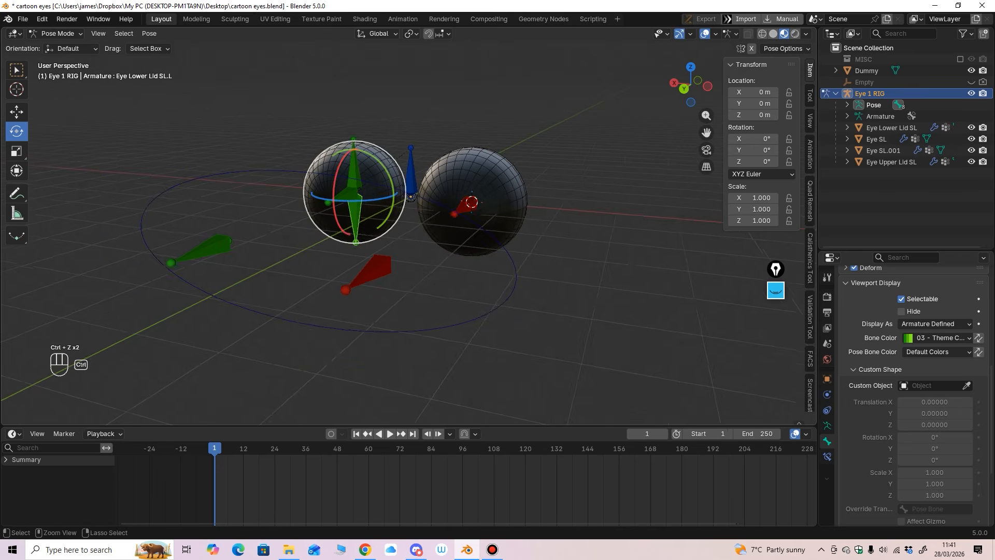
pyautogui.scroll(2, 332, 187)
pyautogui.moveTo(332, 187); pyautogui.dragTo(338, 193, button='middle')
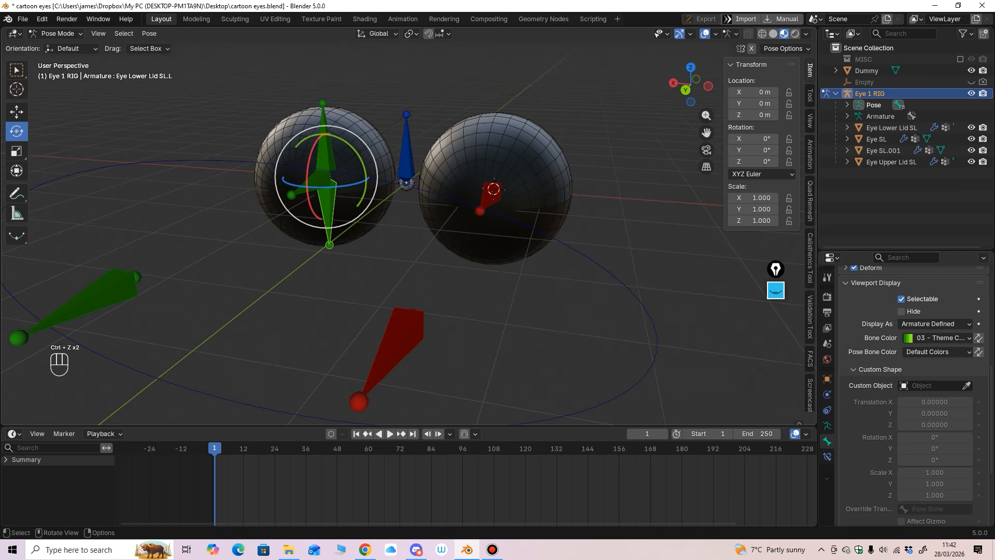
# Select all bones of the rig, clear their rotation and location, and leave only Eye Master CTRL selected.
pyautogui.press('a')
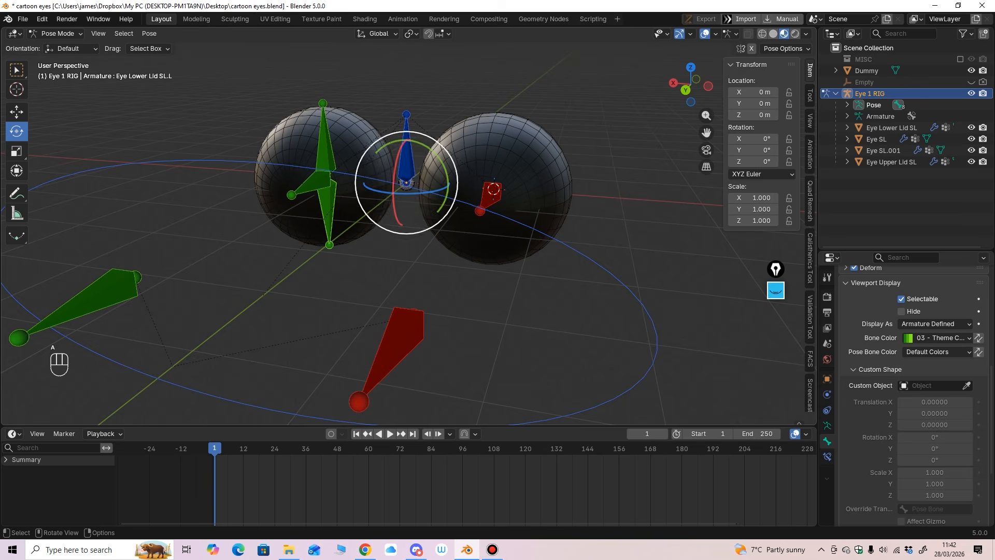
pyautogui.moveTo(332, 197); pyautogui.dragTo(337, 190, button='middle')
pyautogui.scroll(-1, 332, 207)
pyautogui.hotkey('ctrl', 'z')
pyautogui.click(322, 295)
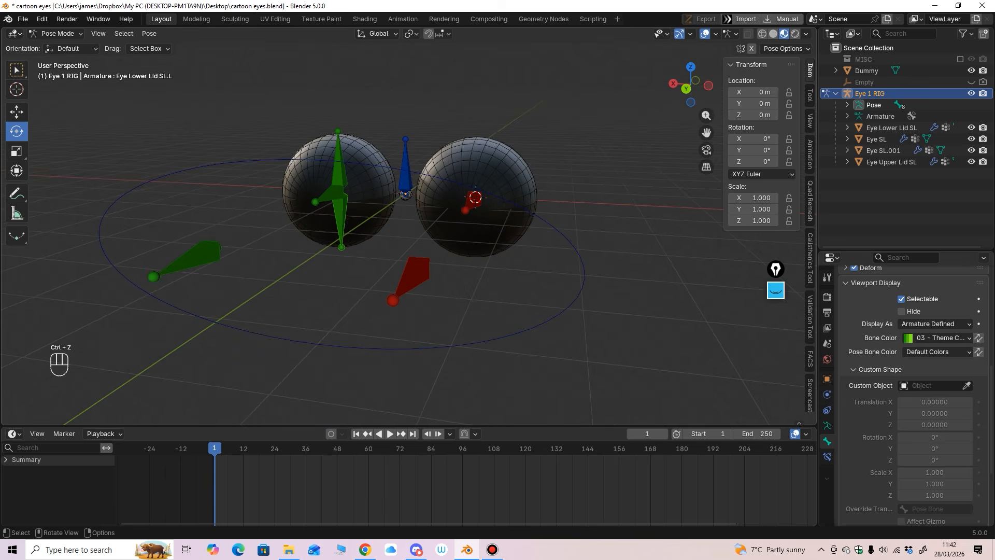
pyautogui.press('a')
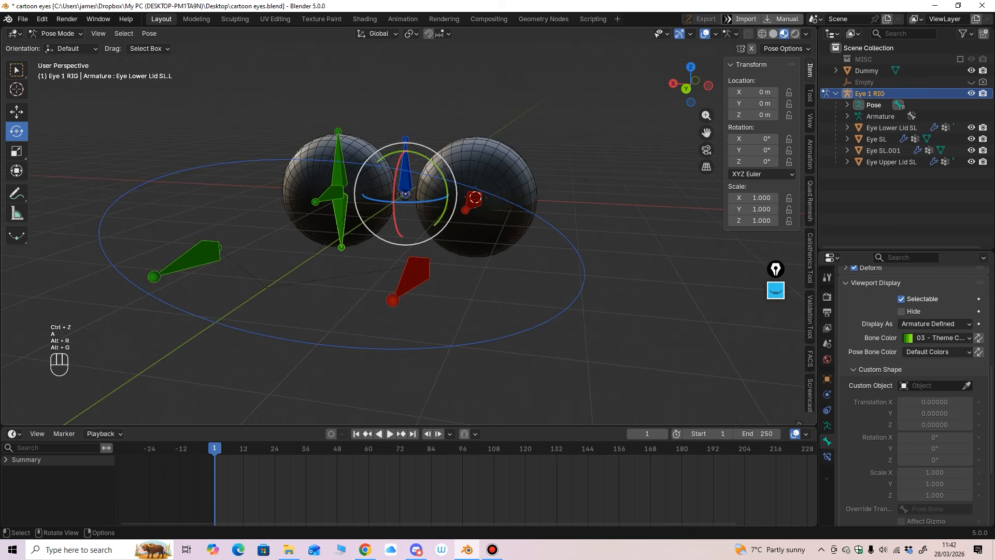
pyautogui.moveTo(332, 291)
pyautogui.keyDown('alt'); pyautogui.mouseDown(button='middle')
pyautogui.moveTo(352, 278)
pyautogui.moveTo(327, 297)
pyautogui.mouseUp(button='middle'); pyautogui.keyUp('alt')
pyautogui.scroll(-2, 326, 297)
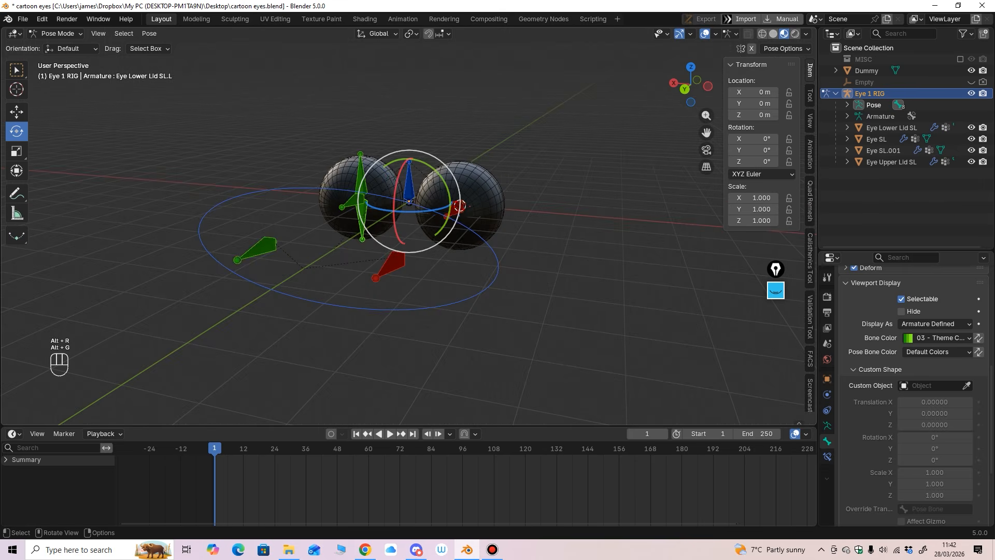
pyautogui.click(331, 304)
pyautogui.scroll(3, 405, 218)
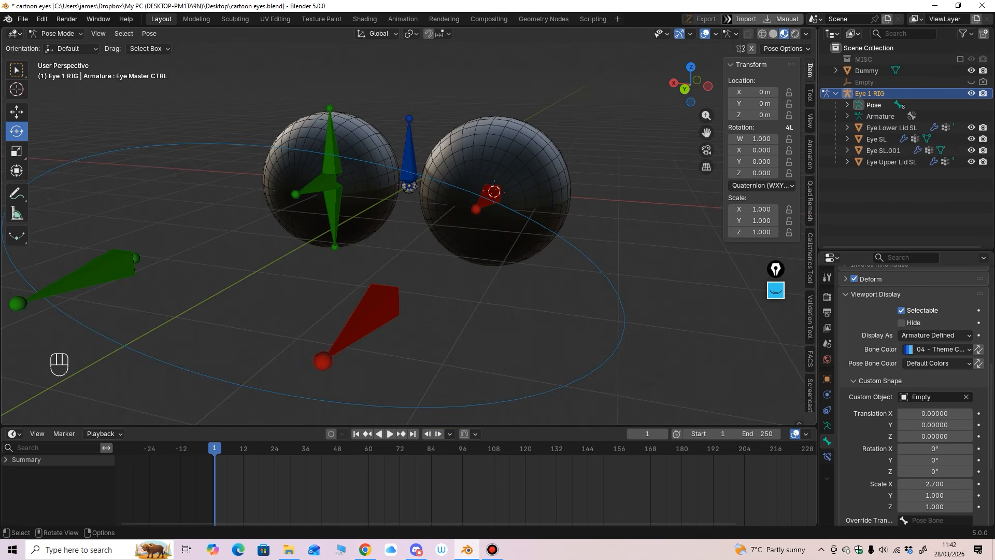
# Inspect the upper and lower lid meshes in Object Mode, and move the Empty and Dummy objects into the MISC collection.
pyautogui.click(56, 34)
pyautogui.click(67, 47)
pyautogui.click(306, 143)
pyautogui.moveTo(306, 142); pyautogui.dragTo(296, 145, button='middle')
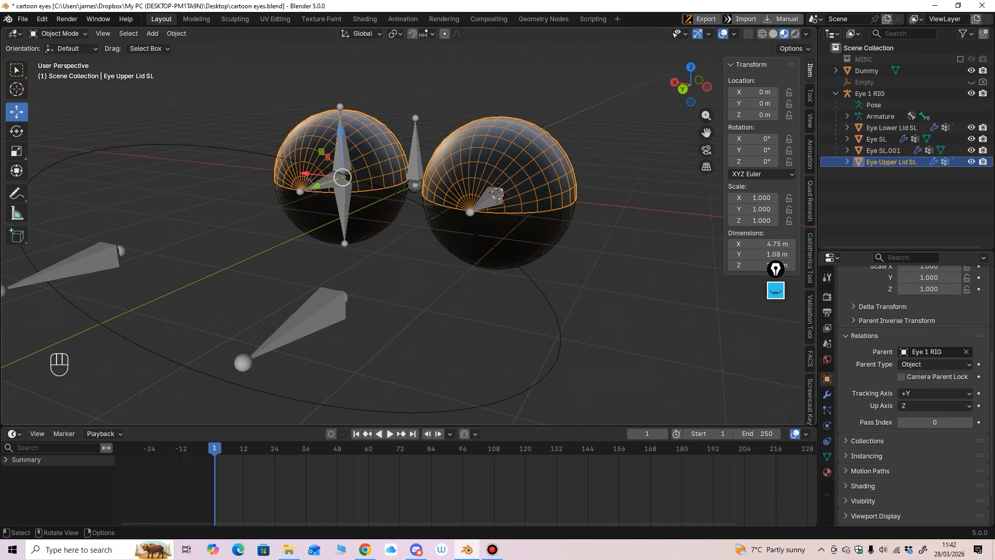
pyautogui.click(311, 221)
pyautogui.moveTo(311, 220); pyautogui.dragTo(292, 210, button='middle')
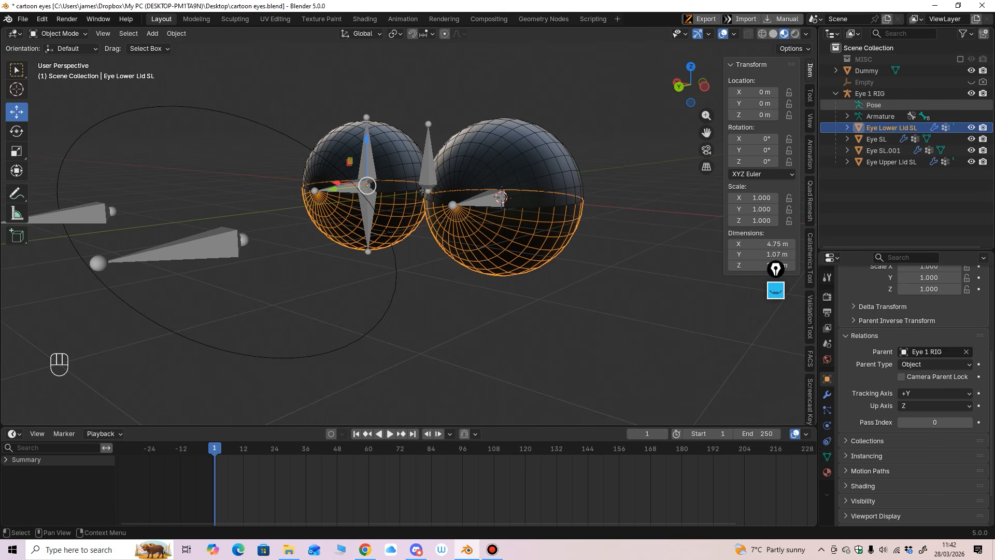
pyautogui.moveTo(864, 82); pyautogui.dragTo(873, 58)
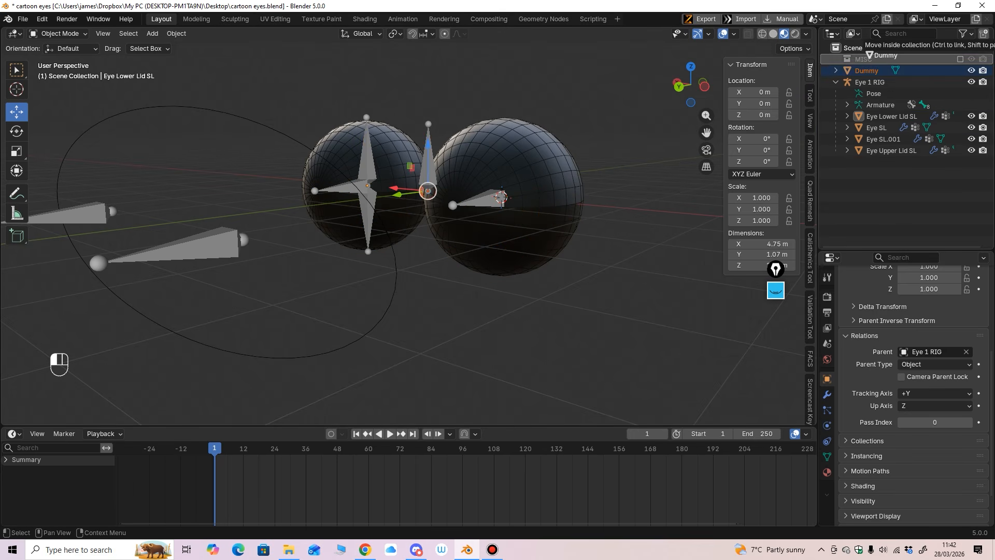
pyautogui.moveTo(596, 171); pyautogui.dragTo(631, 181, button='middle')
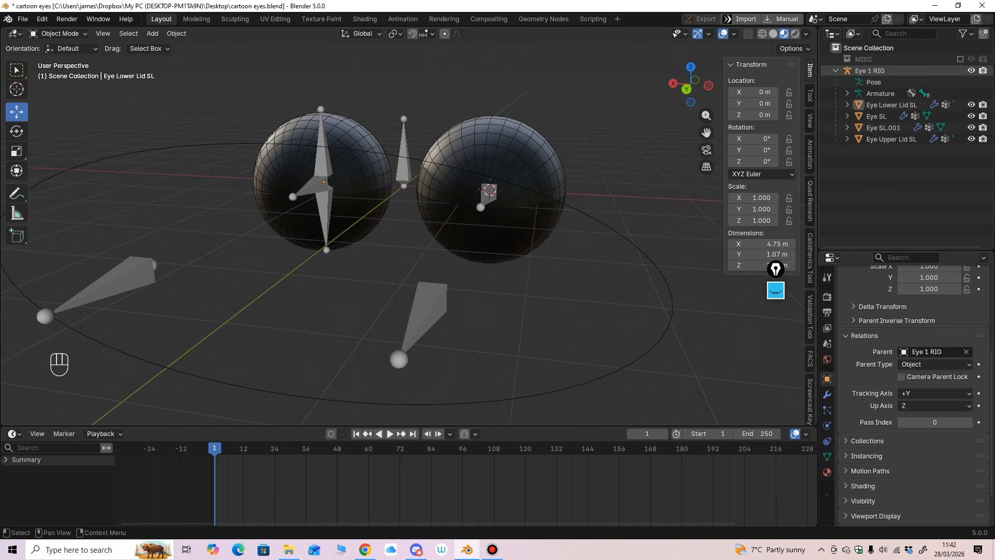
# Select Eye 1 RIG and examine the parent-child hierarchy between the armature and the eye and lid meshes.
pyautogui.click(870, 70)
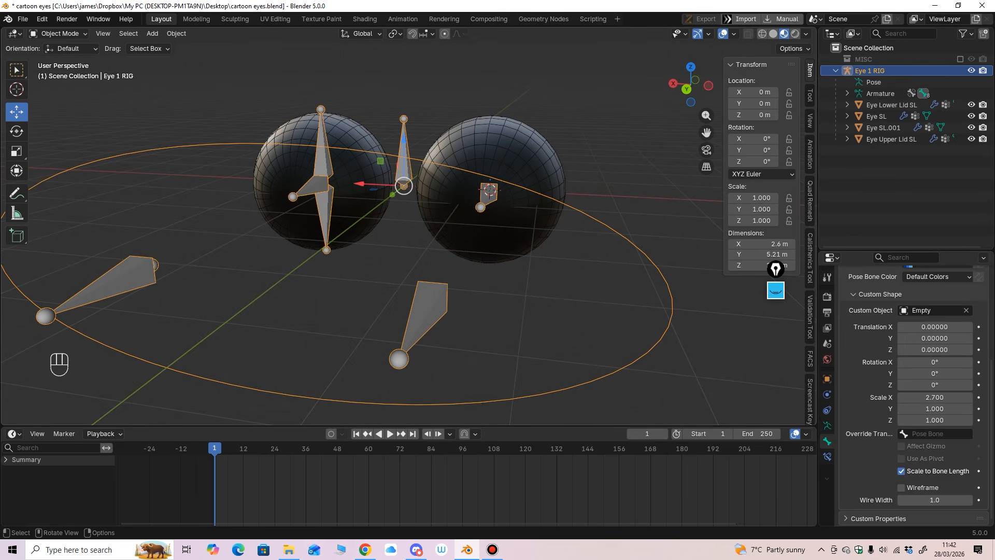
pyautogui.click(776, 290)
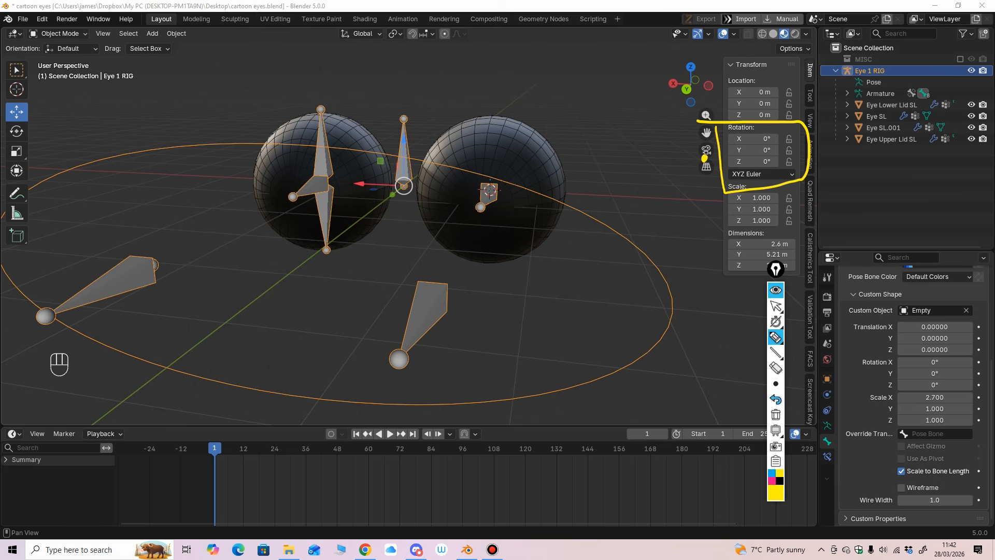
pyautogui.click(777, 414)
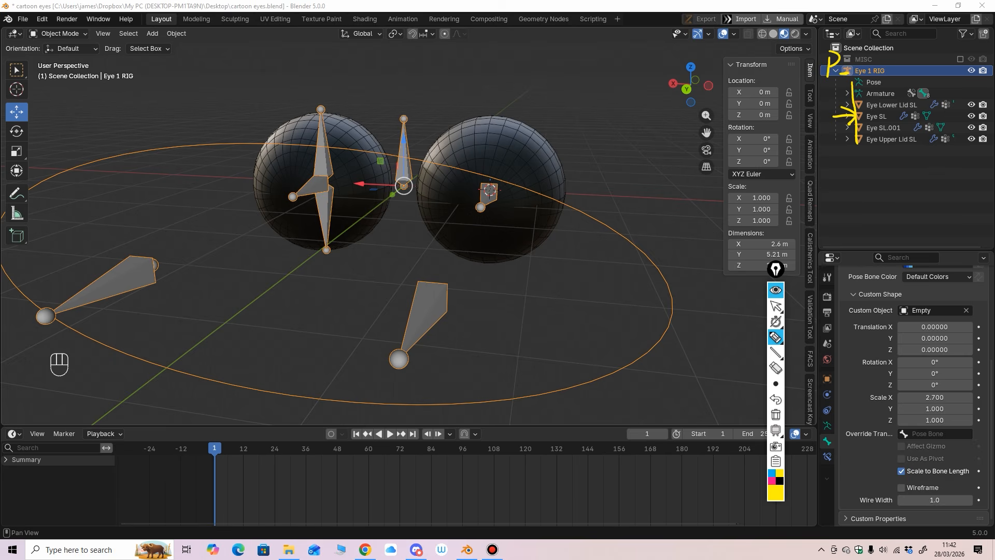
pyautogui.moveTo(850, 47); pyautogui.dragTo(853, 75)
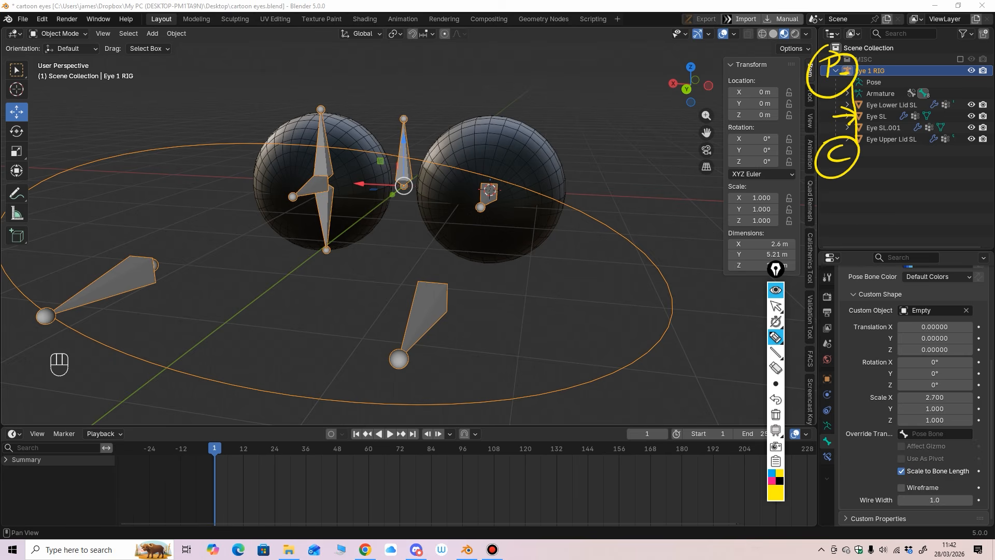
pyautogui.click(775, 414)
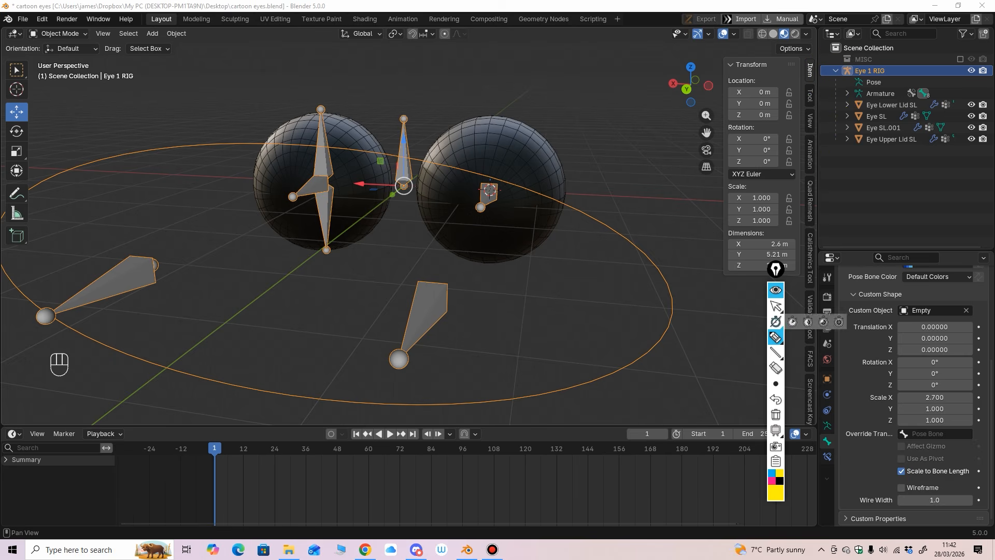
pyautogui.click(775, 290)
pyautogui.scroll(-5, 775, 269)
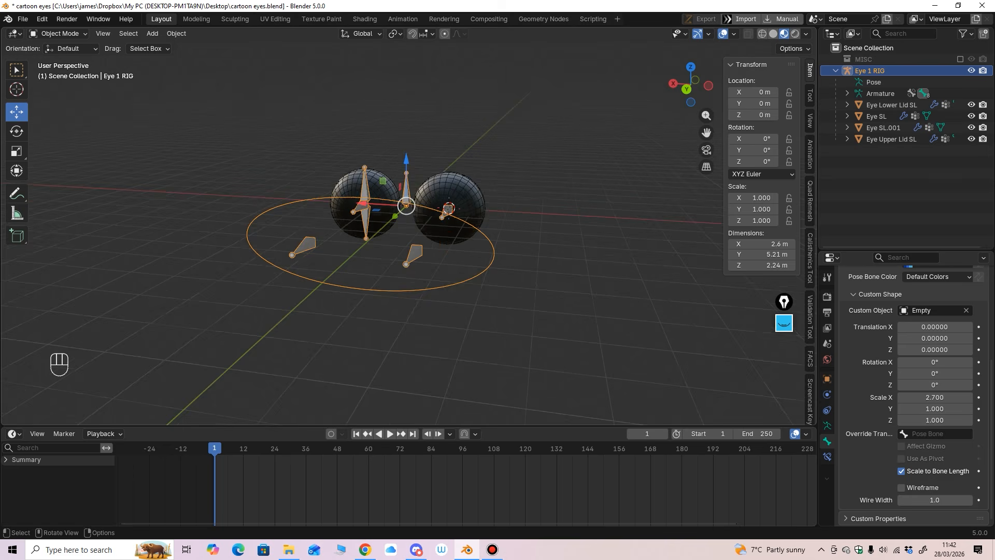
pyautogui.moveTo(776, 270); pyautogui.dragTo(781, 337, button='middle')
pyautogui.moveTo(407, 233); pyautogui.dragTo(391, 227, button='middle')
pyautogui.scroll(1, 392, 227)
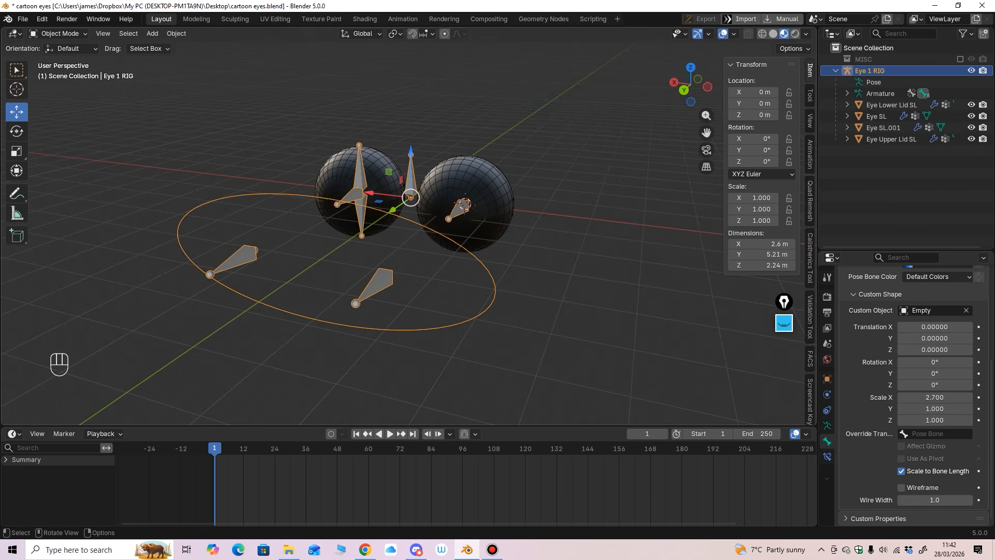
# Put Eye 1 RIG into Pose Mode and return the 3D cursor to the world origin.
pyautogui.click(59, 34)
pyautogui.click(59, 69)
pyautogui.moveTo(332, 270); pyautogui.dragTo(503, 218, button='middle')
pyautogui.hotkey('shift', 's')
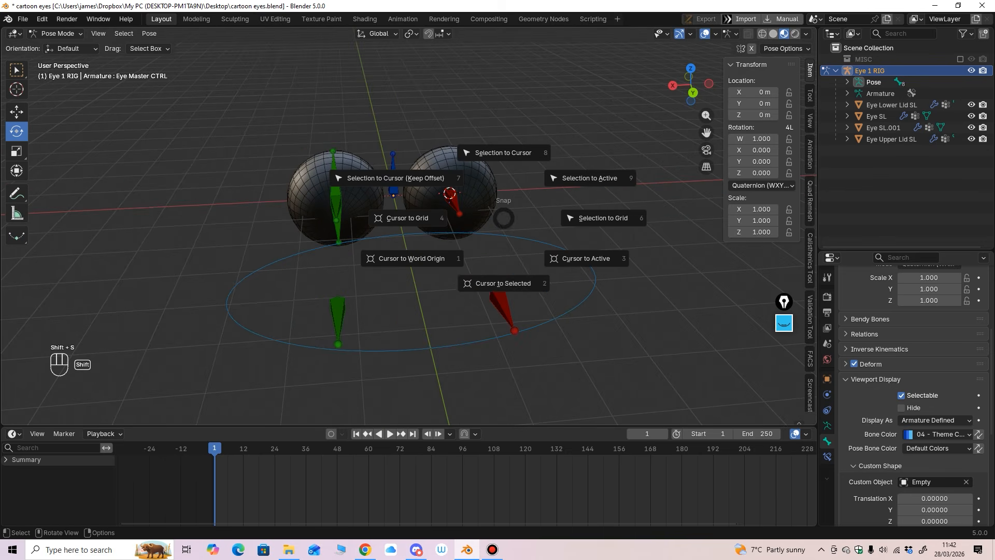
pyautogui.click(415, 258)
pyautogui.moveTo(415, 259); pyautogui.dragTo(415, 288, button='middle')
pyautogui.scroll(1, 381, 258)
# Test moving the blue bone between the eyes from the back view, and undo the move.
pyautogui.click(406, 186)
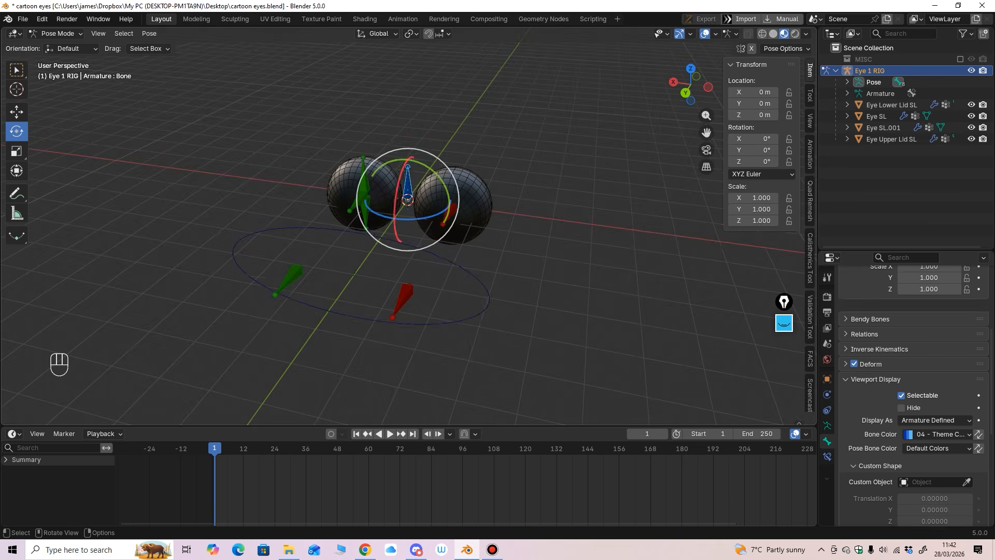
pyautogui.click(17, 112)
pyautogui.press('ctrl+KP_1')
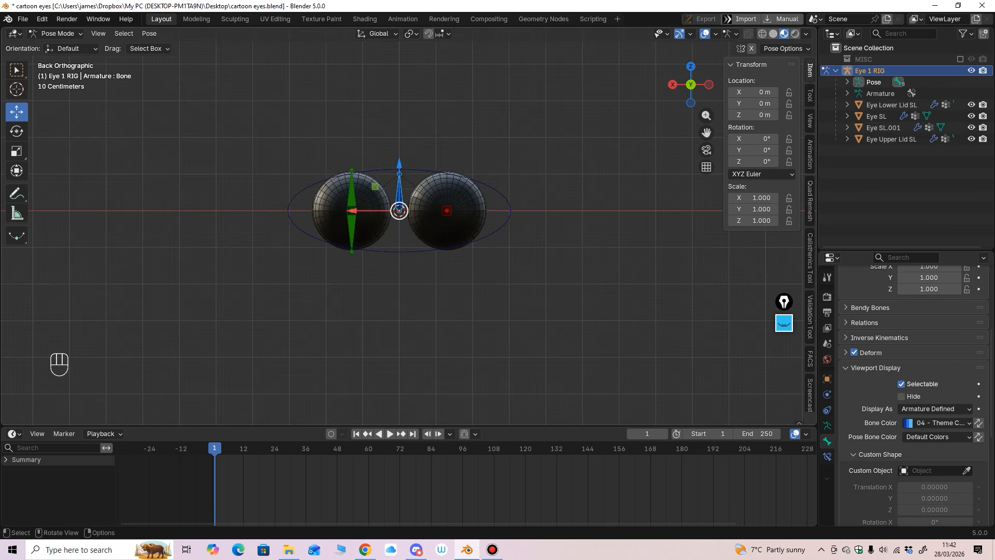
pyautogui.press('g')
pyautogui.hotkey('ctrl', 'z')
pyautogui.moveTo(399, 233); pyautogui.dragTo(565, 253, button='middle')
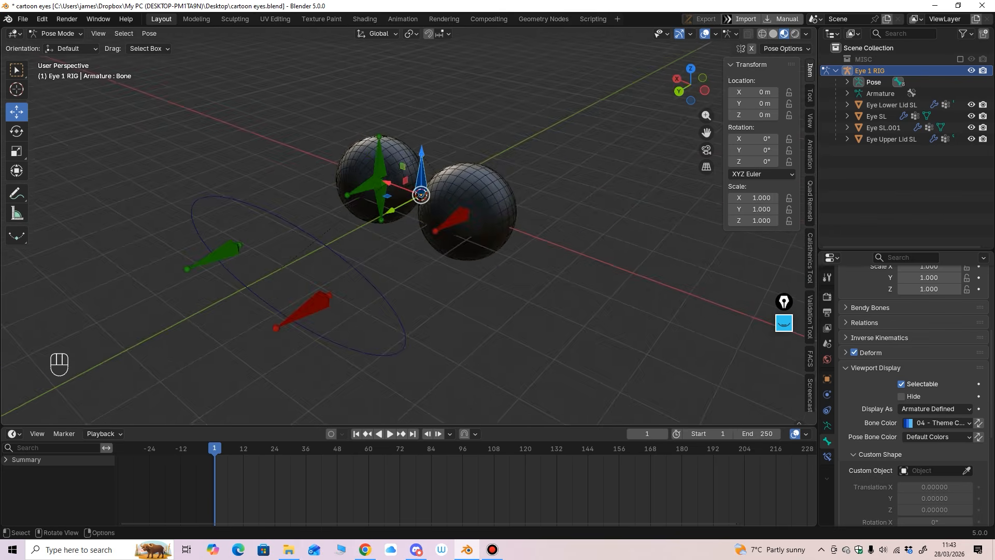
pyautogui.moveTo(415, 269); pyautogui.dragTo(477, 270, button='middle')
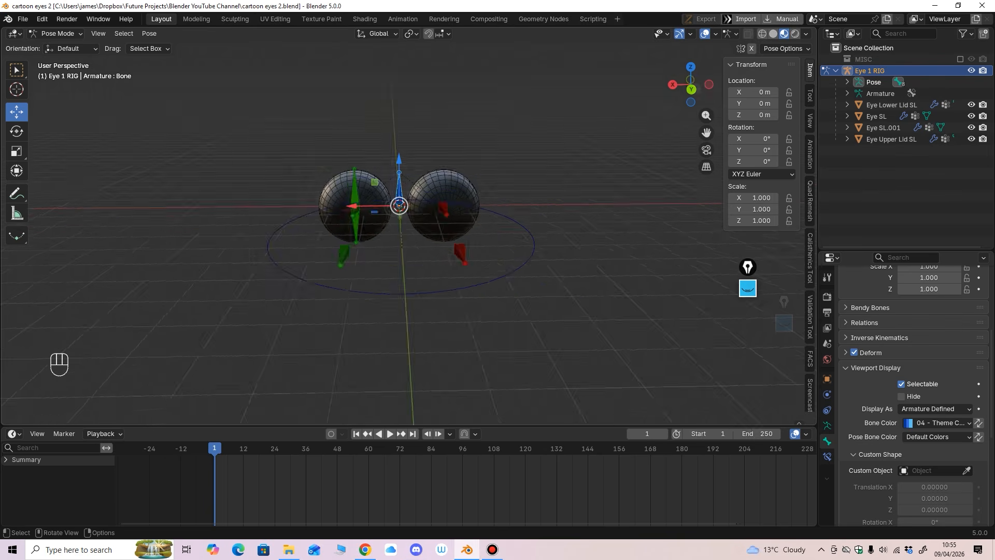
pyautogui.moveTo(415, 269); pyautogui.dragTo(429, 259, button='middle')
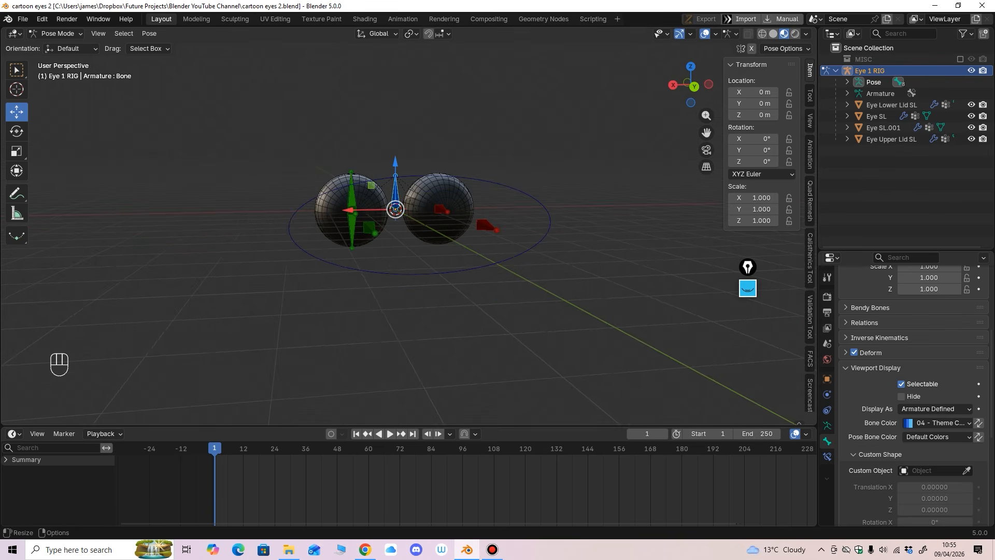
pyautogui.moveTo(425, 426); pyautogui.dragTo(426, 434)
pyautogui.moveTo(420, 300)
pyautogui.mouseDown(button='middle')
pyautogui.moveTo(519, 291)
pyautogui.moveTo(451, 314)
pyautogui.moveTo(350, 280)
pyautogui.moveTo(373, 272)
pyautogui.moveTo(394, 290)
pyautogui.moveTo(415, 278)
pyautogui.moveTo(514, 280)
pyautogui.moveTo(412, 290)
pyautogui.mouseUp(button='middle')
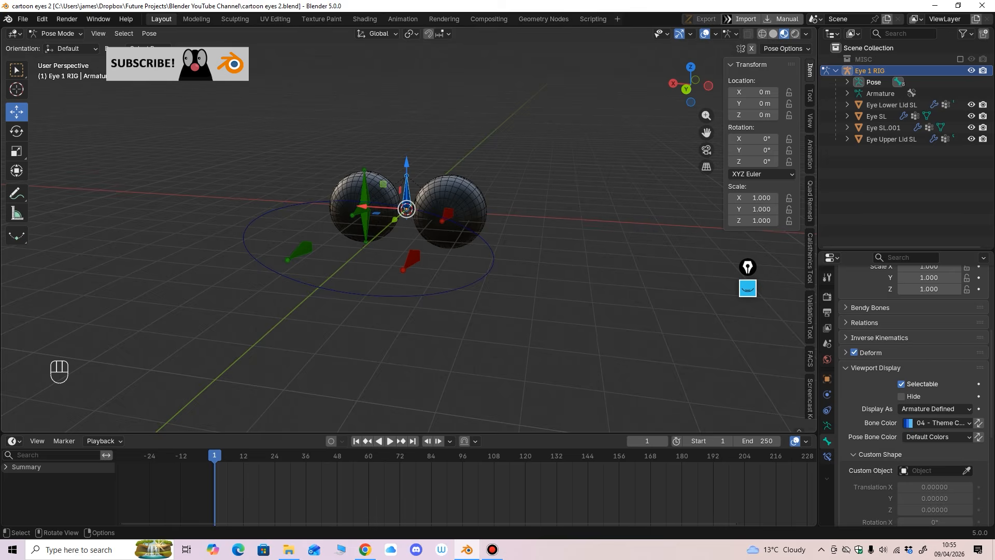
# Switch to the Animation workspace, widen the main 3D viewport, and show its sidebar and tool palette.
pyautogui.click(403, 20)
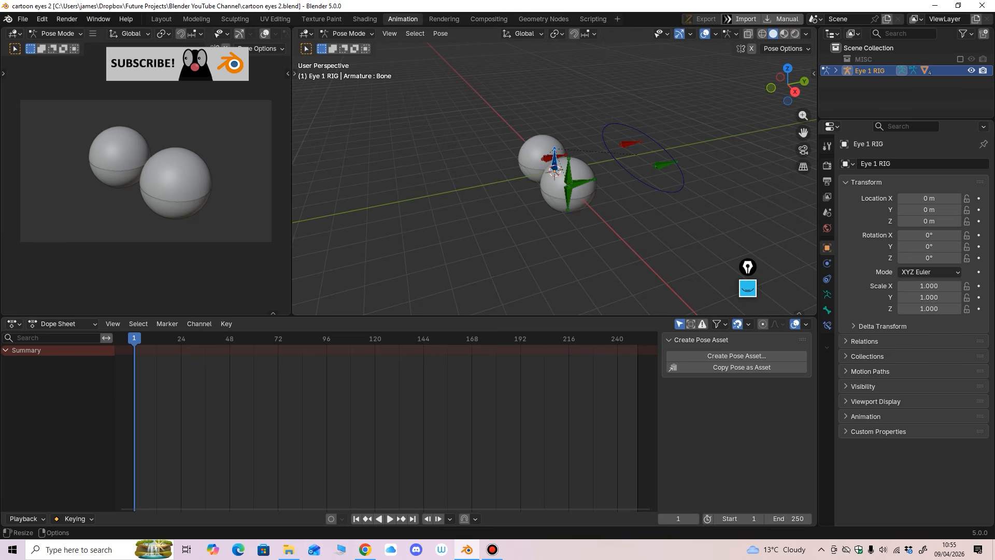
pyautogui.moveTo(292, 208); pyautogui.dragTo(240, 207)
pyautogui.press('n')
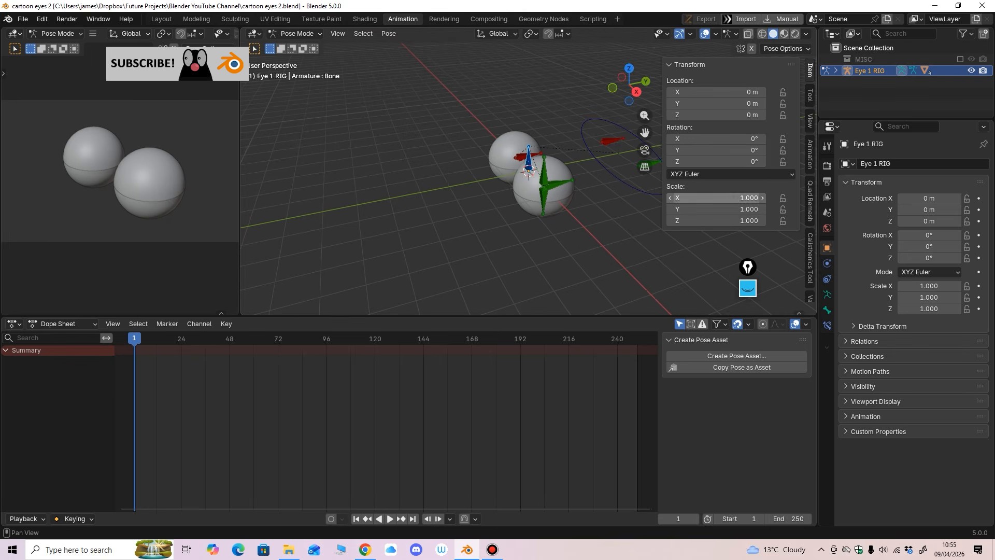
pyautogui.moveTo(663, 156); pyautogui.dragTo(733, 156)
pyautogui.press('t')
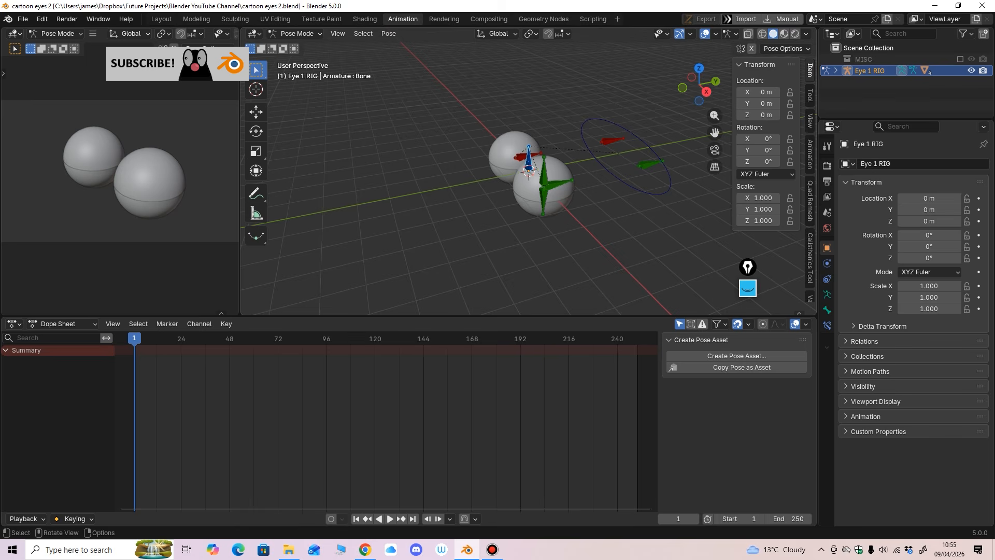
# Enable Screencast Keys in the main viewport and enlarge both 3D viewports vertically.
pyautogui.keyDown('ctrl'); pyautogui.scroll(-8, 748, 267); pyautogui.keyUp('ctrl')
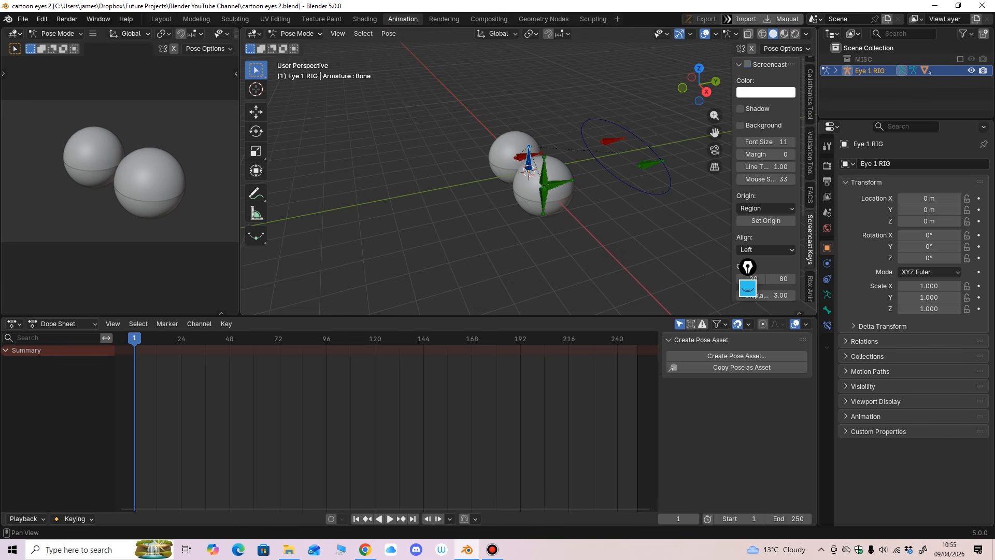
pyautogui.click(748, 65)
pyautogui.moveTo(519, 316); pyautogui.dragTo(518, 403)
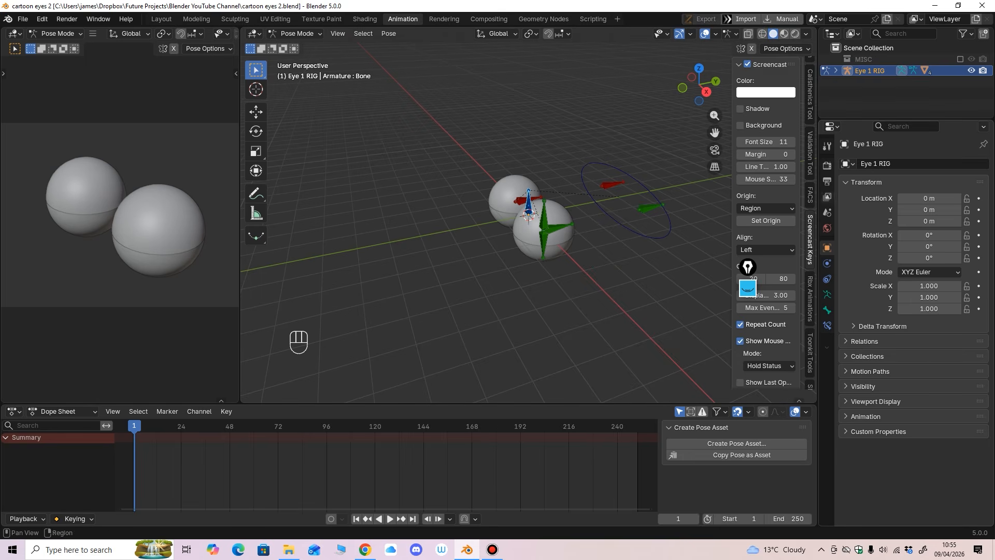
# Change the scene's render engine, and set the output resolution to 1080 px wide by 1920 px high.
pyautogui.click(827, 165)
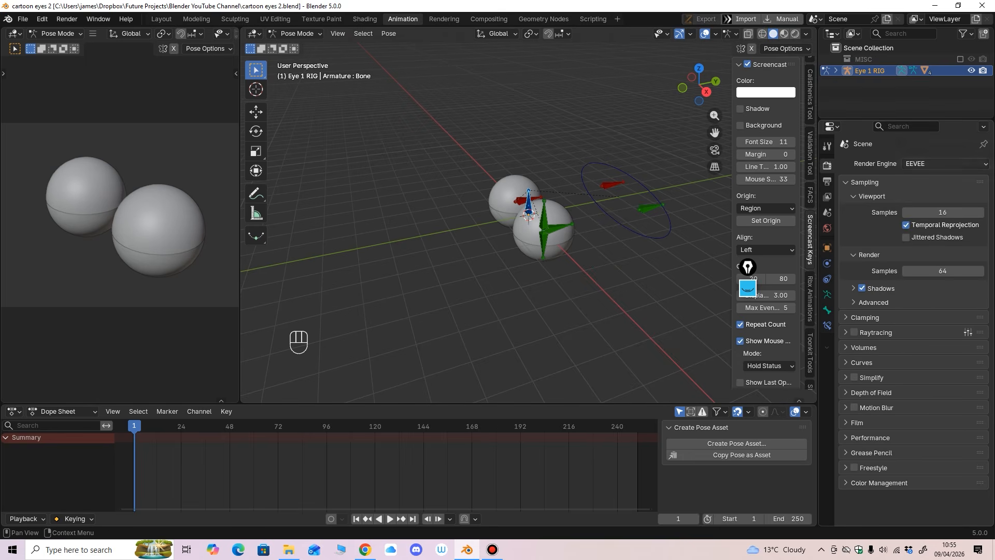
pyautogui.click(944, 163)
pyautogui.click(933, 199)
pyautogui.click(827, 181)
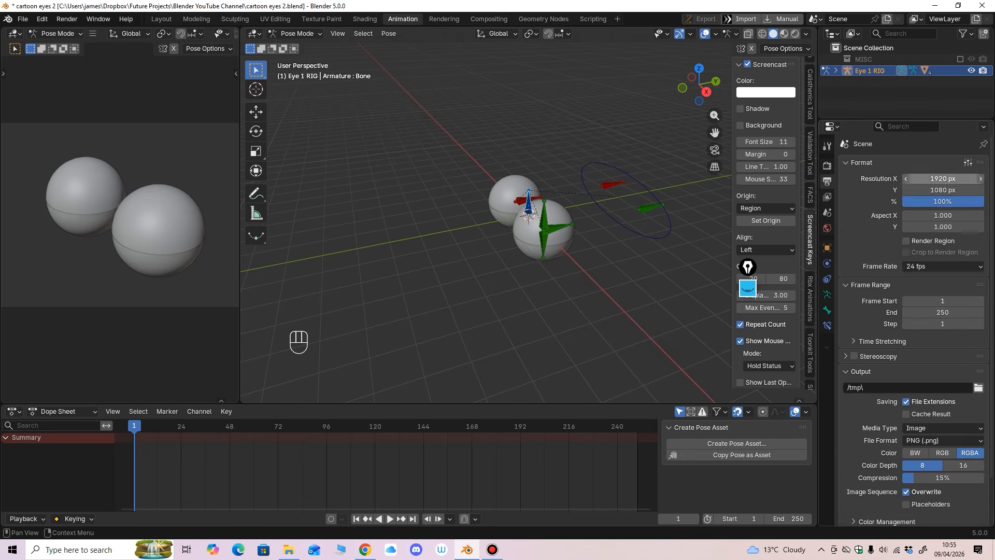
pyautogui.click(943, 179)
pyautogui.write('1080')
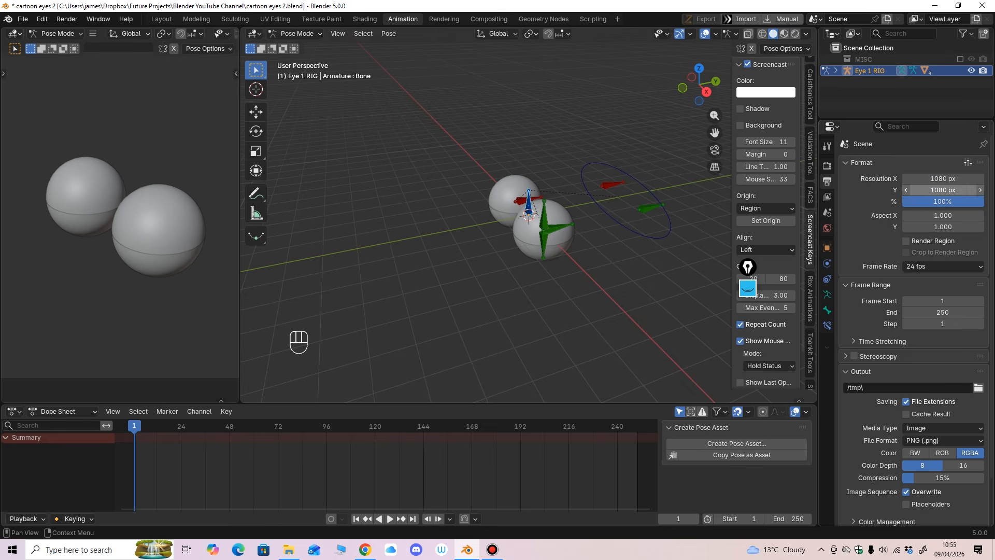
pyautogui.press('Tab')
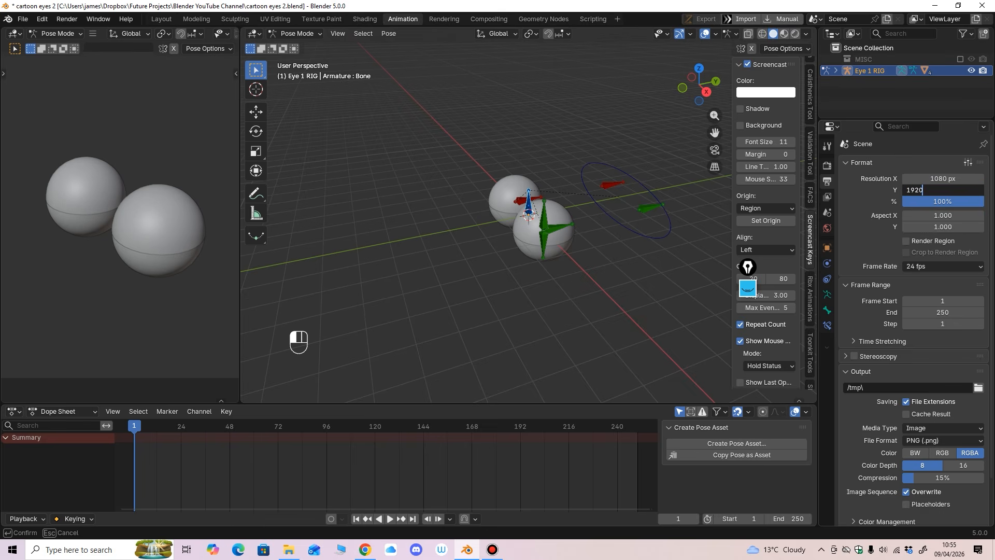
pyautogui.write('1920')
pyautogui.press('Return')
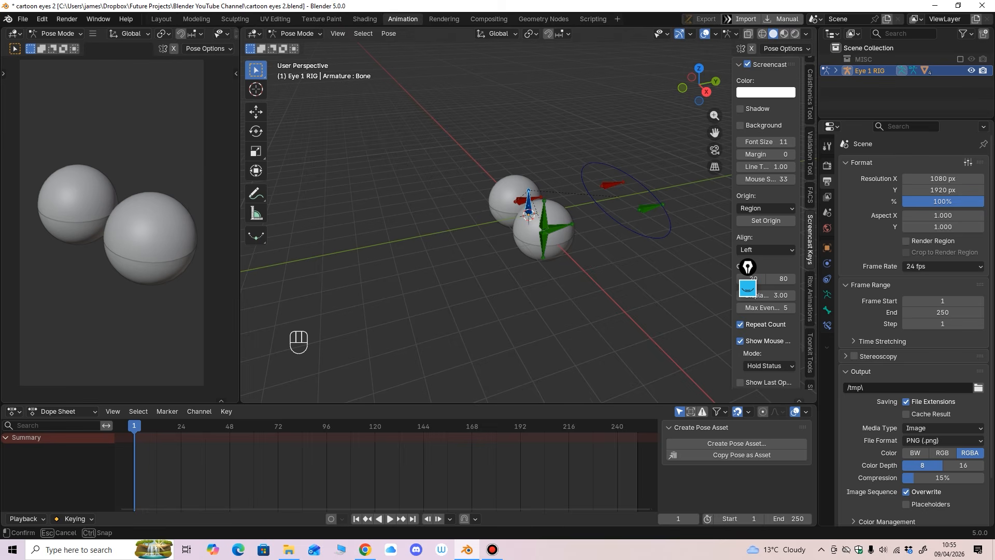
# Fit the portrait camera frame into its viewport, and bring up the bone's transform values beside the main viewport.
pyautogui.moveTo(239, 223); pyautogui.dragTo(220, 223)
pyautogui.scroll(-1, 110, 223)
pyautogui.keyDown('shift'); pyautogui.moveTo(110, 223); pyautogui.dragTo(122, 235, button='middle'); pyautogui.keyUp('shift')
pyautogui.scroll(1, 116, 227)
pyautogui.keyDown('ctrl'); pyautogui.moveTo(121, 235); pyautogui.dragTo(135, 237, button='middle'); pyautogui.keyUp('ctrl')
pyautogui.moveTo(134, 404); pyautogui.dragTo(135, 415)
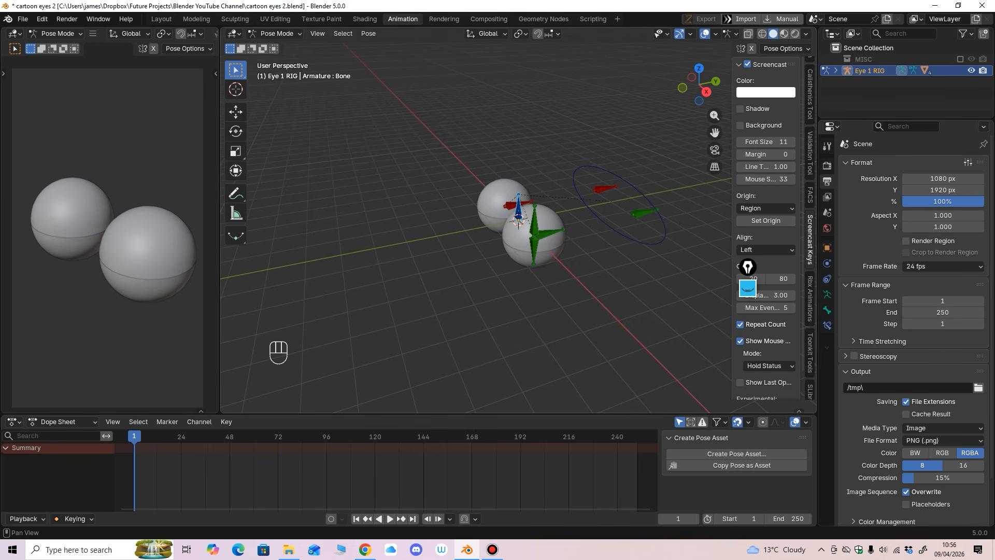
pyautogui.moveTo(809, 171); pyautogui.dragTo(810, 331, button='middle')
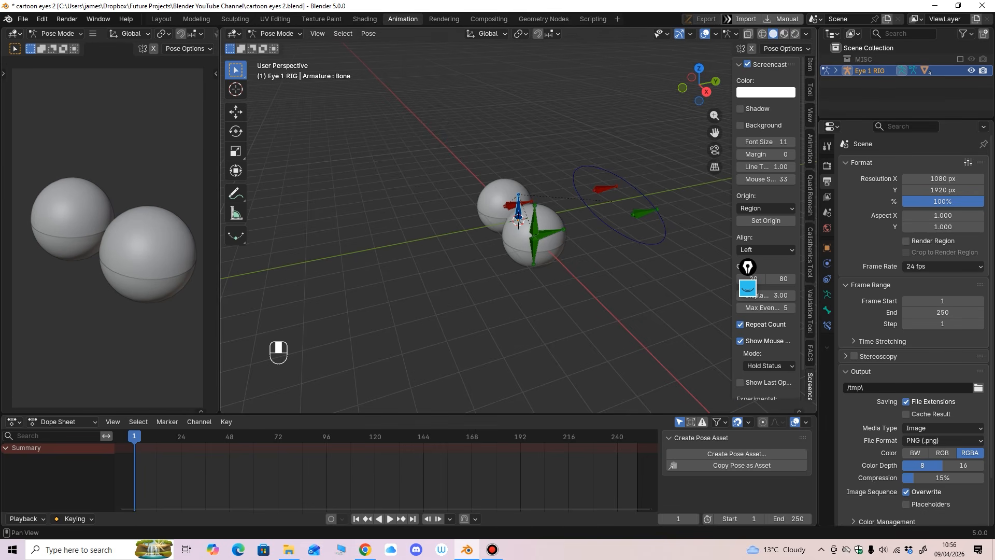
pyautogui.click(809, 66)
# Enable the Wireframe overlay and Material Preview shading in the main viewport, and select the green upper lid bone.
pyautogui.click(716, 34)
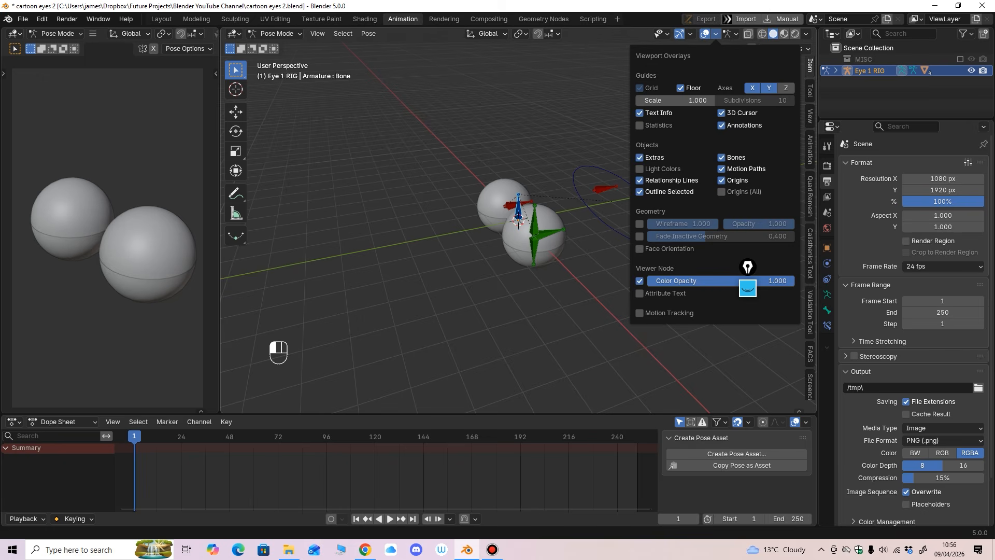
pyautogui.click(639, 224)
pyautogui.moveTo(580, 241); pyautogui.dragTo(456, 254, button='middle')
pyautogui.click(784, 34)
pyautogui.scroll(3, 590, 236)
pyautogui.keyDown('ctrl'); pyautogui.moveTo(456, 254); pyautogui.dragTo(469, 216, button='middle'); pyautogui.keyUp('ctrl')
pyautogui.click(483, 218)
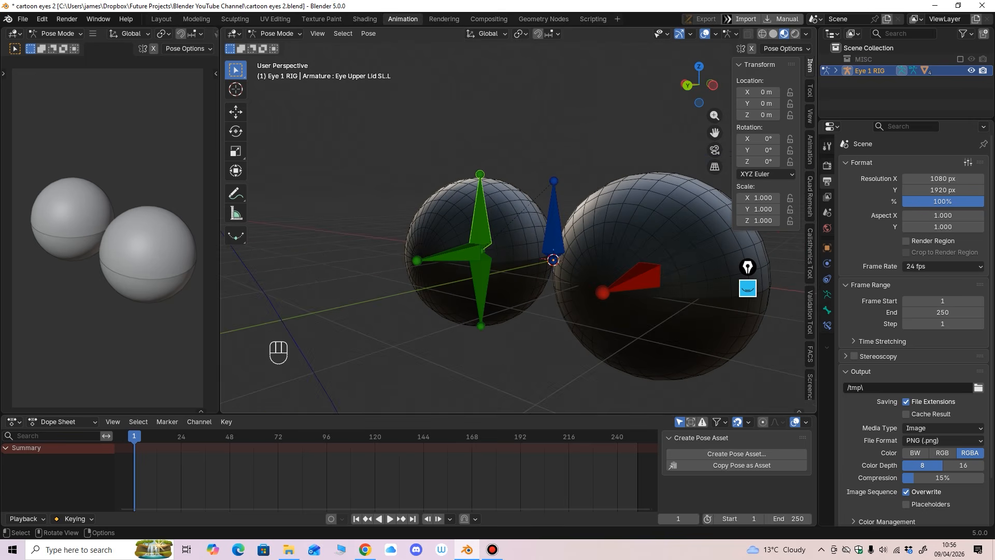
# In the Shading workspace, set the World Background node's color to black and its strength to 0.
pyautogui.click(364, 19)
pyautogui.click(203, 284)
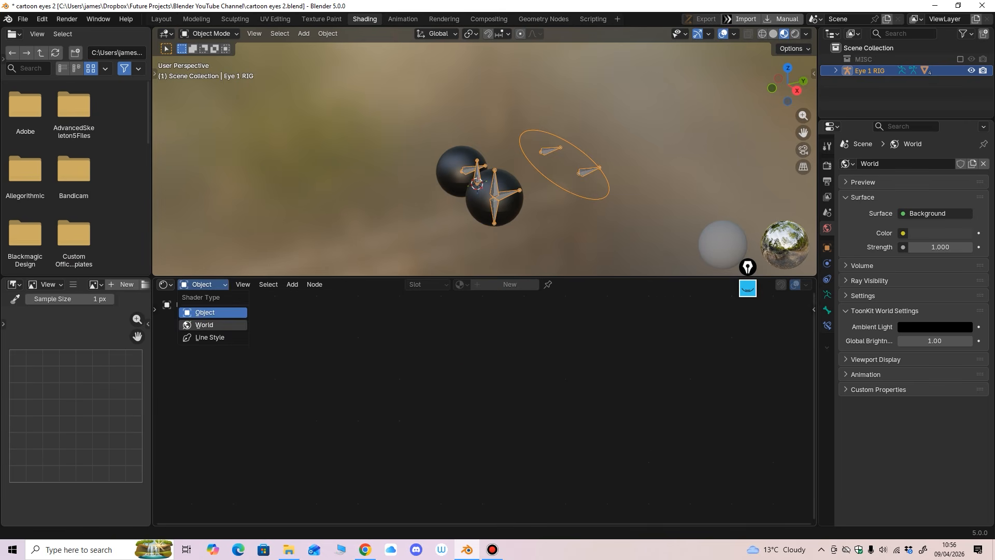
pyautogui.click(205, 325)
pyautogui.click(441, 392)
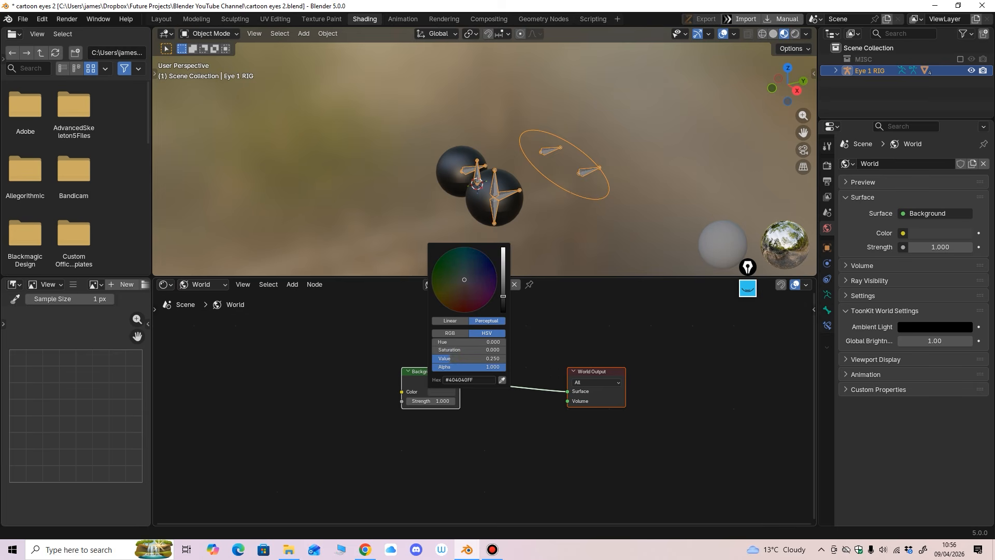
pyautogui.moveTo(503, 296)
pyautogui.mouseDown()
pyautogui.moveTo(502, 342)
pyautogui.moveTo(503, 311)
pyautogui.mouseUp()
pyautogui.doubleClick(430, 401)
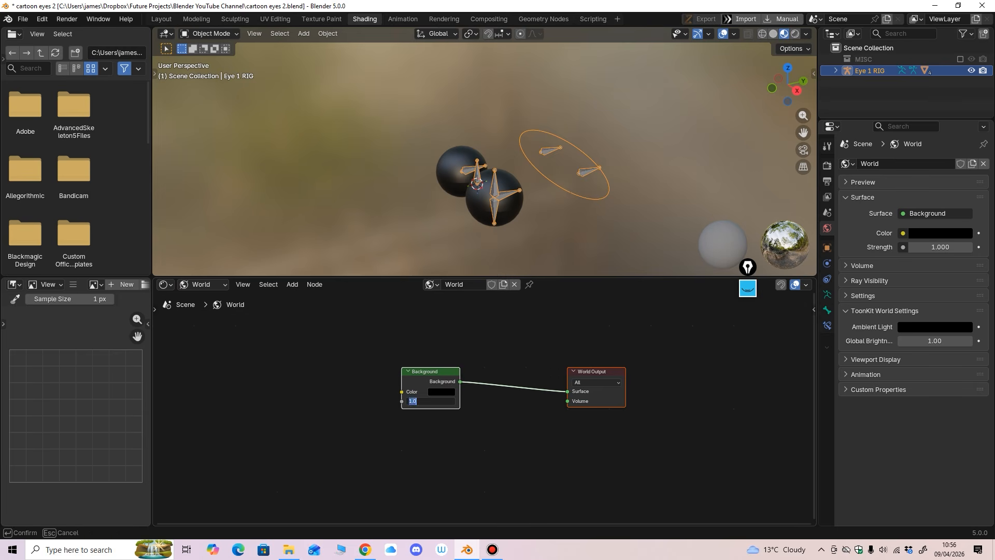
pyautogui.write('0')
pyautogui.press('Return')
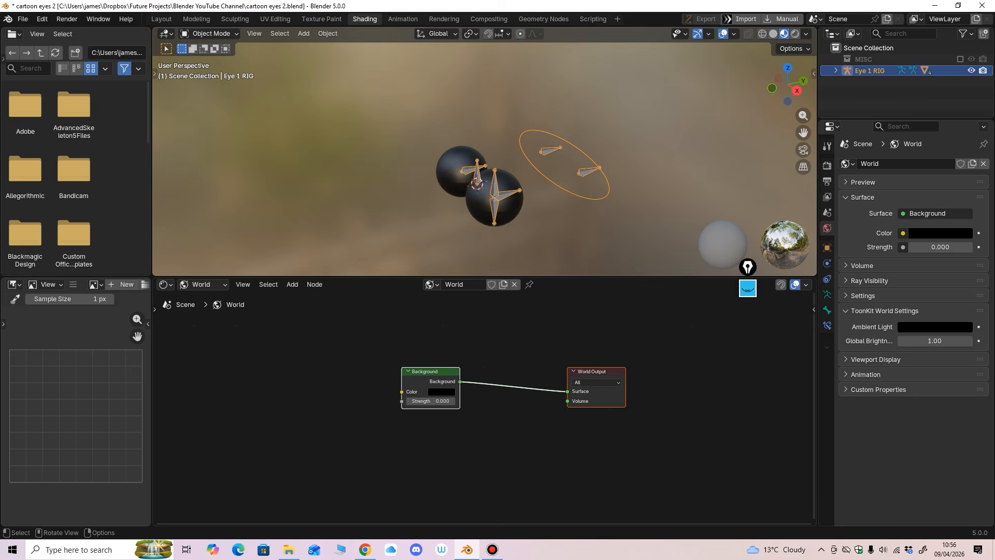
# Return to the Animation workspace and set the camera viewport to Rendered shading.
pyautogui.click(403, 19)
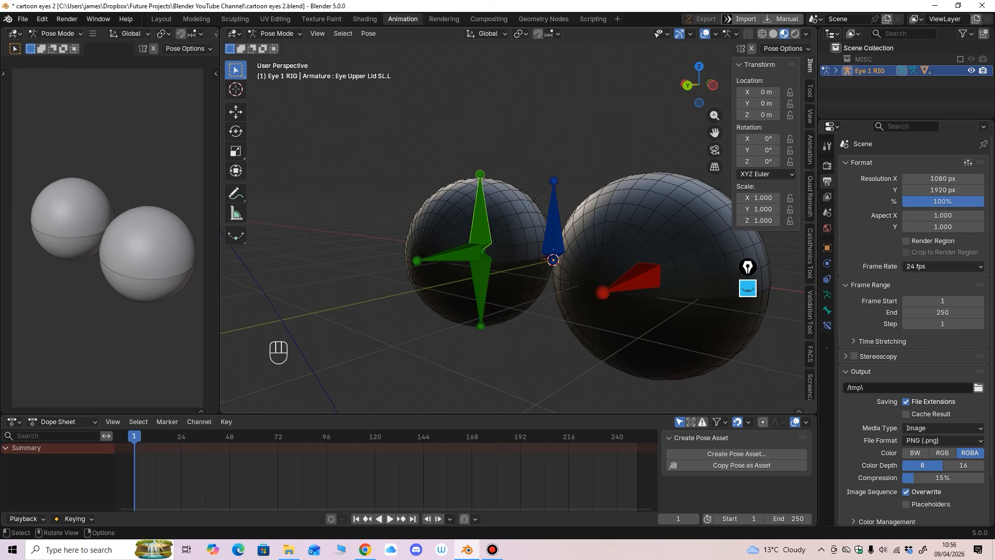
pyautogui.moveTo(181, 34); pyautogui.dragTo(46, 35, button='middle')
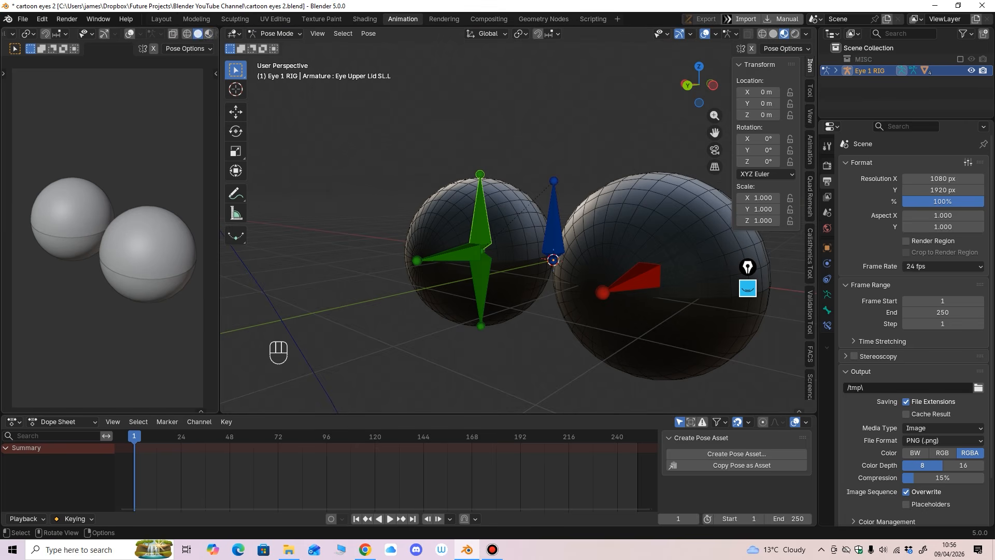
pyautogui.click(208, 33)
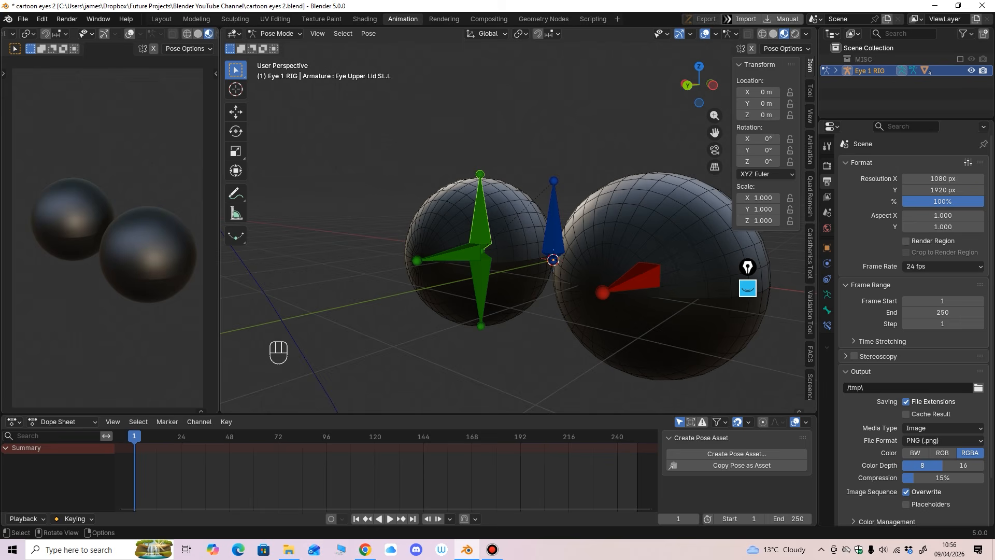
pyautogui.moveTo(154, 35); pyautogui.dragTo(132, 35, button='middle')
pyautogui.click(198, 34)
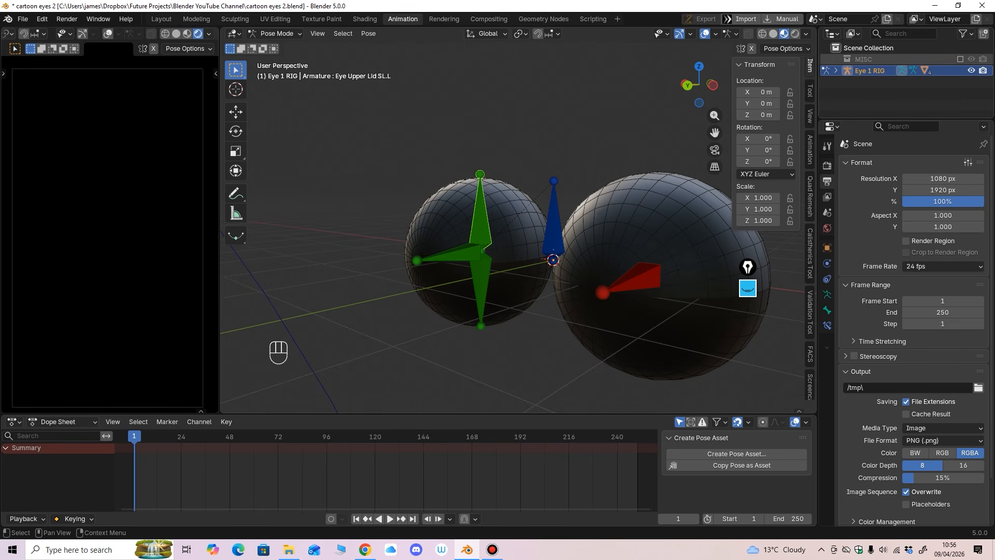
# Enable the MISC collection, hide its Cube, Dummy and Empty in the viewport, and toggle the Light's visibility off and back on.
pyautogui.click(960, 60)
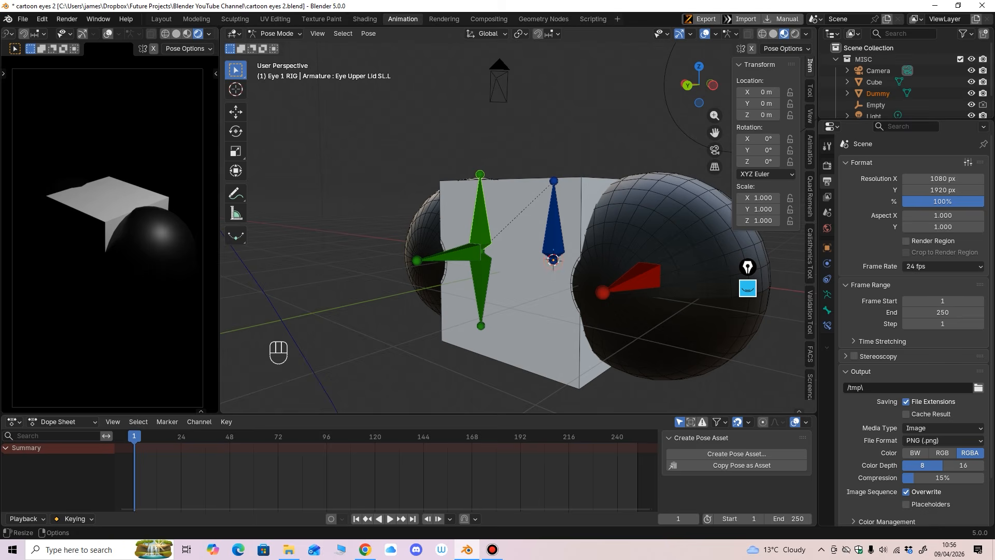
pyautogui.moveTo(907, 120); pyautogui.dragTo(907, 235)
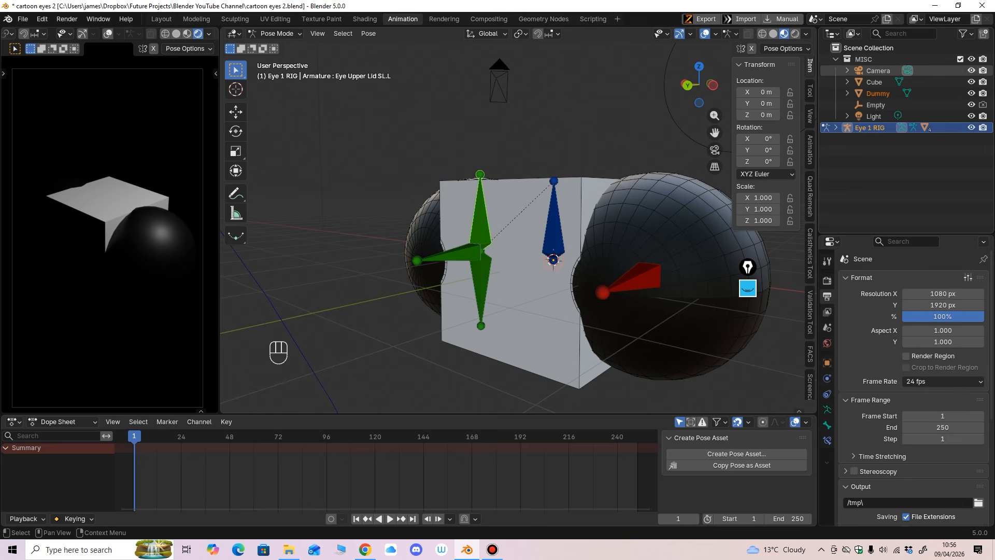
pyautogui.click(971, 82)
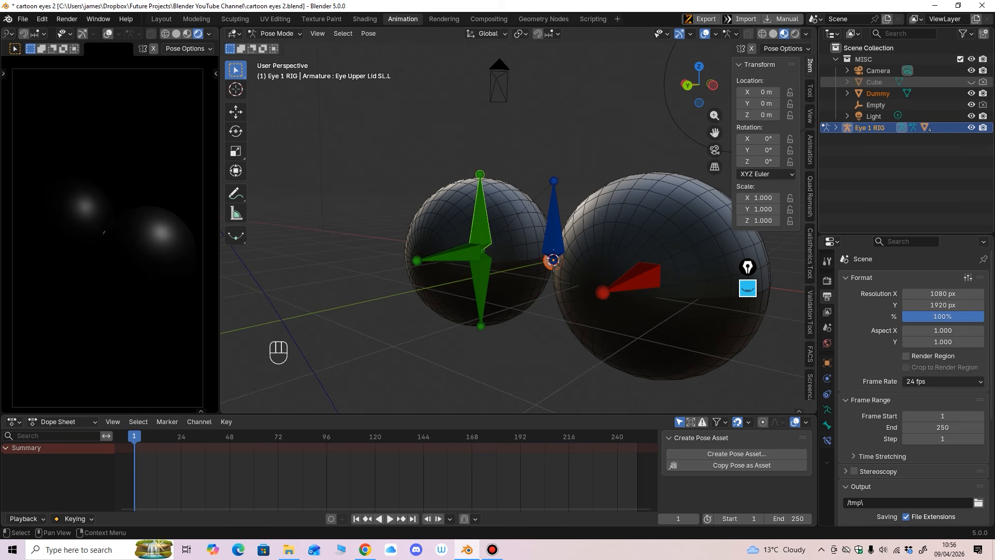
pyautogui.click(971, 93)
pyautogui.click(971, 104)
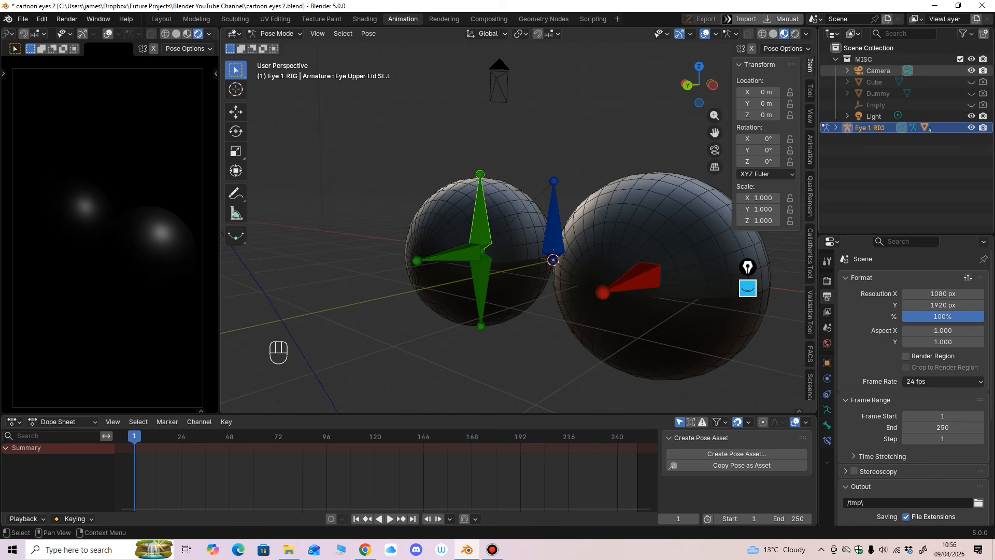
pyautogui.click(971, 116)
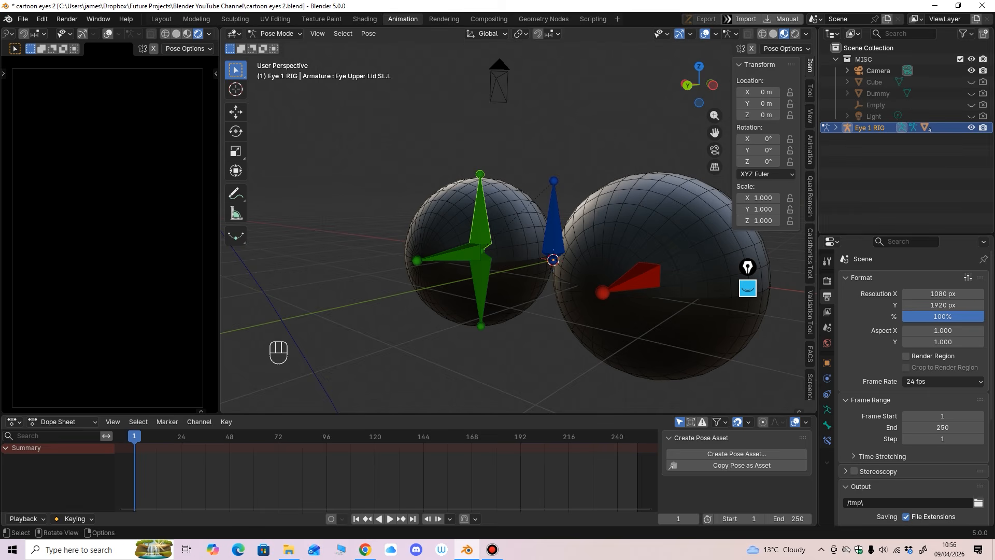
pyautogui.click(971, 116)
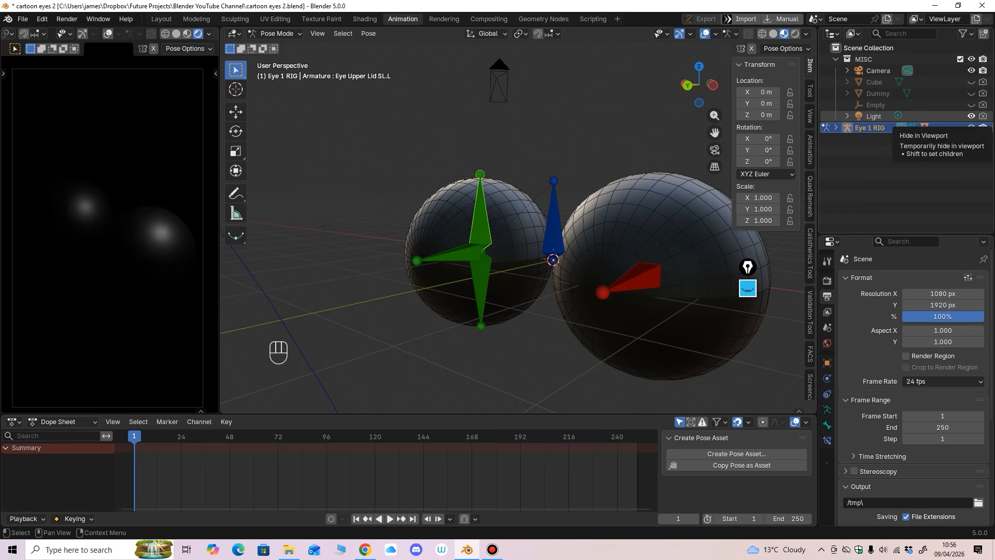
# Toggle the Light's viewport visibility and leave the Light hidden.
pyautogui.click(971, 116)
pyautogui.click(983, 116)
pyautogui.click(971, 116)
pyautogui.click(971, 117)
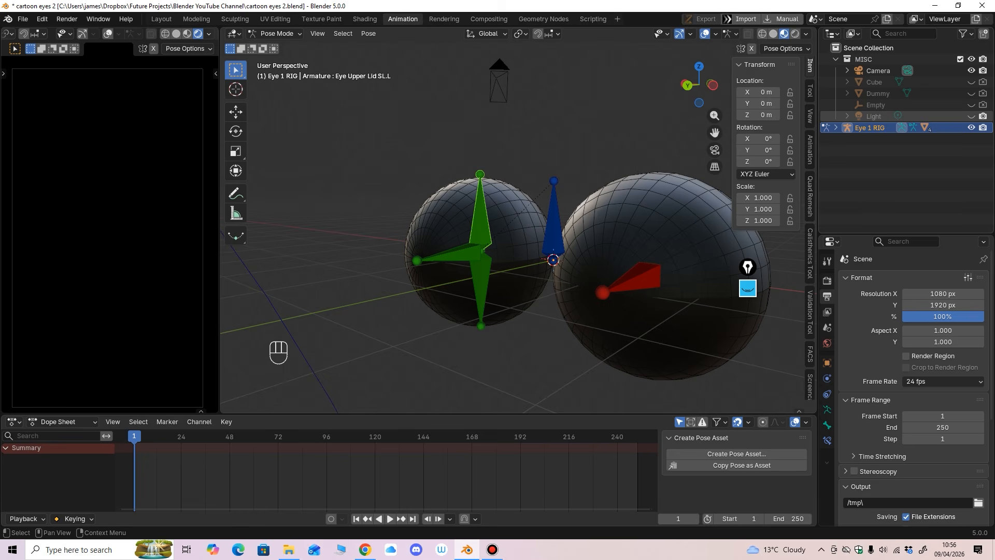
pyautogui.keyDown('ctrl'); pyautogui.moveTo(622, 233); pyautogui.dragTo(623, 311, button='middle'); pyautogui.keyUp('ctrl')
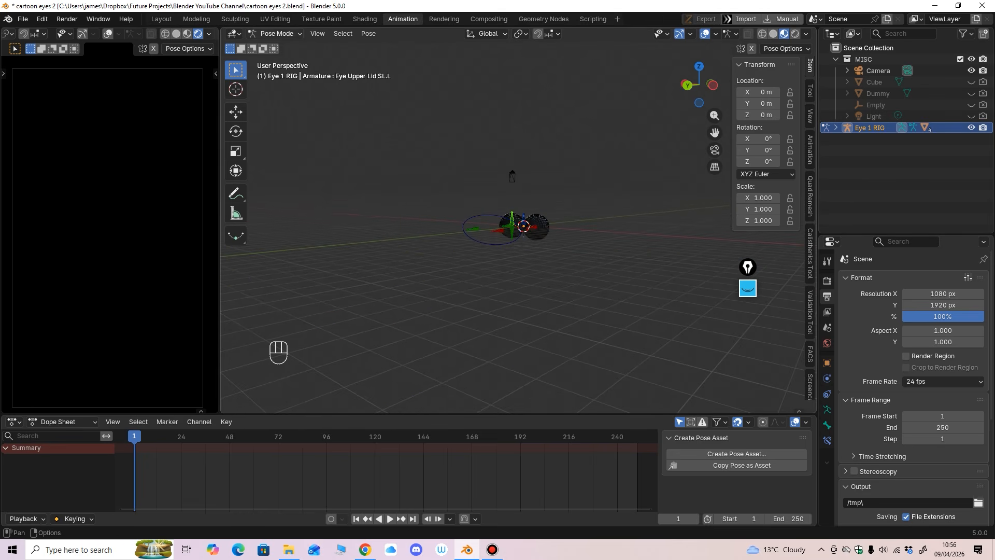
# Switch to Object Mode, select the camera and examine its placement relative to the eyes from above.
pyautogui.hotkey('ctrl', 'Tab')
pyautogui.moveTo(539, 259); pyautogui.dragTo(490, 311, button='middle')
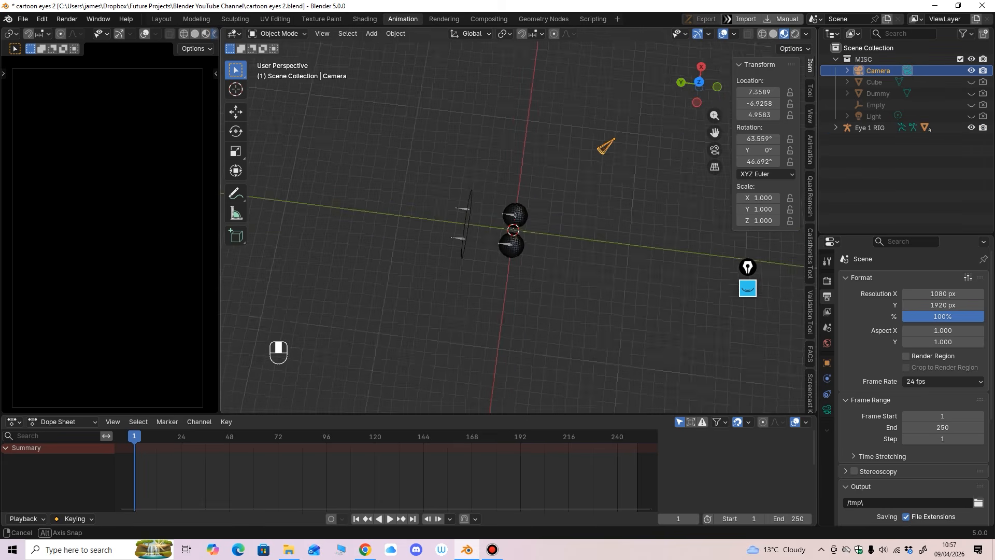
pyautogui.keyDown('shift'); pyautogui.moveTo(489, 311); pyautogui.dragTo(513, 309, button='middle'); pyautogui.keyUp('shift')
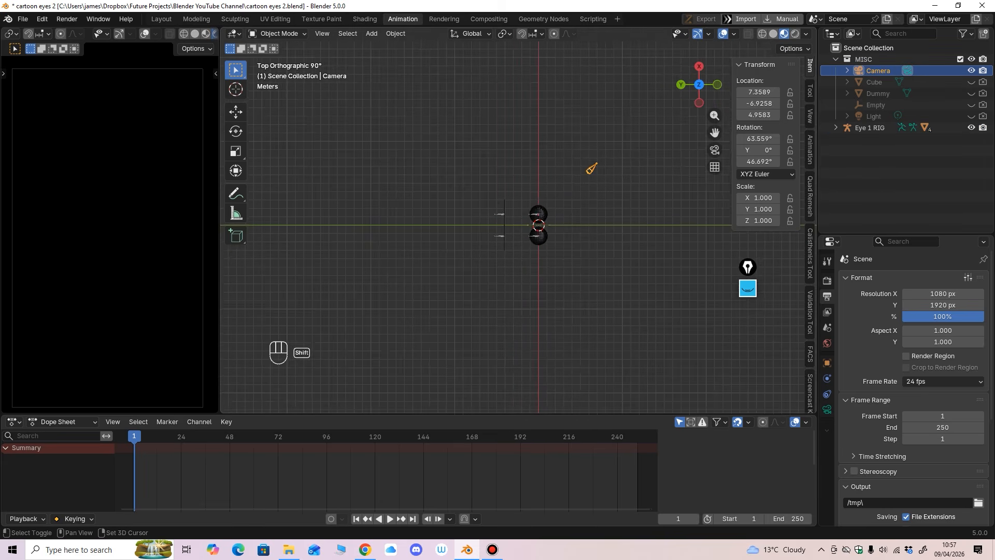
pyautogui.keyDown('ctrl'); pyautogui.moveTo(493, 373); pyautogui.dragTo(490, 327, button='middle'); pyautogui.keyUp('ctrl')
pyautogui.moveTo(462, 384); pyautogui.dragTo(508, 290, button='middle')
pyautogui.keyDown('ctrl'); pyautogui.moveTo(508, 321); pyautogui.dragTo(505, 249, button='middle'); pyautogui.keyUp('ctrl')
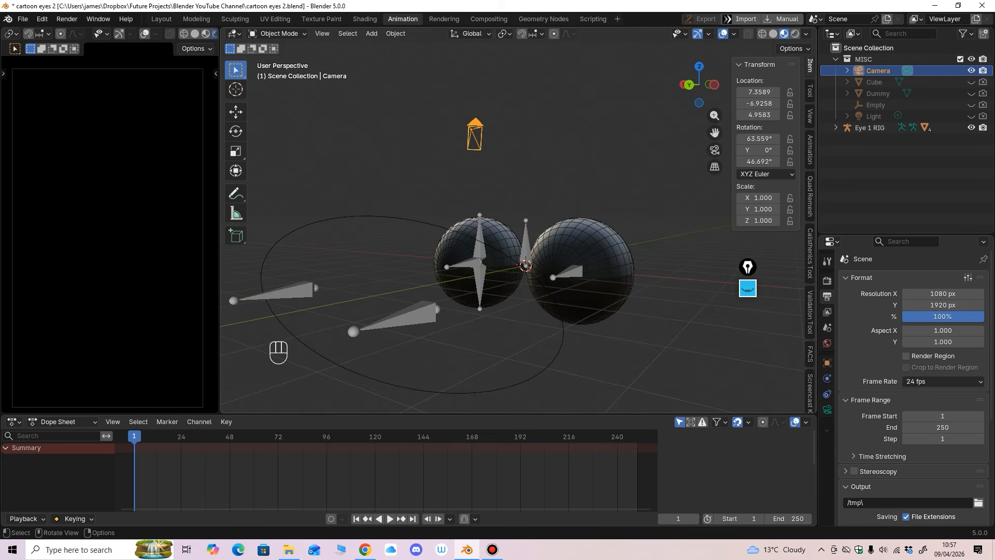
# Put the eye rig into Pose Mode and rotate the upper and lower lid bones to open the eyes.
pyautogui.click(478, 259)
pyautogui.moveTo(498, 290); pyautogui.dragTo(451, 280, button='middle')
pyautogui.click(280, 34)
pyautogui.click(282, 70)
pyautogui.keyDown('shift'); pyautogui.moveTo(414, 218); pyautogui.dragTo(472, 195, button='middle'); pyautogui.keyUp('shift')
pyautogui.click(236, 131)
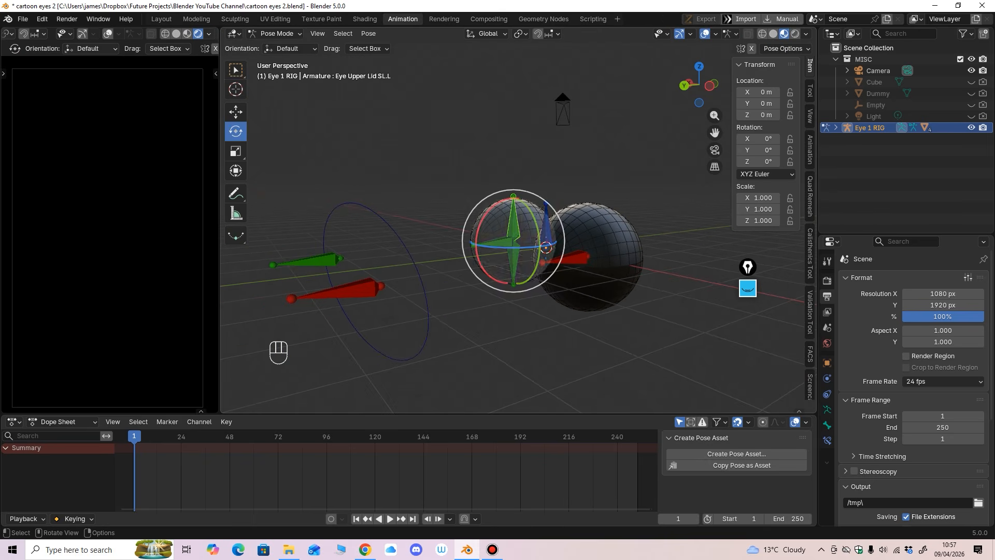
pyautogui.moveTo(487, 209); pyautogui.dragTo(482, 244)
pyautogui.click(513, 267)
pyautogui.moveTo(483, 249); pyautogui.dragTo(570, 234, button='middle')
# In Object Mode, select the green-rigged eyeball and set the roughness of its white Material.001 to 0.
pyautogui.click(277, 34)
pyautogui.click(282, 46)
pyautogui.click(510, 233)
pyautogui.click(827, 456)
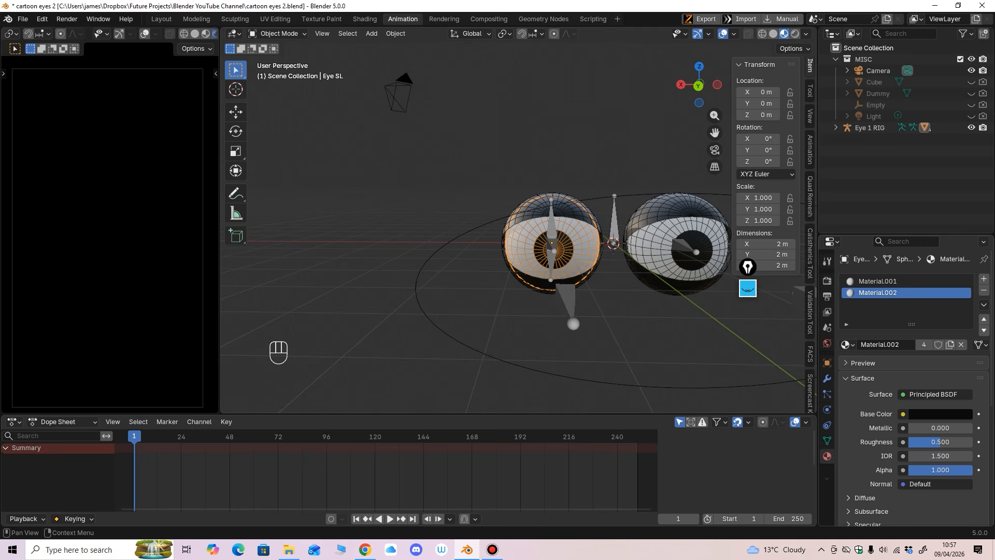
pyautogui.click(882, 281)
pyautogui.keyDown('ctrl'); pyautogui.moveTo(519, 260); pyautogui.dragTo(519, 228, button='middle'); pyautogui.keyUp('ctrl')
pyautogui.click(940, 442)
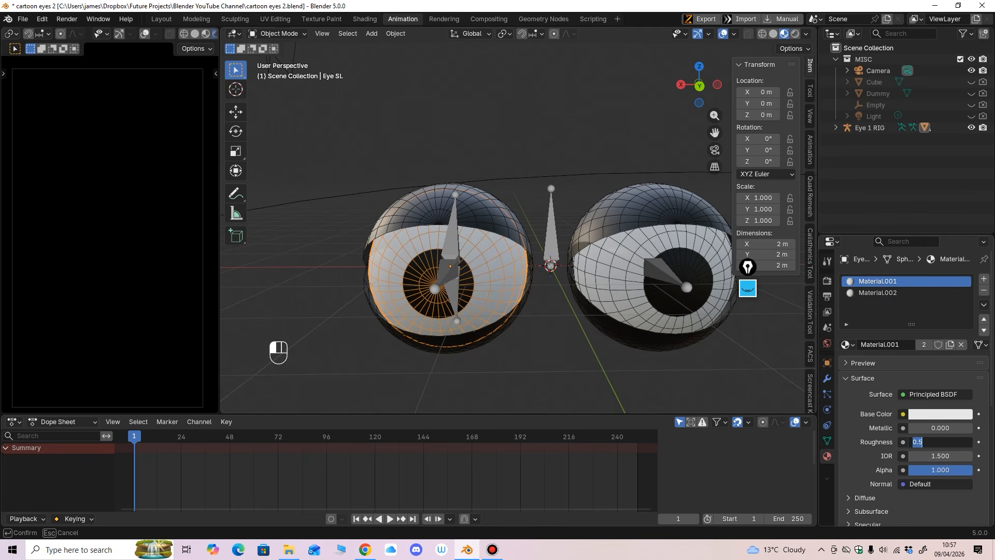
pyautogui.press('Return')
# Try an emission strength of 2 on the other eyeball's black Material.002, and undo it.
pyautogui.click(694, 311)
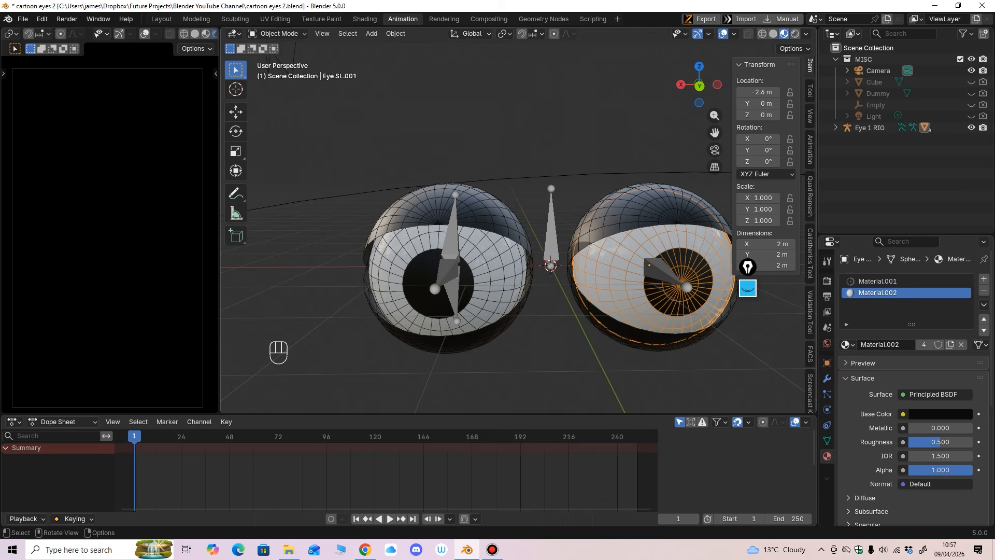
pyautogui.scroll(4, 551, 266)
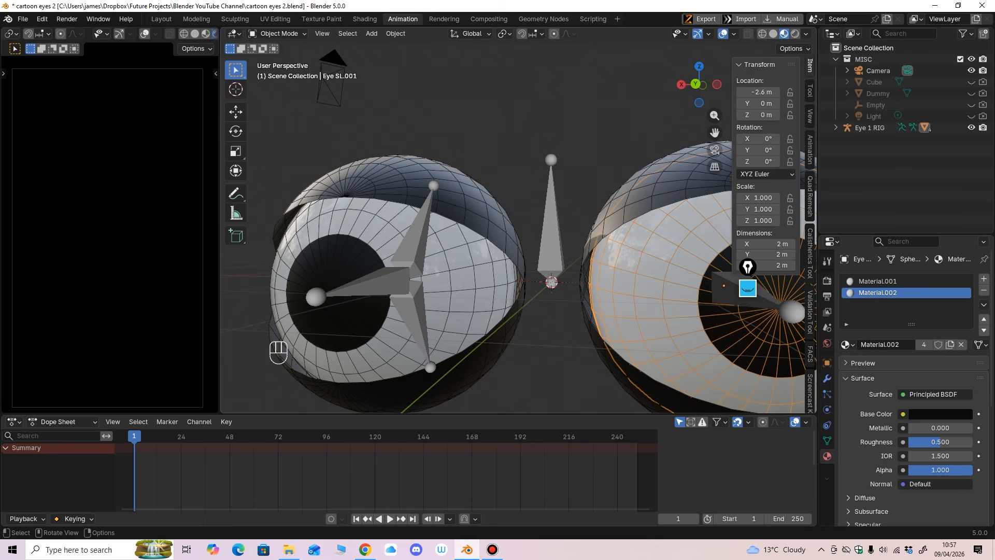
pyautogui.scroll(-3, 551, 248)
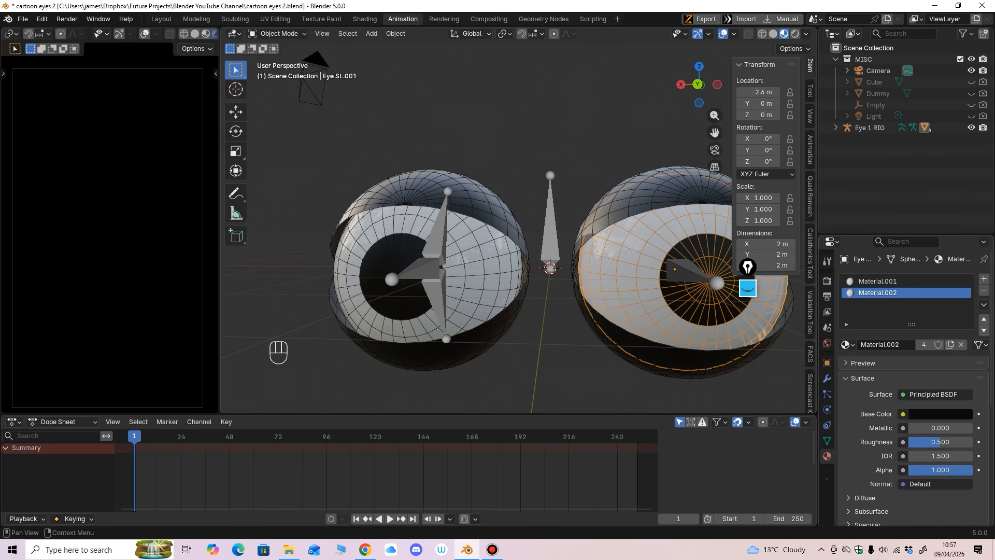
pyautogui.scroll(-6, 912, 389)
pyautogui.scroll(6, 913, 388)
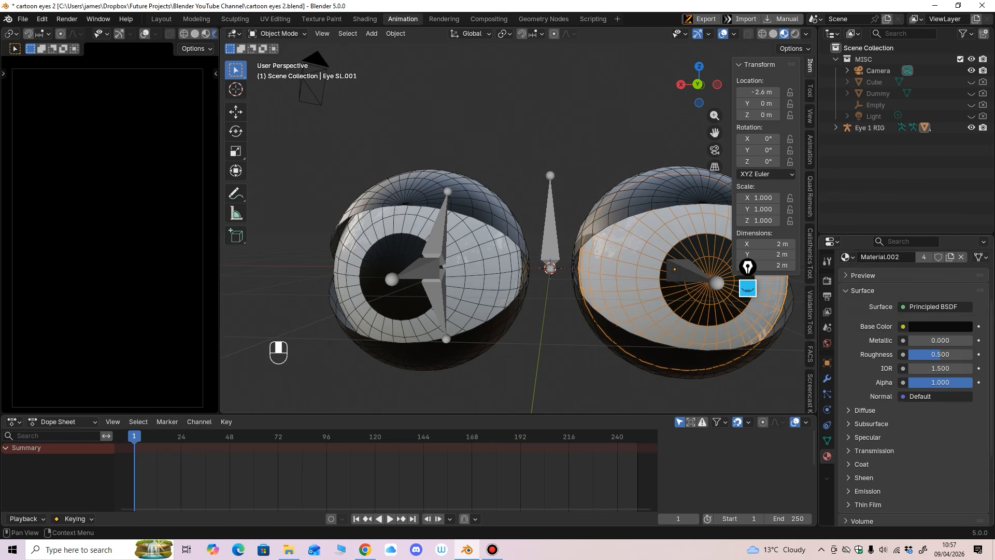
pyautogui.scroll(-6, 913, 389)
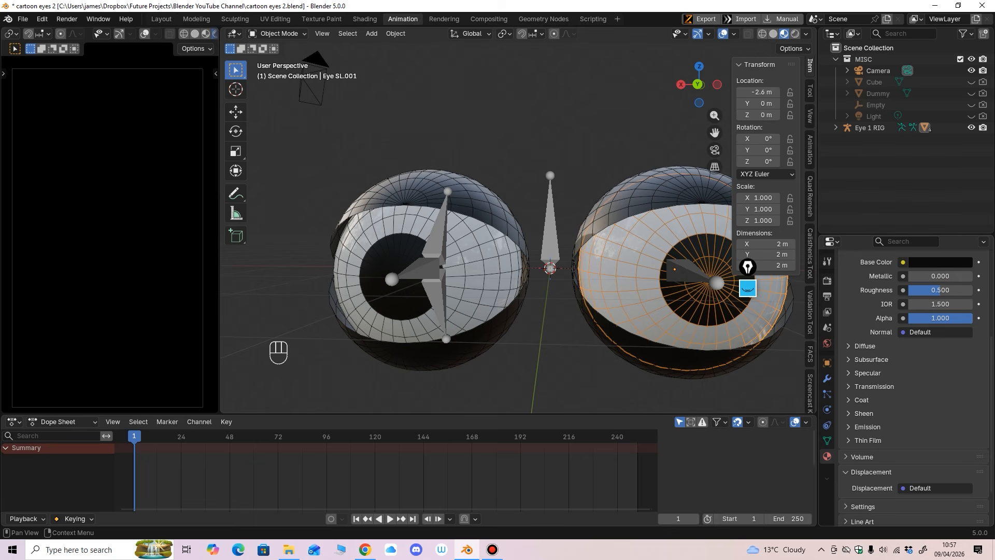
pyautogui.click(867, 427)
pyautogui.click(941, 458)
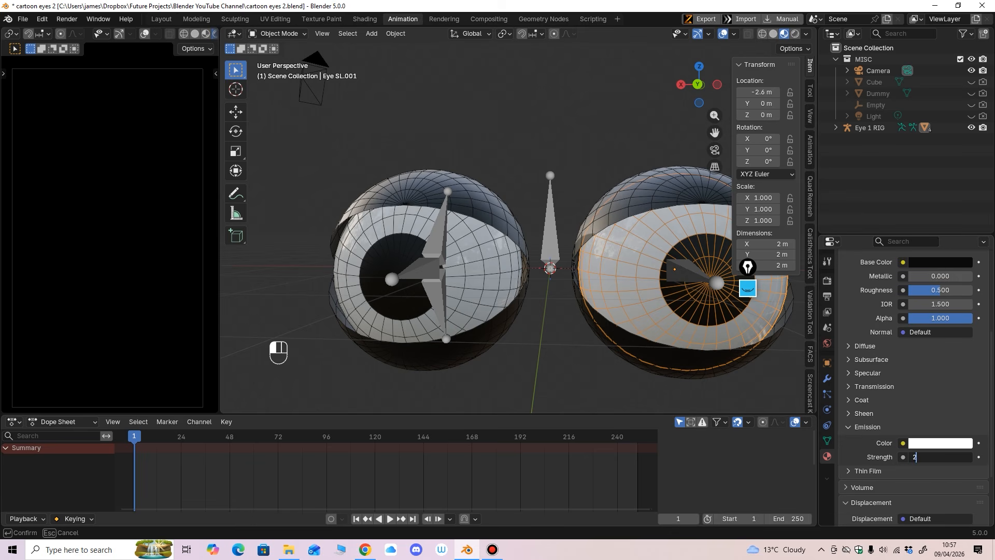
pyautogui.press('Return')
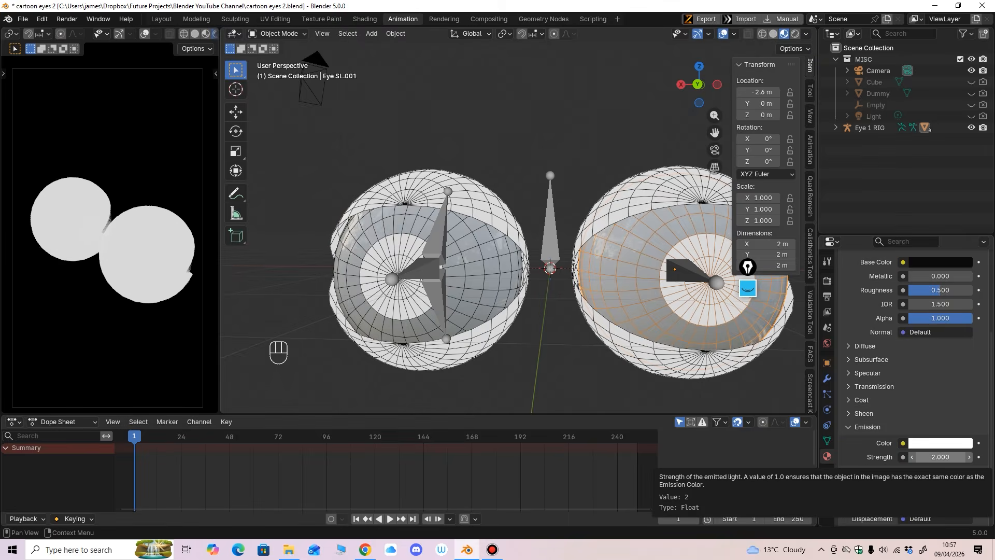
pyautogui.hotkey('ctrl', 'z')
pyautogui.hotkey('ctrl', 'z')
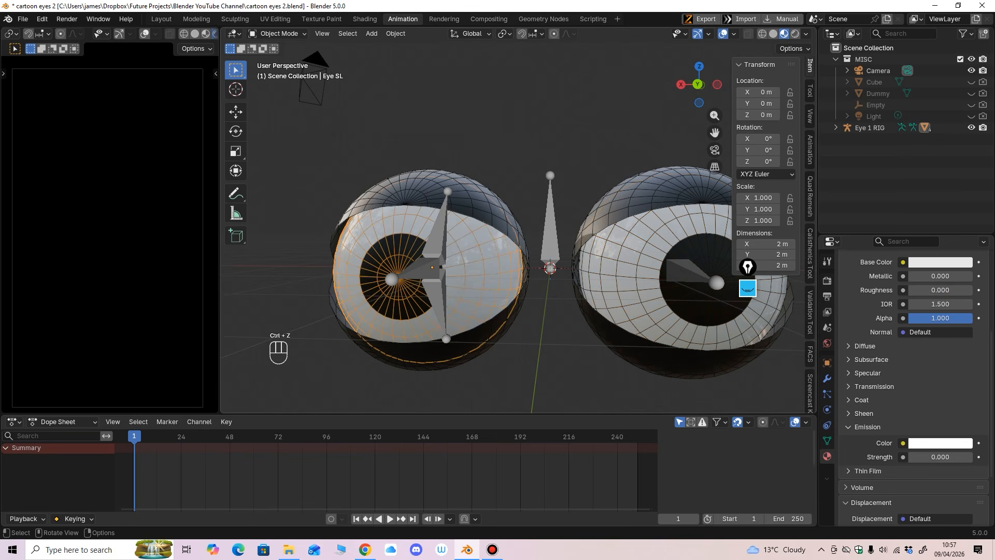
# Set the emission strength of the white eyeball material, Material.001, to 2.
pyautogui.scroll(6, 913, 389)
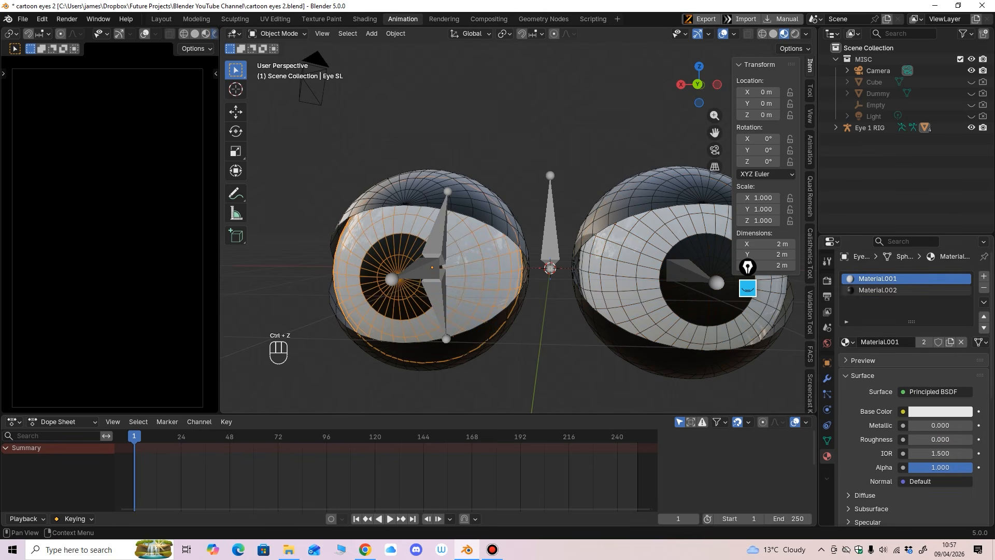
pyautogui.scroll(-6, 912, 389)
pyautogui.click(940, 440)
pyautogui.write('2')
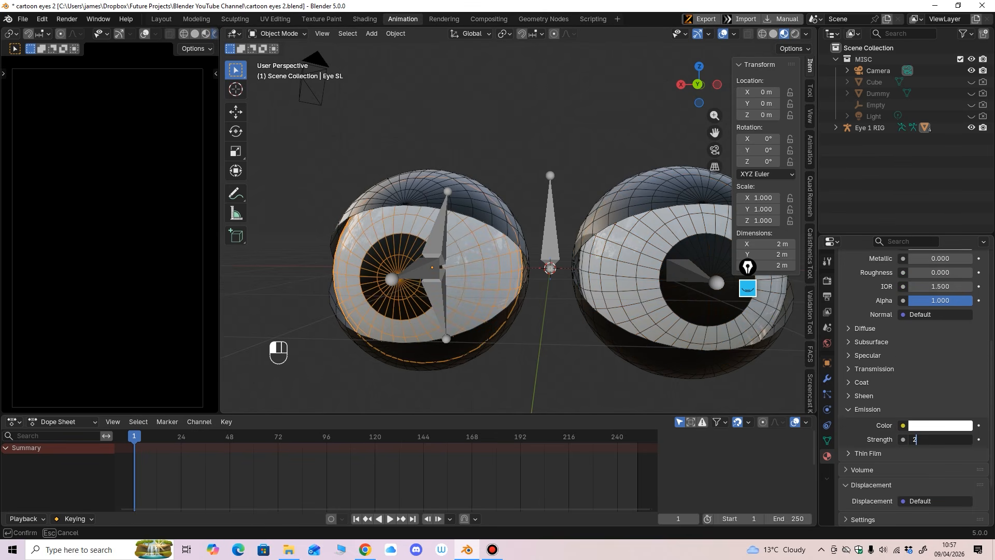
pyautogui.press('Return')
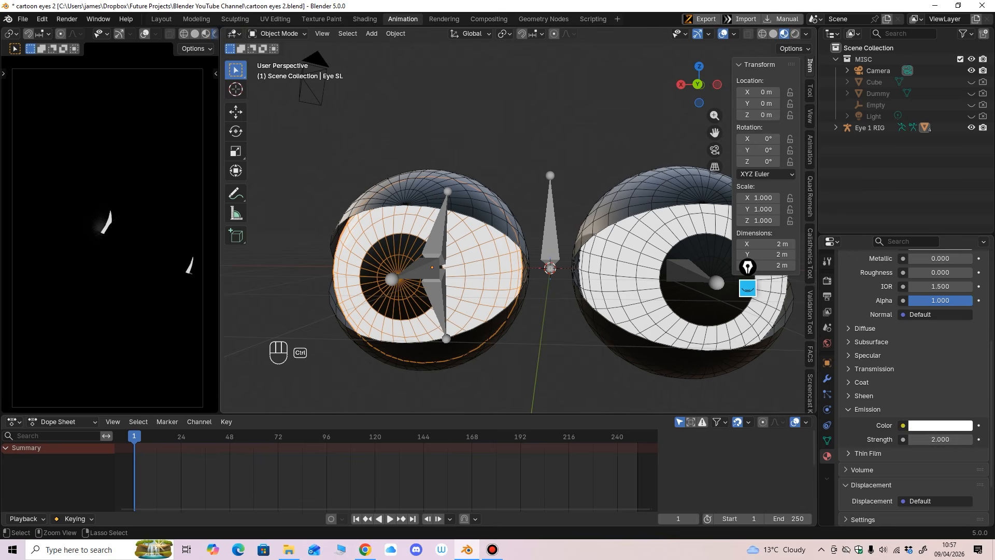
# Try emission strength 2 on the second eyeball with its black Material.002 active, and undo the change.
pyautogui.keyDown('ctrl'); pyautogui.moveTo(518, 234); pyautogui.dragTo(518, 290, button='middle'); pyautogui.keyUp('ctrl')
pyautogui.keyDown('ctrl'); pyautogui.moveTo(586, 234); pyautogui.dragTo(585, 254, button='middle'); pyautogui.keyUp('ctrl')
pyautogui.click(586, 254)
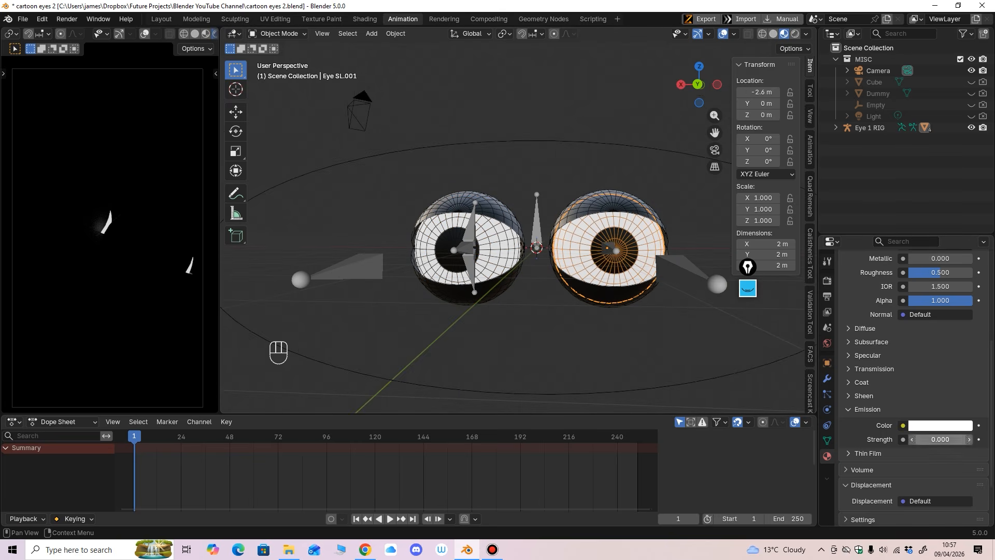
pyautogui.click(940, 440)
pyautogui.write('2')
pyautogui.press('Return')
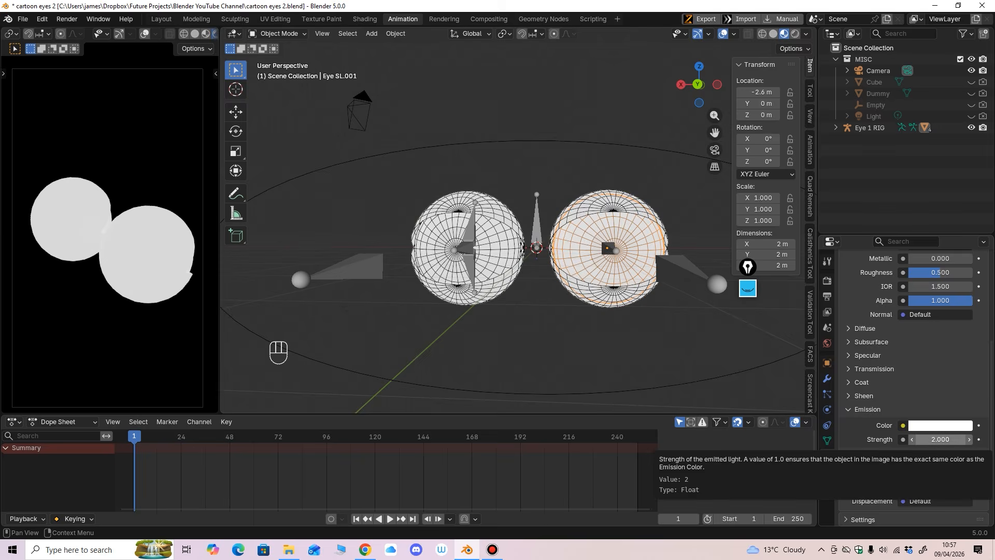
pyautogui.hotkey('ctrl', 'z')
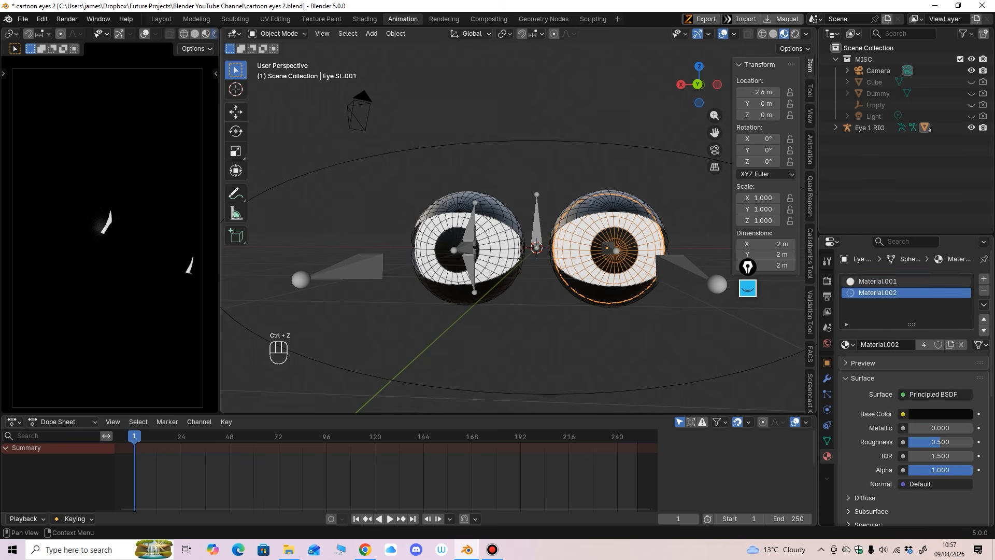
# Check the emission settings of Material.001 on the second eyeball and inspect both eyes from the front.
pyautogui.click(879, 282)
pyautogui.scroll(-6, 907, 384)
pyautogui.moveTo(539, 322); pyautogui.dragTo(560, 335, button='middle')
pyautogui.keyDown('ctrl'); pyautogui.moveTo(559, 334); pyautogui.dragTo(599, 332, button='middle'); pyautogui.keyUp('ctrl')
pyautogui.click(487, 282)
pyautogui.click(599, 283)
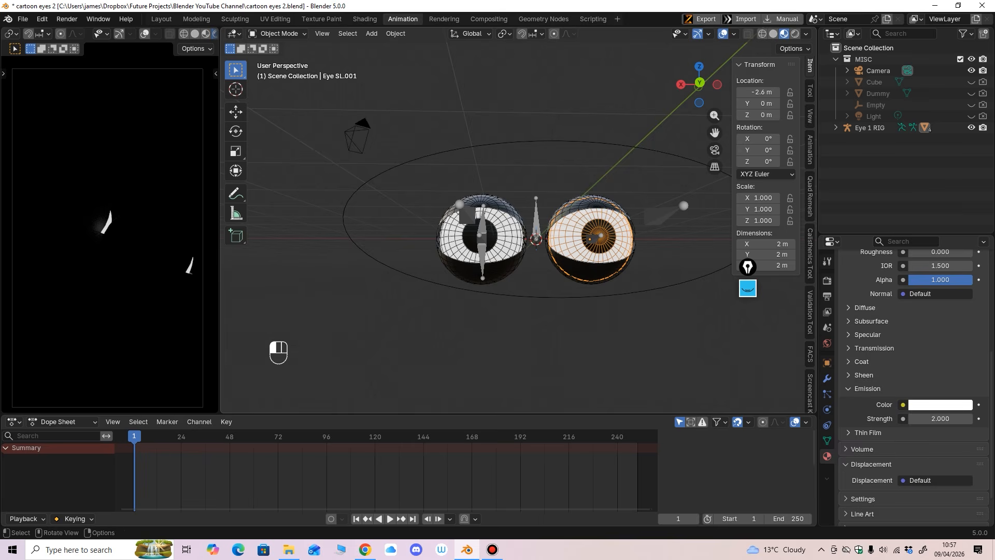
# From the top view, move the camera in front of the eyes to about Y 33.1 m and rotate it to about 182° on Z.
pyautogui.click(358, 138)
pyautogui.moveTo(363, 150); pyautogui.dragTo(290, 234, button='middle')
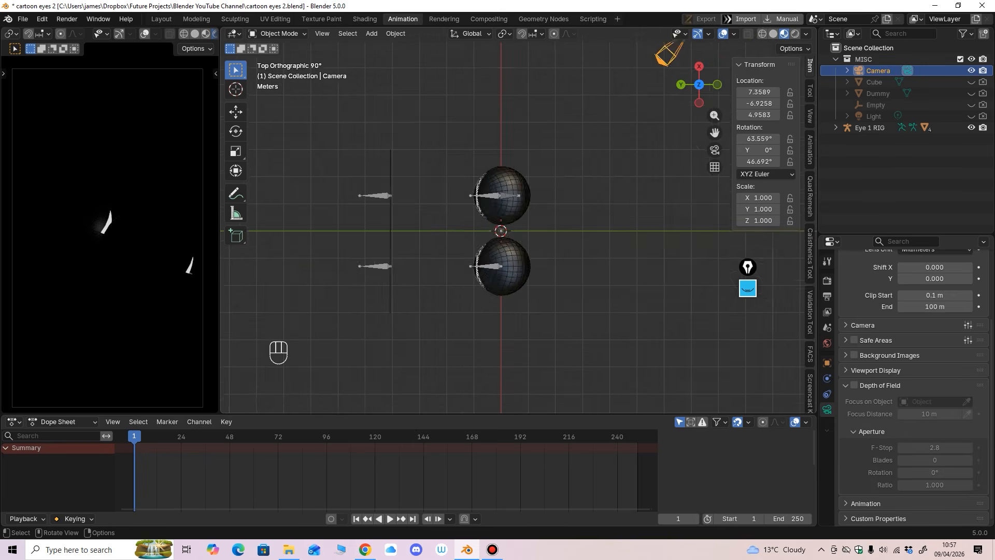
pyautogui.scroll(-2, 452, 324)
pyautogui.click(236, 111)
pyautogui.moveTo(560, 134); pyautogui.dragTo(318, 134)
pyautogui.moveTo(318, 150); pyautogui.dragTo(567, 132, button='middle')
pyautogui.moveTo(539, 259); pyautogui.dragTo(587, 292, button='middle')
pyautogui.scroll(-4, 531, 228)
pyautogui.moveTo(449, 183); pyautogui.dragTo(361, 184)
pyautogui.moveTo(409, 138); pyautogui.dragTo(350, 248)
pyautogui.click(236, 131)
# From the side view, lower the camera to about Z 0.085 m and tilt it to about 93° on X.
pyautogui.moveTo(353, 246); pyautogui.dragTo(375, 155, button='middle')
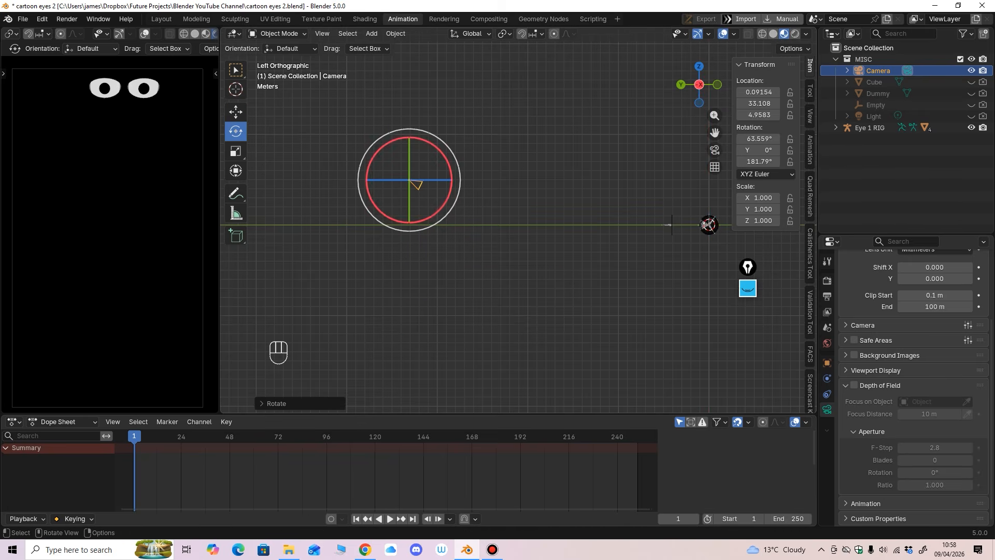
pyautogui.moveTo(370, 163); pyautogui.dragTo(364, 173)
pyautogui.click(236, 112)
pyautogui.moveTo(409, 134); pyautogui.dragTo(409, 177)
pyautogui.moveTo(409, 178); pyautogui.dragTo(508, 169, button='middle')
pyautogui.click(236, 131)
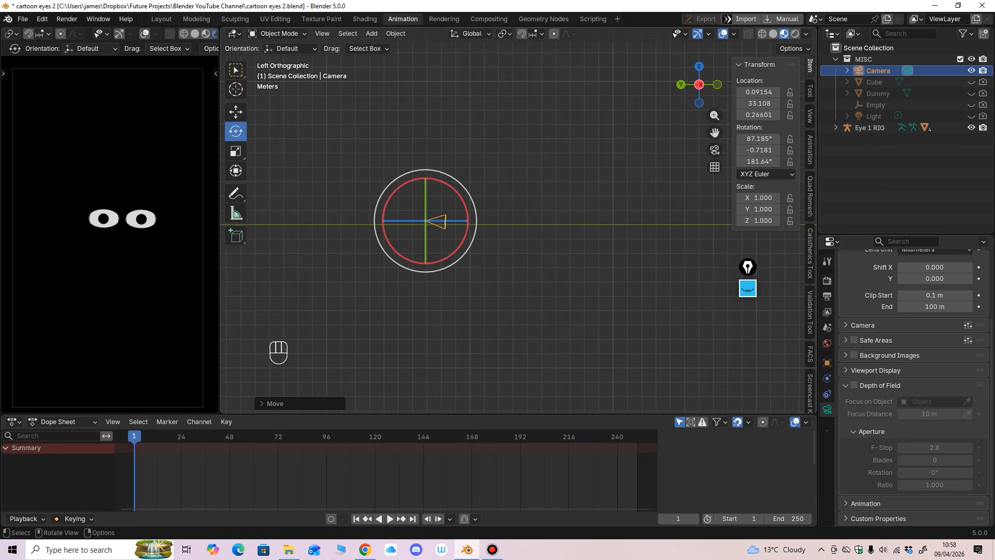
pyautogui.moveTo(393, 193); pyautogui.dragTo(425, 178)
pyautogui.click(236, 111)
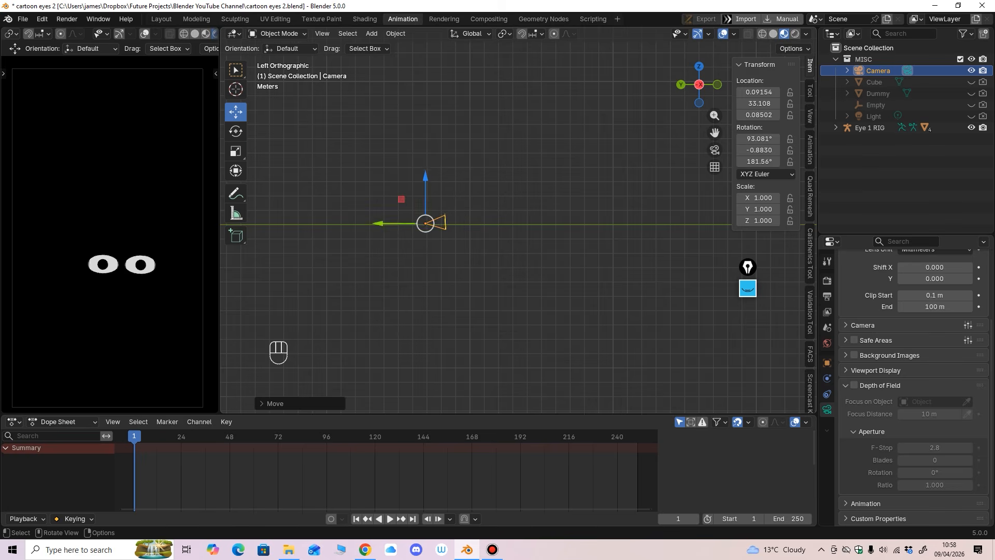
# Move the camera back to about Y 36.3 m and set its X location to 0.
pyautogui.moveTo(379, 224); pyautogui.dragTo(334, 224)
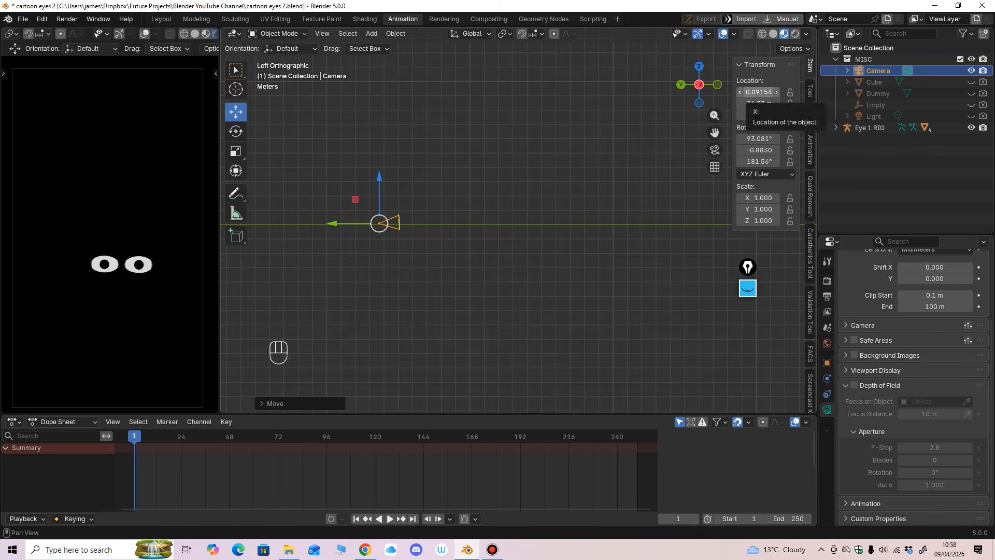
pyautogui.doubleClick(759, 93)
pyautogui.write('0')
pyautogui.press('Return')
# Adjust the camera's distance from the eyes along the Y axis to about 28.9 m.
pyautogui.moveTo(586, 171); pyautogui.dragTo(570, 156, button='middle')
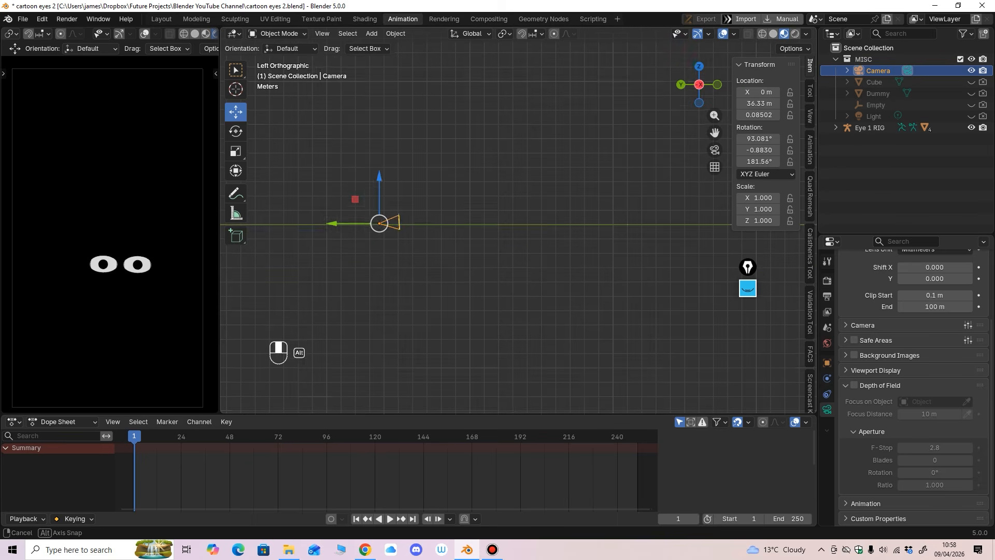
pyautogui.scroll(-3, 519, 223)
pyautogui.keyDown('shift'); pyautogui.moveTo(570, 207); pyautogui.dragTo(493, 221, button='middle'); pyautogui.keyUp('shift')
pyautogui.moveTo(307, 236); pyautogui.dragTo(279, 237)
pyautogui.keyDown('shift'); pyautogui.moveTo(278, 237); pyautogui.dragTo(343, 229, button='middle'); pyautogui.keyUp('shift')
pyautogui.moveTo(344, 230)
pyautogui.mouseDown()
pyautogui.moveTo(323, 229)
pyautogui.moveTo(341, 230)
pyautogui.mouseUp()
pyautogui.moveTo(412, 229); pyautogui.dragTo(503, 229)
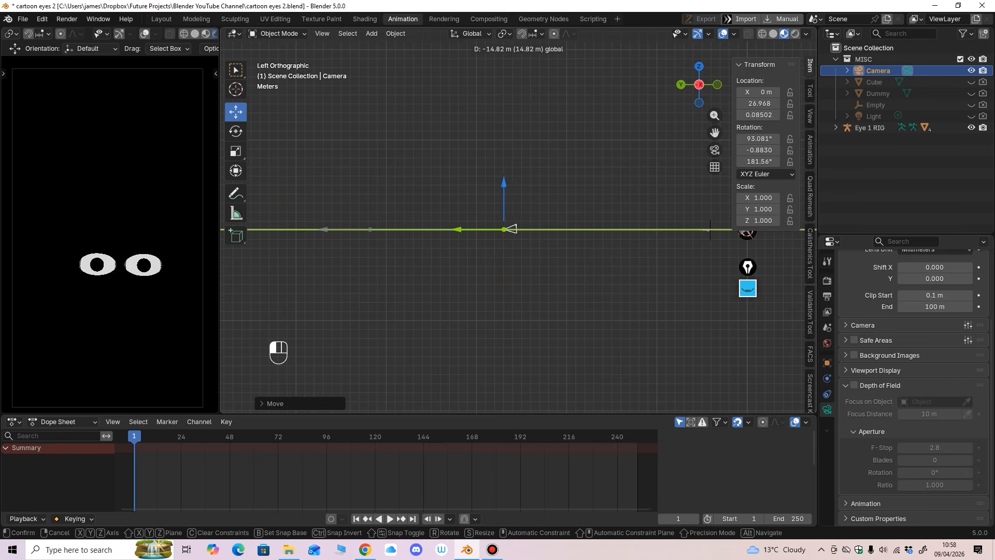
pyautogui.moveTo(440, 229); pyautogui.dragTo(439, 230)
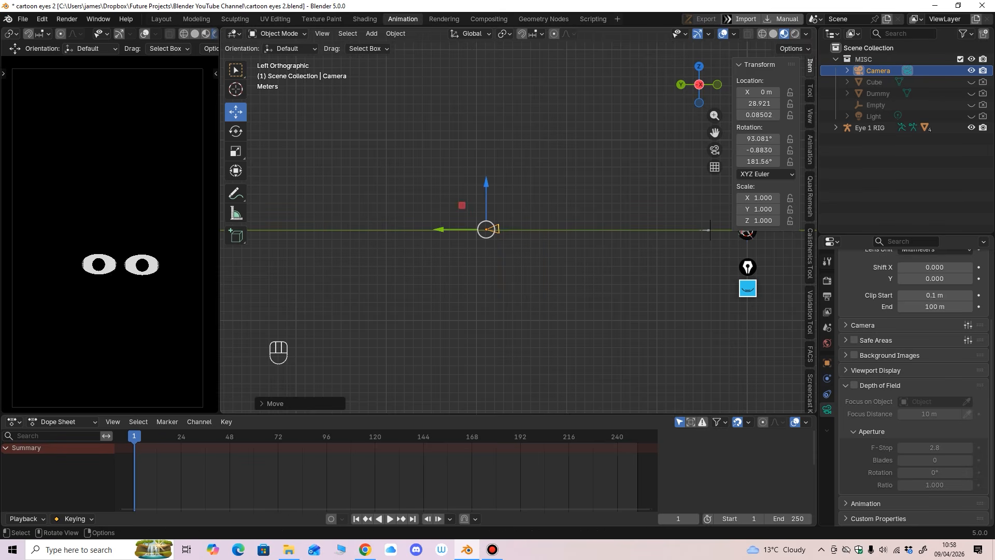
# Examine the eye rig in perspective, selecting the upper and lower eyelid meshes together for a closer look.
pyautogui.moveTo(441, 234); pyautogui.dragTo(358, 269, button='middle')
pyautogui.moveTo(358, 269); pyautogui.dragTo(415, 208, button='middle')
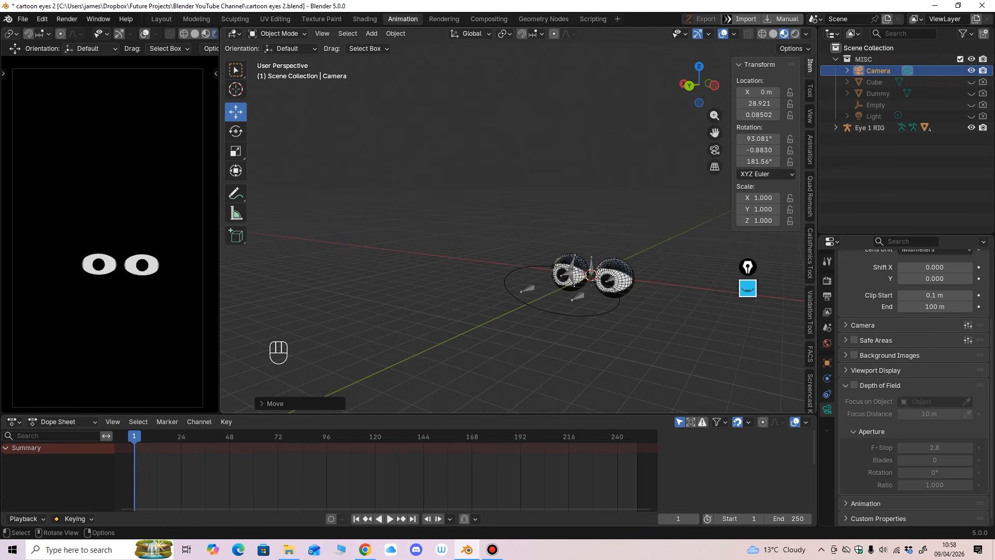
pyautogui.keyDown('ctrl'); pyautogui.moveTo(518, 249); pyautogui.dragTo(518, 192, button='middle'); pyautogui.keyUp('ctrl')
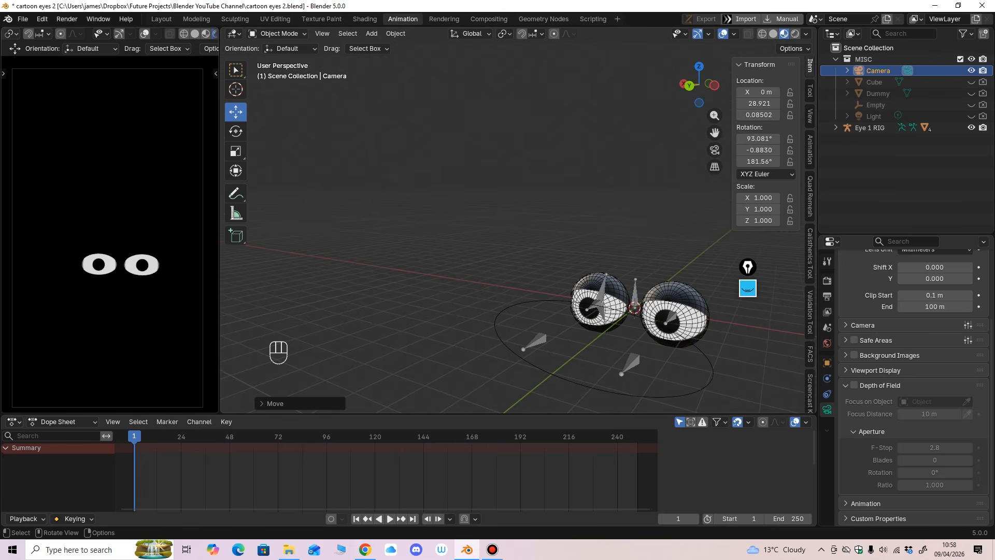
pyautogui.keyDown('ctrl'); pyautogui.moveTo(112, 259); pyautogui.dragTo(112, 239, button='middle'); pyautogui.keyUp('ctrl')
pyautogui.moveTo(414, 290); pyautogui.dragTo(469, 285, button='middle')
pyautogui.click(482, 291)
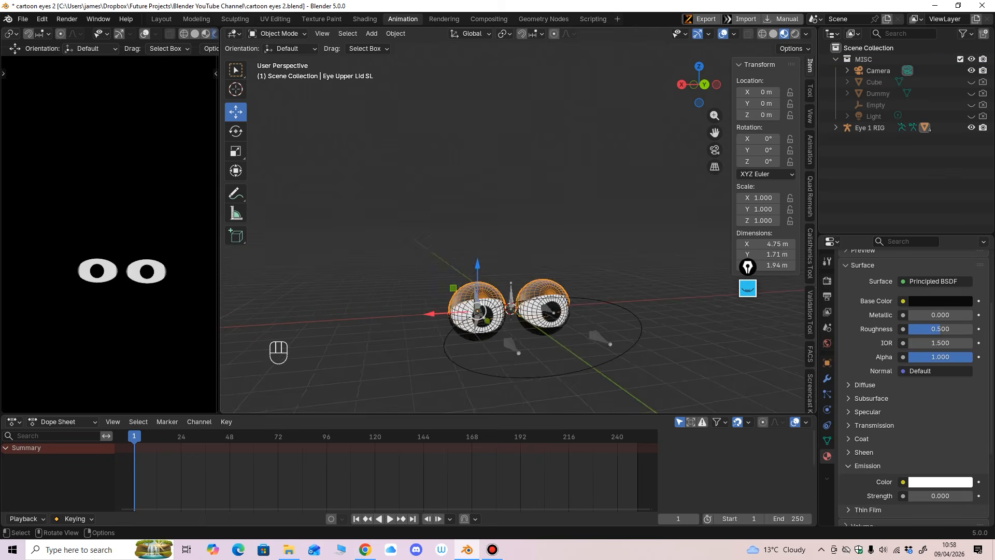
pyautogui.keyDown('shift'); pyautogui.moveTo(469, 285); pyautogui.dragTo(493, 213, button='middle'); pyautogui.keyUp('shift')
pyautogui.keyDown('shift'); pyautogui.click(510, 332); pyautogui.keyUp('shift')
pyautogui.moveTo(510, 333); pyautogui.dragTo(490, 297, button='middle')
pyautogui.keyDown('shift'); pyautogui.moveTo(490, 297); pyautogui.dragTo(480, 264, button='middle'); pyautogui.keyUp('shift')
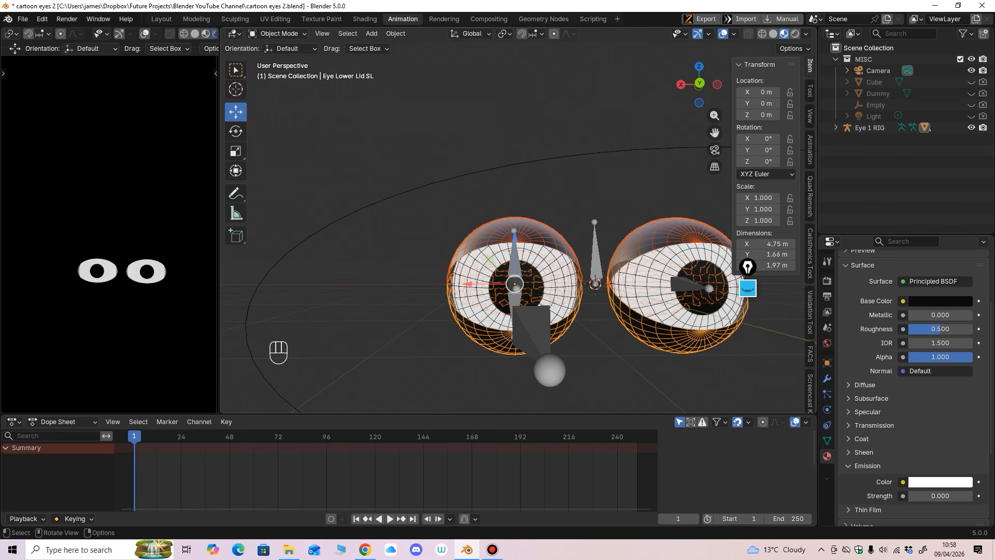
# Select the upper eyelid mesh alone and examine its object-level Visibility and Ray Visibility options.
pyautogui.click(749, 288)
pyautogui.click(748, 336)
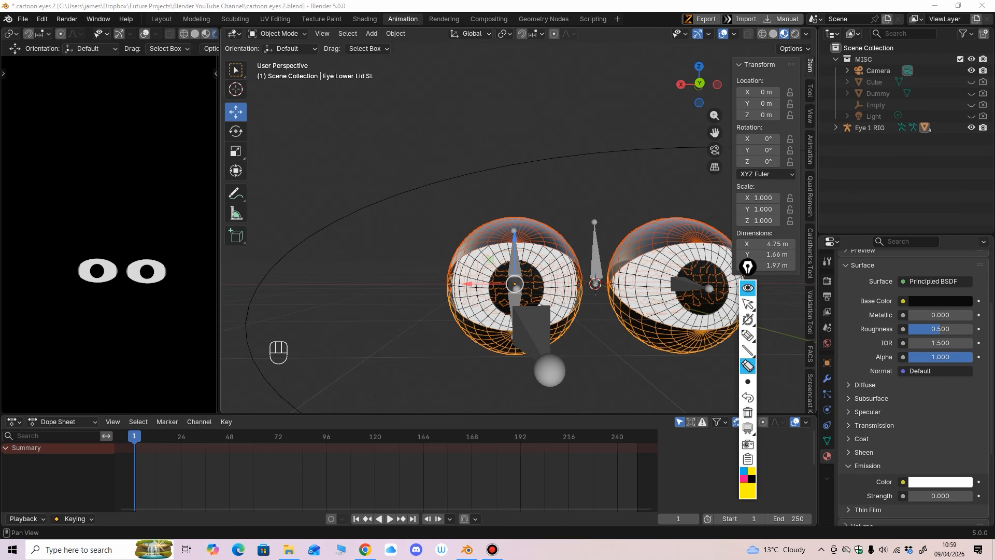
pyautogui.click(748, 304)
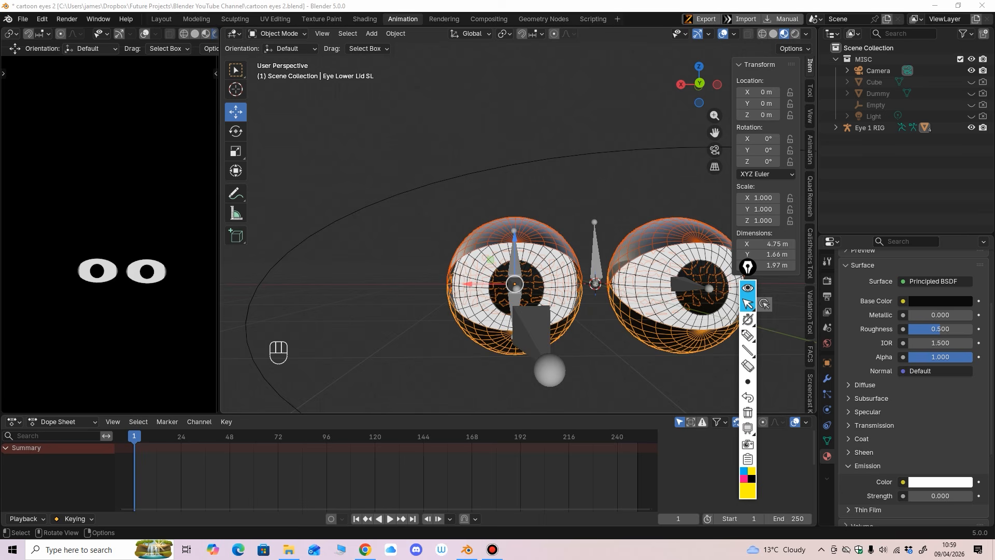
pyautogui.click(680, 199)
pyautogui.click(687, 230)
pyautogui.click(828, 363)
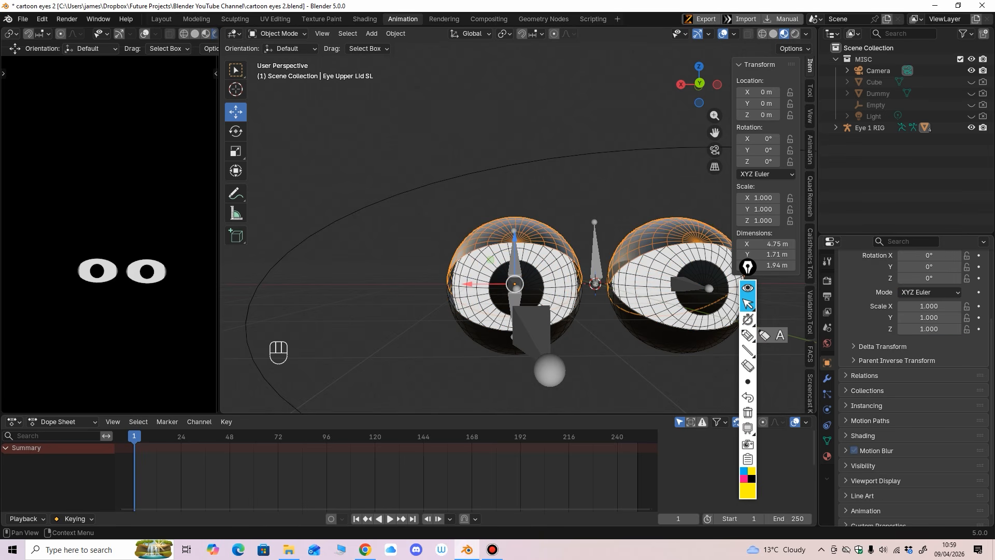
pyautogui.click(864, 465)
pyautogui.scroll(-6, 863, 466)
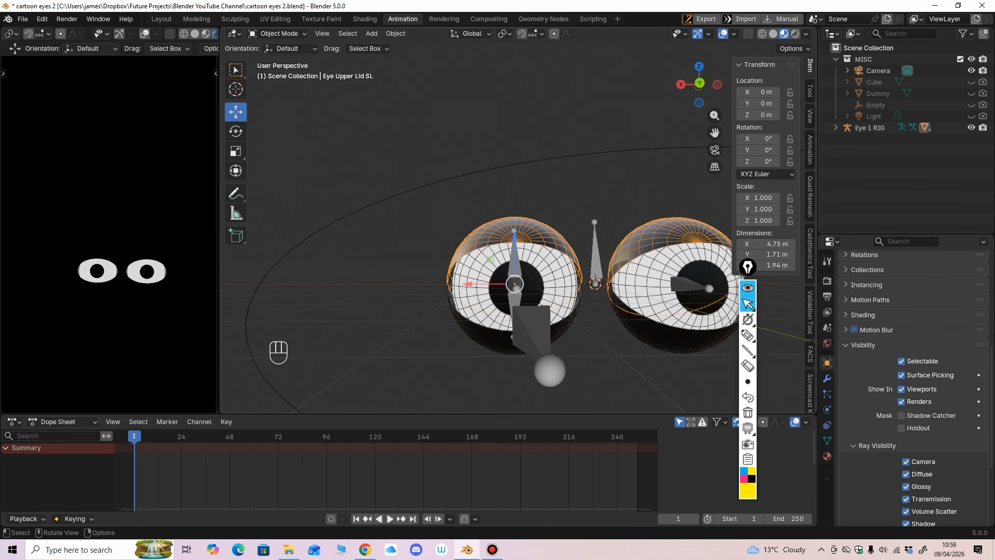
# Save the project as cartoon eyes 3.blend in the Blender YouTube Channel folder, overwriting the existing file.
pyautogui.moveTo(519, 311); pyautogui.dragTo(547, 298, button='middle')
pyautogui.keyDown('ctrl'); pyautogui.moveTo(547, 299); pyautogui.dragTo(547, 386, button='middle'); pyautogui.keyUp('ctrl')
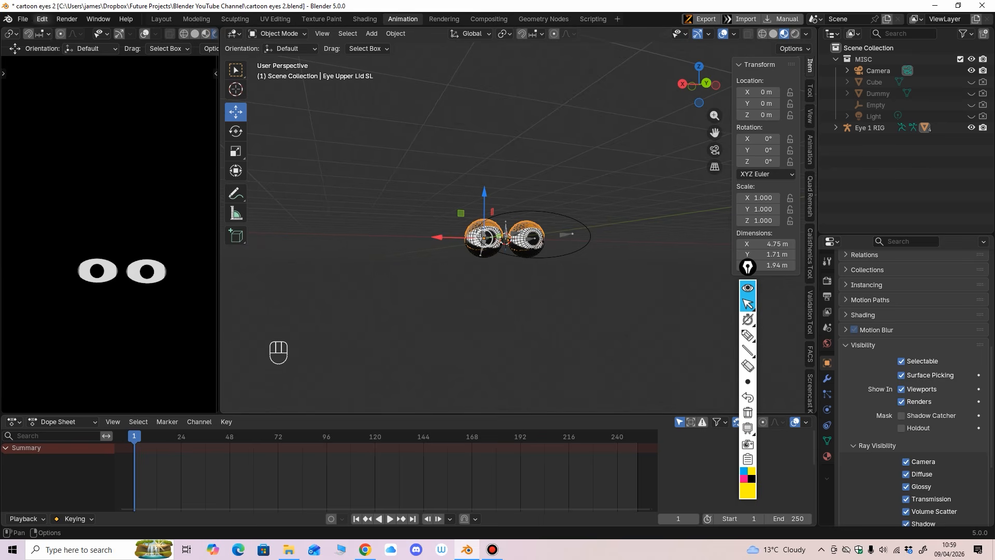
pyautogui.click(23, 19)
pyautogui.click(41, 105)
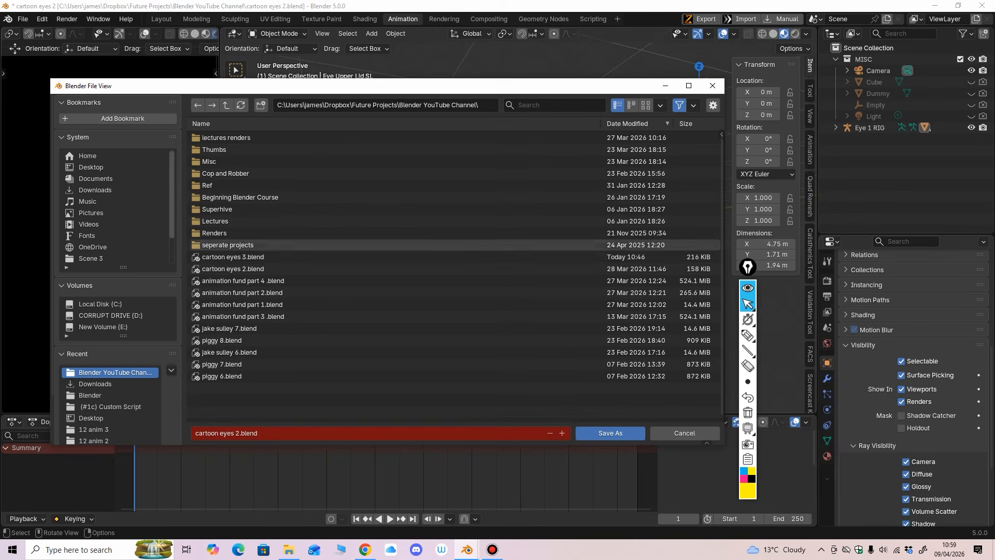
pyautogui.click(233, 257)
pyautogui.click(610, 433)
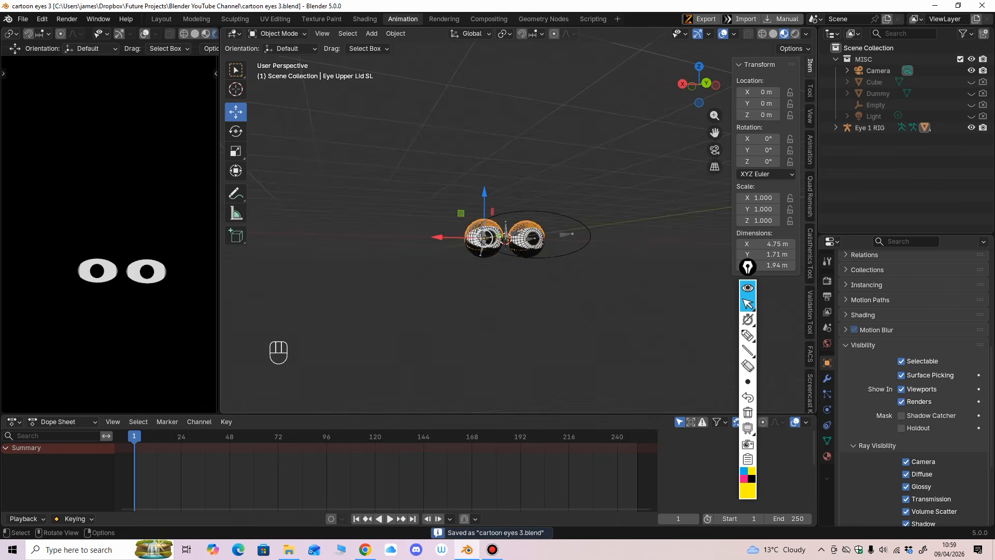
# Collapse the MISC collection and exclude it from the view layer.
pyautogui.moveTo(570, 331); pyautogui.dragTo(542, 398, button='middle')
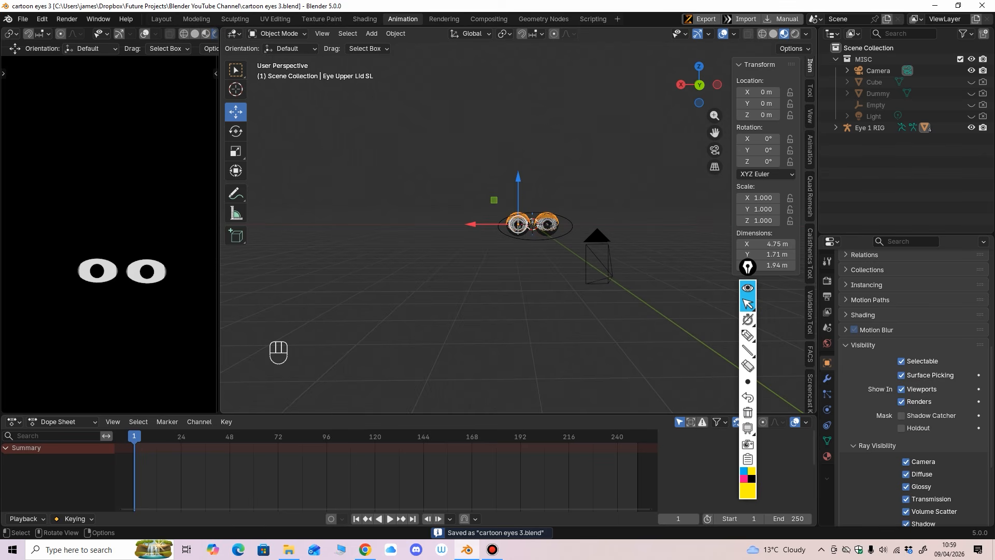
pyautogui.click(836, 59)
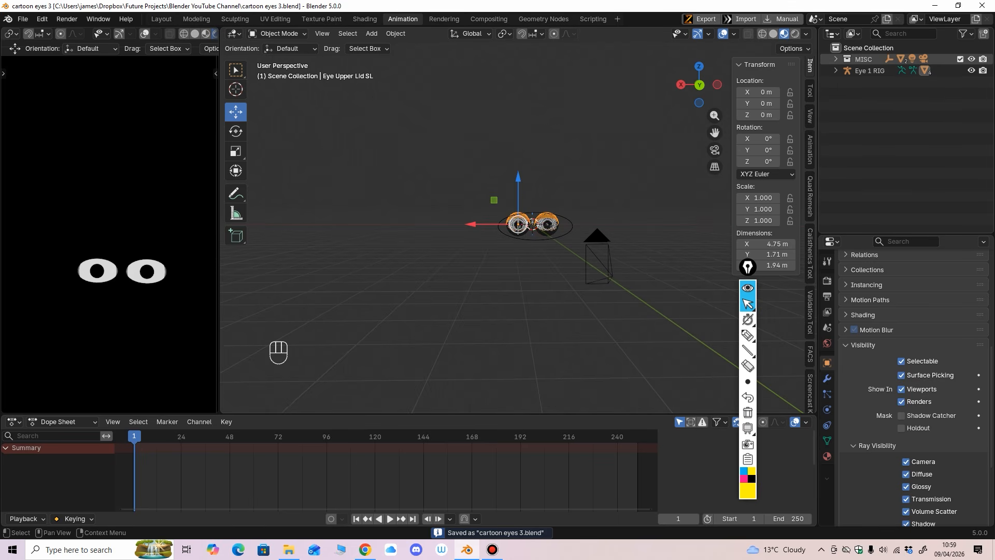
pyautogui.click(960, 59)
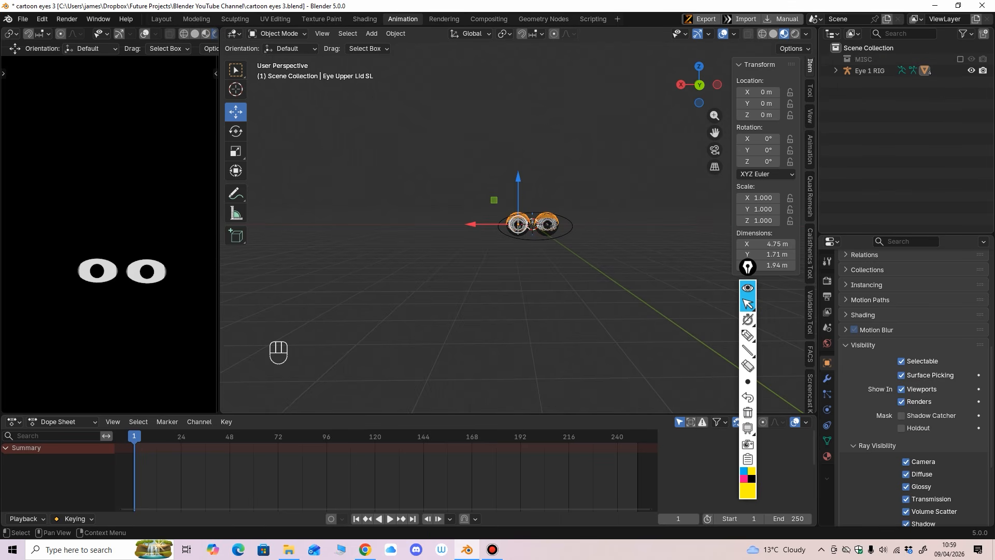
# Create a new collection in the scene and name it EYE 1.
pyautogui.moveTo(542, 322); pyautogui.dragTo(537, 309, button='middle')
pyautogui.keyDown('shift'); pyautogui.moveTo(537, 308); pyautogui.dragTo(423, 355, button='middle'); pyautogui.keyUp('shift')
pyautogui.keyDown('ctrl'); pyautogui.moveTo(423, 355); pyautogui.dragTo(415, 326, button='middle'); pyautogui.keyUp('ctrl')
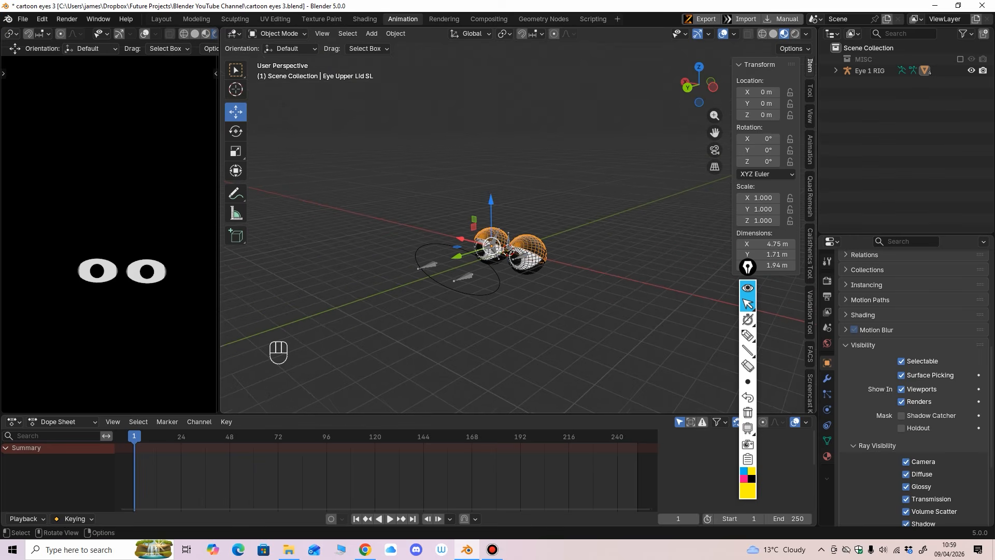
pyautogui.keyDown('ctrl'); pyautogui.moveTo(120, 270); pyautogui.dragTo(119, 305, button='middle'); pyautogui.keyUp('ctrl')
pyautogui.keyDown('shift'); pyautogui.moveTo(119, 305); pyautogui.dragTo(121, 298, button='middle'); pyautogui.keyUp('shift')
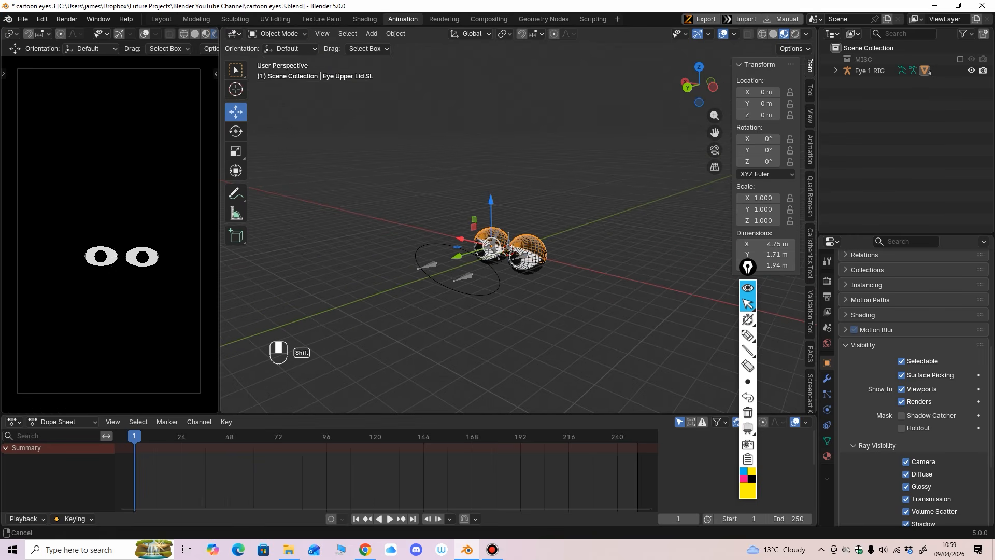
pyautogui.moveTo(422, 327); pyautogui.dragTo(409, 335, button='middle')
pyautogui.rightClick(872, 134)
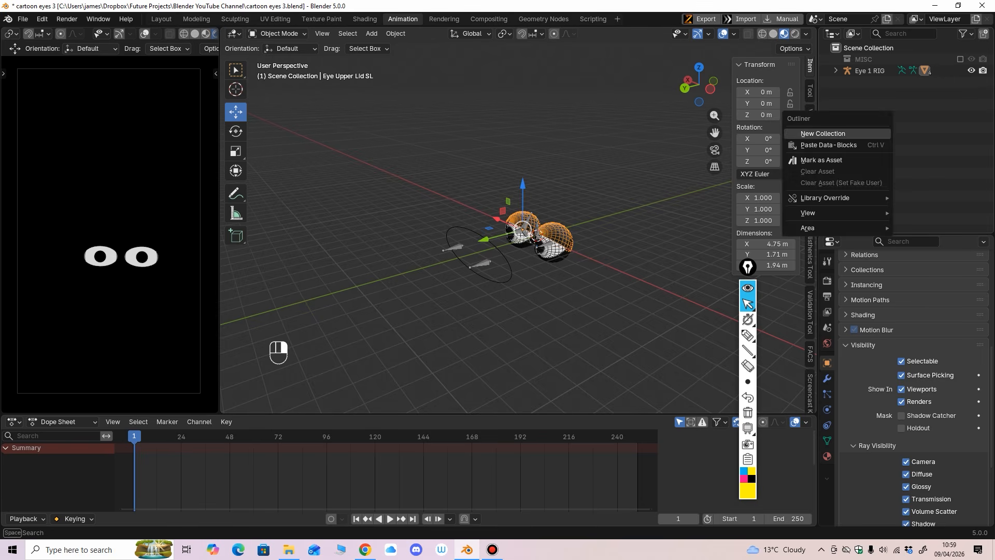
pyautogui.click(872, 134)
pyautogui.doubleClick(872, 71)
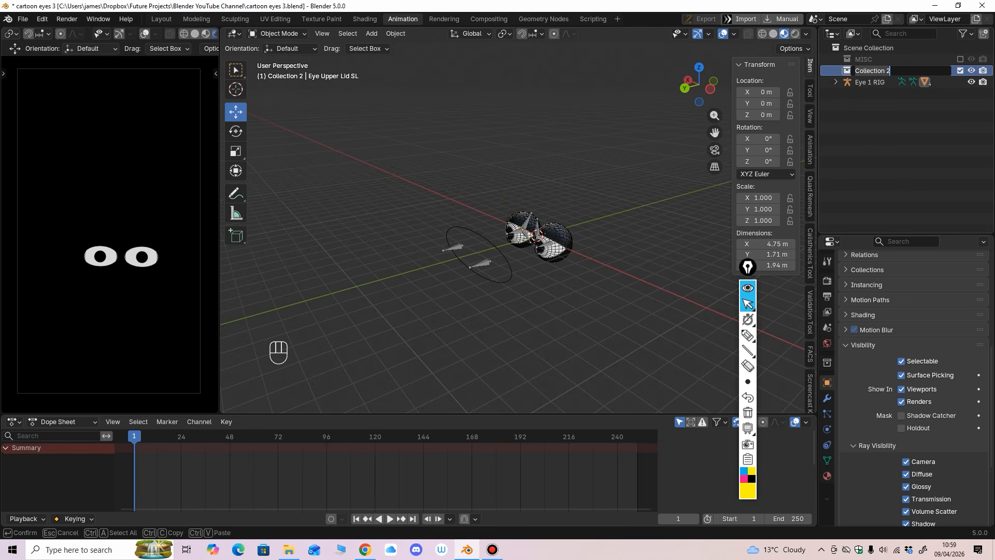
pyautogui.write('EYE 1')
pyautogui.press('Return')
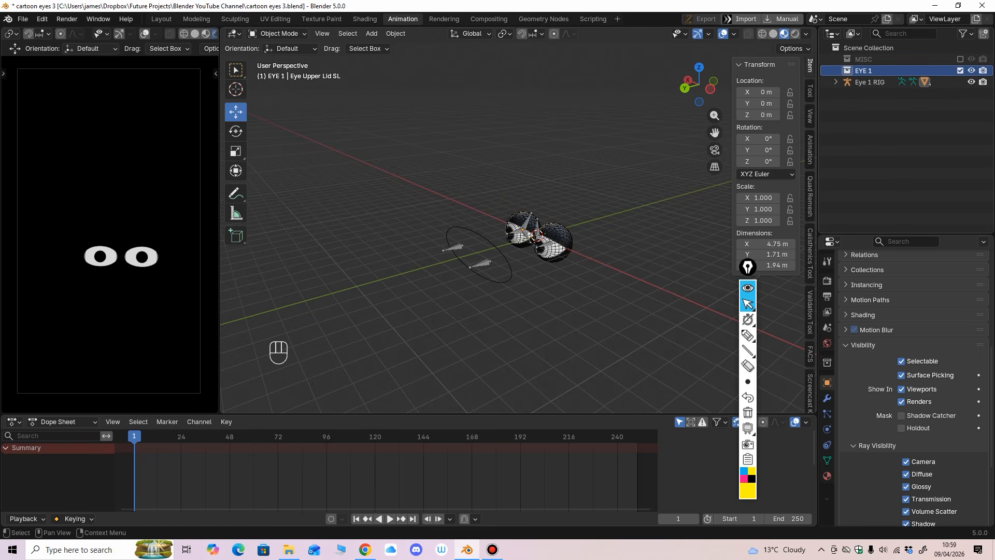
# Move Eye 1 RIG with its eye and eyelid meshes into the EYE 1 collection and collapse it.
pyautogui.click(835, 82)
pyautogui.click(871, 81)
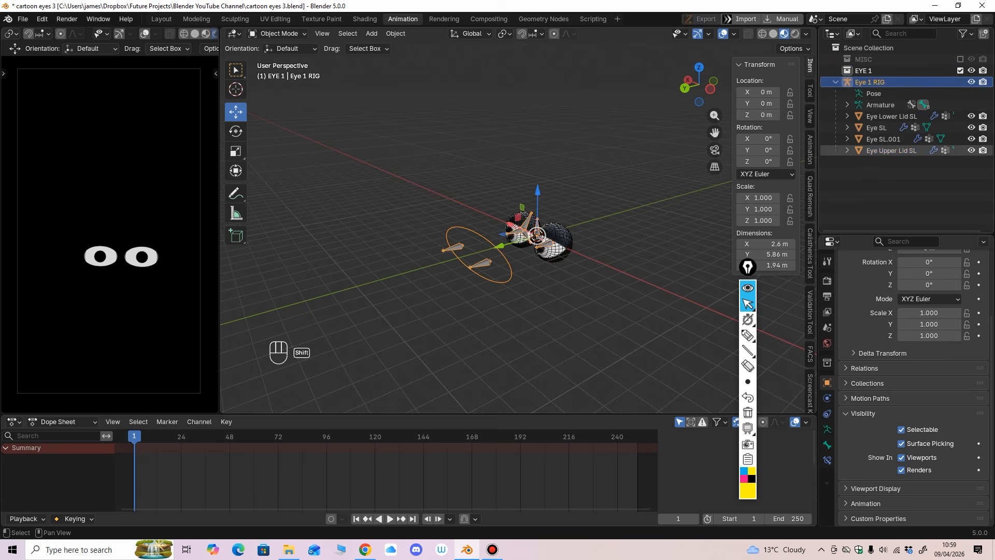
pyautogui.keyDown('shift'); pyautogui.click(890, 151); pyautogui.keyUp('shift')
pyautogui.moveTo(891, 150); pyautogui.dragTo(863, 70)
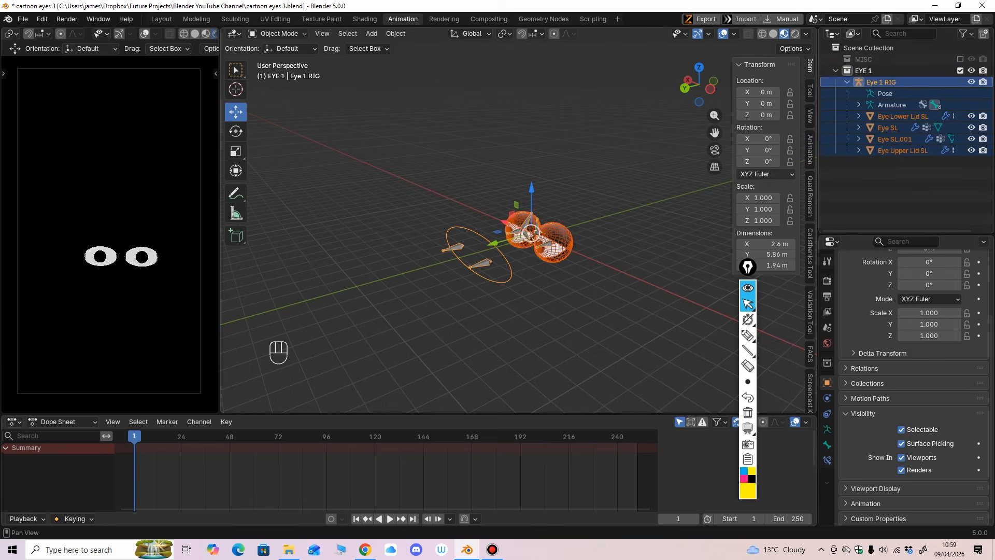
pyautogui.click(836, 70)
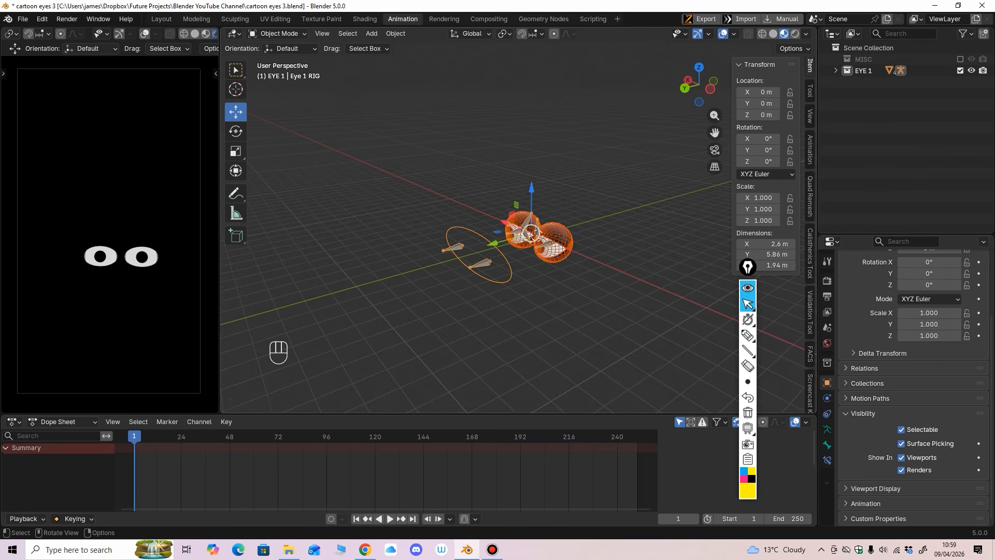
# Duplicate the EYE 1 collection four times, including its rig and meshes.
pyautogui.moveTo(519, 306); pyautogui.dragTo(551, 296, button='middle')
pyautogui.click(528, 317)
pyautogui.click(482, 293)
pyautogui.keyDown('ctrl'); pyautogui.moveTo(482, 293); pyautogui.dragTo(471, 275, button='middle'); pyautogui.keyUp('ctrl')
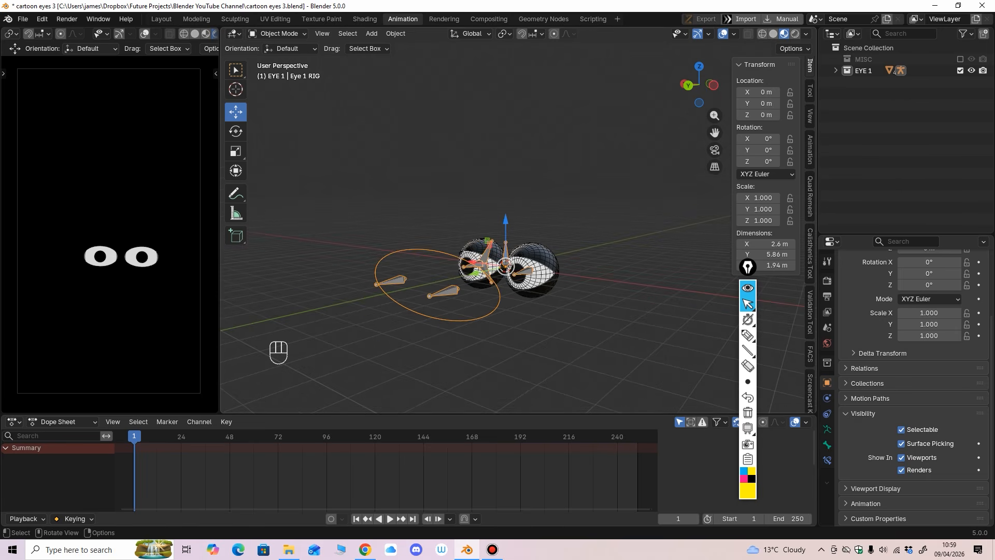
pyautogui.click(871, 70)
pyautogui.rightClick(882, 71)
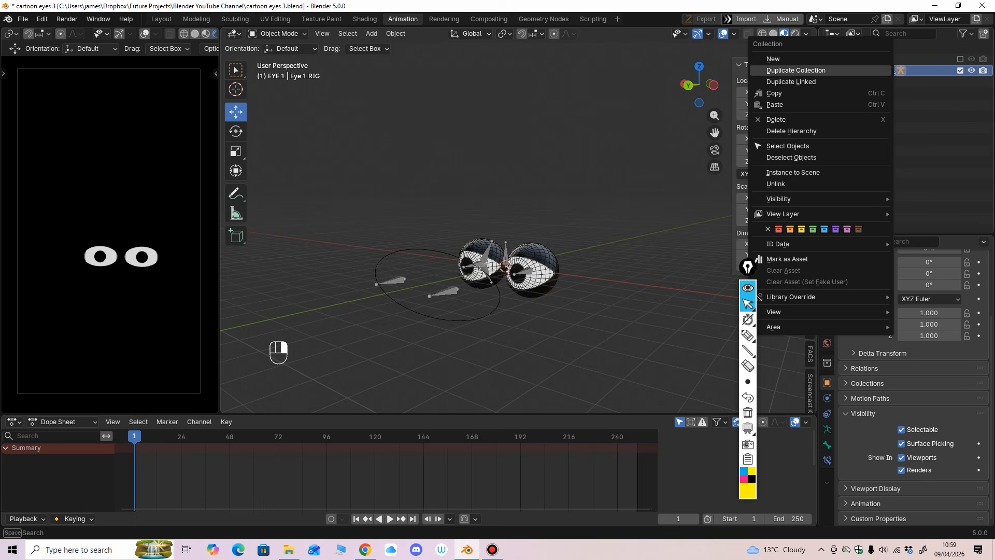
pyautogui.click(796, 70)
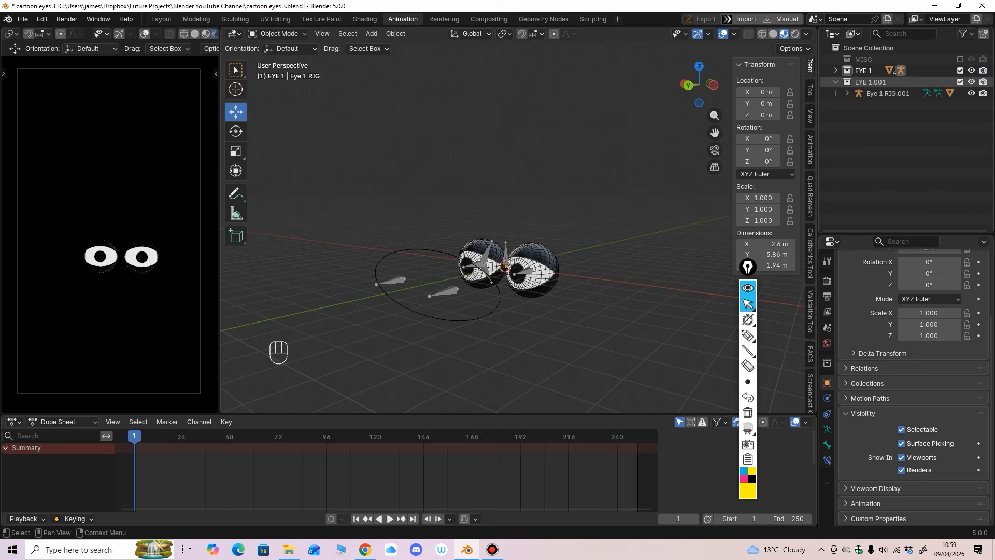
pyautogui.click(836, 82)
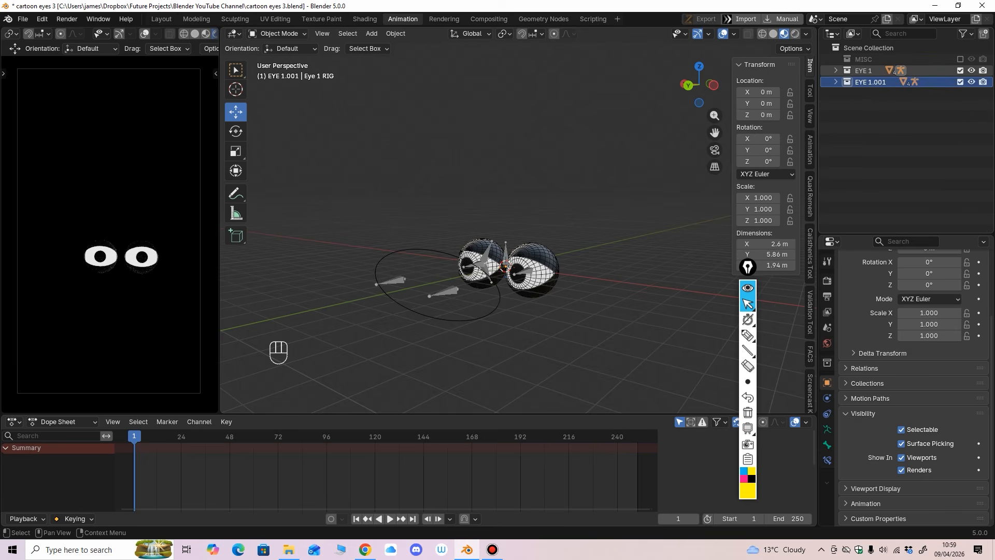
pyautogui.rightClick(881, 70)
pyautogui.click(882, 70)
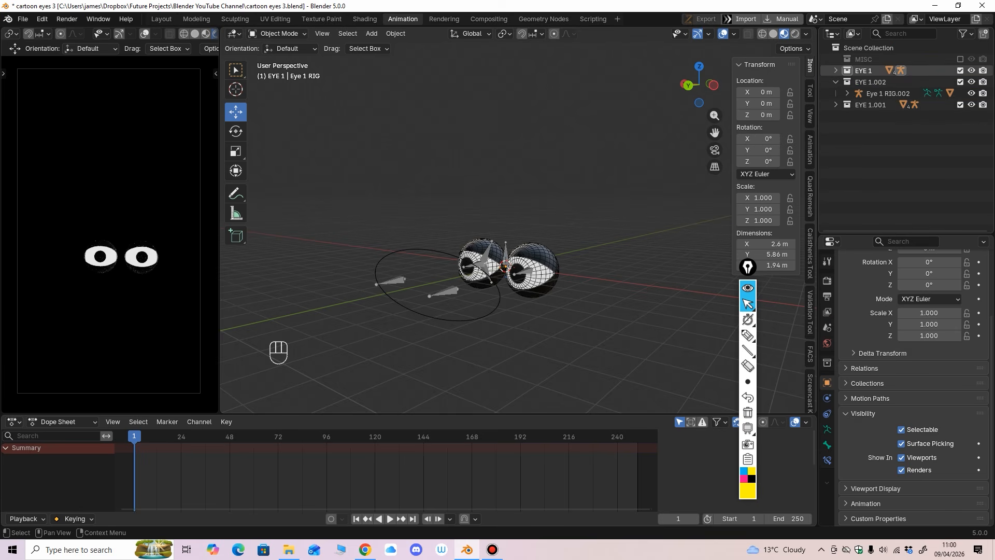
pyautogui.rightClick(882, 70)
pyautogui.click(881, 70)
pyautogui.rightClick(881, 70)
pyautogui.click(881, 70)
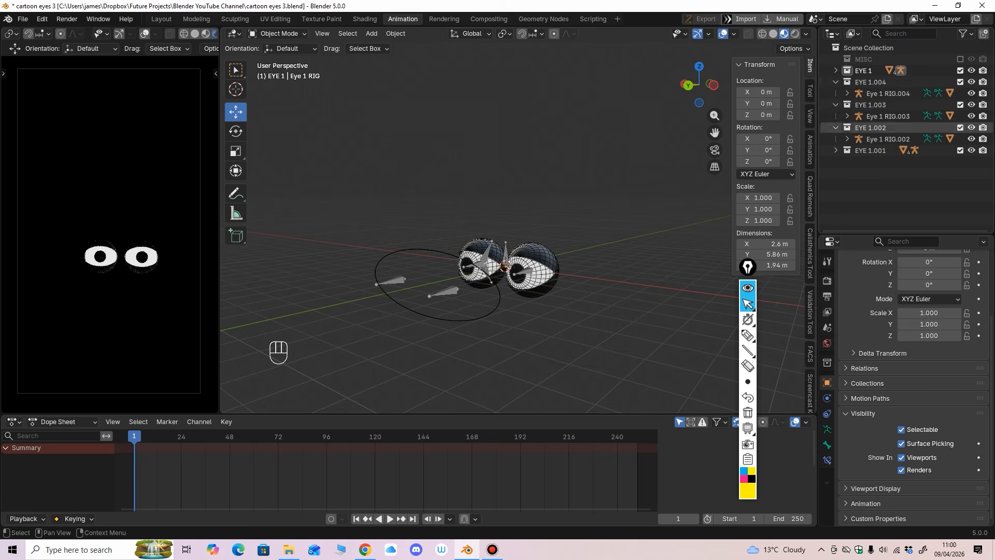
# Rename the four duplicated collections EYE 2, EYE 3, EYE 4 and EYE 5 in listed order, and collapse them all.
pyautogui.click(835, 81)
pyautogui.doubleClick(871, 82)
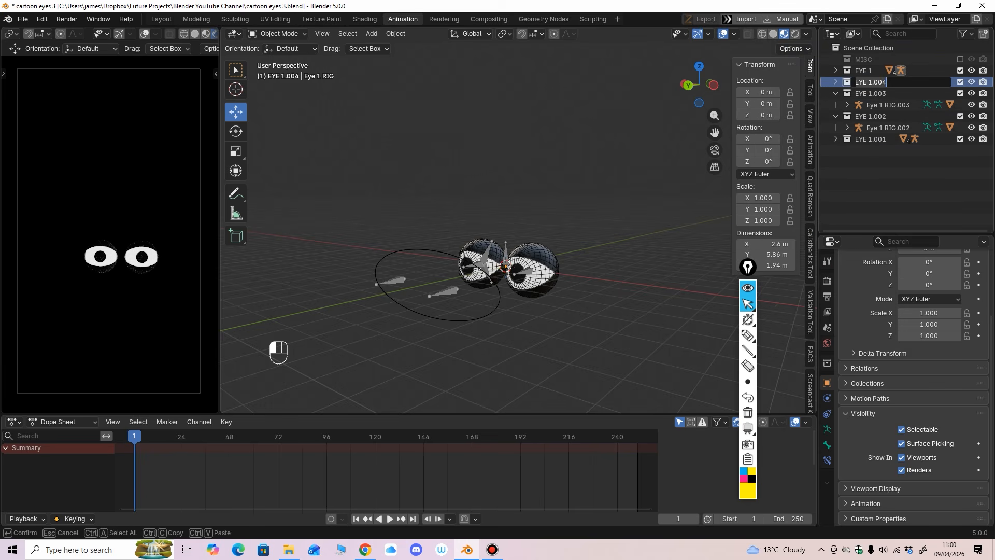
pyautogui.write('EYE 2')
pyautogui.press('Tab')
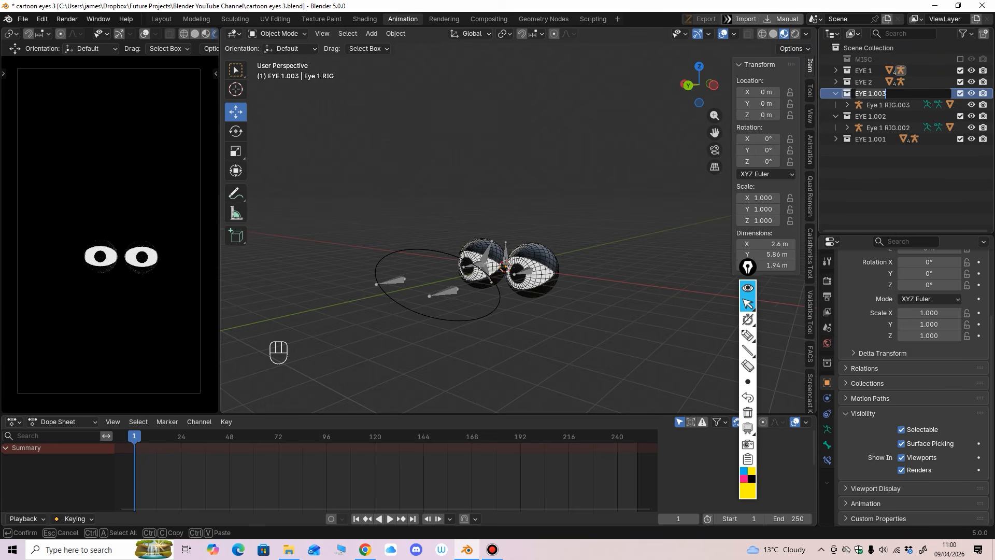
pyautogui.press('Tab')
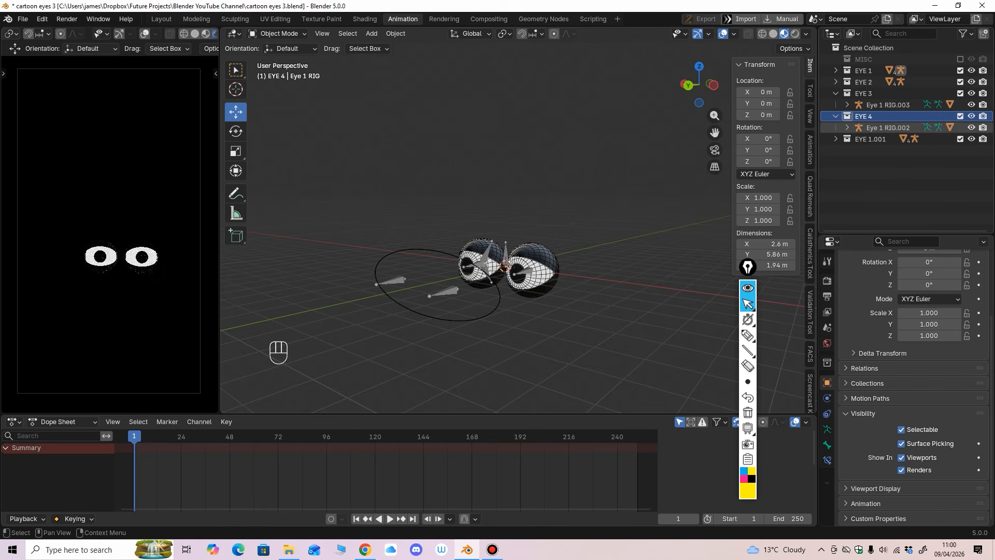
pyautogui.press('Tab')
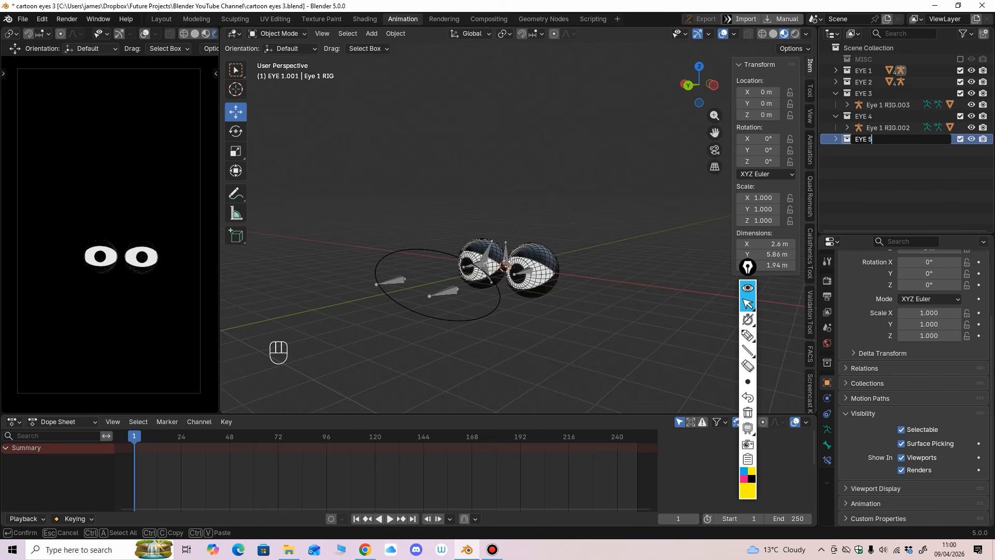
pyautogui.press('Return')
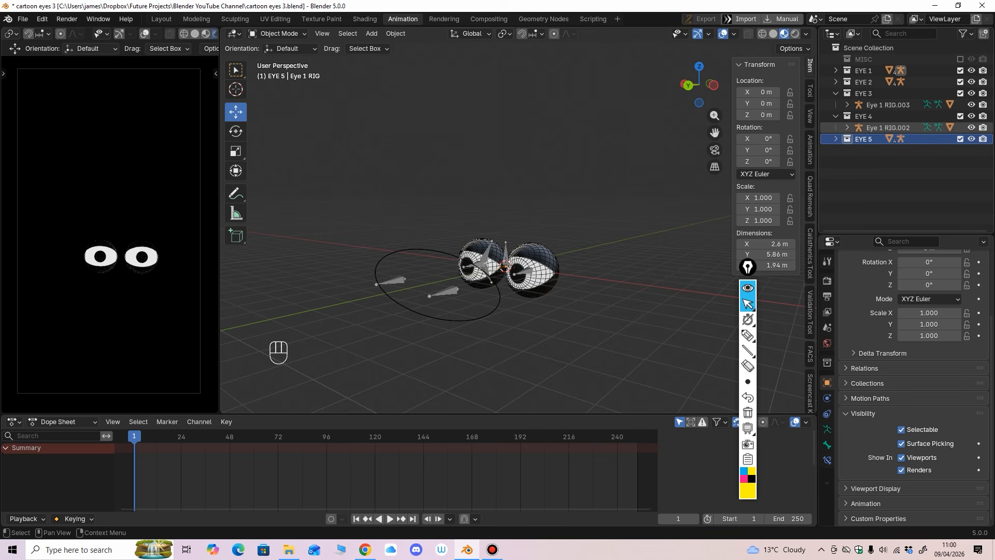
pyautogui.click(835, 116)
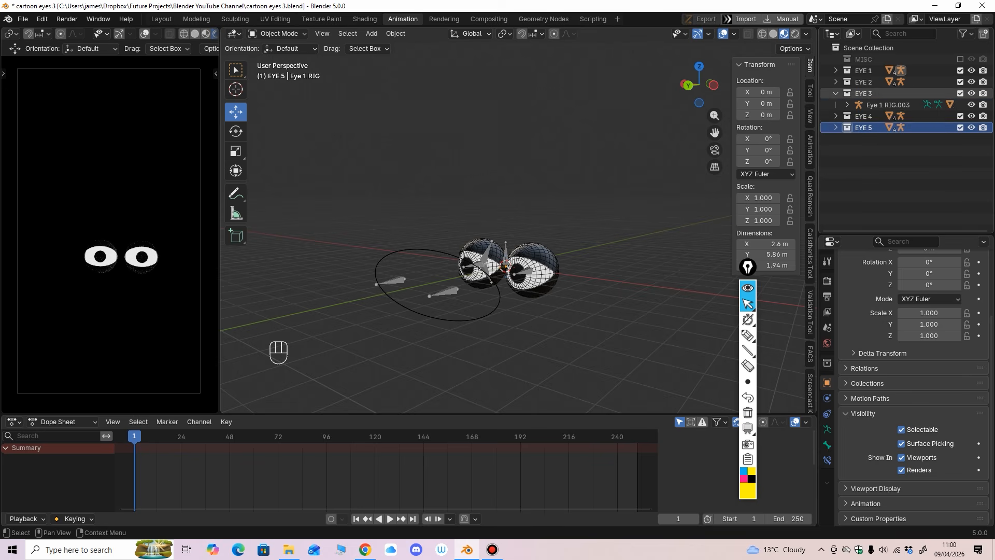
pyautogui.click(835, 94)
# Expand the EYE 2 collection, put its rig in Pose Mode and select the root bone.
pyautogui.moveTo(560, 311); pyautogui.dragTo(544, 332, button='middle')
pyautogui.click(458, 304)
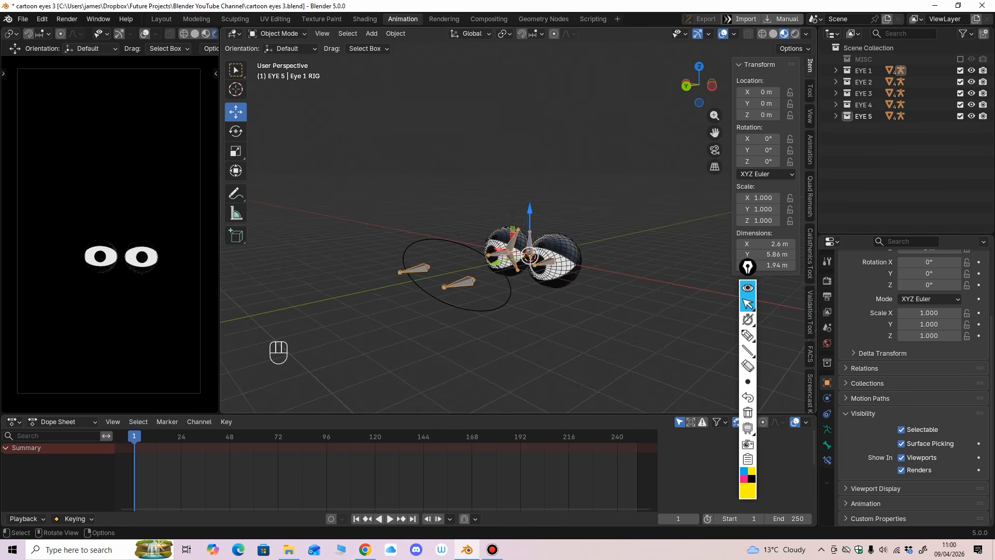
pyautogui.keyDown('shift'); pyautogui.moveTo(466, 306); pyautogui.dragTo(449, 282, button='middle'); pyautogui.keyUp('shift')
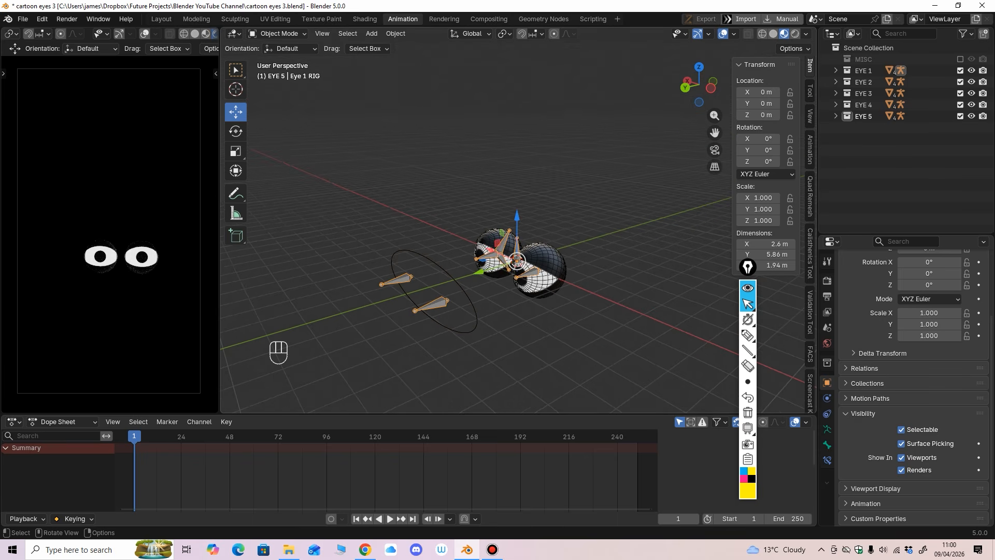
pyautogui.click(836, 82)
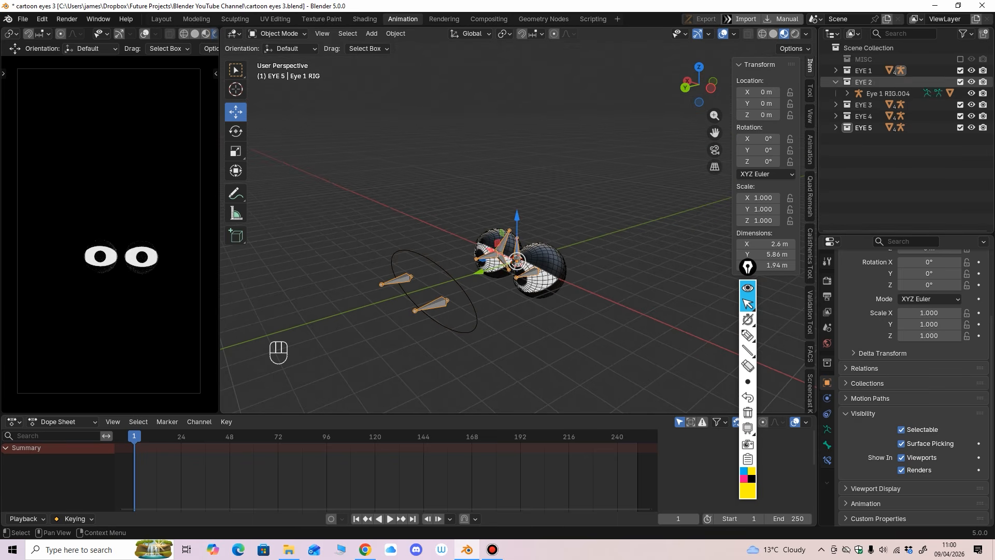
pyautogui.click(848, 93)
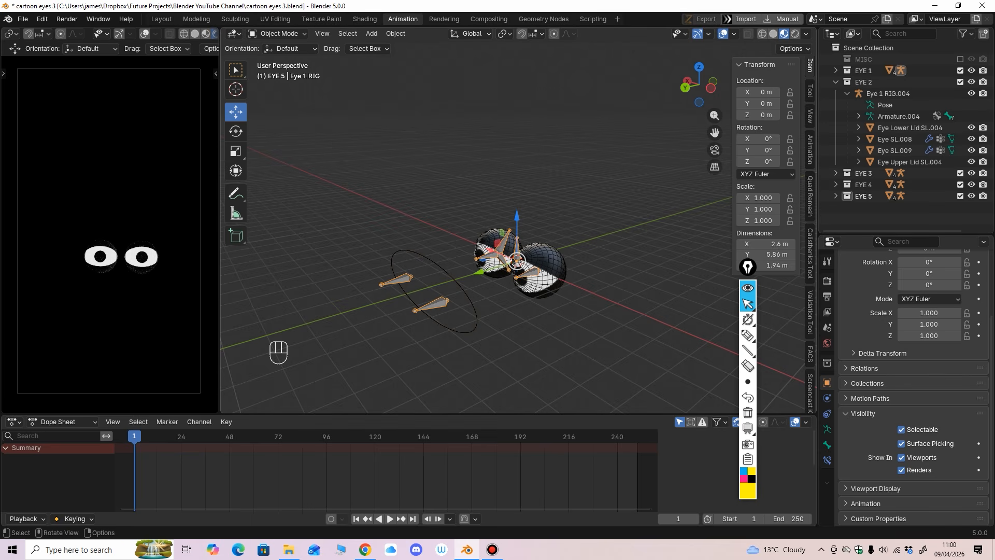
pyautogui.click(888, 93)
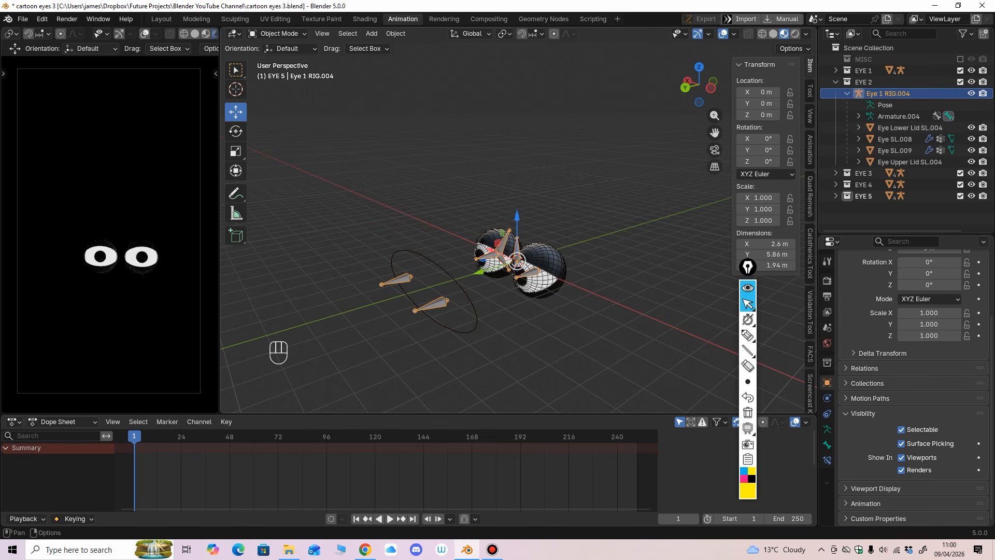
pyautogui.click(277, 33)
pyautogui.click(275, 71)
pyautogui.click(518, 249)
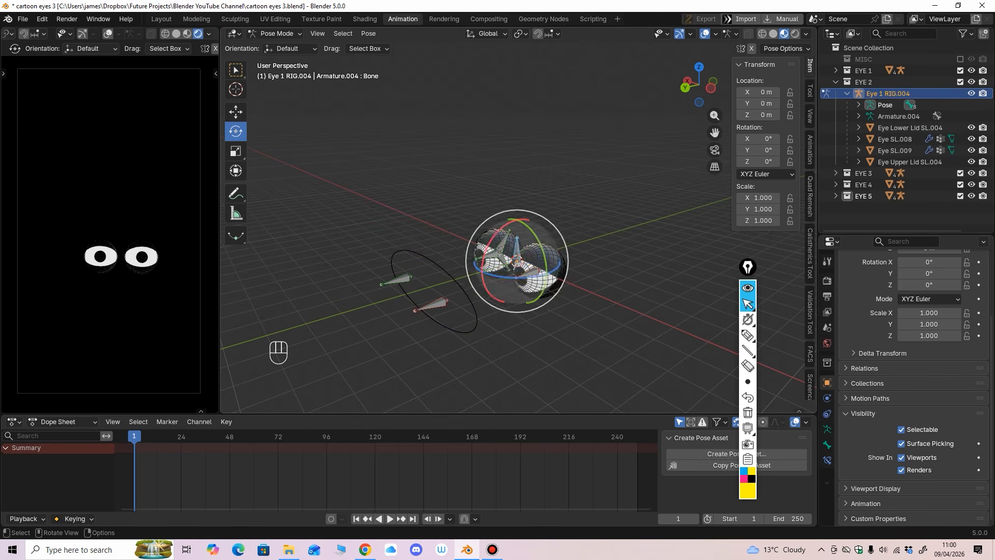
# Move the EYE 2 root bone up and beside the original eyes, to about X 4.196, Y 3.579, Z 4.796 m.
pyautogui.moveTo(517, 254); pyautogui.dragTo(501, 254, button='middle')
pyautogui.click(236, 112)
pyautogui.moveTo(504, 262); pyautogui.dragTo(590, 241)
pyautogui.moveTo(590, 241); pyautogui.dragTo(639, 257, button='middle')
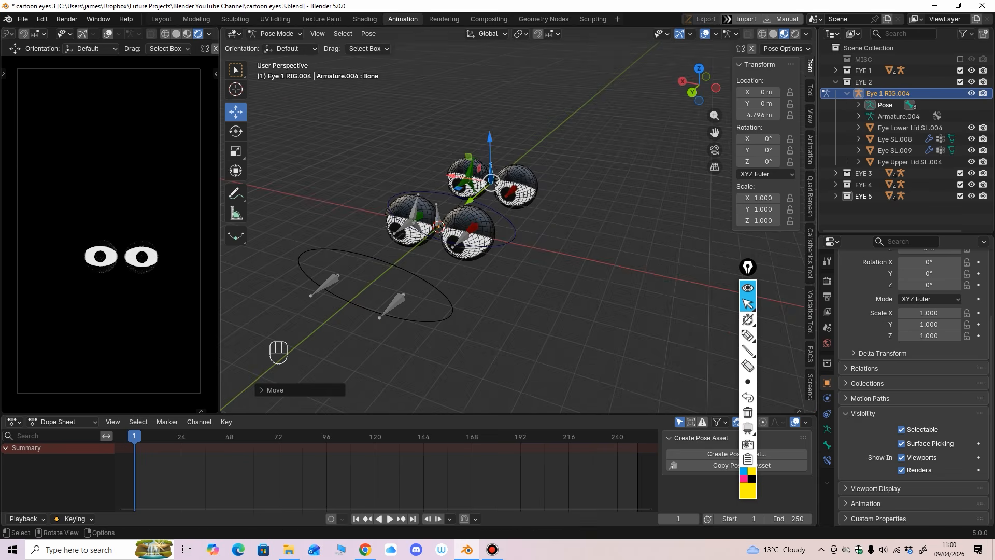
pyautogui.moveTo(455, 177); pyautogui.dragTo(358, 162)
pyautogui.keyDown('shift'); pyautogui.moveTo(358, 161); pyautogui.dragTo(502, 143, button='middle'); pyautogui.keyUp('shift')
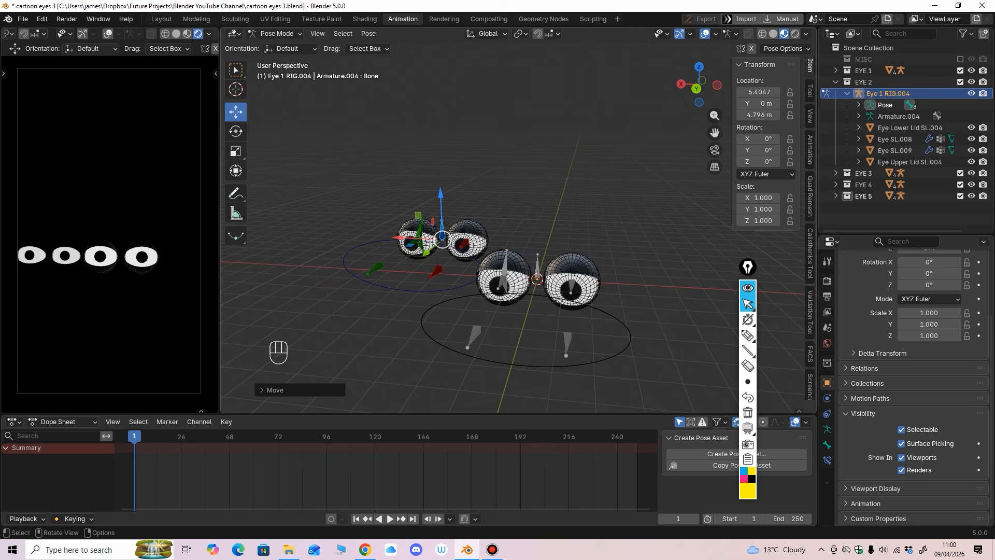
pyautogui.moveTo(440, 195); pyautogui.dragTo(438, 126)
pyautogui.moveTo(438, 126); pyautogui.dragTo(478, 208, button='middle')
pyautogui.moveTo(407, 178); pyautogui.dragTo(432, 180)
pyautogui.scroll(-1, 432, 180)
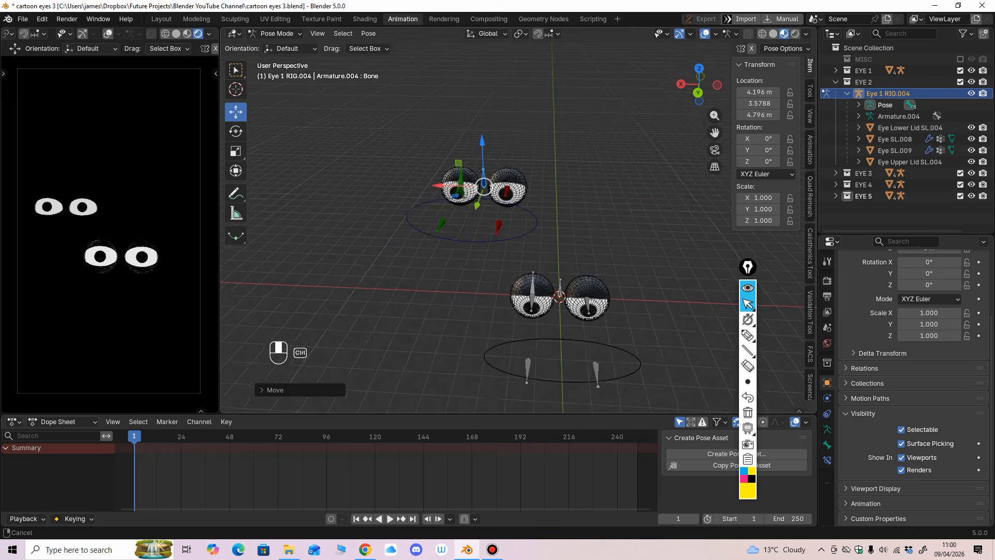
# Tilt the EYE 2 rig by rotating its root bone about 11.2° around Y.
pyautogui.moveTo(432, 180); pyautogui.dragTo(385, 187, button='middle')
pyautogui.keyDown('shift'); pyautogui.moveTo(385, 186); pyautogui.dragTo(328, 220, button='middle'); pyautogui.keyUp('shift')
pyautogui.click(236, 131)
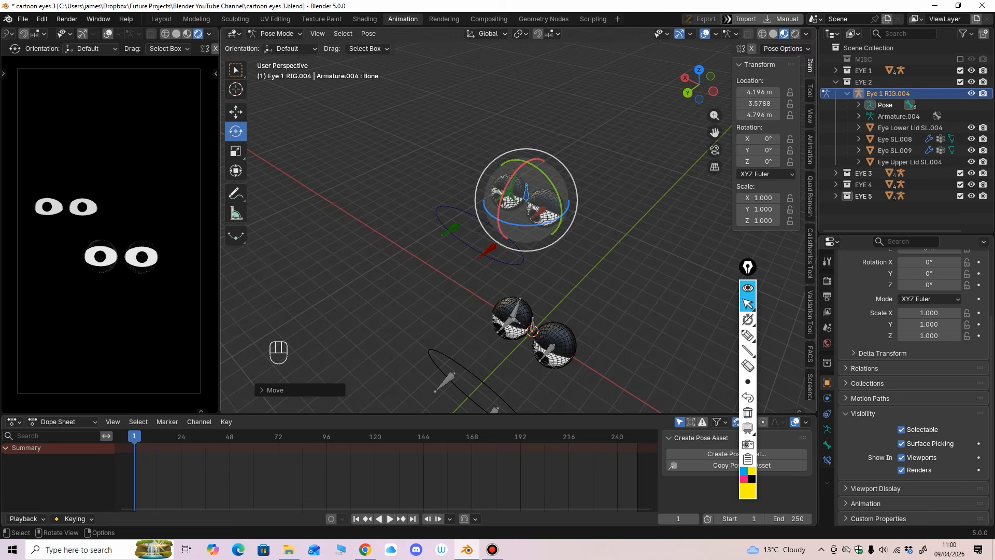
pyautogui.moveTo(525, 225); pyautogui.dragTo(527, 224)
# Push the EYE 2 rig farther back and higher from the side view, to about Y 14.103, Z 19.104 m.
pyautogui.click(236, 112)
pyautogui.moveTo(384, 217); pyautogui.dragTo(329, 165, button='middle')
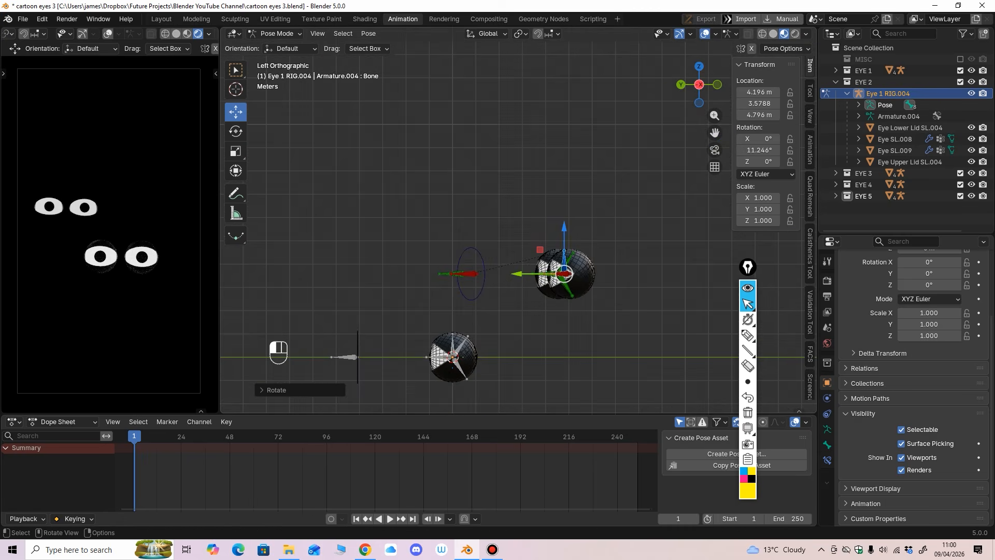
pyautogui.moveTo(517, 274); pyautogui.dragTo(630, 274)
pyautogui.keyDown('shift'); pyautogui.moveTo(630, 274); pyautogui.dragTo(528, 271, button='middle'); pyautogui.keyUp('shift')
pyautogui.moveTo(577, 224); pyautogui.dragTo(577, 68)
pyautogui.scroll(-2, 577, 68)
pyautogui.keyDown('shift'); pyautogui.moveTo(577, 68); pyautogui.dragTo(523, 117, button='middle'); pyautogui.keyUp('shift')
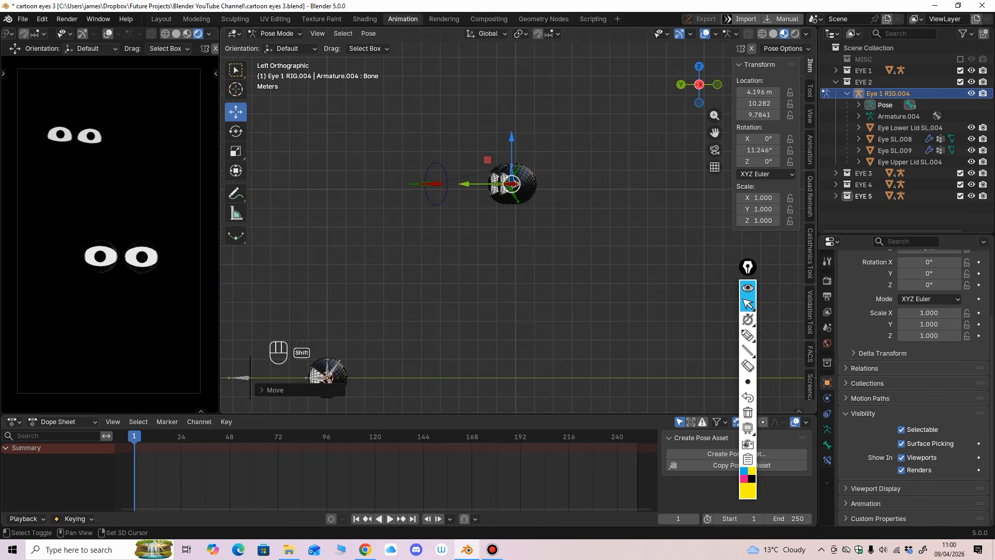
pyautogui.moveTo(465, 184); pyautogui.dragTo(547, 184)
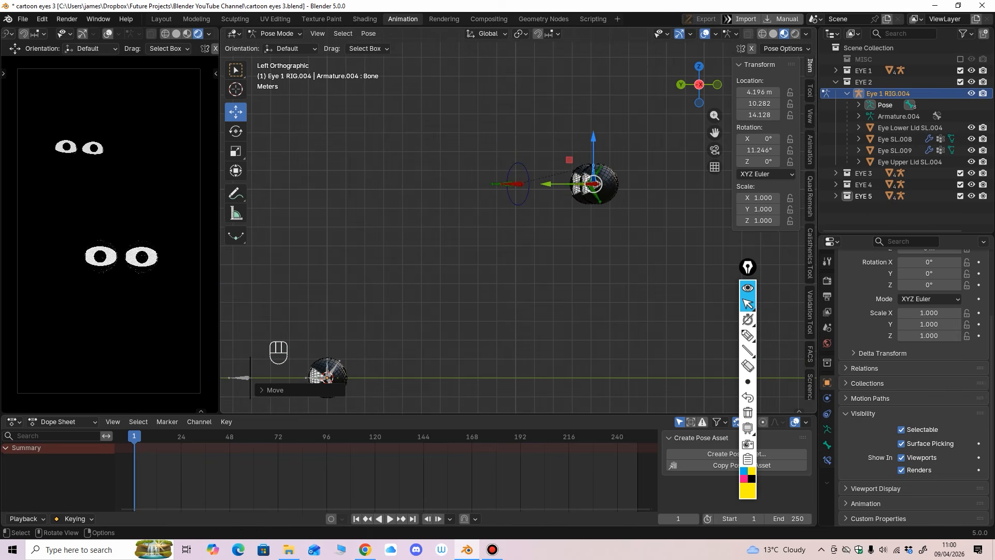
pyautogui.moveTo(594, 139); pyautogui.dragTo(593, 66)
pyautogui.scroll(-2, 593, 67)
pyautogui.keyDown('shift'); pyautogui.moveTo(594, 66); pyautogui.dragTo(559, 165, button='middle'); pyautogui.keyUp('shift')
pyautogui.moveTo(491, 151); pyautogui.dragTo(553, 151)
pyautogui.moveTo(553, 152); pyautogui.dragTo(649, 166, button='middle')
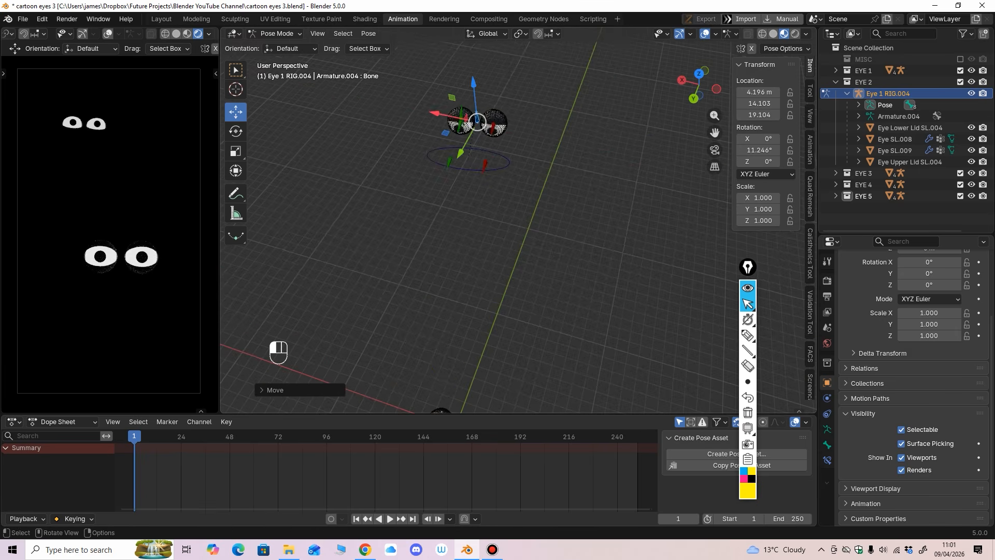
# Shift the EYE 2 rig sideways and slightly lower, to about X 6.093, Y 13.808 m, undoing the unwanted move.
pyautogui.moveTo(435, 113); pyautogui.dragTo(411, 107)
pyautogui.moveTo(411, 107); pyautogui.dragTo(365, 81, button='middle')
pyautogui.moveTo(523, 90); pyautogui.dragTo(506, 121)
pyautogui.moveTo(505, 120); pyautogui.dragTo(572, 123, button='middle')
pyautogui.hotkey('ctrl', 'z')
pyautogui.moveTo(393, 148); pyautogui.dragTo(399, 148)
pyautogui.moveTo(399, 149); pyautogui.dragTo(328, 112, button='middle')
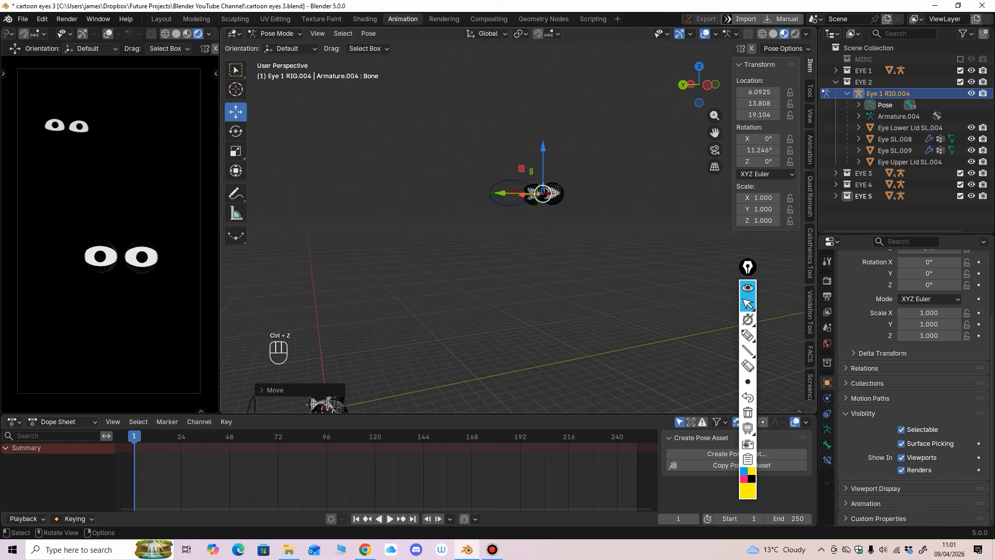
# Collapse EYE 2, expand EYE 3, select its rig Eye 1 RIG.003 and put it in Pose Mode.
pyautogui.click(848, 94)
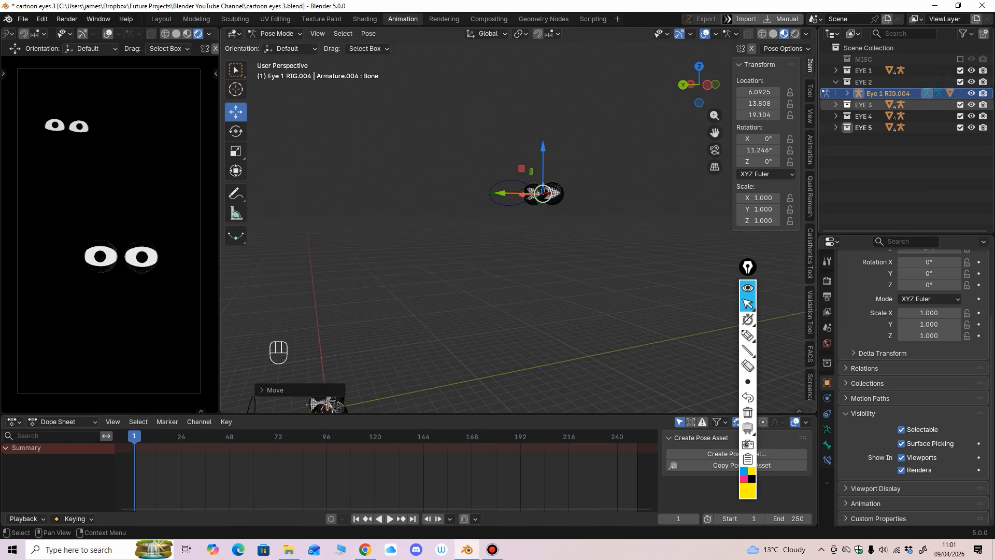
pyautogui.click(836, 82)
pyautogui.click(837, 94)
pyautogui.click(848, 105)
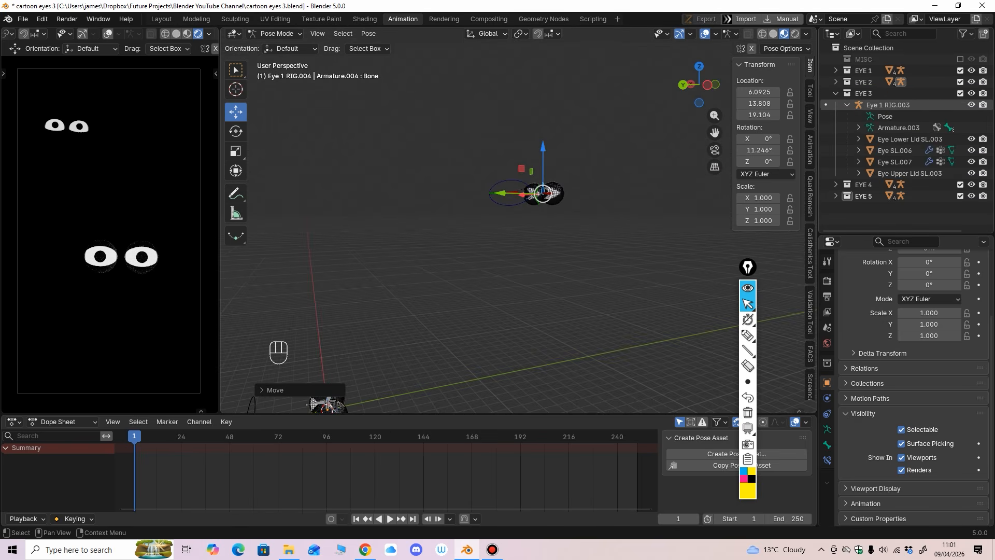
pyautogui.click(888, 104)
pyautogui.scroll(-4, 518, 234)
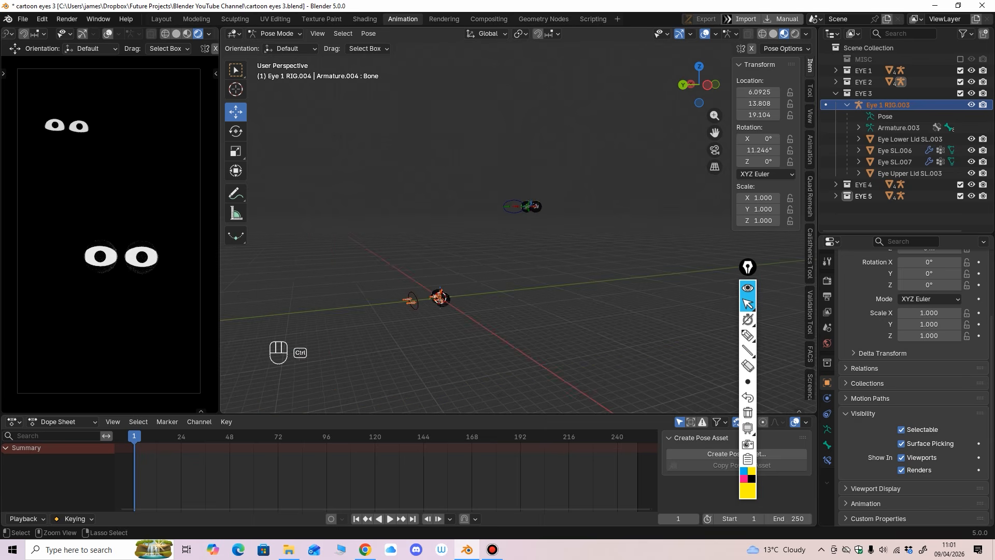
pyautogui.hotkey('ctrl', 'Tab')
pyautogui.keyDown('ctrl'); pyautogui.scroll(2, 766, 171); pyautogui.keyUp('ctrl')
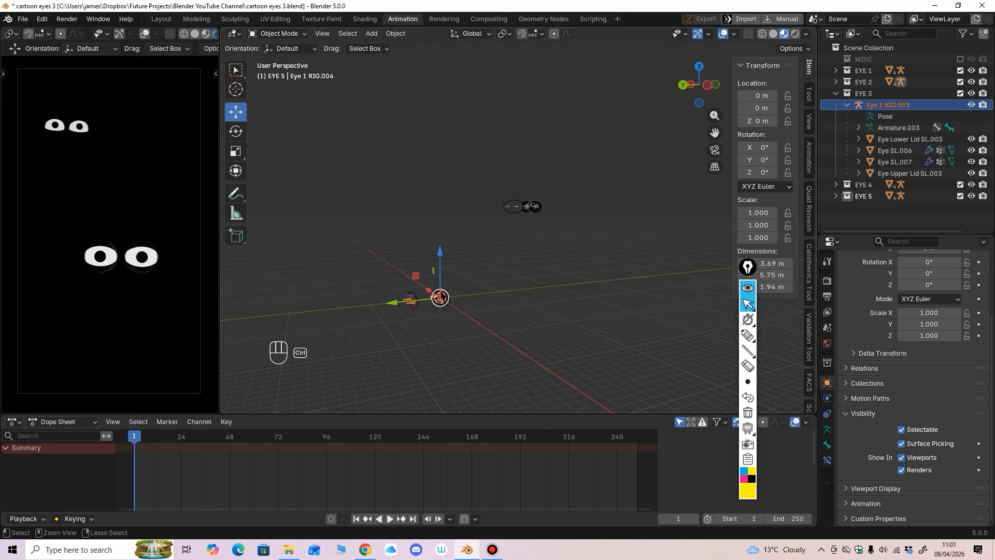
pyautogui.click(277, 33)
pyautogui.click(277, 70)
# Exclude the EYE 1 collection from the view layer and select the root bone of the EYE 3 rig.
pyautogui.moveTo(414, 197); pyautogui.dragTo(493, 102, button='middle')
pyautogui.scroll(2, 429, 236)
pyautogui.keyDown('ctrl'); pyautogui.moveTo(446, 217); pyautogui.dragTo(458, 267, button='middle'); pyautogui.keyUp('ctrl')
pyautogui.click(960, 71)
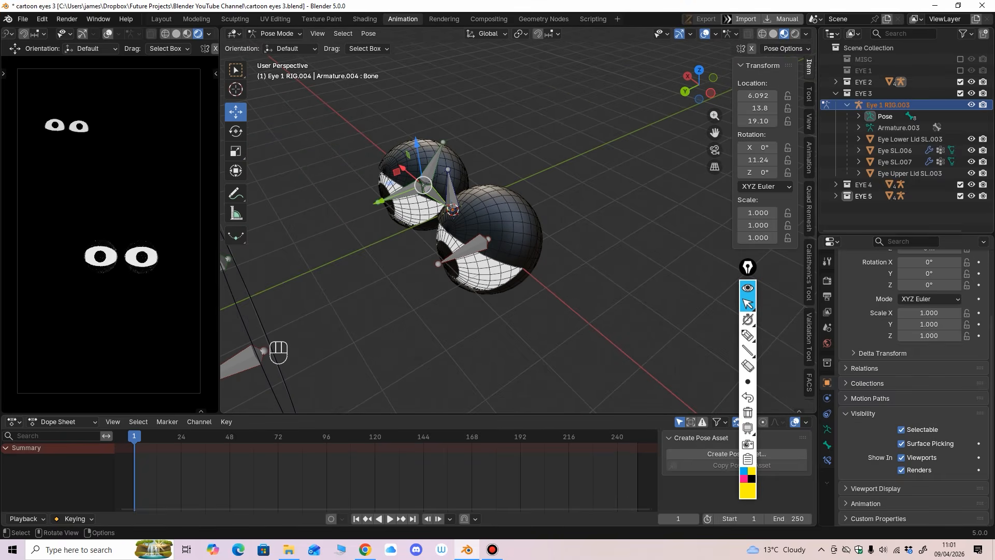
pyautogui.moveTo(596, 233); pyautogui.dragTo(643, 210, button='middle')
pyautogui.click(456, 201)
pyautogui.moveTo(459, 218); pyautogui.dragTo(406, 224, button='middle')
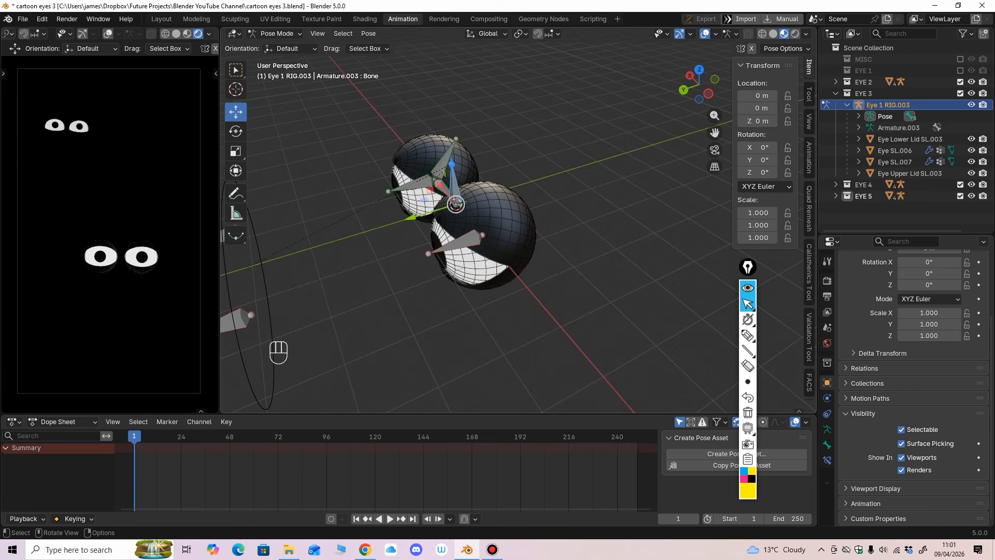
# Move the EYE 3 root bone back and below the original eyes, to about X -1.52, Y -5.7, Z 3.714 m.
pyautogui.moveTo(416, 216); pyautogui.dragTo(551, 176)
pyautogui.scroll(-5, 550, 176)
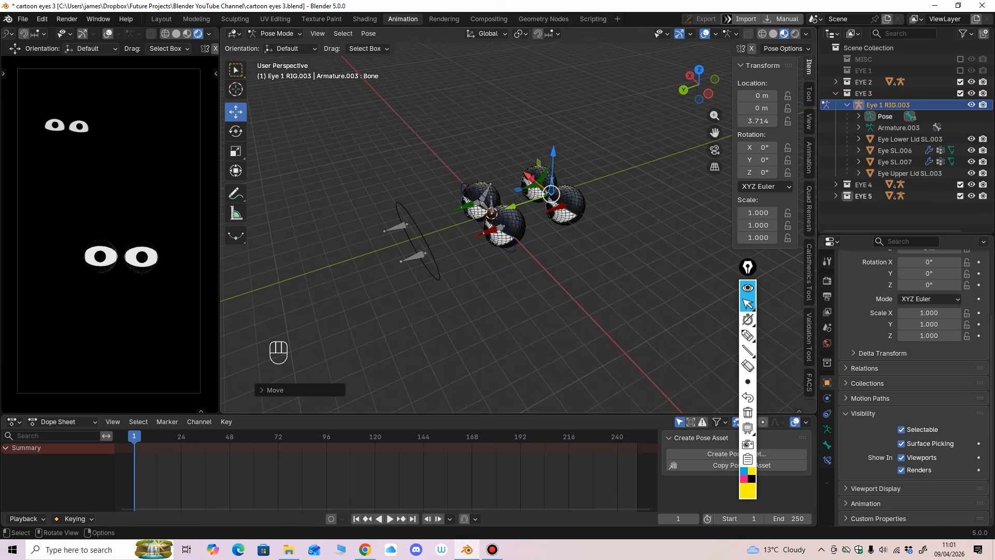
pyautogui.moveTo(511, 194); pyautogui.dragTo(560, 205, button='middle')
pyautogui.moveTo(478, 175); pyautogui.dragTo(521, 185)
pyautogui.moveTo(520, 185); pyautogui.dragTo(513, 158, button='middle')
pyautogui.moveTo(564, 161); pyautogui.dragTo(561, 256)
pyautogui.moveTo(560, 255); pyautogui.dragTo(568, 195, button='middle')
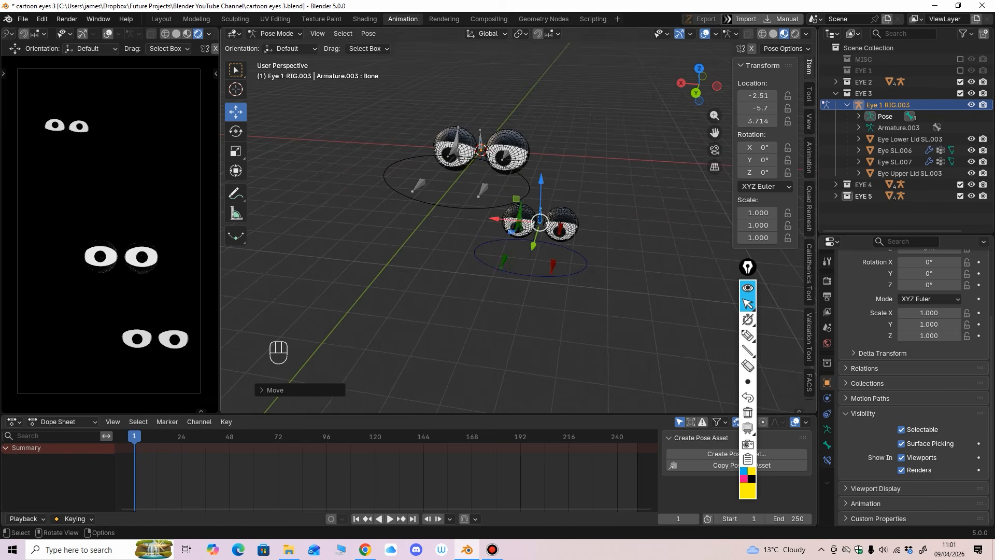
pyautogui.moveTo(492, 219); pyautogui.dragTo(474, 217)
# Switch the transform orientation to Local and rotate the EYE 3 root bone to about X -0.23°, Y -8.56°, Z 1.565°.
pyautogui.click(236, 131)
pyautogui.keyDown('alt'); pyautogui.moveTo(373, 223); pyautogui.dragTo(411, 183, button='middle'); pyautogui.keyUp('alt')
pyautogui.click(487, 34)
pyautogui.click(463, 81)
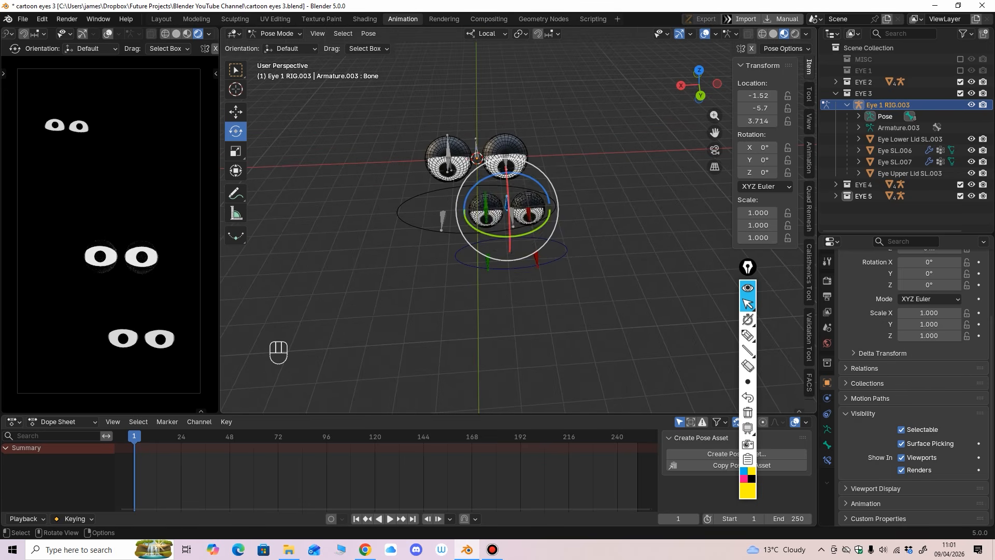
pyautogui.moveTo(535, 227); pyautogui.dragTo(529, 230)
pyautogui.moveTo(529, 230); pyautogui.dragTo(528, 191, button='middle')
pyautogui.moveTo(537, 217); pyautogui.dragTo(538, 221)
# Nudge the EYE 3 rig outward and down, to about X -2.44, Y -6.7, Z 3.575 m.
pyautogui.click(235, 112)
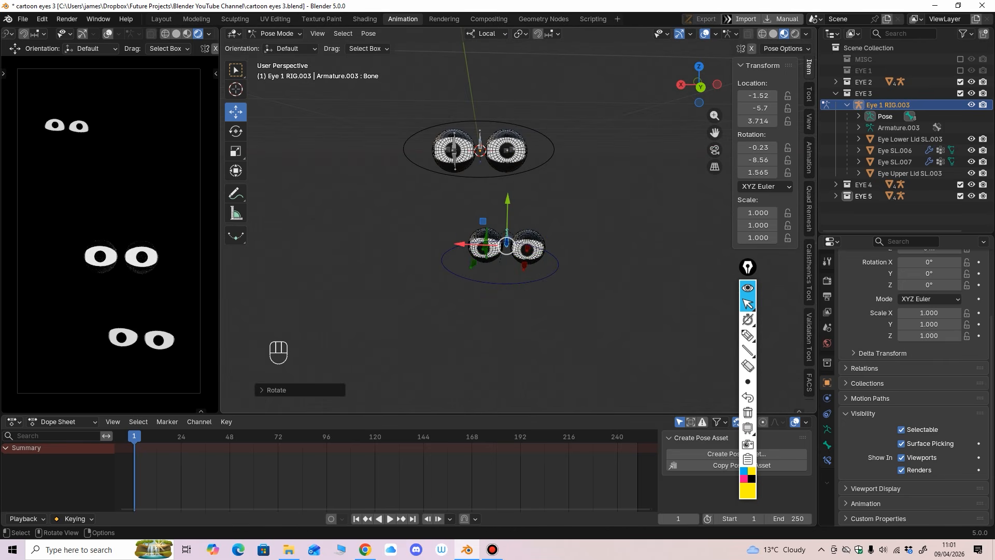
pyautogui.moveTo(460, 244); pyautogui.dragTo(476, 244)
pyautogui.moveTo(523, 200); pyautogui.dragTo(523, 217)
pyautogui.moveTo(523, 220); pyautogui.dragTo(438, 228, button='middle')
# Collapse EYE 3, expand EYE 4, put Eye 1 RIG.002 in Pose Mode and select its root bone.
pyautogui.click(276, 33)
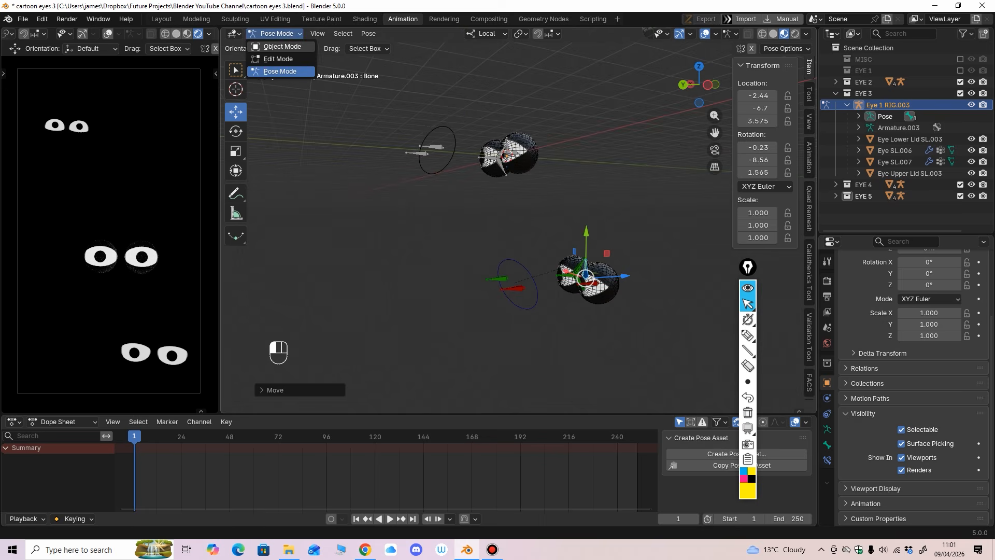
pyautogui.click(283, 47)
pyautogui.click(835, 94)
pyautogui.click(860, 104)
pyautogui.click(835, 105)
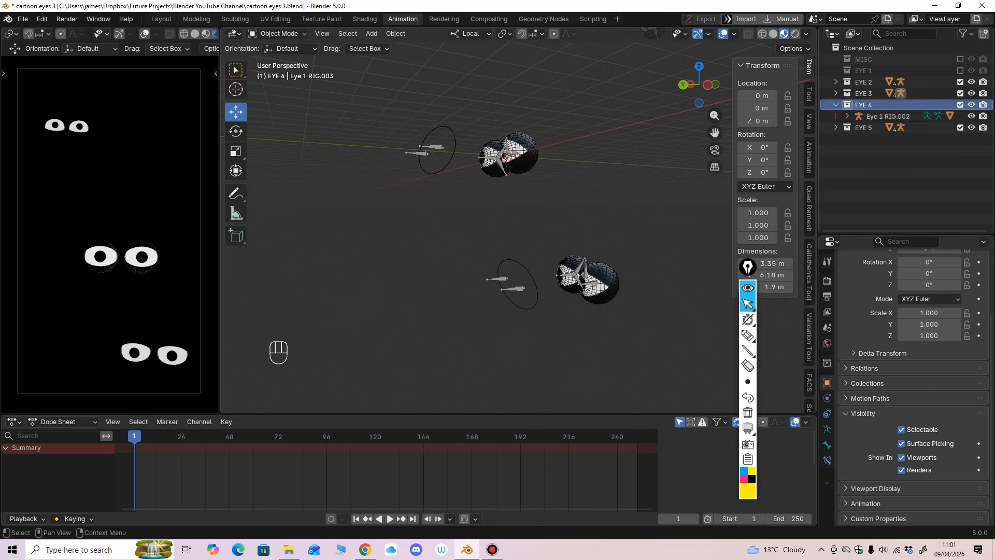
pyautogui.click(847, 116)
pyautogui.click(887, 117)
pyautogui.click(277, 34)
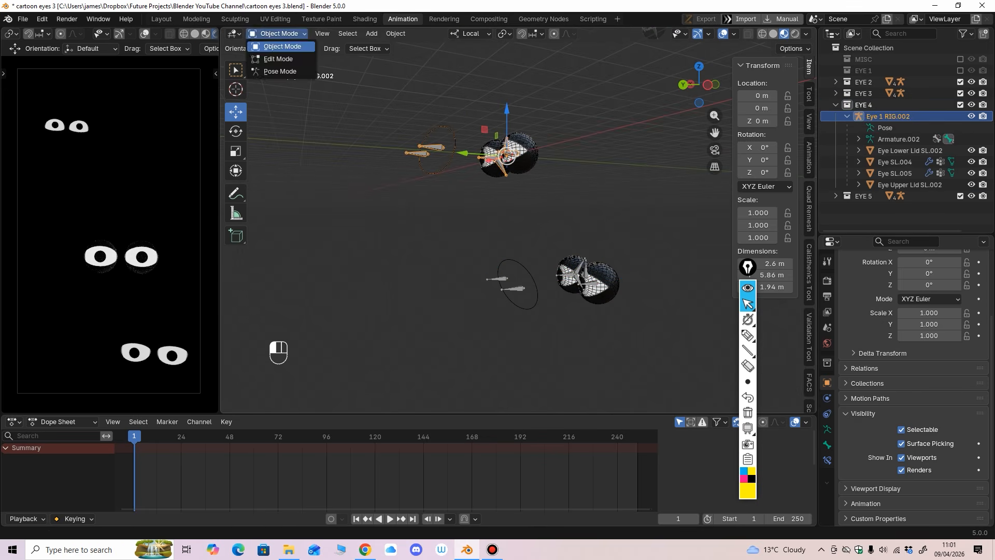
pyautogui.click(279, 72)
pyautogui.moveTo(488, 208); pyautogui.dragTo(502, 289, button='middle')
pyautogui.scroll(5, 489, 301)
pyautogui.click(491, 284)
# Move the EYE 4 root bone back, sideways and up, to about X 3.908, Y 1.78, Z 3.916 m.
pyautogui.moveTo(526, 298); pyautogui.dragTo(663, 252)
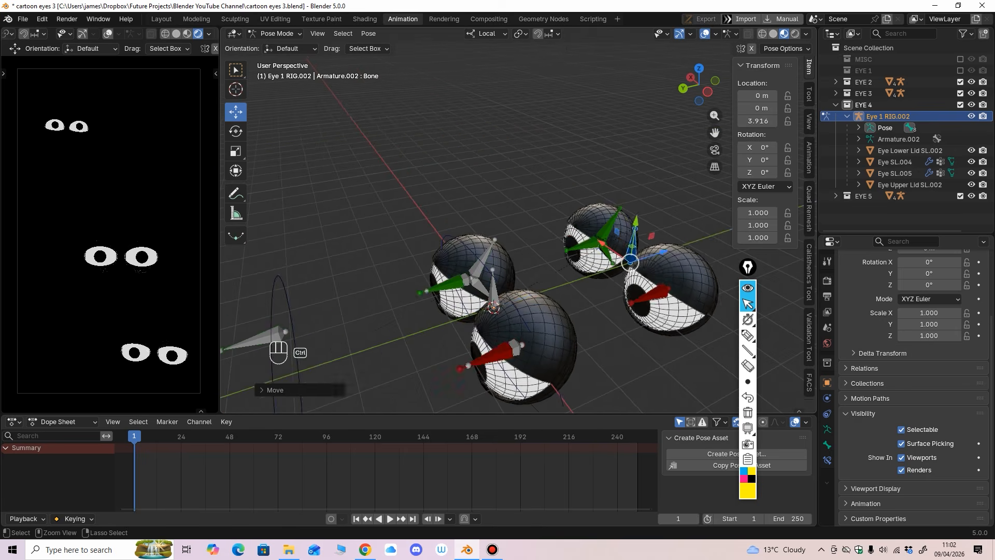
pyautogui.moveTo(519, 285); pyautogui.dragTo(560, 270, button='middle')
pyautogui.moveTo(520, 220); pyautogui.dragTo(420, 198)
pyautogui.moveTo(421, 208); pyautogui.dragTo(443, 194, button='middle')
pyautogui.moveTo(425, 201); pyautogui.dragTo(422, 151)
pyautogui.moveTo(422, 155); pyautogui.dragTo(353, 167, button='middle')
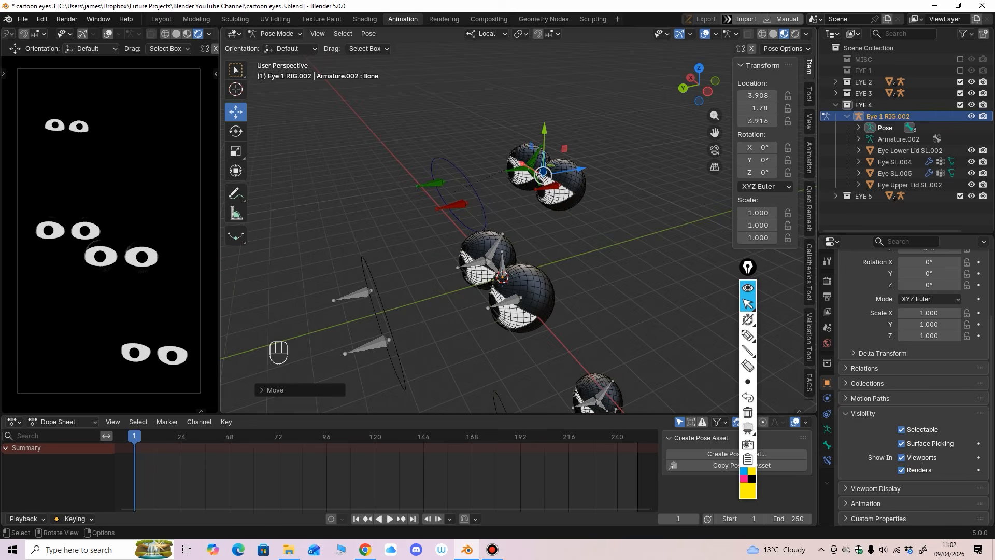
# Push the EYE 4 rig farther back, to about Z 19.47 m.
pyautogui.scroll(-2, 519, 233)
pyautogui.keyDown('shift'); pyautogui.moveTo(570, 181); pyautogui.dragTo(496, 204, button='middle'); pyautogui.keyUp('shift')
pyautogui.moveTo(499, 204); pyautogui.dragTo(682, 166)
pyautogui.moveTo(687, 205); pyautogui.dragTo(663, 186, button='middle')
pyautogui.scroll(-2, 674, 196)
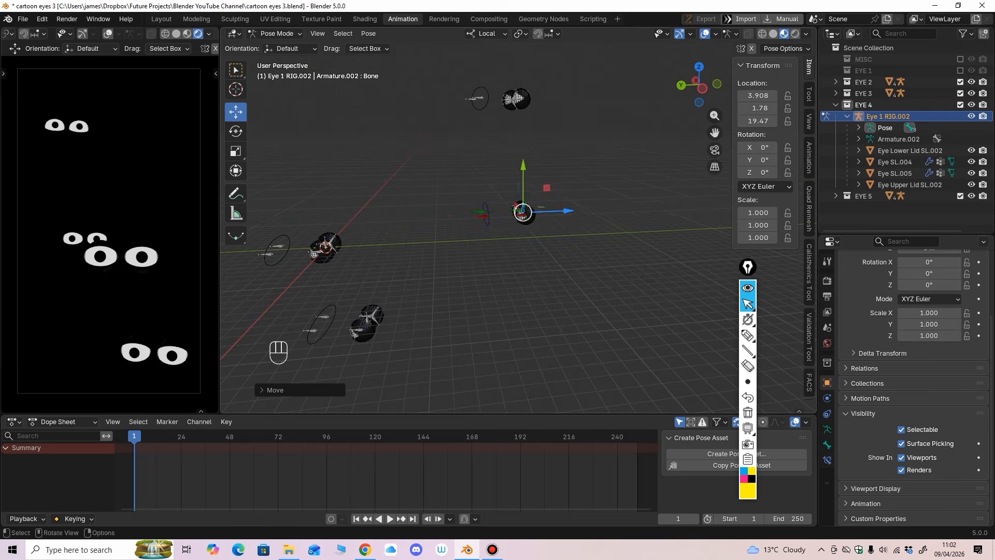
# Move the EYE 4 rig deeper, higher and across to the opposite side, to about X -4.56, Y 5.59, Z 31.78 m.
pyautogui.moveTo(566, 211); pyautogui.dragTo(673, 207)
pyautogui.moveTo(631, 167); pyautogui.dragTo(633, 133)
pyautogui.moveTo(630, 145); pyautogui.dragTo(723, 148, button='middle')
pyautogui.moveTo(380, 173); pyautogui.dragTo(365, 172)
pyautogui.keyDown('shift'); pyautogui.moveTo(373, 177); pyautogui.dragTo(494, 183, button='middle'); pyautogui.keyUp('shift')
pyautogui.scroll(-1, 487, 187)
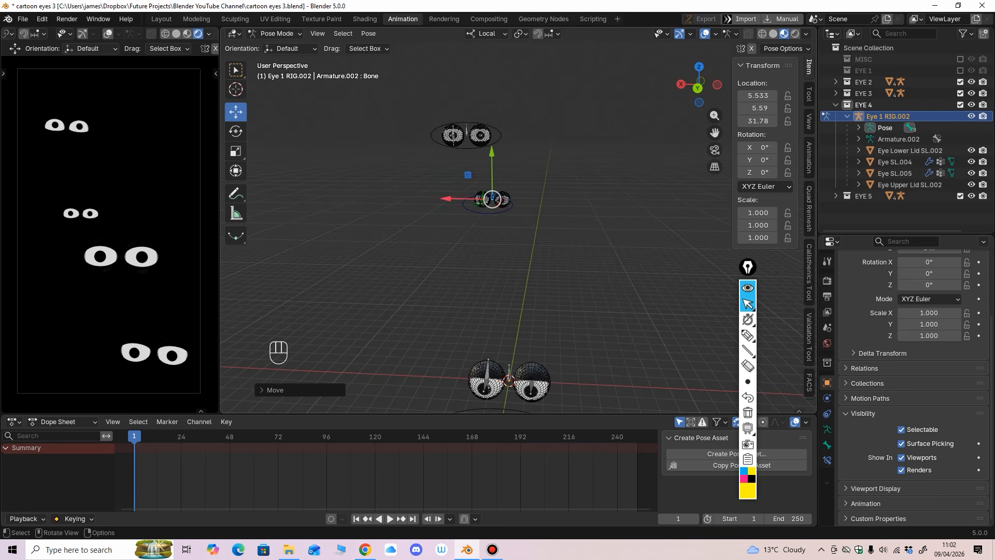
pyautogui.moveTo(447, 198); pyautogui.dragTo(524, 200)
# Rotate the EYE 4 root bone to about X -9.52°, Y 8.649°, Z -1.44°.
pyautogui.click(235, 131)
pyautogui.moveTo(492, 215); pyautogui.dragTo(338, 211, button='middle')
pyautogui.moveTo(513, 203); pyautogui.dragTo(512, 198)
pyautogui.moveTo(506, 179); pyautogui.dragTo(528, 223, button='middle')
pyautogui.moveTo(512, 198); pyautogui.dragTo(525, 196)
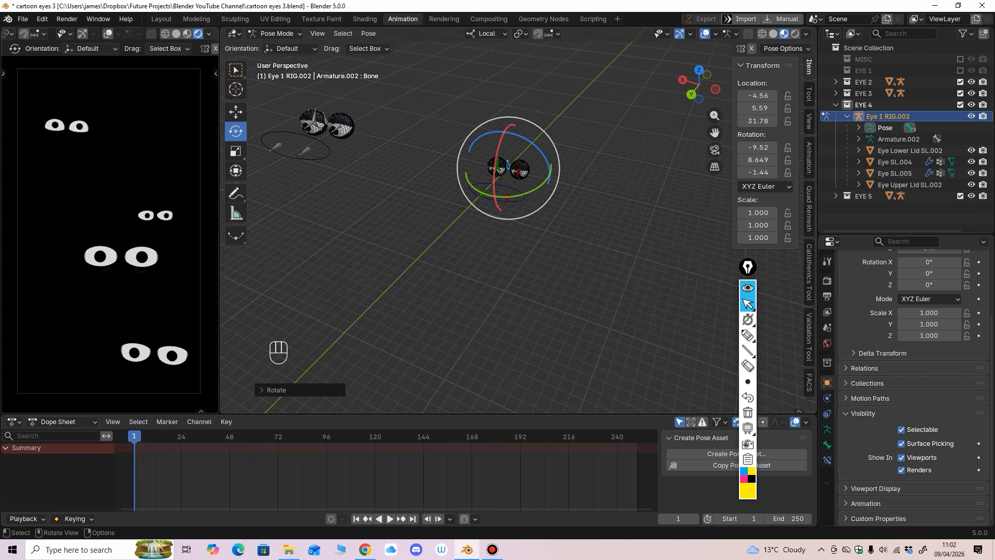
pyautogui.moveTo(524, 199); pyautogui.dragTo(512, 184, button='middle')
# Return the EYE 4 rig to Object Mode and select the Eye 1 RIG.001 armature inside the EYE 5 collection.
pyautogui.click(274, 34)
pyautogui.click(279, 46)
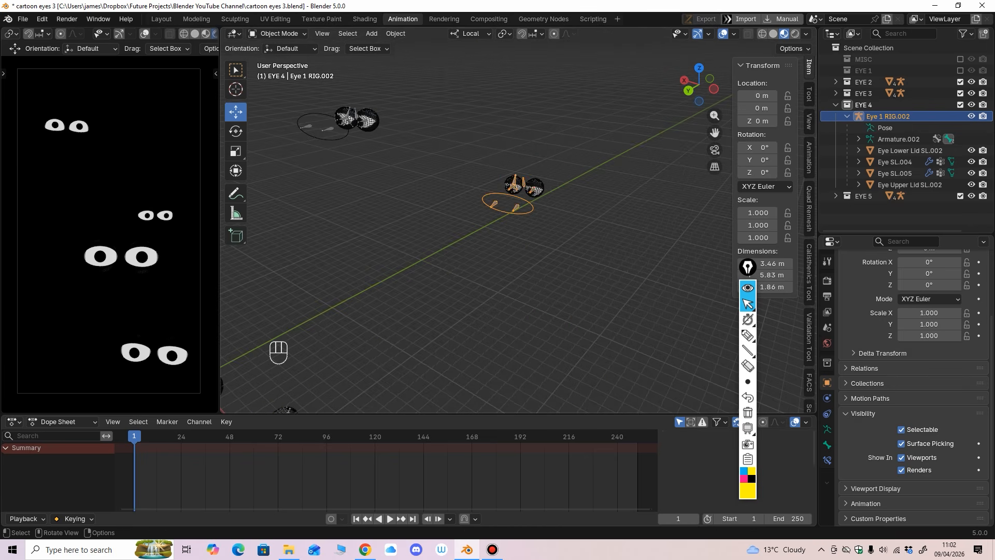
pyautogui.click(836, 104)
pyautogui.click(863, 116)
pyautogui.click(835, 116)
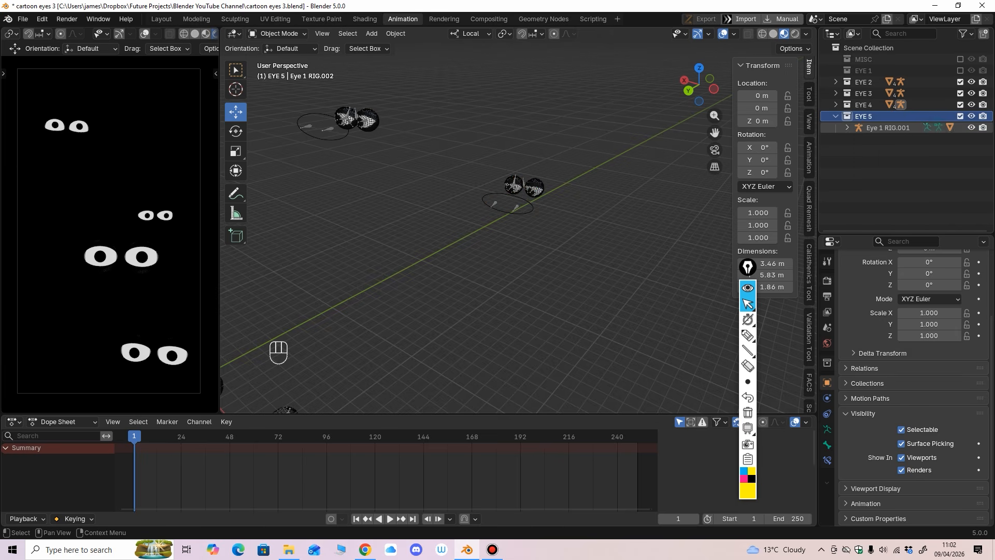
pyautogui.click(847, 127)
pyautogui.click(887, 128)
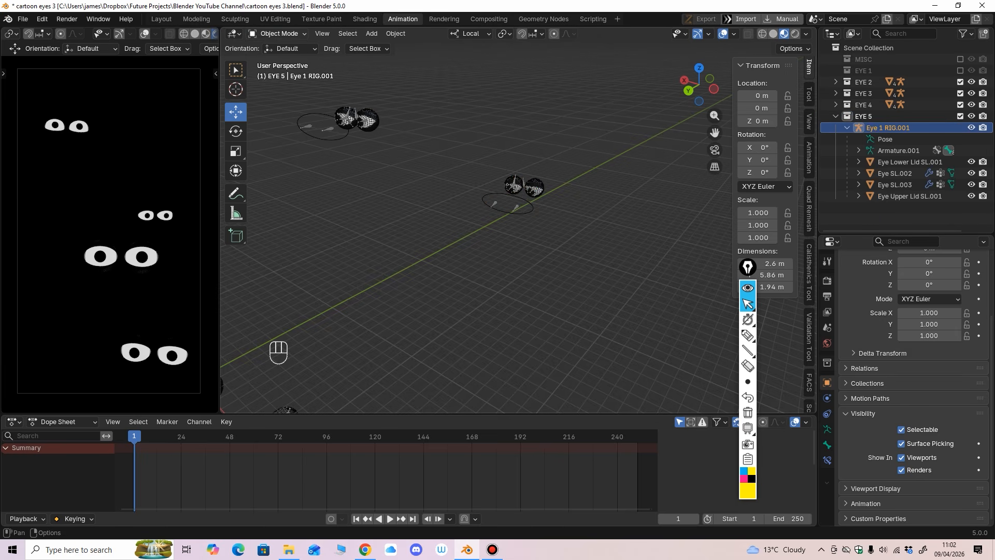
# Put the EYE 5 rig in Pose Mode and select its root bone for moving.
pyautogui.click(277, 33)
pyautogui.click(278, 69)
pyautogui.moveTo(415, 228); pyautogui.dragTo(549, 220, button='middle')
pyautogui.click(236, 112)
pyautogui.keyDown('shift'); pyautogui.moveTo(332, 249); pyautogui.dragTo(409, 243, button='middle'); pyautogui.keyUp('shift')
pyautogui.keyDown('ctrl'); pyautogui.moveTo(410, 244); pyautogui.dragTo(409, 207, button='middle'); pyautogui.keyUp('ctrl')
pyautogui.click(362, 247)
pyautogui.keyDown('ctrl'); pyautogui.moveTo(363, 248); pyautogui.dragTo(364, 298, button='middle'); pyautogui.keyUp('ctrl')
pyautogui.moveTo(445, 243); pyautogui.dragTo(335, 242, button='middle')
# Show the EYE 1 collection and push the EYE 5 root bone back to about Z 8.58 m.
pyautogui.moveTo(594, 214); pyautogui.dragTo(628, 216)
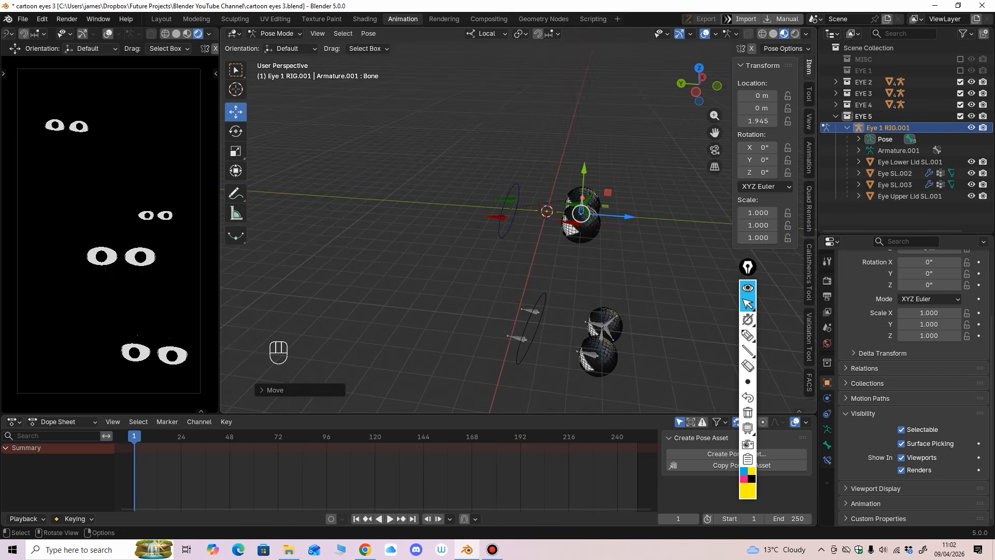
pyautogui.hotkey('ctrl', 'z')
pyautogui.moveTo(414, 233); pyautogui.dragTo(467, 234, button='middle')
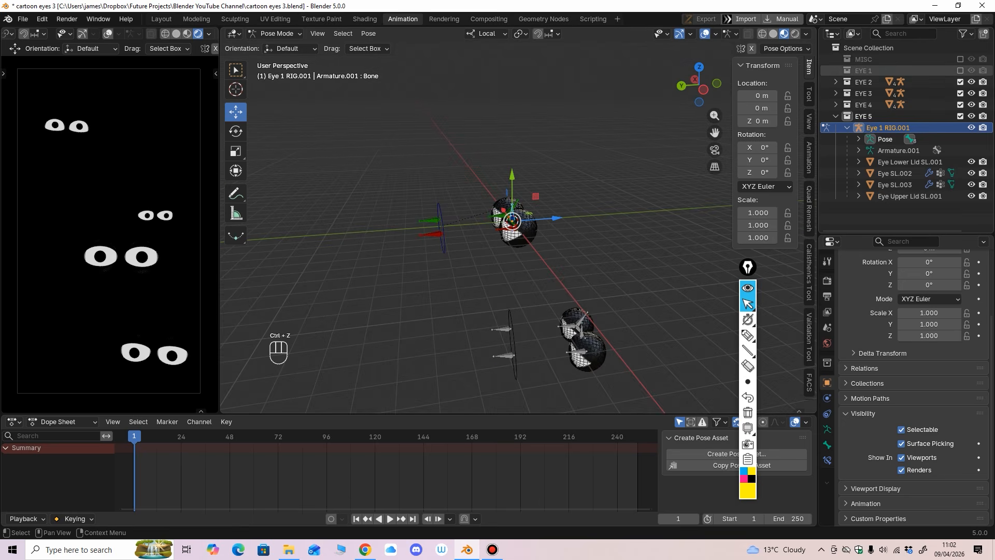
pyautogui.click(961, 70)
pyautogui.moveTo(556, 218); pyautogui.dragTo(687, 208)
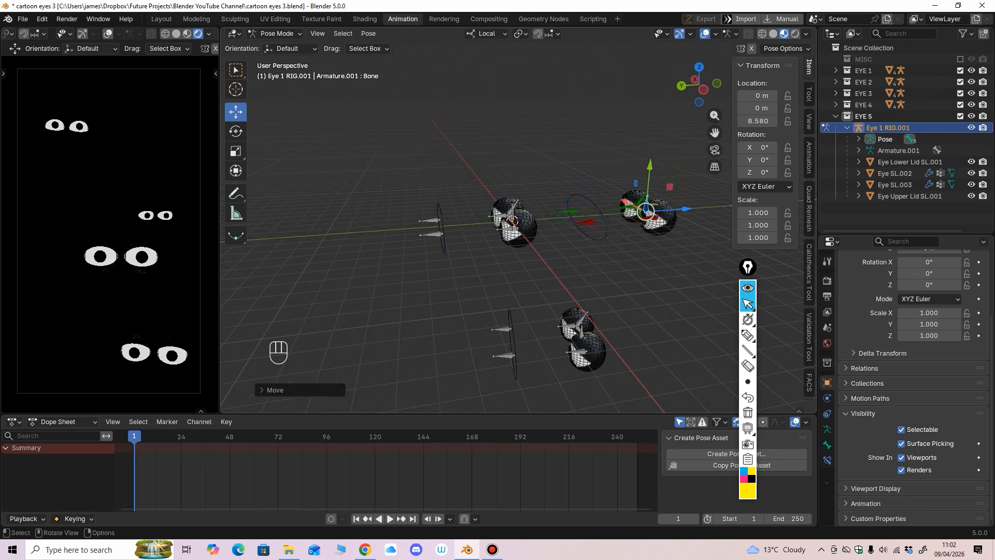
# Shift the EYE 5 root bone sideways and up to about X 5.628 and Y 3.78 m.
pyautogui.moveTo(467, 249); pyautogui.dragTo(547, 249, button='middle')
pyautogui.moveTo(448, 197); pyautogui.dragTo(373, 194)
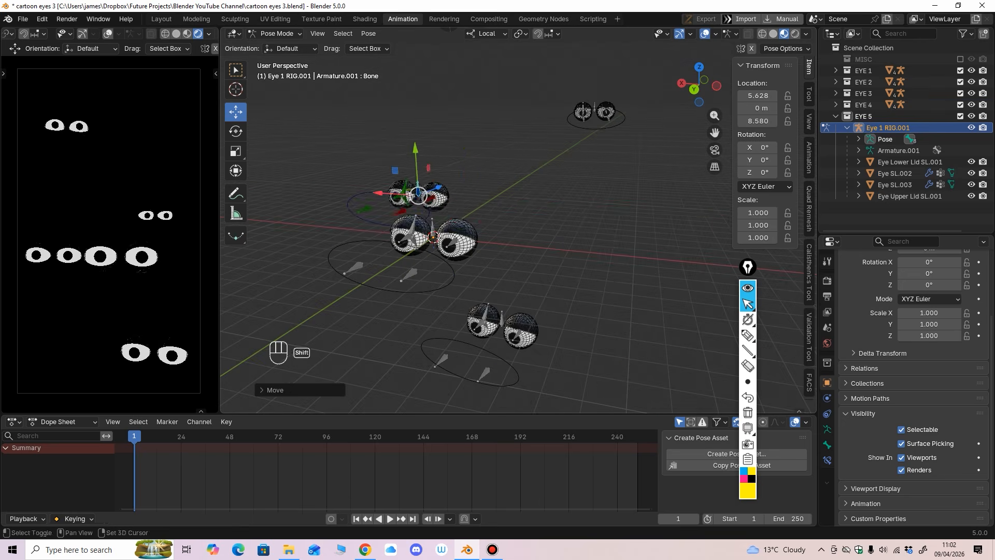
pyautogui.moveTo(372, 195); pyautogui.dragTo(395, 195, button='middle')
pyautogui.moveTo(455, 170); pyautogui.dragTo(453, 118)
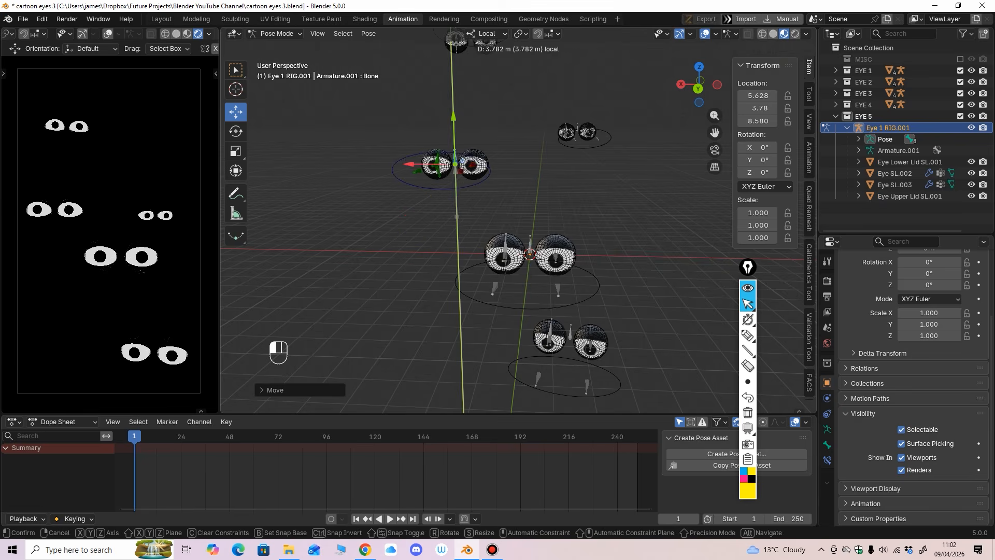
# Rotate the EYE 5 root bone to about X -17.6°, Y 8.77°, Z -5.82°.
pyautogui.moveTo(453, 118); pyautogui.dragTo(465, 123, button='middle')
pyautogui.click(236, 132)
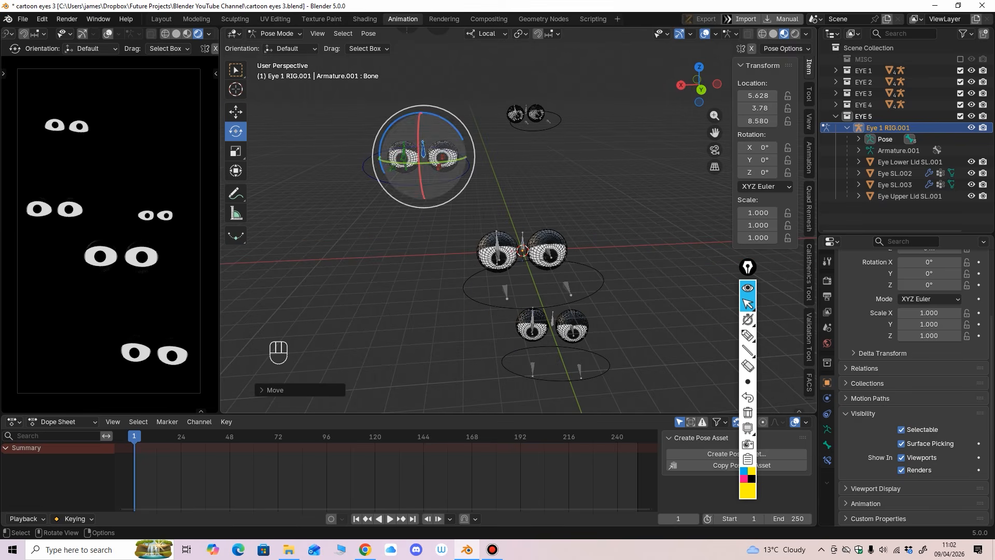
pyautogui.moveTo(452, 127); pyautogui.dragTo(452, 125)
pyautogui.moveTo(452, 125); pyautogui.dragTo(525, 112, button='middle')
pyautogui.keyDown('shift'); pyautogui.moveTo(525, 112); pyautogui.dragTo(625, 118, button='middle'); pyautogui.keyUp('shift')
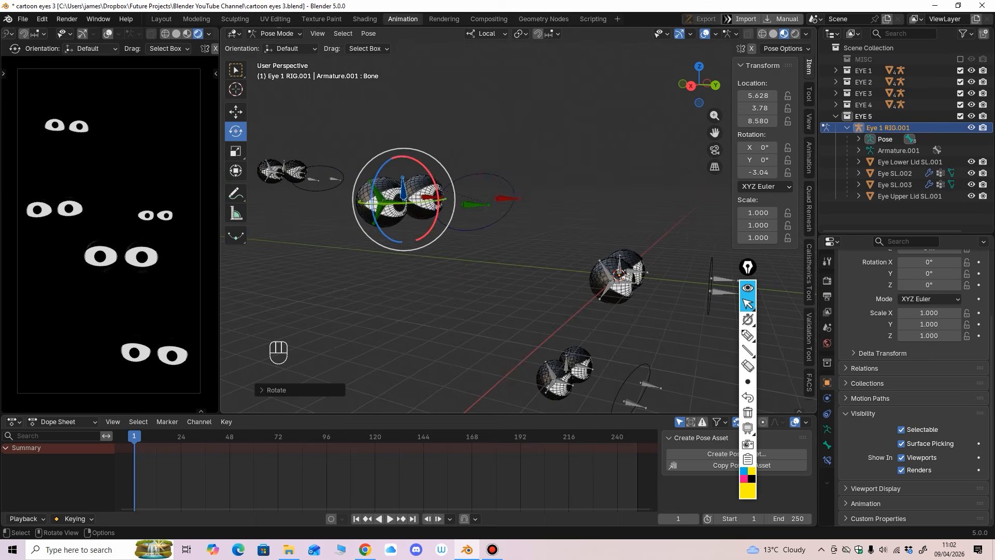
pyautogui.moveTo(428, 172); pyautogui.dragTo(433, 177)
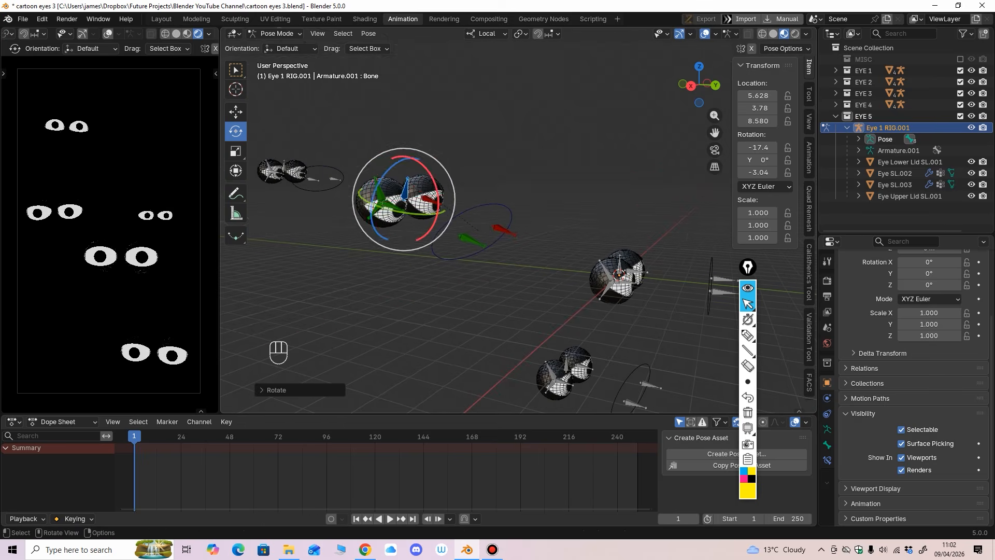
pyautogui.moveTo(433, 177); pyautogui.dragTo(456, 181, button='middle')
pyautogui.moveTo(414, 223); pyautogui.dragTo(422, 220)
# Raise the tilted EYE 5 root bone to about X 5.663, Y 4.43, Z 8.372 m.
pyautogui.moveTo(421, 219); pyautogui.dragTo(389, 182, button='middle')
pyautogui.click(236, 111)
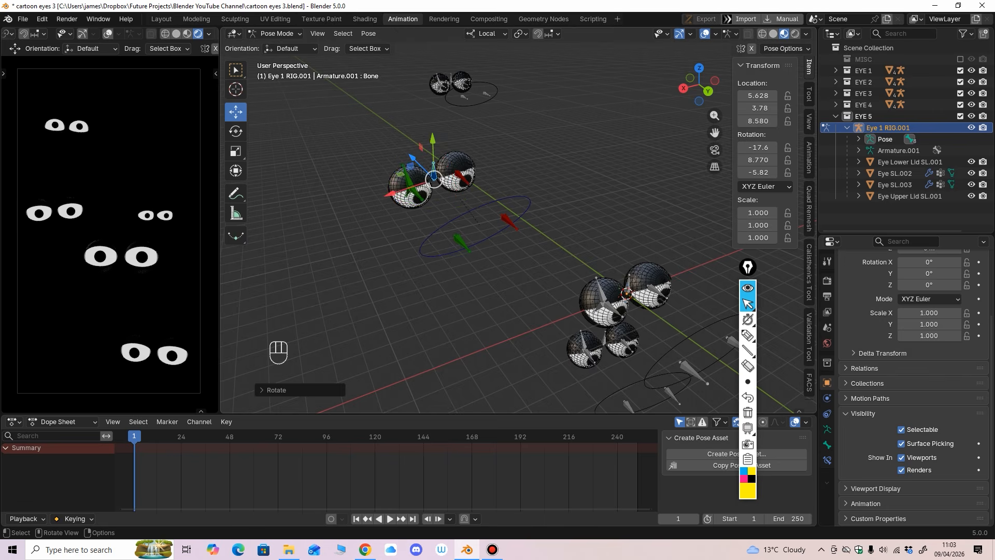
pyautogui.moveTo(332, 156); pyautogui.dragTo(291, 135, button='middle')
pyautogui.moveTo(452, 150); pyautogui.dragTo(452, 137)
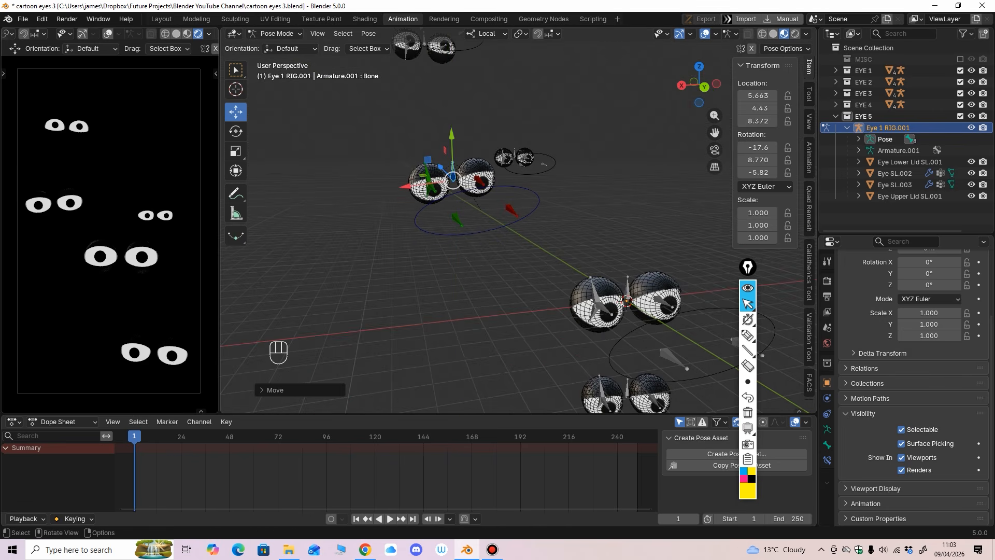
pyautogui.moveTo(452, 138); pyautogui.dragTo(431, 130, button='middle')
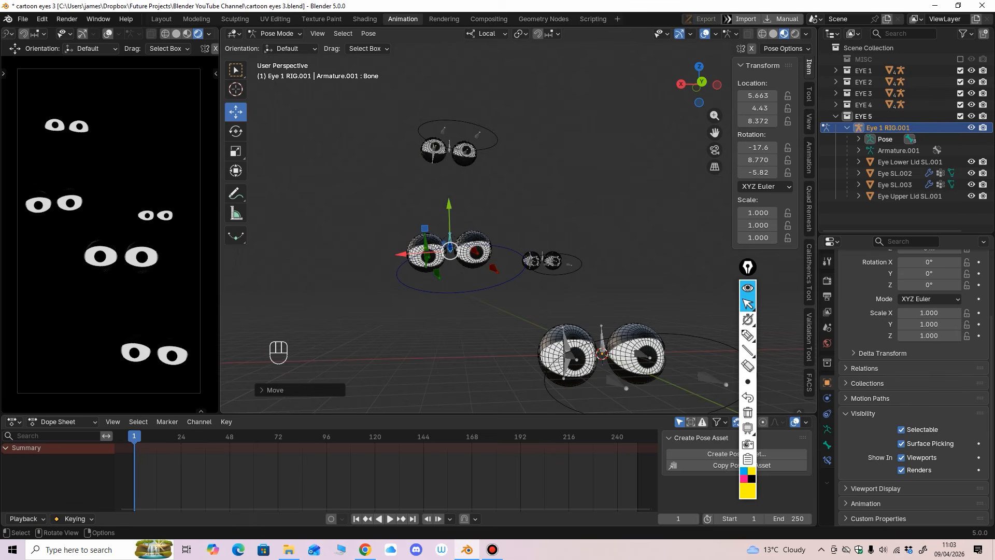
# Return the EYE 5 rig to Object Mode, select the EYE 2 rig and put it in Pose Mode.
pyautogui.click(276, 34)
pyautogui.click(283, 45)
pyautogui.keyDown('ctrl'); pyautogui.moveTo(467, 197); pyautogui.dragTo(467, 269, button='middle'); pyautogui.keyUp('ctrl')
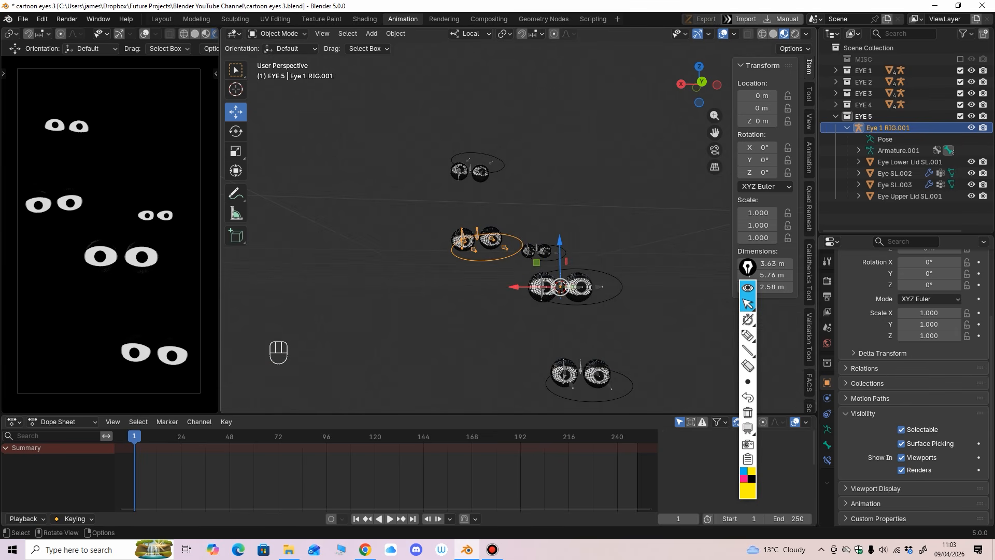
pyautogui.click(477, 154)
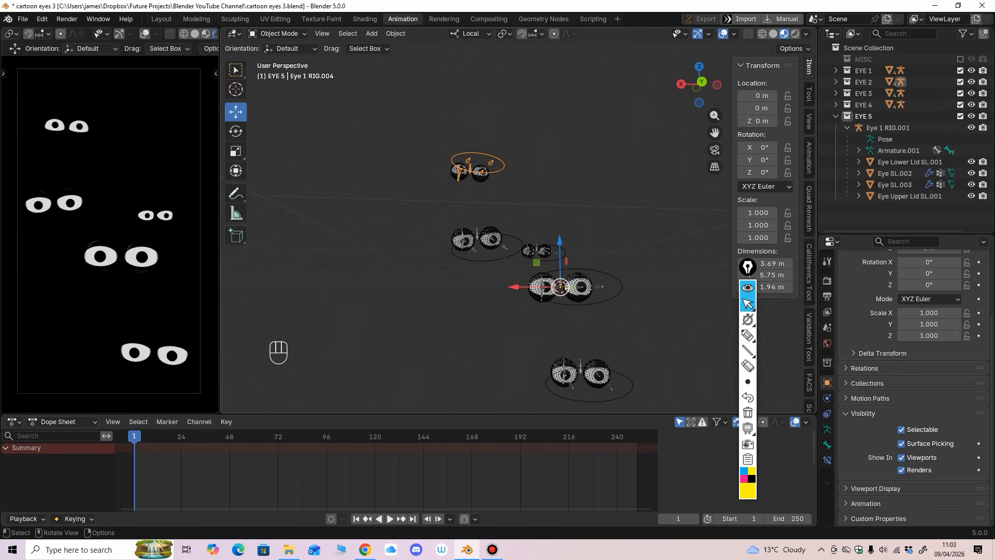
pyautogui.moveTo(478, 161); pyautogui.dragTo(418, 180, button='middle')
pyautogui.click(277, 33)
pyautogui.click(281, 67)
# Rotate the EYE 2 root bone to about X -11.1°, Y 15.26°, Z -0.8°.
pyautogui.press('KP_Decimal')
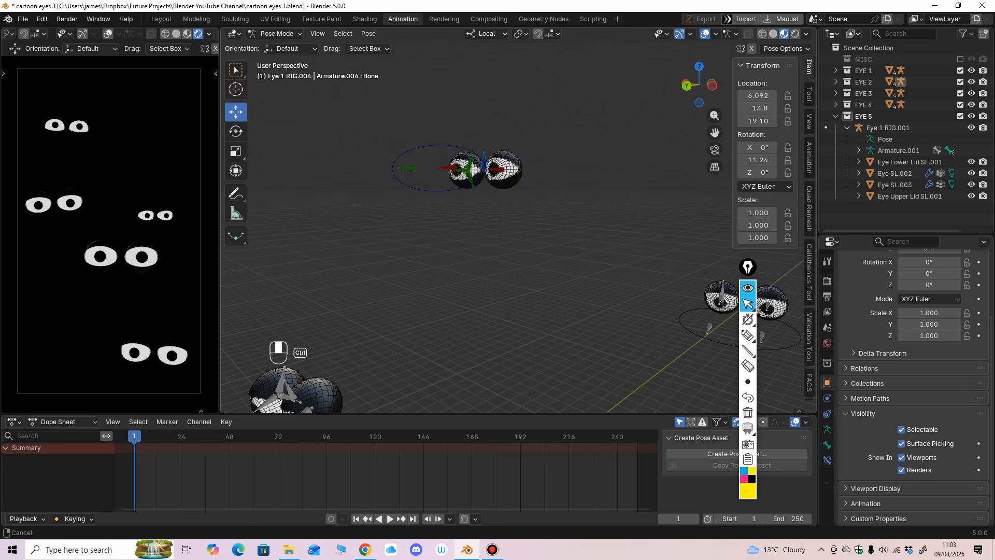
pyautogui.click(236, 132)
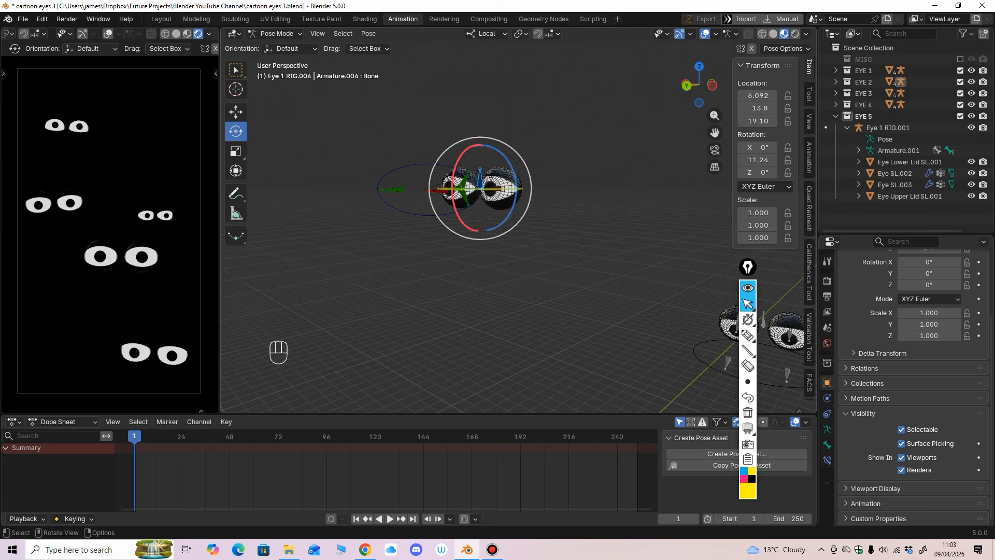
pyautogui.moveTo(456, 165); pyautogui.dragTo(487, 195)
pyautogui.hotkey('ctrl', '-')
pyautogui.hotkey('ctrl', '-')
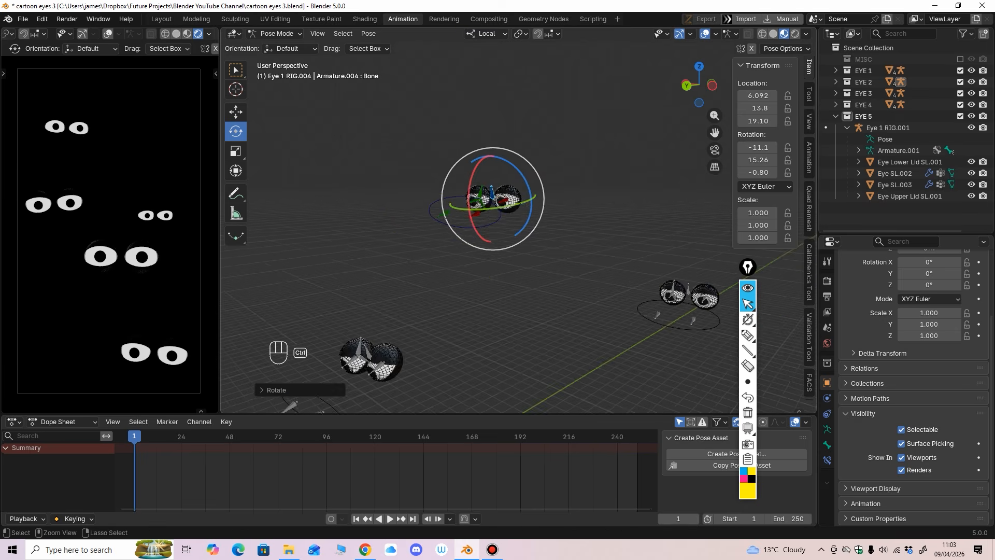
pyautogui.moveTo(487, 207); pyautogui.dragTo(548, 189, button='middle')
# Back in Object Mode, darken the EYE 2 upper eyelid's Material.002 base color to pure black, value 0.
pyautogui.click(276, 34)
pyautogui.click(280, 46)
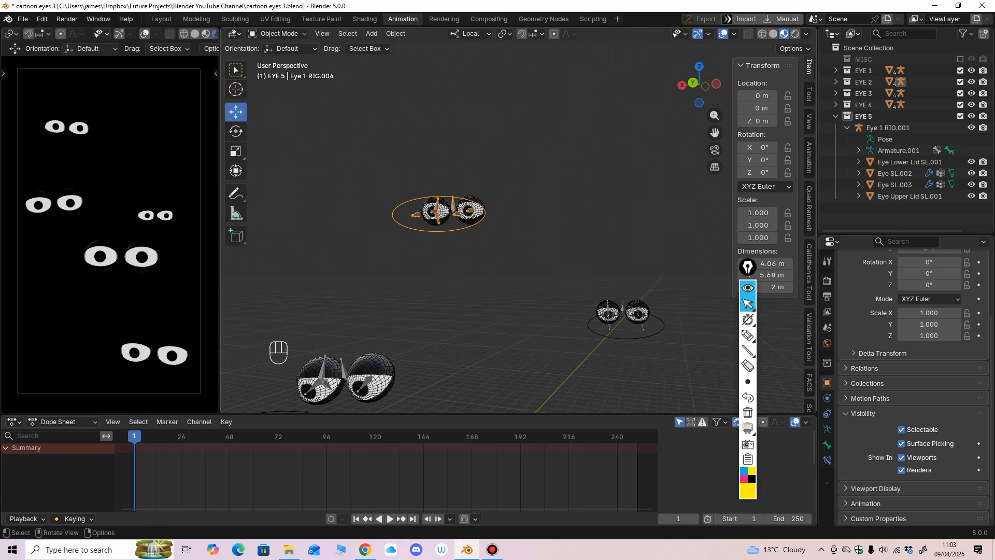
pyautogui.click(469, 199)
pyautogui.moveTo(470, 202); pyautogui.dragTo(301, 210, button='middle')
pyautogui.keyDown('ctrl'); pyautogui.moveTo(300, 210); pyautogui.dragTo(301, 184, button='middle'); pyautogui.keyUp('ctrl')
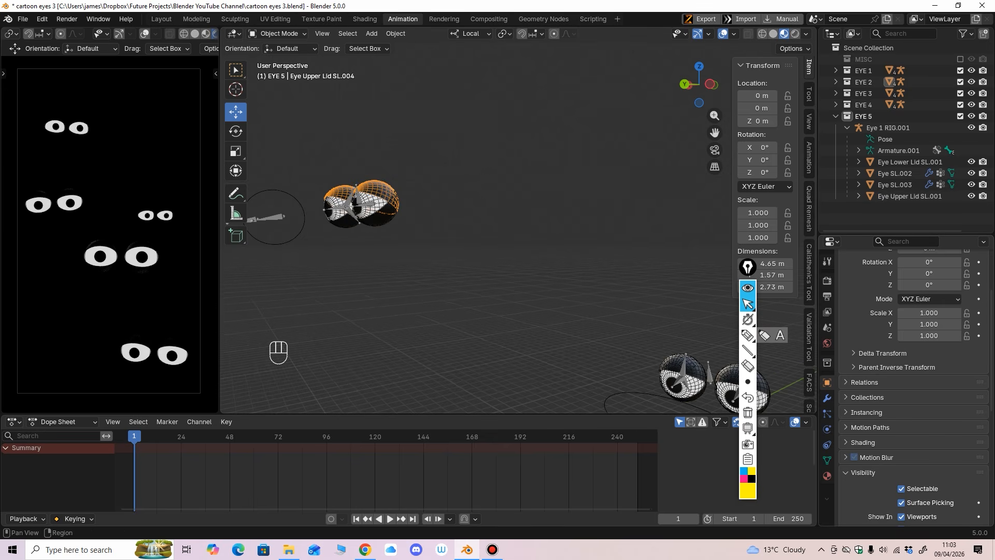
pyautogui.click(827, 476)
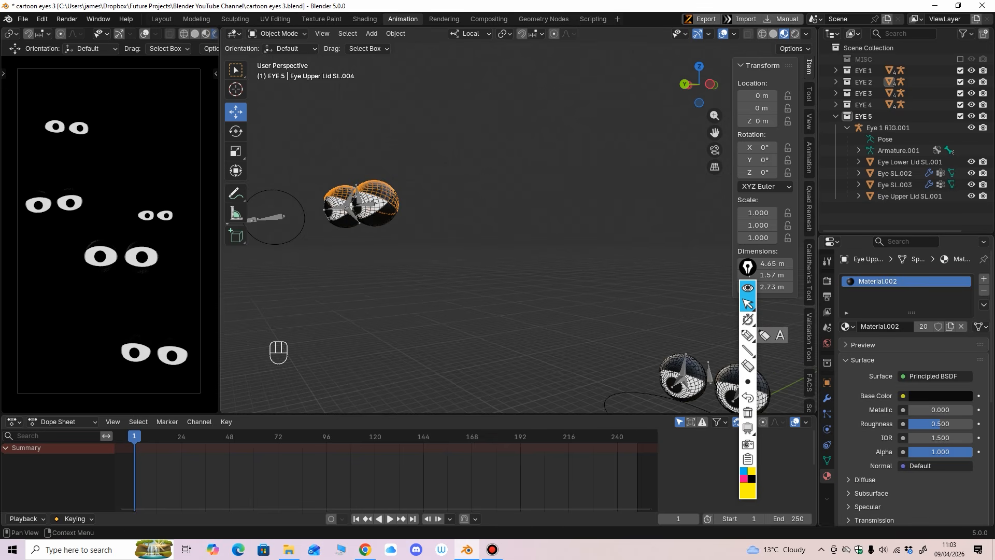
pyautogui.click(940, 395)
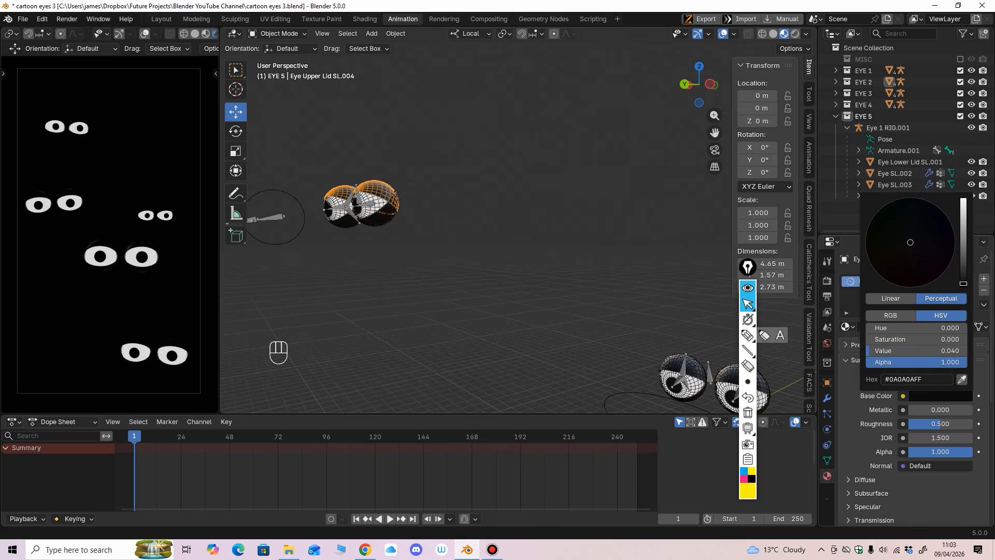
pyautogui.moveTo(964, 283); pyautogui.dragTo(963, 287)
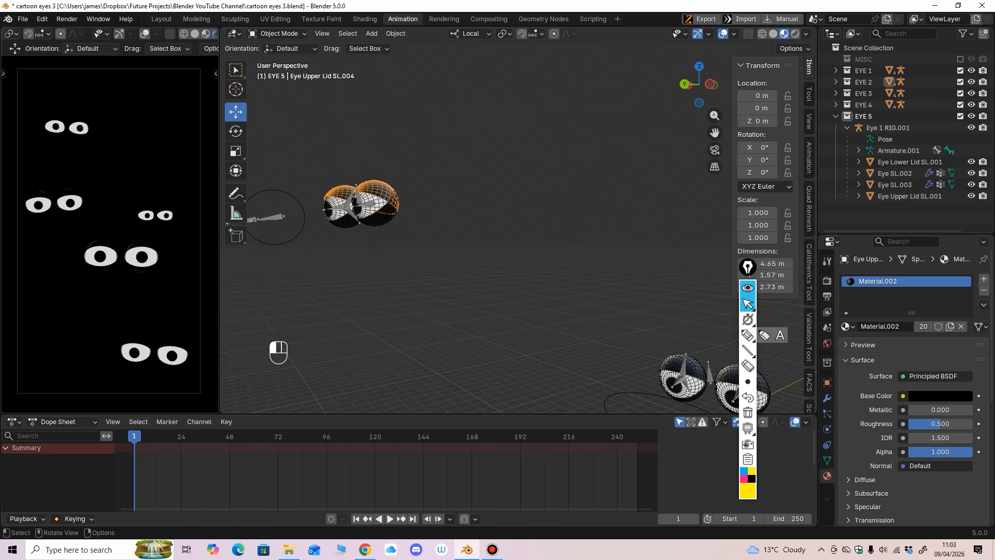
# Try an emission strength of 1 on the white eyeball material and settle on 1.5.
pyautogui.click(101, 244)
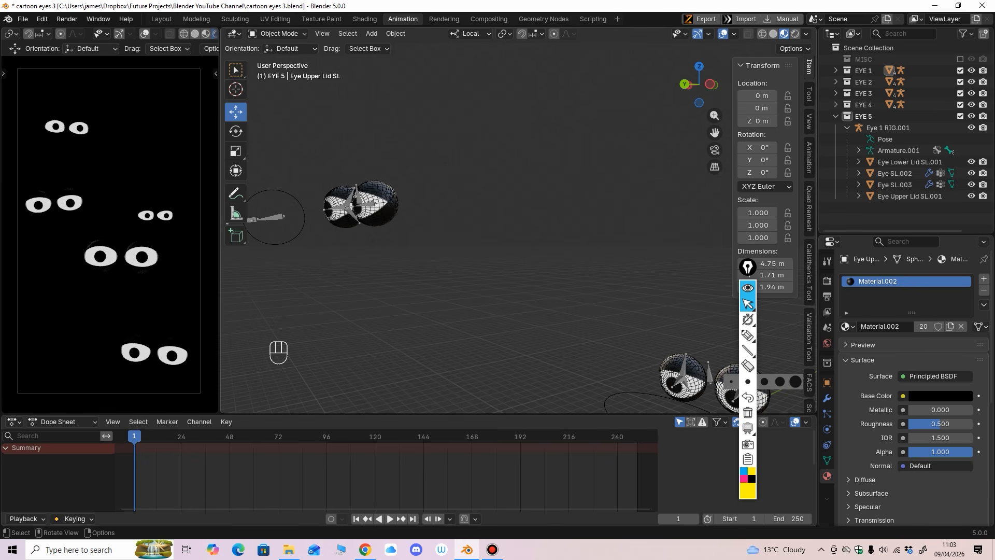
pyautogui.click(377, 202)
pyautogui.scroll(-5, 912, 394)
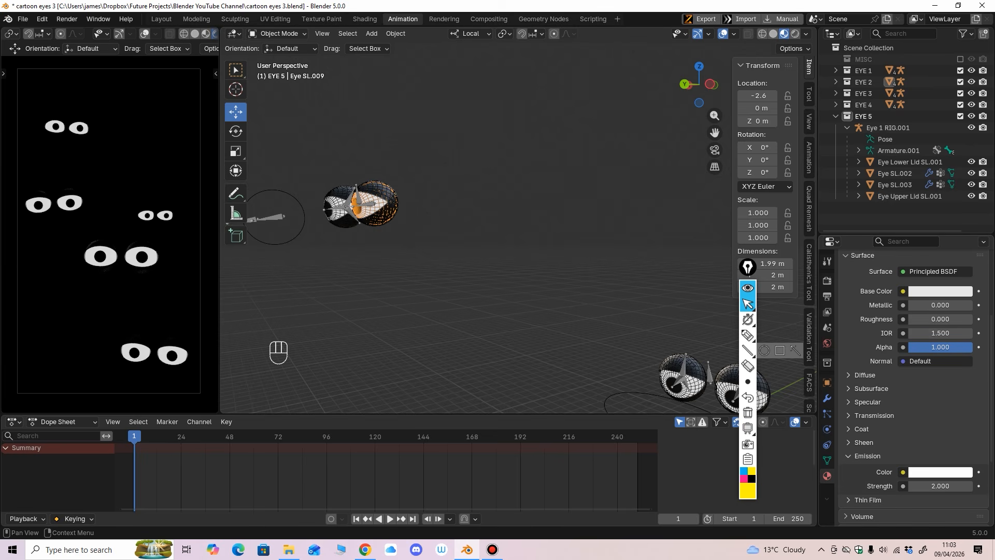
pyautogui.click(941, 486)
pyautogui.write('1')
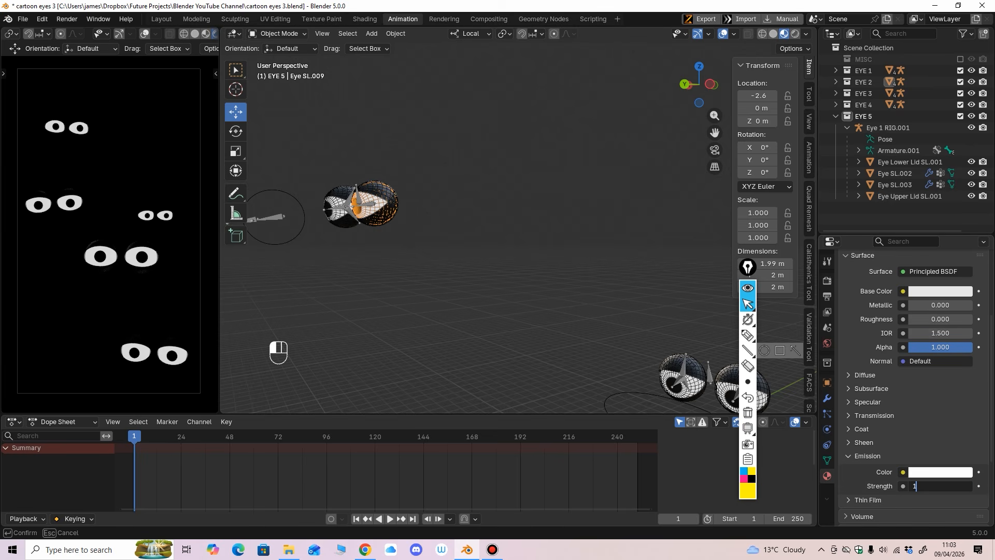
pyautogui.press('Return')
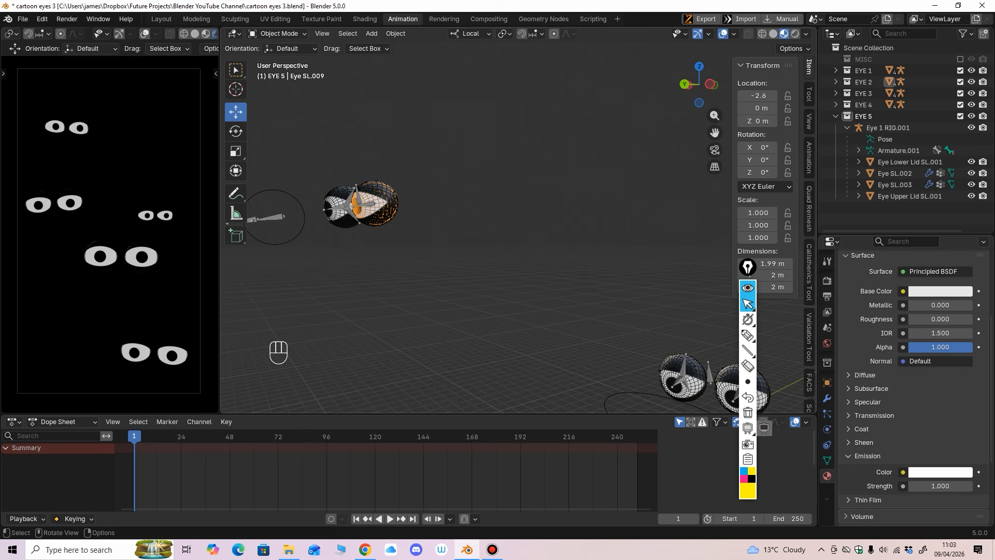
pyautogui.click(940, 487)
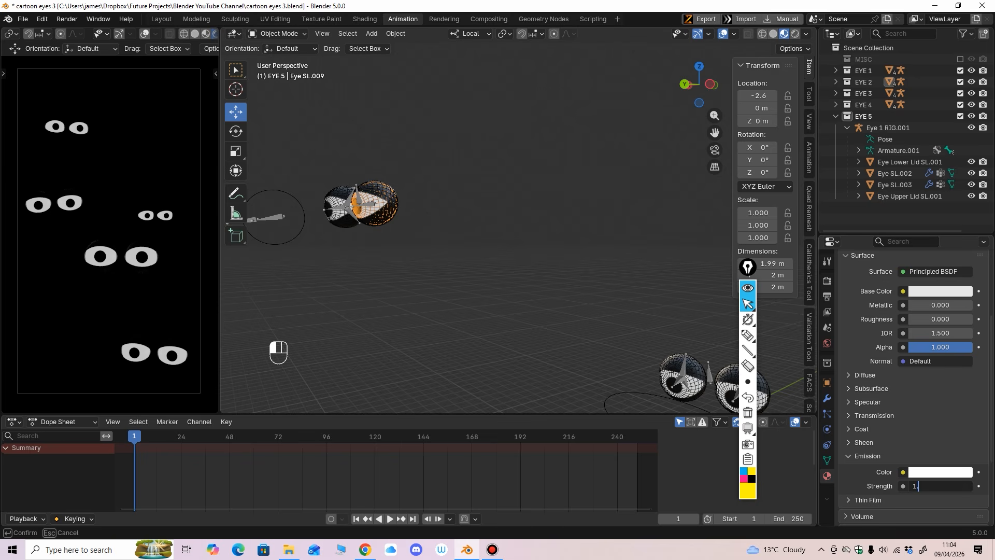
pyautogui.press('Return')
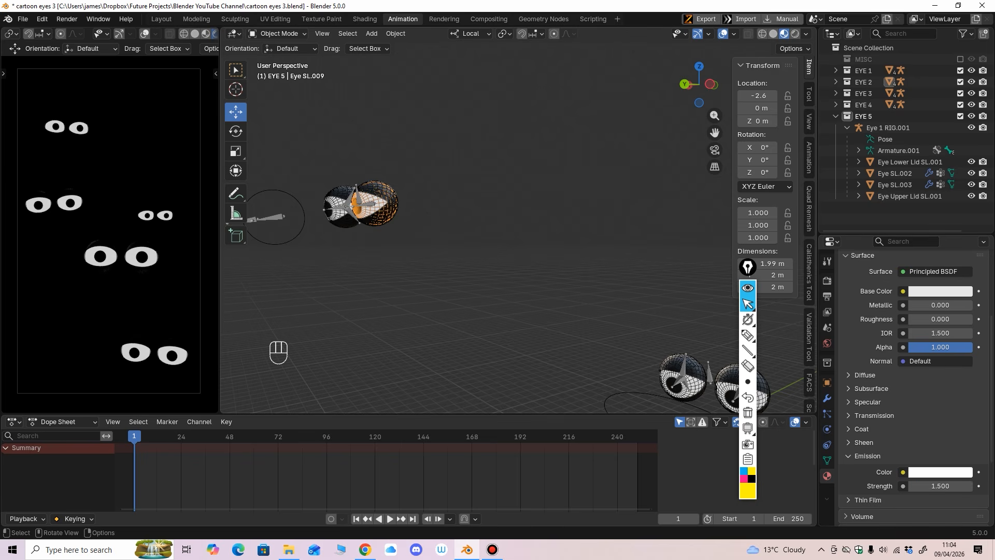
# Check the base color of the EYE 2 upper and lower eyelid materials.
pyautogui.keyDown('ctrl'); pyautogui.moveTo(466, 217); pyautogui.dragTo(466, 233, button='middle'); pyautogui.keyUp('ctrl')
pyautogui.click(398, 182)
pyautogui.click(397, 194)
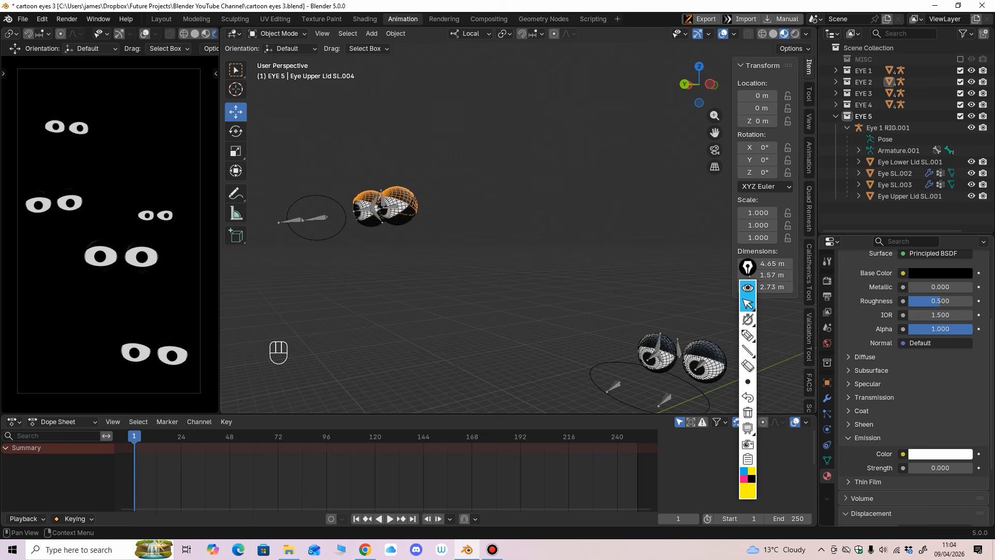
pyautogui.click(941, 274)
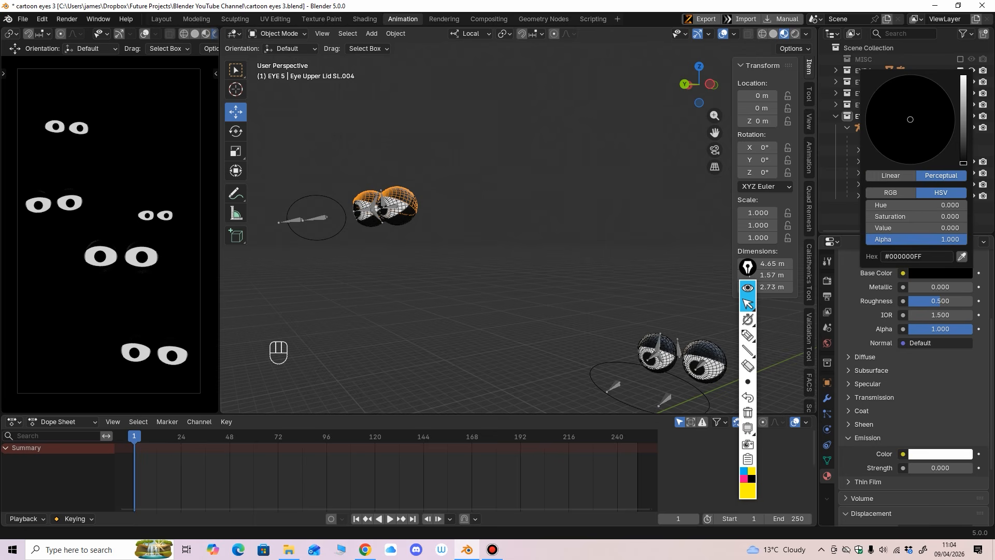
pyautogui.click(401, 219)
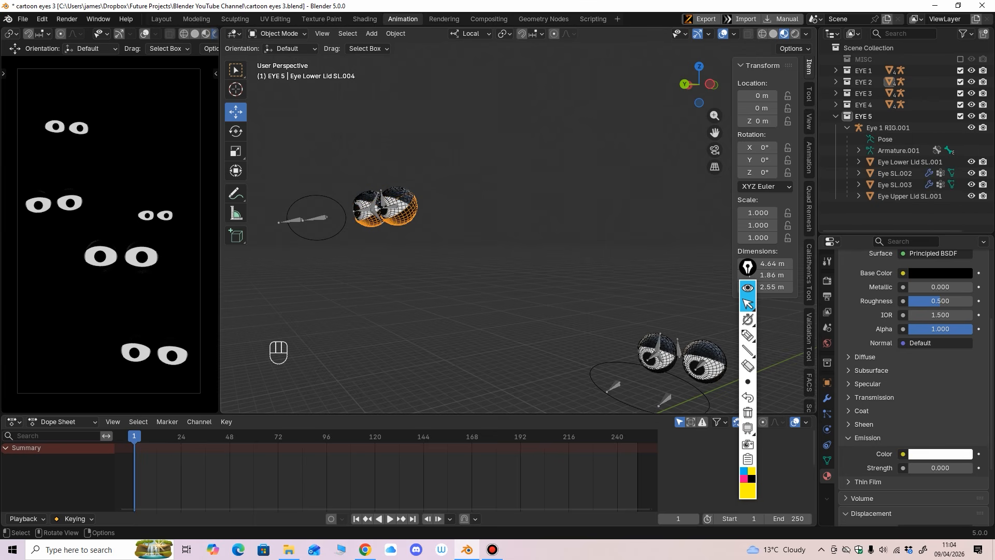
pyautogui.click(940, 274)
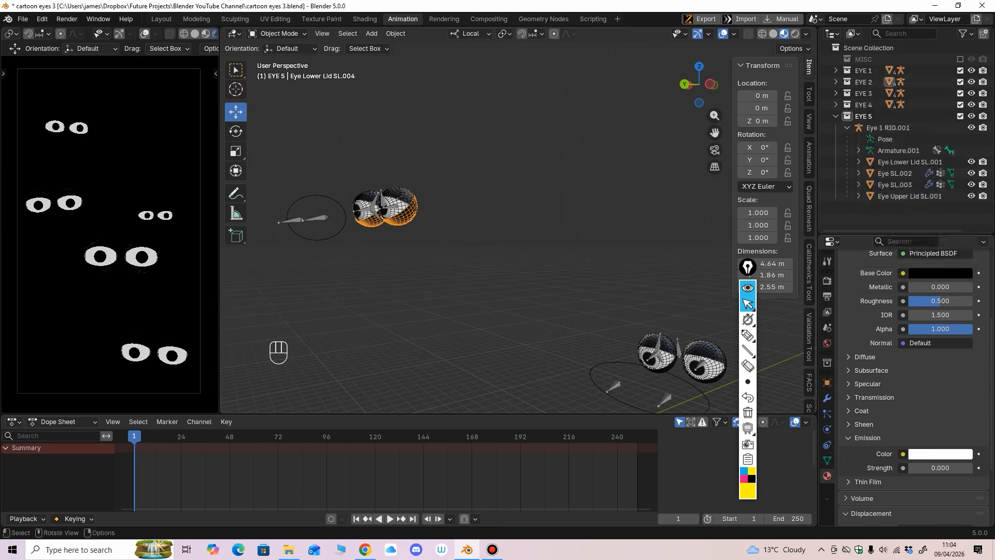
# Save the Blender file with all five eye rigs positioned.
pyautogui.keyDown('ctrl'); pyautogui.moveTo(518, 223); pyautogui.dragTo(555, 317, button='middle'); pyautogui.keyUp('ctrl')
pyautogui.hotkey('ctrl', 's')
pyautogui.moveTo(518, 259)
pyautogui.mouseDown(button='middle')
pyautogui.moveTo(576, 258)
pyautogui.moveTo(527, 259)
pyautogui.moveTo(524, 271)
pyautogui.mouseUp(button='middle')
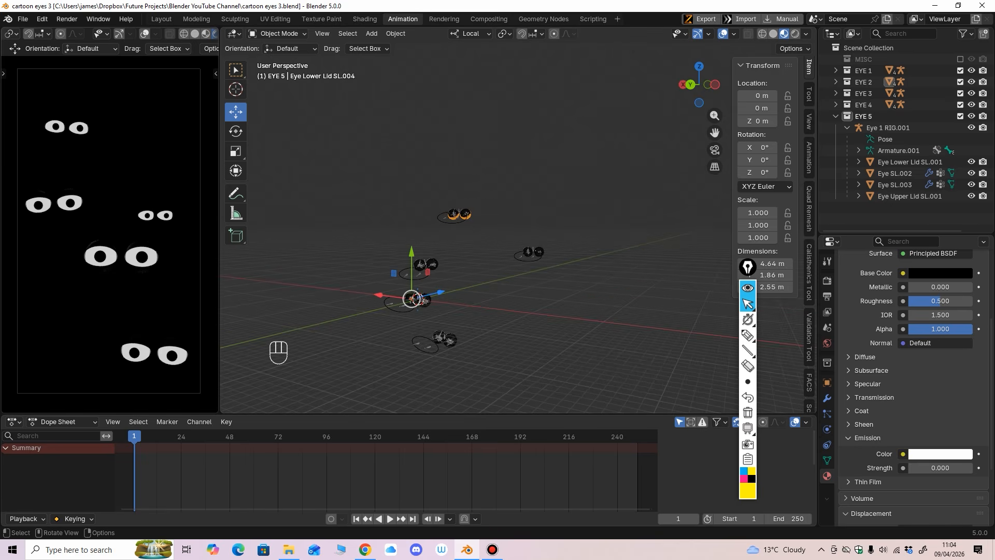
# Duplicate the EYE 5 collection and rename the copy EYE 6.
pyautogui.moveTo(523, 272); pyautogui.dragTo(514, 268, button='middle')
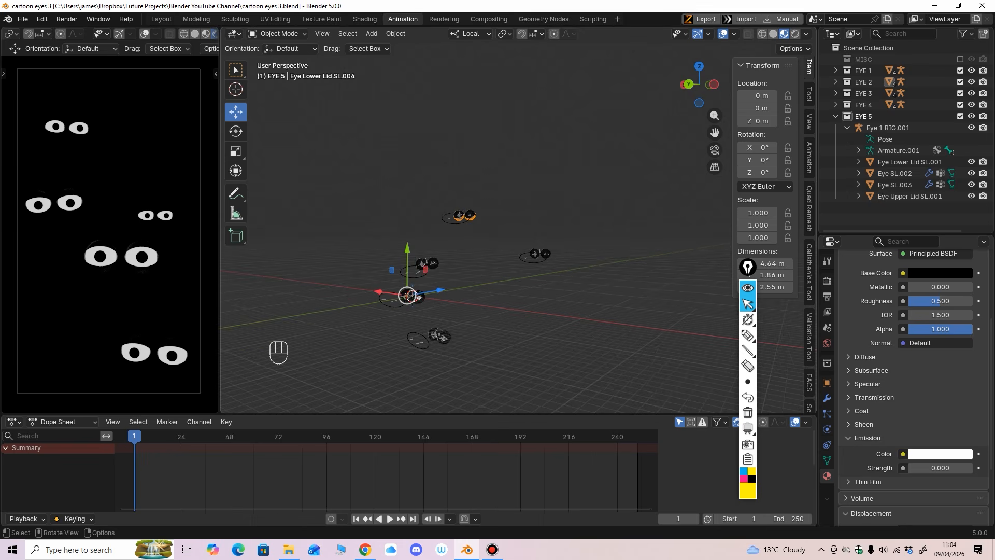
pyautogui.click(836, 116)
pyautogui.click(863, 116)
pyautogui.rightClick(863, 116)
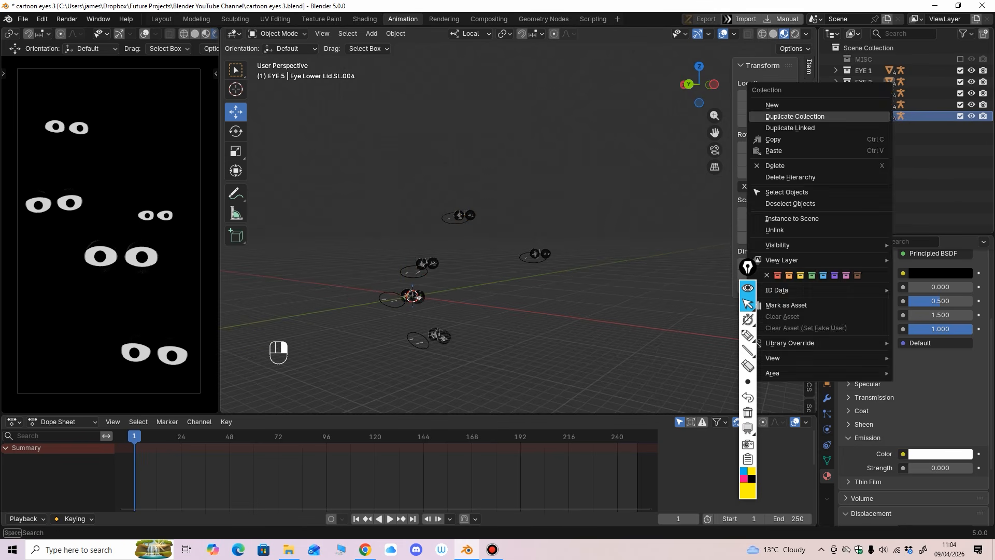
pyautogui.click(863, 116)
pyautogui.doubleClick(871, 128)
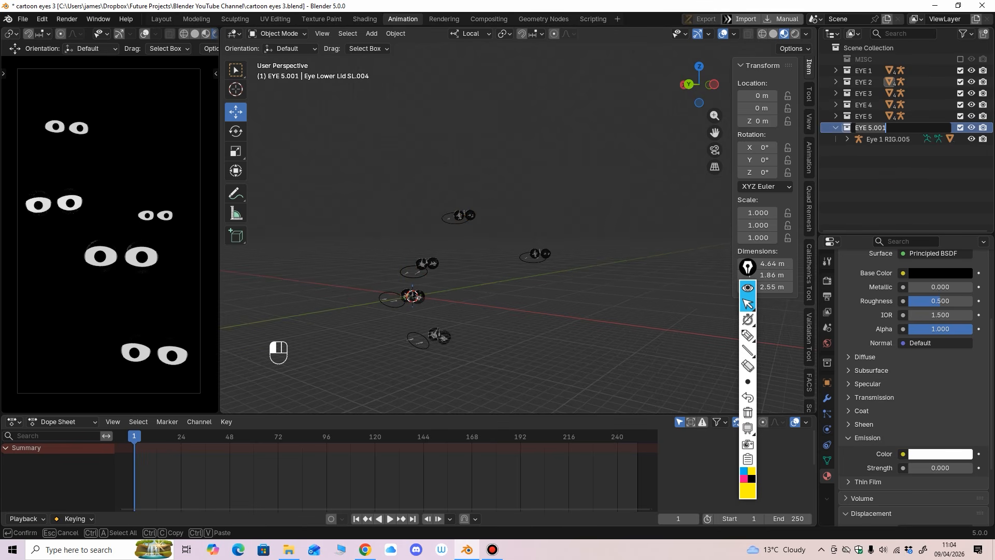
pyautogui.press('Return')
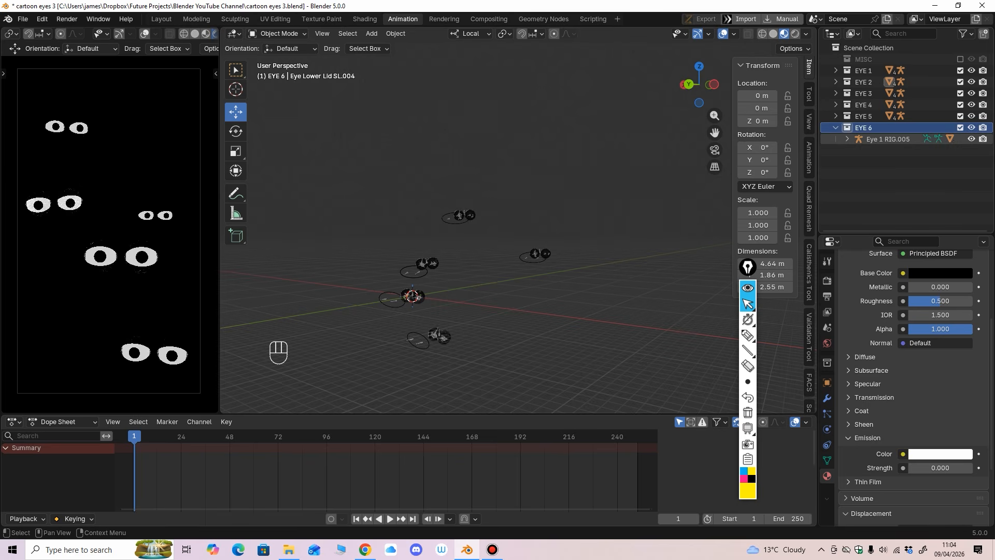
# In Pose Mode, move the EYE 6 rig's main bone to about X 5.1, Y -6.1, Z 11.7 m, low in the camera frame.
pyautogui.click(888, 139)
pyautogui.moveTo(497, 301); pyautogui.dragTo(444, 260, button='middle')
pyautogui.click(279, 34)
pyautogui.click(280, 69)
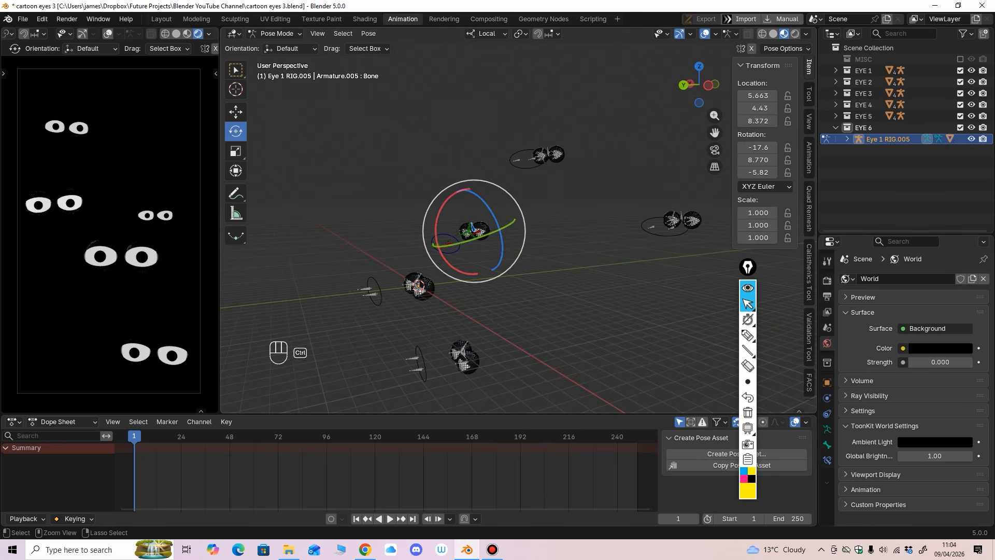
pyautogui.click(235, 112)
pyautogui.moveTo(461, 190); pyautogui.dragTo(488, 273)
pyautogui.moveTo(486, 280); pyautogui.dragTo(518, 275, button='middle')
# Rotate the EYE 6 rig's main bone to about X 8.6°, Y 13.5°, Z -5.1°.
pyautogui.click(236, 132)
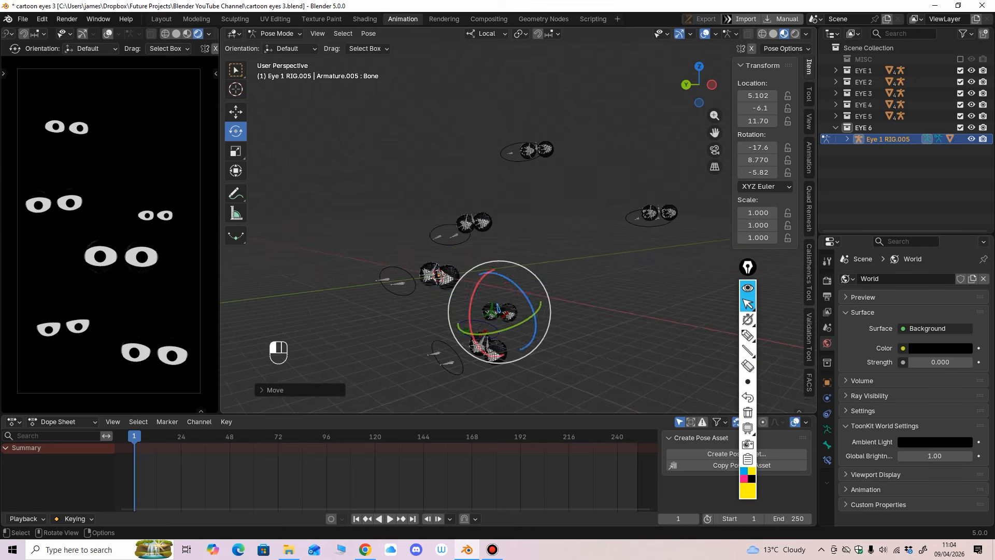
pyautogui.moveTo(362, 290); pyautogui.dragTo(512, 290, button='middle')
pyautogui.moveTo(514, 268); pyautogui.dragTo(511, 247)
pyautogui.moveTo(511, 254); pyautogui.dragTo(441, 332, button='middle')
pyautogui.moveTo(465, 300); pyautogui.dragTo(485, 276)
pyautogui.moveTo(486, 283); pyautogui.dragTo(544, 270, button='middle')
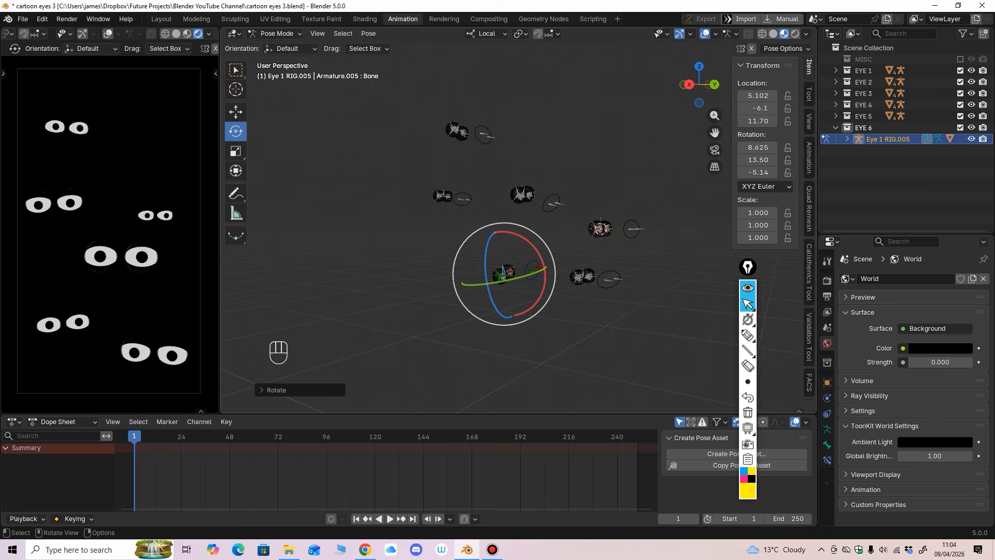
# Move the EYE 6 main bone deeper into the scene, to about X 9.6, Y -9.6, Z 31.8 m.
pyautogui.click(236, 112)
pyautogui.moveTo(425, 275); pyautogui.dragTo(502, 282, button='middle')
pyautogui.moveTo(496, 289); pyautogui.dragTo(343, 354)
pyautogui.moveTo(441, 290); pyautogui.dragTo(420, 305, button='middle')
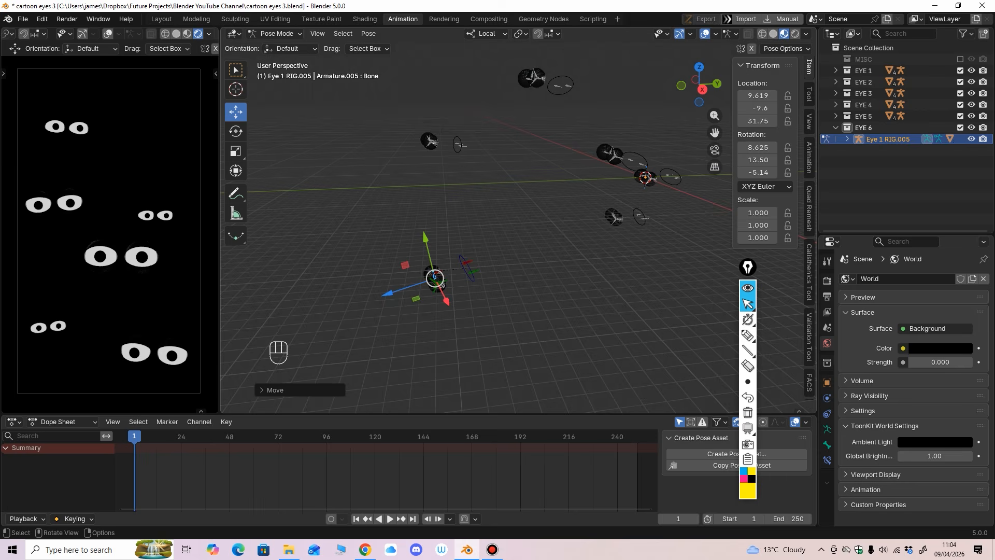
# Push the EYE 6 main bone farther back to about X 10.9, Y -12.2, Z 47.8 m, keeping it low in the frame.
pyautogui.moveTo(447, 301); pyautogui.dragTo(439, 287)
pyautogui.moveTo(440, 290); pyautogui.dragTo(495, 298, button='middle')
pyautogui.moveTo(522, 310); pyautogui.dragTo(519, 309)
pyautogui.moveTo(453, 327); pyautogui.dragTo(430, 357)
pyautogui.moveTo(498, 340); pyautogui.dragTo(506, 343)
pyautogui.moveTo(506, 342); pyautogui.dragTo(436, 315, button='middle')
pyautogui.moveTo(411, 254); pyautogui.dragTo(296, 274)
pyautogui.keyDown('ctrl'); pyautogui.moveTo(297, 274); pyautogui.dragTo(340, 303, button='middle'); pyautogui.keyUp('ctrl')
pyautogui.moveTo(389, 258); pyautogui.dragTo(410, 254)
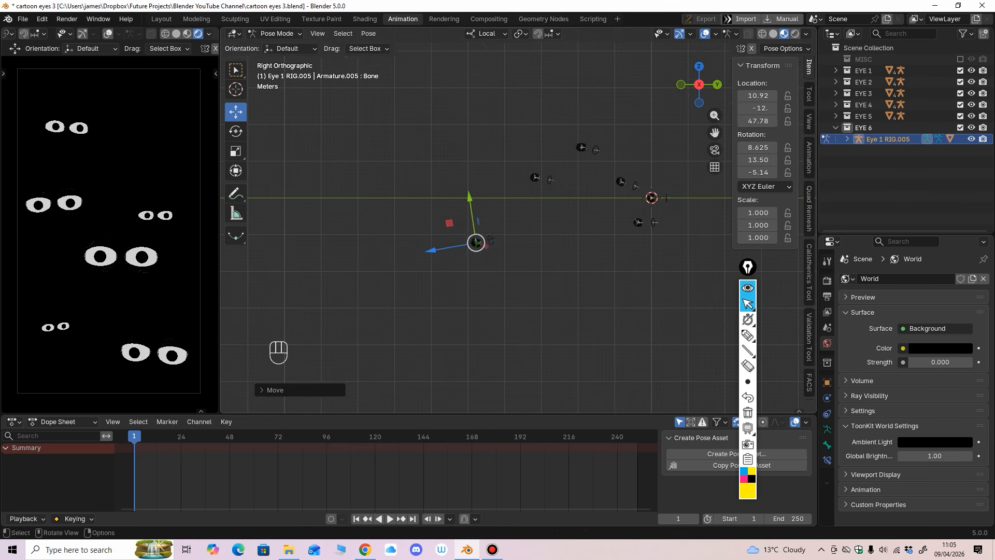
pyautogui.moveTo(410, 254); pyautogui.dragTo(451, 239, button='middle')
pyautogui.scroll(5, 482, 233)
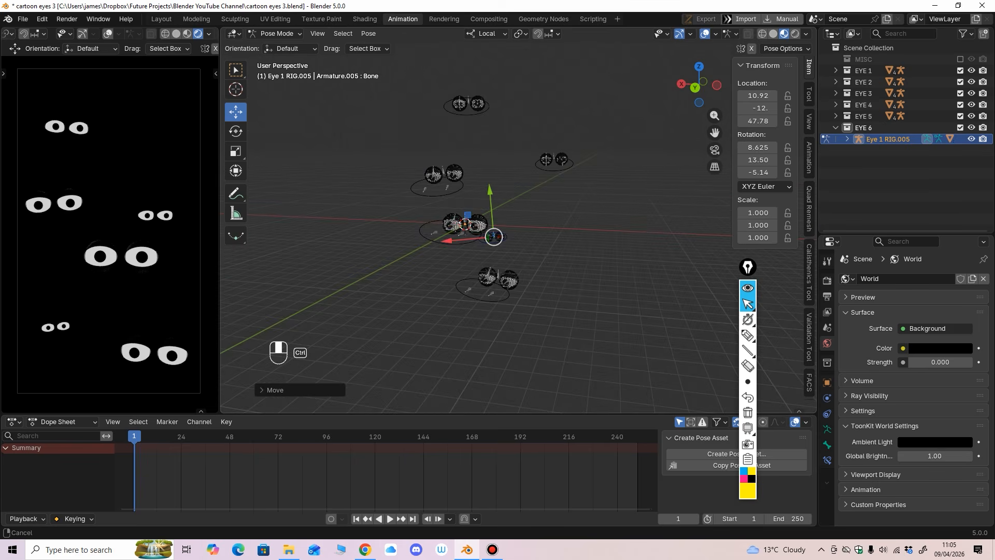
# Return to Object Mode with the EYE 6 rig selected and widen the sidebar to show the full transform fields.
pyautogui.click(276, 33)
pyautogui.click(280, 47)
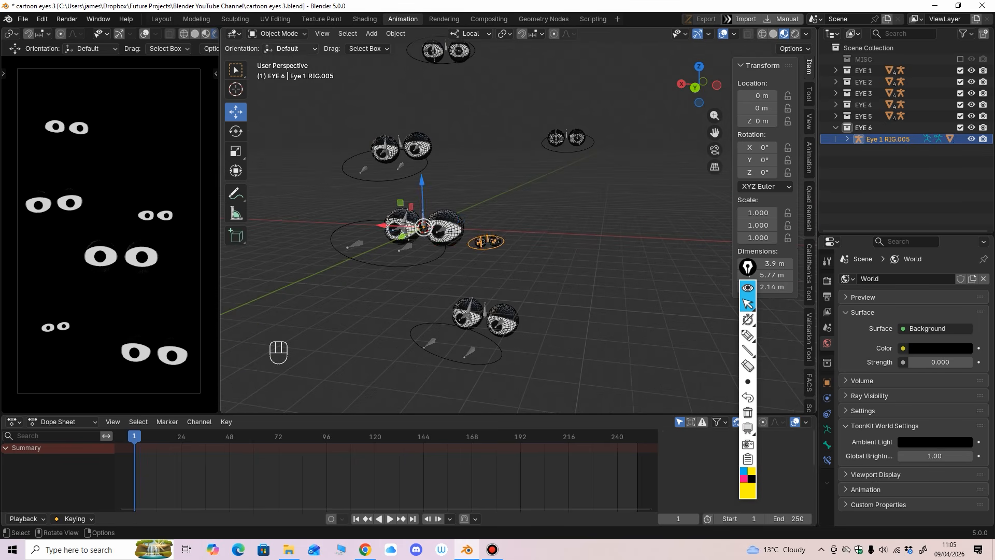
pyautogui.moveTo(415, 233); pyautogui.dragTo(450, 234, button='middle')
pyautogui.keyDown('ctrl'); pyautogui.moveTo(450, 234); pyautogui.dragTo(450, 233, button='middle'); pyautogui.keyUp('ctrl')
pyautogui.click(450, 244)
pyautogui.click(453, 256)
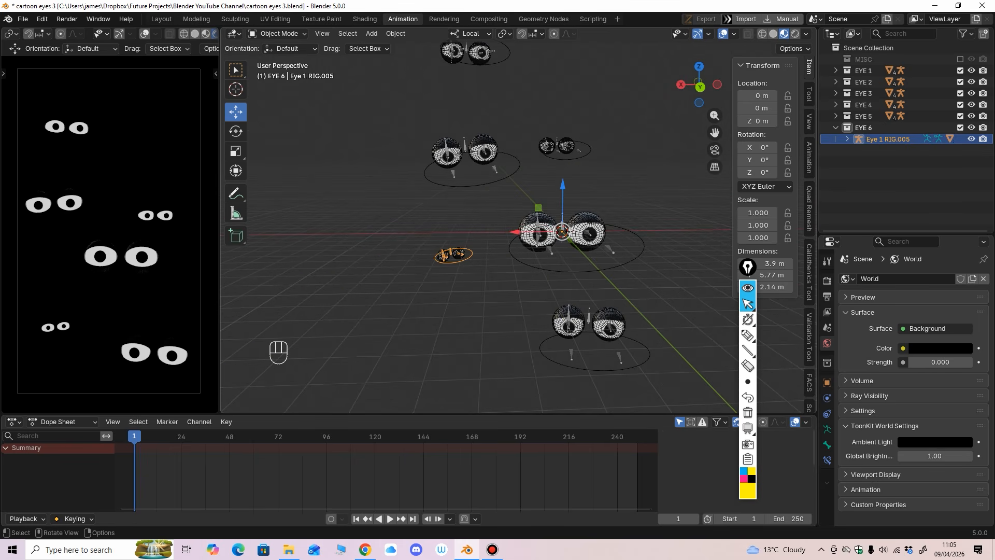
pyautogui.moveTo(726, 112); pyautogui.dragTo(692, 109)
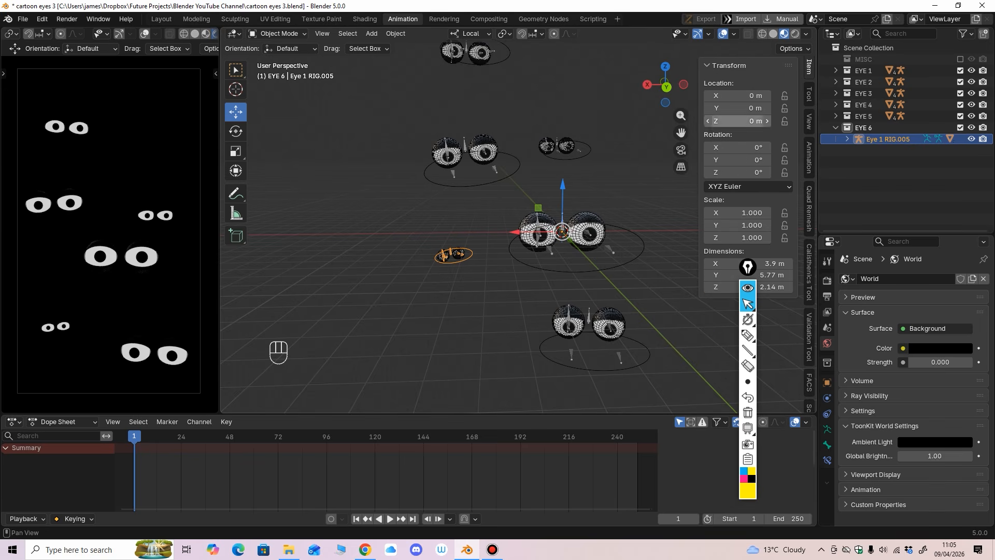
pyautogui.moveTo(550, 207); pyautogui.dragTo(638, 218, button='middle')
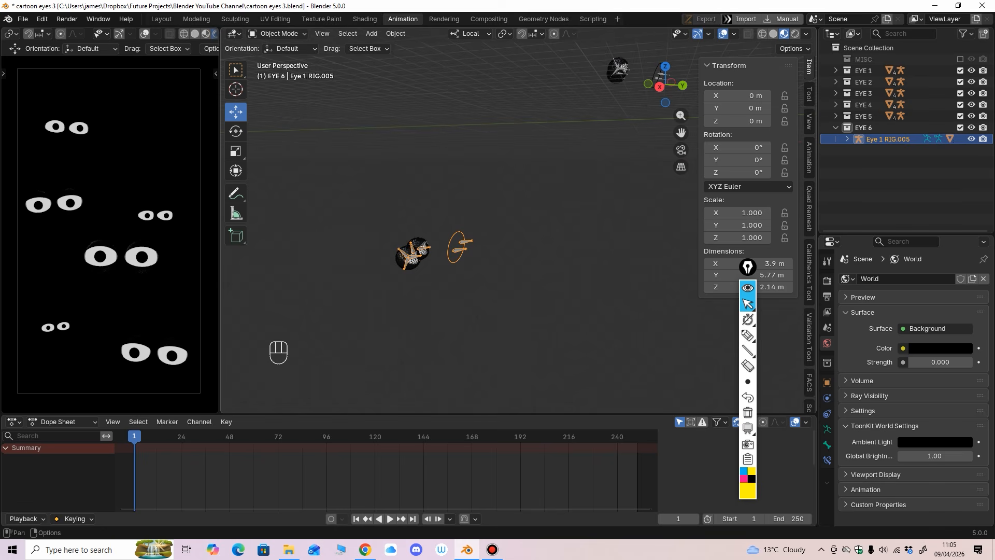
# Try a small move of the EYE 6 main bone in Pose Mode, undo it and return to Object Mode.
pyautogui.click(281, 34)
pyautogui.click(281, 69)
pyautogui.keyDown('shift'); pyautogui.moveTo(409, 248); pyautogui.dragTo(472, 224, button='middle'); pyautogui.keyUp('shift')
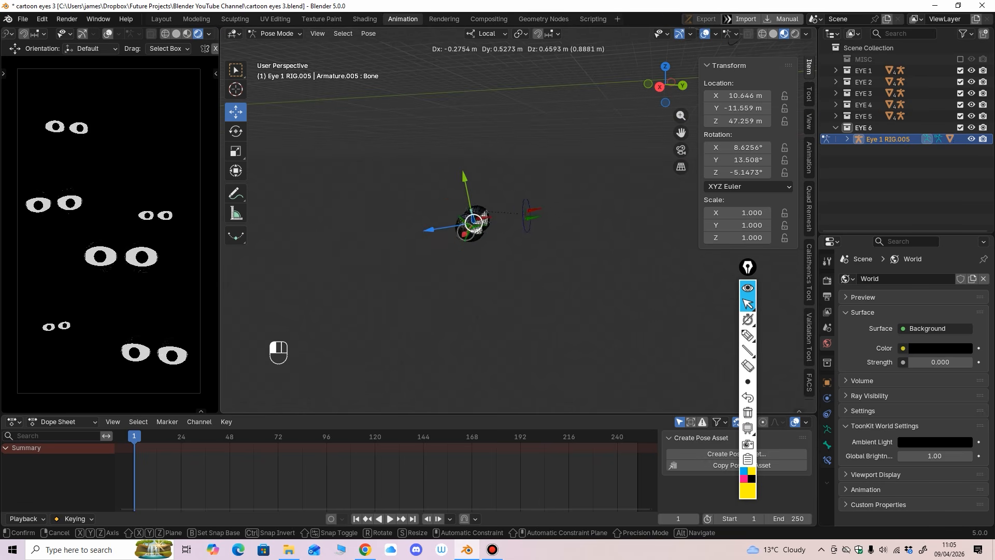
pyautogui.hotkey('ctrl', 'z')
pyautogui.click(280, 34)
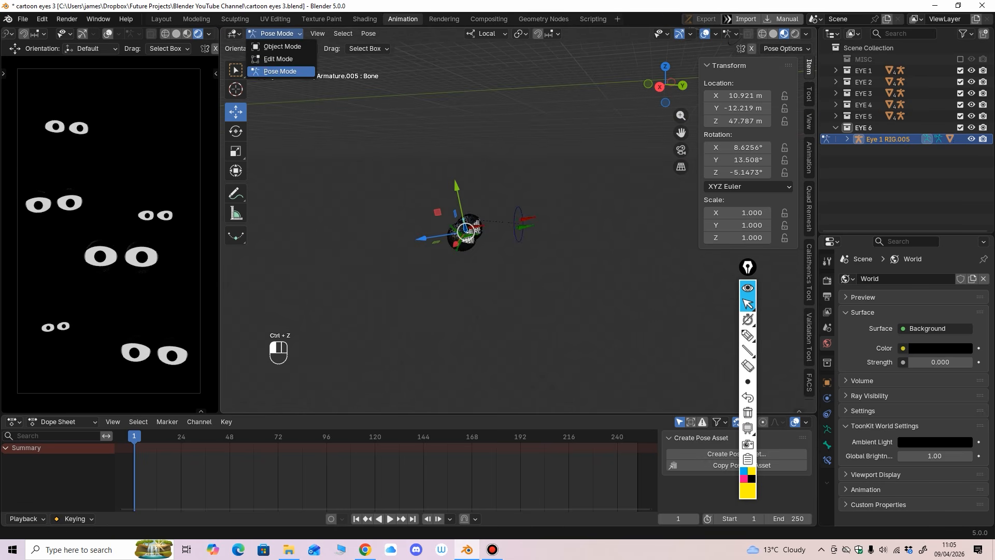
pyautogui.click(278, 44)
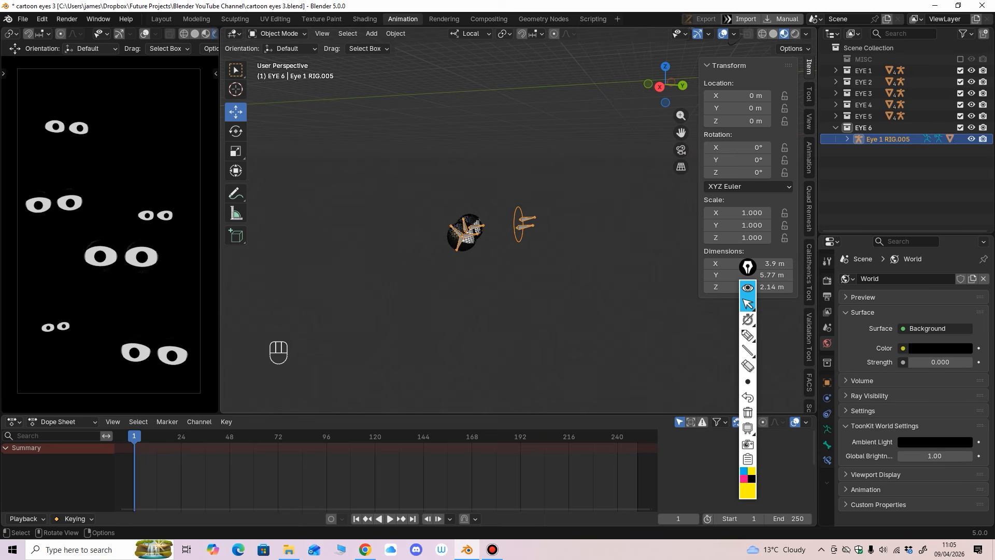
# Set the EYE 6 eyeball material's emission strength to 2.
pyautogui.moveTo(545, 233); pyautogui.dragTo(494, 221, button='middle')
pyautogui.scroll(3, 452, 236)
pyautogui.scroll(2, 498, 212)
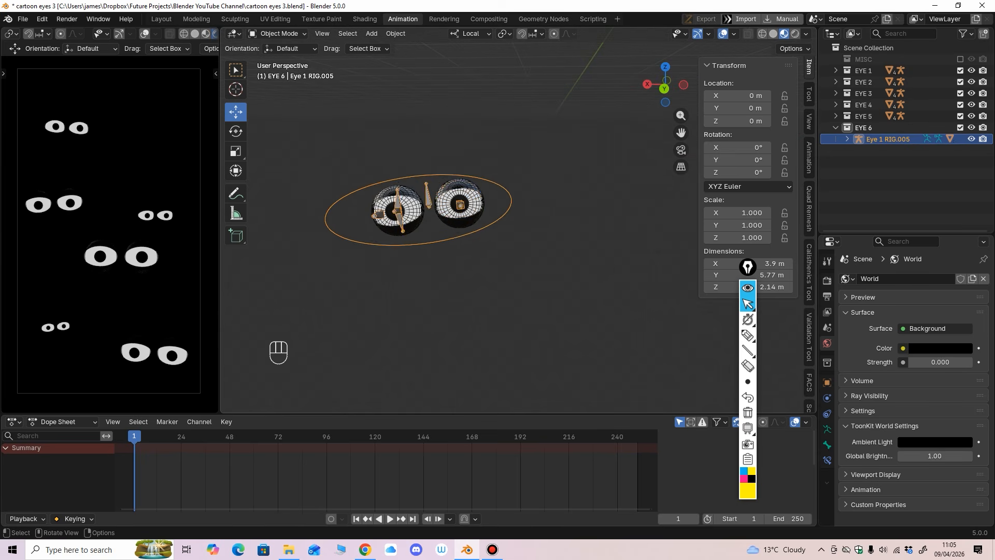
pyautogui.click(462, 205)
pyautogui.scroll(-1, 941, 457)
pyautogui.scroll(-6, 941, 436)
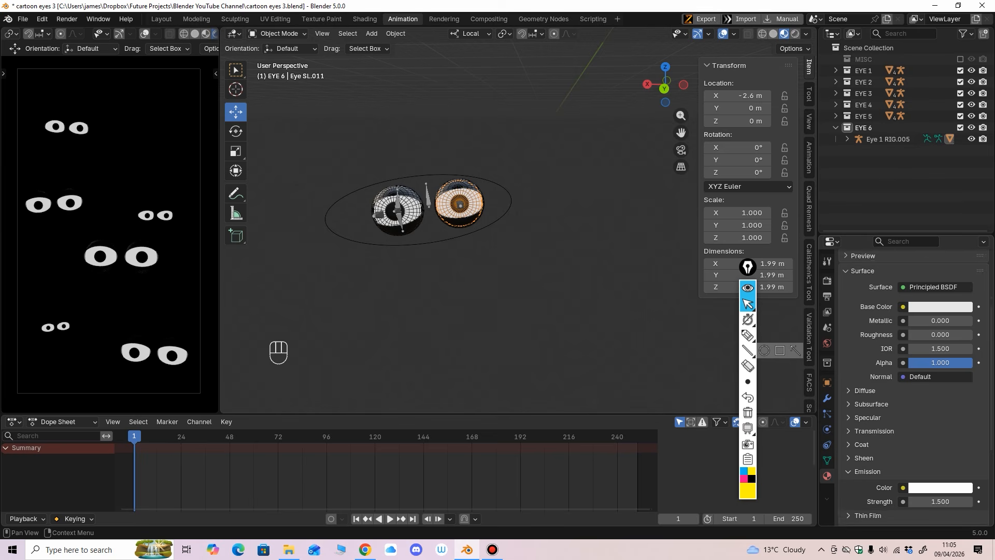
pyautogui.click(941, 434)
pyautogui.write('2')
pyautogui.press('Return')
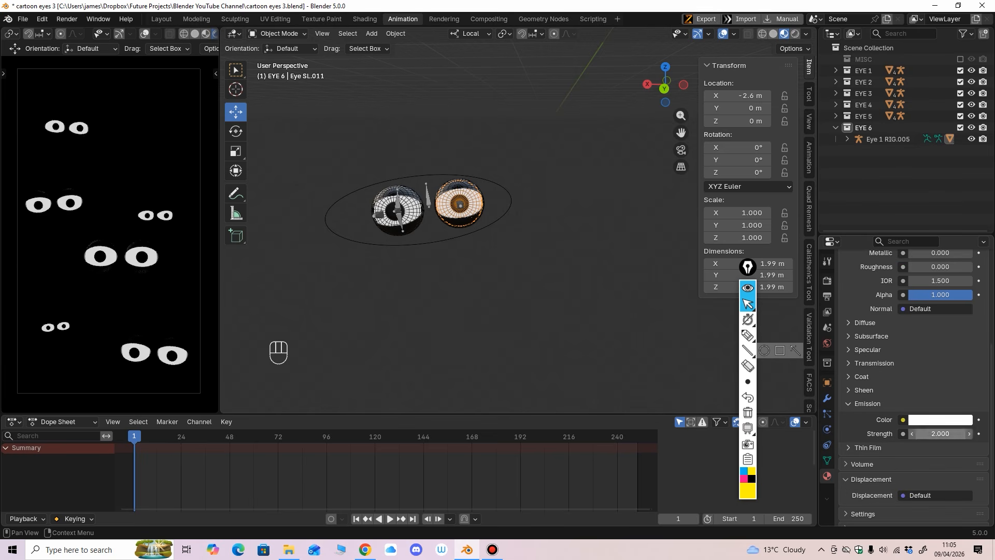
# Check the emission strength on the other EYE 6 eyeball and save the file.
pyautogui.click(410, 207)
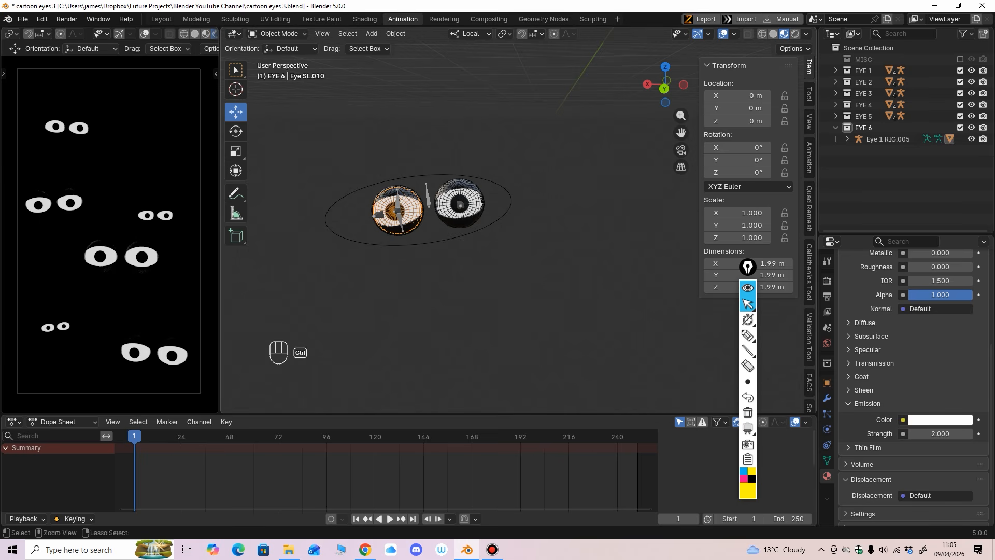
pyautogui.keyDown('ctrl'); pyautogui.moveTo(414, 212); pyautogui.dragTo(415, 259, button='middle'); pyautogui.keyUp('ctrl')
pyautogui.hotkey('ctrl', 's')
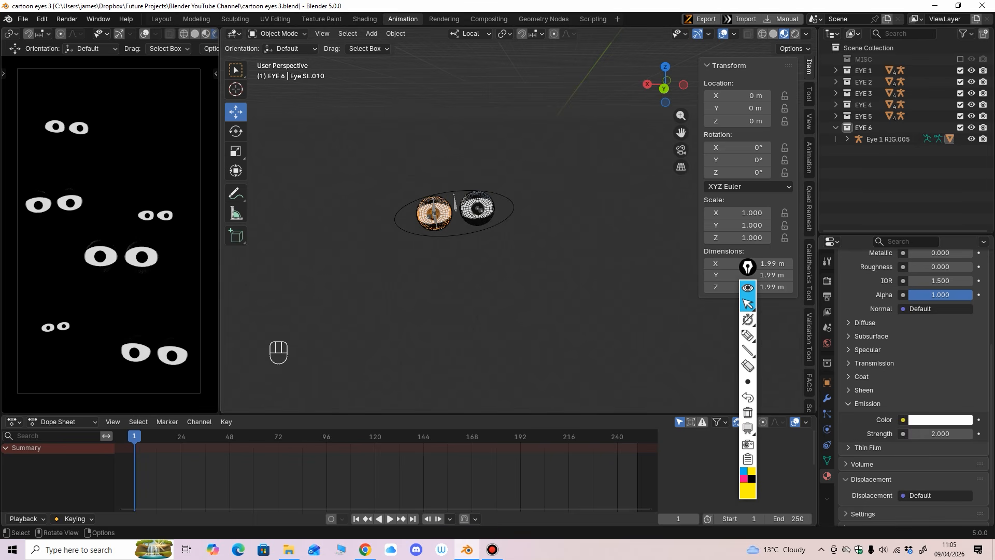
# In Pose Mode, rotate the EYE 4 rig's main bone to about X -9.6°, Y -12.4°, Z 2.1°.
pyautogui.click(165, 215)
pyautogui.scroll(-8, 518, 220)
pyautogui.keyDown('shift'); pyautogui.moveTo(544, 182); pyautogui.dragTo(537, 265, button='middle'); pyautogui.keyUp('shift')
pyautogui.scroll(6, 498, 244)
pyautogui.click(510, 283)
pyautogui.click(280, 33)
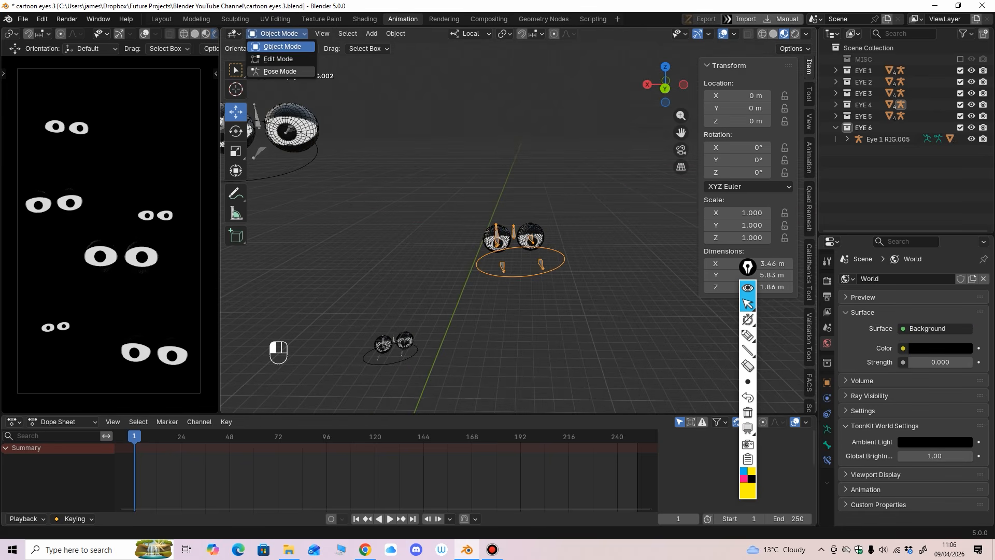
pyautogui.click(280, 71)
pyautogui.click(236, 131)
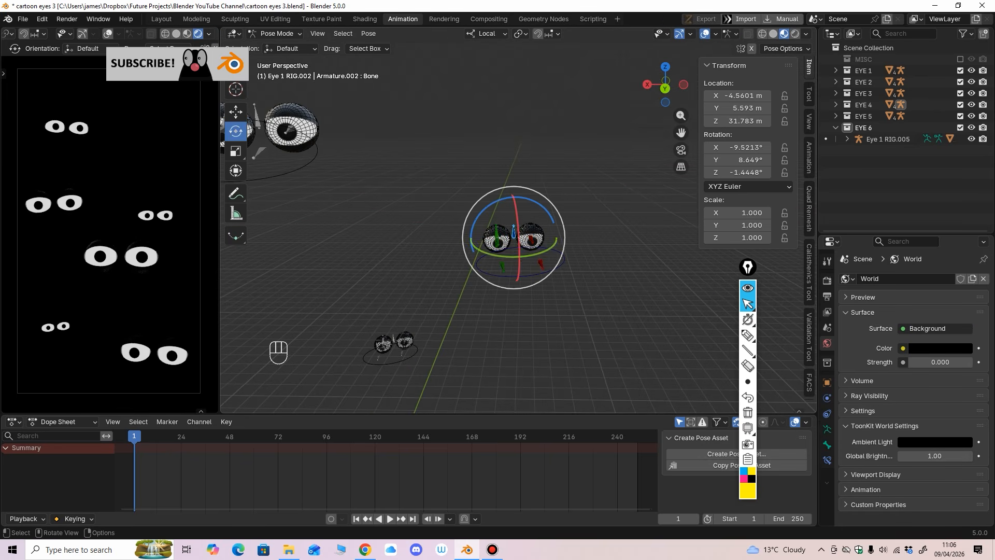
pyautogui.moveTo(534, 253)
pyautogui.mouseDown()
pyautogui.moveTo(524, 255)
pyautogui.moveTo(535, 251)
pyautogui.mouseUp()
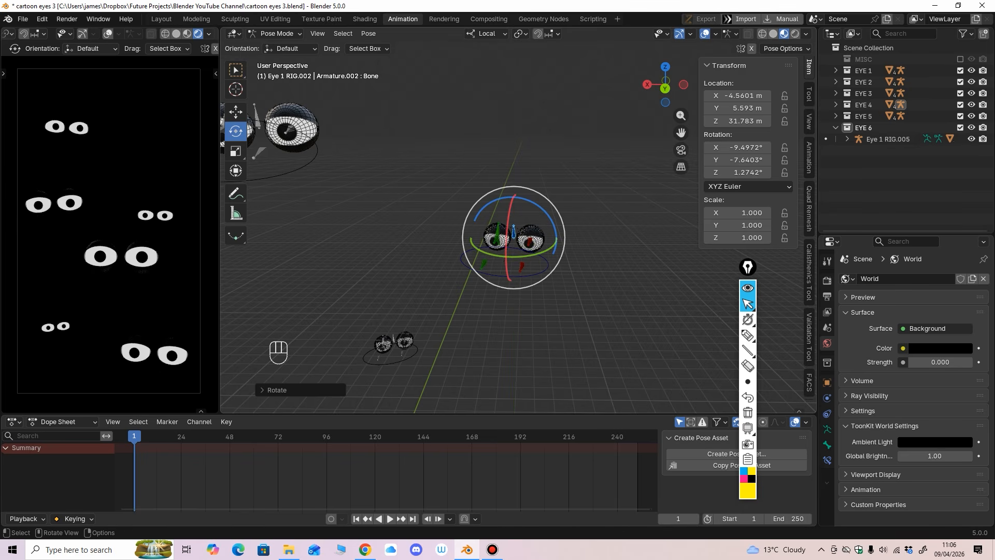
pyautogui.moveTo(534, 252); pyautogui.dragTo(524, 244)
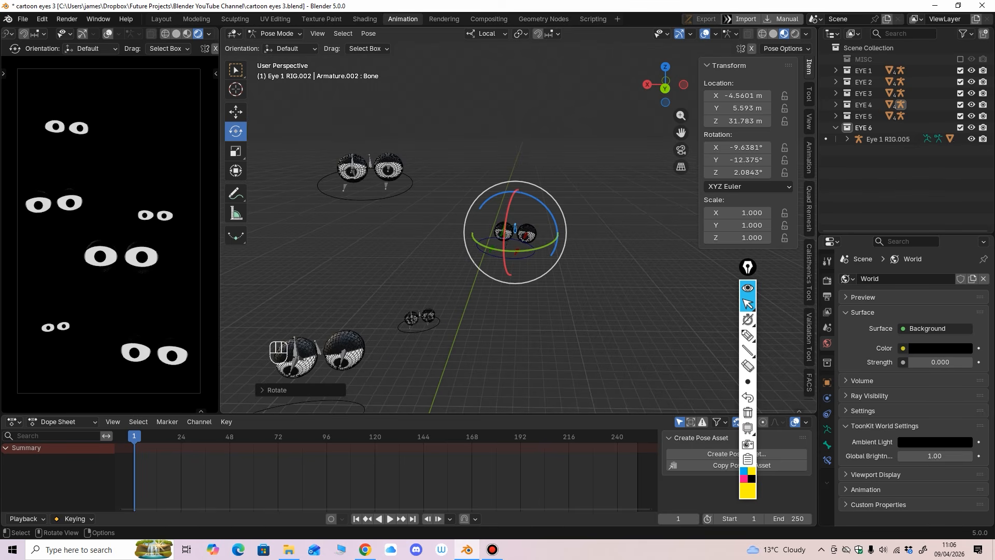
# Return to Object Mode and exclude the EYE 2 through EYE 6 collections, leaving only EYE 1 enabled.
pyautogui.click(280, 33)
pyautogui.click(275, 45)
pyautogui.moveTo(467, 233); pyautogui.dragTo(552, 245, button='middle')
pyautogui.click(836, 127)
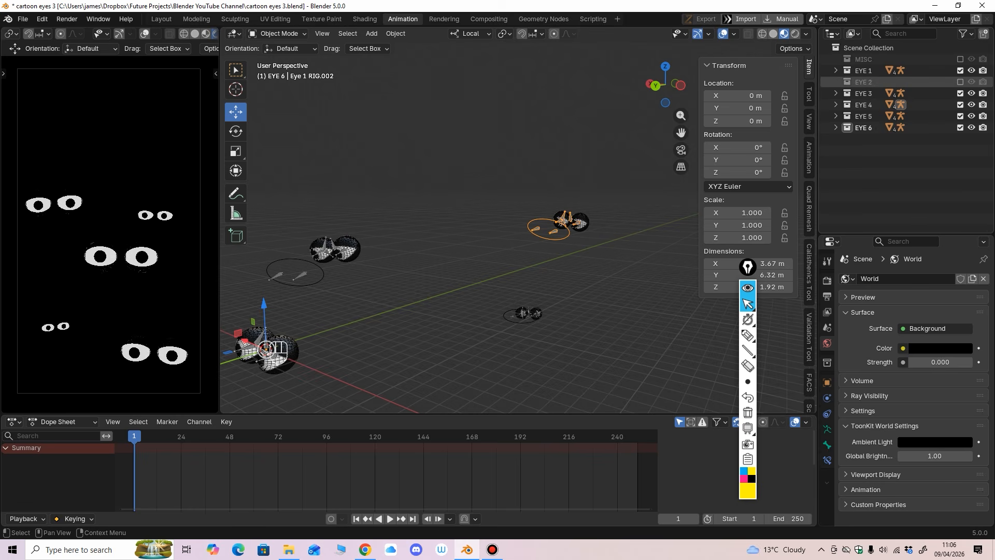
pyautogui.moveTo(960, 82); pyautogui.dragTo(960, 128)
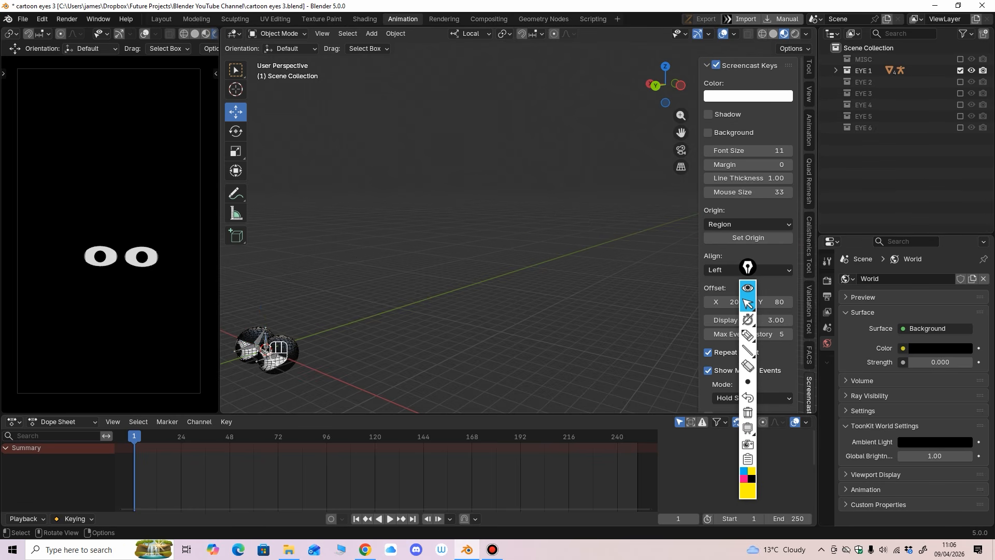
# Select the EYE 1 rig and frame it in the main viewport.
pyautogui.keyDown('shift'); pyautogui.moveTo(374, 280); pyautogui.dragTo(549, 157, button='middle'); pyautogui.keyUp('shift')
pyautogui.keyDown('ctrl'); pyautogui.moveTo(550, 157); pyautogui.dragTo(550, 101, button='middle'); pyautogui.keyUp('ctrl')
pyautogui.click(365, 284)
pyautogui.moveTo(365, 284); pyautogui.dragTo(401, 292, button='middle')
pyautogui.click(513, 363)
pyautogui.keyDown('shift'); pyautogui.moveTo(514, 363); pyautogui.dragTo(534, 304, button='middle'); pyautogui.keyUp('shift')
pyautogui.press('KP_Decimal')
pyautogui.moveTo(534, 304)
pyautogui.keyDown('ctrl'); pyautogui.mouseDown(button='middle')
pyautogui.moveTo(534, 283)
pyautogui.moveTo(531, 303)
pyautogui.moveTo(544, 314)
pyautogui.mouseUp(button='middle'); pyautogui.keyUp('ctrl')
pyautogui.click(544, 313)
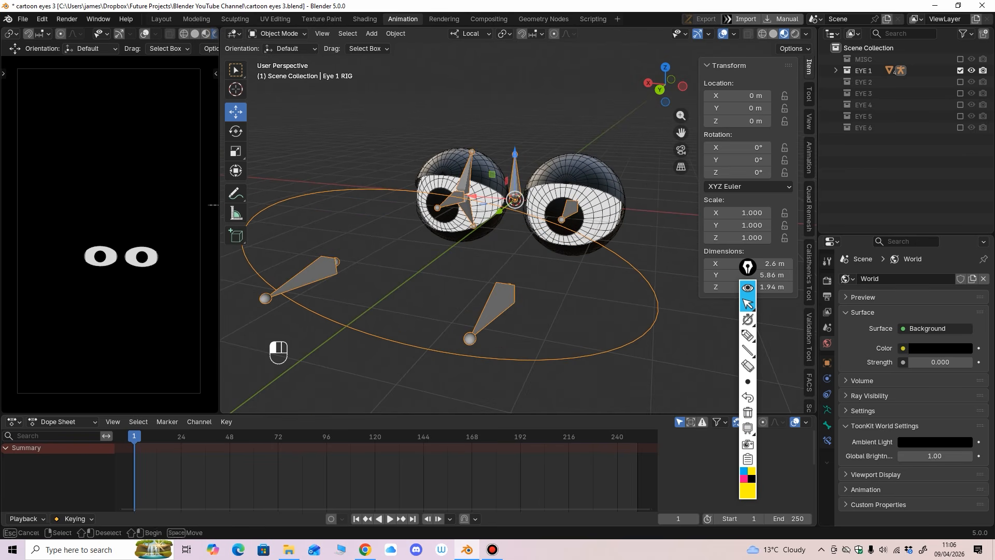
# Narrow the camera viewport slightly, compare its shading modes and leave it in Material Preview.
pyautogui.moveTo(220, 156); pyautogui.dragTo(208, 155)
pyautogui.moveTo(179, 34); pyautogui.dragTo(136, 33, button='middle')
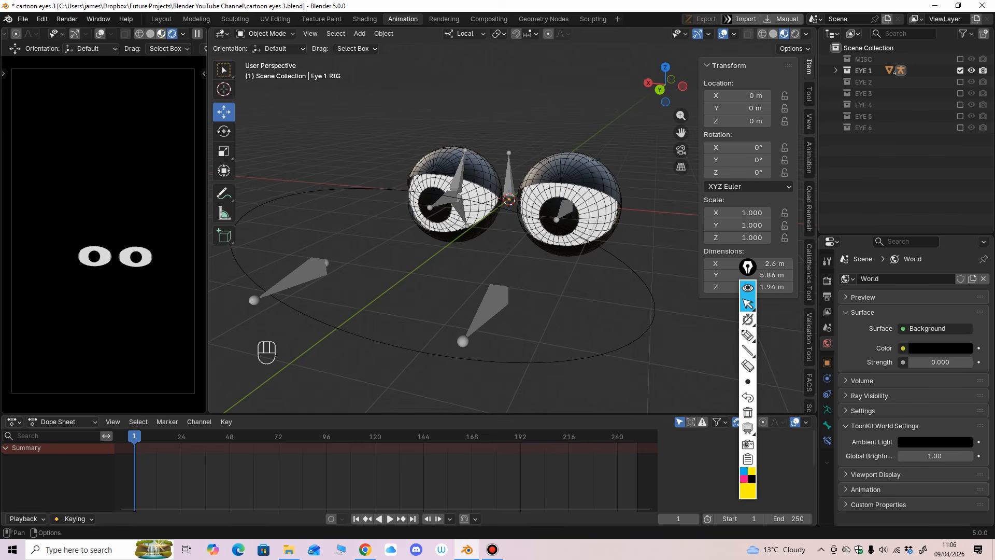
pyautogui.click(164, 34)
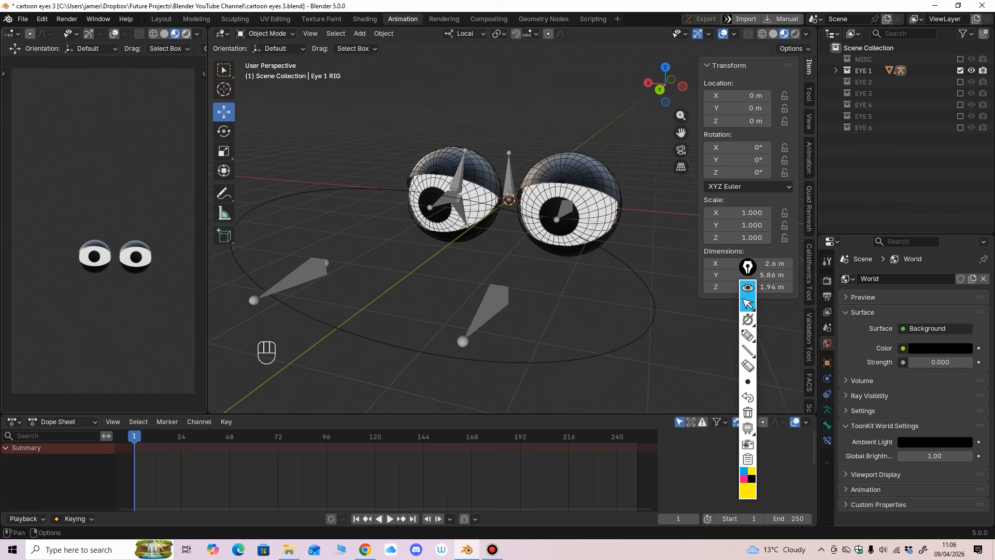
pyautogui.click(186, 34)
pyautogui.click(176, 33)
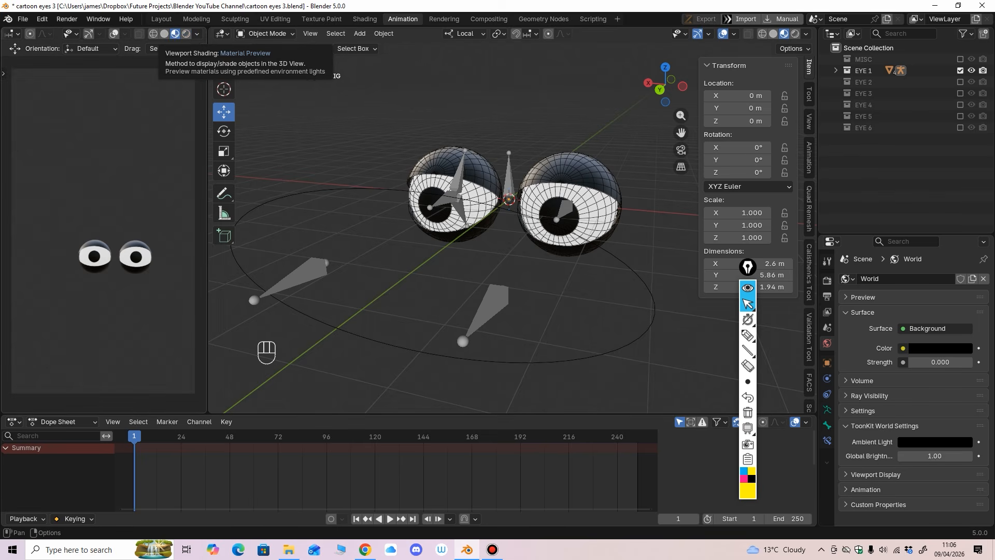
pyautogui.click(186, 34)
pyautogui.click(176, 33)
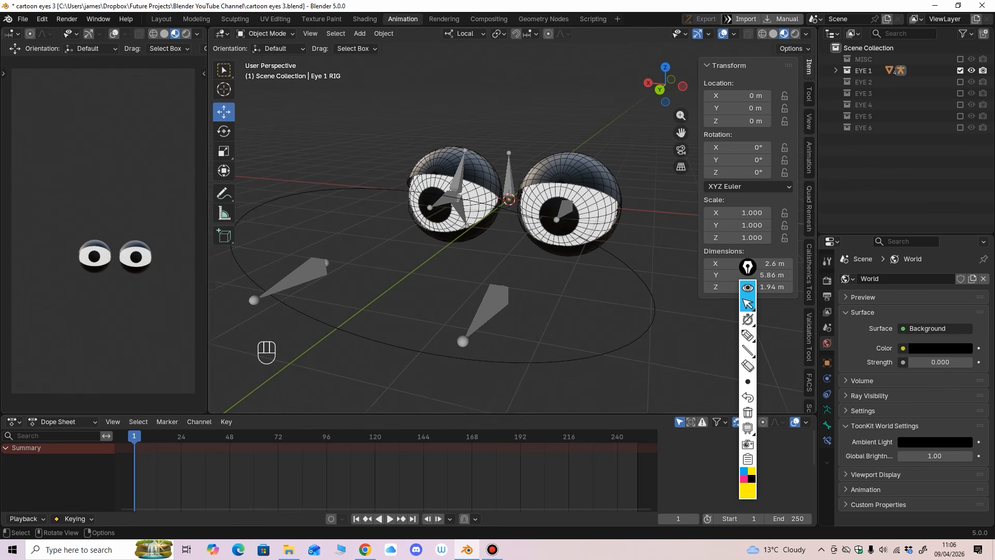
# Switch the main viewport to Solid shading and zoom out the Dope Sheet to show a wider frame range.
pyautogui.moveTo(512, 259); pyautogui.dragTo(412, 245, button='middle')
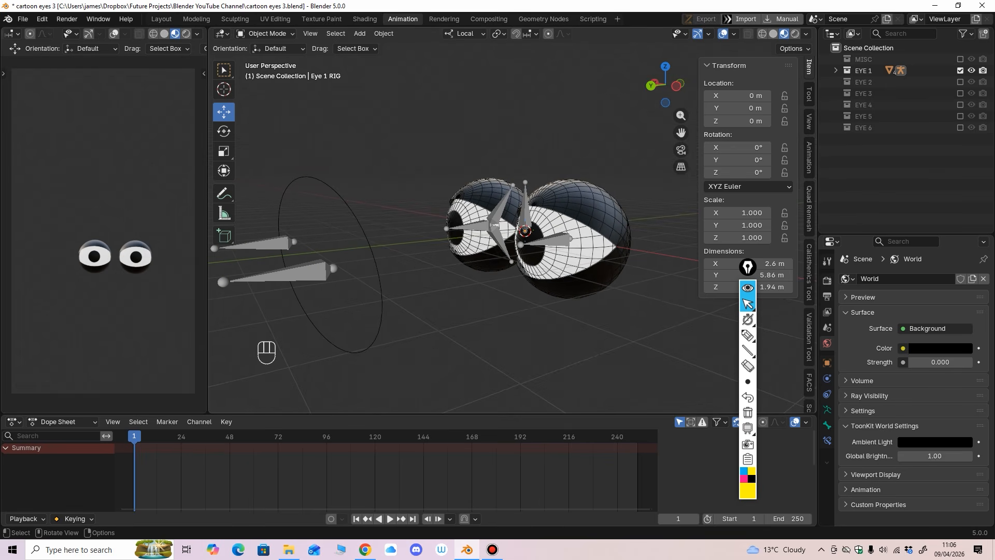
pyautogui.click(774, 34)
pyautogui.moveTo(518, 243)
pyautogui.mouseDown(button='middle')
pyautogui.moveTo(525, 248)
pyautogui.moveTo(524, 218)
pyautogui.moveTo(524, 280)
pyautogui.mouseUp(button='middle')
pyautogui.keyDown('ctrl'); pyautogui.moveTo(415, 474); pyautogui.dragTo(363, 474, button='middle'); pyautogui.keyUp('ctrl')
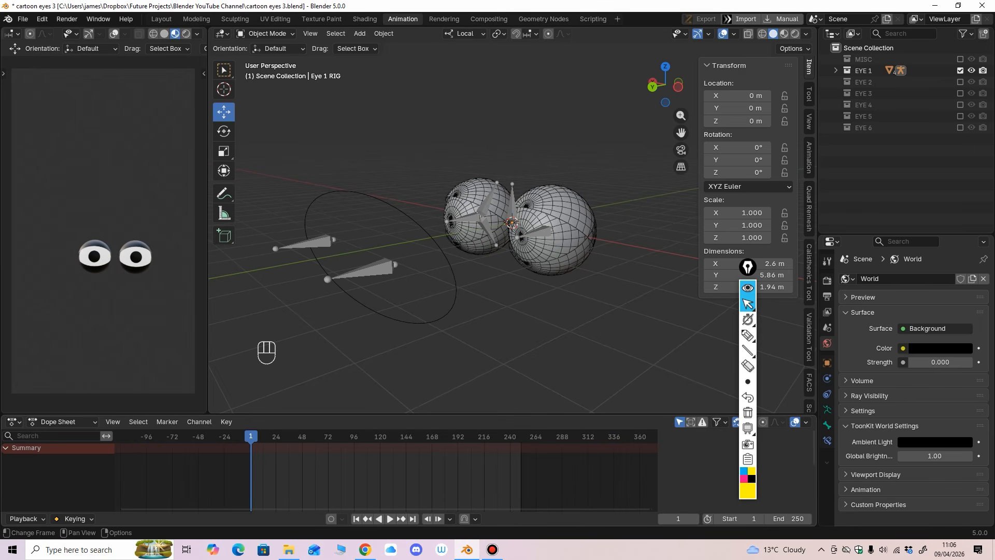
# Collapse the floating annotation toolbar, move it clear of the transform values, and change the Dope Sheet editor to a Timeline.
pyautogui.click(748, 287)
pyautogui.moveTo(748, 267); pyautogui.dragTo(772, 316)
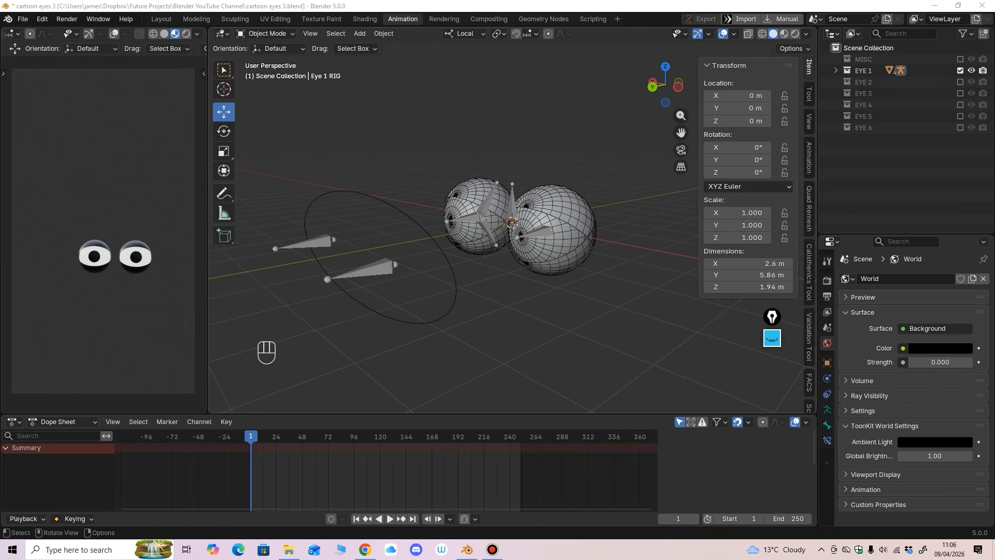
pyautogui.click(14, 421)
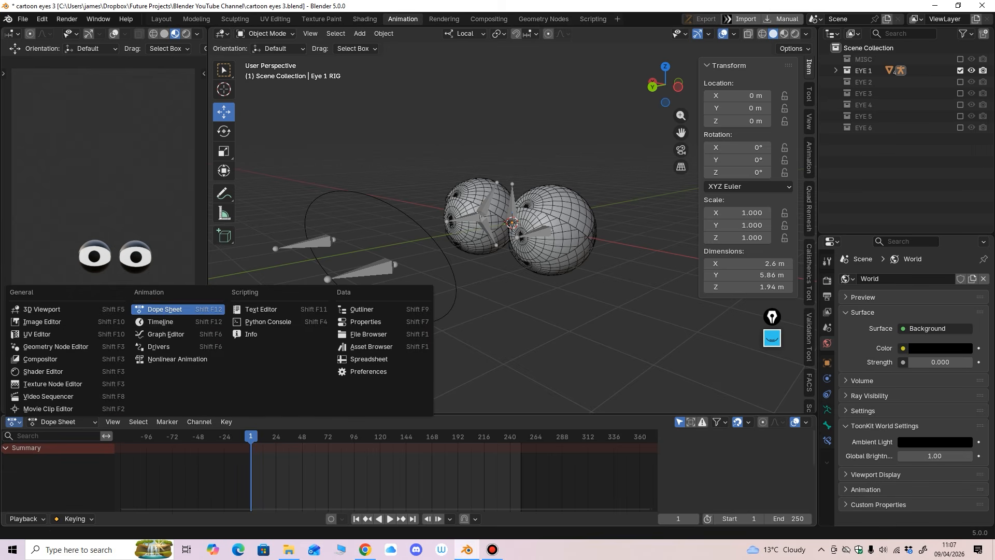
pyautogui.click(160, 321)
# Set the scene's end frame to 400 and fit the full frame range in the Timeline.
pyautogui.click(757, 422)
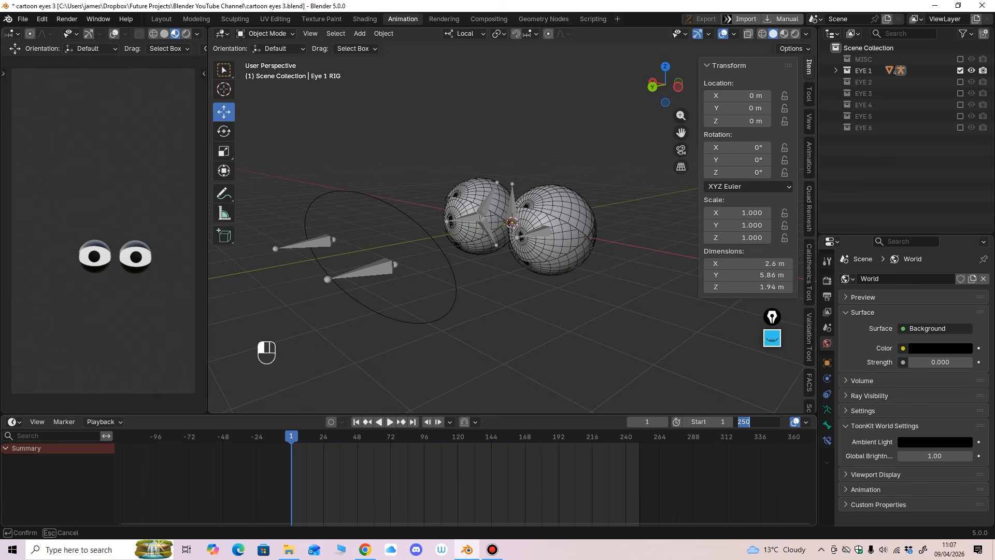
pyautogui.write('400')
pyautogui.press('Return')
pyautogui.scroll(-3, 207, 482)
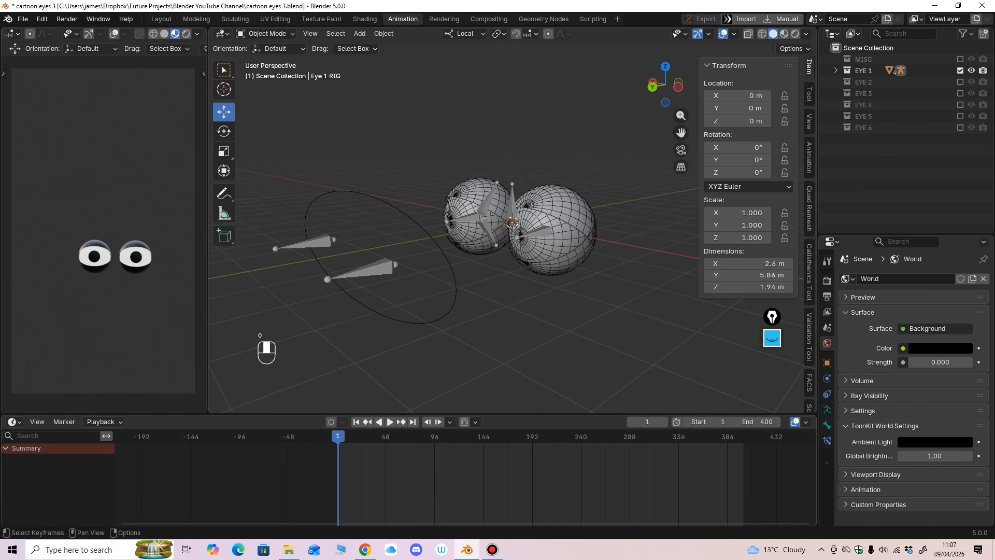
pyautogui.scroll(-1, 469, 482)
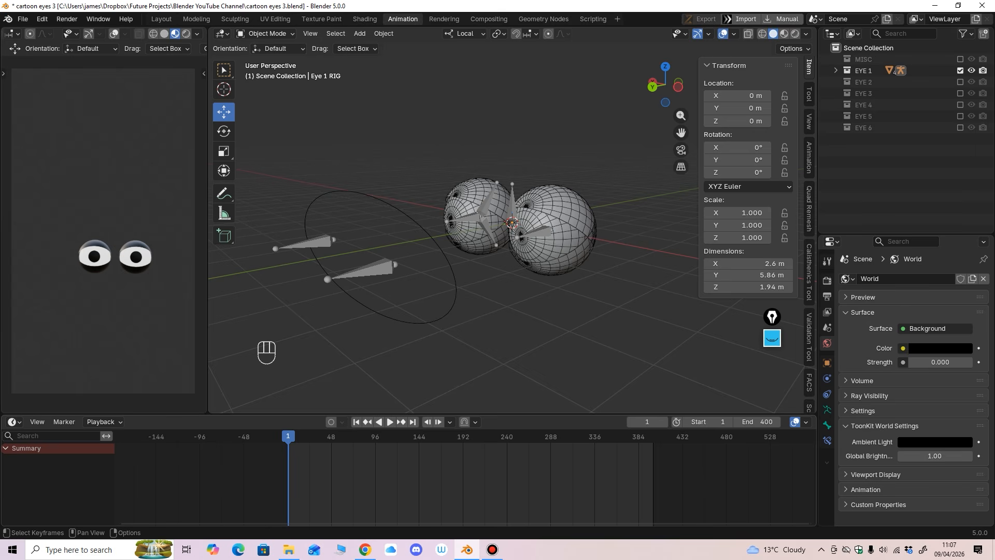
pyautogui.keyDown('ctrl'); pyautogui.moveTo(467, 483); pyautogui.dragTo(484, 482, button='middle'); pyautogui.keyUp('ctrl')
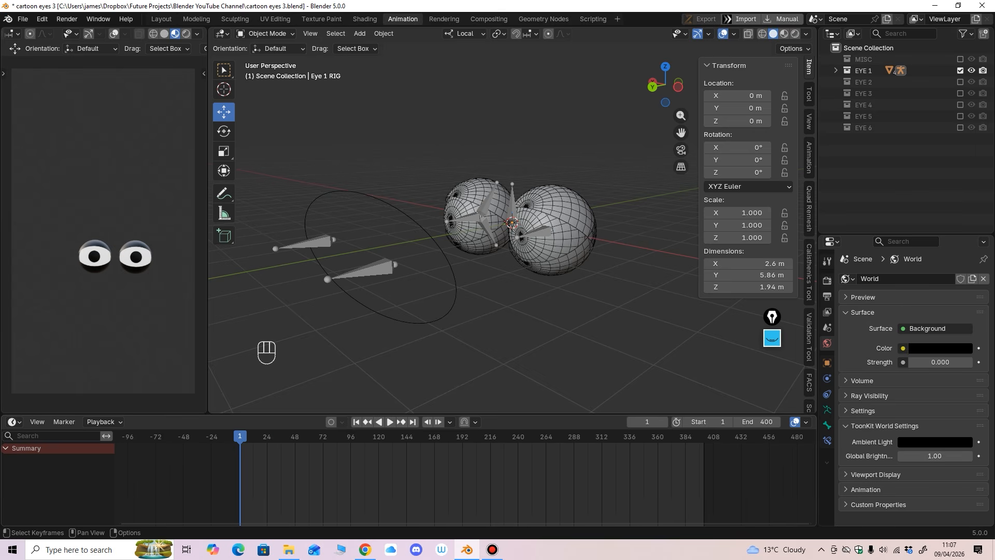
# Put the Eye 1 rig into Pose Mode and insert keyframes for all its bones at frame 1.
pyautogui.click(369, 270)
pyautogui.moveTo(369, 270); pyautogui.dragTo(342, 270, button='middle')
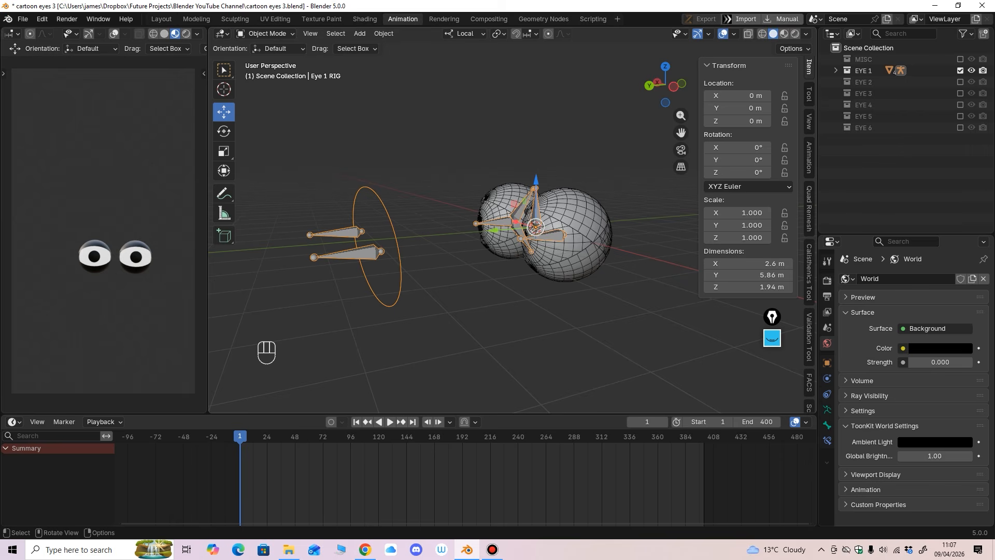
pyautogui.click(267, 34)
pyautogui.click(268, 71)
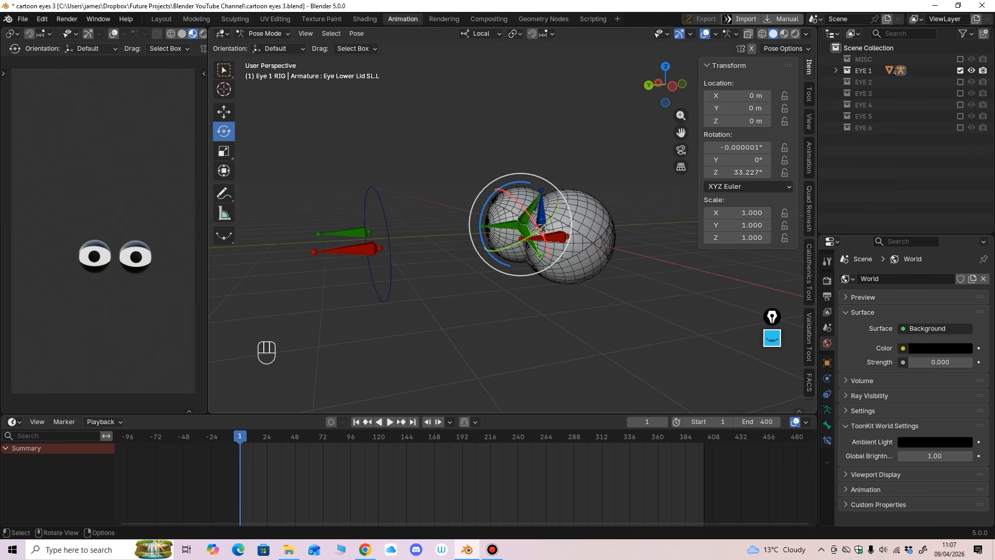
pyautogui.press('a')
pyautogui.press('i')
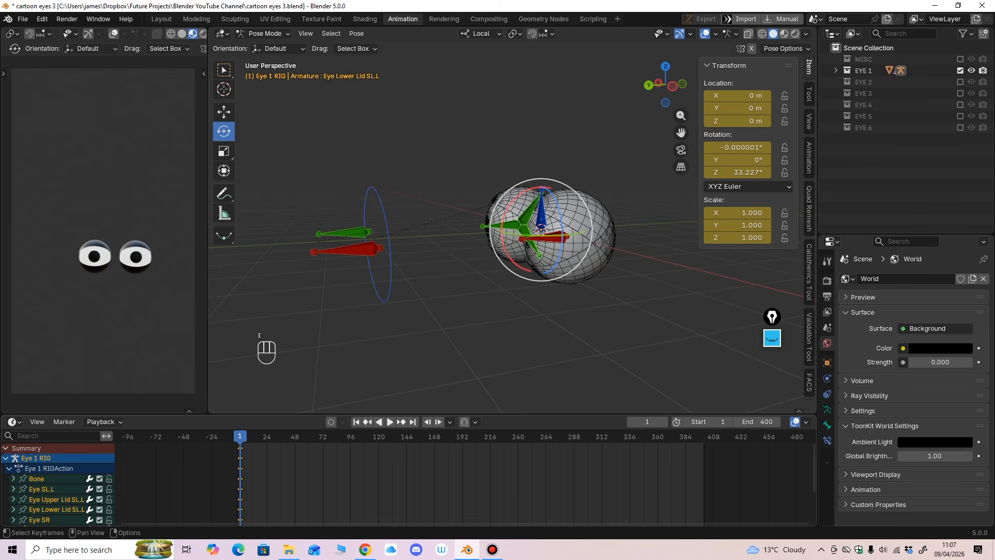
# Copy the rig's frame 1 keyframes and paste them at frame 30 to hold the pose.
pyautogui.moveTo(363, 483); pyautogui.dragTo(397, 482, button='middle')
pyautogui.scroll(1, 446, 311)
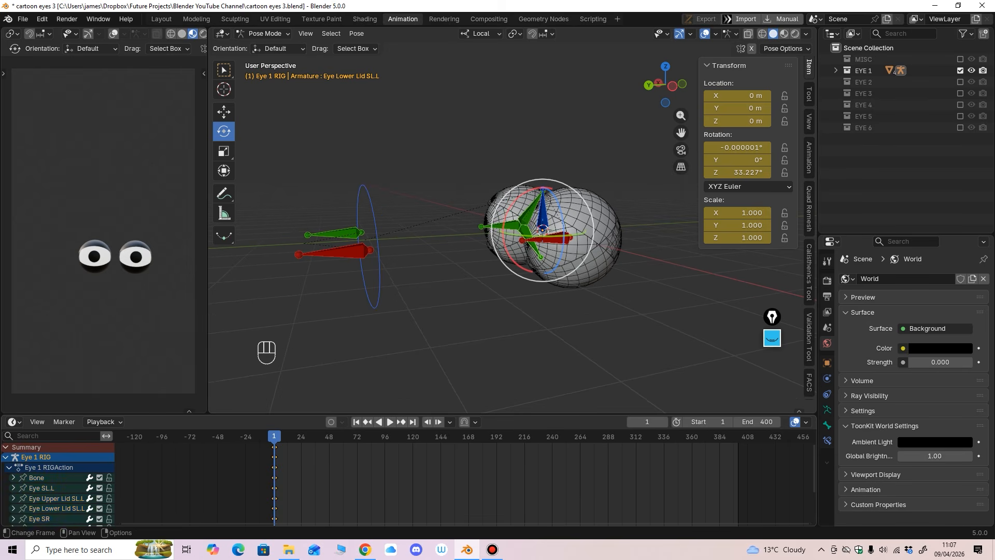
pyautogui.hotkey('ctrl', 'c')
pyautogui.moveTo(274, 436); pyautogui.dragTo(311, 436)
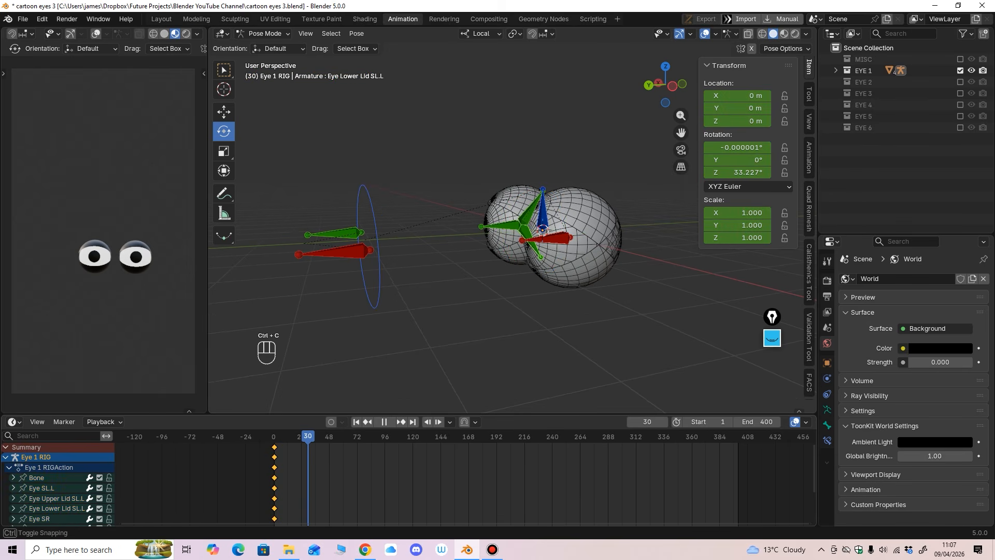
pyautogui.press('Escape')
pyautogui.hotkey('ctrl', 'v')
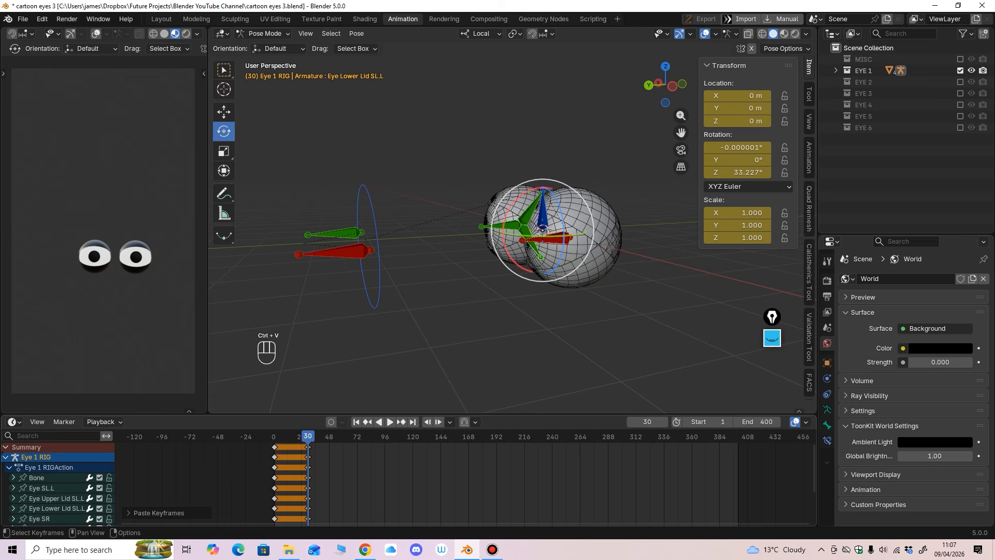
# Copy the rig's frame 30 keyframes and paste them at frame 34 to bracket the blink.
pyautogui.moveTo(497, 300)
pyautogui.mouseDown(button='middle')
pyautogui.moveTo(549, 306)
pyautogui.moveTo(495, 306)
pyautogui.mouseUp(button='middle')
pyautogui.scroll(2, 529, 309)
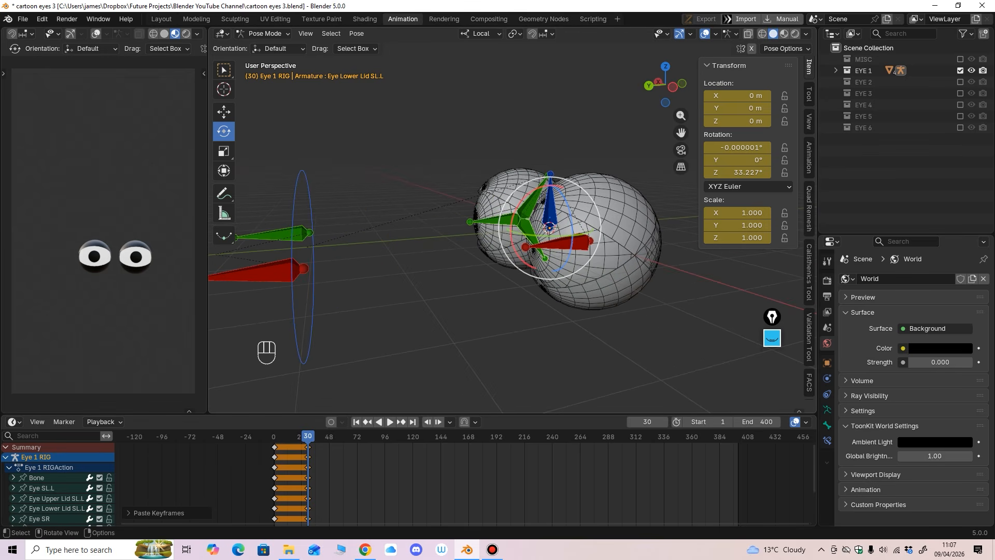
pyautogui.scroll(4, 302, 482)
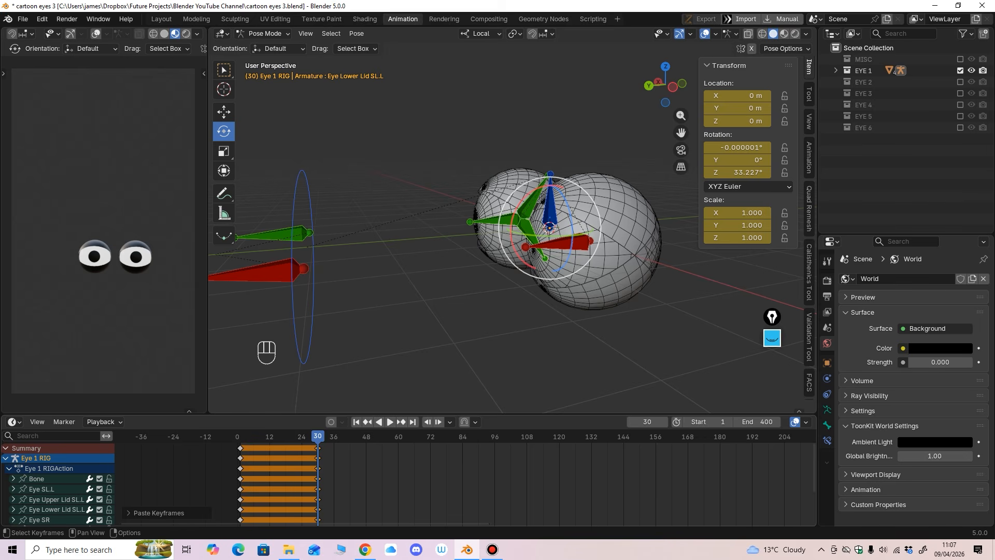
pyautogui.press('space')
pyautogui.press('space')
pyautogui.scroll(4, 317, 482)
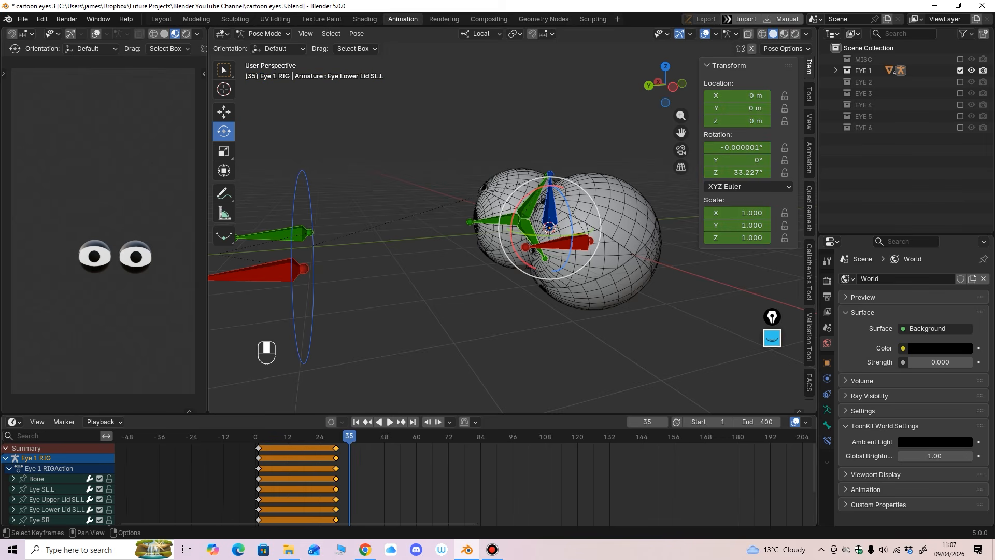
pyautogui.press('Down')
pyautogui.press('space')
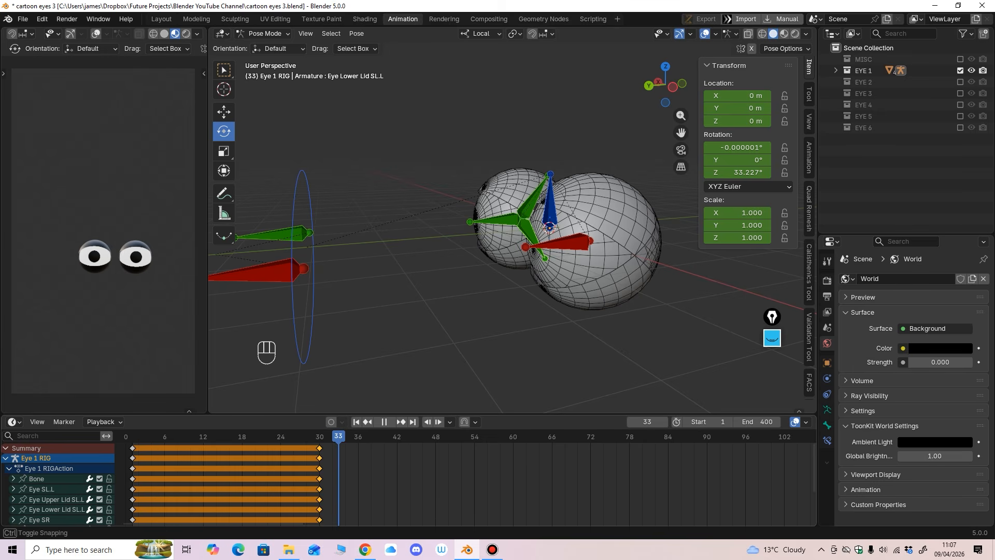
pyautogui.hotkey('ctrl', 'c')
pyautogui.hotkey('ctrl', 'v')
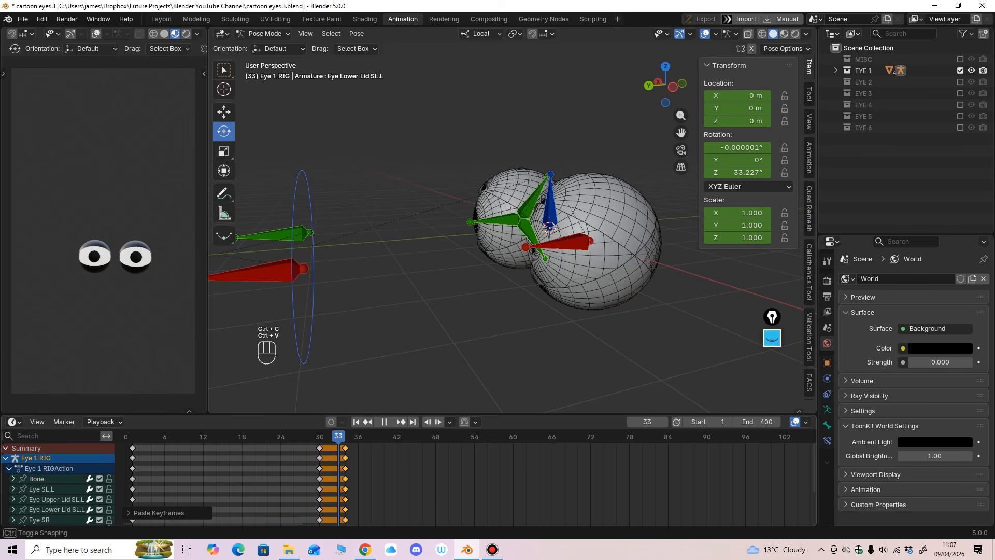
# At frame 32, select the Eye Upper Lid SL.L bone and set its X rotation to 0° to lower the upper lids.
pyautogui.moveTo(339, 436)
pyautogui.mouseDown()
pyautogui.moveTo(320, 436)
pyautogui.moveTo(346, 436)
pyautogui.moveTo(320, 436)
pyautogui.moveTo(332, 436)
pyautogui.mouseUp()
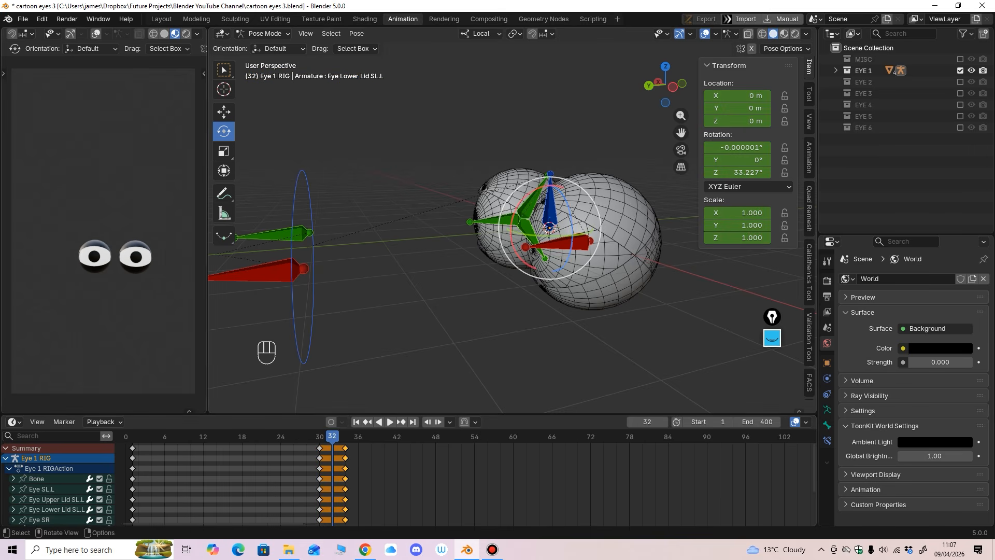
pyautogui.moveTo(414, 301); pyautogui.dragTo(417, 295, button='middle')
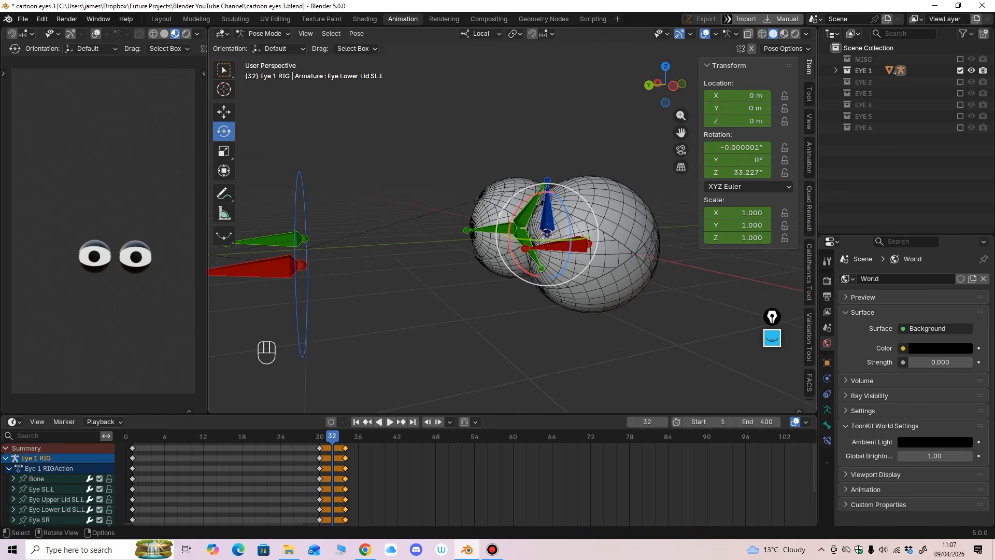
pyautogui.click(467, 156)
pyautogui.click(530, 207)
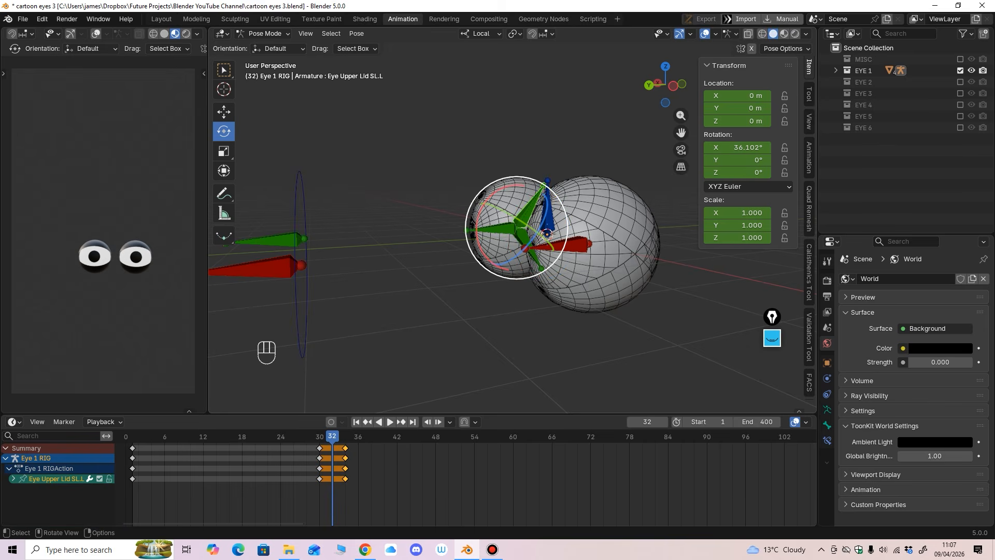
pyautogui.moveTo(476, 228); pyautogui.dragTo(477, 214)
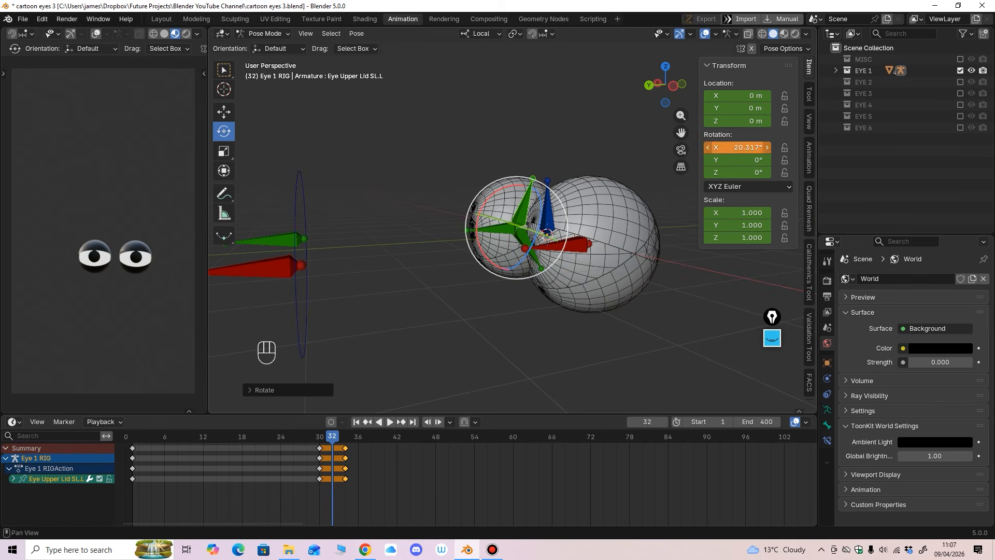
pyautogui.click(739, 148)
pyautogui.write('0')
pyautogui.press('Return')
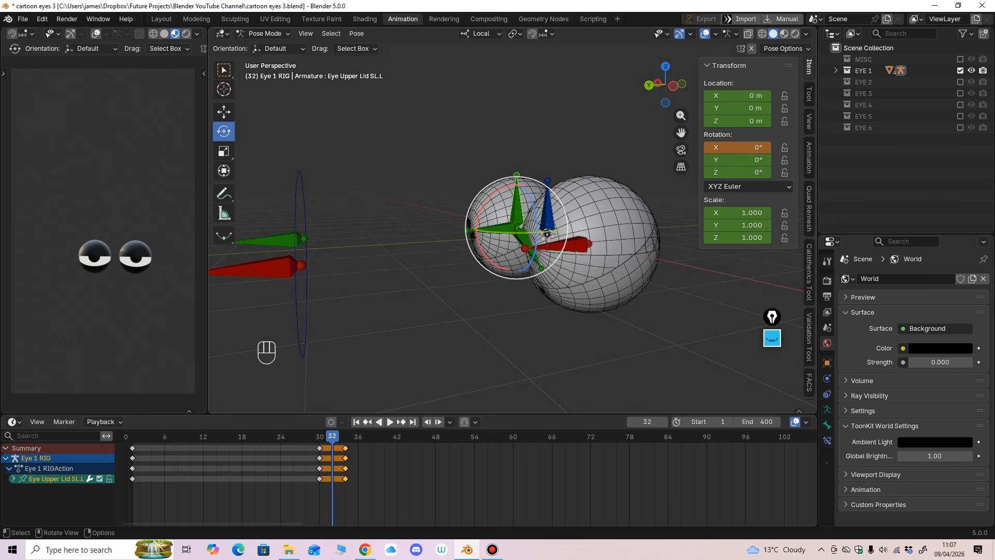
# Set the Z rotation of the Eye Lower Lid SL.L bone to 0° at frame 32.
pyautogui.click(537, 260)
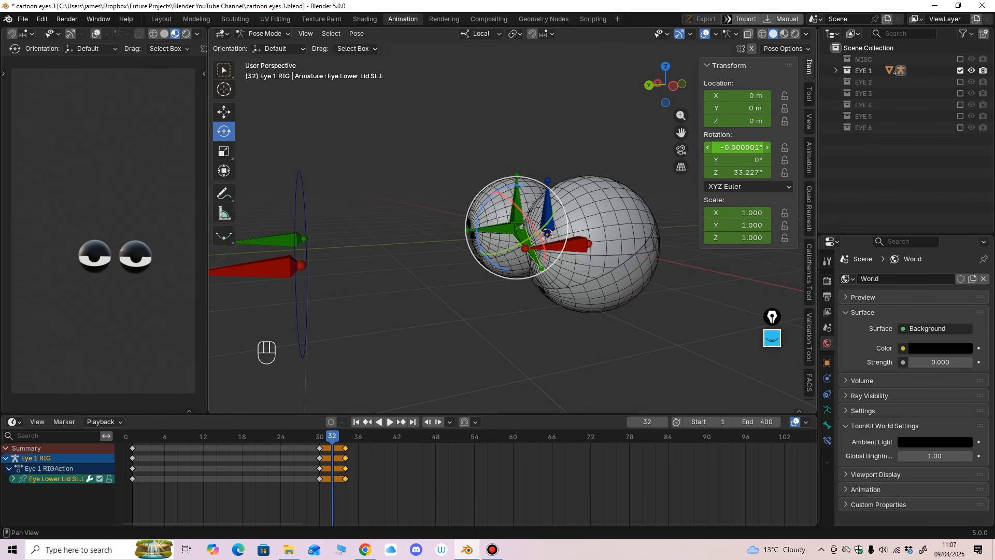
pyautogui.click(739, 172)
pyautogui.write('0')
pyautogui.press('Return')
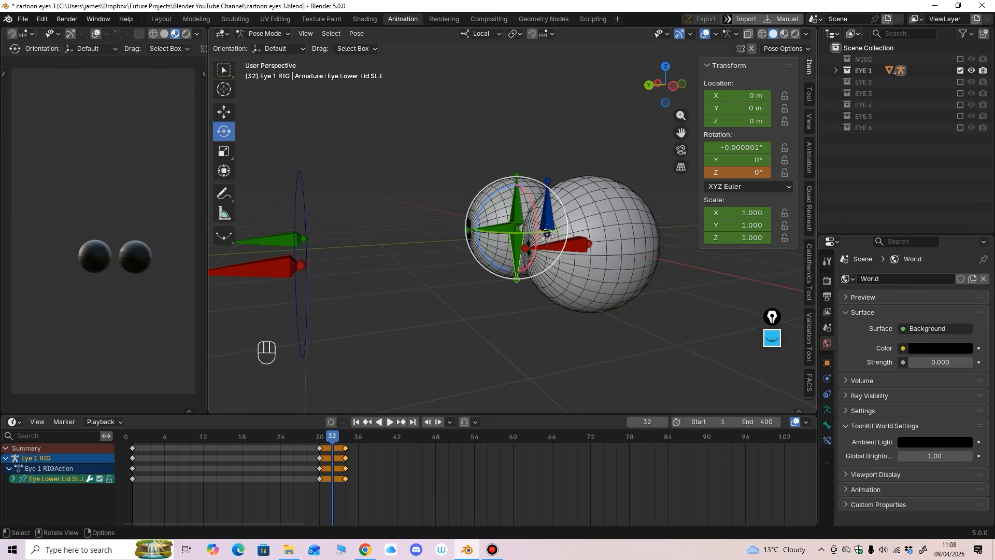
# Enable auto keying, keyframe the lower eyelid bone at frame 32, and scrub around that frame to check the pose.
pyautogui.moveTo(611, 270); pyautogui.dragTo(674, 254, button='middle')
pyautogui.moveTo(466, 311); pyautogui.dragTo(404, 317, button='middle')
pyautogui.click(331, 422)
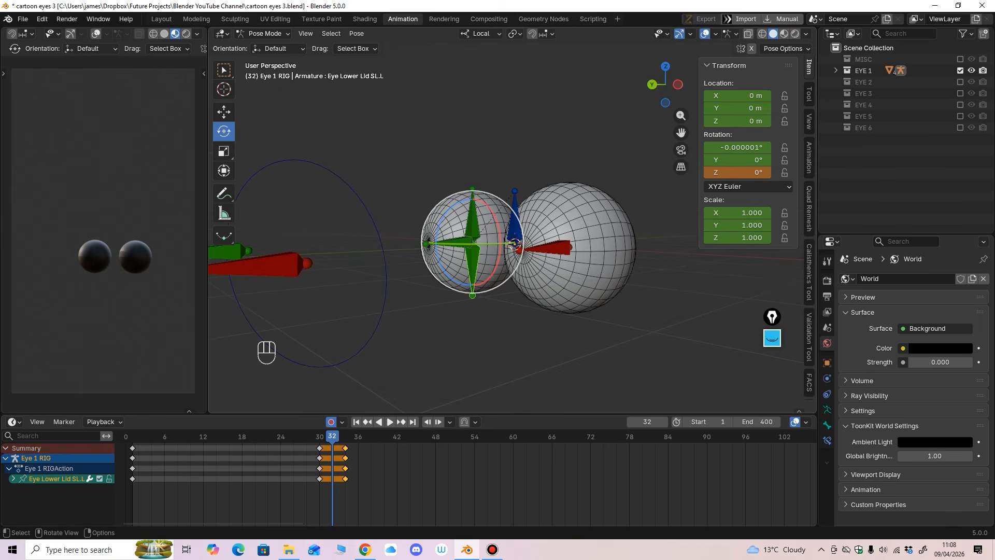
pyautogui.press('i')
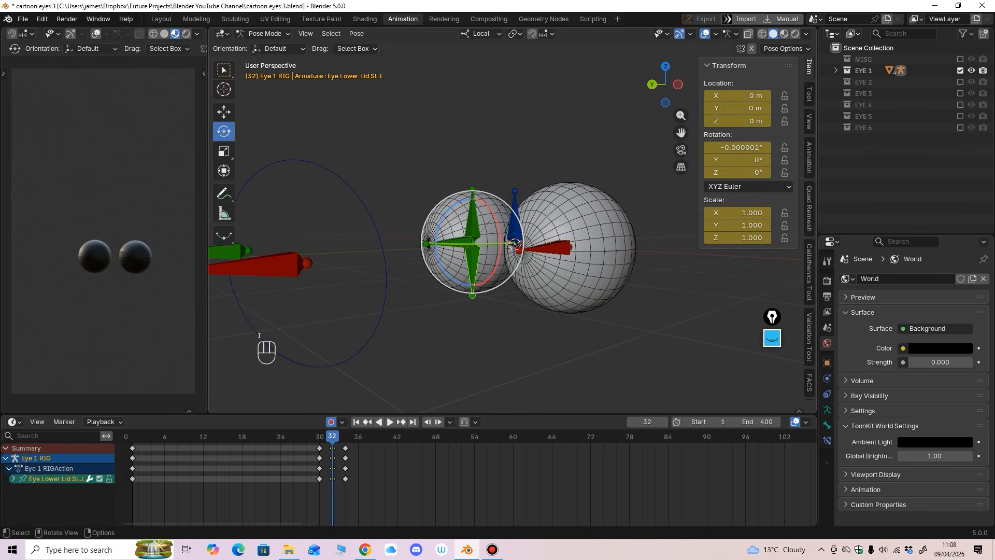
pyautogui.press('space')
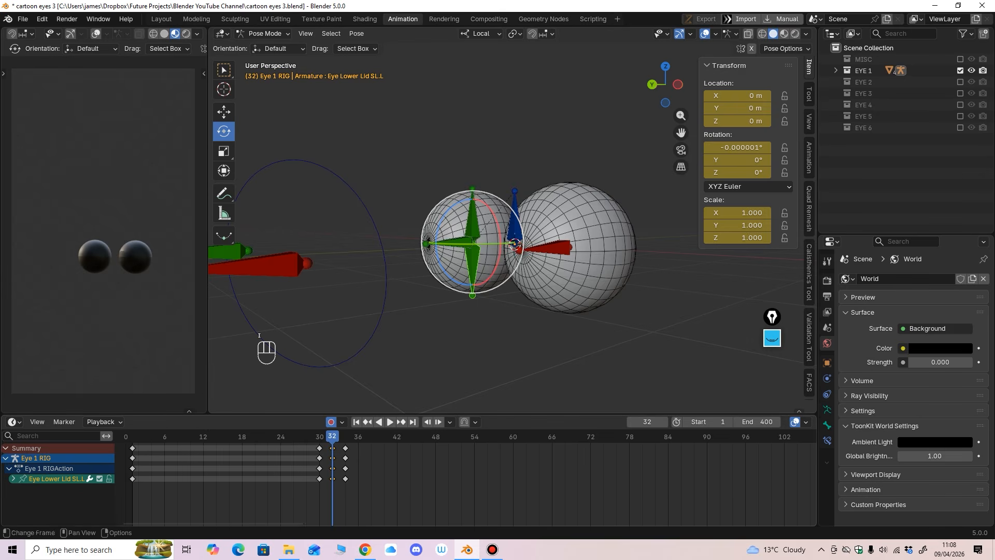
pyautogui.moveTo(339, 437); pyautogui.dragTo(332, 437)
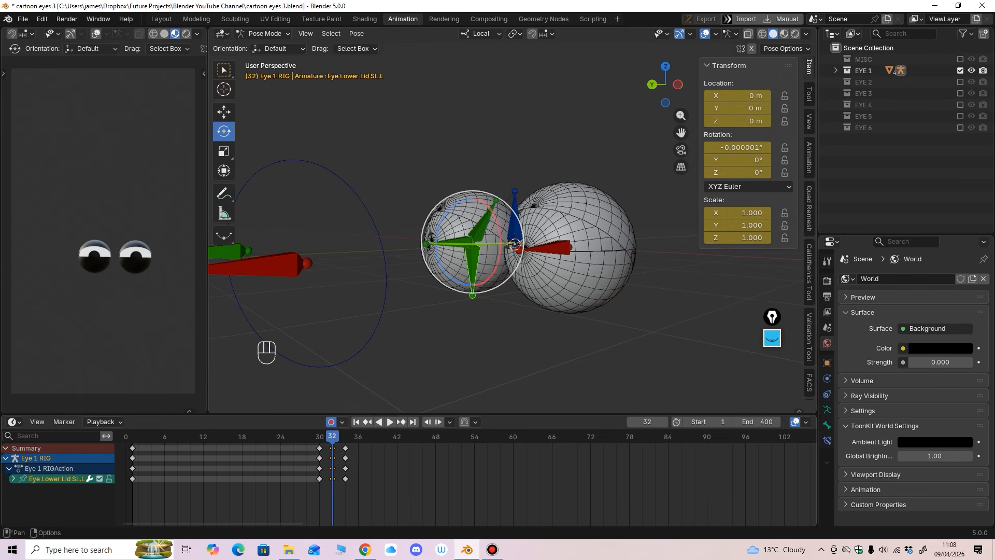
# Insert keyframes on all channels of the rig's bones at frame 32.
pyautogui.click(486, 220)
pyautogui.moveTo(487, 219); pyautogui.dragTo(473, 211, button='middle')
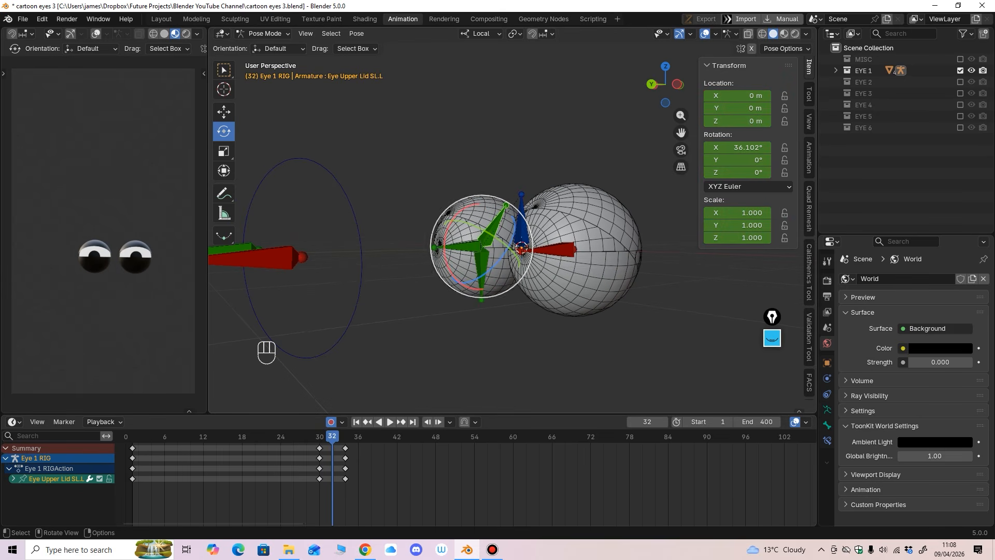
pyautogui.press('a')
pyautogui.press('i')
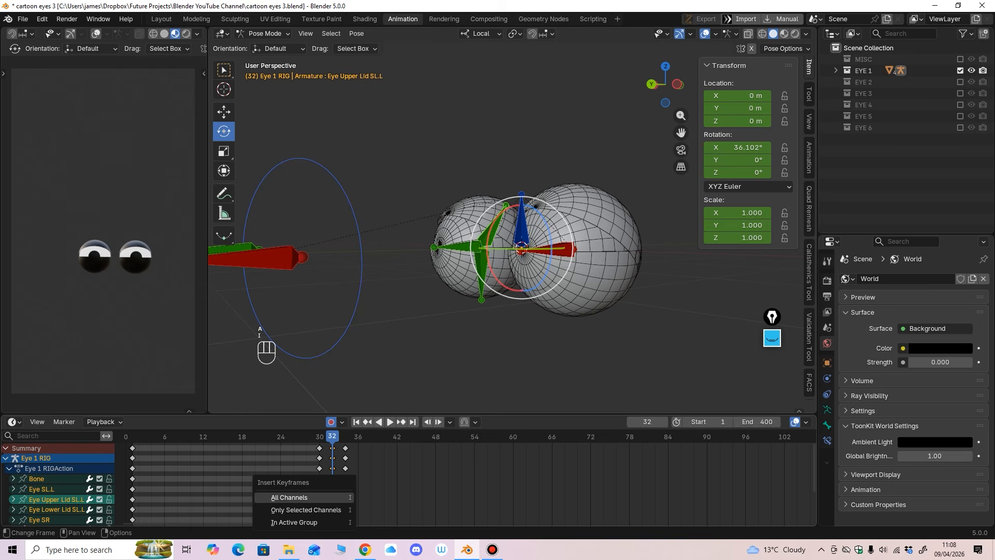
pyautogui.click(275, 492)
# Set the X rotation of the Eye Upper Lid SL.L bone to 0° at frame 32.
pyautogui.click(496, 223)
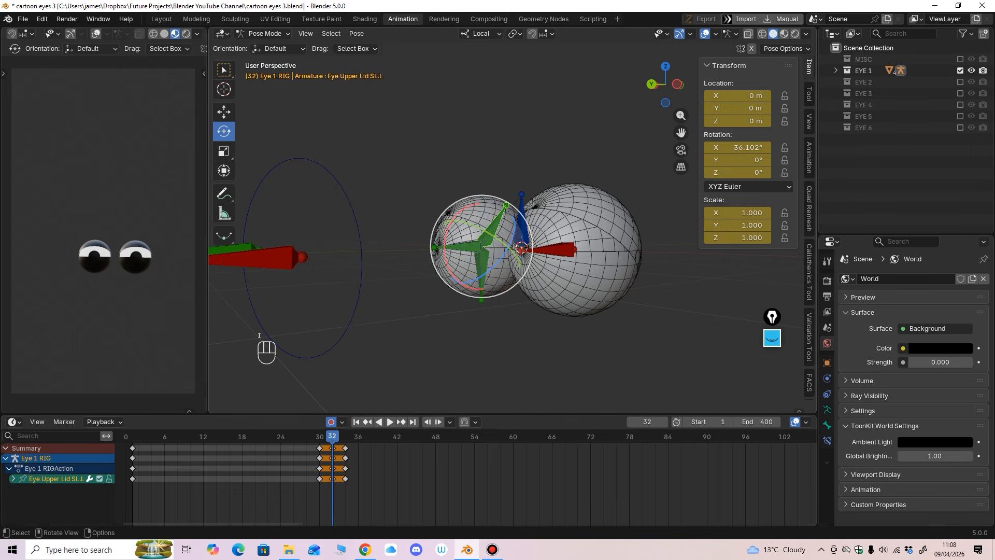
pyautogui.doubleClick(738, 148)
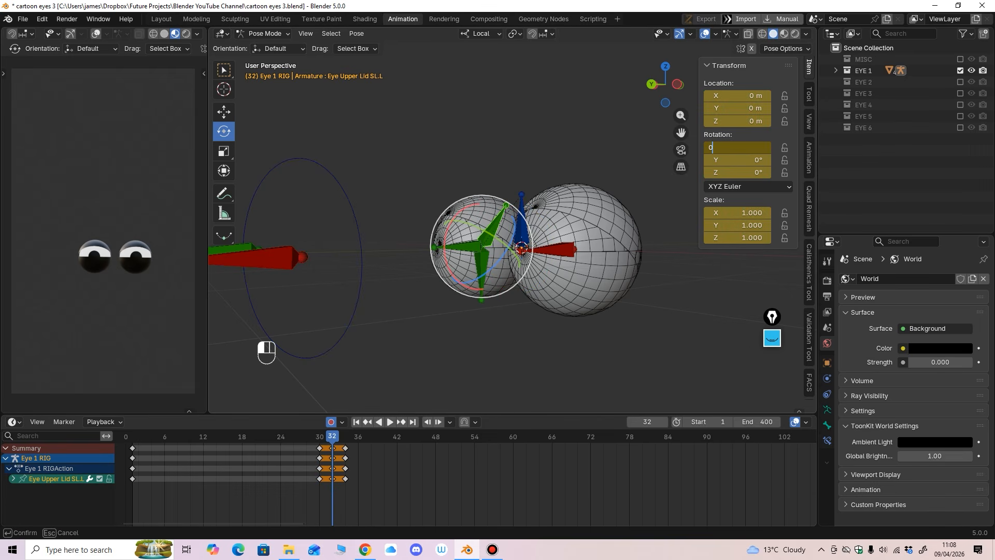
pyautogui.write('0')
pyautogui.press('Return')
# Play back the blink repeatedly from around frame 30 to check its timing.
pyautogui.moveTo(400, 464); pyautogui.dragTo(493, 464, button='middle')
pyautogui.moveTo(328, 437); pyautogui.dragTo(302, 436)
pyautogui.press('space')
pyautogui.press('space')
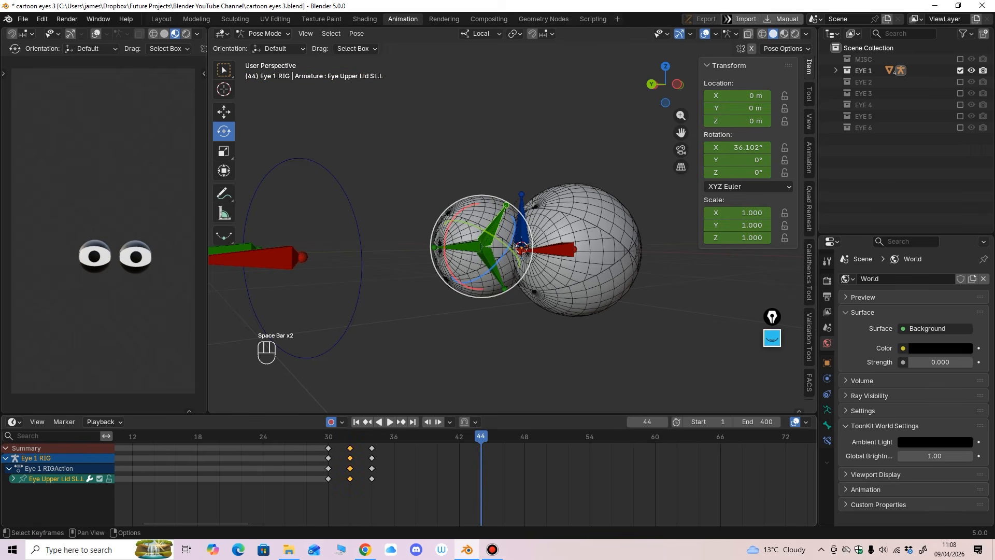
pyautogui.press('space')
pyautogui.press('space')
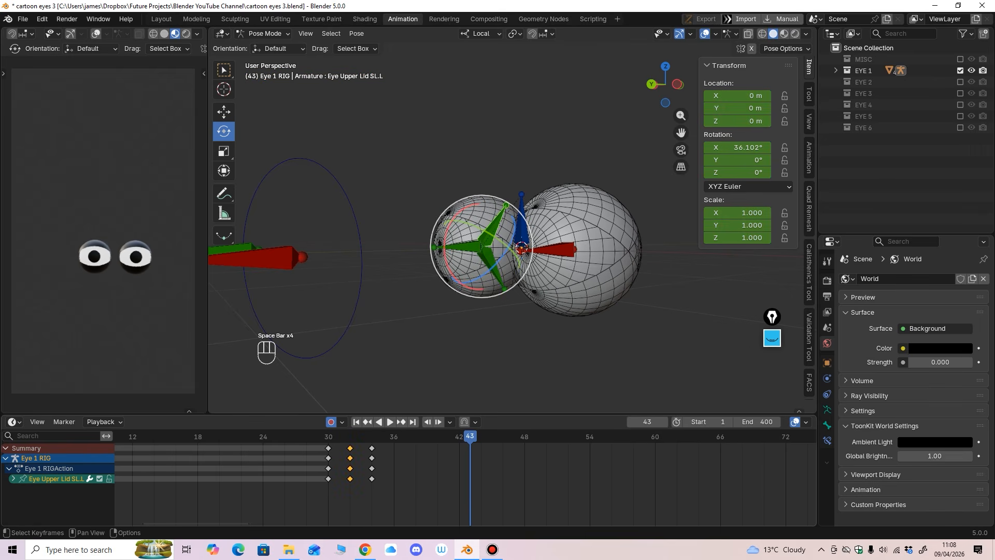
pyautogui.click(328, 437)
pyautogui.press('space')
pyautogui.press('space')
# Inspect the scene's output frame rate and render settings, and replay the animation briefly.
pyautogui.click(828, 297)
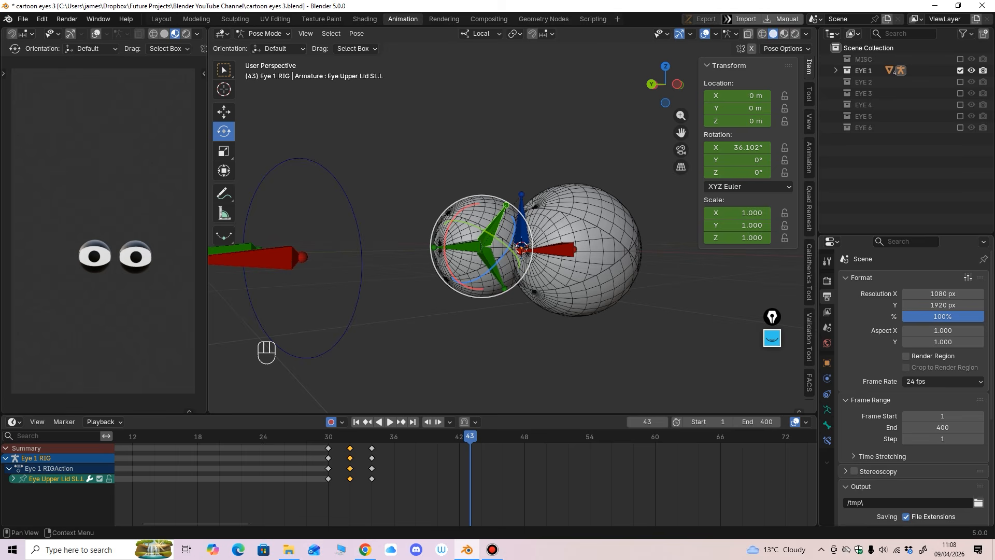
pyautogui.click(827, 280)
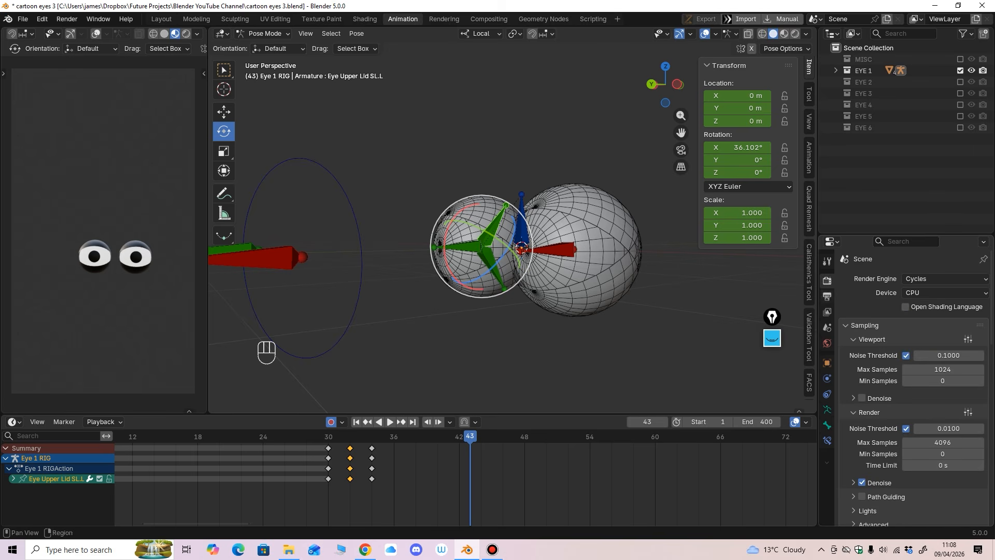
pyautogui.press('space')
pyautogui.press('space')
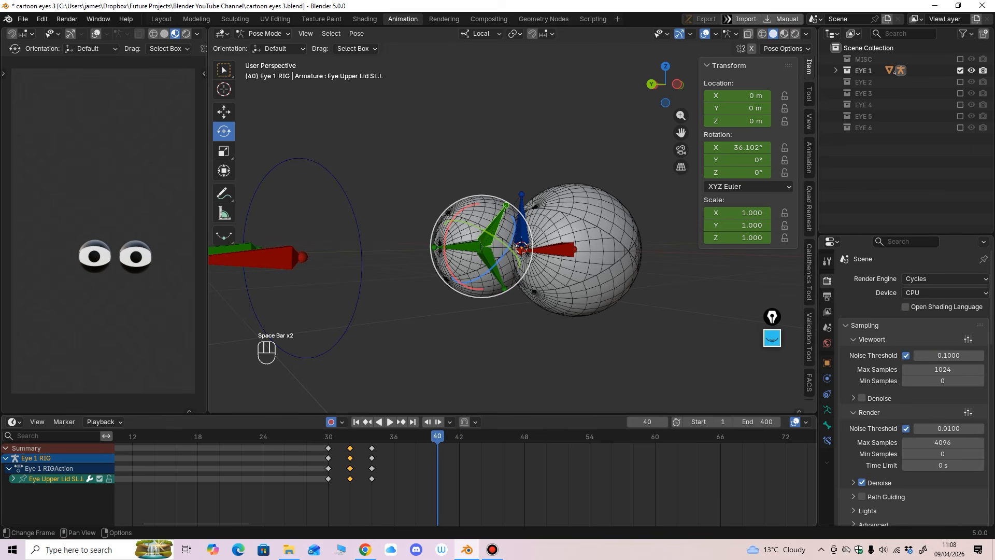
# Keyframe all bones of the eye rig at frame 47 to hold the open-eyed pose.
pyautogui.scroll(-10, 463, 436)
pyautogui.moveTo(461, 437); pyautogui.dragTo(430, 436, button='middle')
pyautogui.moveTo(427, 437); pyautogui.dragTo(456, 436)
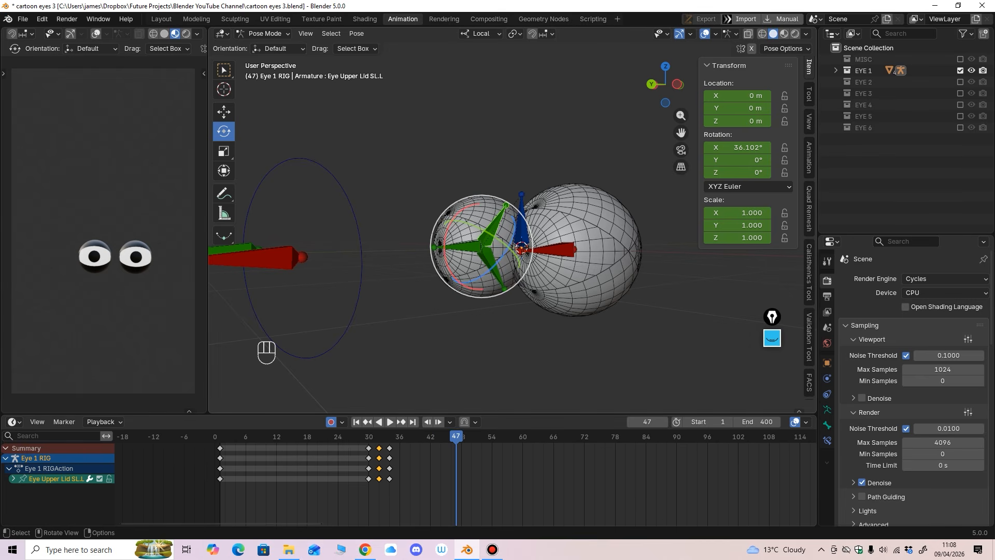
pyautogui.press('a')
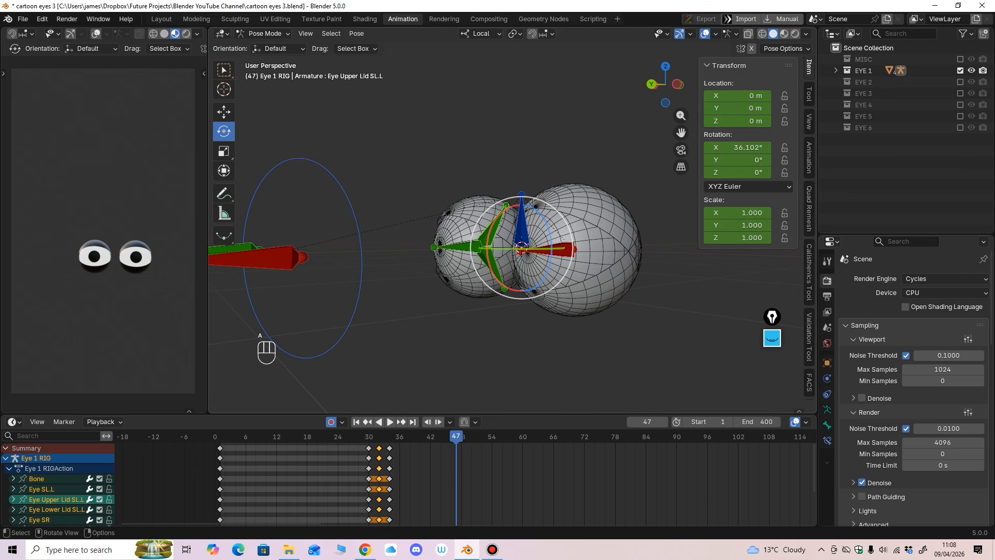
pyautogui.press('i')
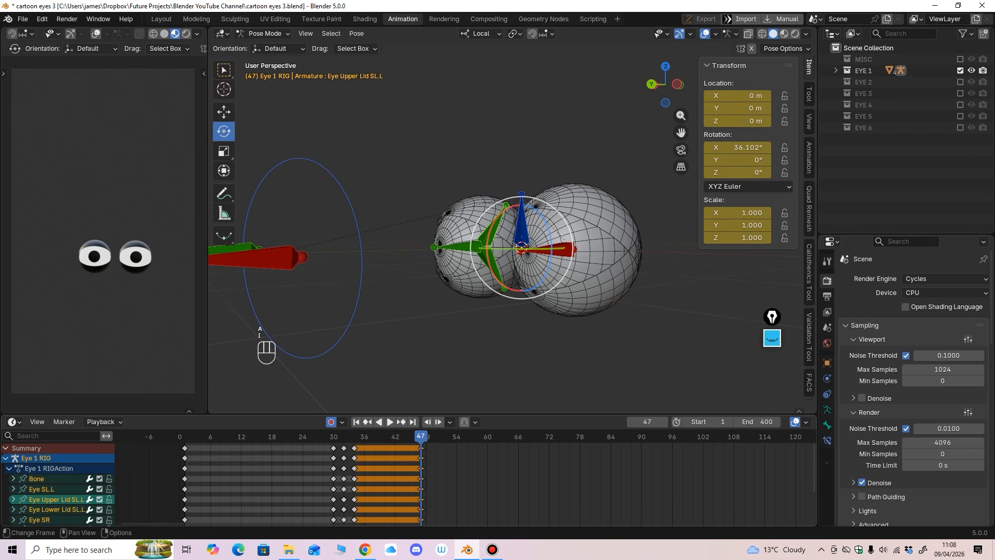
# At frame 48, move the Eye Master CTRL bone to about X 3.0 m, Y -0.05 m, Z -0.63 m for a sideways glance.
pyautogui.press('space')
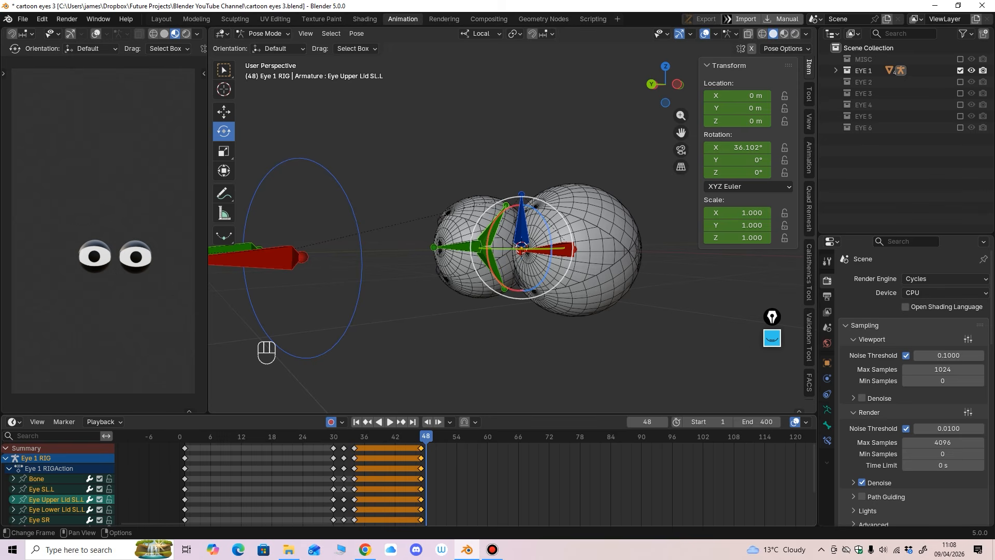
pyautogui.press('space')
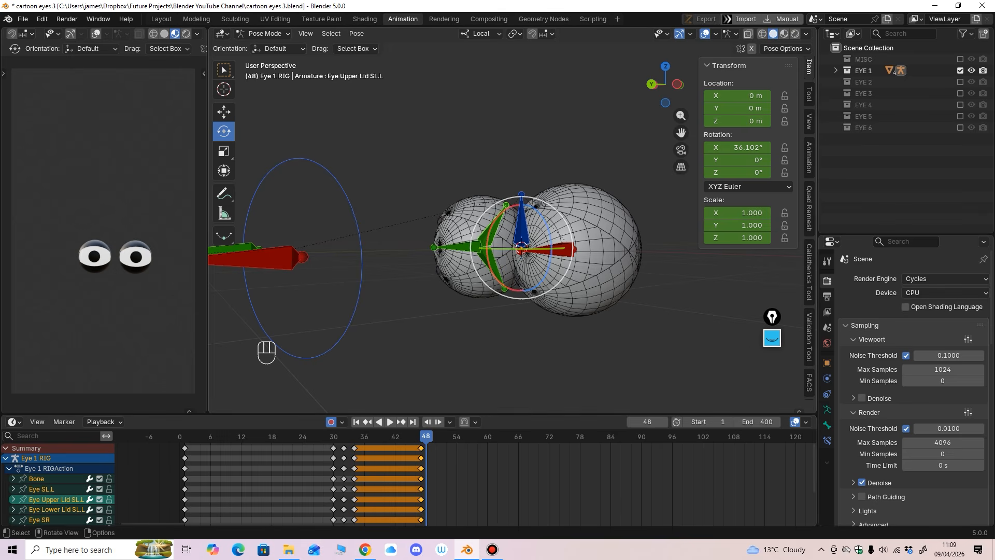
pyautogui.scroll(-3, 446, 280)
pyautogui.click(410, 285)
pyautogui.moveTo(409, 285); pyautogui.dragTo(478, 269, button='middle')
pyautogui.click(224, 111)
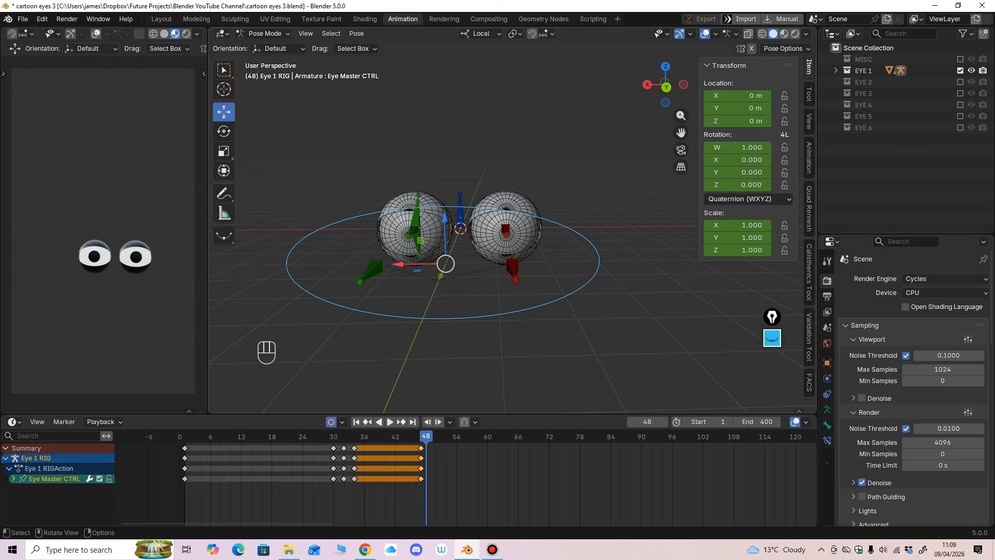
pyautogui.moveTo(446, 264); pyautogui.dragTo(318, 289)
pyautogui.keyDown('ctrl'); pyautogui.scroll(2, 534, 226); pyautogui.keyUp('ctrl')
pyautogui.keyDown('ctrl'); pyautogui.moveTo(318, 289); pyautogui.dragTo(385, 279, button='middle'); pyautogui.keyUp('ctrl')
pyautogui.moveTo(392, 272); pyautogui.dragTo(356, 269)
pyautogui.press('space')
pyautogui.moveTo(426, 437); pyautogui.dragTo(426, 436)
pyautogui.keyDown('shift'); pyautogui.moveTo(405, 306); pyautogui.dragTo(440, 273, button='middle'); pyautogui.keyUp('shift')
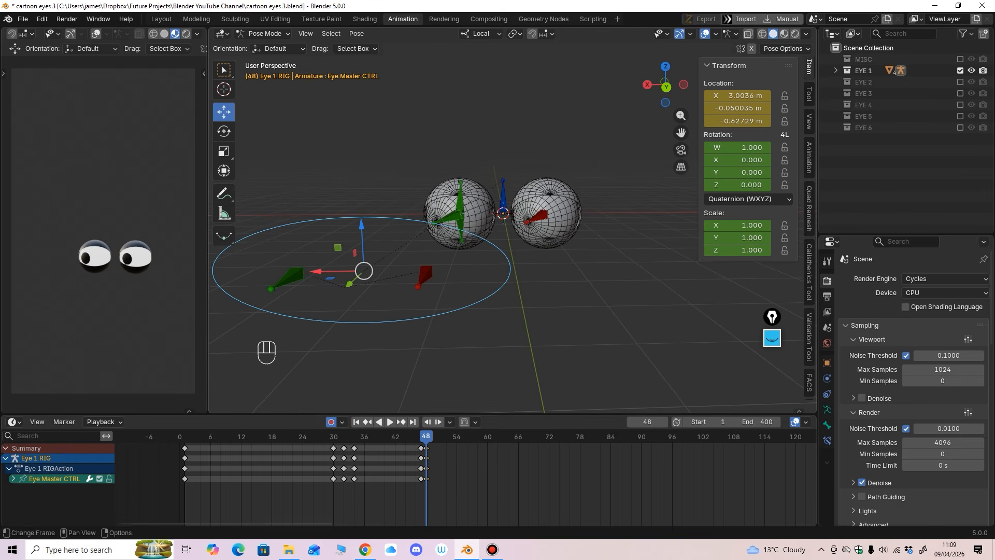
# Keyframe all bones at frame 48 and paste a copy of those keyframes at frame 79.
pyautogui.press('a')
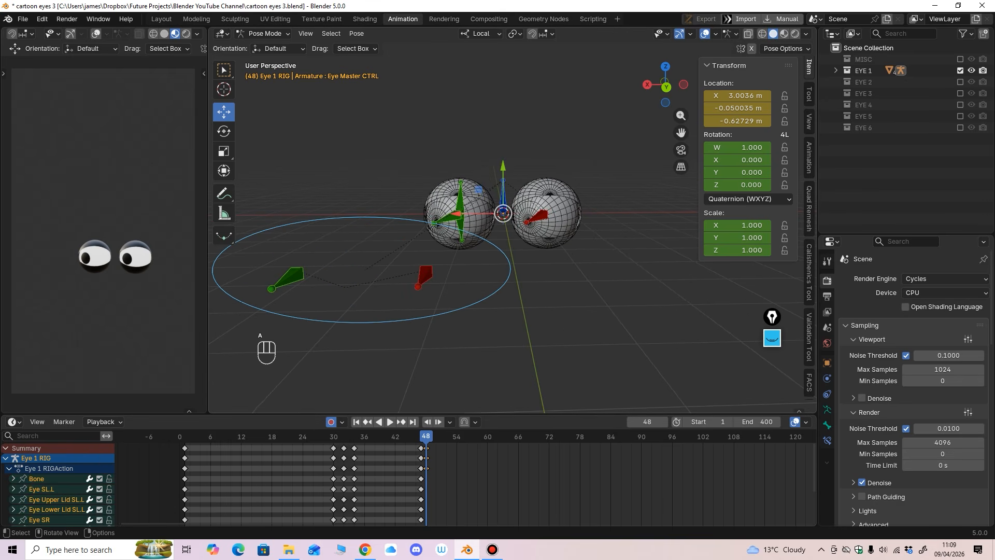
pyautogui.press('i')
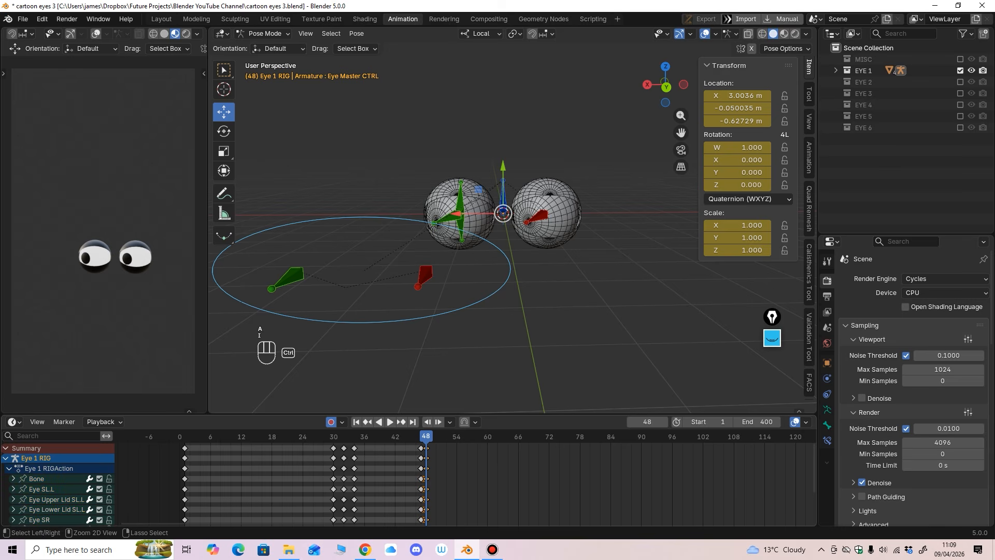
pyautogui.hotkey('ctrl', 'c')
pyautogui.moveTo(427, 437); pyautogui.dragTo(508, 437)
pyautogui.scroll(-5, 457, 482)
pyautogui.moveTo(493, 472); pyautogui.dragTo(457, 472, button='middle')
pyautogui.moveTo(458, 436); pyautogui.dragTo(510, 436)
pyautogui.hotkey('ctrl', 'v')
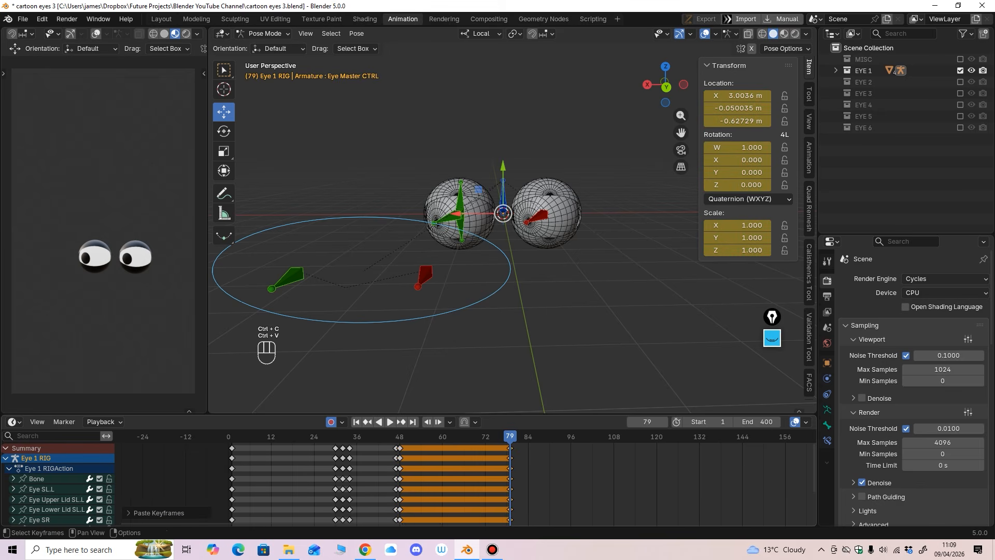
# Copy the forward-looking keyframes from frame 47 and paste them at frame 80.
pyautogui.keyDown('ctrl'); pyautogui.scroll(-2, 510, 482); pyautogui.keyUp('ctrl')
pyautogui.press('Right')
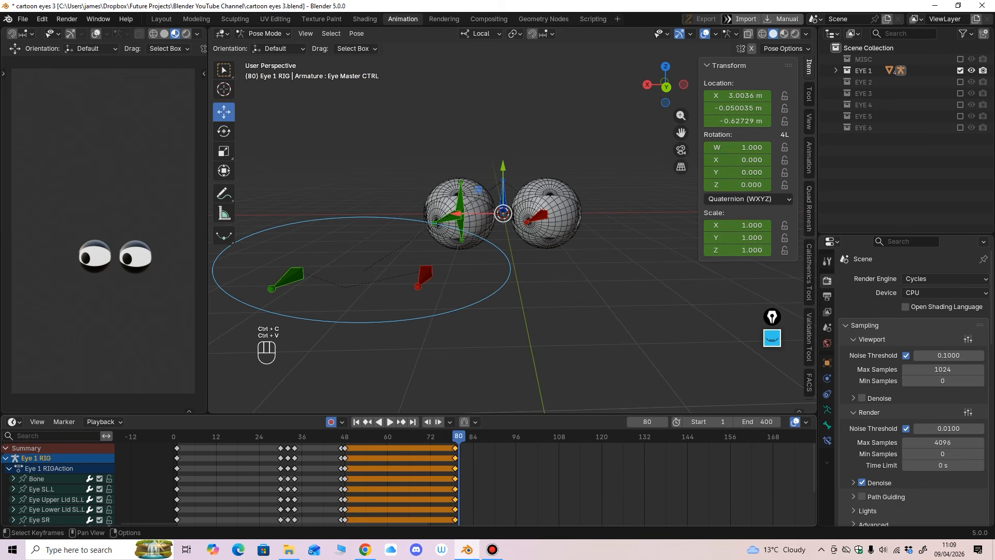
pyautogui.click(340, 449)
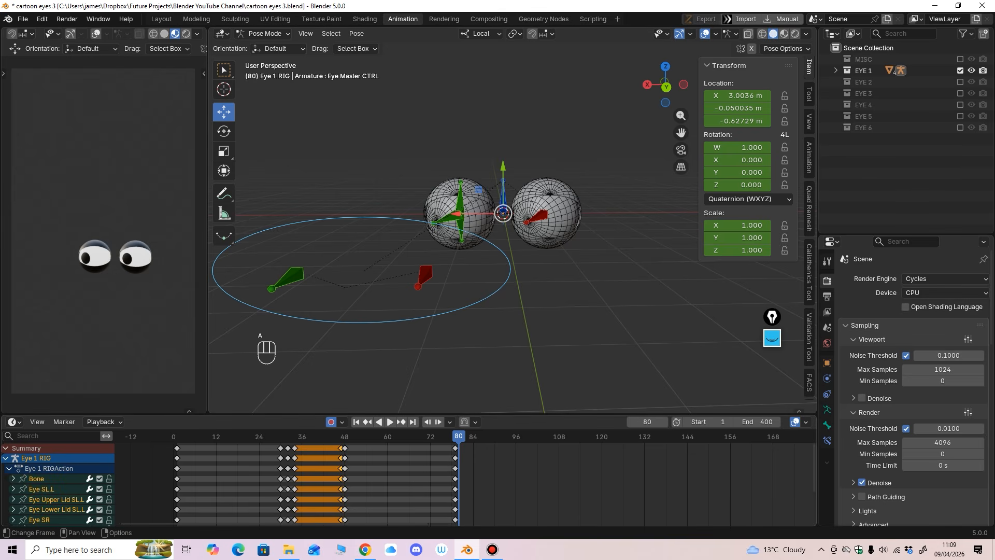
pyautogui.hotkey('ctrl', 'c')
pyautogui.hotkey('ctrl', 'v')
# Play back the animation from frame 71 to check the eyes' return to the forward-looking pose.
pyautogui.click(427, 437)
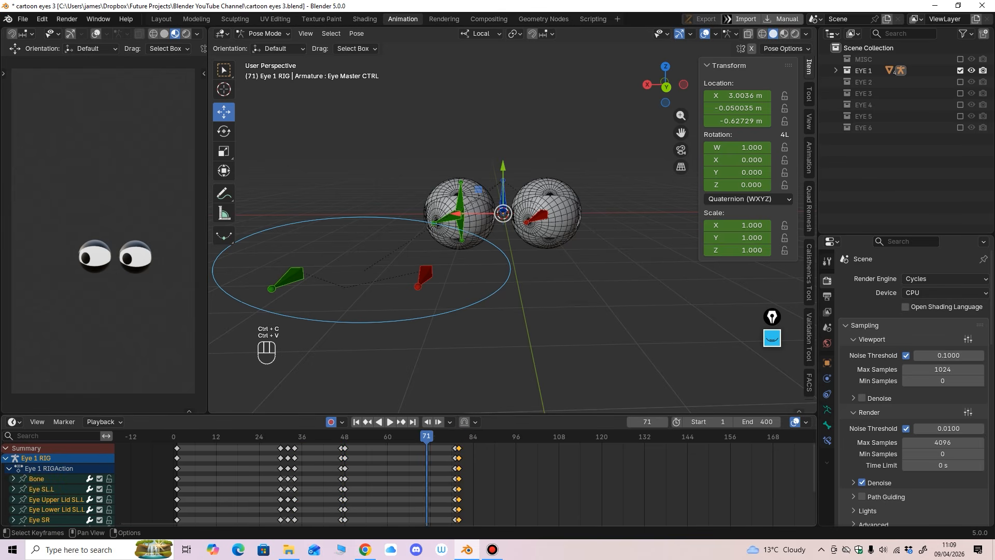
pyautogui.press('space')
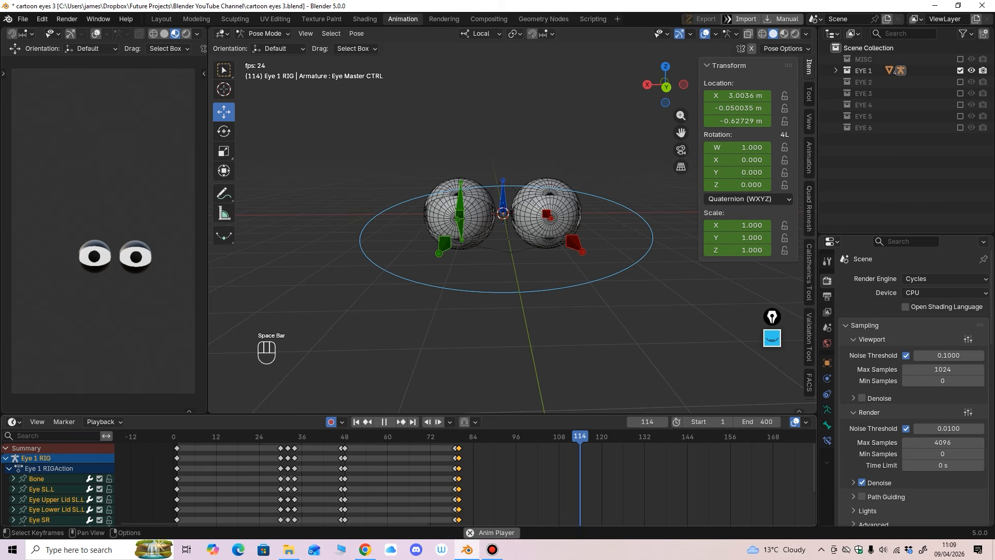
pyautogui.scroll(-2, 461, 482)
pyautogui.moveTo(461, 483); pyautogui.dragTo(396, 482, button='middle')
pyautogui.press('space')
pyautogui.scroll(-4, 344, 482)
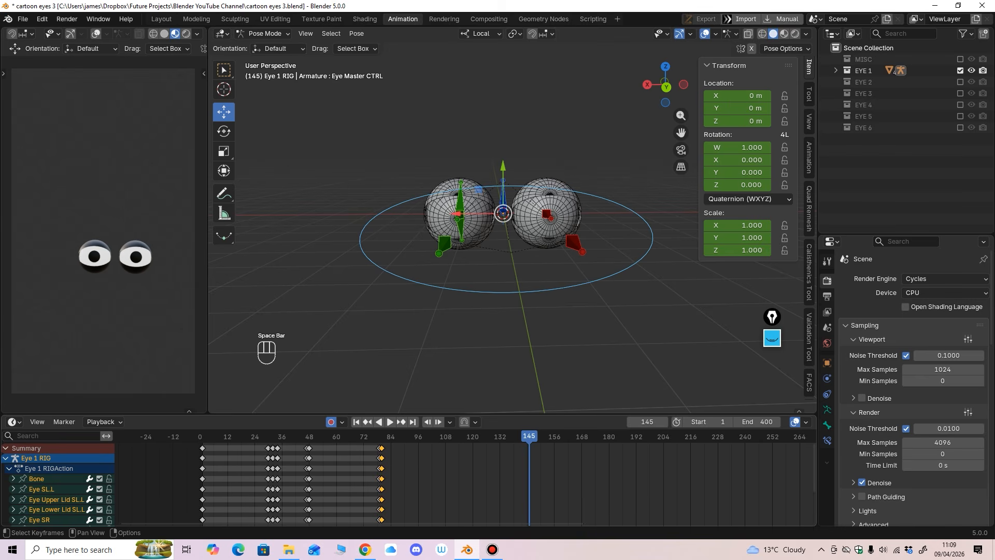
# Paste the copied forward-looking keyframes at frame 153 and move the playhead to frame 155.
pyautogui.moveTo(529, 436); pyautogui.dragTo(548, 436)
pyautogui.moveTo(539, 332); pyautogui.dragTo(475, 332, button='middle')
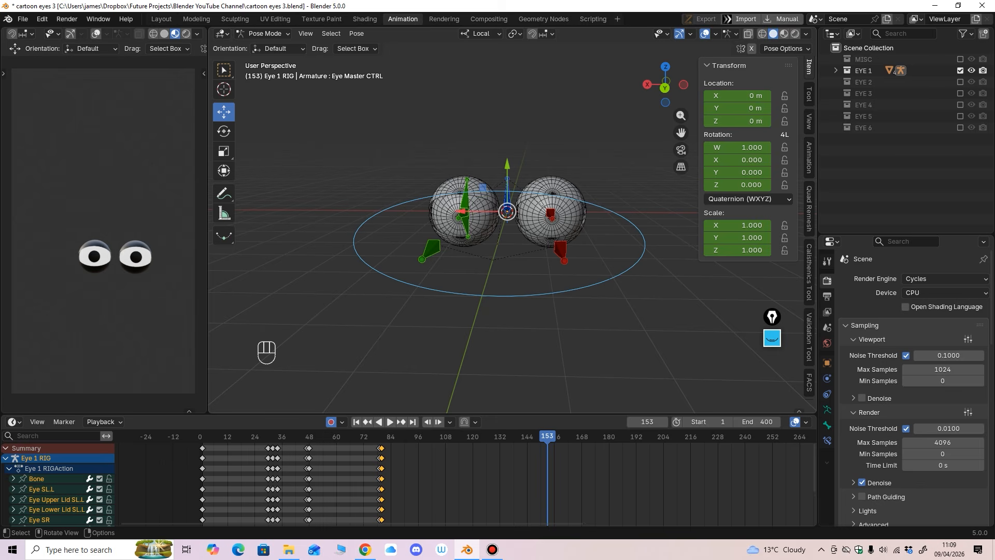
pyautogui.hotkey('ctrl', 'v')
pyautogui.moveTo(550, 477); pyautogui.dragTo(469, 476, button='middle')
pyautogui.moveTo(467, 436); pyautogui.dragTo(472, 436)
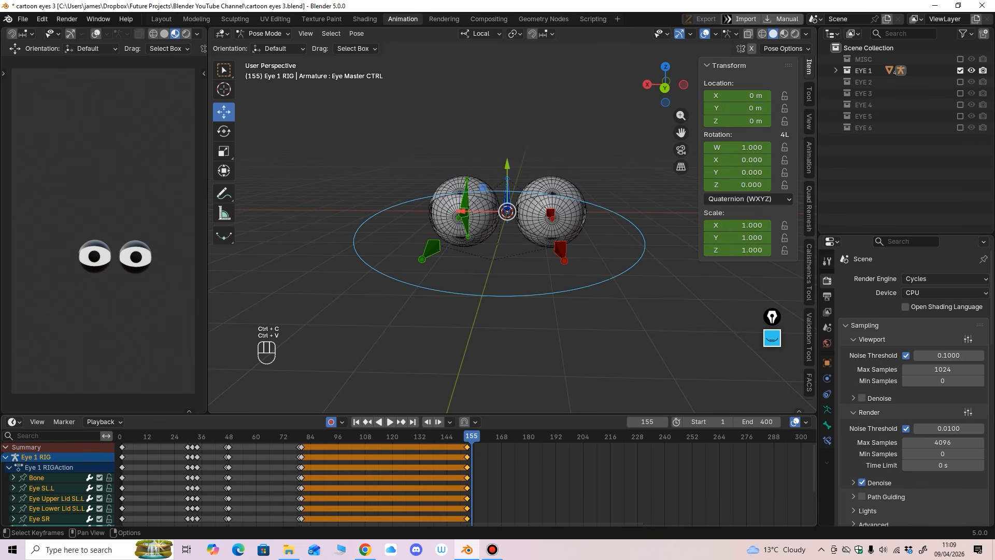
pyautogui.keyDown('ctrl'); pyautogui.moveTo(467, 331); pyautogui.dragTo(386, 281, button='middle'); pyautogui.keyUp('ctrl')
pyautogui.moveTo(469, 438); pyautogui.dragTo(522, 439, button='middle')
pyautogui.scroll(-3, 202, 483)
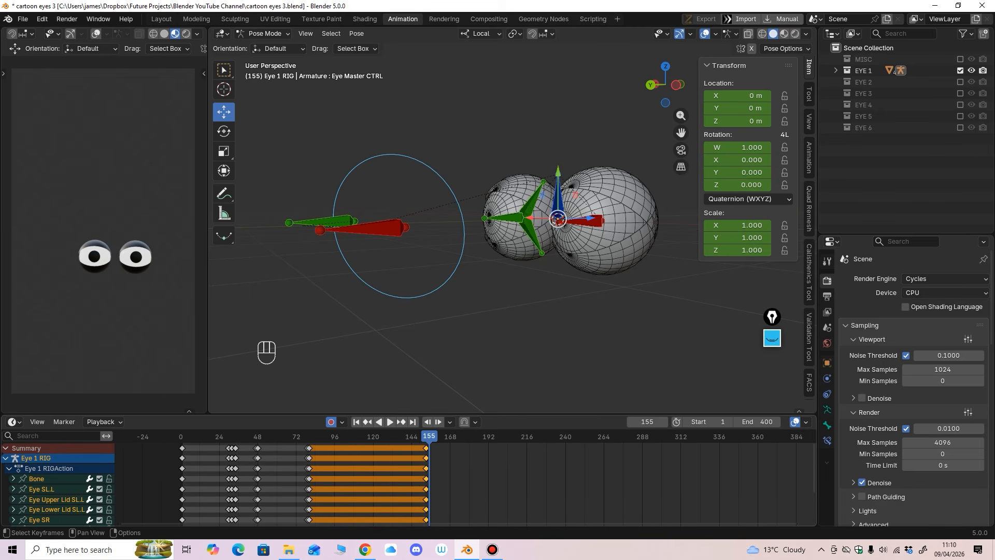
pyautogui.scroll(-1, 179, 482)
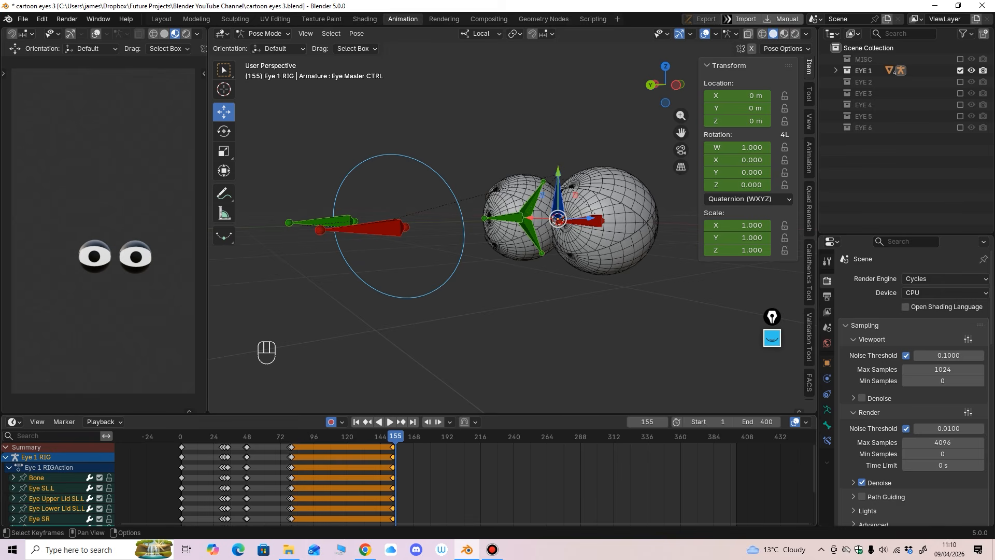
pyautogui.moveTo(405, 483); pyautogui.dragTo(499, 482, button='middle')
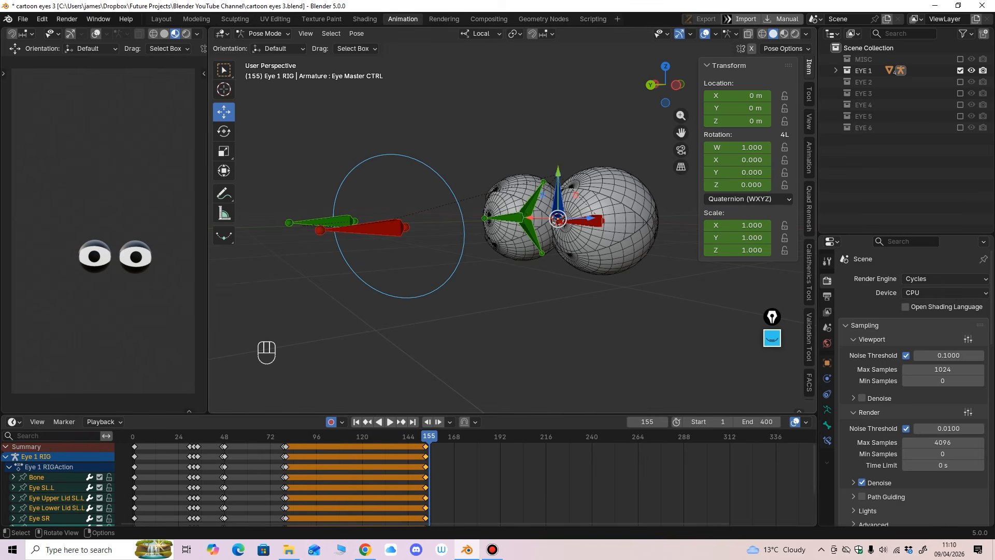
# At frame 154, move Eye Master CTRL sideways and up to about X -2.303, Y -0.256, Z 0.823 m and keyframe all bones.
pyautogui.moveTo(457, 321); pyautogui.dragTo(492, 329, button='middle')
pyautogui.keyDown('ctrl'); pyautogui.moveTo(465, 482); pyautogui.dragTo(503, 482, button='middle'); pyautogui.keyUp('ctrl')
pyautogui.moveTo(393, 436); pyautogui.dragTo(390, 436)
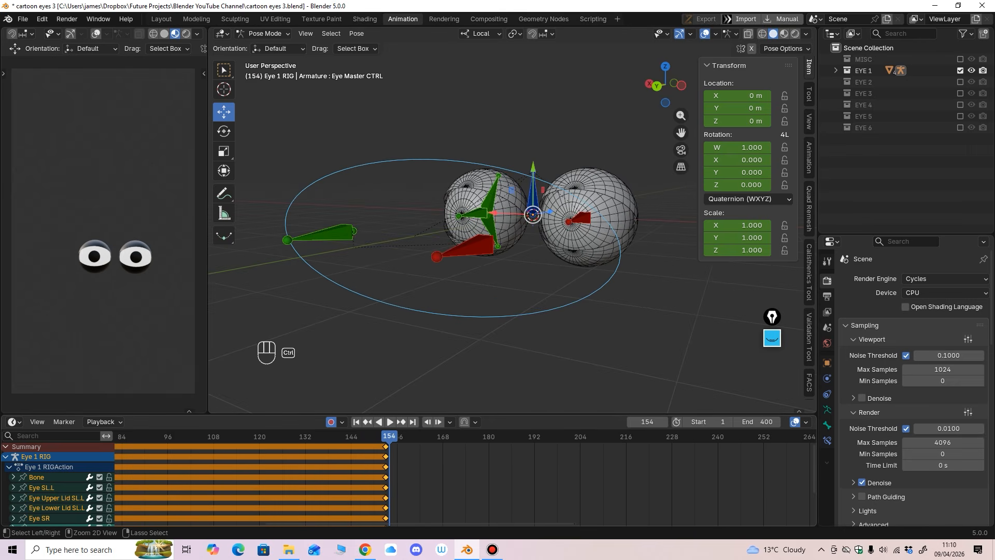
pyautogui.keyDown('ctrl'); pyautogui.moveTo(446, 479); pyautogui.dragTo(485, 479, button='middle'); pyautogui.keyUp('ctrl')
pyautogui.moveTo(467, 332); pyautogui.dragTo(482, 330, button='middle')
pyautogui.click(480, 319)
pyautogui.scroll(-1, 456, 254)
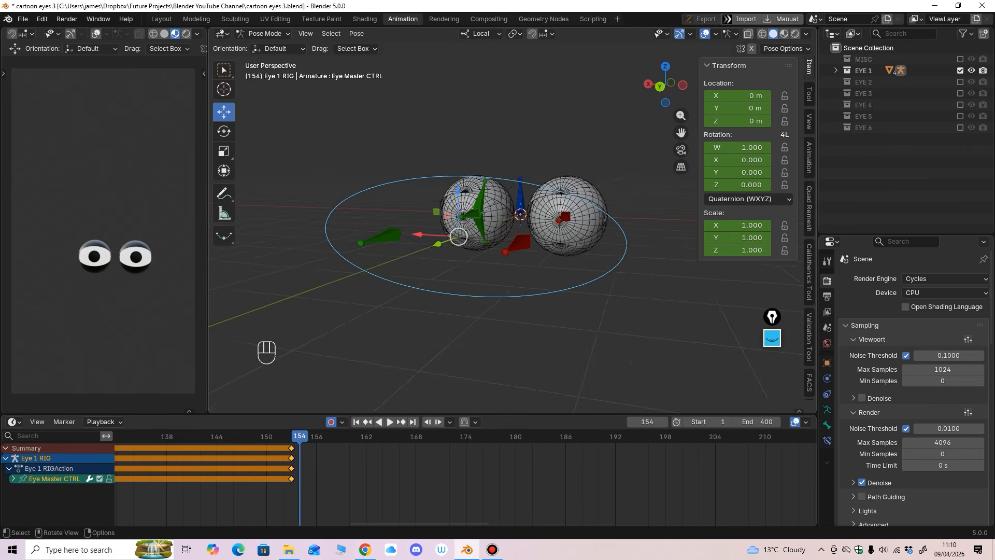
pyautogui.moveTo(456, 254); pyautogui.dragTo(478, 263, button='middle')
pyautogui.moveTo(446, 255); pyautogui.dragTo(618, 211)
pyautogui.press('a')
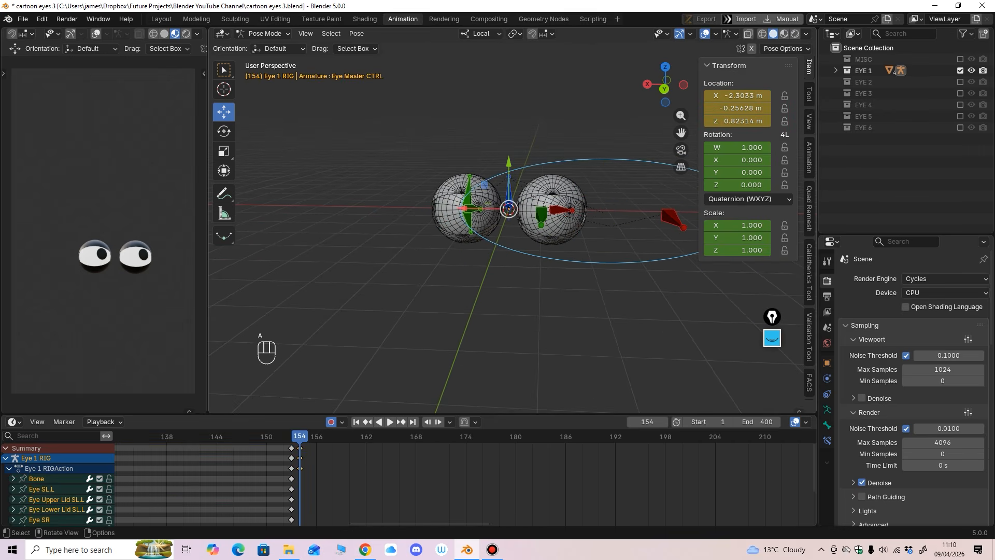
pyautogui.press('i')
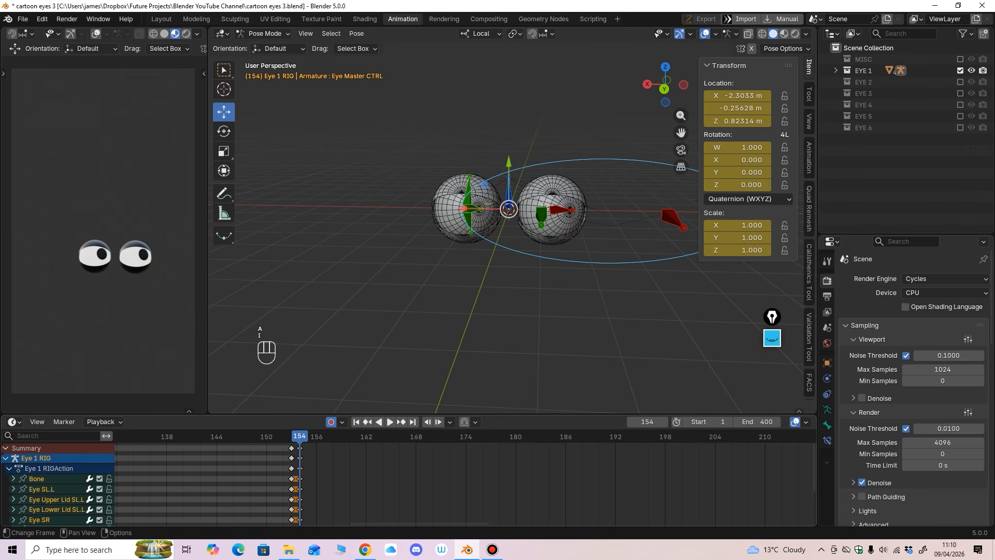
# Copy the sideways-glance keyframes from frame 154 and paste them at frame 186.
pyautogui.keyDown('ctrl'); pyautogui.moveTo(465, 482); pyautogui.dragTo(432, 482, button='middle'); pyautogui.keyUp('ctrl')
pyautogui.click(506, 437)
pyautogui.hotkey('ctrl', 'c')
pyautogui.hotkey('ctrl', 'v')
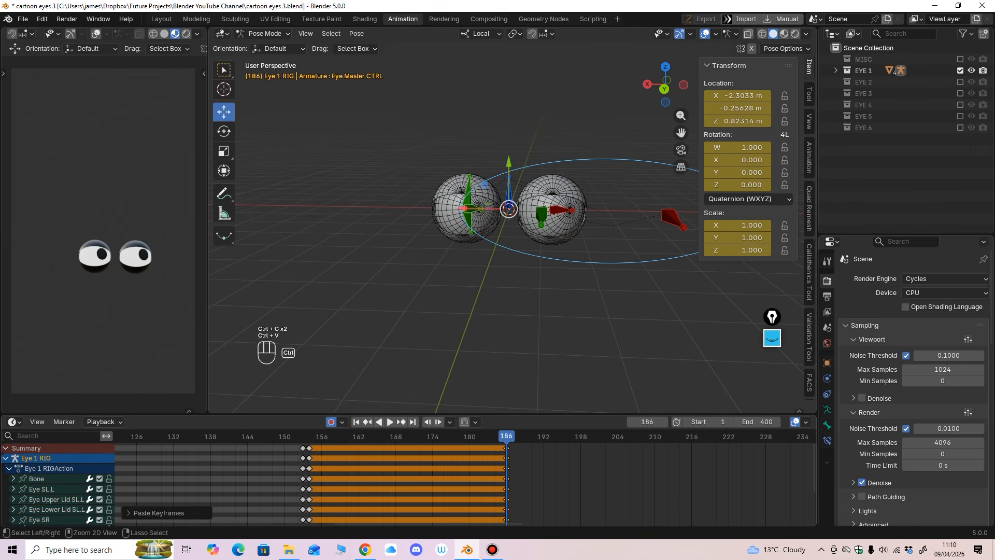
# Paste a copy of the forward-looking keyframes at frame 187.
pyautogui.moveTo(508, 482); pyautogui.dragTo(416, 482, button='middle')
pyautogui.moveTo(414, 437); pyautogui.dragTo(421, 437)
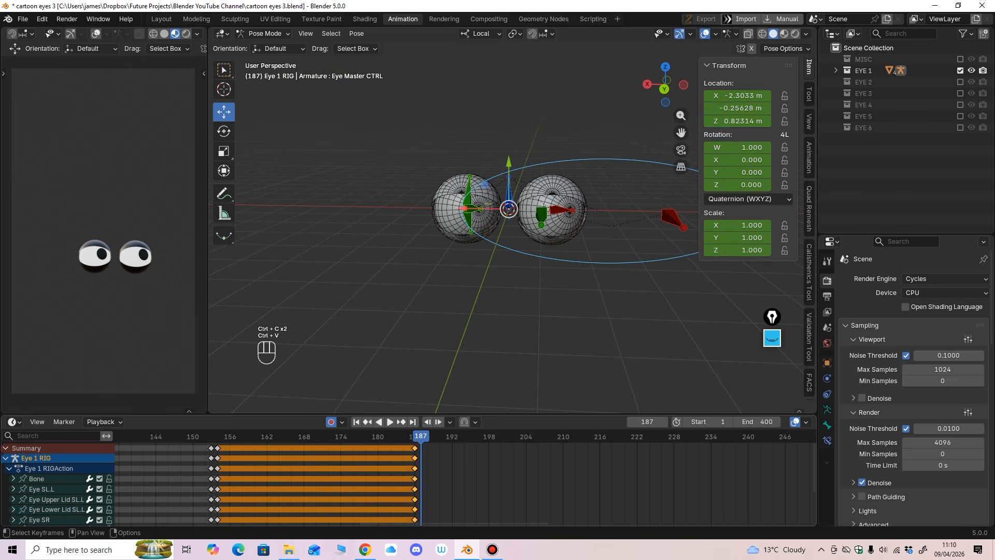
pyautogui.hotkey('ctrl', 'c')
pyautogui.hotkey('ctrl', 'v')
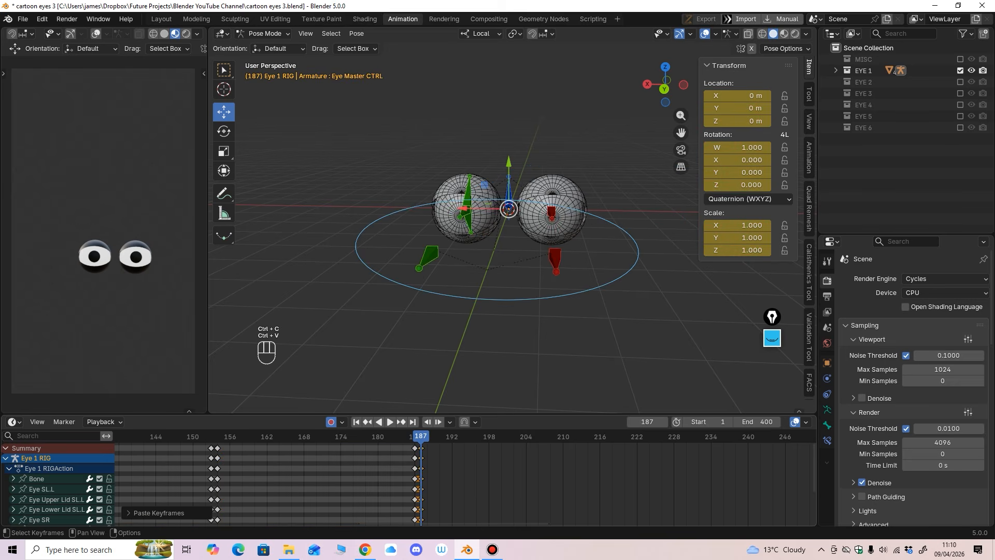
# Play back the animation from the start to check the second sideways glance and the return to forward.
pyautogui.hotkey('shift', 'ctrl', 'space')
pyautogui.moveTo(397, 437); pyautogui.dragTo(390, 437)
pyautogui.scroll(-10, 383, 477)
pyautogui.moveTo(384, 477); pyautogui.dragTo(562, 477, button='middle')
pyautogui.scroll(-4, 533, 477)
pyautogui.hotkey('shift', 'Left')
pyautogui.press('space')
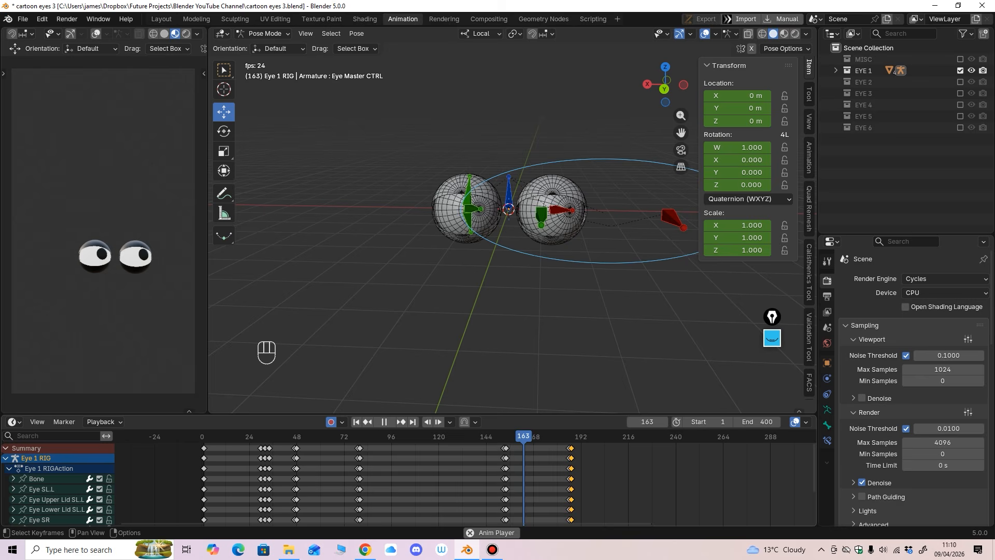
pyautogui.press('space')
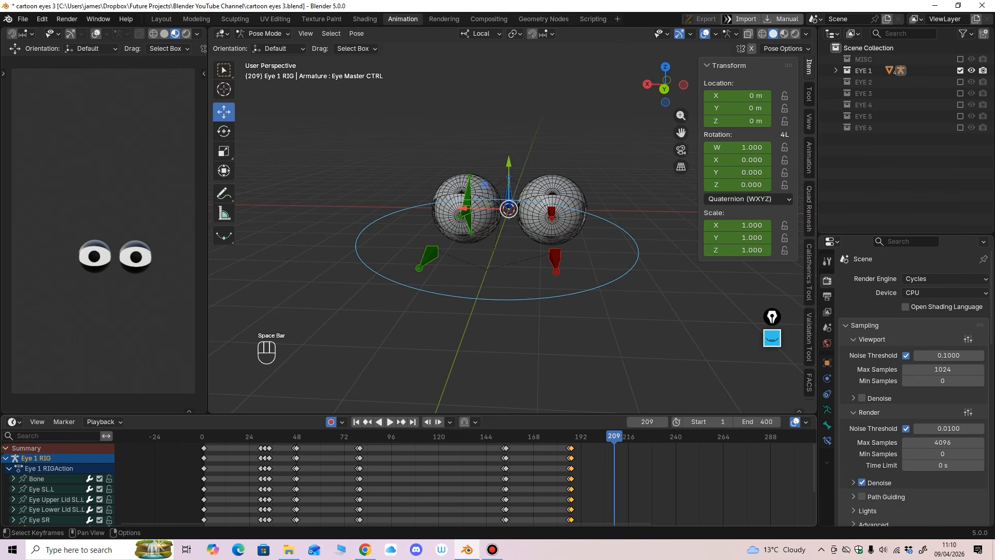
# Lengthen the glance by moving the keyframes at frames 186 and 187 to 224 and 225, and play on from there.
pyautogui.moveTo(560, 462); pyautogui.dragTo(467, 461, button='middle')
pyautogui.moveTo(456, 446); pyautogui.dragTo(554, 468)
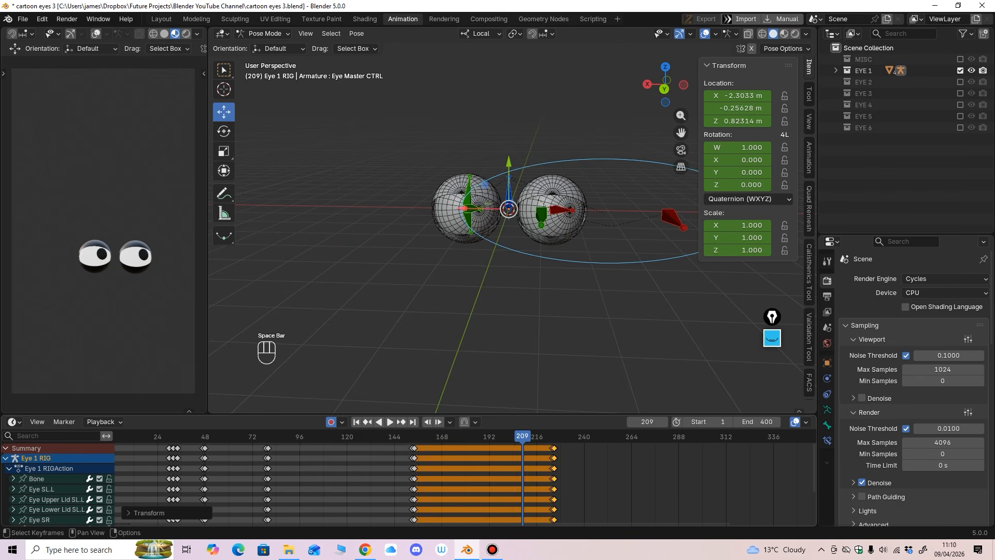
pyautogui.press('space')
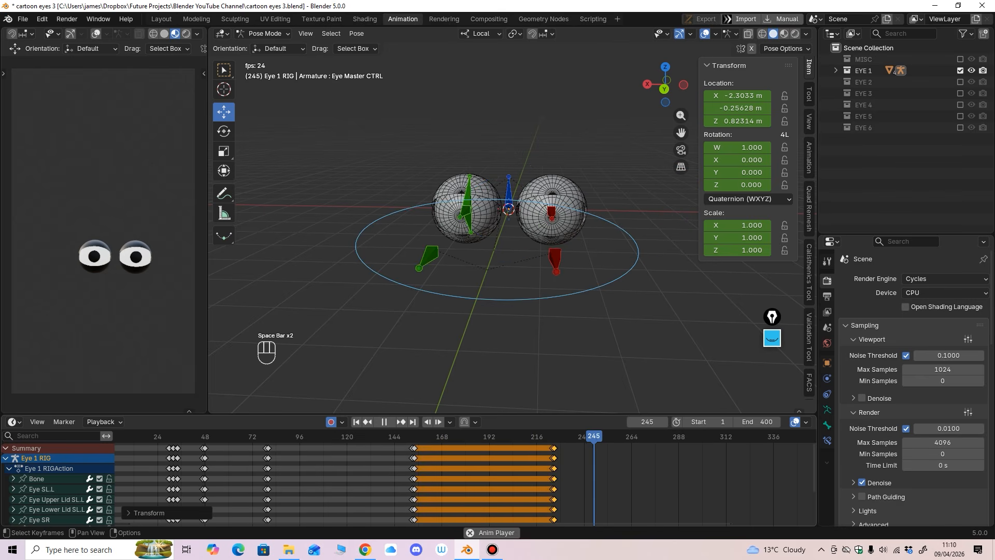
pyautogui.moveTo(586, 480); pyautogui.dragTo(481, 479, button='middle')
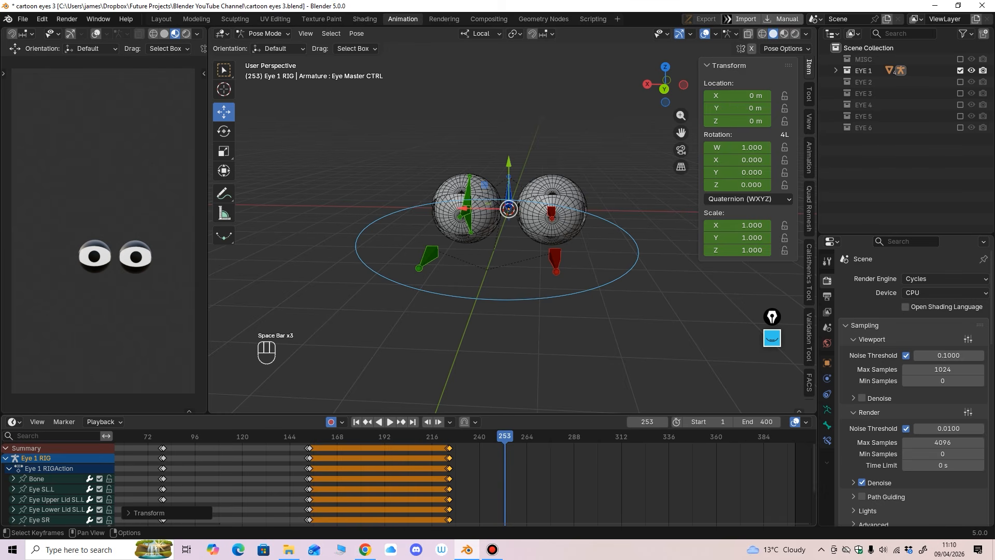
# Copy only the forward-looking keyframes at frame 225 and paste them at frame 268.
pyautogui.scroll(6, 487, 479)
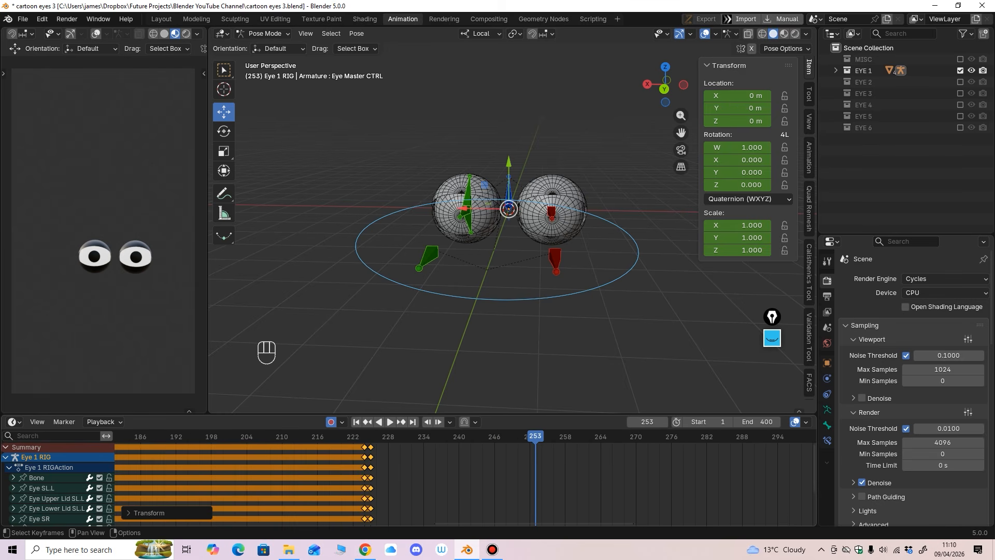
pyautogui.moveTo(364, 436); pyautogui.dragTo(624, 436)
pyautogui.hotkey('ctrl', 'c')
pyautogui.hotkey('ctrl', 'v')
pyautogui.moveTo(622, 482); pyautogui.dragTo(444, 479, button='middle')
pyautogui.hotkey('ctrl', 'z')
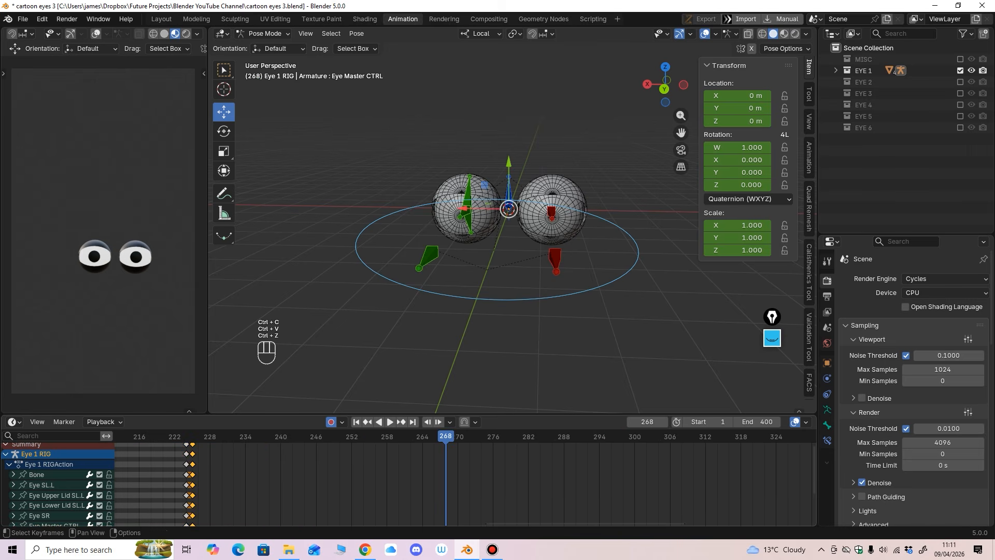
pyautogui.hotkey('ctrl', 'c')
pyautogui.hotkey('ctrl', 'v')
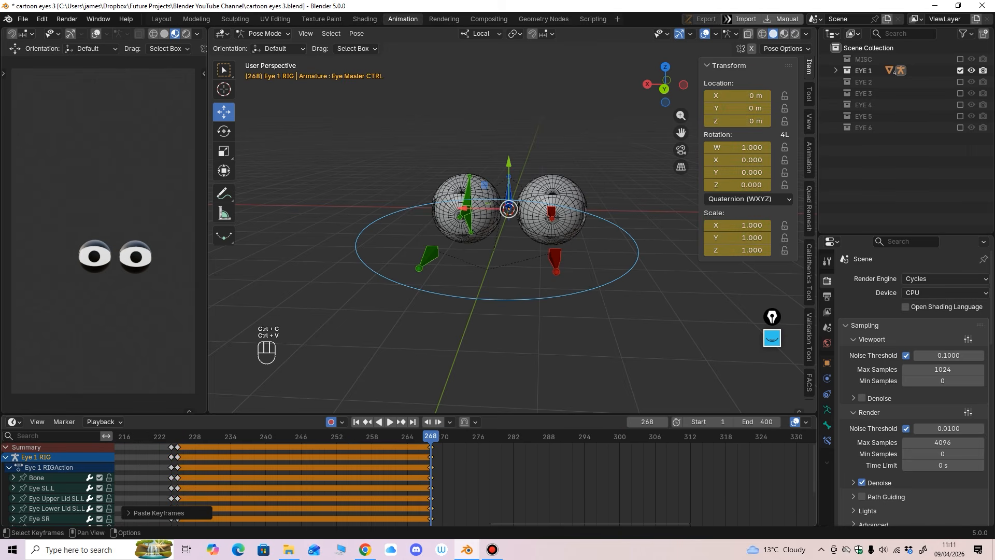
# Copy the three blink keyframe sets around frame 32 and paste them at frame 268.
pyautogui.press('Right')
pyautogui.moveTo(363, 482); pyautogui.dragTo(497, 482, button='middle')
pyautogui.press('a')
pyautogui.moveTo(363, 482); pyautogui.dragTo(808, 490, button='middle')
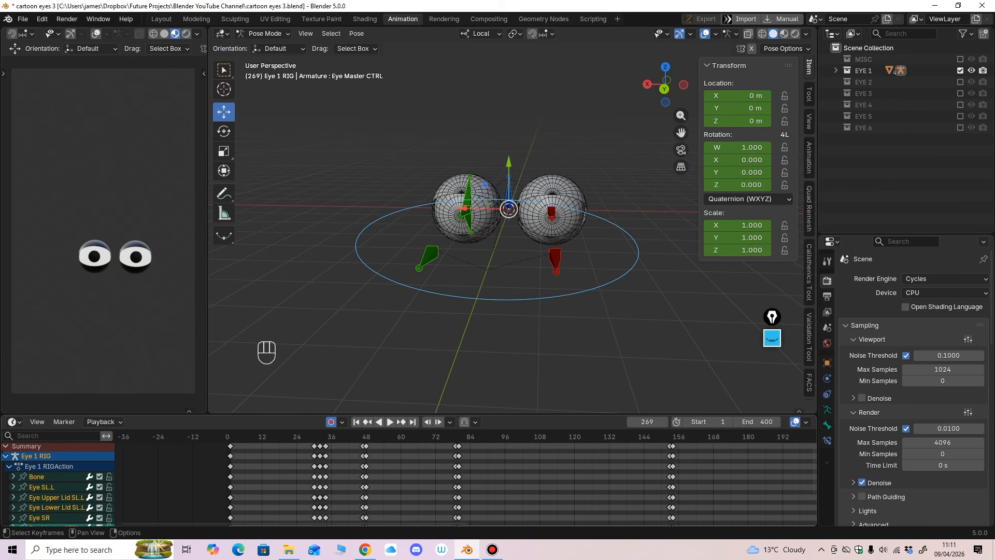
pyautogui.moveTo(302, 444); pyautogui.dragTo(335, 458)
pyautogui.hotkey('ctrl', 'c')
pyautogui.moveTo(519, 477); pyautogui.dragTo(314, 477, button='middle')
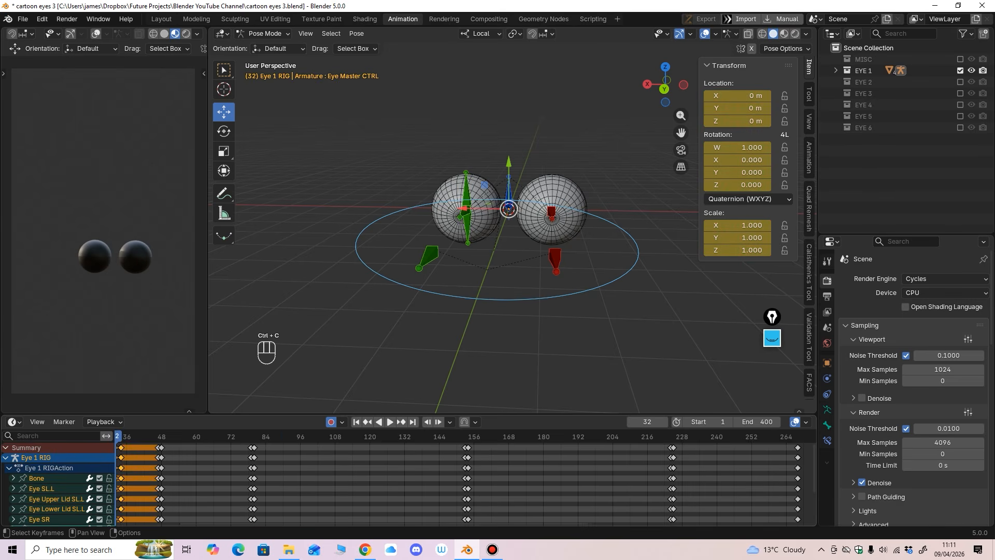
pyautogui.moveTo(669, 477); pyautogui.dragTo(350, 477, button='middle')
pyautogui.click(475, 436)
pyautogui.moveTo(476, 436); pyautogui.dragTo(479, 436)
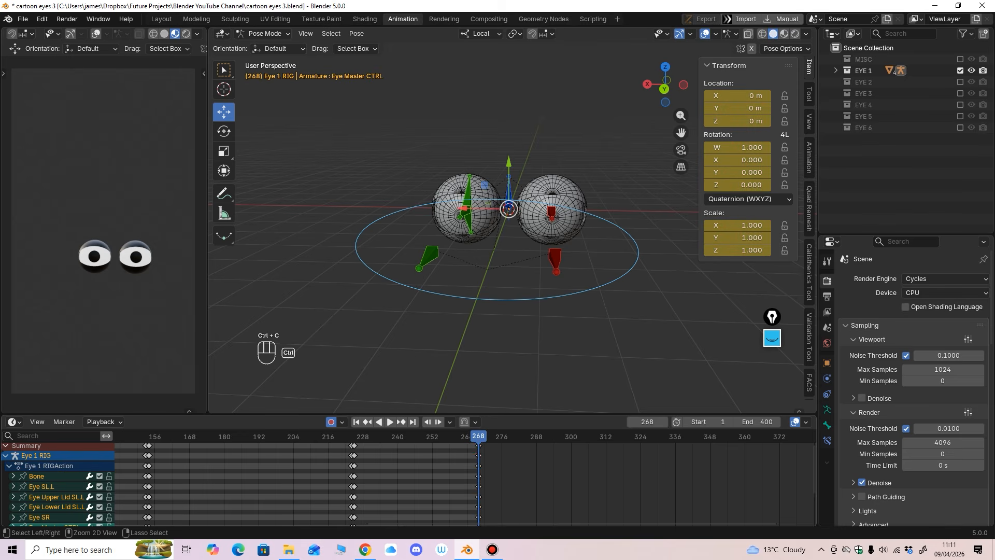
pyautogui.hotkey('ctrl', 'v')
# Play on to frame 351 and paste a copy of the second blink's final keyframes there.
pyautogui.press('space')
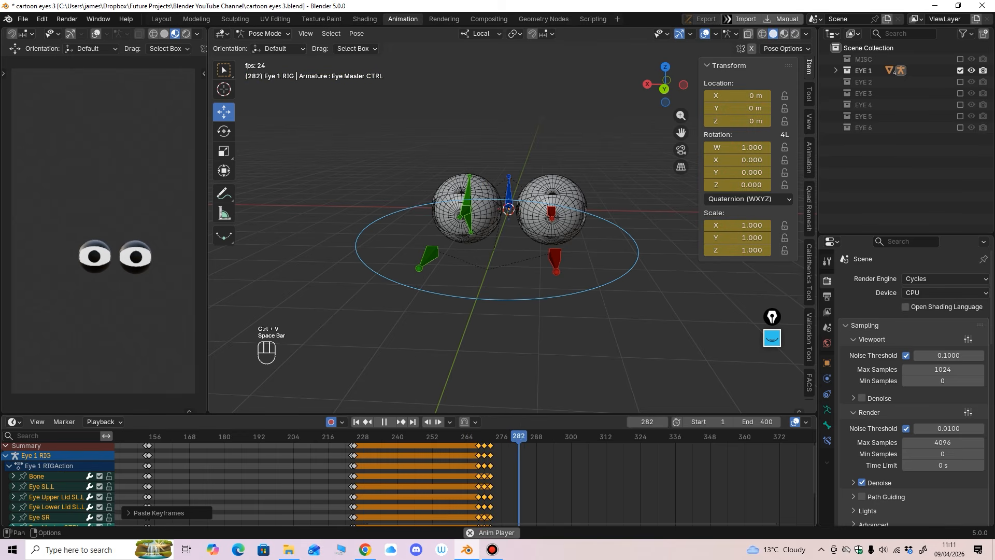
pyautogui.keyDown('ctrl'); pyautogui.moveTo(478, 477); pyautogui.dragTo(467, 477, button='middle'); pyautogui.keyUp('ctrl')
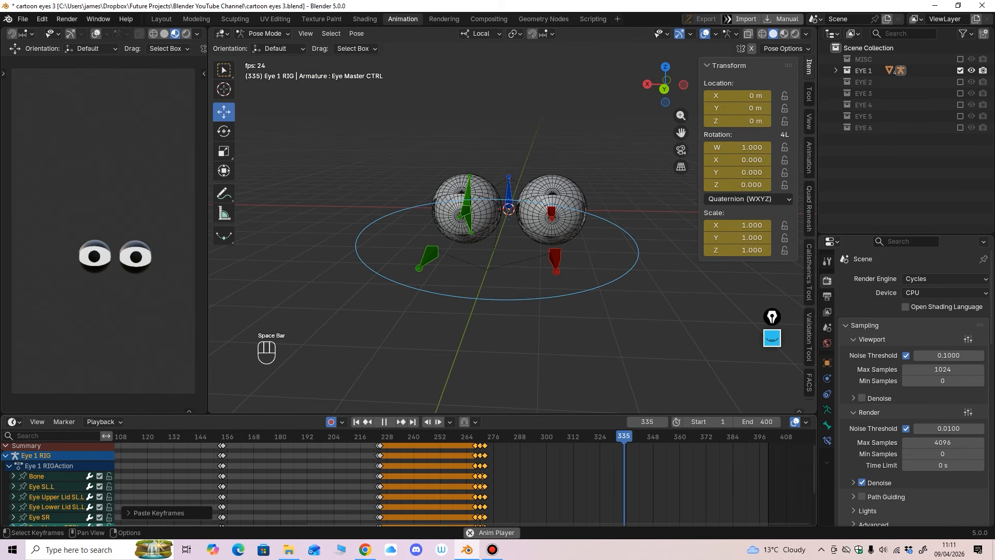
pyautogui.press('space')
pyautogui.moveTo(466, 482); pyautogui.dragTo(425, 485, button='middle')
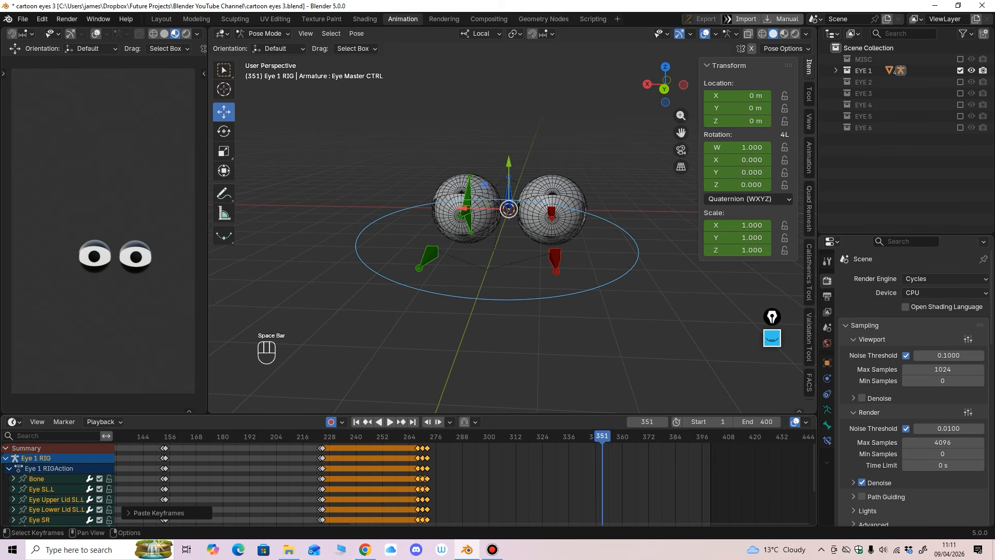
pyautogui.click(427, 448)
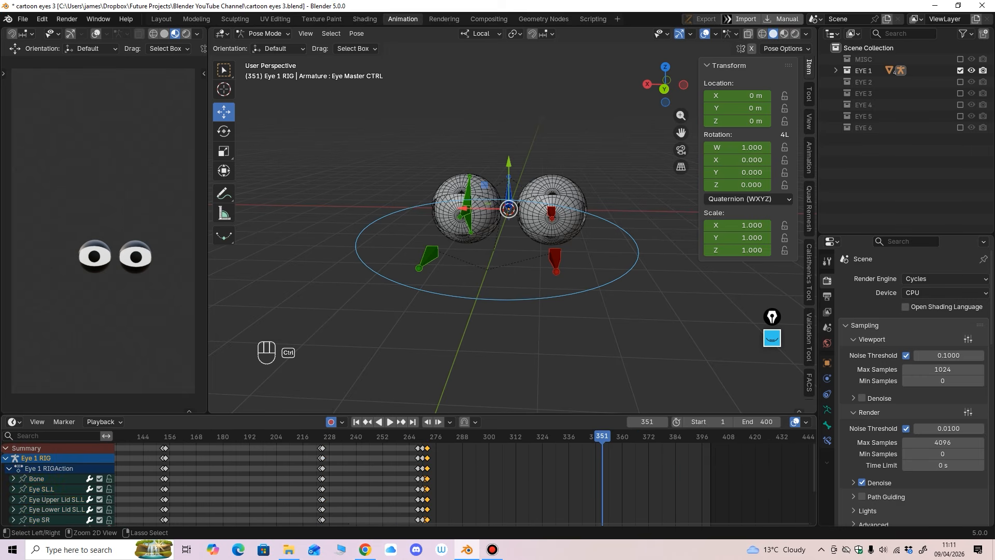
pyautogui.hotkey('ctrl', 'c')
pyautogui.hotkey('ctrl', 'v')
# Select Eye Master CTRL and, at frame 352, move it along X to about 0.986 m for a glance to the opposite side.
pyautogui.moveTo(466, 474)
pyautogui.mouseDown(button='middle')
pyautogui.moveTo(392, 474)
pyautogui.moveTo(474, 479)
pyautogui.mouseUp(button='middle')
pyautogui.keyDown('ctrl'); pyautogui.moveTo(497, 321); pyautogui.dragTo(498, 295, button='middle'); pyautogui.keyUp('ctrl')
pyautogui.click(498, 325)
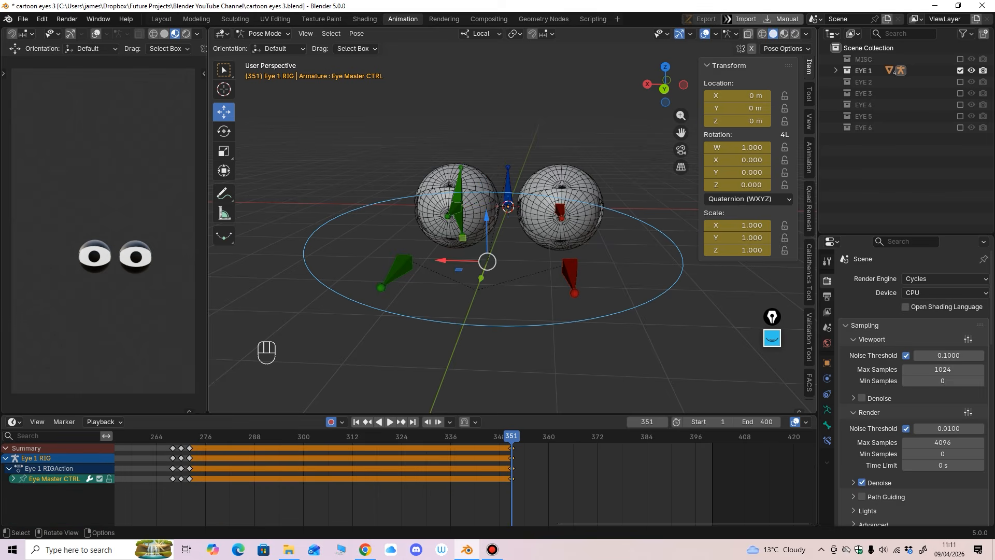
pyautogui.moveTo(442, 261); pyautogui.dragTo(407, 259)
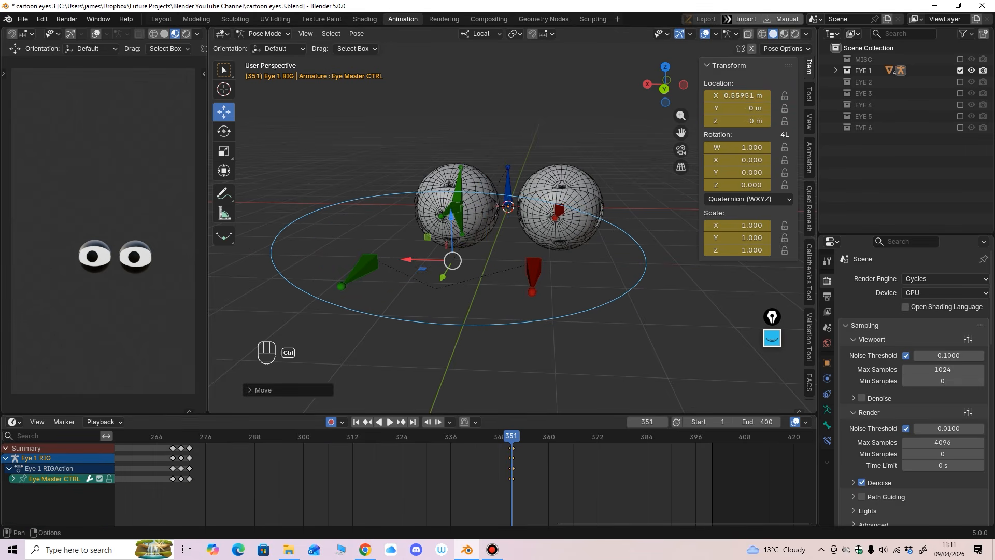
pyautogui.hotkey('ctrl', 'z')
pyautogui.moveTo(513, 436); pyautogui.dragTo(520, 436)
pyautogui.scroll(12, 520, 477)
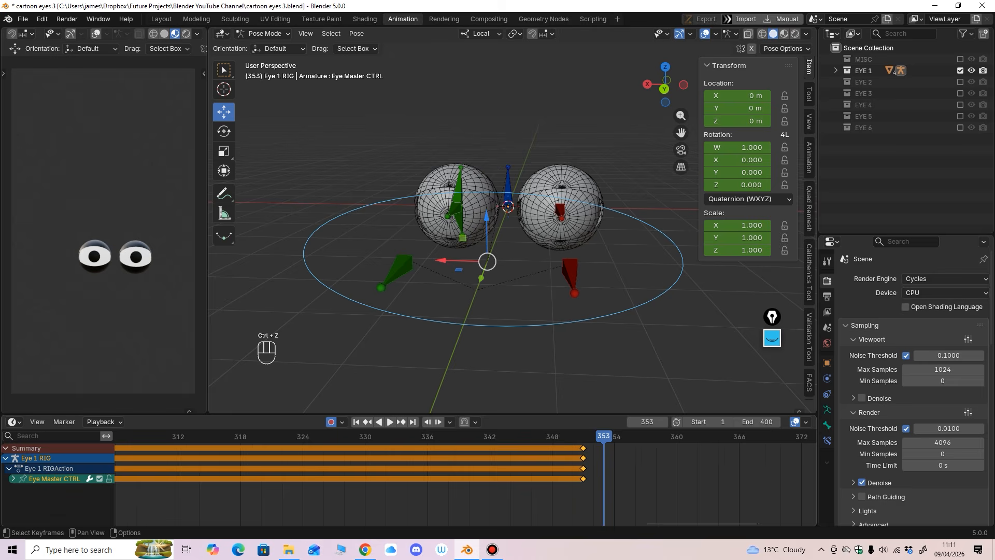
pyautogui.moveTo(585, 480); pyautogui.dragTo(517, 479, button='middle')
pyautogui.moveTo(534, 436); pyautogui.dragTo(525, 436)
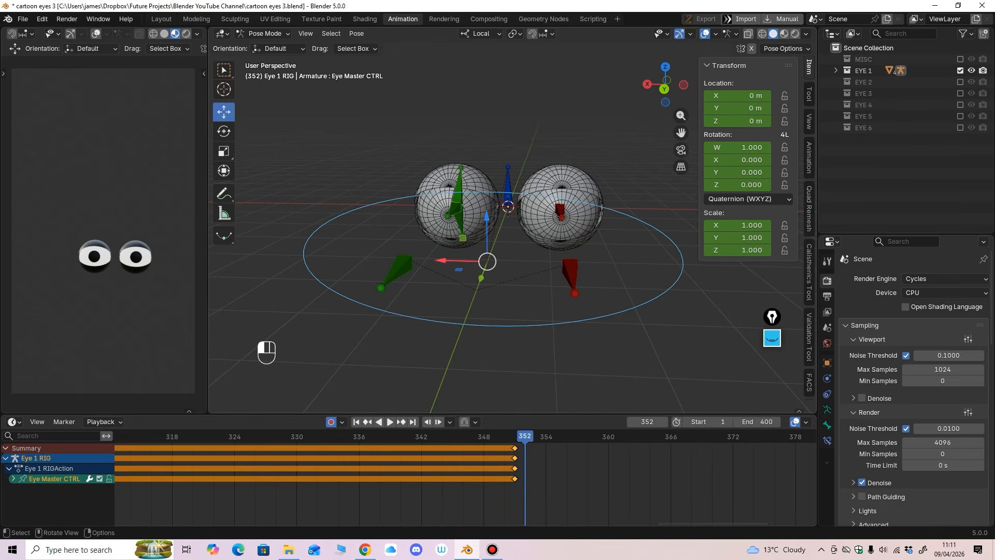
pyautogui.moveTo(441, 260); pyautogui.dragTo(384, 259)
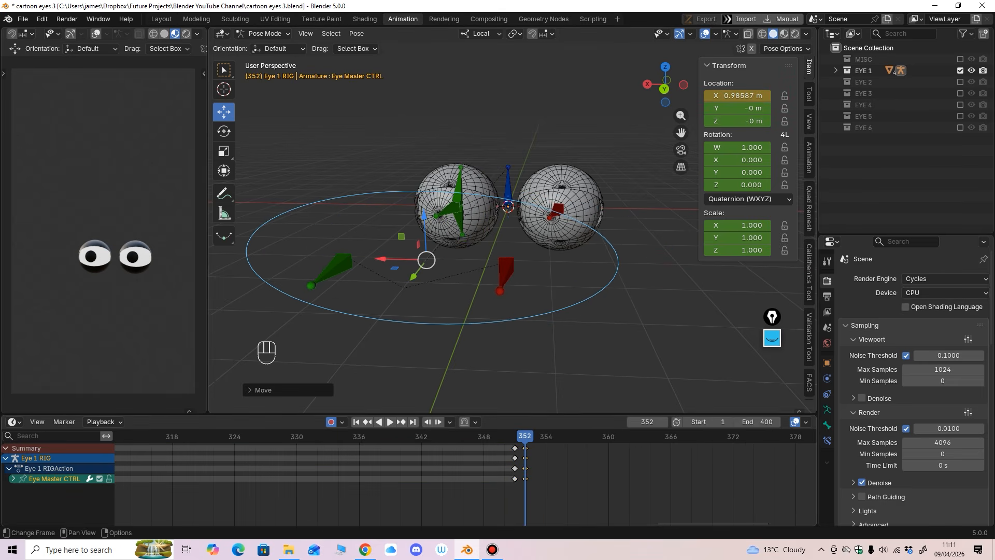
# Select all bones and insert keyframes for them at frame 352.
pyautogui.press('a')
pyautogui.press('x')
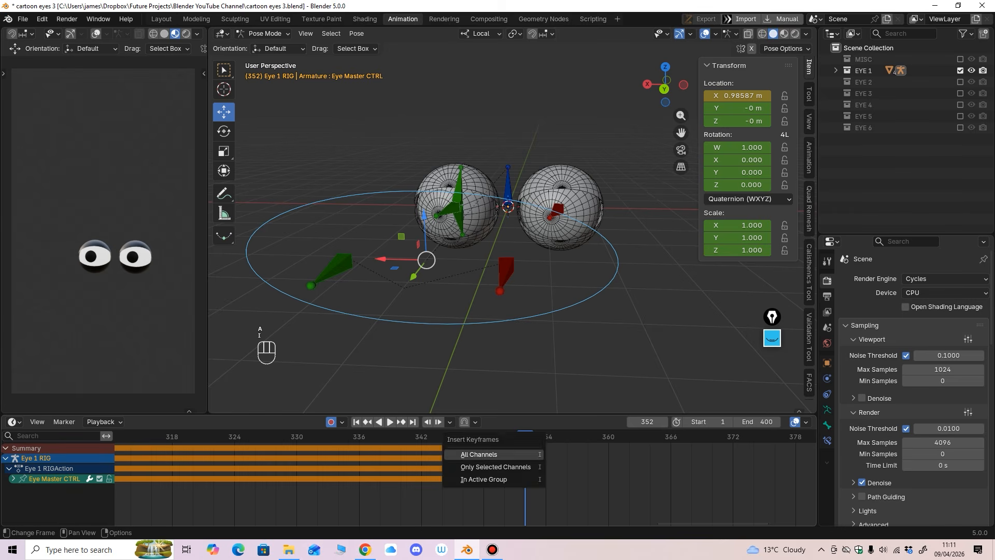
pyautogui.click(510, 452)
pyautogui.press('a')
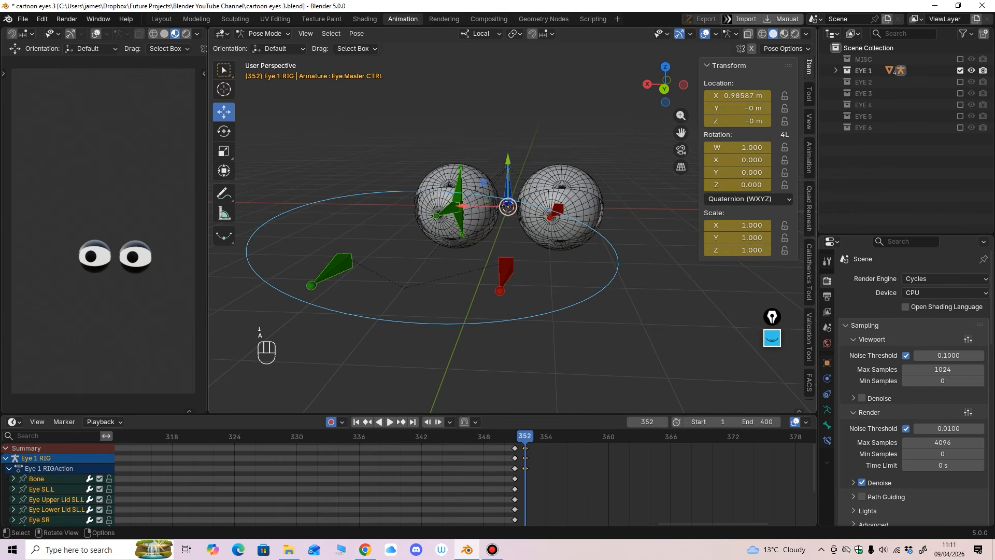
# Copy the glance keyframes at frame 352 and paste them at frame 378.
pyautogui.click(525, 448)
pyautogui.hotkey('ctrl', 'c')
pyautogui.moveTo(525, 467); pyautogui.dragTo(398, 466, button='middle')
pyautogui.click(659, 436)
pyautogui.moveTo(658, 436)
pyautogui.mouseDown()
pyautogui.moveTo(710, 436)
pyautogui.moveTo(669, 436)
pyautogui.mouseUp()
pyautogui.hotkey('ctrl', 'v')
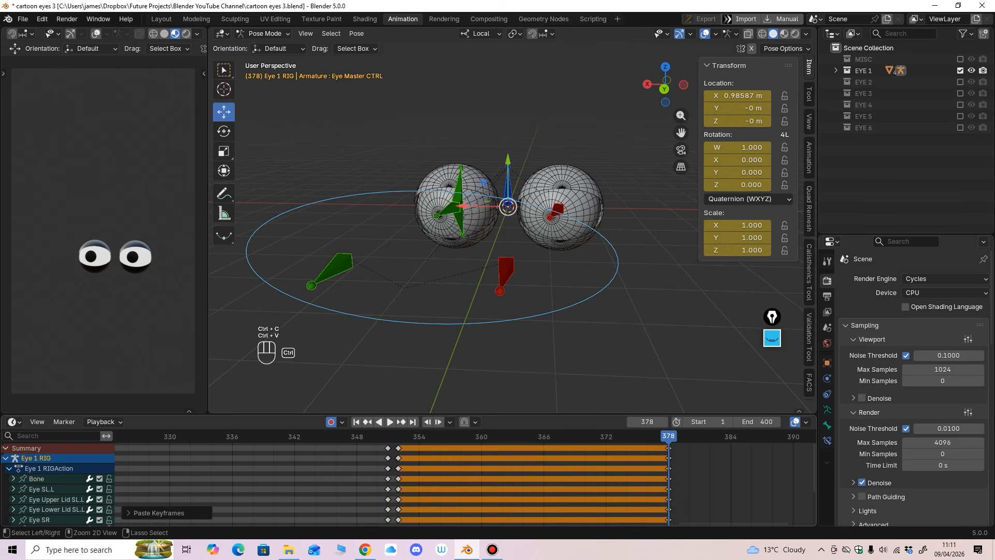
# Go to frame 1 and copy its forward-looking keyframes, undoing any glance keyframes pasted there.
pyautogui.moveTo(518, 482); pyautogui.dragTo(619, 482, button='middle')
pyautogui.press('Right')
pyautogui.moveTo(363, 482); pyautogui.dragTo(596, 482, button='middle')
pyautogui.keyDown('ctrl'); pyautogui.moveTo(466, 483); pyautogui.dragTo(405, 482, button='middle'); pyautogui.keyUp('ctrl')
pyautogui.moveTo(405, 482); pyautogui.dragTo(580, 482, button='middle')
pyautogui.keyDown('ctrl'); pyautogui.moveTo(467, 482); pyautogui.dragTo(373, 482, button='middle'); pyautogui.keyUp('ctrl')
pyautogui.moveTo(373, 483); pyautogui.dragTo(482, 475, button='middle')
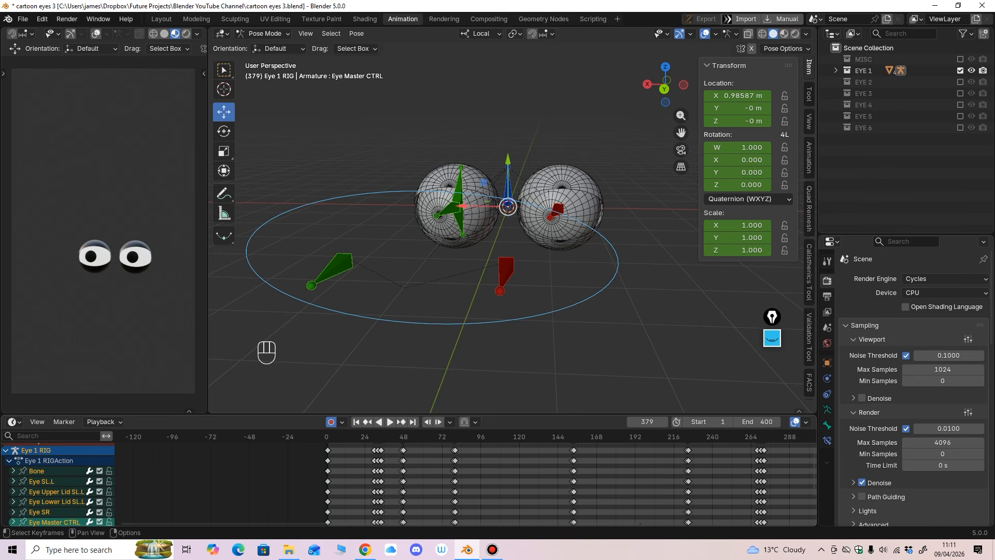
pyautogui.hotkey('shift', 'Left')
pyautogui.hotkey('ctrl', 'v')
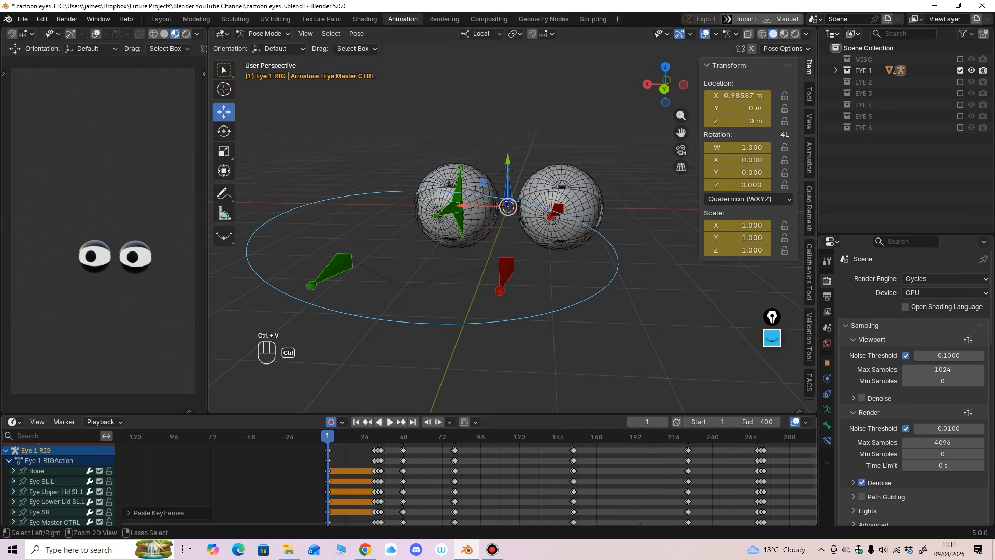
pyautogui.hotkey('ctrl', 'z')
pyautogui.hotkey('ctrl', 'c')
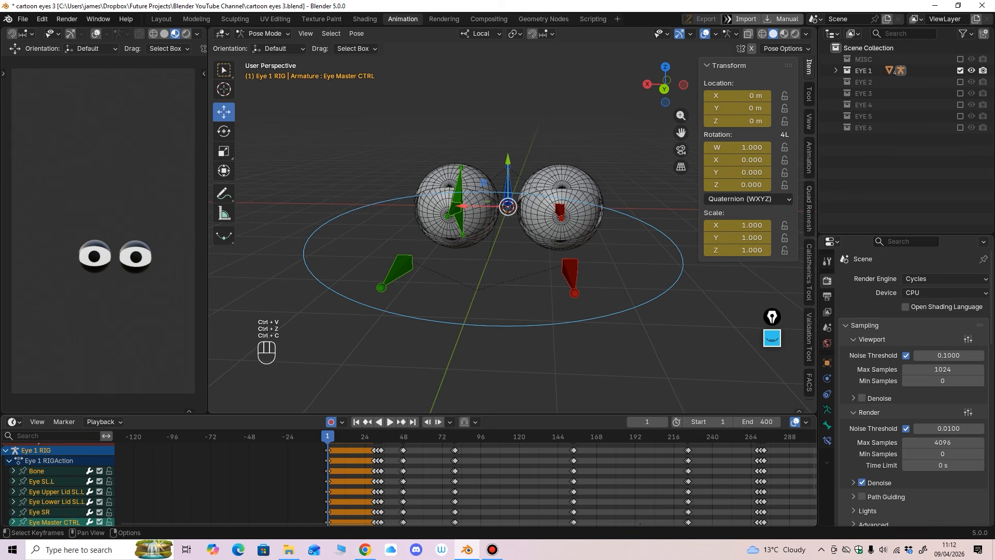
# Paste the copied forward-looking keyframes at frame 379.
pyautogui.moveTo(767, 474); pyautogui.dragTo(248, 482, button='middle')
pyautogui.keyDown('ctrl'); pyautogui.moveTo(467, 482); pyautogui.dragTo(529, 482, button='middle'); pyautogui.keyUp('ctrl')
pyautogui.click(361, 437)
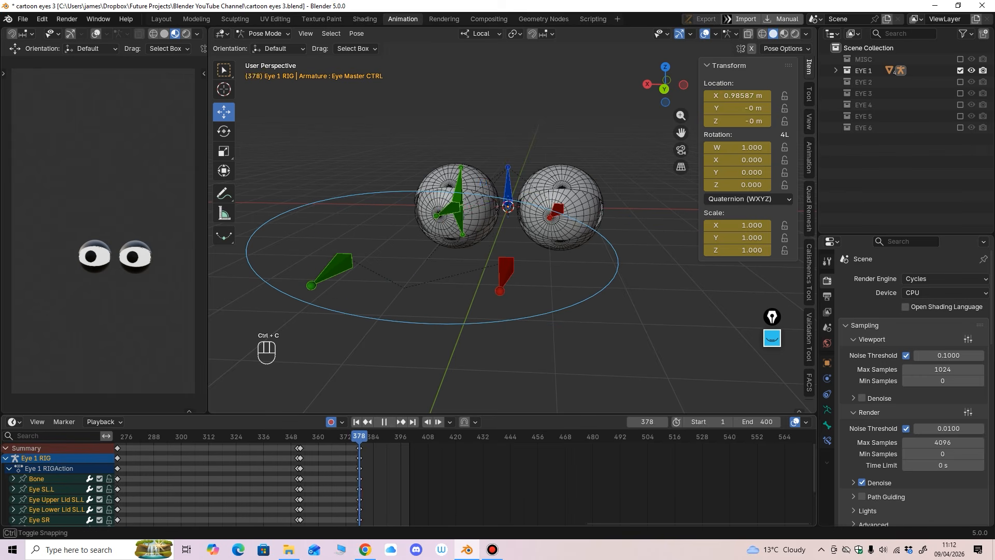
pyautogui.hotkey('ctrl', 'v')
pyautogui.keyDown('ctrl'); pyautogui.moveTo(518, 482); pyautogui.dragTo(467, 482, button='middle'); pyautogui.keyUp('ctrl')
pyautogui.moveTo(467, 482); pyautogui.dragTo(582, 482, button='middle')
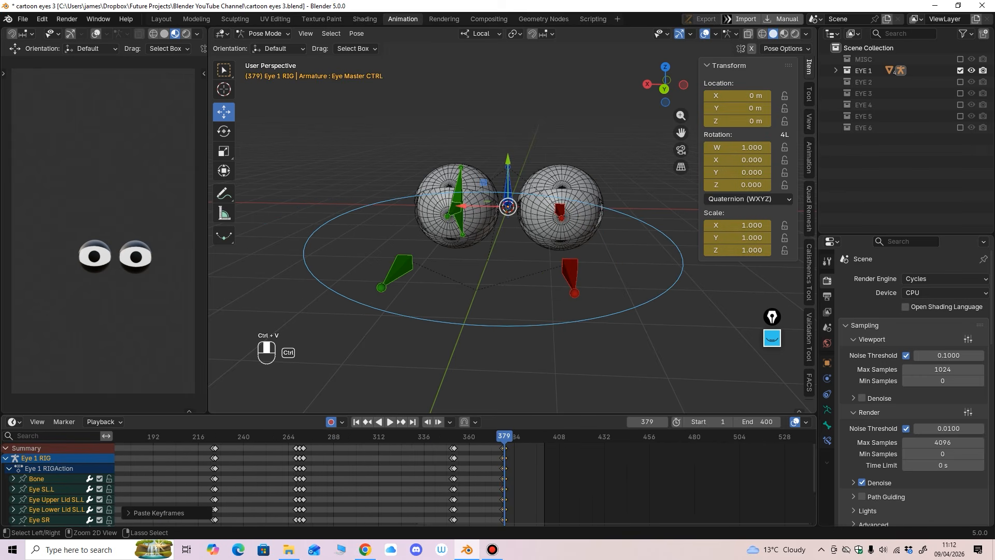
# Play back the animation with all keyframes in view and switch the camera preview to Rendered shading.
pyautogui.press('space')
pyautogui.keyDown('ctrl'); pyautogui.moveTo(477, 482); pyautogui.dragTo(449, 482, button='middle'); pyautogui.keyUp('ctrl')
pyautogui.moveTo(448, 482); pyautogui.dragTo(610, 482, button='middle')
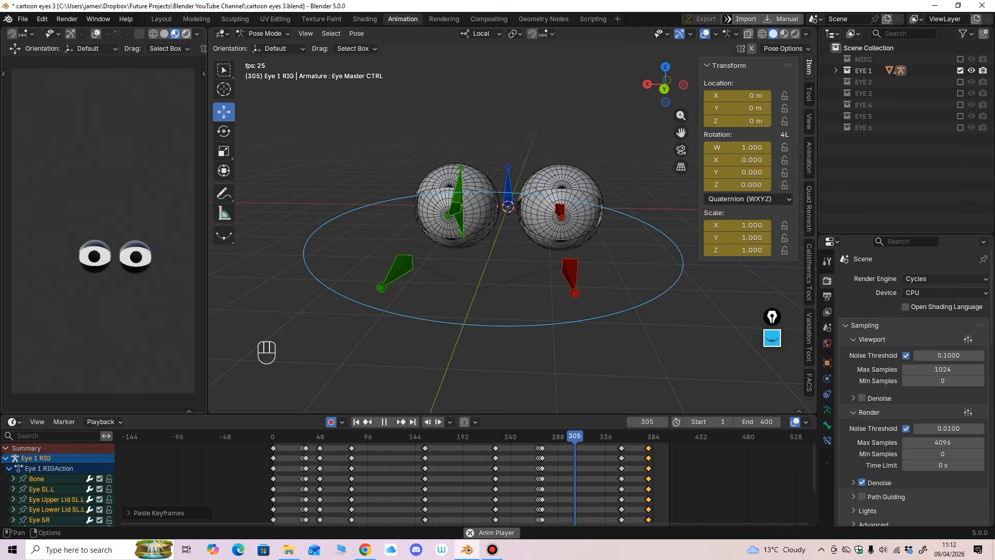
pyautogui.click(186, 33)
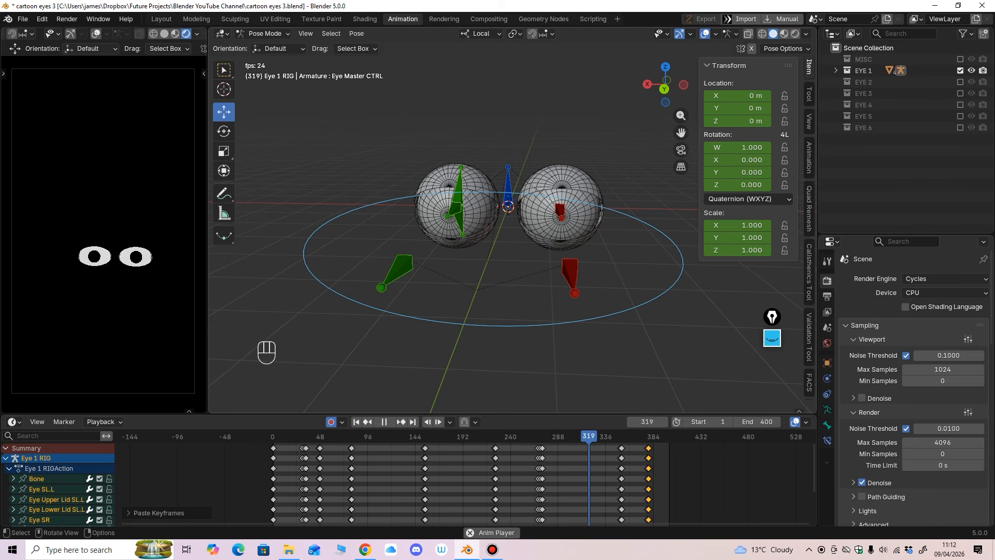
pyautogui.press('space')
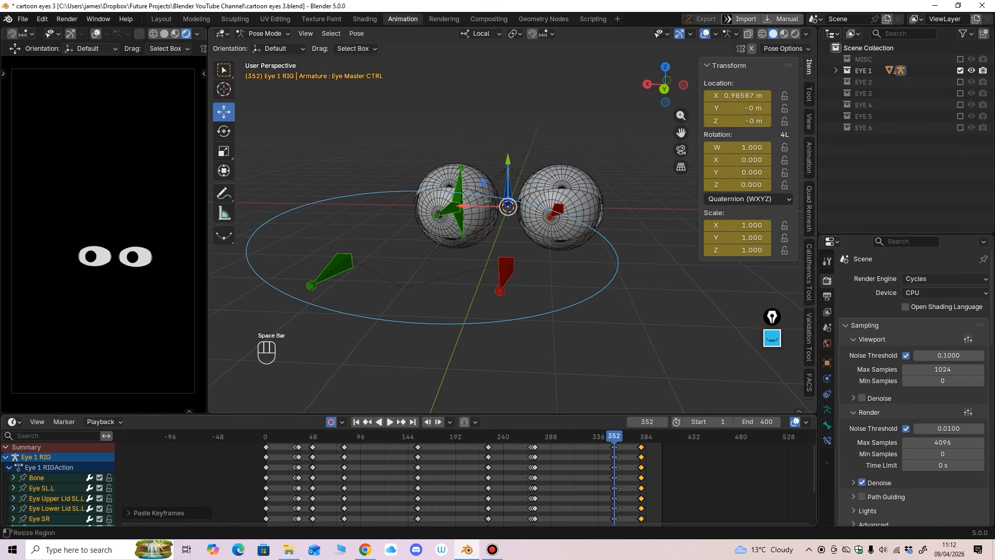
# Select the Eye Master CTRL bone and show its curves in an enlarged Graph Editor in place of the timeline.
pyautogui.click(13, 421)
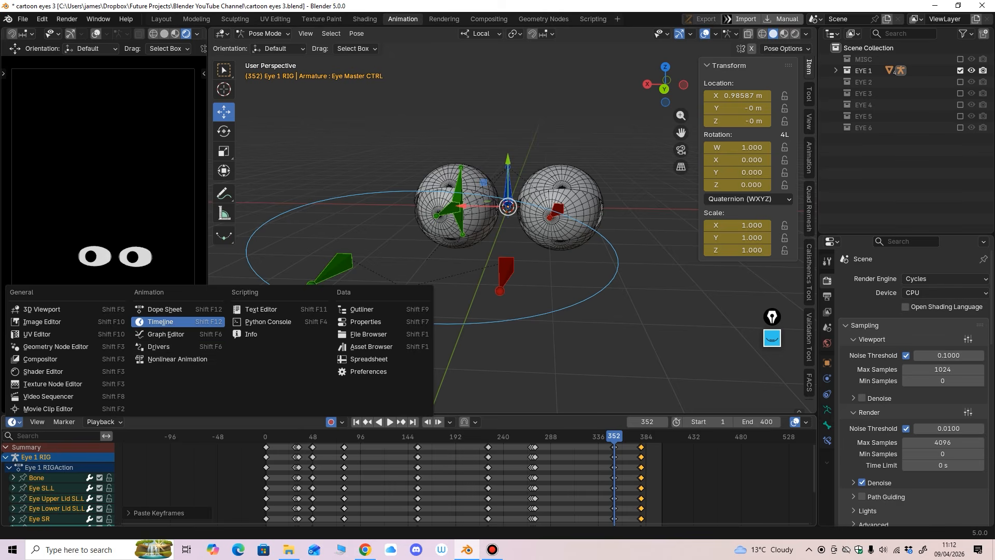
pyautogui.moveTo(280, 342); pyautogui.dragTo(267, 352, button='middle')
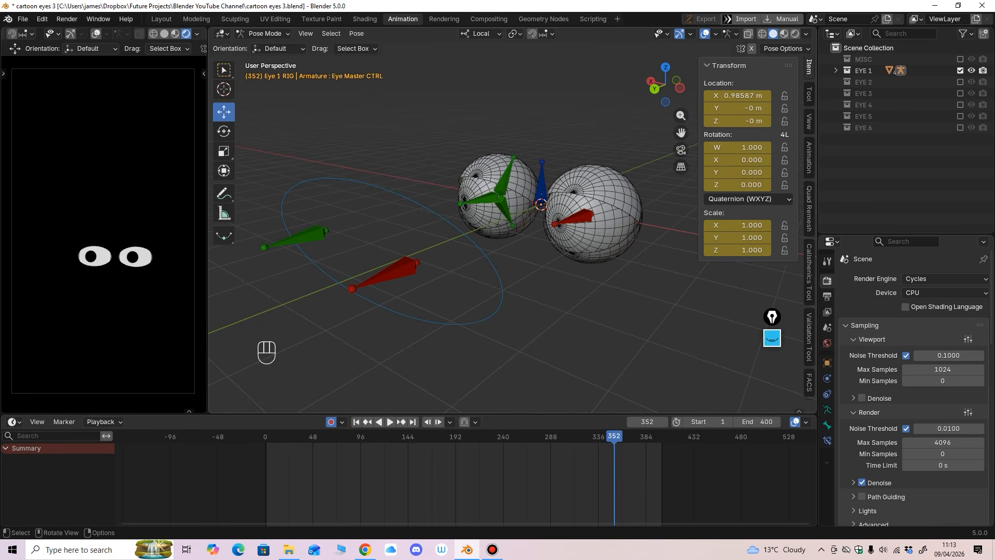
pyautogui.click(482, 319)
pyautogui.click(12, 422)
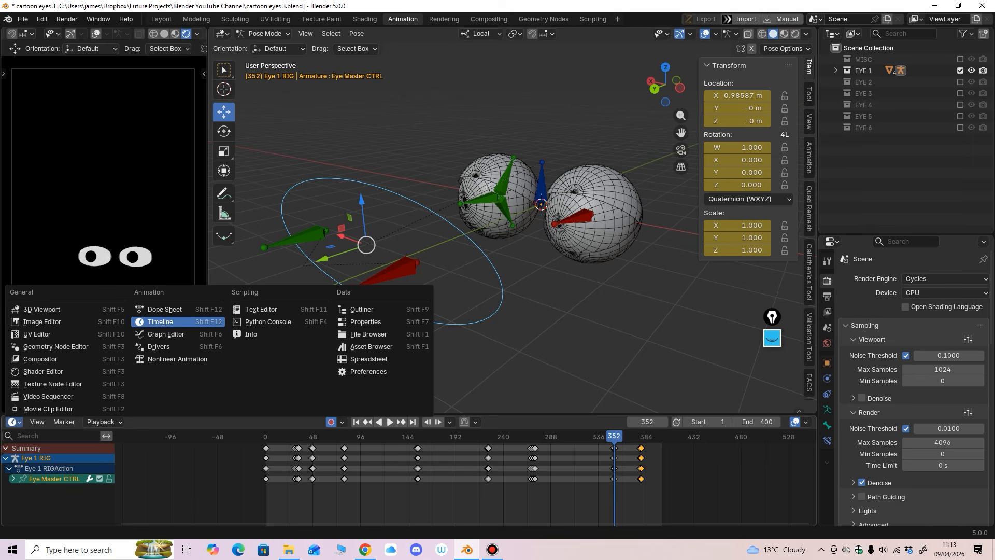
pyautogui.click(166, 334)
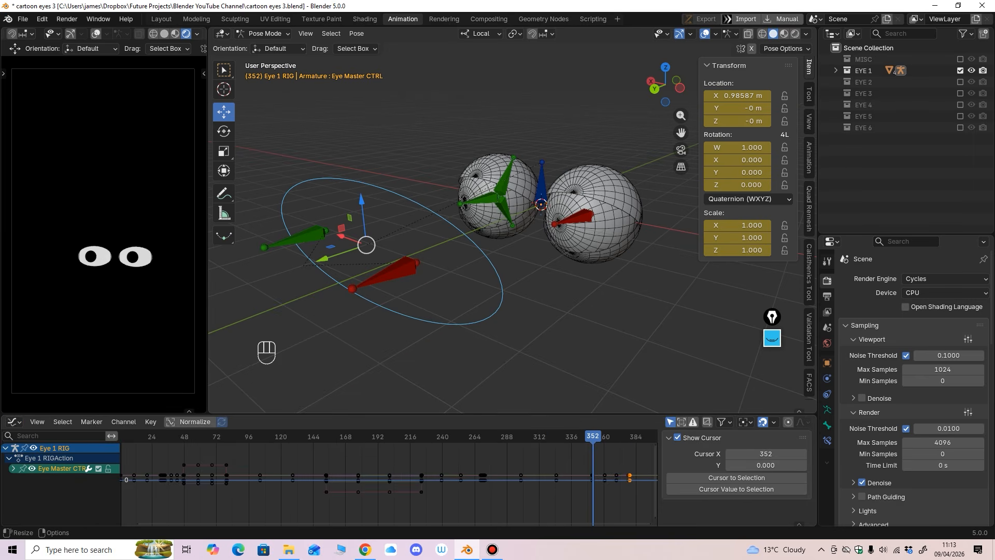
pyautogui.moveTo(270, 413); pyautogui.dragTo(270, 328)
pyautogui.press('Home')
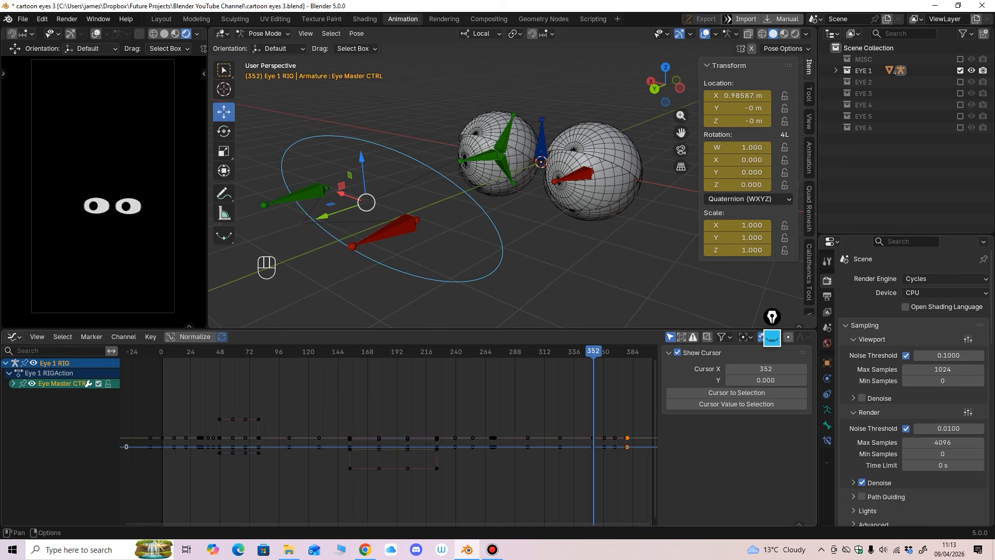
# Set the Graph Editor to show handles only for selected keyframes and hide its cursor.
pyautogui.click(13, 336)
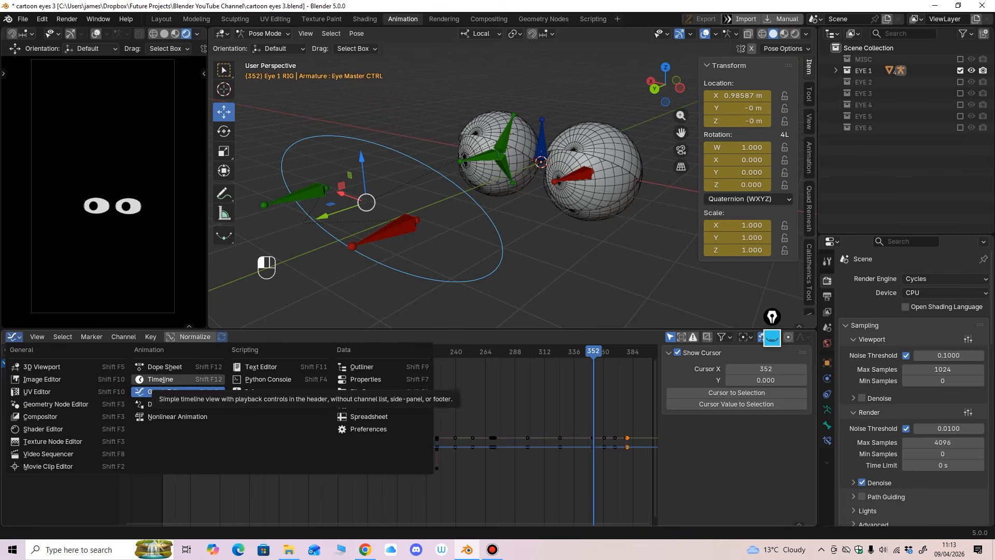
pyautogui.click(162, 392)
pyautogui.keyDown('ctrl'); pyautogui.moveTo(388, 438); pyautogui.dragTo(358, 436, button='middle'); pyautogui.keyUp('ctrl')
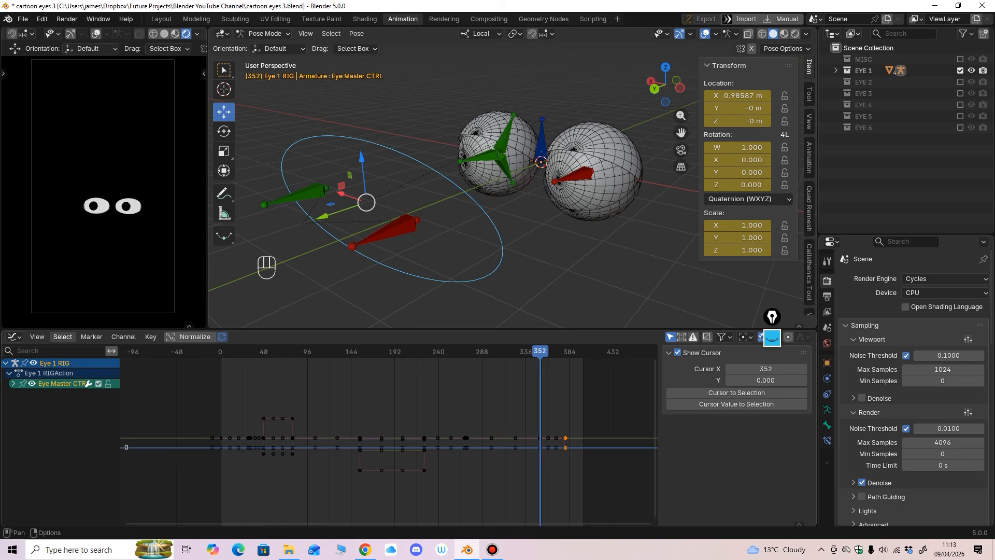
pyautogui.click(37, 337)
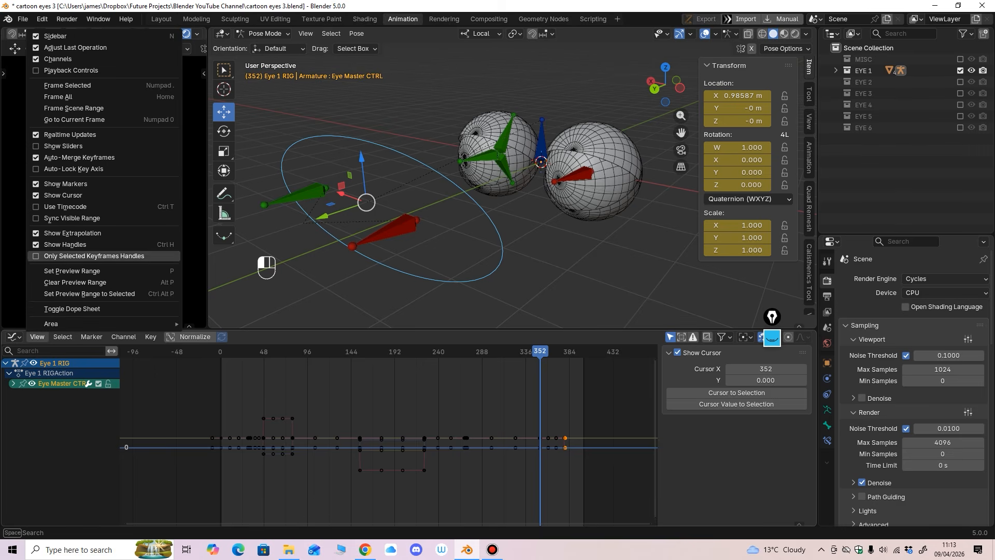
pyautogui.click(94, 256)
pyautogui.click(37, 337)
pyautogui.click(78, 195)
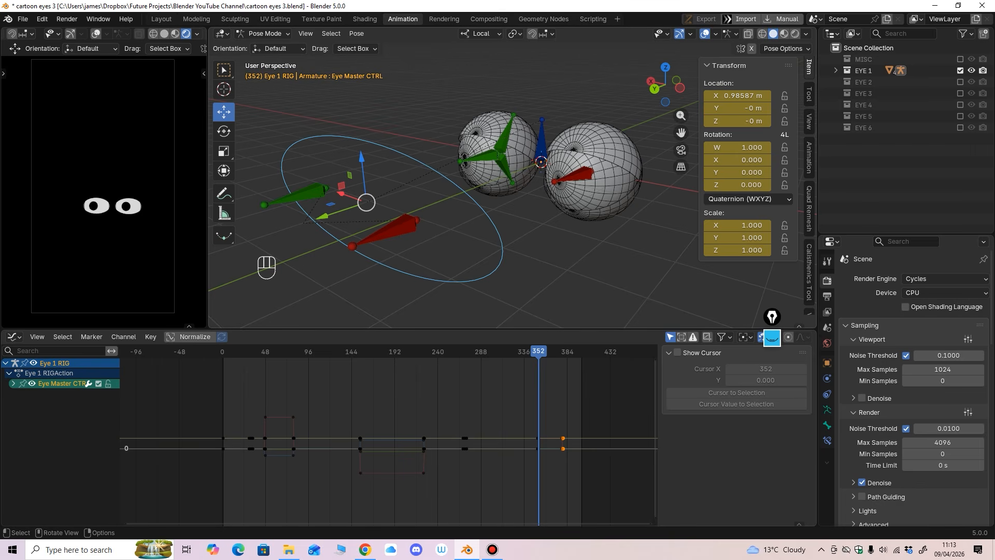
# Select all Eye Master CTRL keyframes and set their handle type to Vector.
pyautogui.press('a')
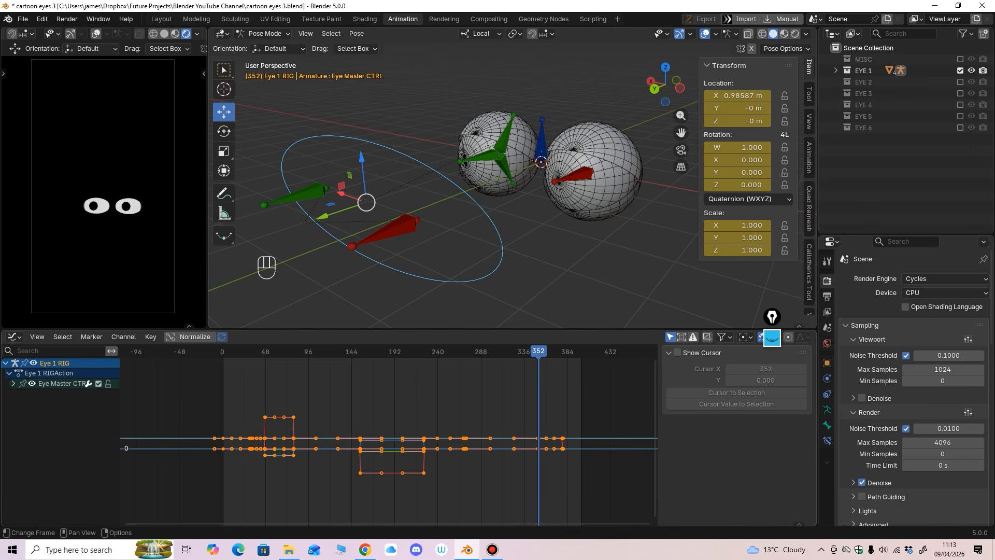
pyautogui.rightClick(426, 439)
pyautogui.moveTo(426, 438)
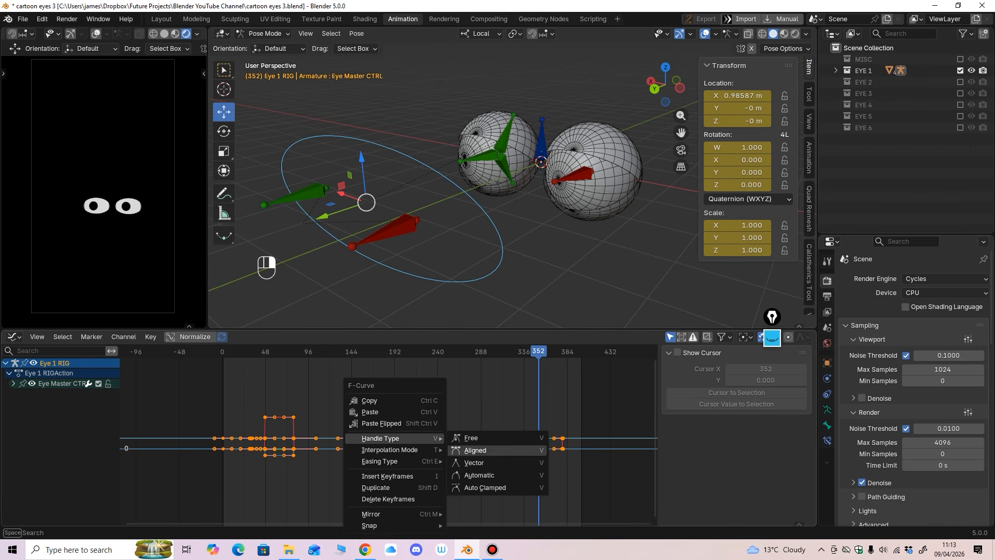
pyautogui.click(474, 462)
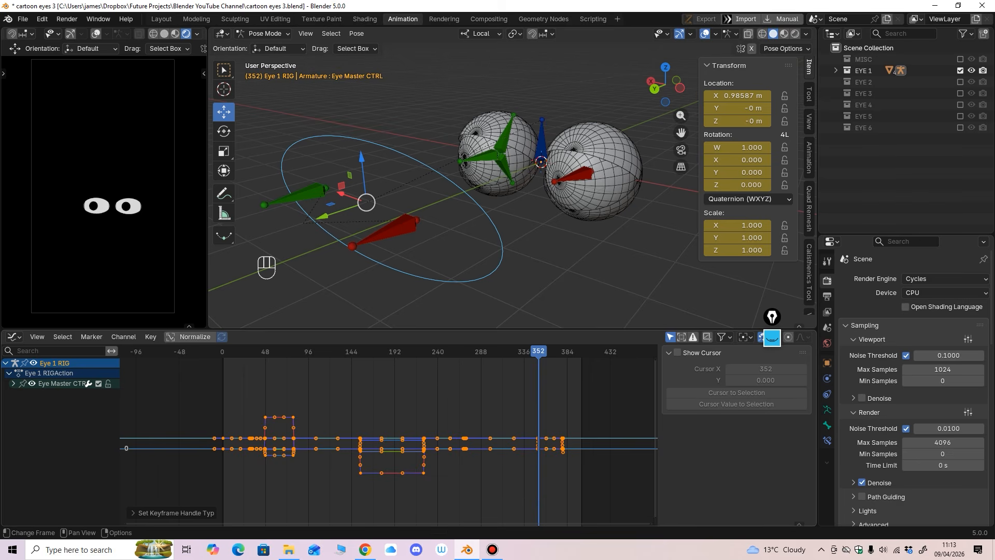
pyautogui.rightClick(389, 438)
pyautogui.moveTo(389, 439)
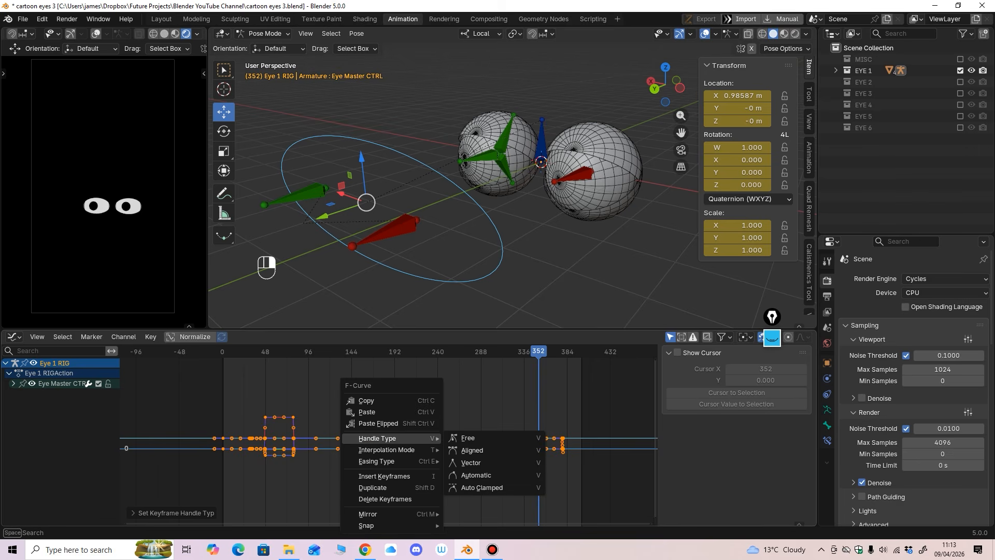
pyautogui.click(471, 462)
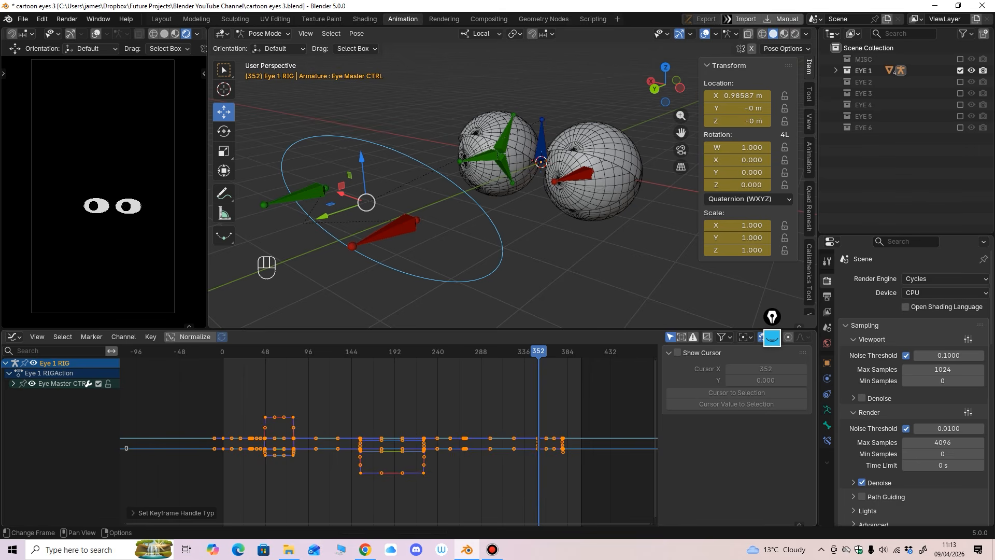
# Set the interpolation mode of all Eye Master CTRL keyframes to Linear.
pyautogui.rightClick(384, 438)
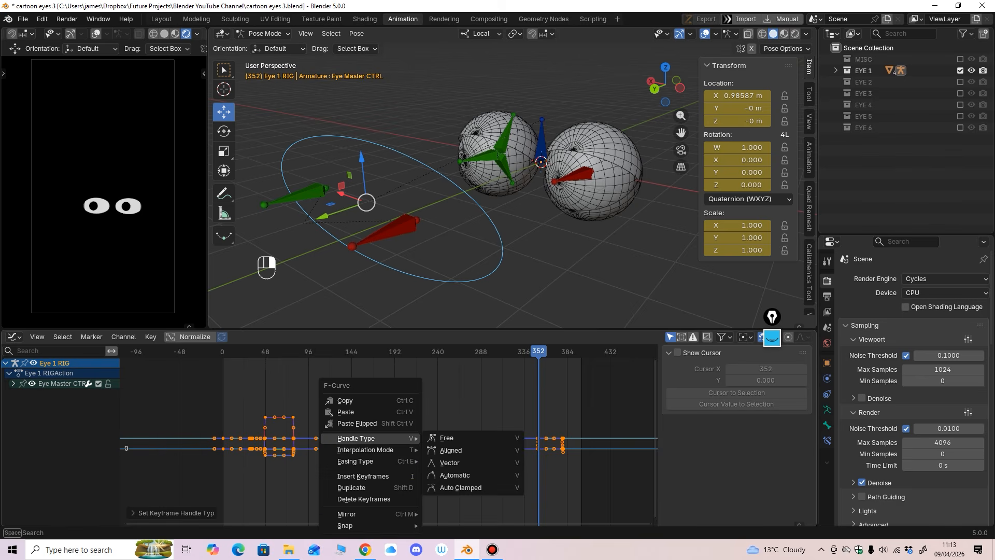
pyautogui.moveTo(384, 449)
pyautogui.click(449, 387)
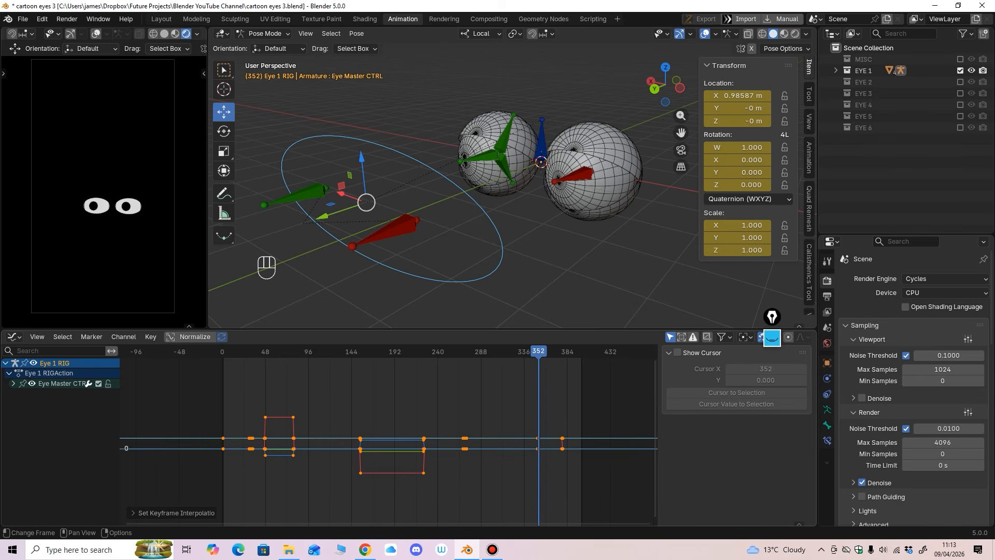
pyautogui.press('Home')
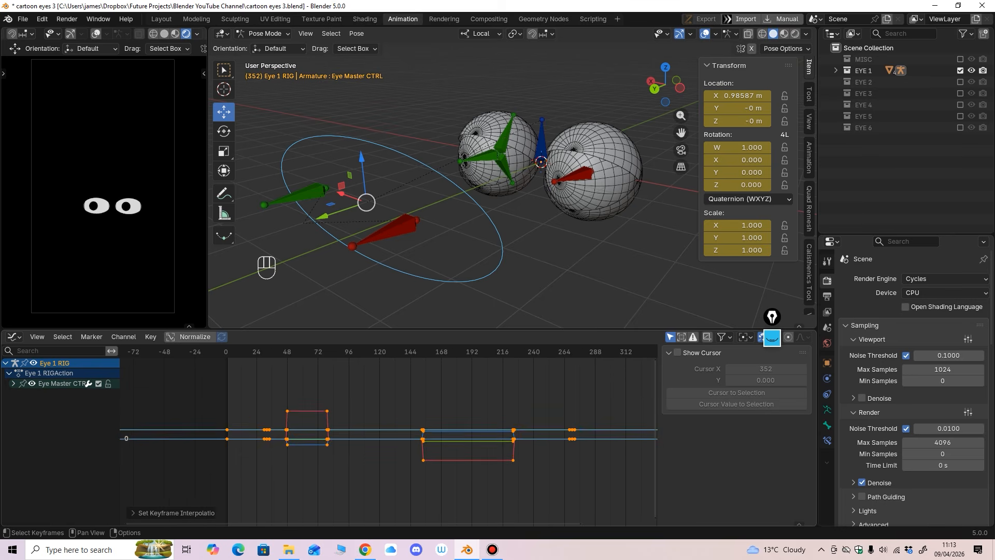
pyautogui.moveTo(206, 378); pyautogui.dragTo(590, 468)
pyautogui.scroll(-5, 389, 440)
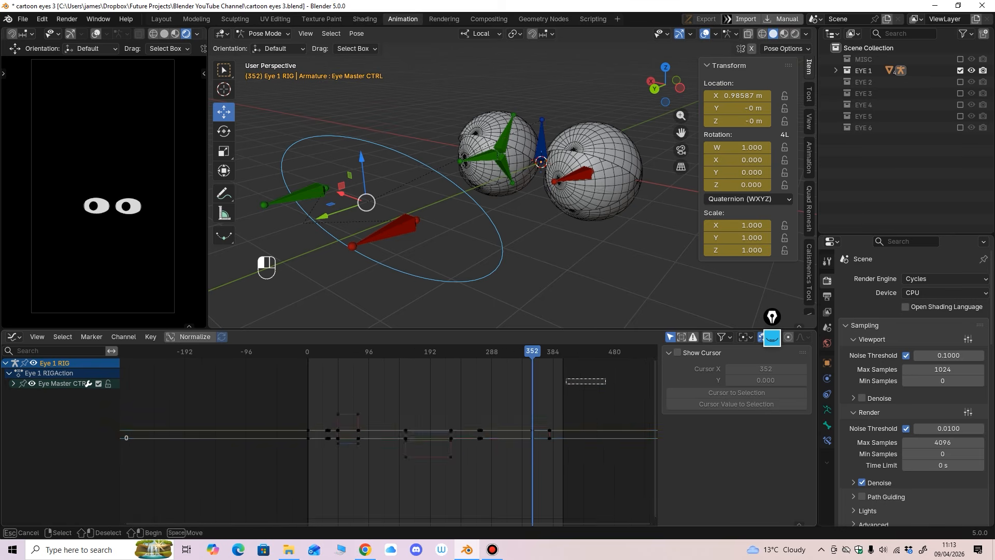
pyautogui.scroll(2, 388, 440)
pyautogui.rightClick(384, 450)
pyautogui.moveTo(381, 461)
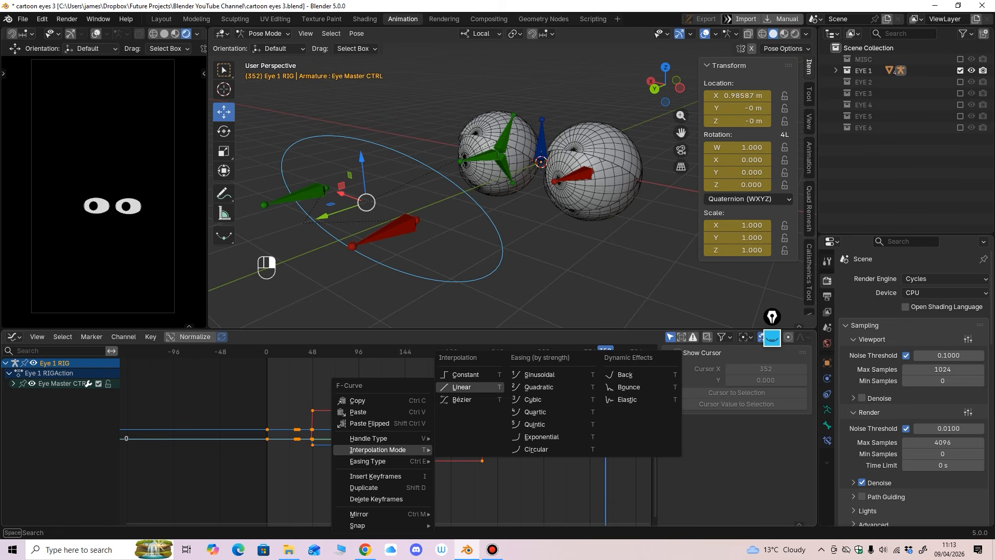
pyautogui.click(461, 387)
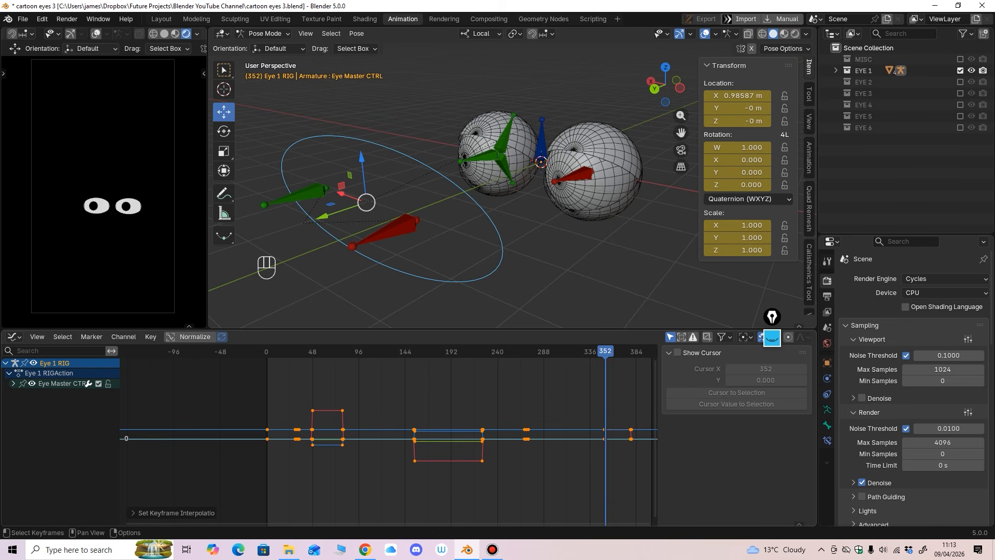
pyautogui.scroll(2, 385, 441)
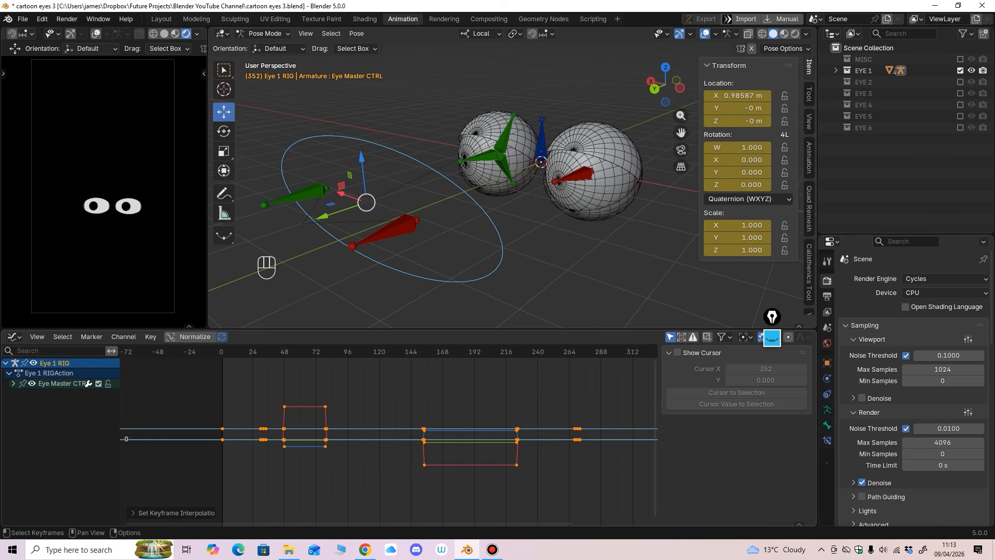
# Play back the animation to check the glances with the linear curves.
pyautogui.press('space')
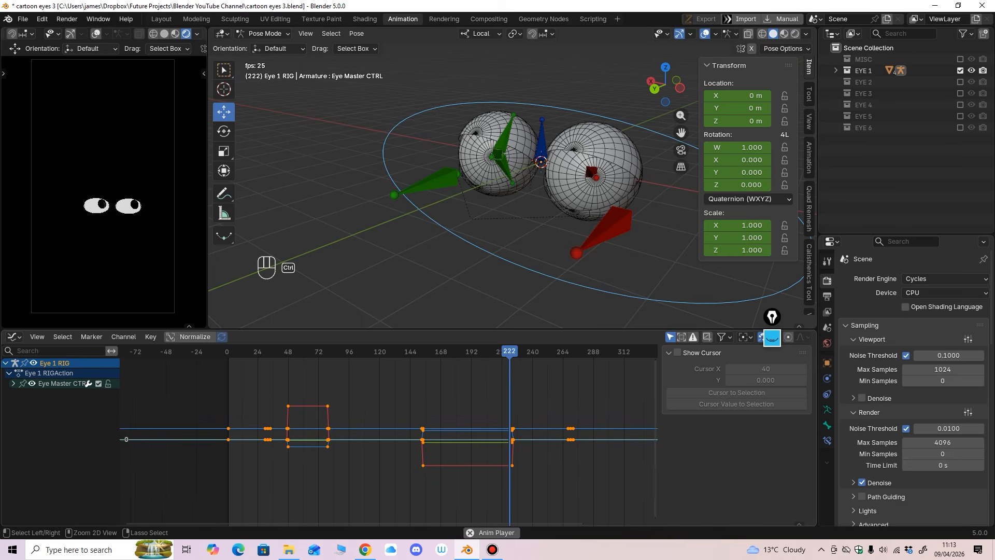
pyautogui.keyDown('ctrl'); pyautogui.moveTo(385, 421); pyautogui.dragTo(265, 433, button='middle'); pyautogui.keyUp('ctrl')
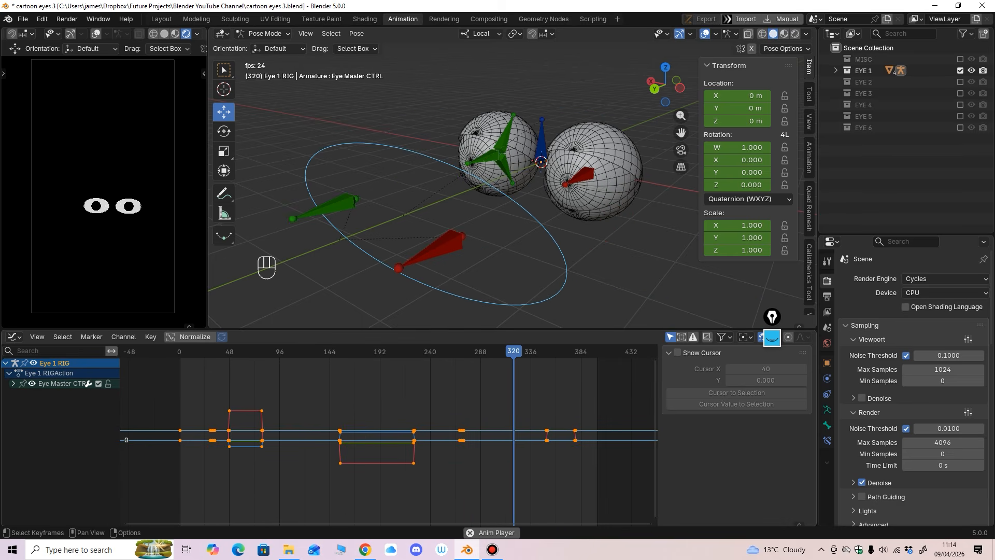
pyautogui.moveTo(331, 435); pyautogui.dragTo(344, 440, button='middle')
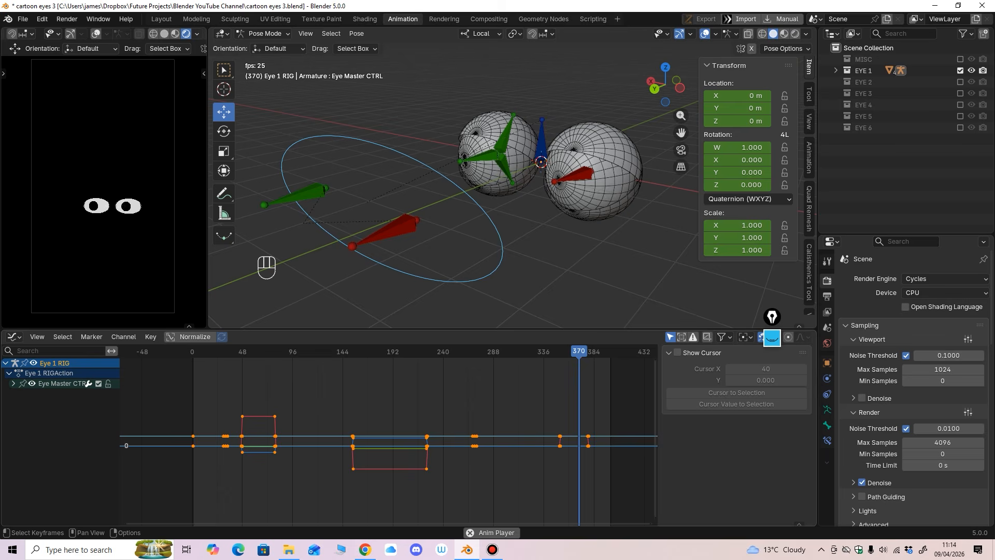
pyautogui.press('space')
# Select the Eye Upper Lid SL.L bone and pick its X Location blink keyframe at frame 32 in the Graph Editor.
pyautogui.click(507, 135)
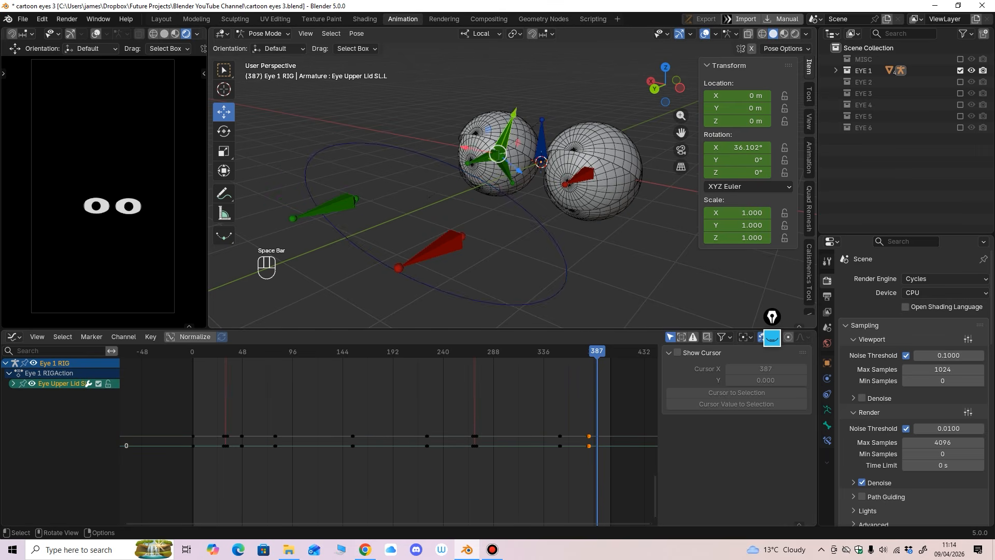
pyautogui.moveTo(507, 135); pyautogui.dragTo(461, 115, button='middle')
pyautogui.scroll(1, 461, 115)
pyautogui.keyDown('ctrl'); pyautogui.moveTo(436, 389); pyautogui.dragTo(443, 452, button='middle'); pyautogui.keyUp('ctrl')
pyautogui.moveTo(373, 440); pyautogui.dragTo(517, 448, button='middle')
pyautogui.moveTo(516, 448); pyautogui.dragTo(477, 435, button='middle')
pyautogui.click(474, 450)
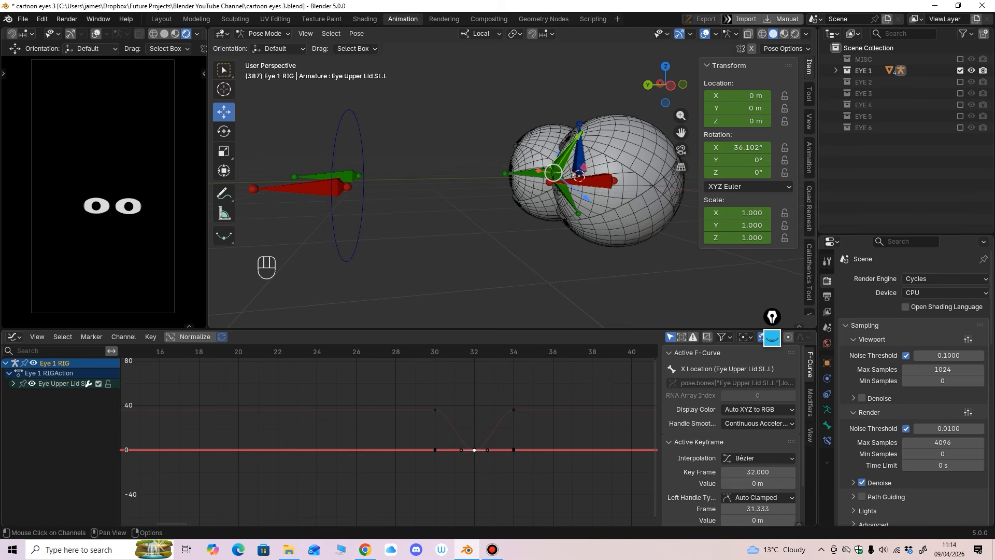
# Expand the Eye Upper Lid SL.L channels and hide every curve except X Euler Rotation.
pyautogui.click(13, 383)
pyautogui.moveTo(21, 393); pyautogui.dragTo(21, 414)
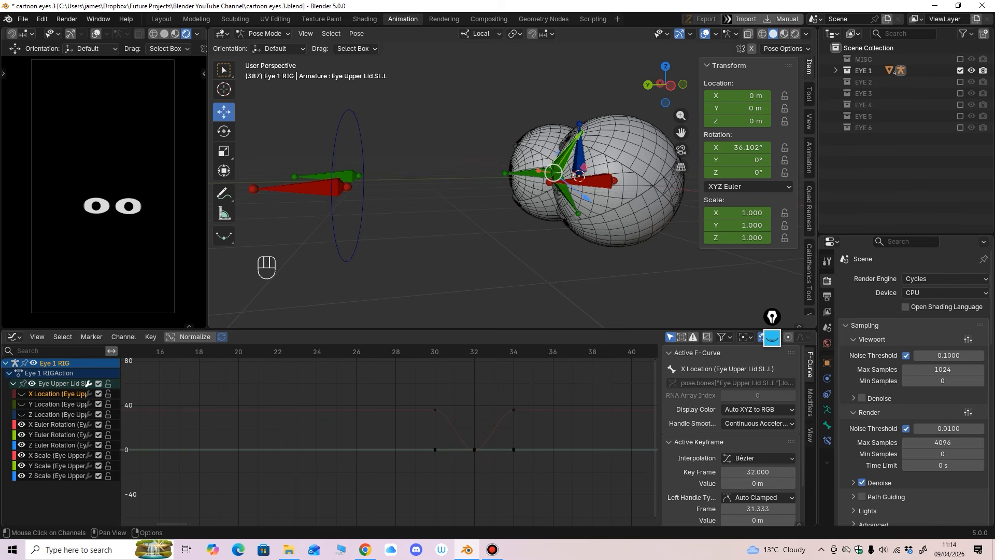
pyautogui.moveTo(22, 455); pyautogui.dragTo(21, 476)
pyautogui.click(21, 435)
pyautogui.keyDown('ctrl'); pyautogui.moveTo(332, 435); pyautogui.dragTo(290, 448, button='middle'); pyautogui.keyUp('ctrl')
pyautogui.moveTo(394, 433); pyautogui.dragTo(361, 441, button='middle')
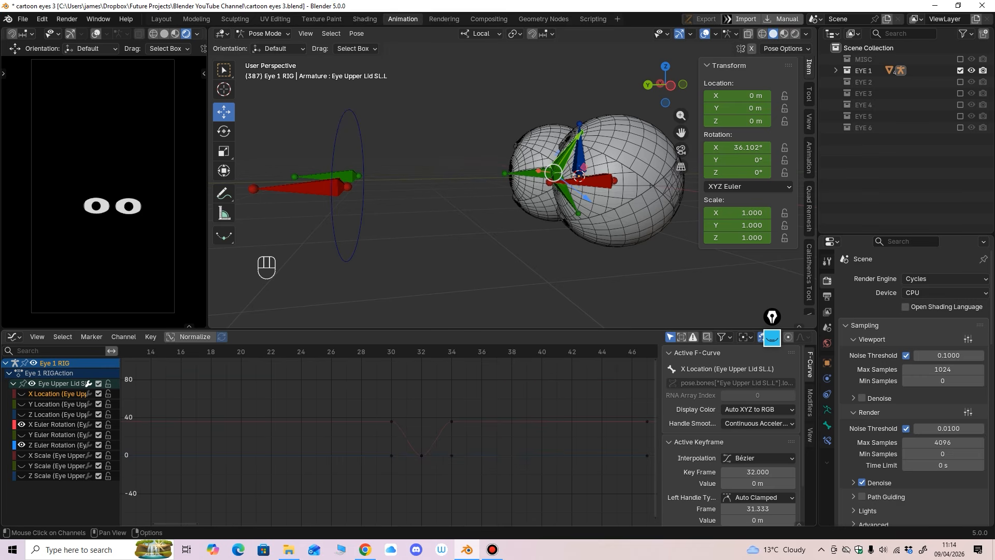
pyautogui.click(21, 445)
# Reselect the Eye Upper Lid SL.L bone and move its X Euler Rotation keyframe at frame 32 to about 3.76°.
pyautogui.moveTo(394, 244); pyautogui.dragTo(423, 245, button='middle')
pyautogui.click(423, 244)
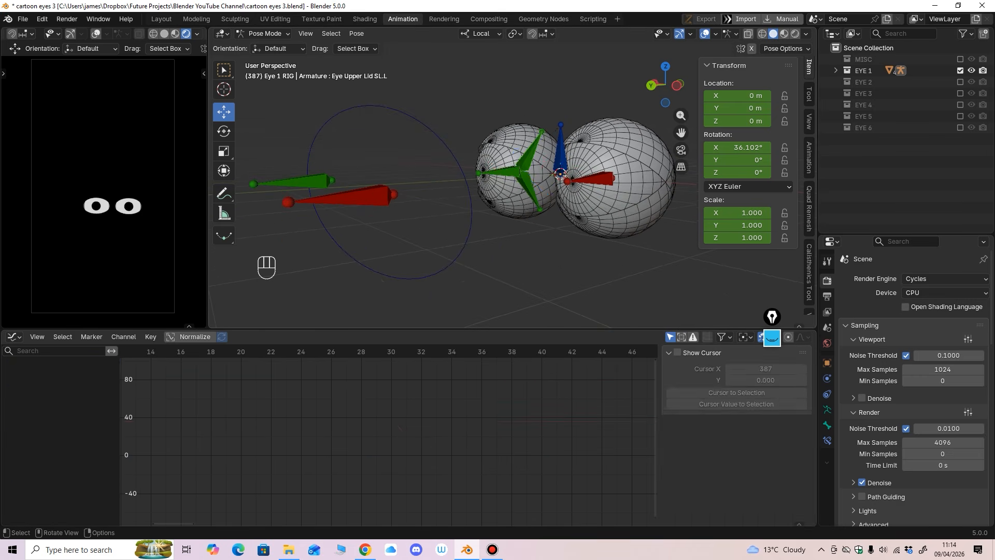
pyautogui.click(534, 149)
pyautogui.click(57, 425)
pyautogui.moveTo(438, 456)
pyautogui.mouseDown()
pyautogui.moveTo(407, 455)
pyautogui.moveTo(423, 453)
pyautogui.mouseUp()
# Widen both handles of the Eye Upper Lid SL.L X Euler Rotation keyframe at frame 270 to round the blink curve.
pyautogui.keyDown('ctrl'); pyautogui.moveTo(423, 453); pyautogui.dragTo(419, 462, button='middle'); pyautogui.keyUp('ctrl')
pyautogui.moveTo(419, 461); pyautogui.dragTo(205, 461, button='middle')
pyautogui.keyDown('ctrl'); pyautogui.moveTo(353, 440); pyautogui.dragTo(249, 479, button='middle'); pyautogui.keyUp('ctrl')
pyautogui.moveTo(415, 440); pyautogui.dragTo(259, 451, button='middle')
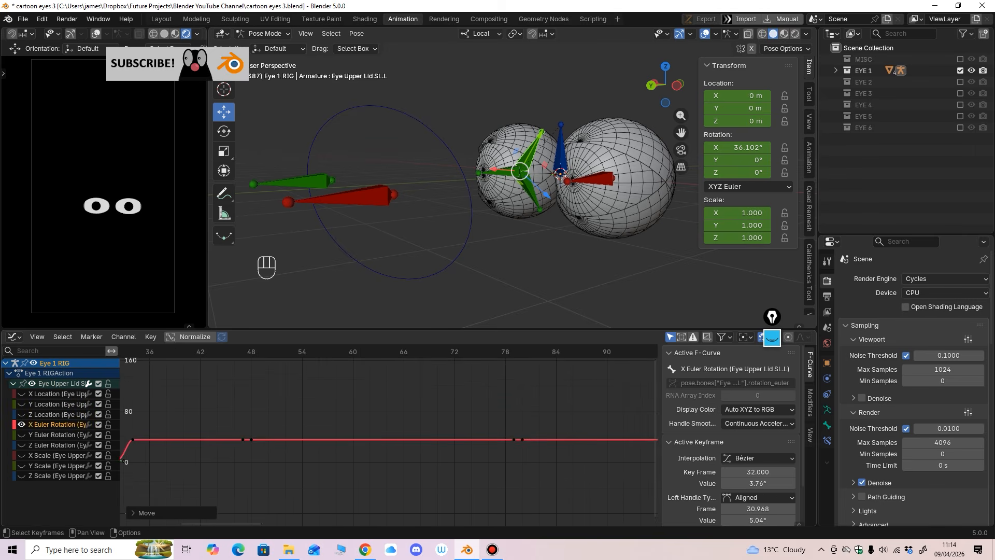
pyautogui.moveTo(497, 451); pyautogui.dragTo(270, 441, button='middle')
pyautogui.keyDown('ctrl'); pyautogui.moveTo(326, 451); pyautogui.dragTo(182, 482, button='middle'); pyautogui.keyUp('ctrl')
pyautogui.moveTo(525, 457); pyautogui.dragTo(176, 495, button='middle')
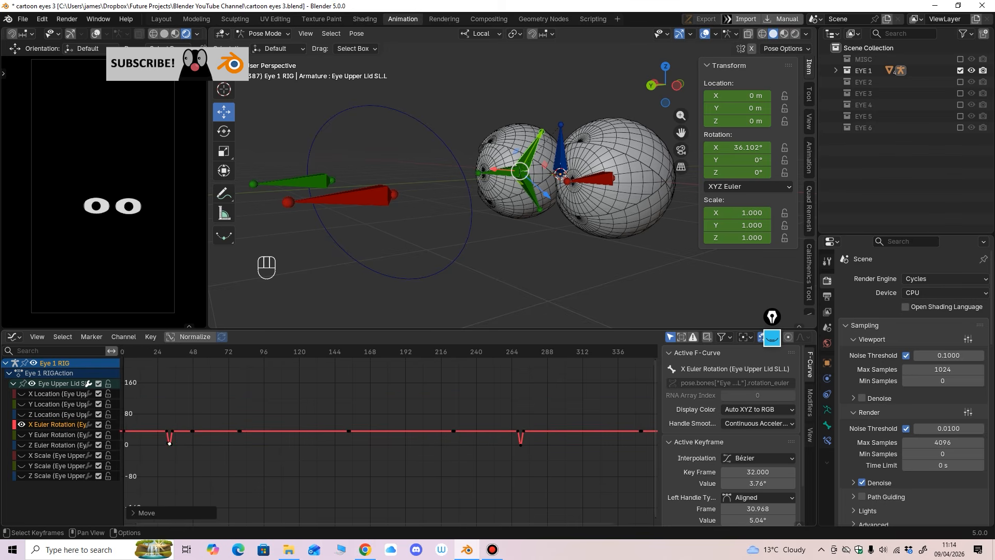
pyautogui.moveTo(448, 436); pyautogui.dragTo(591, 363, button='middle')
pyautogui.moveTo(553, 450); pyautogui.dragTo(518, 400, button='middle')
pyautogui.click(366, 438)
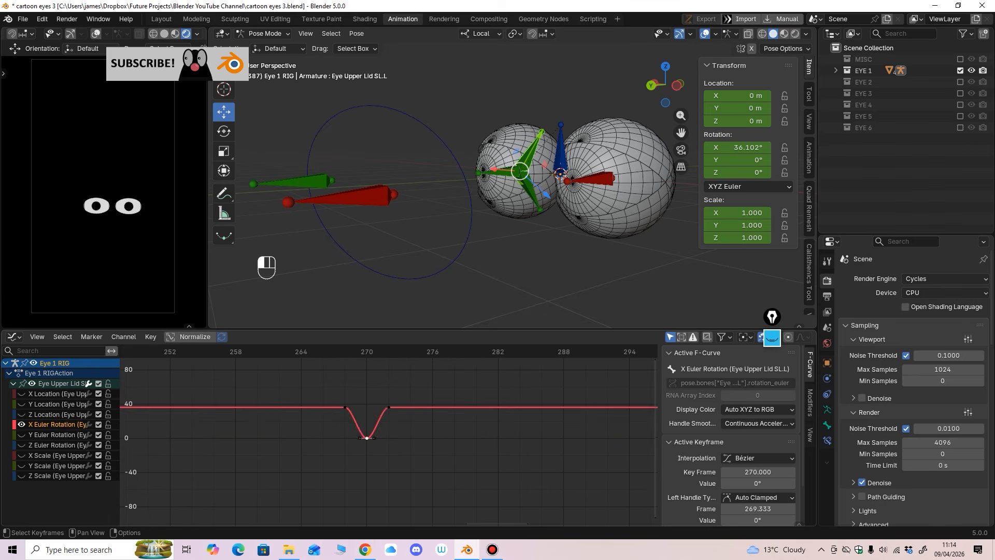
pyautogui.click(404, 456)
pyautogui.click(367, 438)
pyautogui.moveTo(358, 438); pyautogui.dragTo(380, 438)
# Select the Eye Lower Lid SL.L bone, expand its channels and hide every curve except Z Euler Rotation.
pyautogui.click(534, 198)
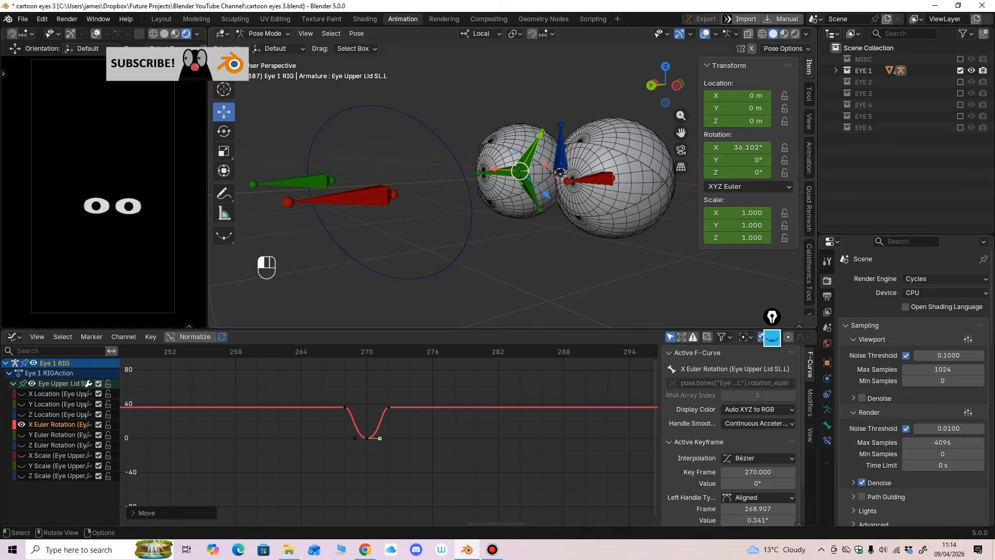
pyautogui.keyDown('ctrl'); pyautogui.moveTo(466, 435); pyautogui.dragTo(399, 451, button='middle'); pyautogui.keyUp('ctrl')
pyautogui.click(13, 384)
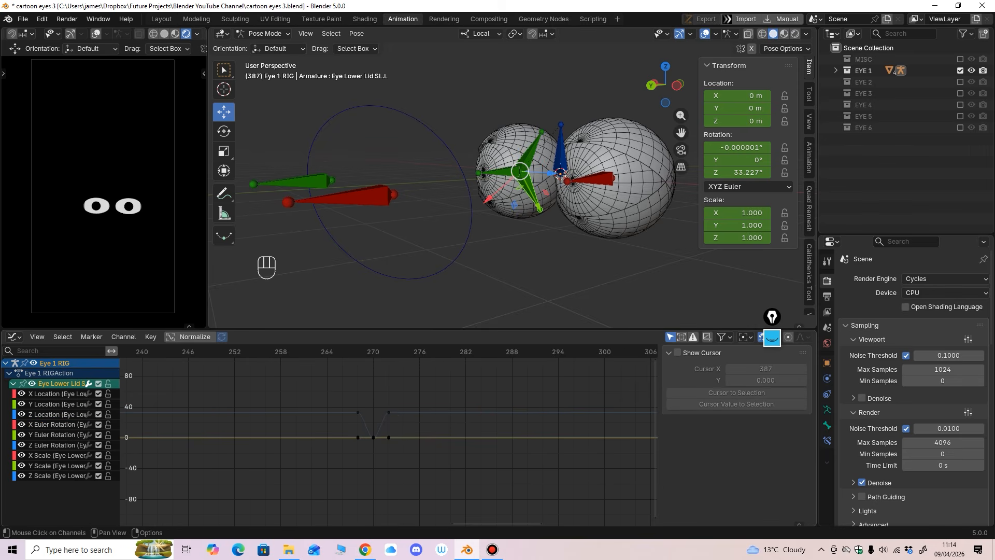
pyautogui.moveTo(21, 394); pyautogui.dragTo(21, 425)
pyautogui.moveTo(21, 466); pyautogui.dragTo(22, 476)
pyautogui.click(21, 435)
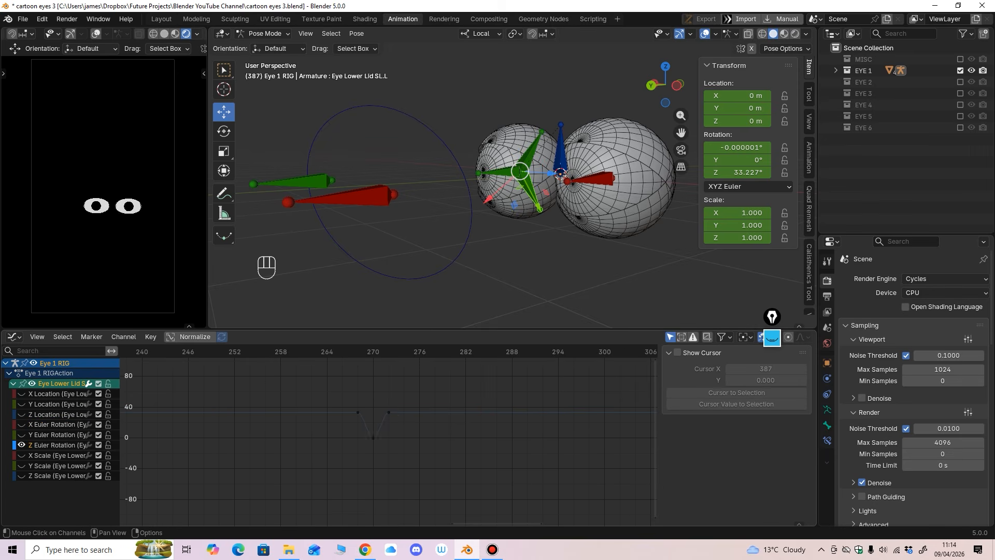
# Widen both handles of the lower lid's Z Euler Rotation keyframe at frame 270.
pyautogui.click(52, 446)
pyautogui.keyDown('ctrl'); pyautogui.moveTo(394, 436); pyautogui.dragTo(337, 476, button='middle'); pyautogui.keyUp('ctrl')
pyautogui.click(384, 436)
pyautogui.moveTo(385, 436); pyautogui.dragTo(326, 431, button='middle')
pyautogui.moveTo(417, 446); pyautogui.dragTo(415, 446)
pyautogui.moveTo(431, 446); pyautogui.dragTo(436, 446)
# Widen the handles of the lower lid's Z Euler Rotation blink keyframe at frame 32.
pyautogui.click(224, 131)
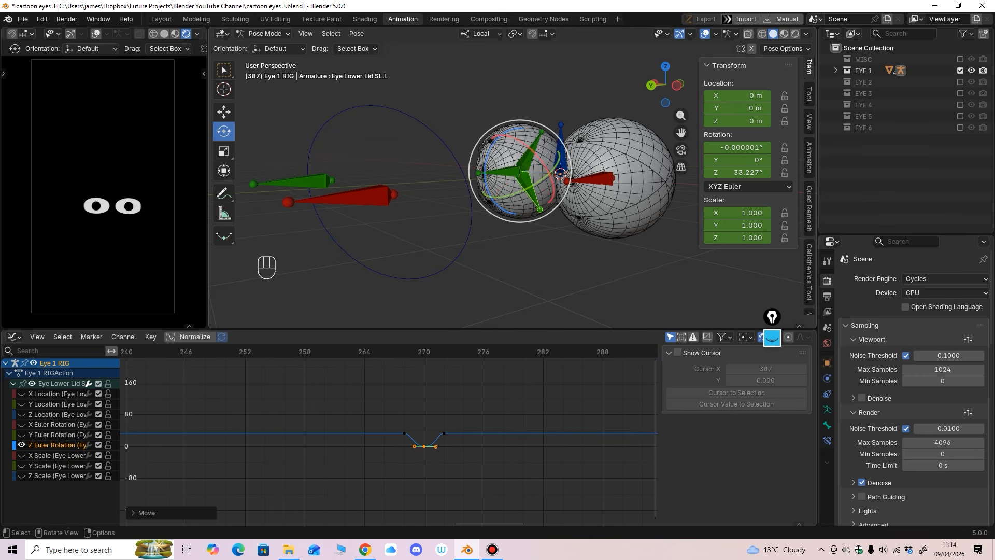
pyautogui.keyDown('ctrl'); pyautogui.moveTo(445, 433); pyautogui.dragTo(420, 429, button='middle'); pyautogui.keyUp('ctrl')
pyautogui.moveTo(523, 441); pyautogui.dragTo(259, 429, button='middle')
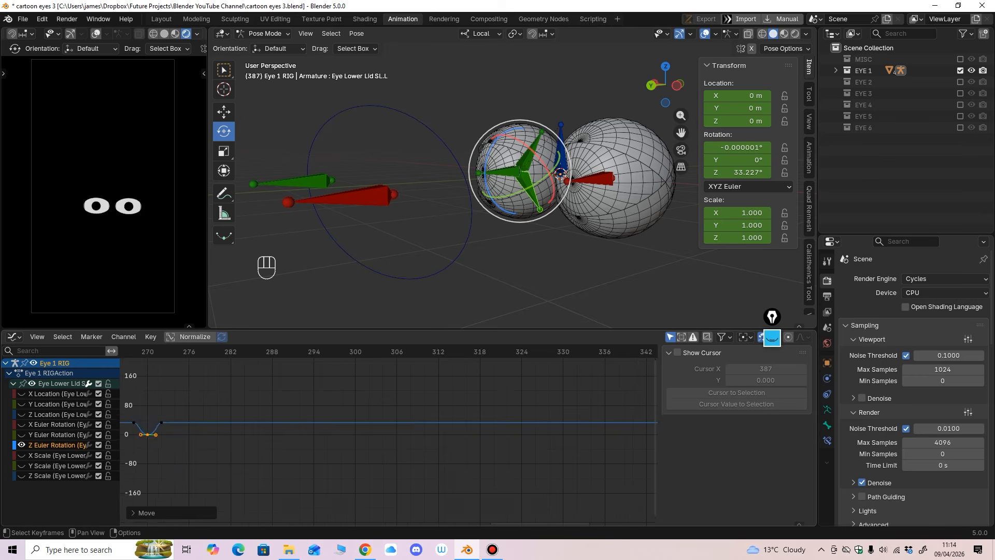
pyautogui.keyDown('ctrl'); pyautogui.moveTo(446, 433); pyautogui.dragTo(420, 427, button='middle'); pyautogui.keyUp('ctrl')
pyautogui.moveTo(544, 438); pyautogui.dragTo(598, 436, button='middle')
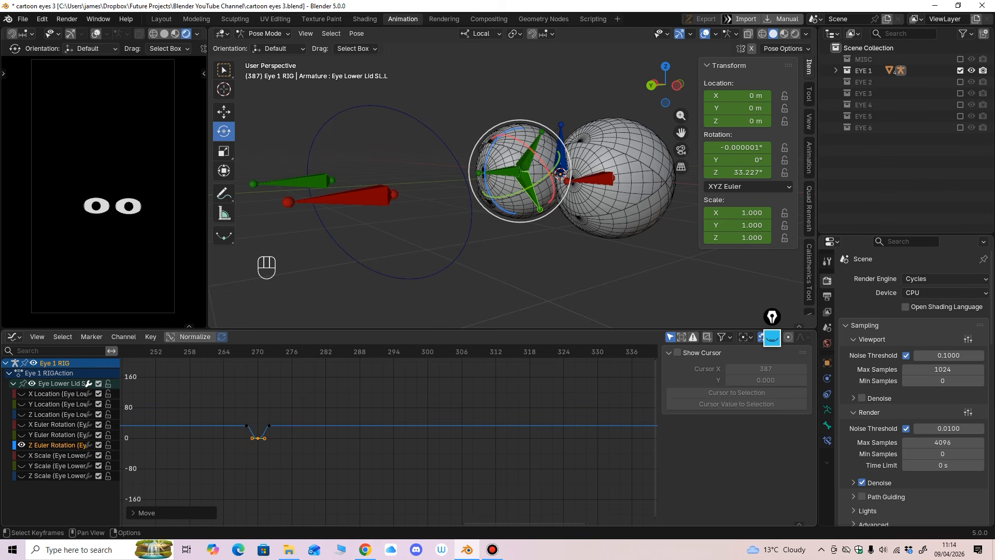
pyautogui.moveTo(311, 441); pyautogui.dragTo(506, 434, button='middle')
pyautogui.moveTo(208, 438); pyautogui.dragTo(758, 435, button='middle')
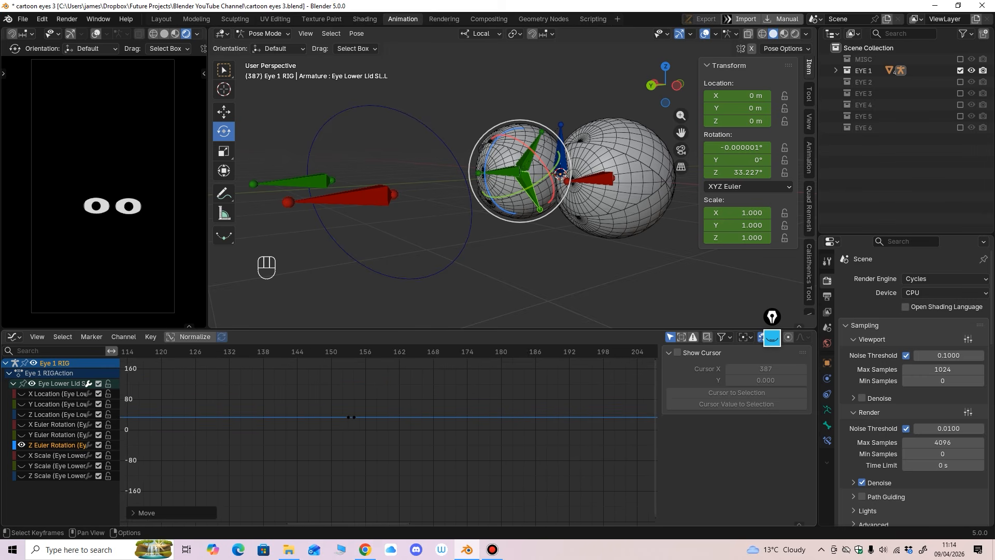
pyautogui.moveTo(363, 438); pyautogui.dragTo(435, 428, button='middle')
pyautogui.moveTo(311, 436); pyautogui.dragTo(498, 434, button='middle')
pyautogui.keyDown('ctrl'); pyautogui.moveTo(457, 438); pyautogui.dragTo(531, 423, button='middle'); pyautogui.keyUp('ctrl')
pyautogui.moveTo(596, 433); pyautogui.dragTo(328, 447, button='middle')
pyautogui.moveTo(453, 452); pyautogui.dragTo(496, 419)
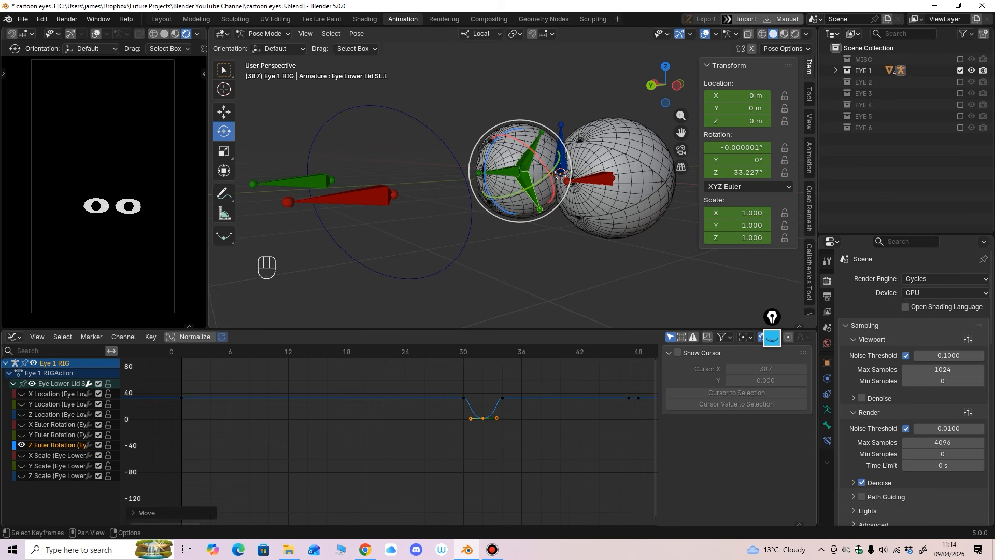
# Play the blink, go to frame 32 and fine-tune the height of the lower lid's Z Euler Rotation keyframe there.
pyautogui.press('space')
pyautogui.press('space')
pyautogui.press('space')
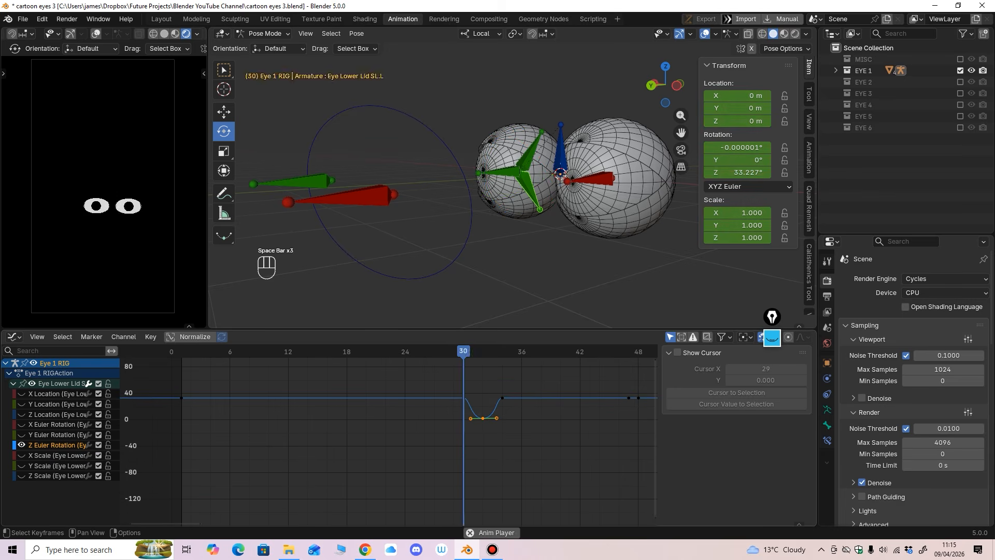
pyautogui.press('space')
pyautogui.moveTo(454, 352); pyautogui.dragTo(492, 352)
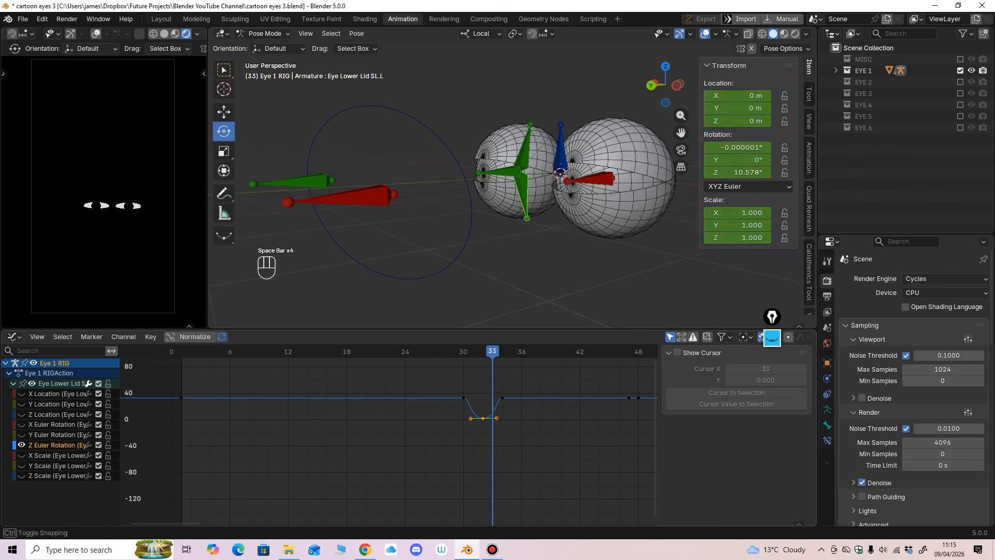
pyautogui.press('Left')
pyautogui.press('g')
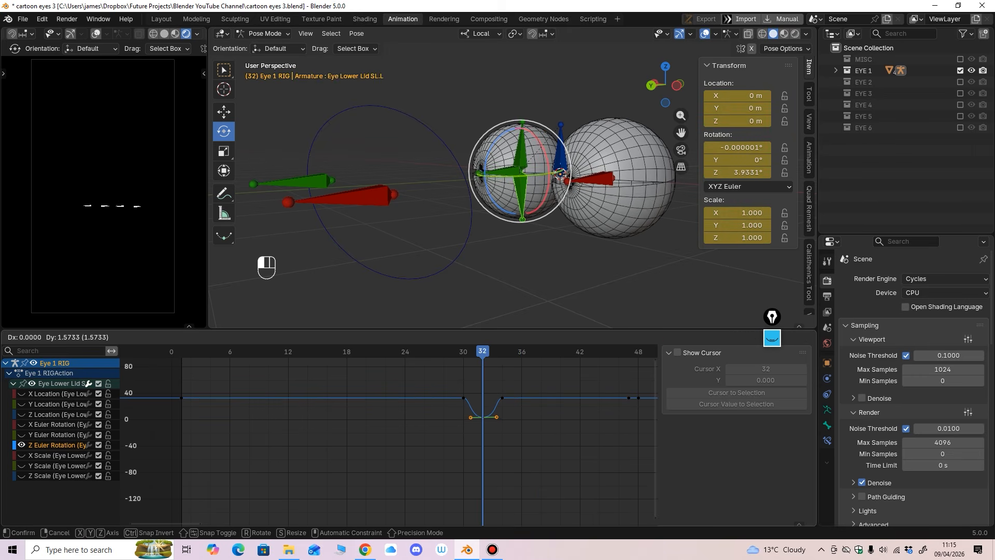
pyautogui.moveTo(483, 421); pyautogui.dragTo(483, 418)
# Select the Eye Upper Lid SL.L bone and move its X Euler Rotation keyframe at frame 32 to about 2.19°.
pyautogui.click(521, 149)
pyautogui.click(482, 417)
pyautogui.keyDown('ctrl'); pyautogui.moveTo(510, 418); pyautogui.dragTo(505, 423, button='middle'); pyautogui.keyUp('ctrl')
pyautogui.moveTo(506, 422); pyautogui.dragTo(479, 416, button='middle')
pyautogui.click(485, 431)
pyautogui.moveTo(485, 431); pyautogui.dragTo(484, 428)
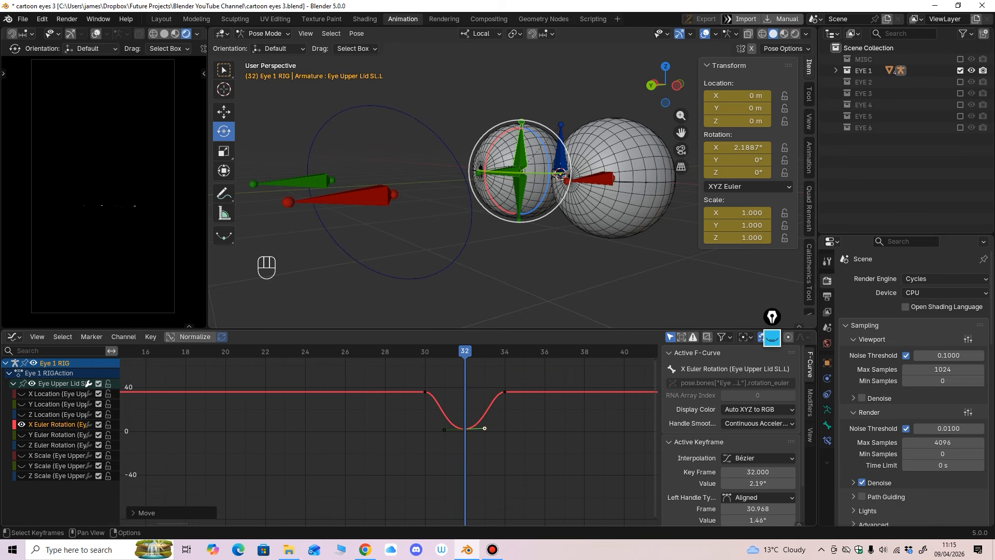
# Jump to the upper lid's X Euler Rotation keyframe at frame 270 and check how the lids close there.
pyautogui.keyDown('ctrl'); pyautogui.moveTo(485, 428); pyautogui.dragTo(446, 438, button='middle'); pyautogui.keyUp('ctrl')
pyautogui.moveTo(446, 438); pyautogui.dragTo(374, 437, button='middle')
pyautogui.keyDown('ctrl'); pyautogui.moveTo(373, 437); pyautogui.dragTo(306, 442, button='middle'); pyautogui.keyUp('ctrl')
pyautogui.moveTo(305, 441); pyautogui.dragTo(161, 444, button='middle')
pyautogui.moveTo(529, 441); pyautogui.dragTo(229, 449, button='middle')
pyautogui.keyDown('ctrl'); pyautogui.moveTo(290, 445); pyautogui.dragTo(463, 428, button='middle'); pyautogui.keyUp('ctrl')
pyautogui.moveTo(560, 480); pyautogui.dragTo(617, 429)
pyautogui.moveTo(617, 433); pyautogui.dragTo(524, 425, button='middle')
pyautogui.hotkey('ctrl', 'g')
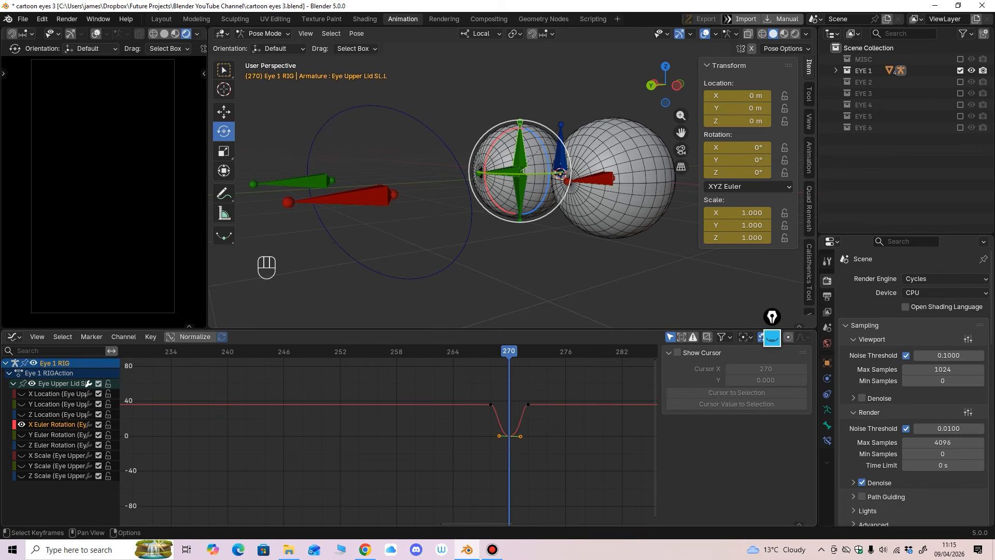
pyautogui.press('g')
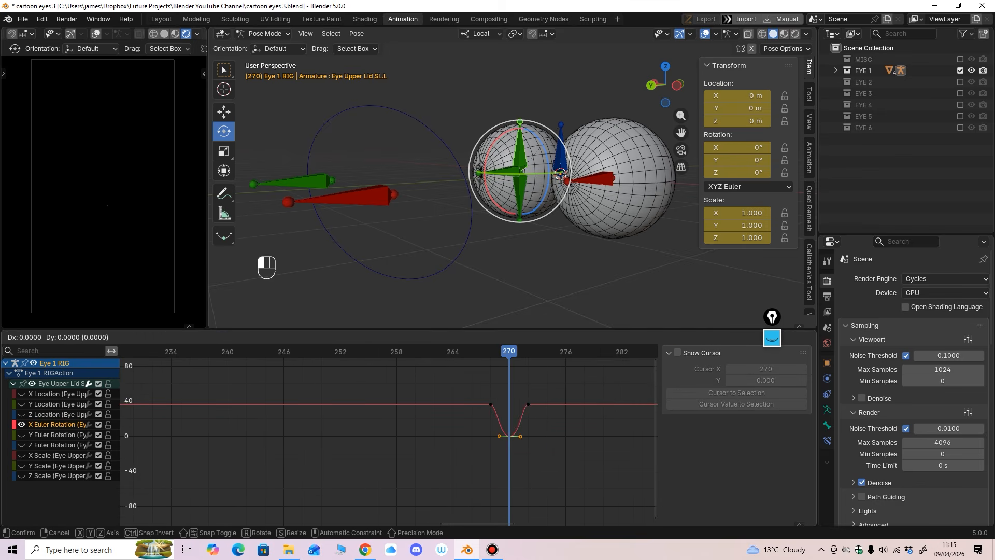
pyautogui.press('Return')
pyautogui.press('Home')
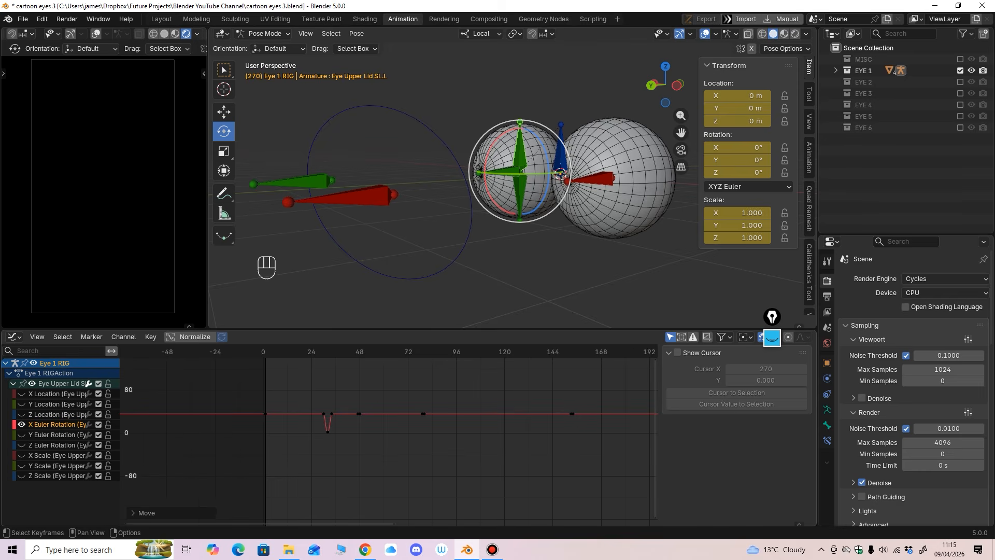
# Play back the whole animation to check the smoothed blinks and glances.
pyautogui.press('space')
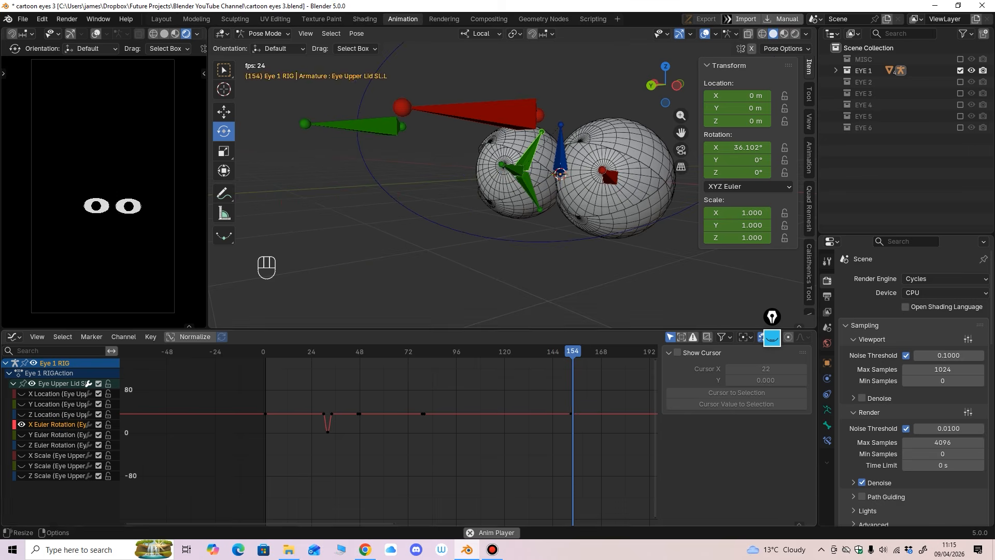
pyautogui.scroll(-4, 389, 440)
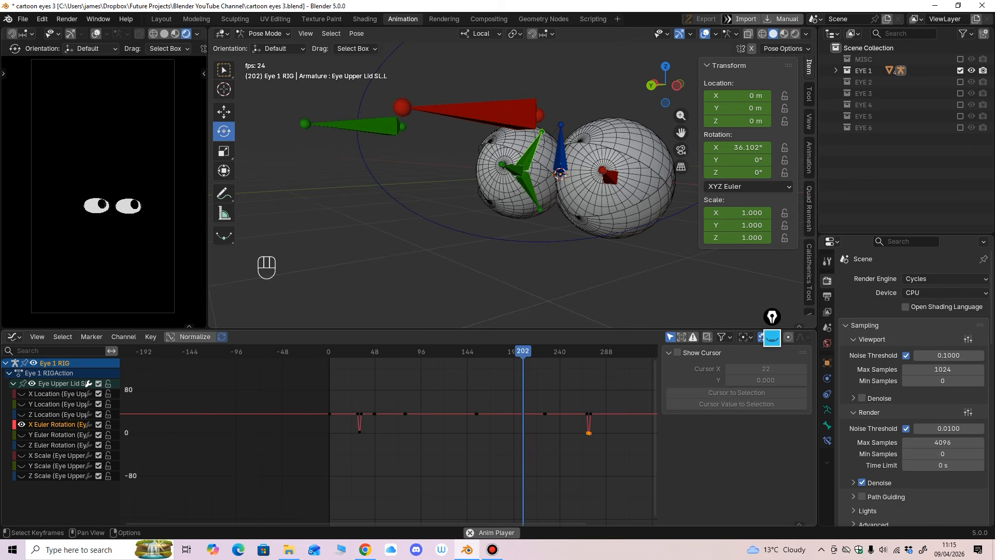
pyautogui.moveTo(467, 444); pyautogui.dragTo(332, 438, button='middle')
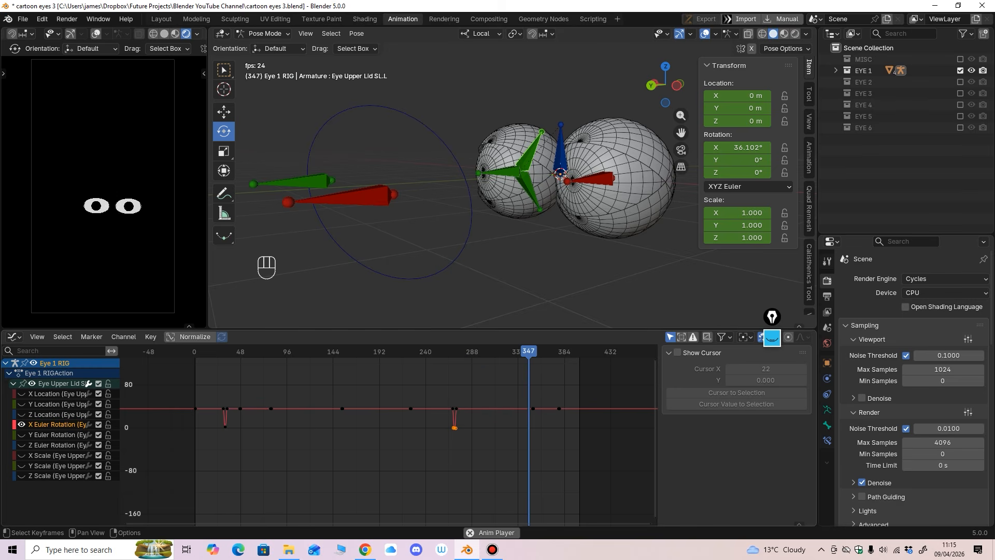
pyautogui.press('space')
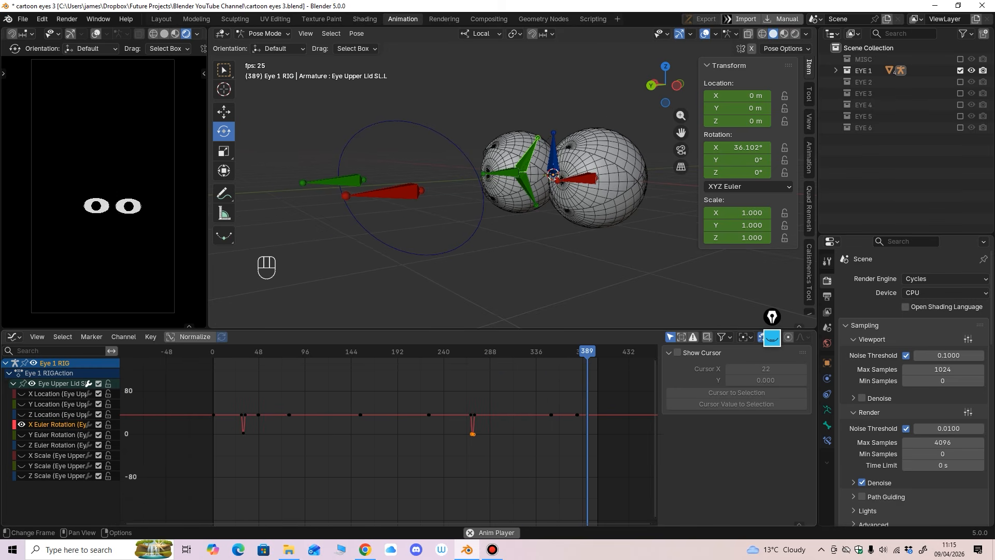
# Select the Eye Master CTRL bone, try moving it and undo the move.
pyautogui.click(468, 241)
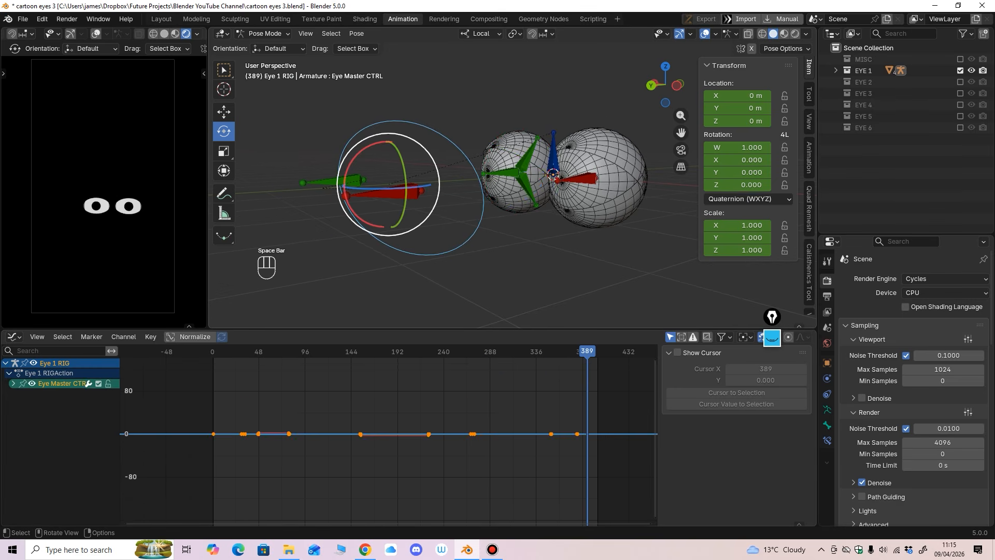
pyautogui.moveTo(468, 240); pyautogui.dragTo(536, 255, button='middle')
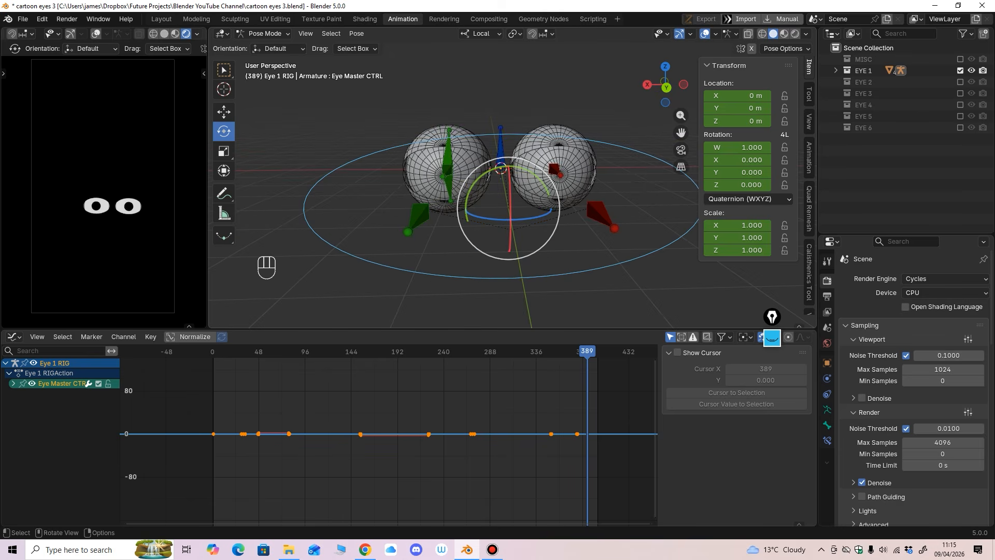
pyautogui.click(224, 112)
pyautogui.moveTo(508, 209); pyautogui.dragTo(548, 203)
pyautogui.hotkey('ctrl', 'z')
# Change the Graph Editor area to the Timeline, test moving the Eye Master CTRL bone and undo the move.
pyautogui.click(14, 336)
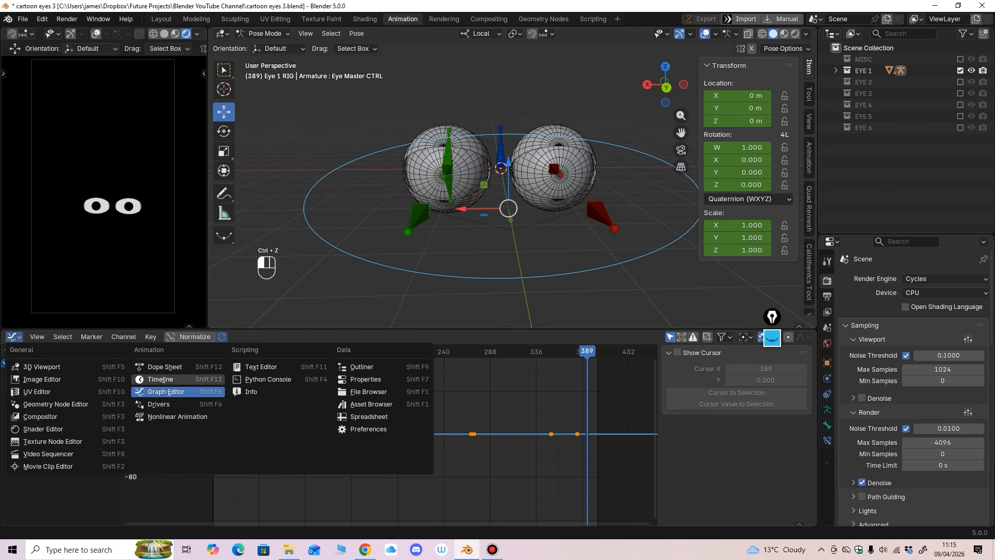
pyautogui.click(161, 379)
pyautogui.moveTo(509, 208); pyautogui.dragTo(417, 184)
pyautogui.hotkey('ctrl', 'z')
# Select the Eye Upper Lid SL.L bone, try rotating it and undo the rotation.
pyautogui.click(450, 149)
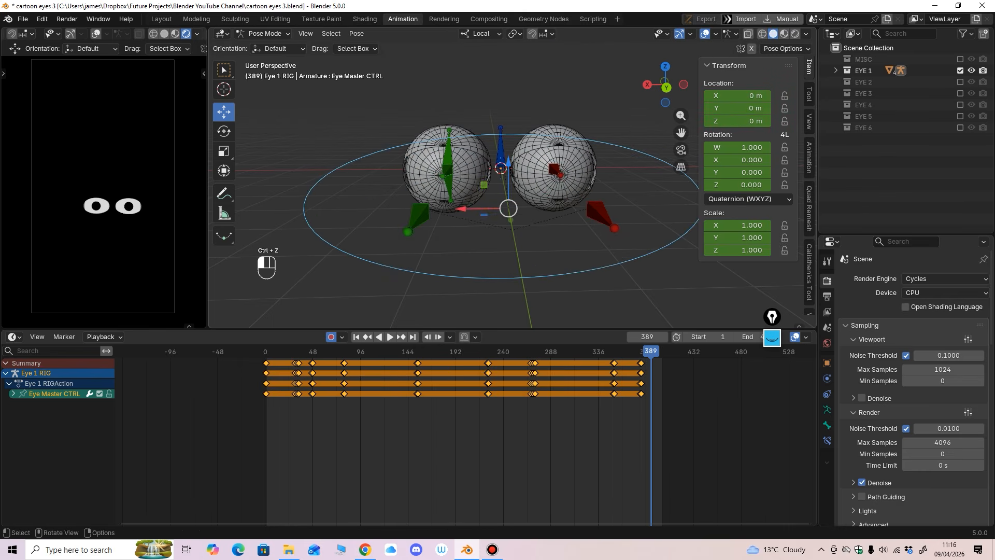
pyautogui.moveTo(450, 151); pyautogui.dragTo(392, 142, button='middle')
pyautogui.click(224, 132)
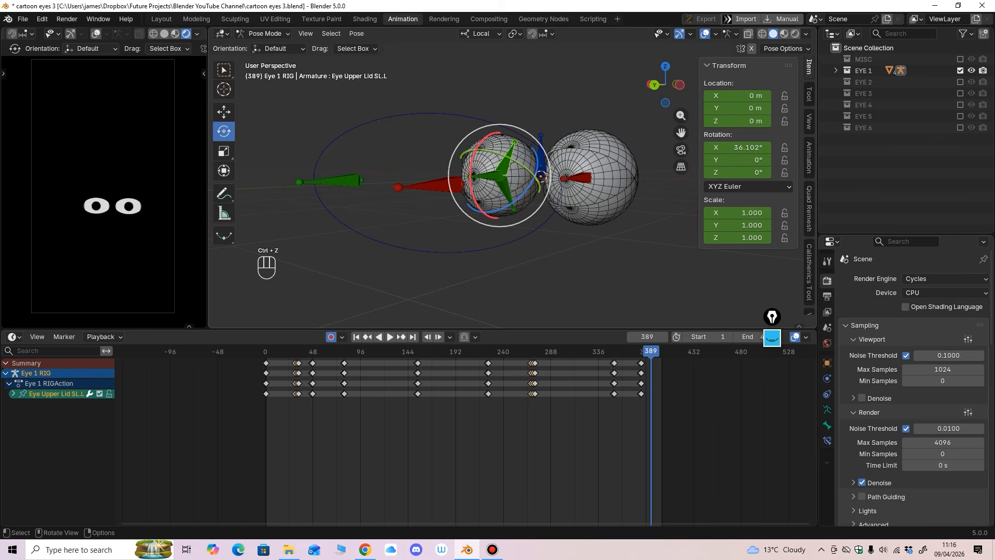
pyautogui.moveTo(470, 165); pyautogui.dragTo(464, 177)
pyautogui.hotkey('ctrl', 'z')
# Play back the animation while viewing the eyes from the front in the viewport.
pyautogui.press('space')
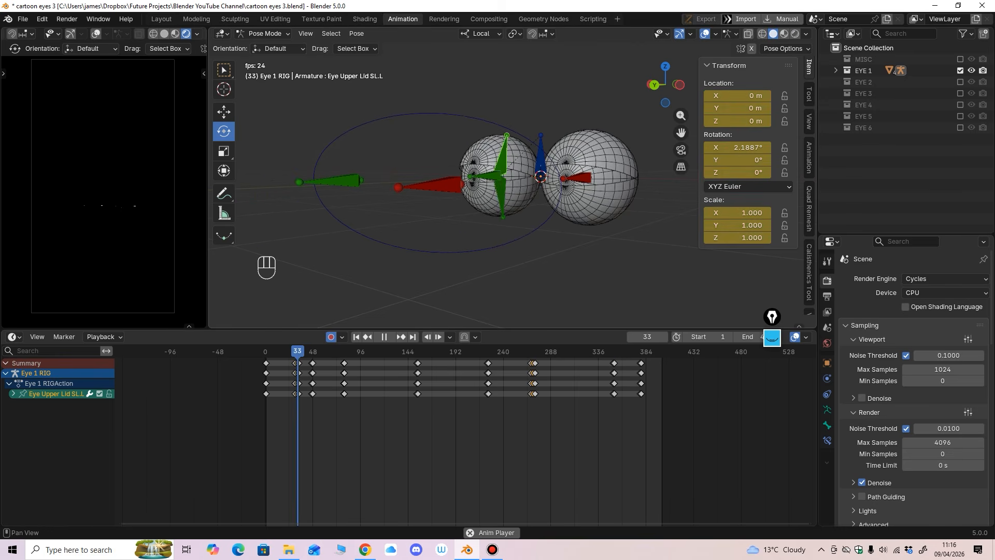
pyautogui.moveTo(467, 228); pyautogui.dragTo(510, 226, button='middle')
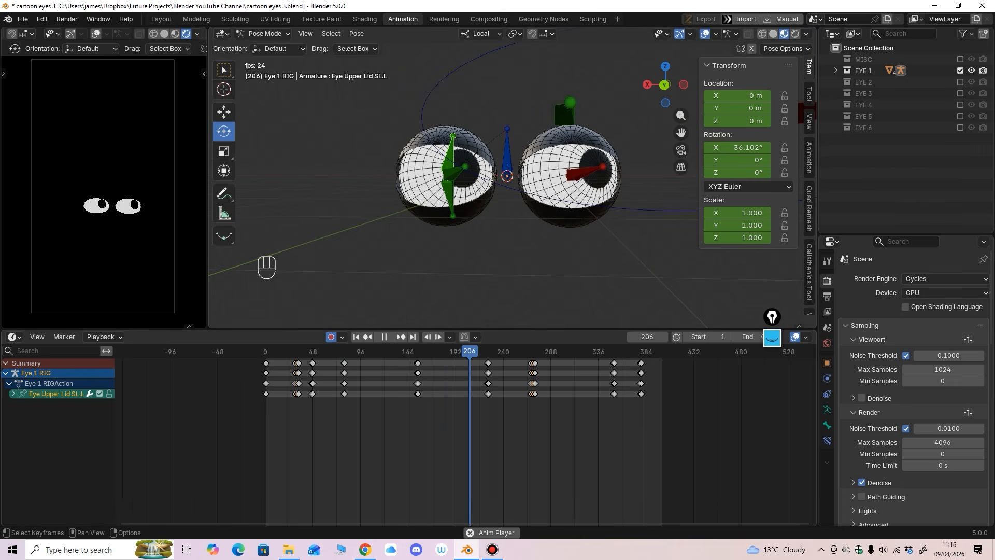
pyautogui.press('space')
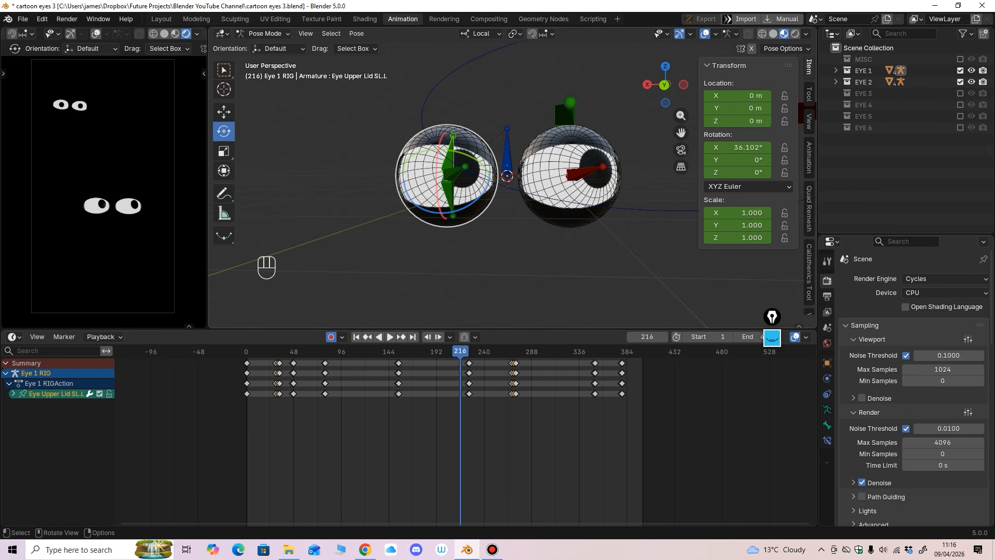
# Switch to Object Mode, leave only the EYE 2 collection enabled instead of EYE 1, and select its rig.
pyautogui.click(265, 34)
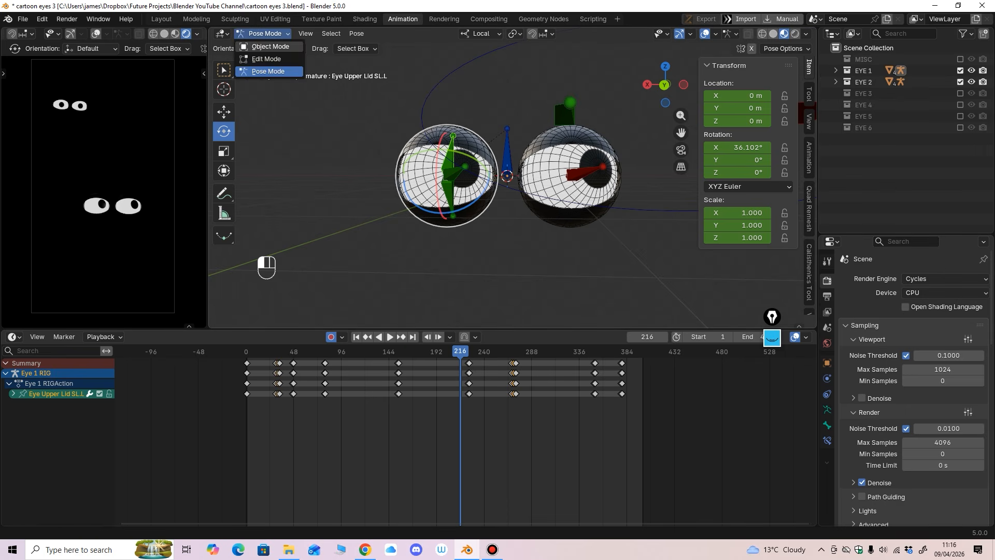
pyautogui.click(267, 48)
pyautogui.keyDown('ctrl'); pyautogui.moveTo(414, 109); pyautogui.dragTo(409, 282, button='middle'); pyautogui.keyUp('ctrl')
pyautogui.click(960, 82)
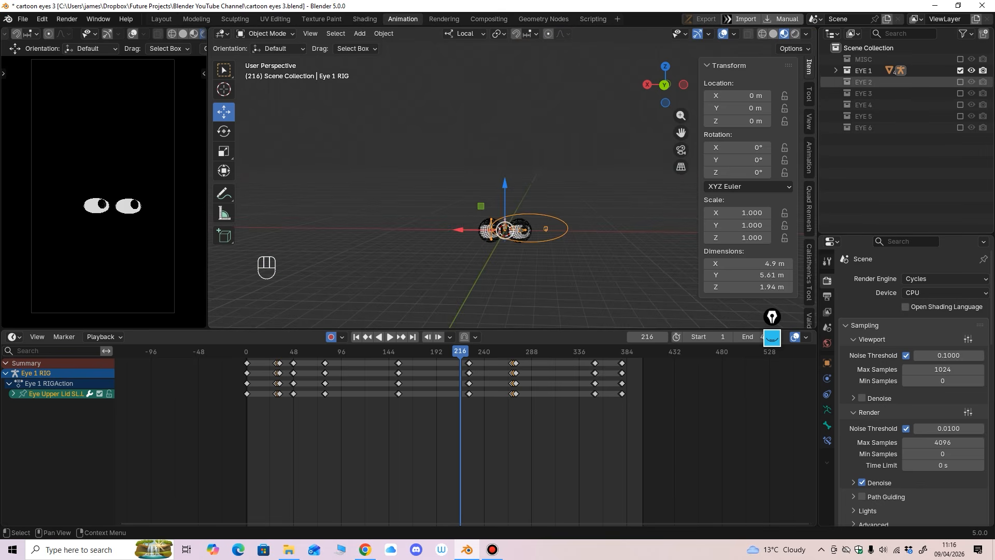
pyautogui.click(960, 82)
pyautogui.click(961, 71)
pyautogui.moveTo(469, 147)
pyautogui.keyDown('ctrl'); pyautogui.mouseDown(button='middle')
pyautogui.moveTo(464, 98)
pyautogui.moveTo(458, 157)
pyautogui.mouseUp(button='middle'); pyautogui.keyUp('ctrl')
pyautogui.click(459, 94)
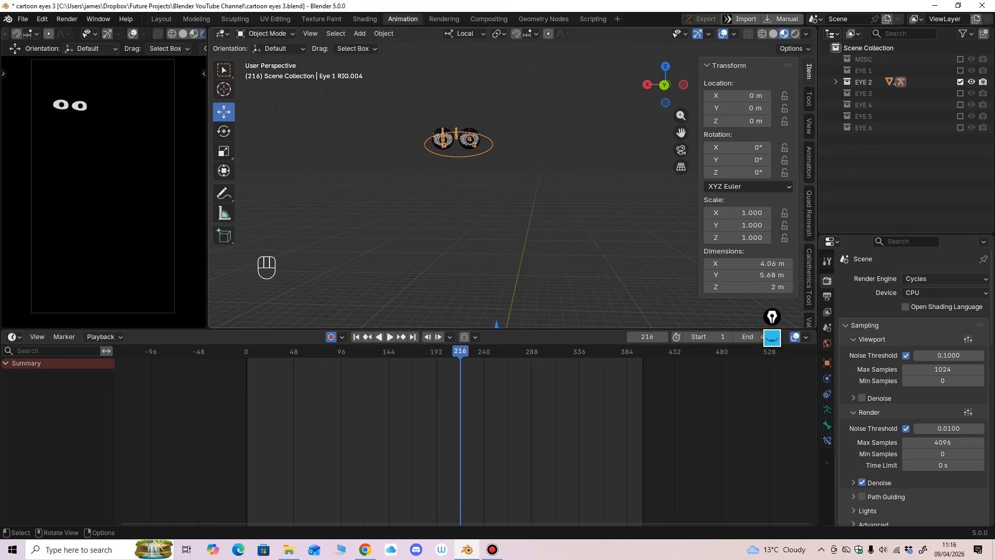
# Put the EYE 2 rig into Pose Mode and move the playhead to frame 2 near the start of the animation.
pyautogui.click(266, 34)
pyautogui.click(268, 71)
pyautogui.keyDown('ctrl'); pyautogui.moveTo(430, 171); pyautogui.dragTo(431, 131, button='middle'); pyautogui.keyUp('ctrl')
pyautogui.hotkey('shift', 'Left')
pyautogui.press('space')
pyautogui.moveTo(250, 351); pyautogui.dragTo(248, 352)
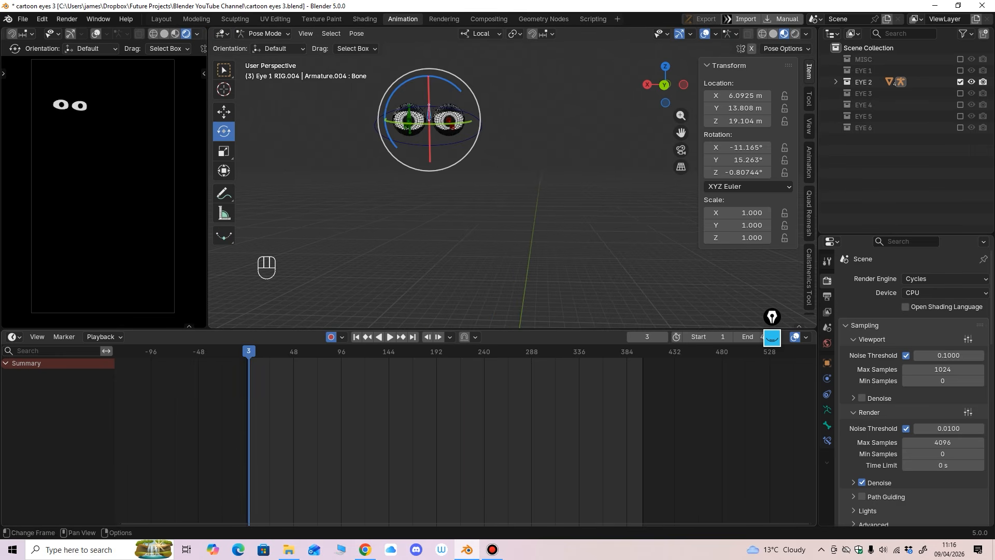
pyautogui.moveTo(248, 415); pyautogui.dragTo(345, 415, button='middle')
pyautogui.keyDown('ctrl'); pyautogui.moveTo(414, 414); pyautogui.dragTo(461, 415, button='middle'); pyautogui.keyUp('ctrl')
pyautogui.click(300, 351)
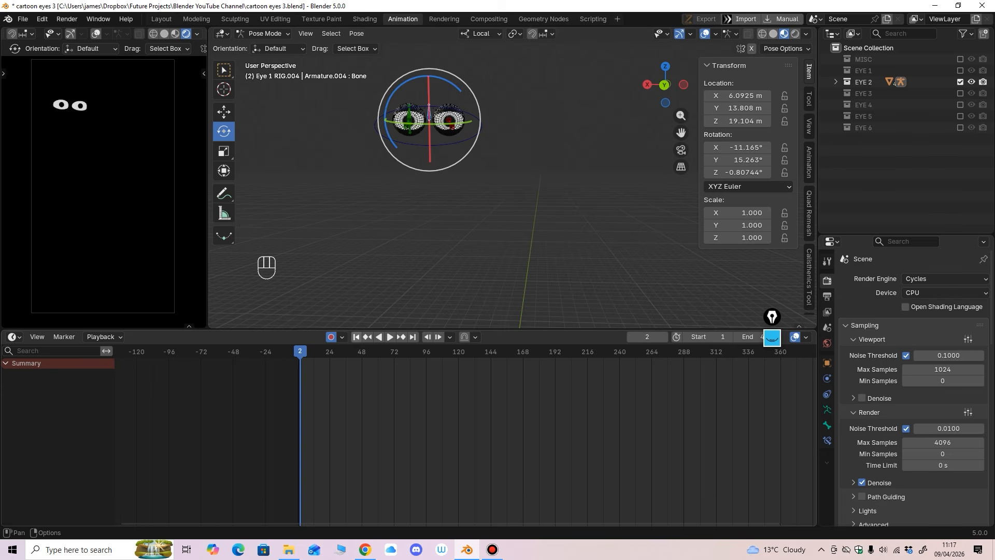
# Select all bones of the EYE 2 rig and insert keyframes at frame 1.
pyautogui.click(356, 337)
pyautogui.keyDown('ctrl'); pyautogui.moveTo(431, 217); pyautogui.dragTo(431, 199, button='middle'); pyautogui.keyUp('ctrl')
pyautogui.press('KP_Decimal')
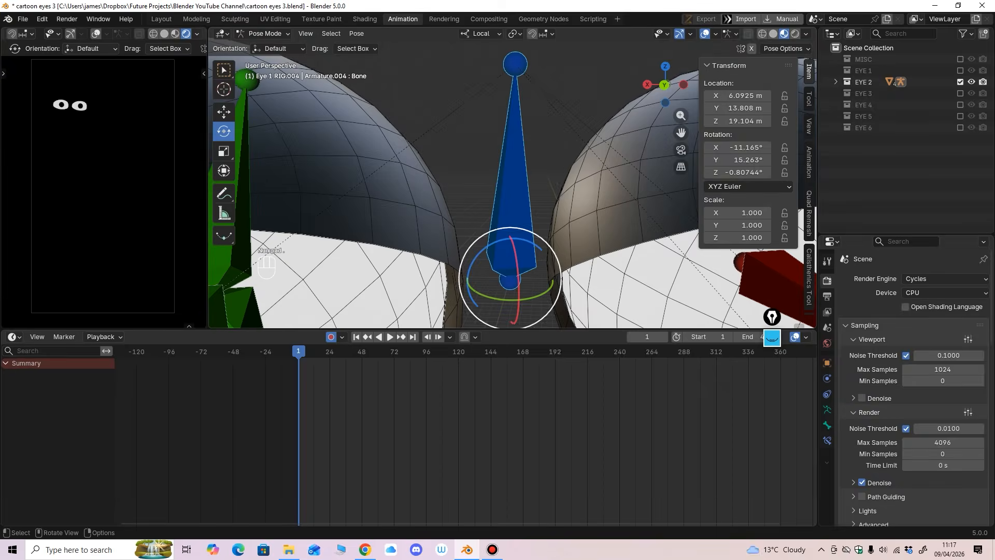
pyautogui.keyDown('ctrl'); pyautogui.moveTo(518, 238); pyautogui.dragTo(518, 220, button='middle'); pyautogui.keyUp('ctrl')
pyautogui.moveTo(518, 220)
pyautogui.mouseDown(button='middle')
pyautogui.moveTo(482, 223)
pyautogui.moveTo(544, 224)
pyautogui.moveTo(505, 223)
pyautogui.moveTo(505, 233)
pyautogui.mouseUp(button='middle')
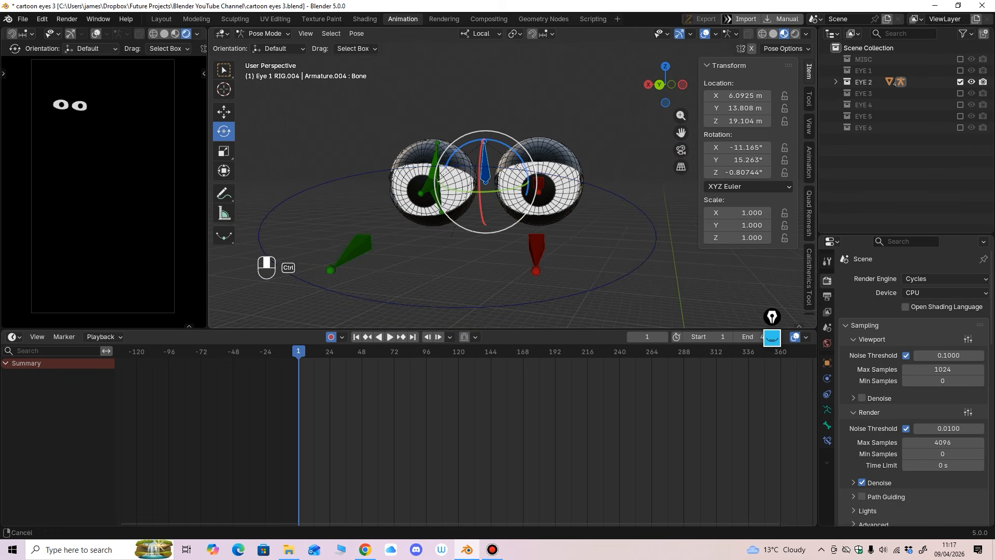
pyautogui.press('a')
pyautogui.press('i')
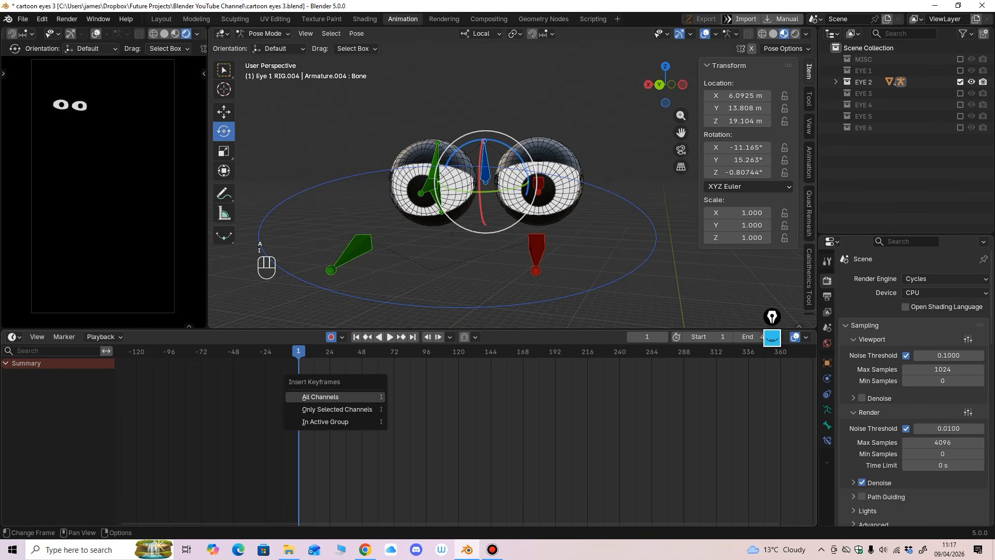
pyautogui.press('Return')
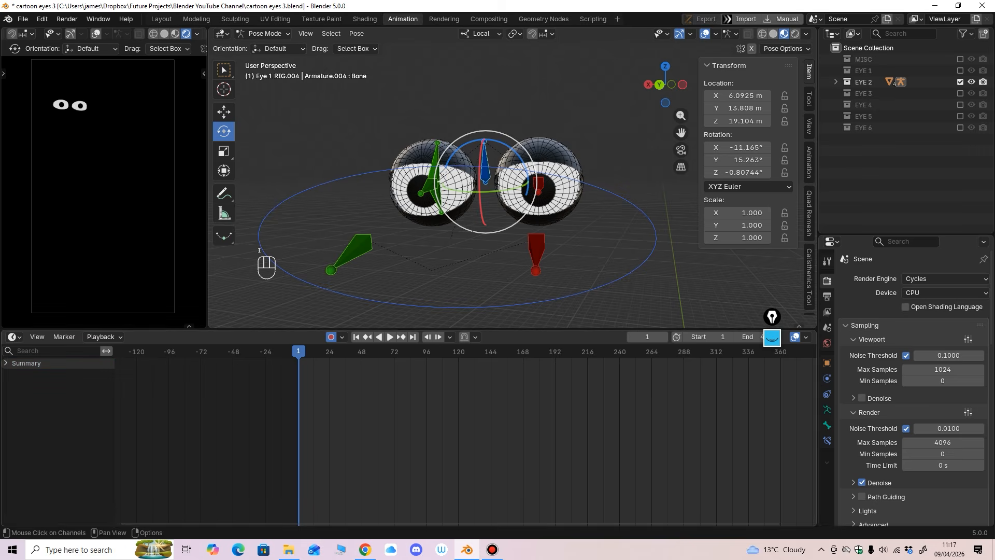
pyautogui.moveTo(485, 249); pyautogui.dragTo(485, 245, button='middle')
pyautogui.press('i')
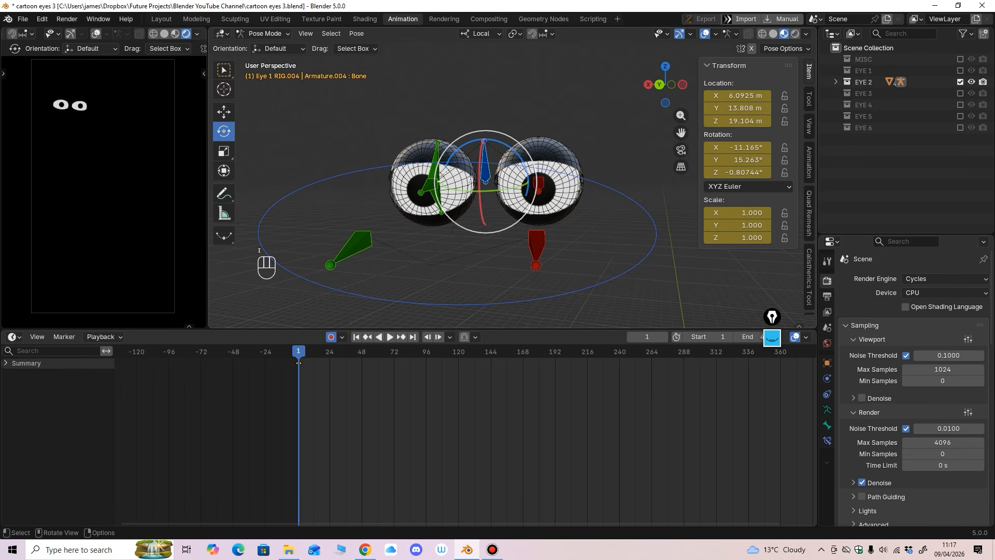
# Expand the summary and the rig's action in the timeline to list the individual bone channels.
pyautogui.click(5, 363)
pyautogui.click(9, 384)
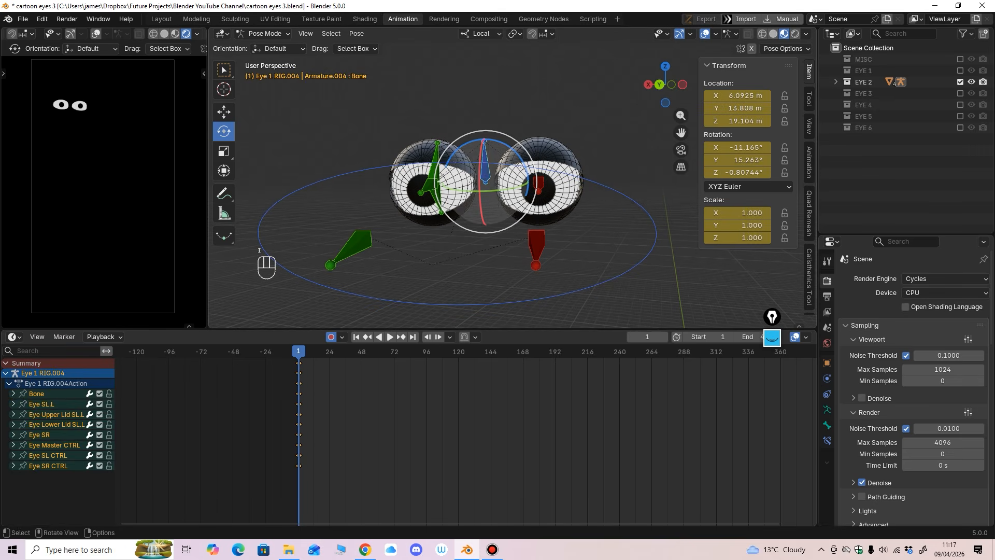
pyautogui.moveTo(483, 191); pyautogui.dragTo(480, 193, button='middle')
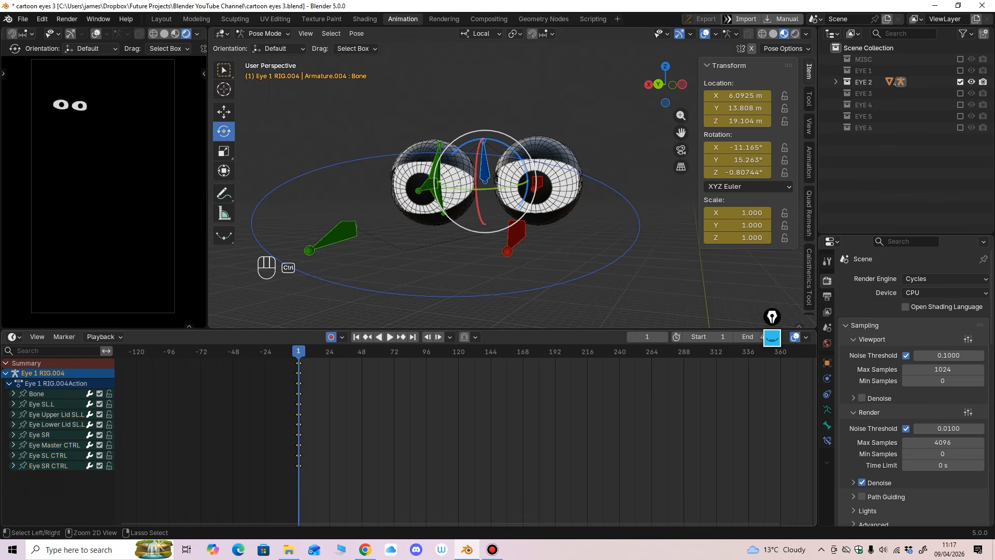
# Paste the frame 1 keyframes of all bones at frame 90.
pyautogui.moveTo(436, 410); pyautogui.dragTo(379, 409, button='middle')
pyautogui.moveTo(380, 352); pyautogui.dragTo(375, 352)
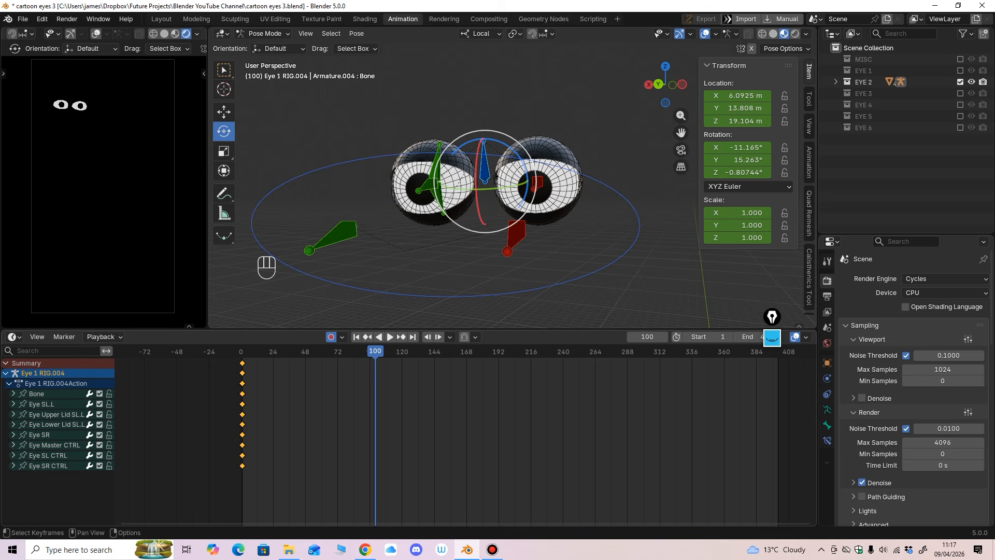
pyautogui.hotkey('shift', 'ctrl', 'space')
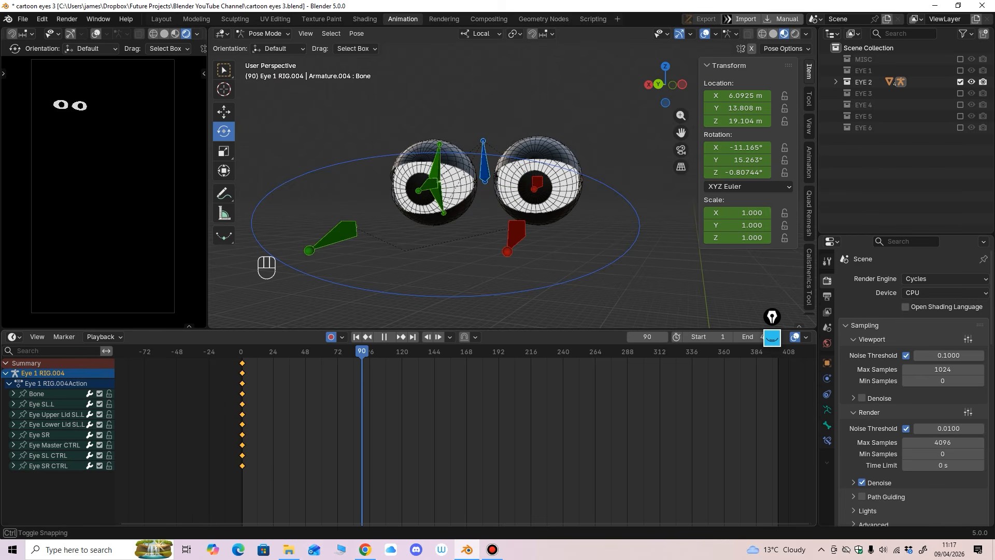
pyautogui.press('space')
pyautogui.hotkey('ctrl', 'v')
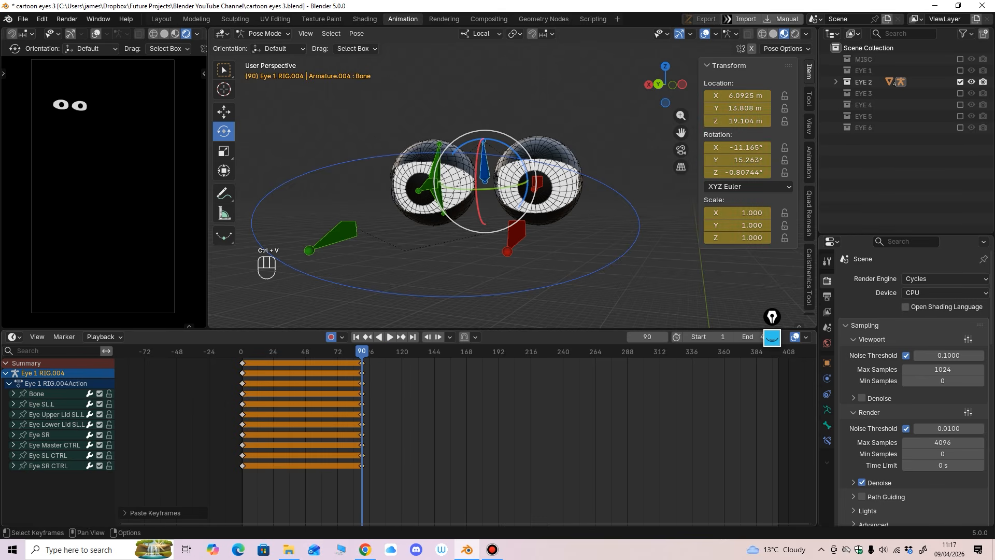
# Paste the same pose keyframes for all bones at frame 102.
pyautogui.press('space')
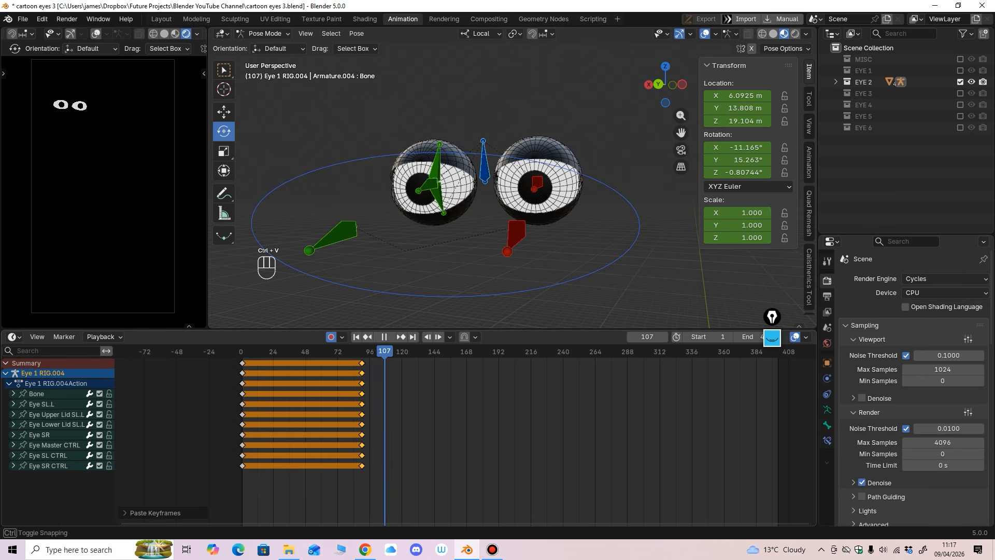
pyautogui.moveTo(388, 352); pyautogui.dragTo(388, 352)
pyautogui.scroll(9, 457, 425)
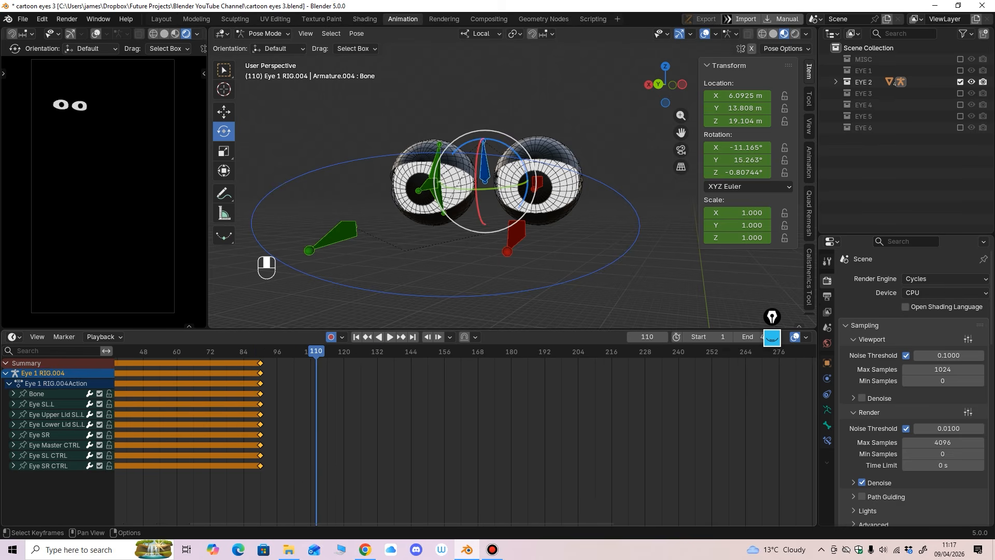
pyautogui.moveTo(457, 425); pyautogui.dragTo(499, 425, button='middle')
pyautogui.press('space')
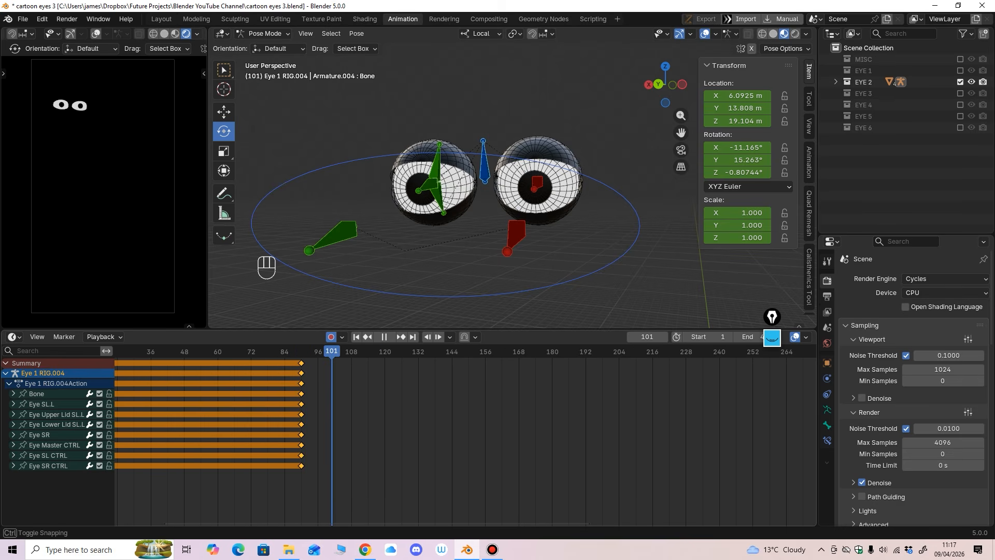
pyautogui.press('space')
pyautogui.hotkey('ctrl', 'v')
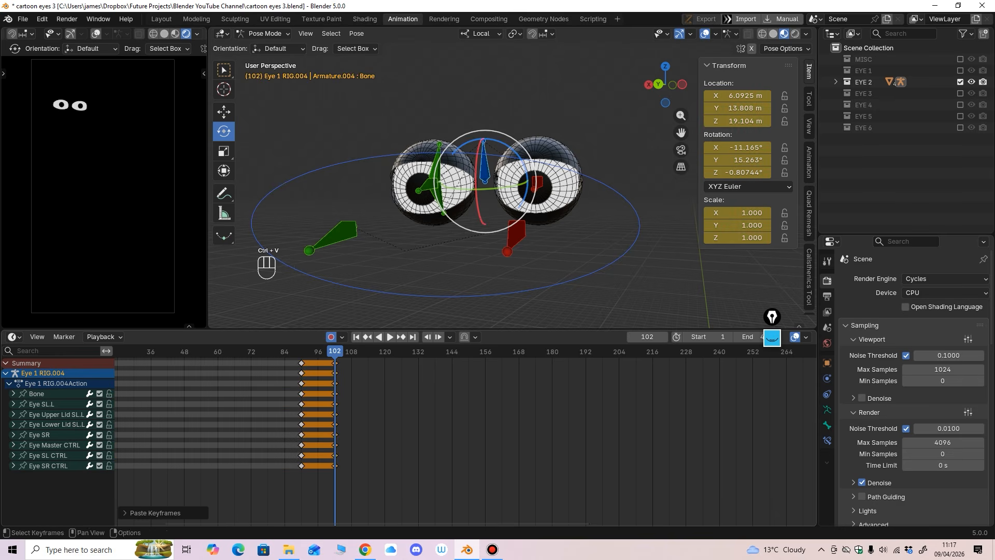
# At frame 96, close the upper lid by setting the Eye Upper Lid SL.L bone's X rotation to 0.
pyautogui.scroll(4, 466, 441)
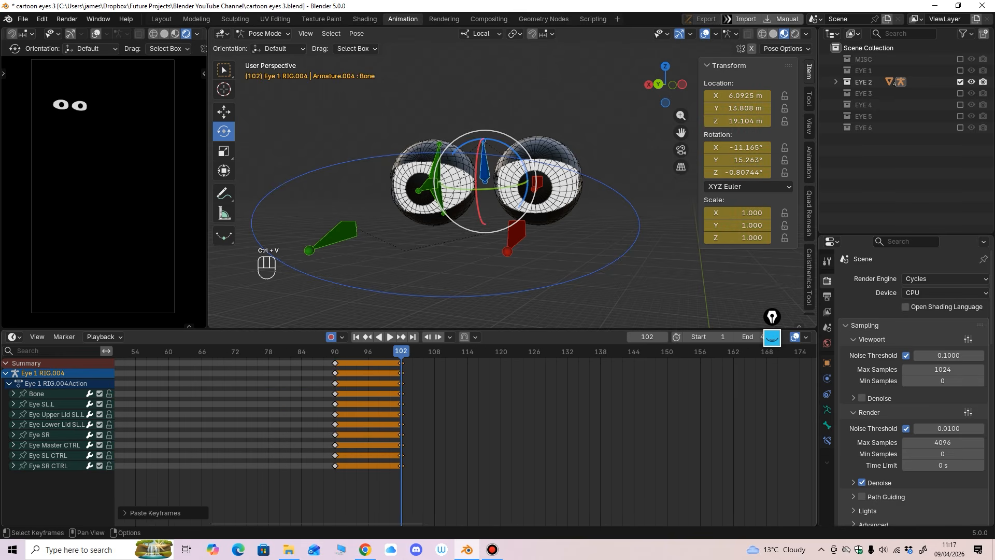
pyautogui.scroll(3, 466, 192)
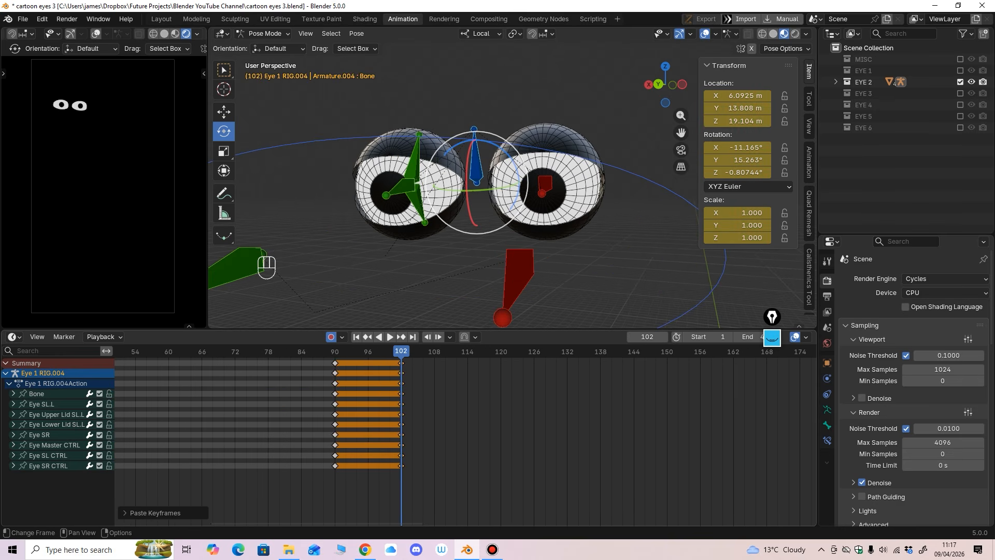
pyautogui.press('space')
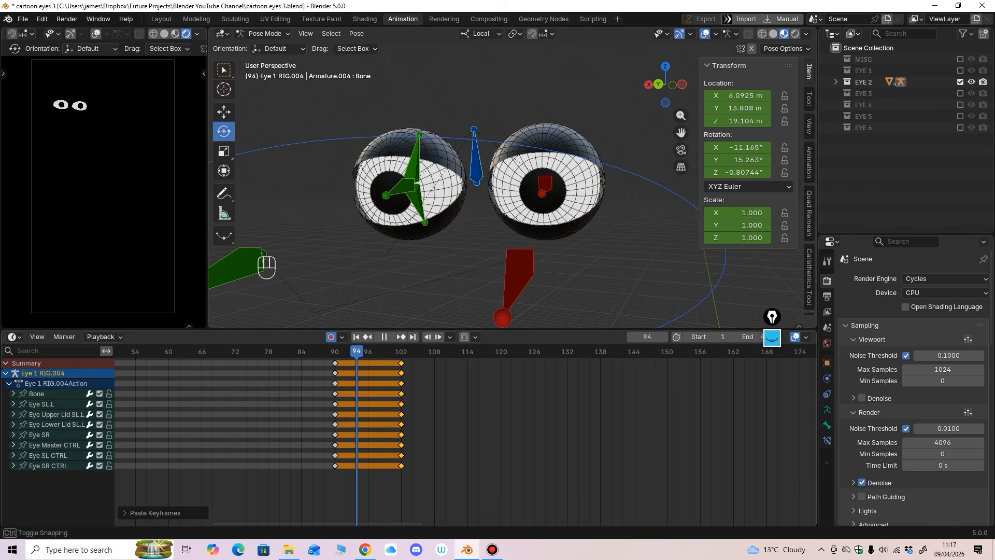
pyautogui.press('Escape')
pyautogui.moveTo(446, 174); pyautogui.dragTo(397, 189, button='middle')
pyautogui.scroll(1, 418, 173)
pyautogui.click(416, 157)
pyautogui.press('r')
pyautogui.press('x')
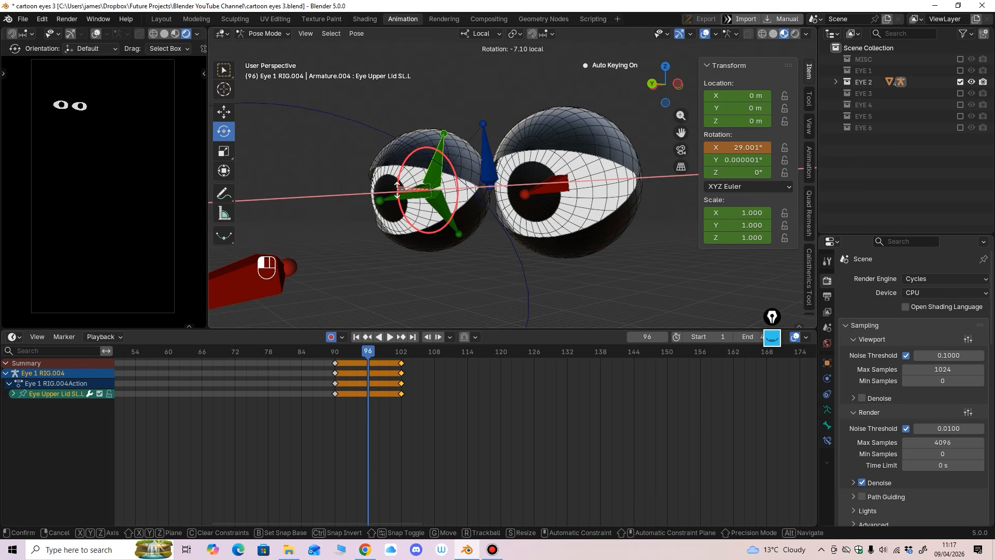
pyautogui.click(405, 197)
pyautogui.doubleClick(736, 147)
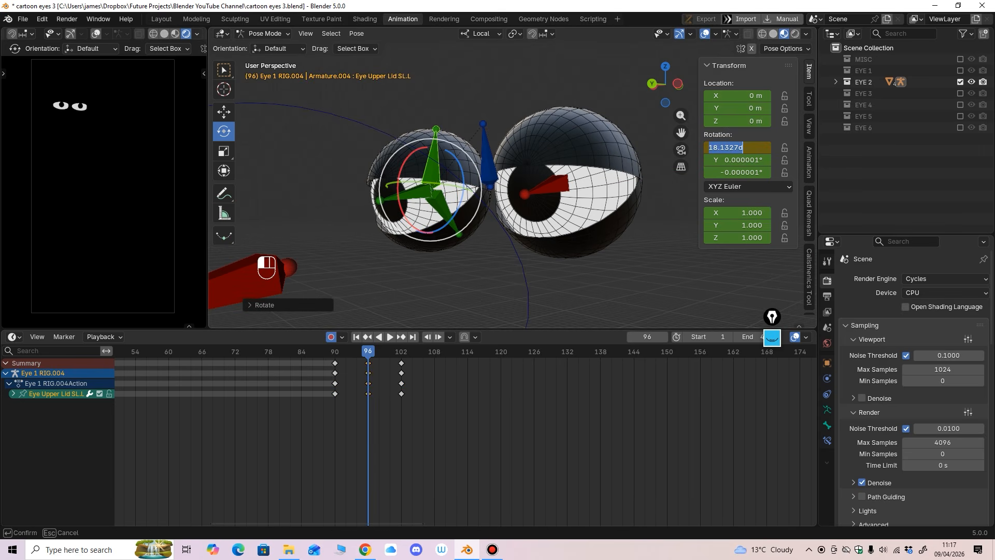
pyautogui.write('0')
pyautogui.press('Return')
# Close the lower lid at frame 96 by setting the Eye Lower Lid SL.L bone's Z and X rotations to 0.
pyautogui.click(446, 214)
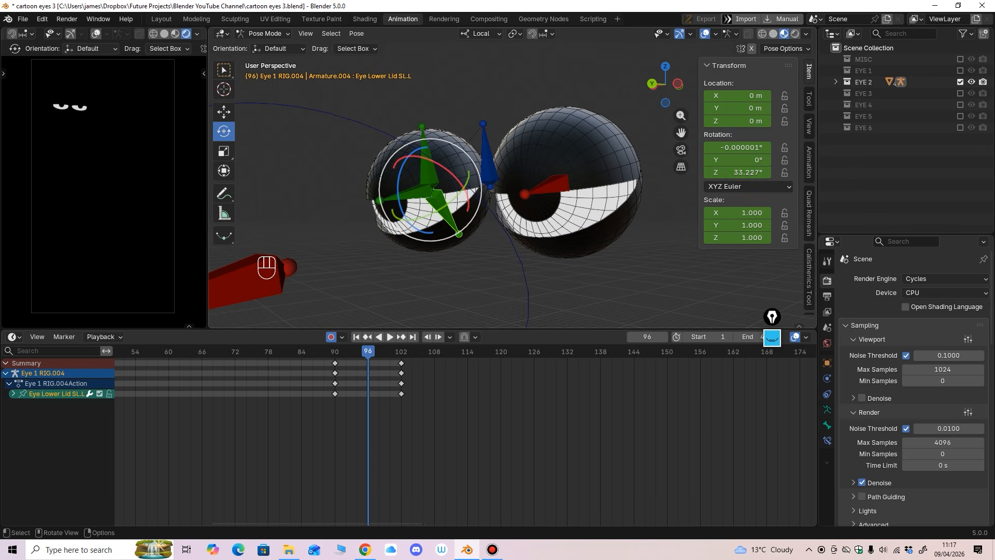
pyautogui.click(738, 173)
pyautogui.write('0')
pyautogui.press('Return')
pyautogui.doubleClick(736, 147)
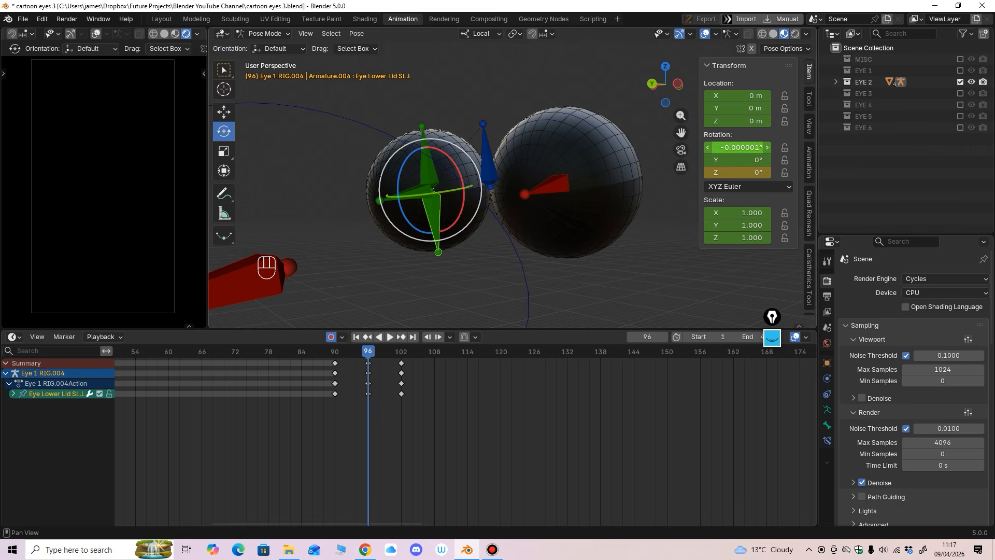
pyautogui.write('0')
pyautogui.press('Return')
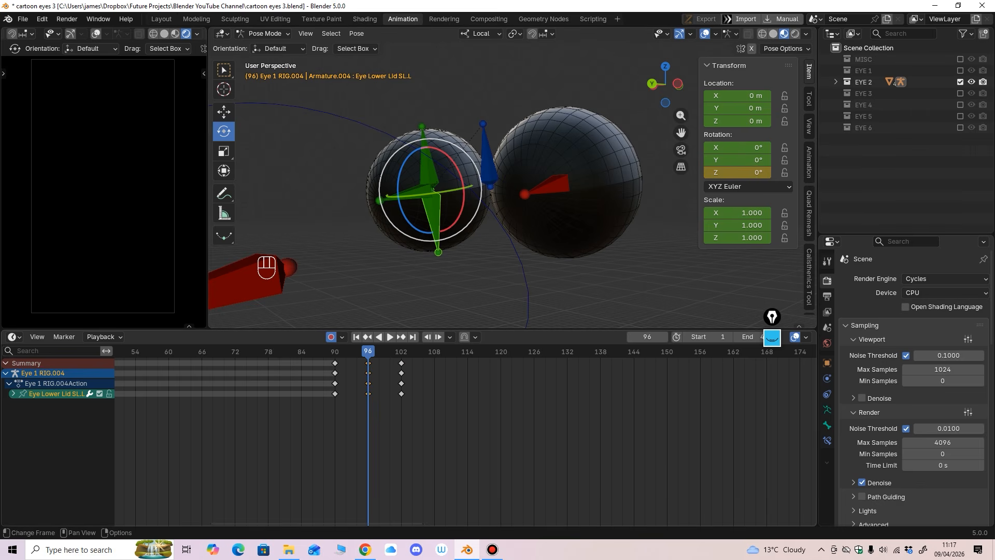
# Play back the new blink around frames 90 to 110.
pyautogui.press('space')
pyautogui.press('space')
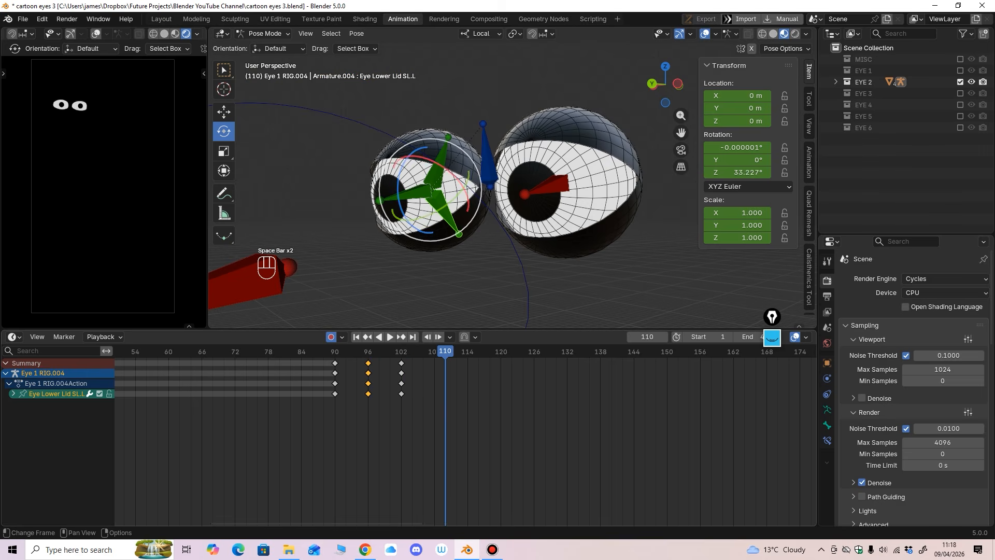
pyautogui.press('space')
pyautogui.press('space')
pyautogui.press('space')
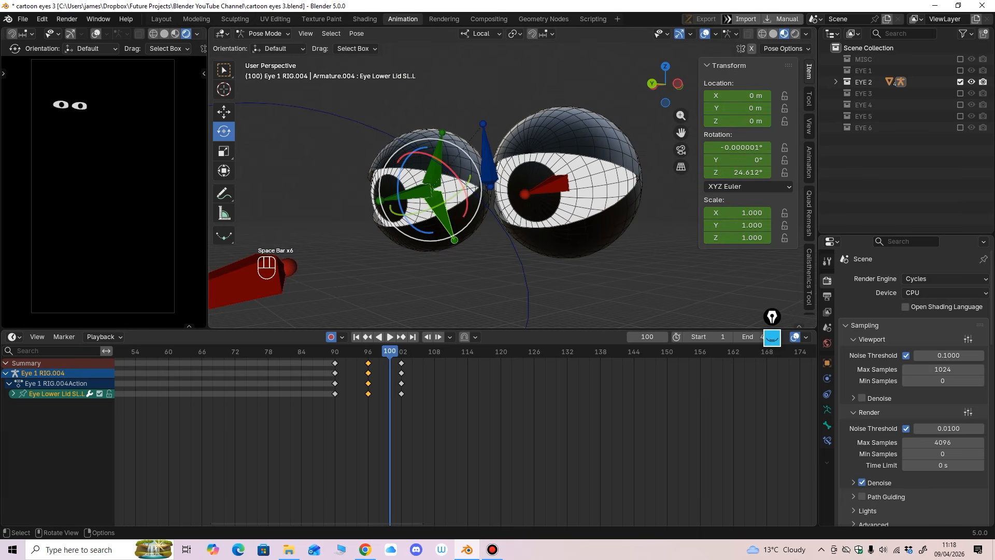
# Keyframe every bone at frame 96, then retime the blink's closed keys to frame 97 and its reopened keys to frame 104.
pyautogui.press('a')
pyautogui.click(368, 354)
pyautogui.press('i')
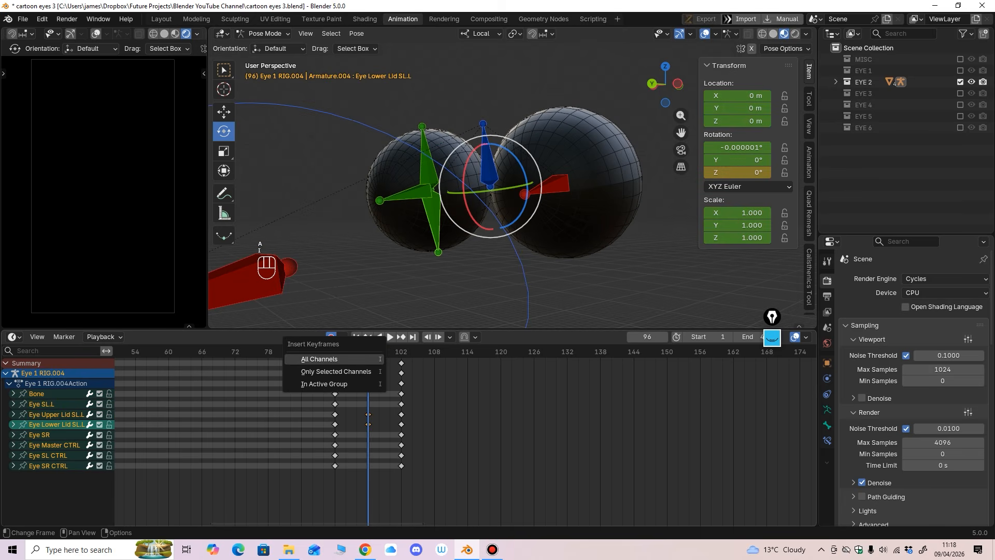
pyautogui.click(367, 359)
pyautogui.moveTo(368, 364); pyautogui.dragTo(413, 363)
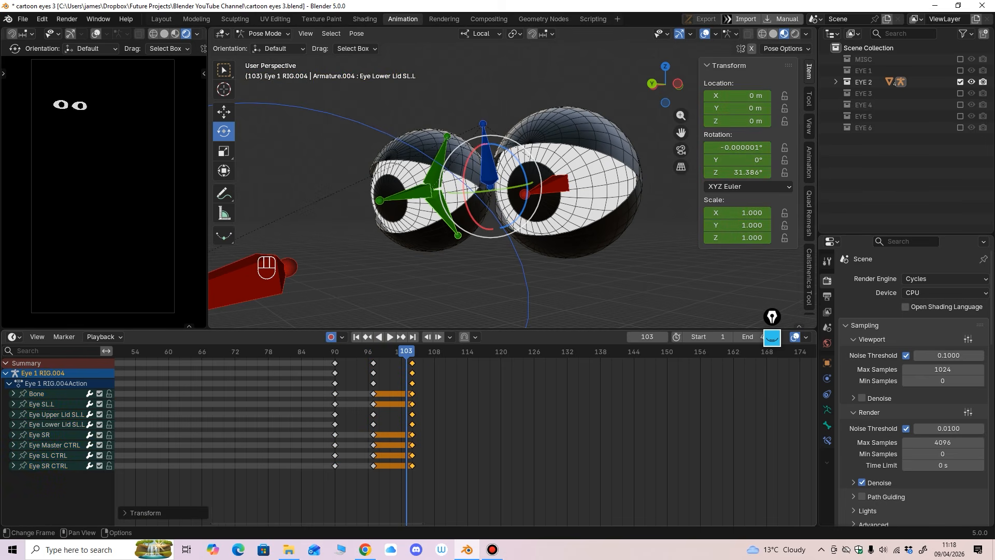
# Play back the retimed blink repeatedly from frame 90.
pyautogui.click(335, 352)
pyautogui.press('space')
pyautogui.press('space')
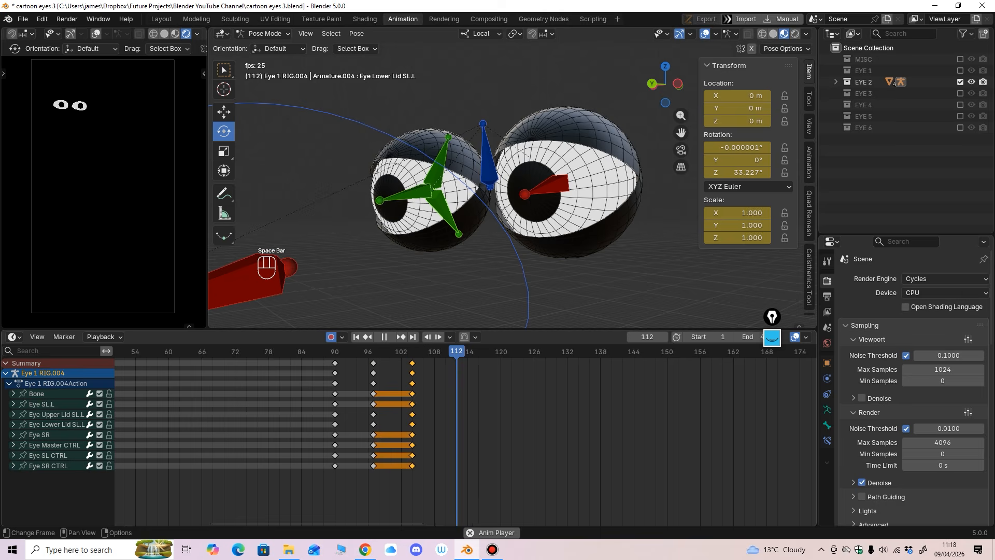
pyautogui.press('space')
pyautogui.press('space')
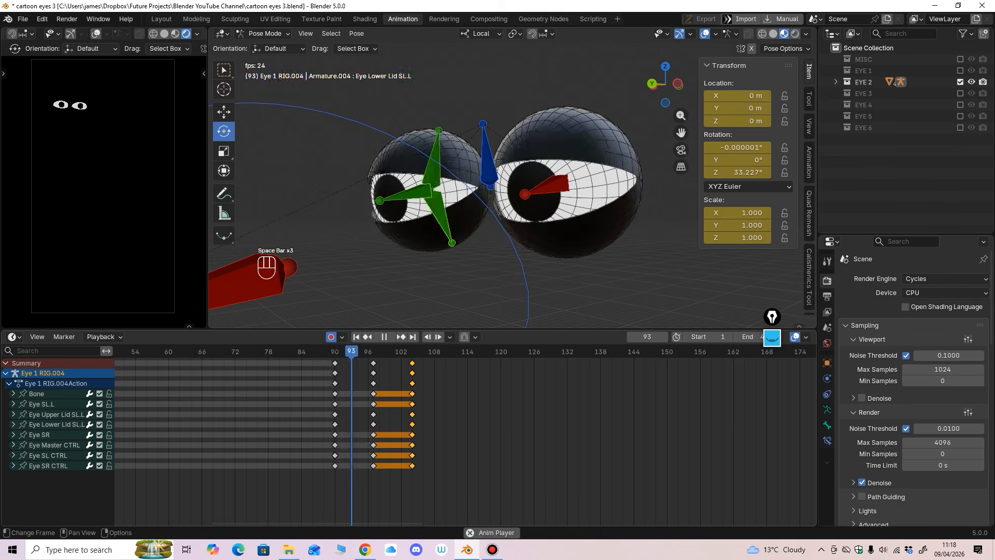
pyautogui.click(335, 352)
pyautogui.press('space')
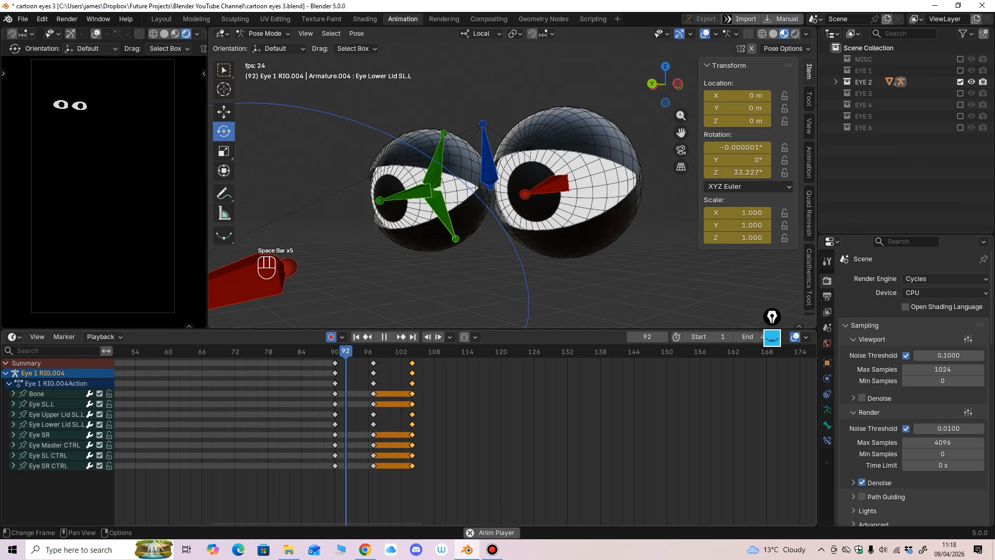
pyautogui.press('space')
# Select all bones, copy the open-eye keyframes at frame 104 and paste them at frame 204.
pyautogui.keyDown('ctrl'); pyautogui.moveTo(465, 420); pyautogui.dragTo(391, 420, button='middle'); pyautogui.keyUp('ctrl')
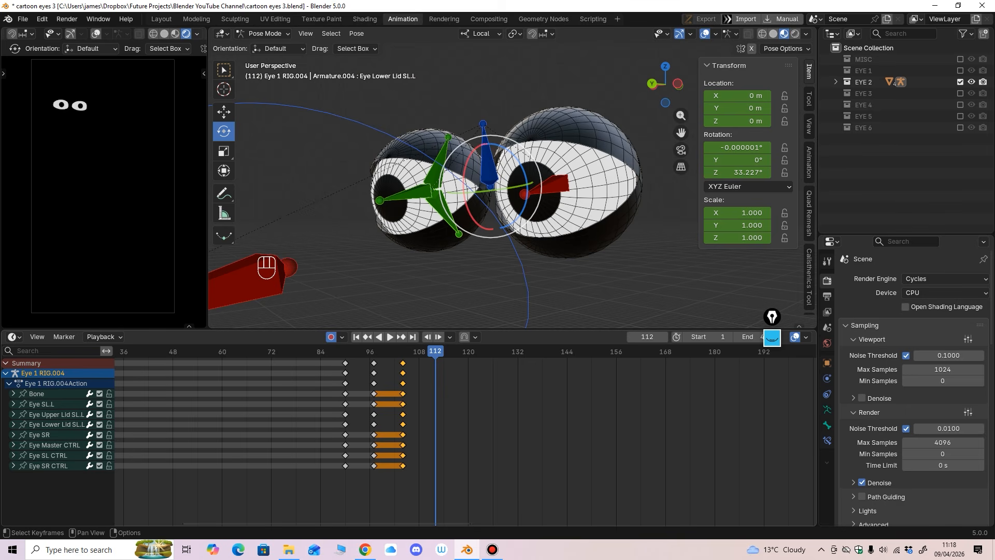
pyautogui.keyDown('ctrl'); pyautogui.moveTo(435, 420); pyautogui.dragTo(414, 420, button='middle'); pyautogui.keyUp('ctrl')
pyautogui.keyDown('ctrl'); pyautogui.moveTo(446, 207); pyautogui.dragTo(446, 264, button='middle'); pyautogui.keyUp('ctrl')
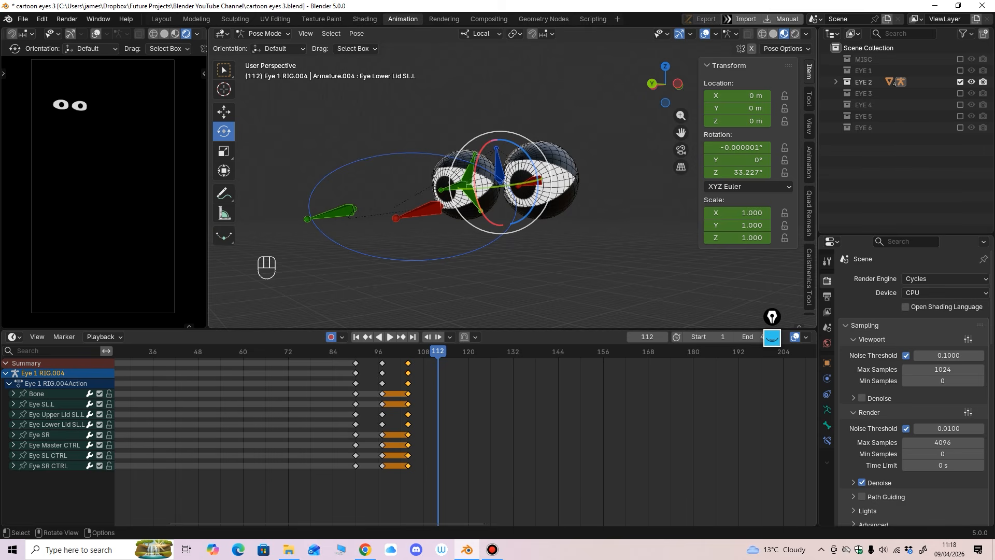
pyautogui.press('a')
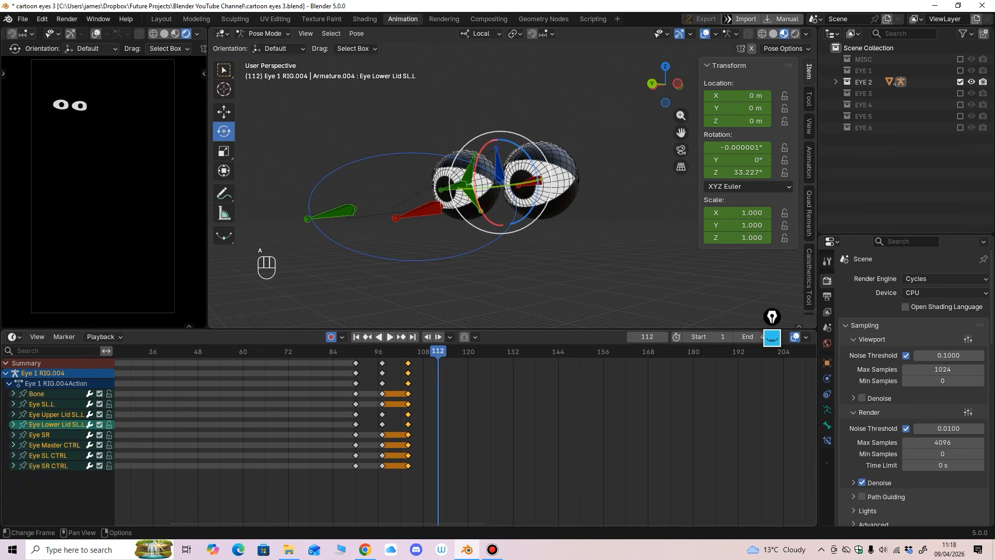
pyautogui.hotkey('ctrl', 'c')
pyautogui.keyDown('ctrl'); pyautogui.moveTo(461, 415); pyautogui.dragTo(446, 415, button='middle'); pyautogui.keyUp('ctrl')
pyautogui.moveTo(446, 414); pyautogui.dragTo(373, 414, button='middle')
pyautogui.click(535, 351)
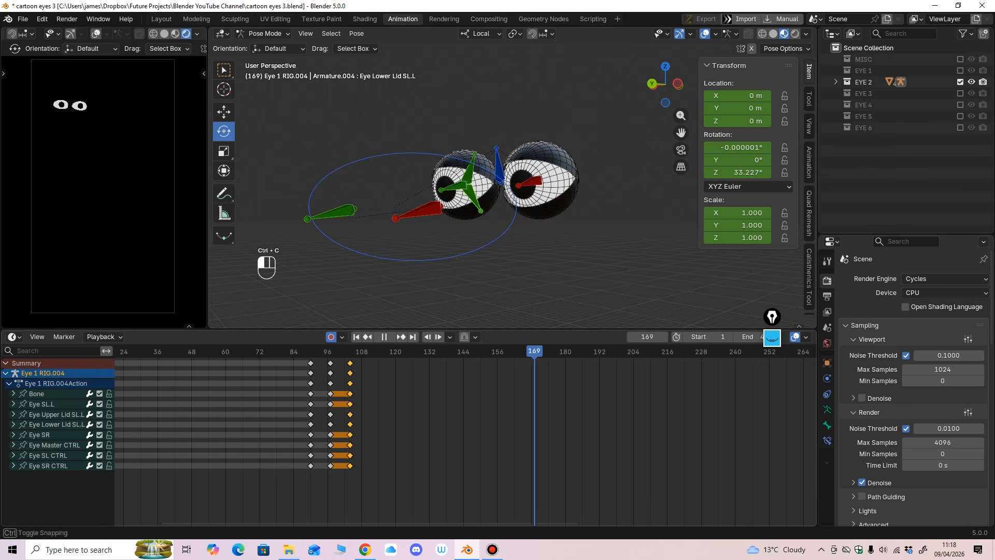
pyautogui.moveTo(535, 351); pyautogui.dragTo(633, 351)
pyautogui.hotkey('ctrl', 'v')
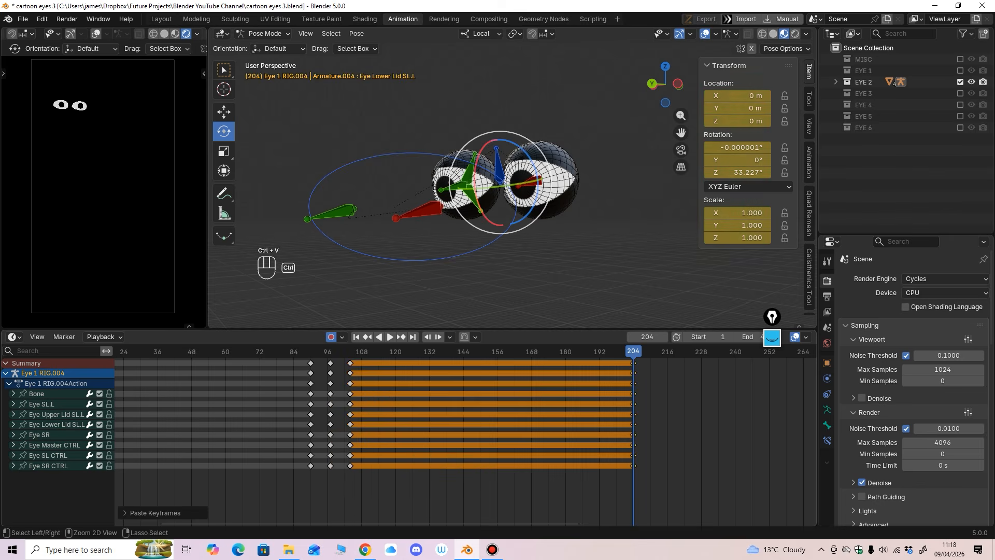
pyautogui.moveTo(636, 410); pyautogui.dragTo(455, 410, button='middle')
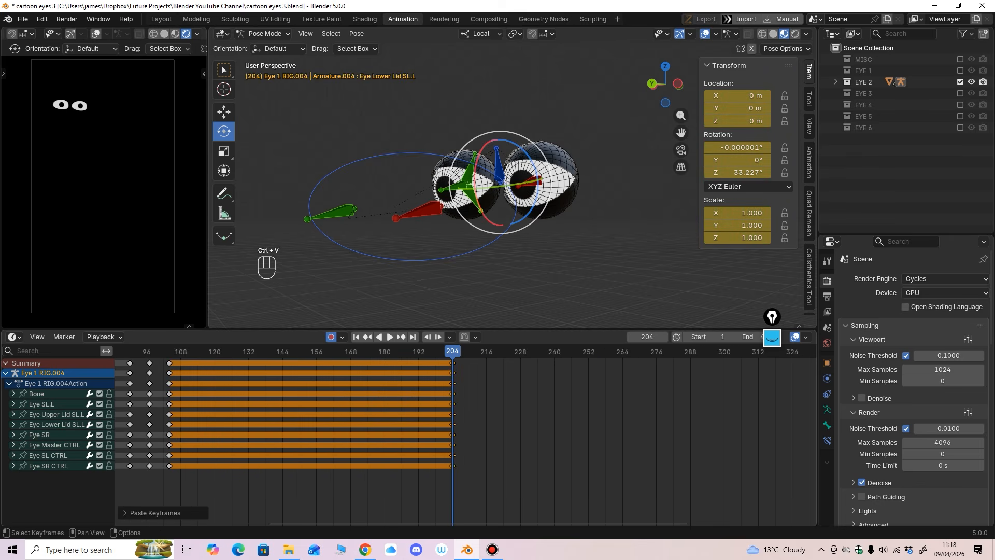
# Advance to frame 206 and move the Eye Master CTRL bone sideways to about -0.58 m on X.
pyautogui.keyDown('ctrl'); pyautogui.moveTo(456, 260); pyautogui.dragTo(457, 215, button='middle'); pyautogui.keyUp('ctrl')
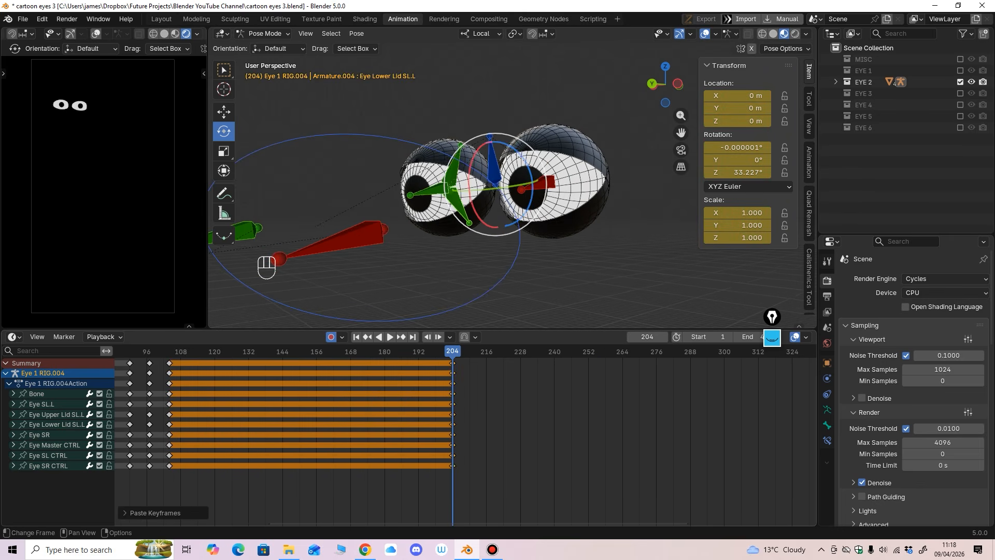
pyautogui.click(455, 351)
pyautogui.press('space')
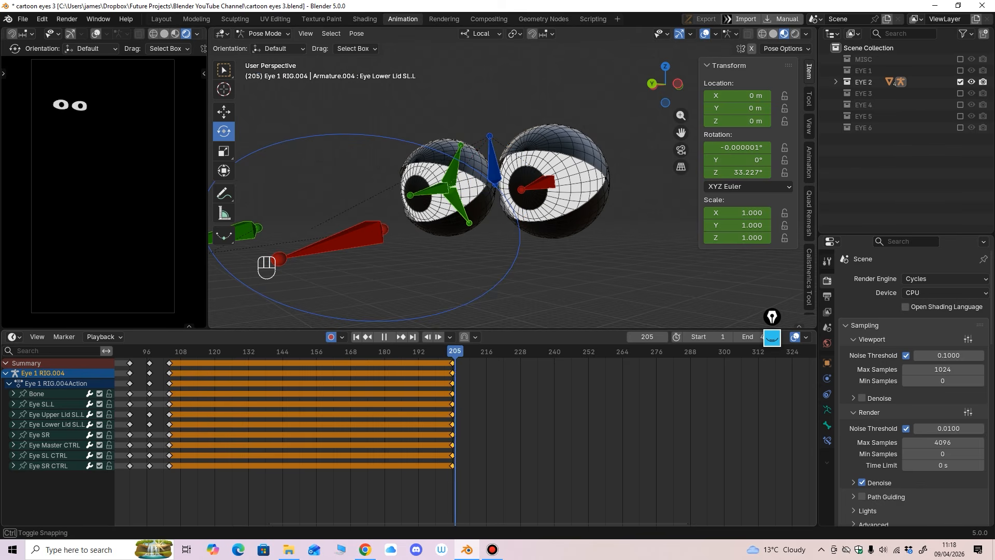
pyautogui.press('space')
pyautogui.moveTo(404, 269); pyautogui.dragTo(469, 272, button='middle')
pyautogui.click(443, 271)
pyautogui.click(224, 112)
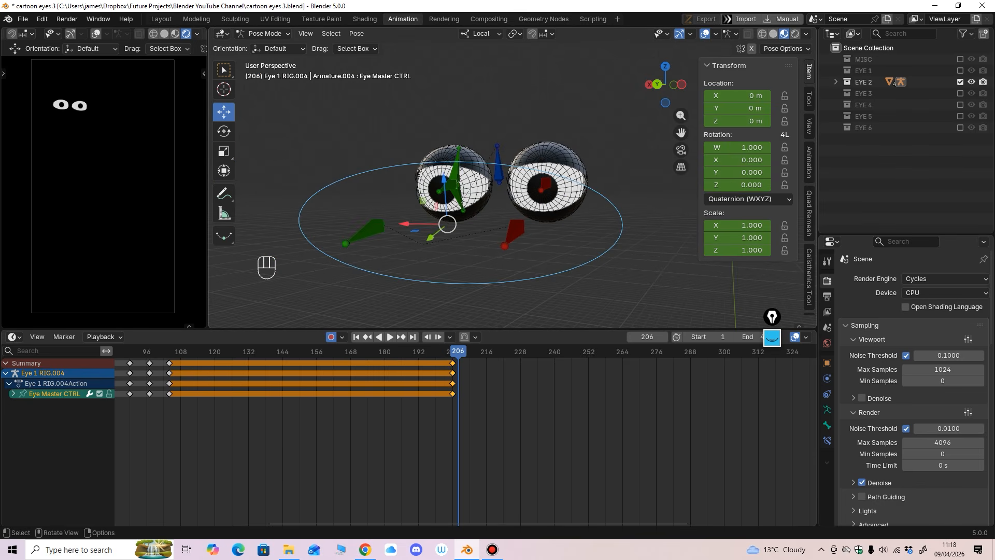
pyautogui.moveTo(362, 208); pyautogui.dragTo(384, 205, button='middle')
pyautogui.moveTo(429, 232); pyautogui.dragTo(461, 232)
# Keyframe every bone at frame 206 and save the file.
pyautogui.press('a')
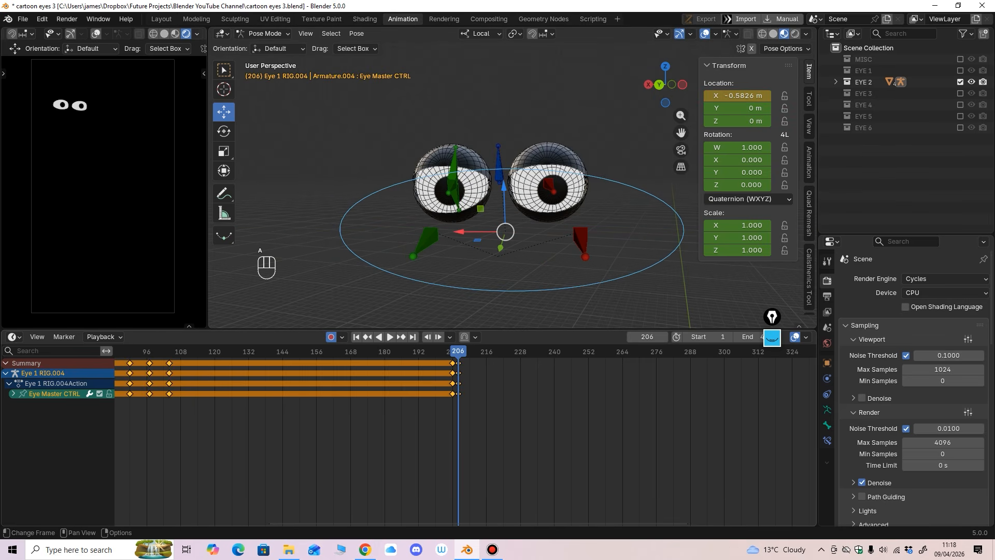
pyautogui.click(404, 430)
pyautogui.press('a')
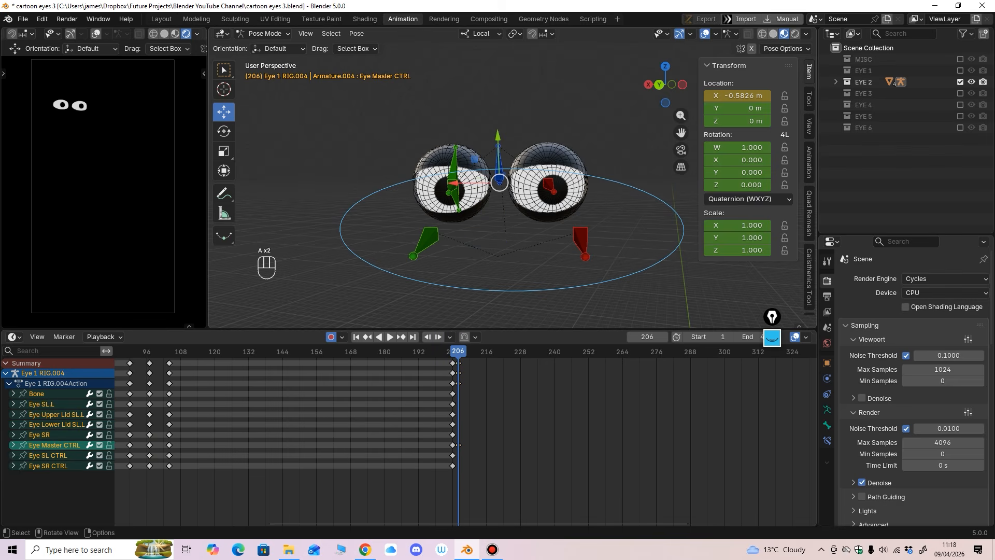
pyautogui.press('i')
pyautogui.hotkey('ctrl', 's')
# Copy all bones' keyframes at frame 206 and paste them at frame 264 to hold the glance.
pyautogui.scroll(-1, 458, 363)
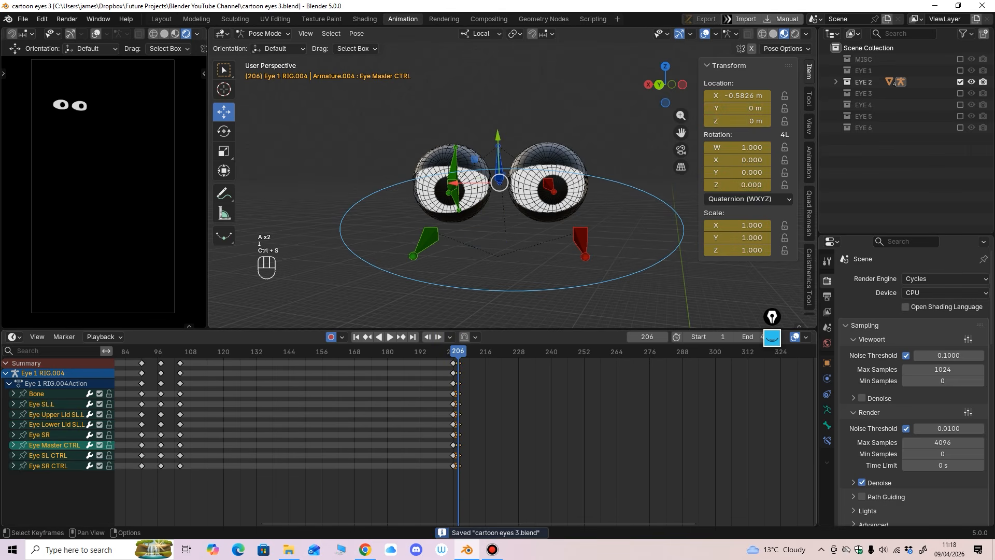
pyautogui.click(458, 363)
pyautogui.hotkey('ctrl', 'c')
pyautogui.moveTo(458, 363); pyautogui.dragTo(375, 363, button='middle')
pyautogui.click(533, 351)
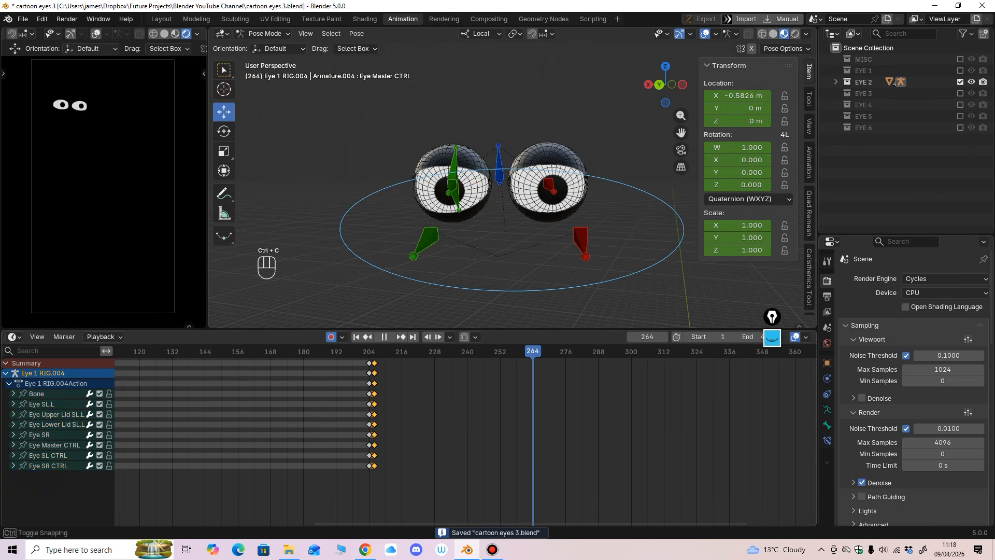
pyautogui.hotkey('ctrl', 'v')
# Copy the keyframes at frame 204 and paste them at frame 266 to return the gaze.
pyautogui.click(369, 363)
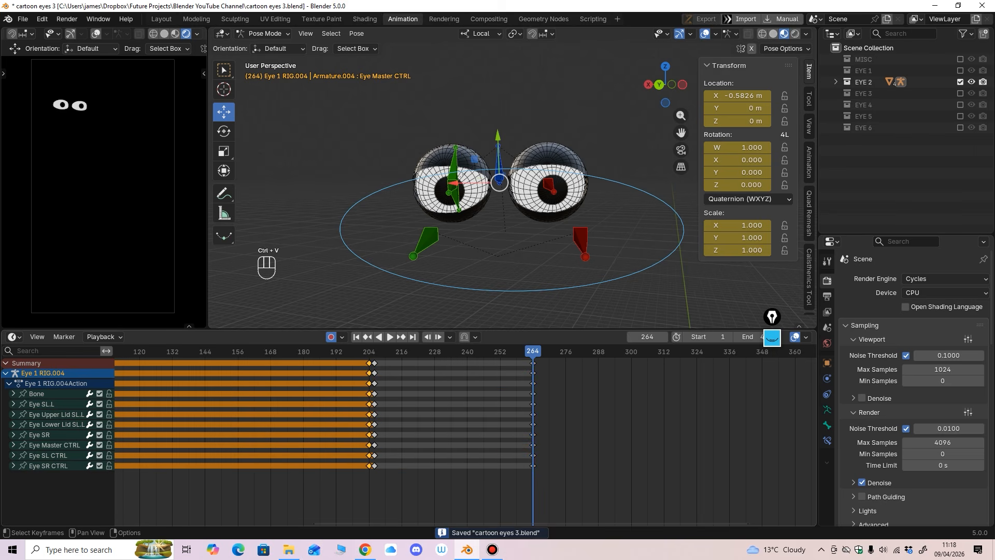
pyautogui.hotkey('ctrl', 'c')
pyautogui.press('space')
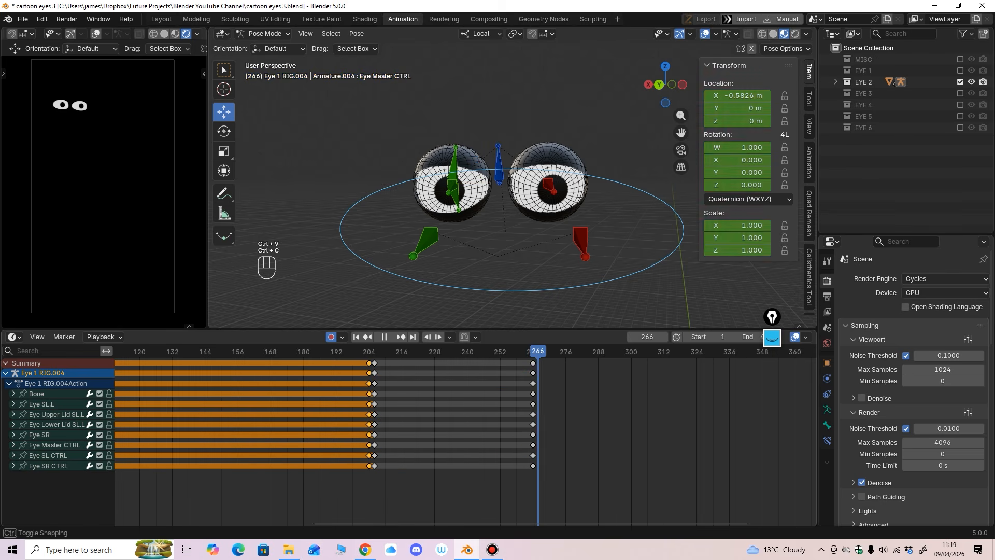
pyautogui.press('space')
pyautogui.hotkey('ctrl', 'v')
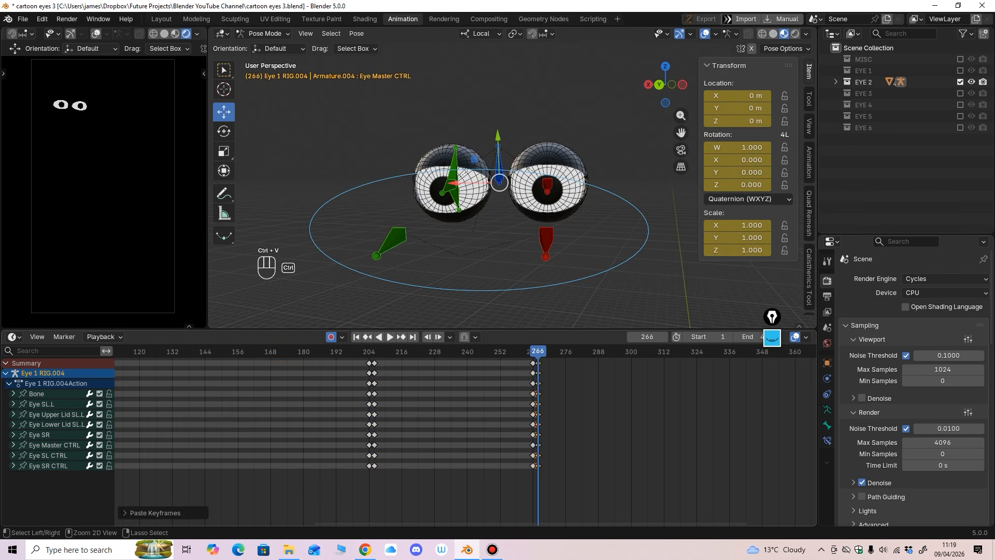
# Play back the glance from frame 204, then copy all bones' frame 266 keyframes to frame 287.
pyautogui.click(369, 352)
pyautogui.press('space')
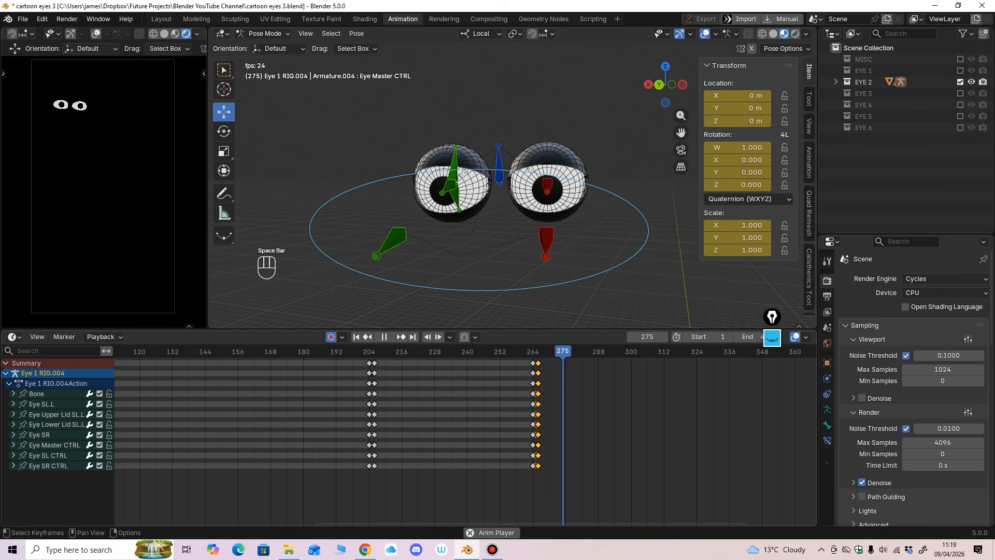
pyautogui.press('space')
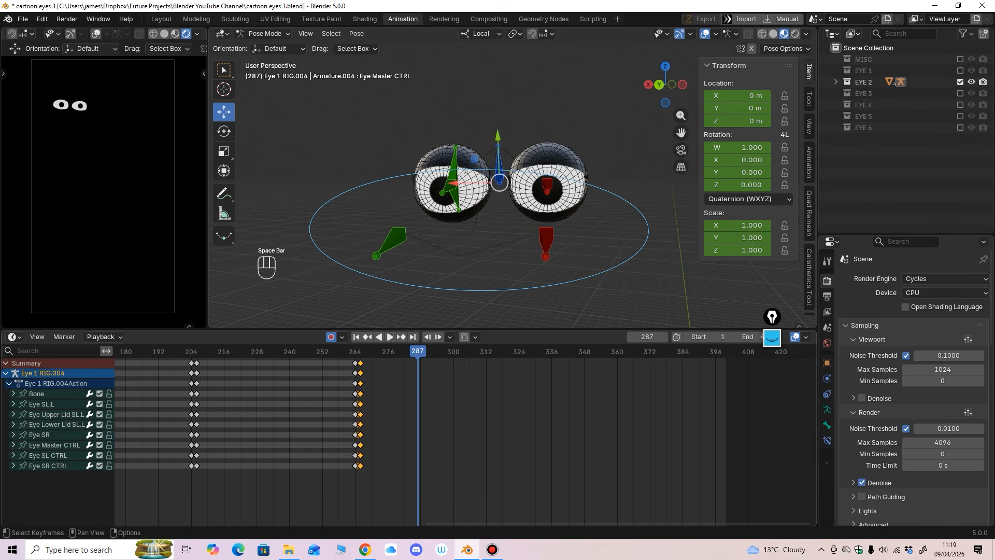
pyautogui.press('a')
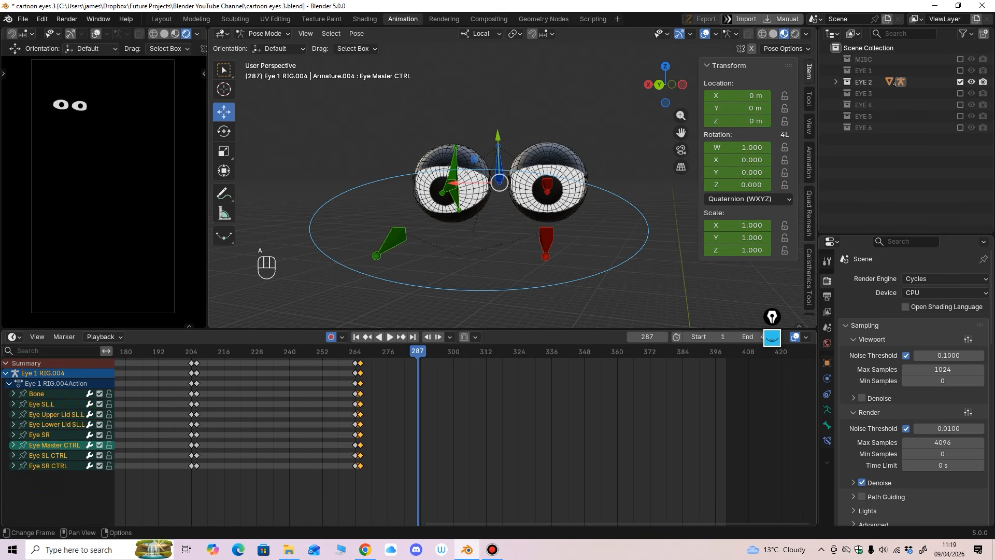
pyautogui.hotkey('ctrl', 'v')
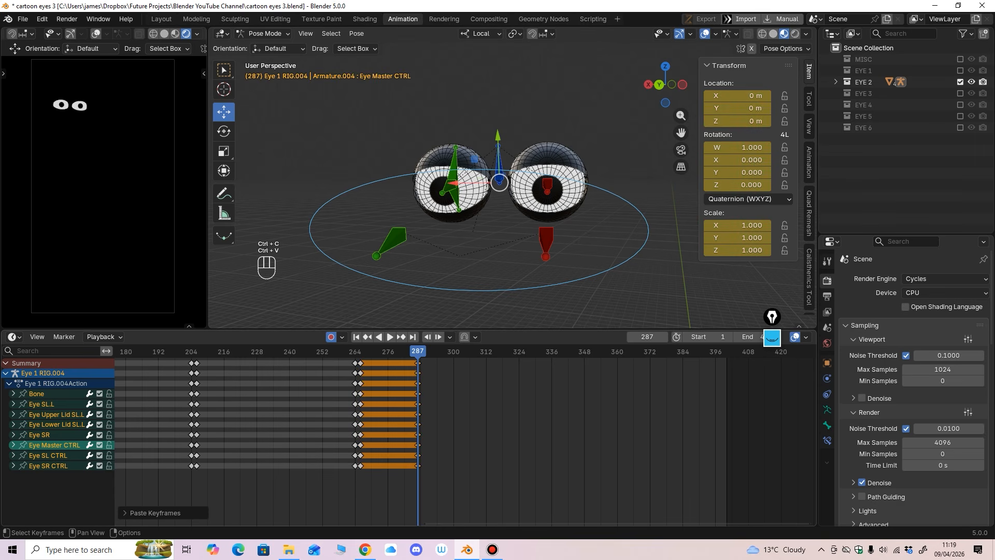
# At frame 315, rotate the upper lid down and the lower lid to about 21.8° on Z for a squint, and keyframe every bone.
pyautogui.moveTo(501, 217); pyautogui.dragTo(474, 205, button='middle')
pyautogui.scroll(2, 475, 197)
pyautogui.click(465, 166)
pyautogui.moveTo(435, 357); pyautogui.dragTo(382, 357, button='middle')
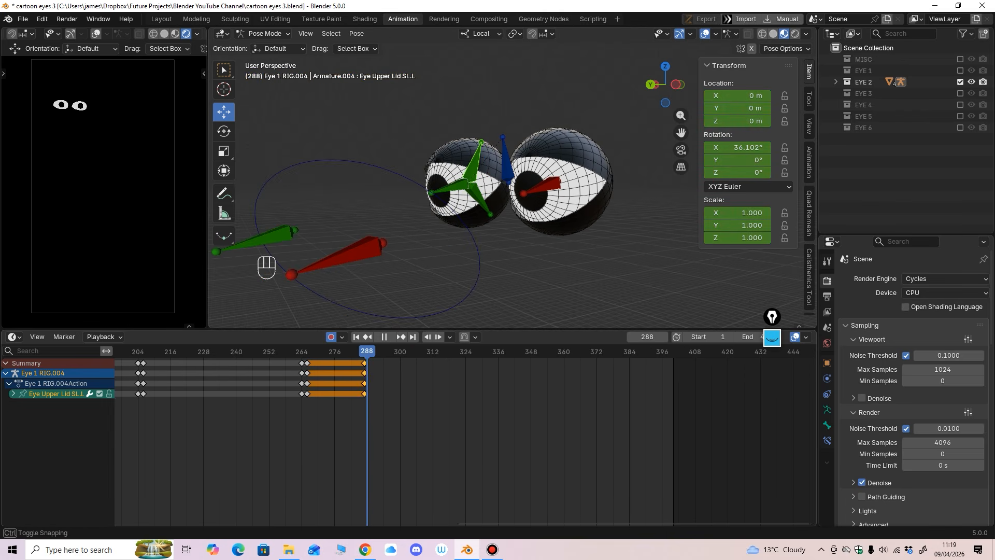
pyautogui.press('space')
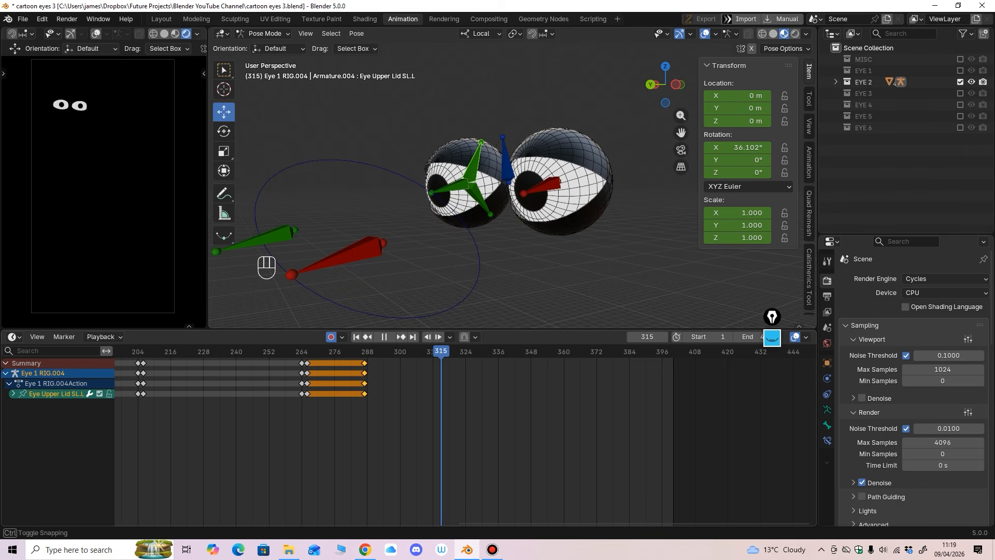
pyautogui.press('space')
pyautogui.click(224, 132)
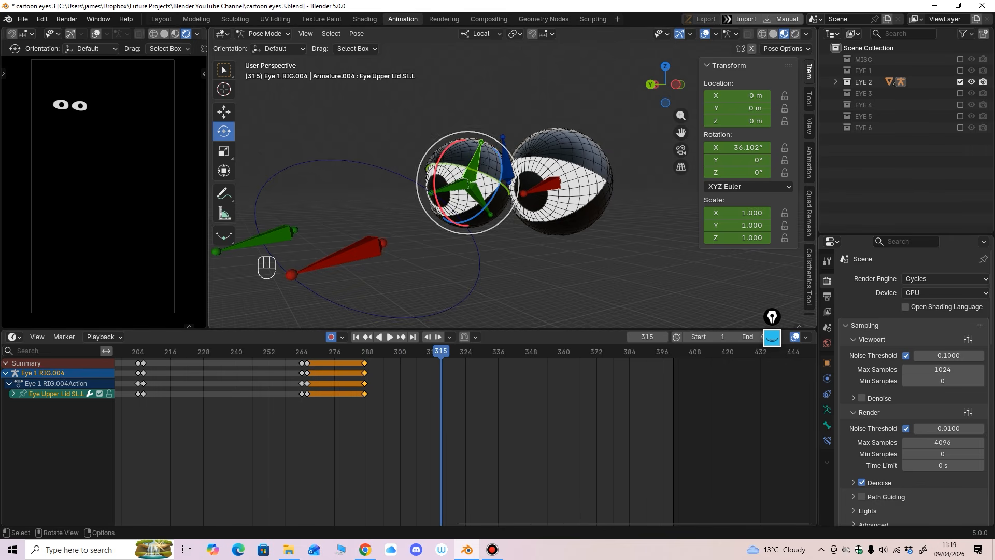
pyautogui.moveTo(435, 199); pyautogui.dragTo(438, 163)
pyautogui.click(482, 204)
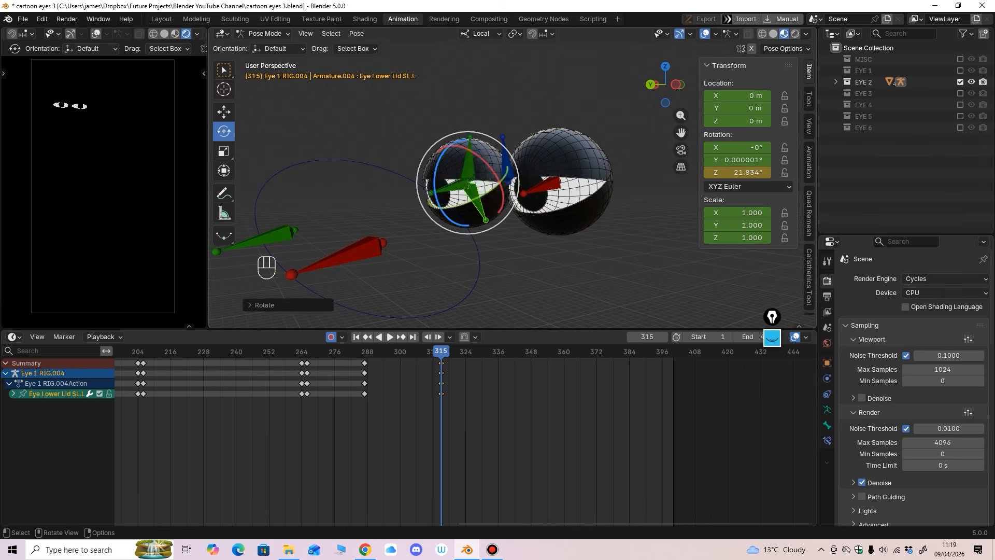
pyautogui.press('a')
pyautogui.press('i')
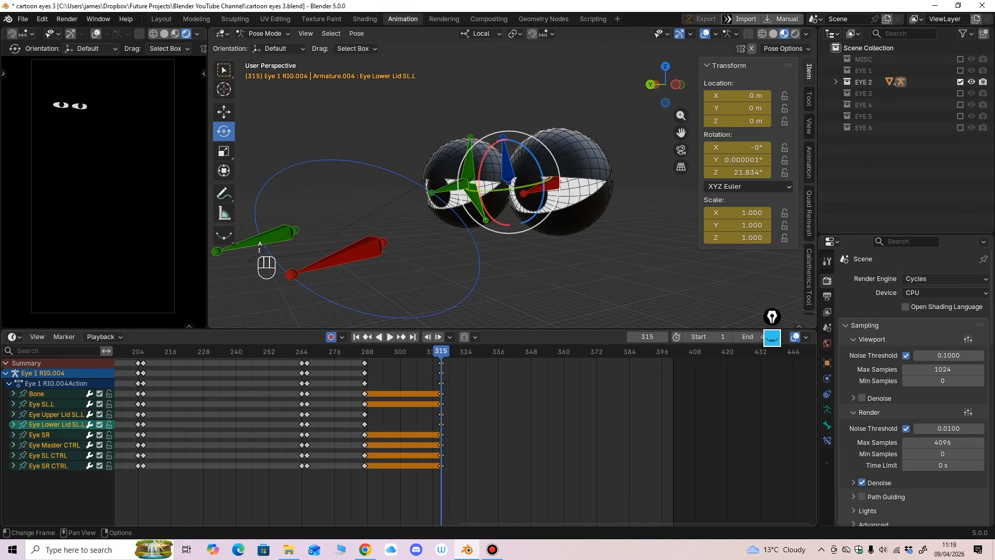
# Play back the new squint between frames 287 and 329.
pyautogui.press('space')
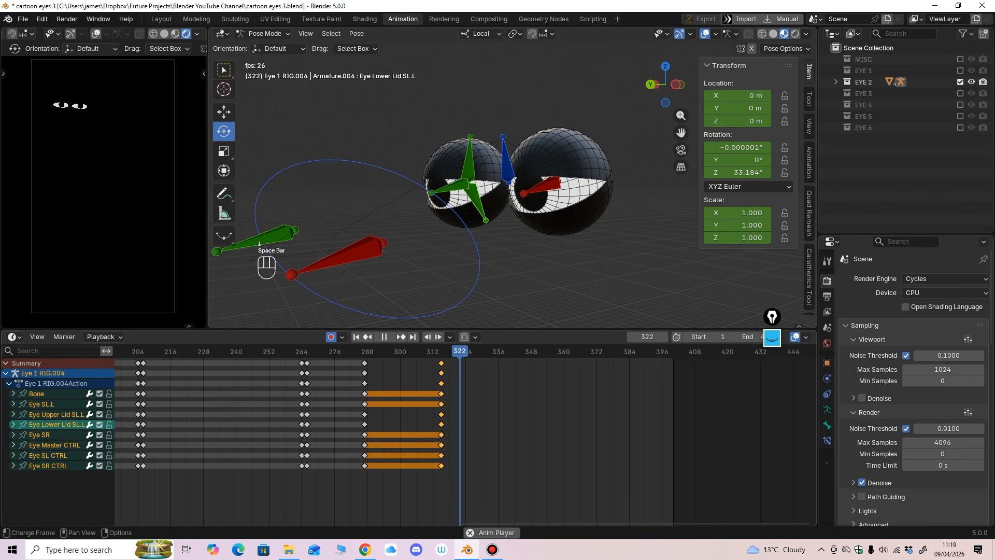
pyautogui.press('space')
pyautogui.press('space')
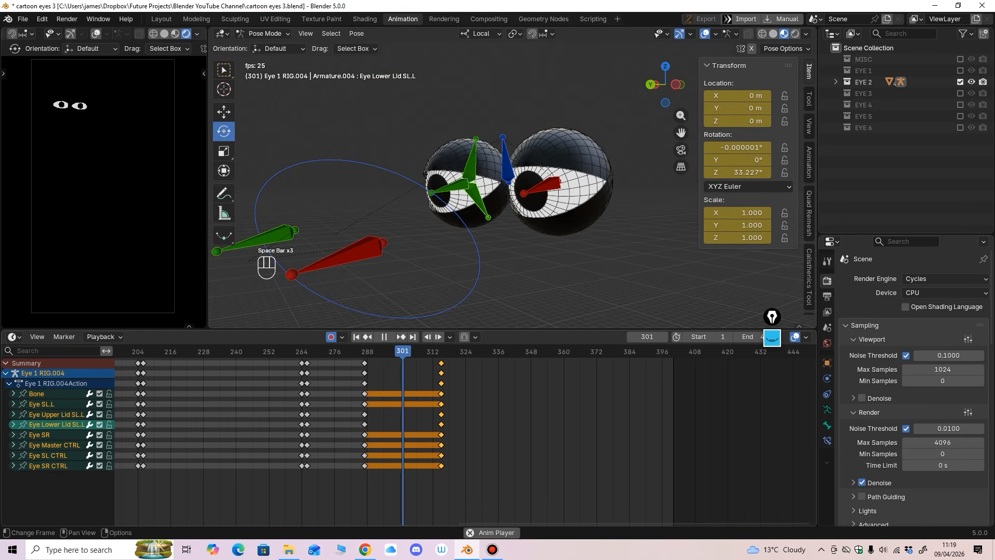
pyautogui.press('space')
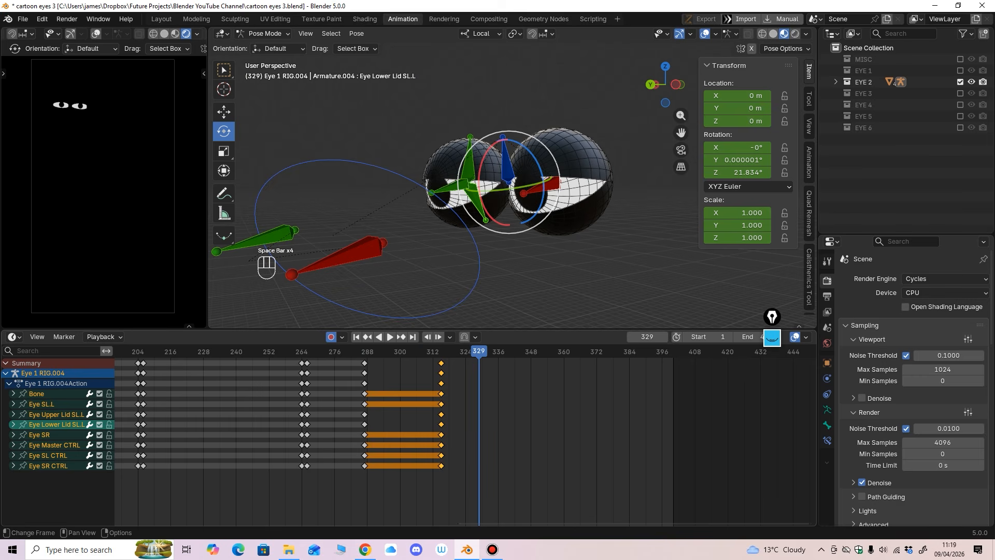
# Retime the squint keyframes to frame 330 and play back the slower lid closing.
pyautogui.press('Down')
pyautogui.moveTo(441, 363); pyautogui.dragTo(482, 363)
pyautogui.press('Up')
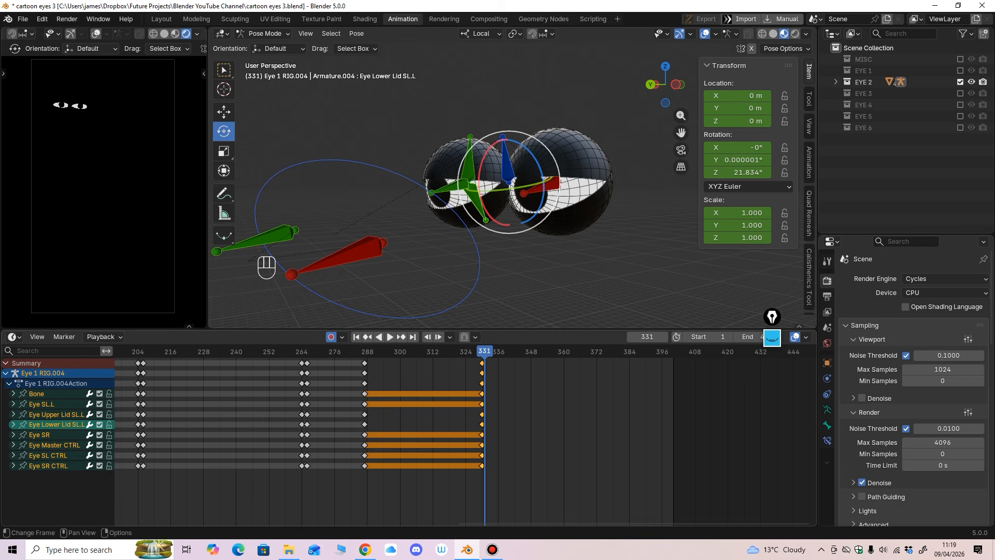
pyautogui.press('space')
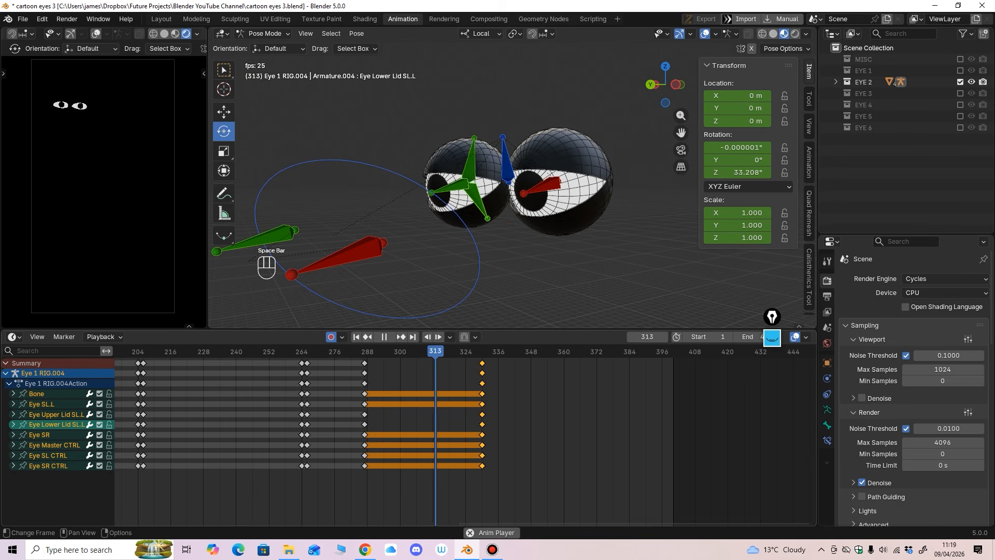
pyautogui.press('space')
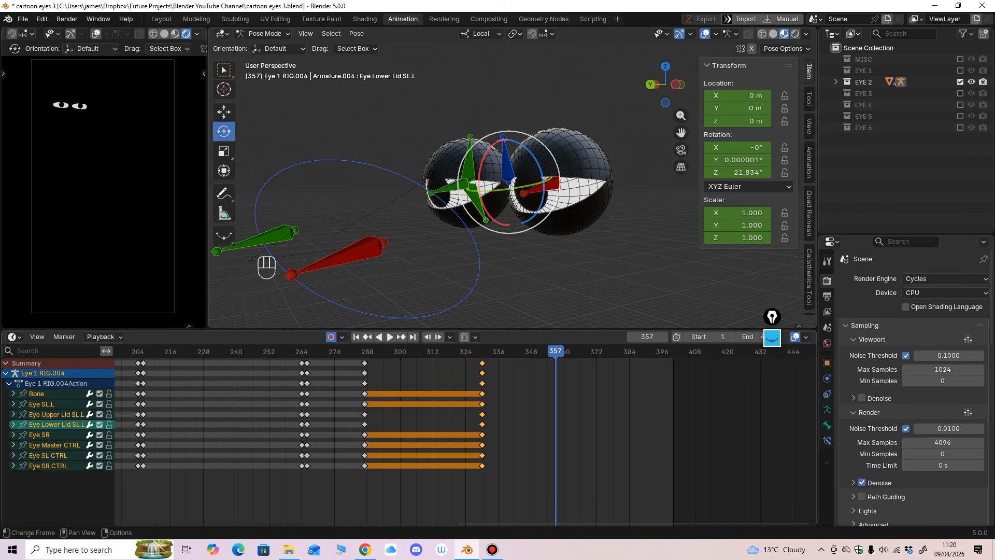
# Retime the squint keyframes to frame 350 and play the animation through to frame 392.
pyautogui.moveTo(555, 352); pyautogui.dragTo(537, 362)
pyautogui.press('space')
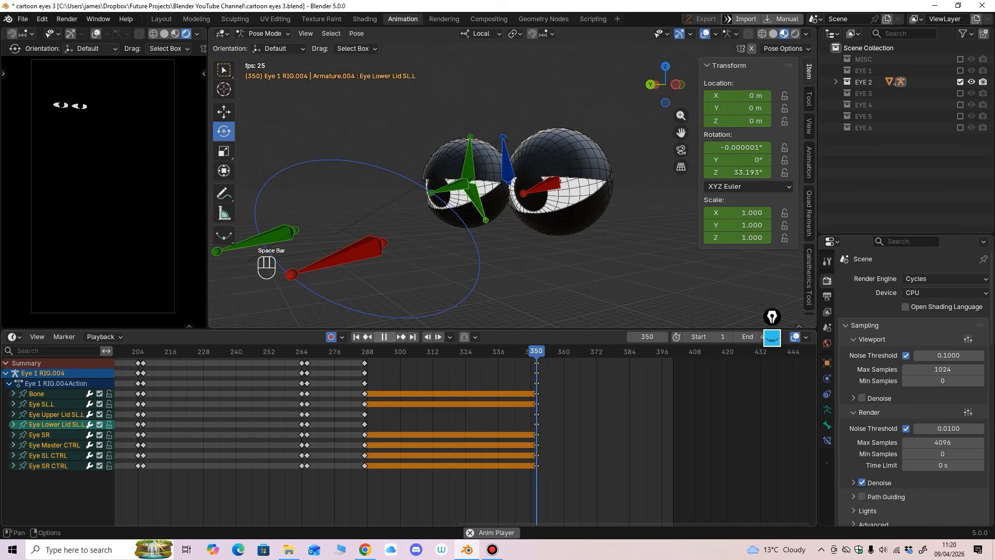
pyautogui.click(384, 337)
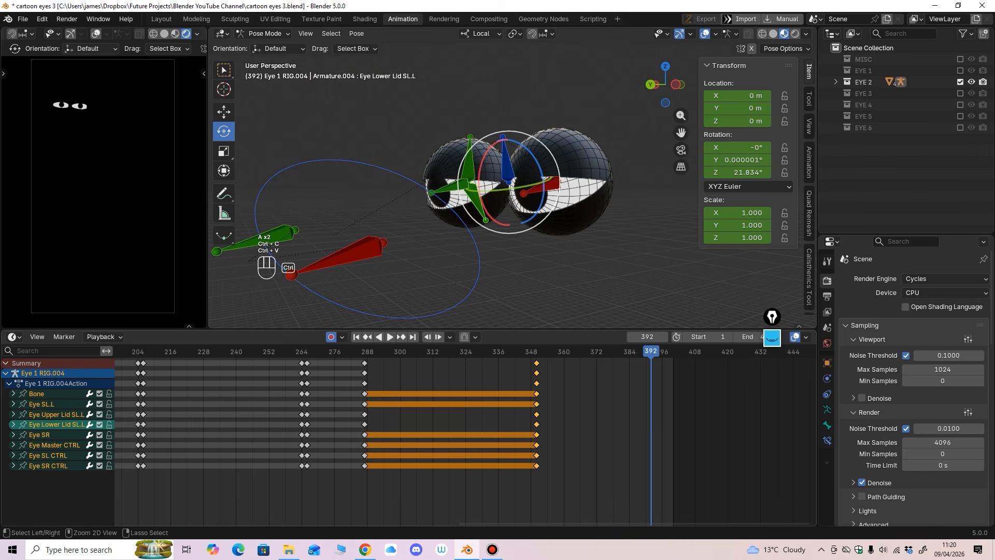
# Copy the squint keyframes at frame 350 and paste them at frame 392 to hold the squint.
pyautogui.hotkey('ctrl', 'v')
pyautogui.moveTo(534, 351); pyautogui.dragTo(537, 352)
pyautogui.click(536, 363)
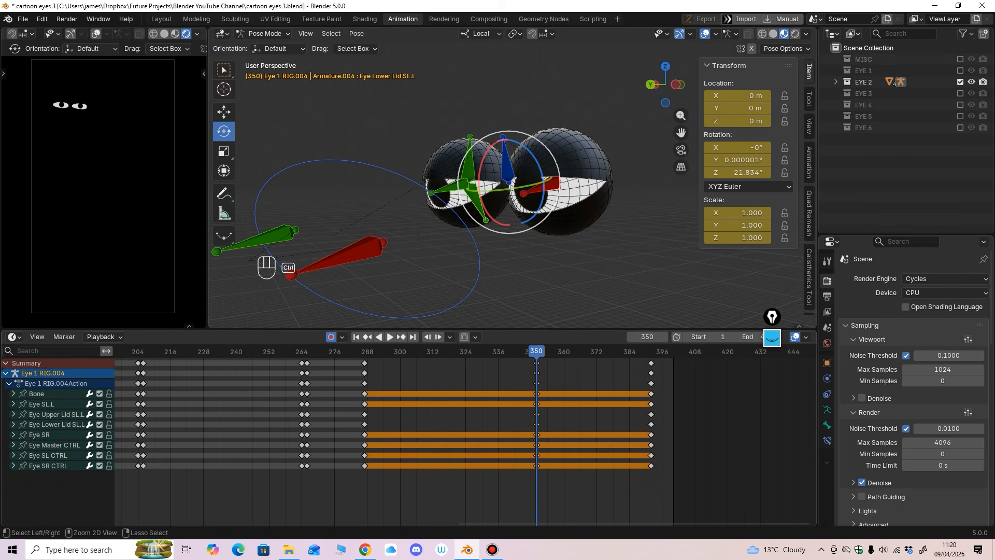
pyautogui.click(651, 351)
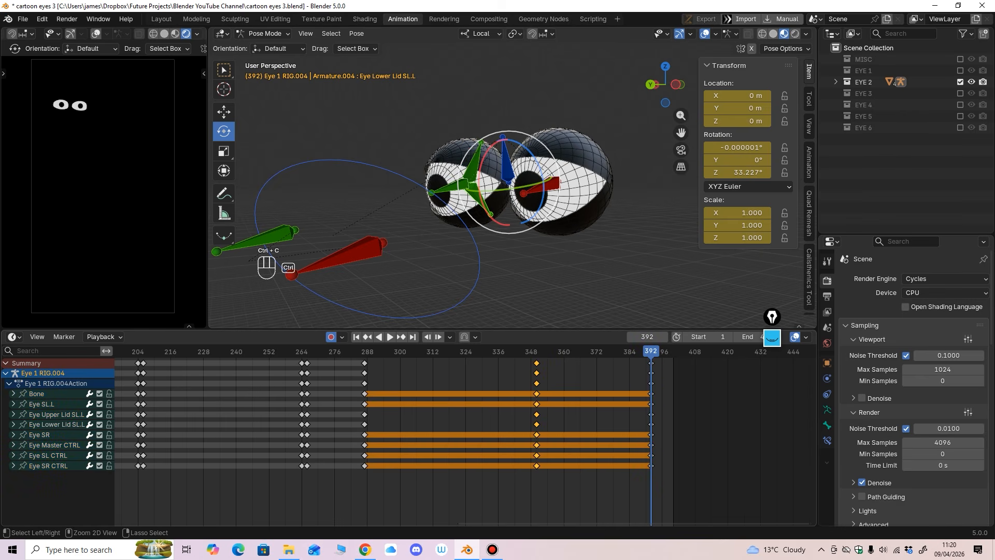
pyautogui.hotkey('ctrl', 'v')
pyautogui.moveTo(652, 415); pyautogui.dragTo(612, 414, button='middle')
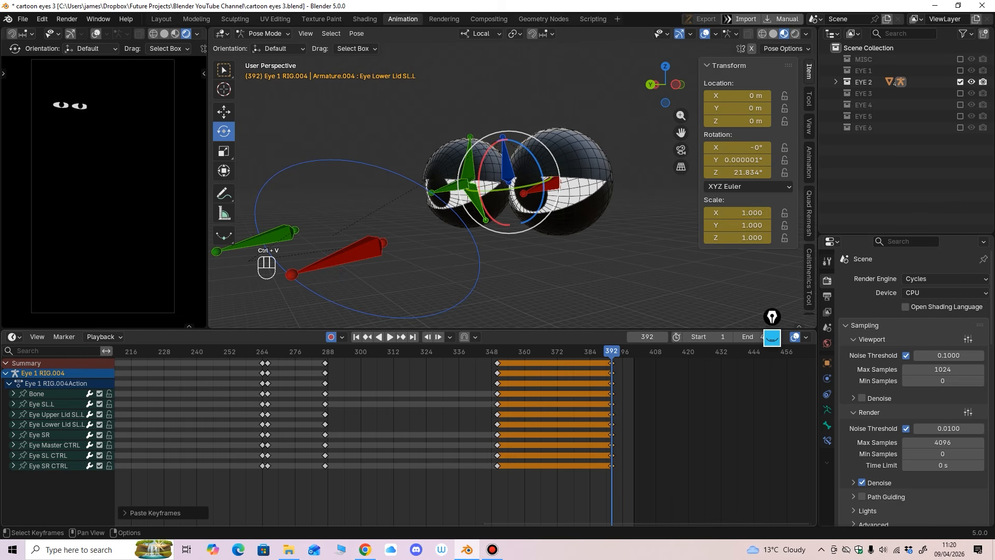
# Copy the open-eye keyframes from the start of the animation and paste them at frame 399.
pyautogui.press('space')
pyautogui.moveTo(617, 351); pyautogui.dragTo(631, 352)
pyautogui.keyDown('ctrl'); pyautogui.moveTo(632, 358); pyautogui.dragTo(519, 358, button='middle'); pyautogui.keyUp('ctrl')
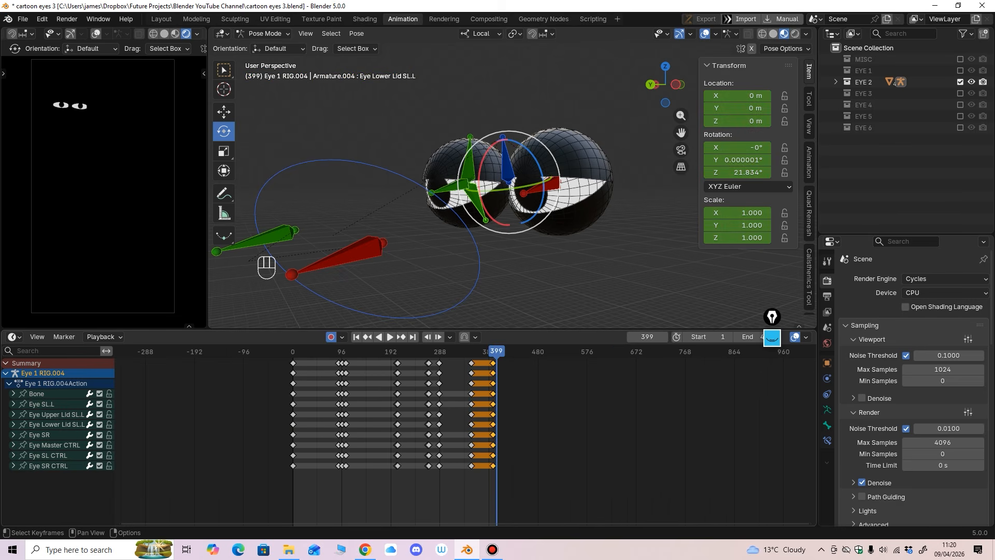
pyautogui.click(293, 363)
pyautogui.hotkey('ctrl', 'v')
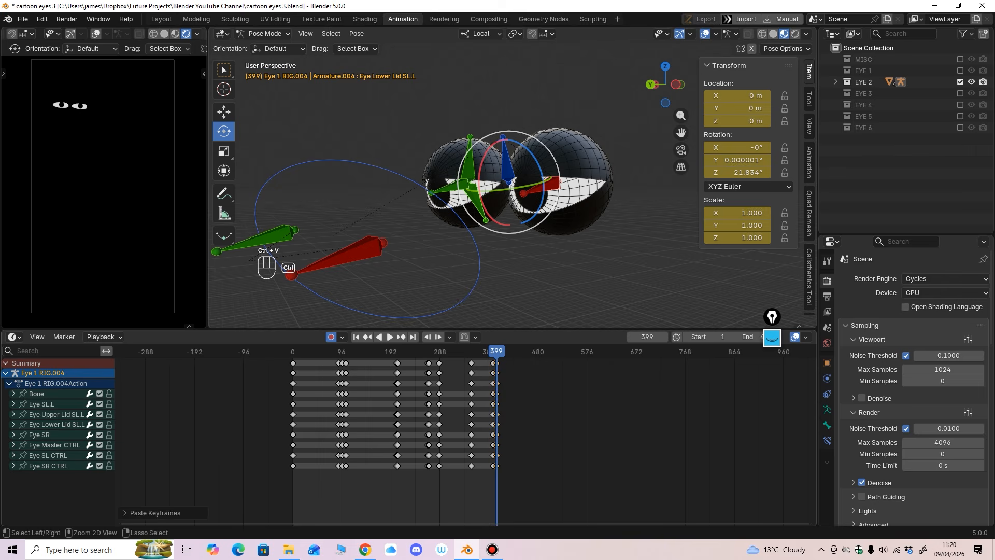
pyautogui.hotkey('ctrl', 'z')
pyautogui.hotkey('ctrl', 'v')
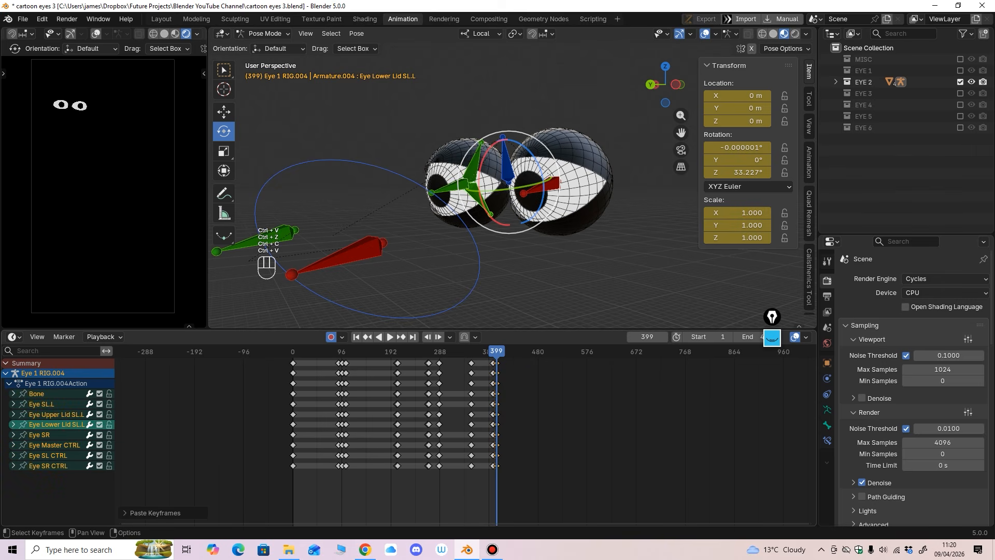
# Move the final open-eye keyframes to frame 400 and play back the looping animation.
pyautogui.keyDown('ctrl'); pyautogui.moveTo(514, 415); pyautogui.dragTo(596, 415, button='middle'); pyautogui.keyUp('ctrl')
pyautogui.moveTo(363, 363); pyautogui.dragTo(368, 363)
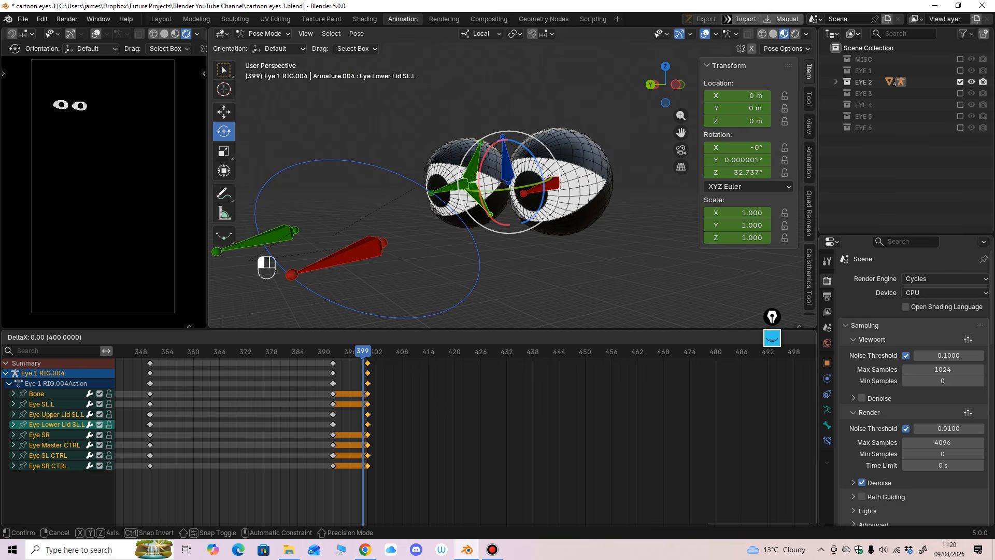
pyautogui.press('space')
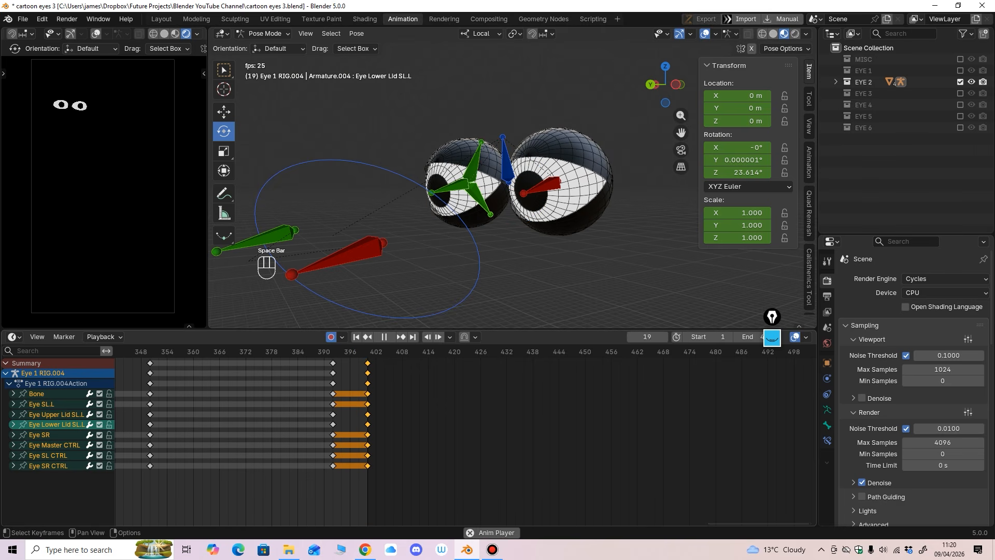
# Retime the squint-hold keyframes from frame 392 to frame 374 and play back the end of the loop.
pyautogui.keyDown('ctrl'); pyautogui.moveTo(467, 425); pyautogui.dragTo(539, 425, button='middle'); pyautogui.keyUp('ctrl')
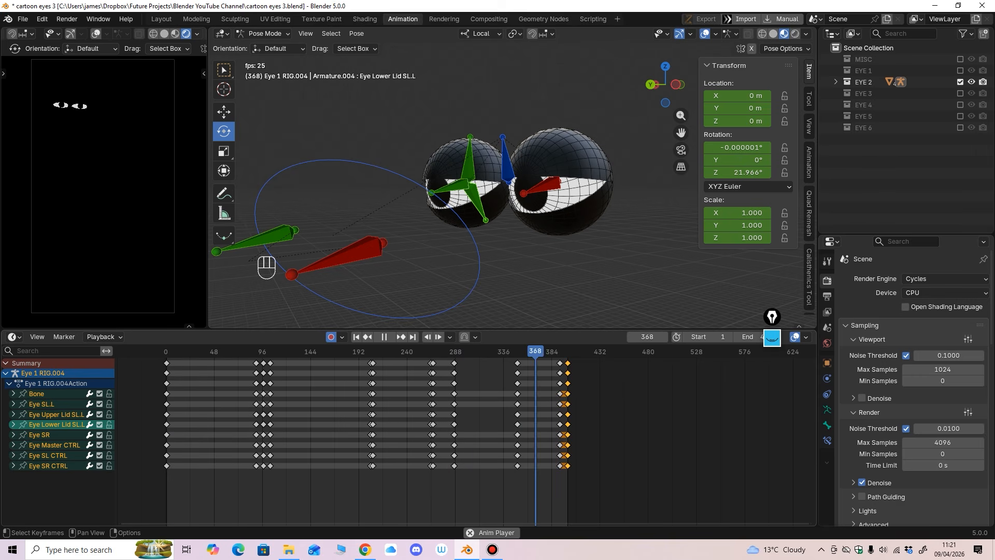
pyautogui.press('space')
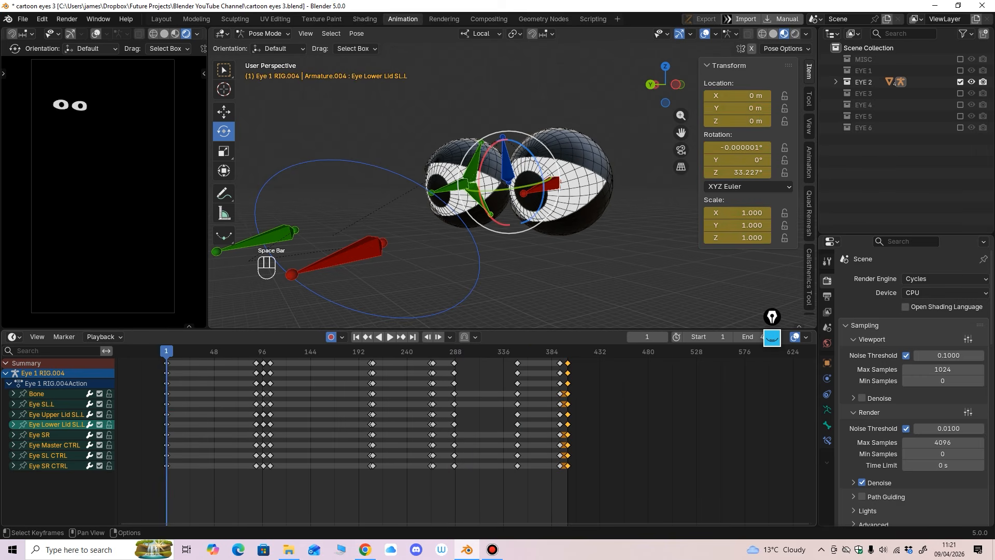
pyautogui.moveTo(560, 364); pyautogui.dragTo(558, 363)
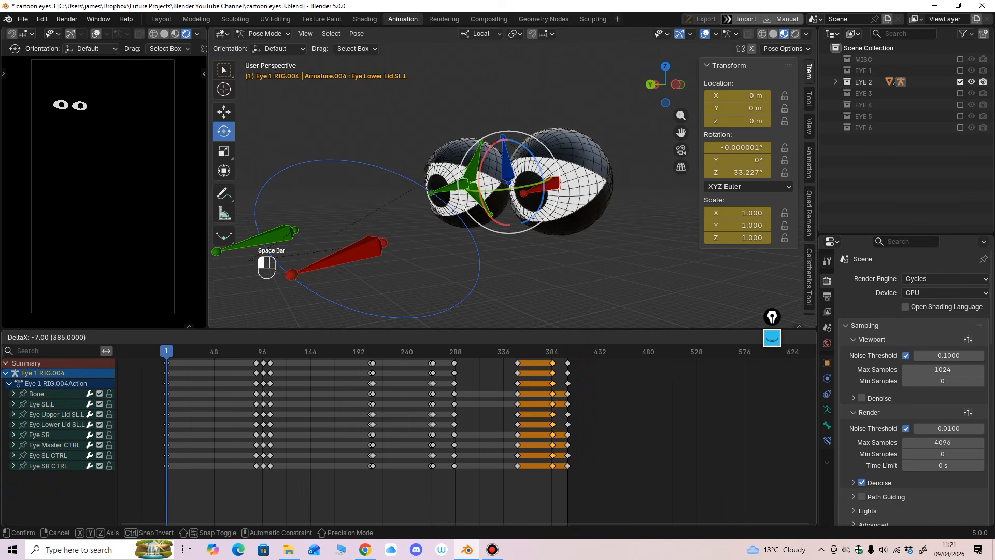
pyautogui.moveTo(552, 363); pyautogui.dragTo(546, 363)
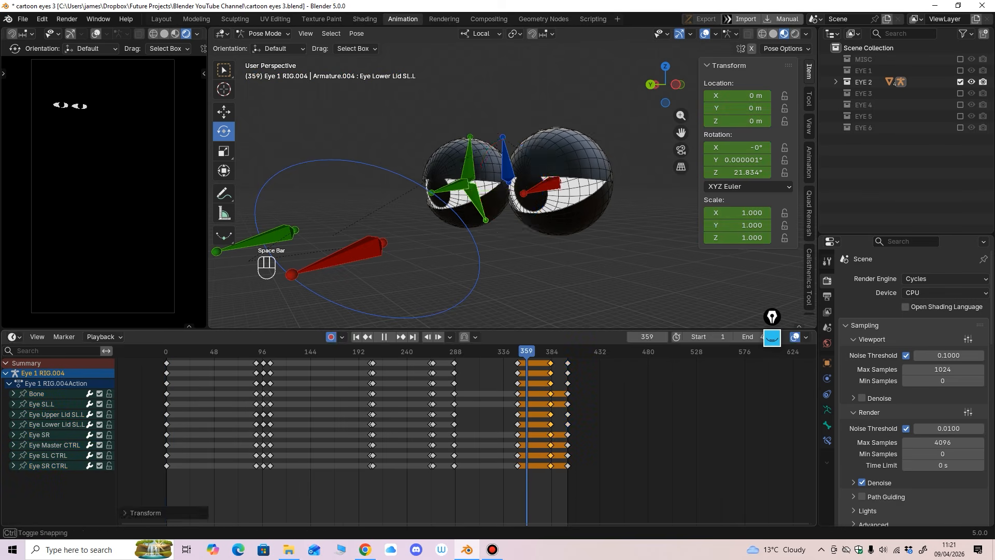
pyautogui.press('space')
pyautogui.press('space')
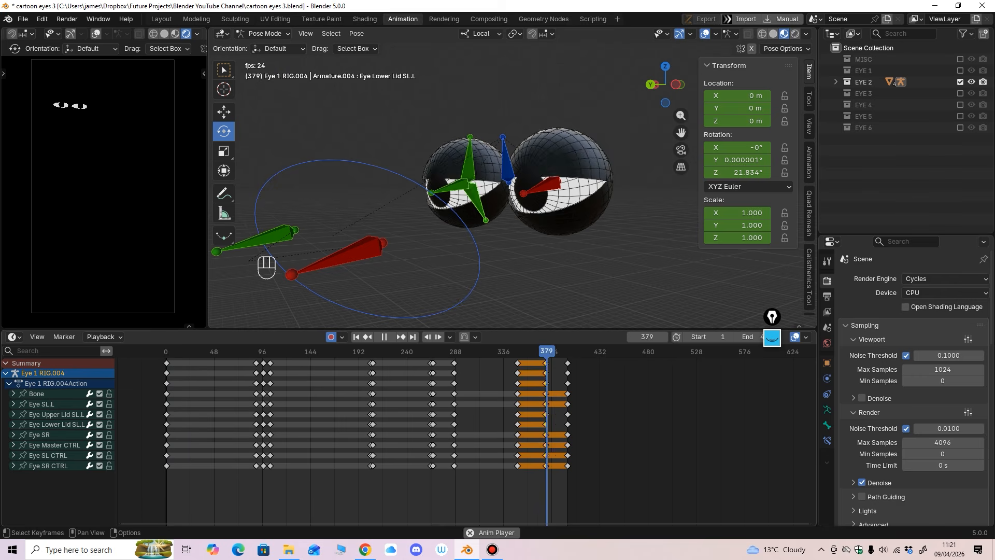
pyautogui.press('space')
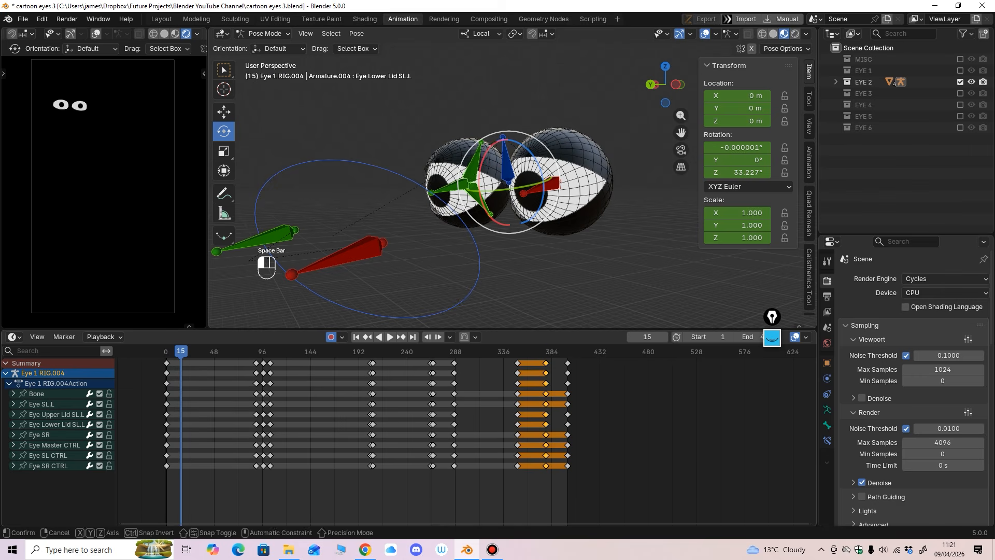
pyautogui.moveTo(546, 363); pyautogui.dragTo(542, 363)
pyautogui.click(539, 351)
pyautogui.press('space')
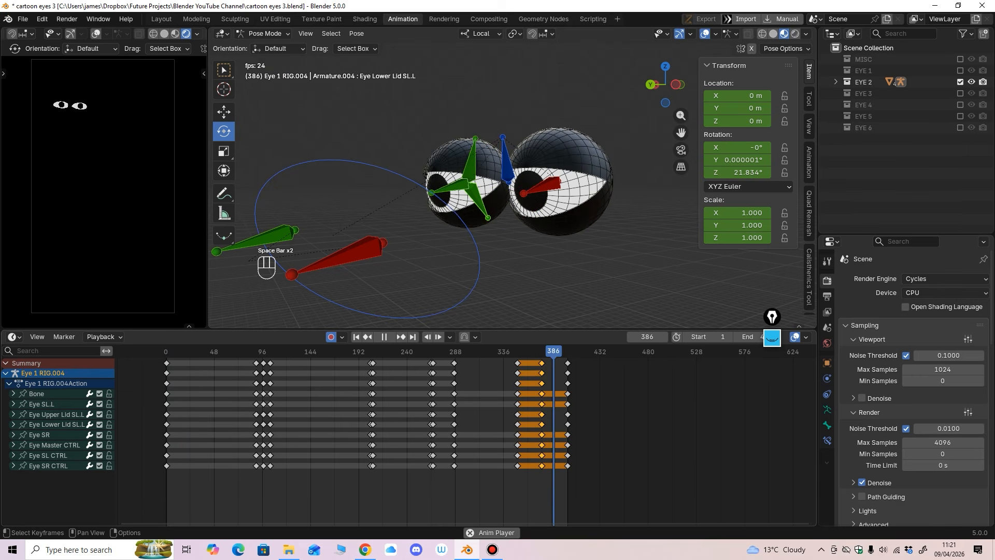
pyautogui.press('space')
# Examine the Eye 2 rig from several angles with its Eye Master CTRL bone selected.
pyautogui.moveTo(534, 270); pyautogui.dragTo(544, 272, button='middle')
pyautogui.click(543, 272)
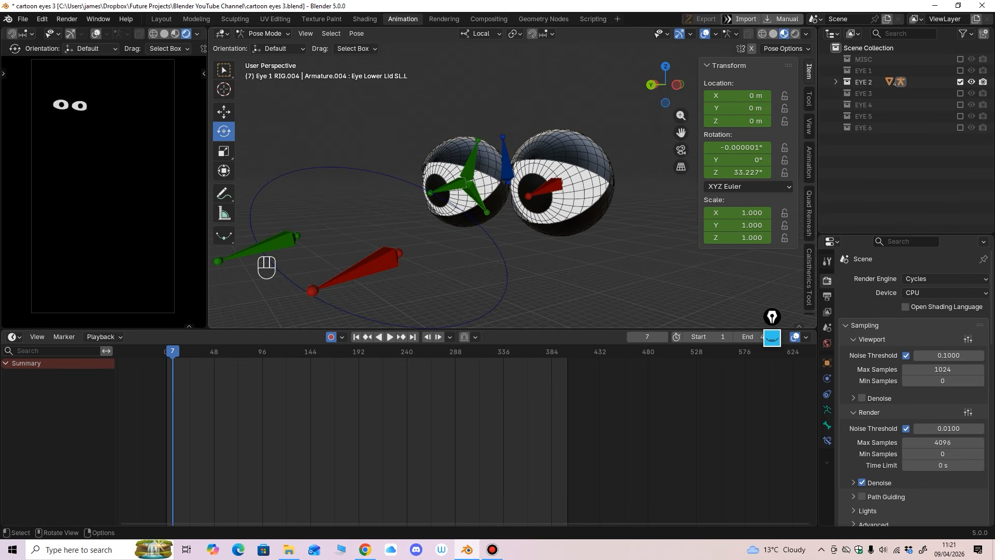
pyautogui.click(472, 162)
pyautogui.keyDown('ctrl'); pyautogui.moveTo(474, 165); pyautogui.dragTo(488, 196, button='middle'); pyautogui.keyUp('ctrl')
pyautogui.keyDown('ctrl'); pyautogui.moveTo(492, 228); pyautogui.dragTo(493, 194, button='middle'); pyautogui.keyUp('ctrl')
pyautogui.moveTo(493, 194); pyautogui.dragTo(495, 218, button='middle')
pyautogui.click(487, 286)
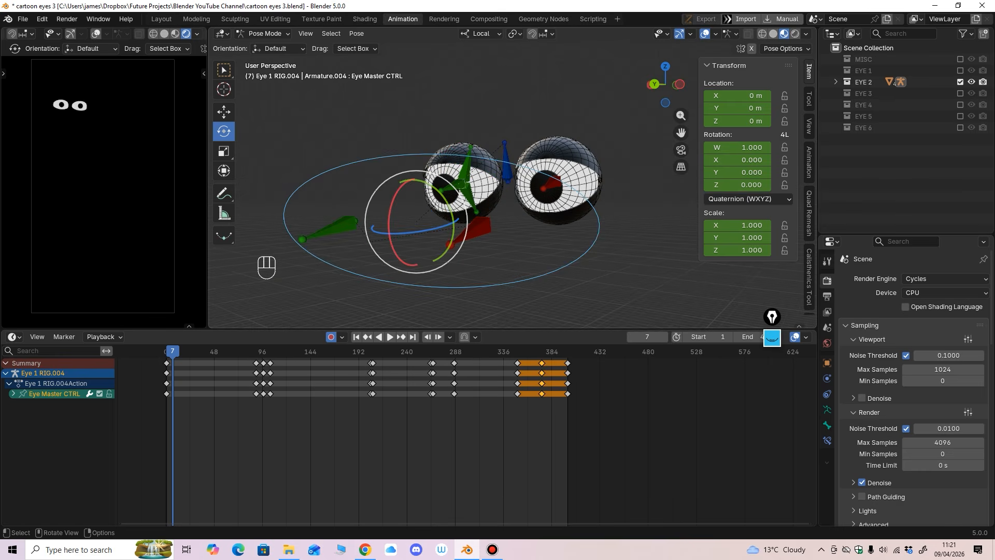
pyautogui.moveTo(487, 286); pyautogui.dragTo(474, 284, button='middle')
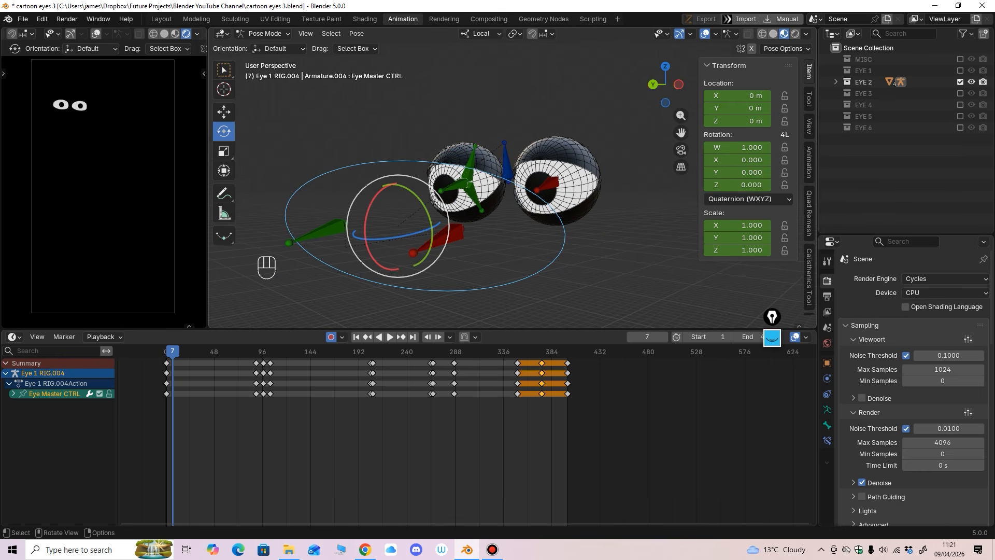
# Try moving the Eye SR CTRL bone at frame 355, then undo the move.
pyautogui.moveTo(502, 352); pyautogui.dragTo(522, 352)
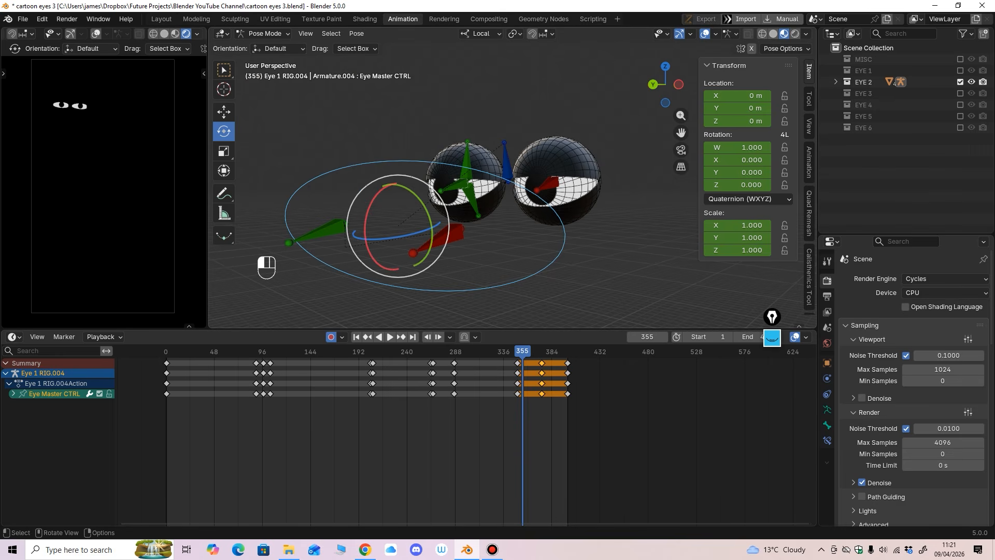
pyautogui.click(447, 240)
pyautogui.moveTo(447, 240); pyautogui.dragTo(462, 241, button='middle')
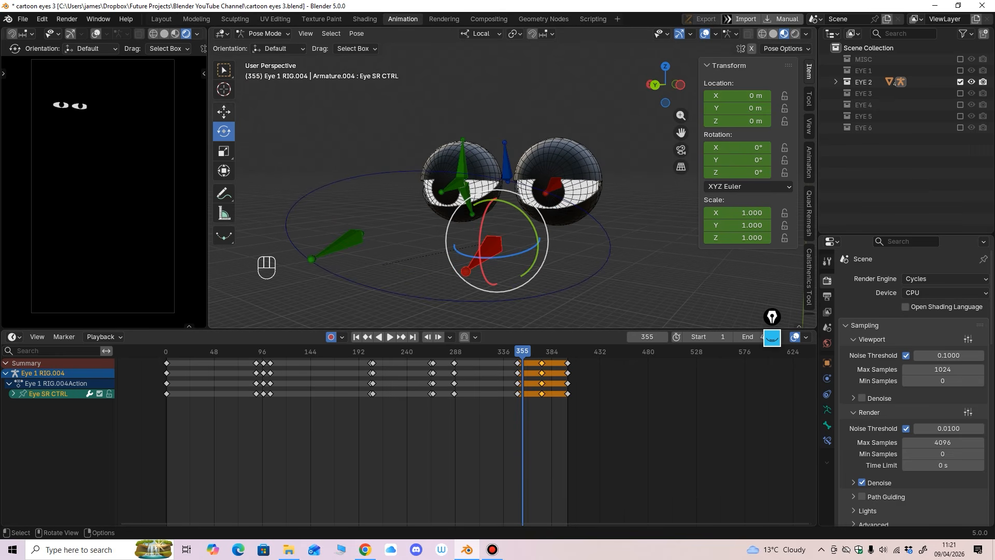
pyautogui.click(224, 112)
pyautogui.moveTo(497, 241); pyautogui.dragTo(528, 227)
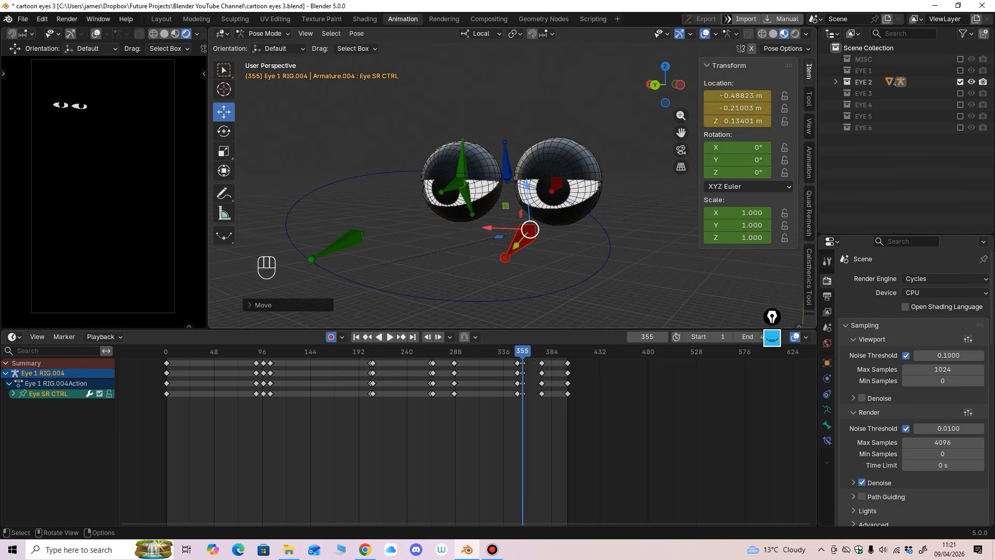
pyautogui.hotkey('ctrl', 'z')
# Try pulling the Eye SL CTRL and Eye SR CTRL bones outward and upward at frame 355, and undo both moves.
pyautogui.scroll(-2, 528, 227)
pyautogui.moveTo(527, 227); pyautogui.dragTo(551, 225, button='middle')
pyautogui.scroll(2, 550, 225)
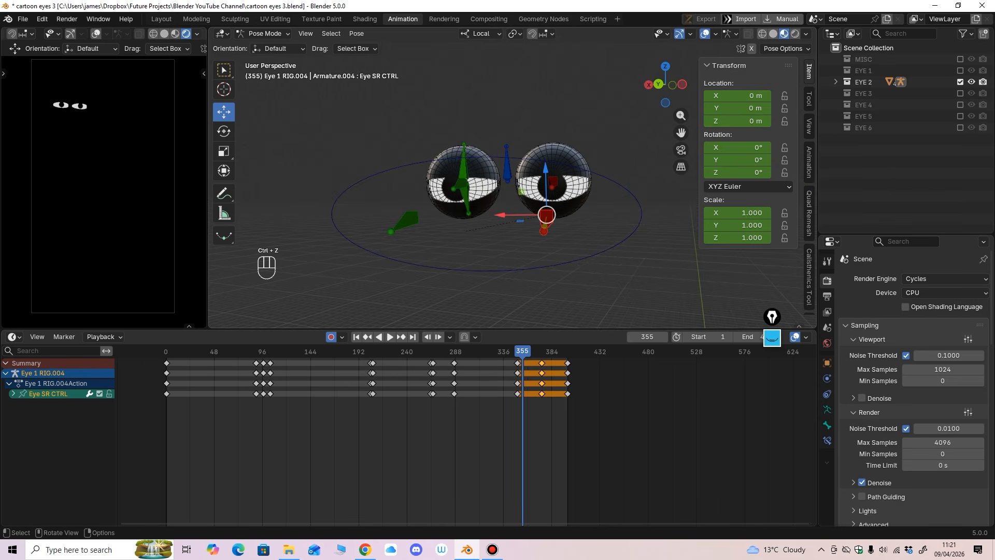
pyautogui.click(404, 223)
pyautogui.moveTo(414, 216); pyautogui.dragTo(338, 170)
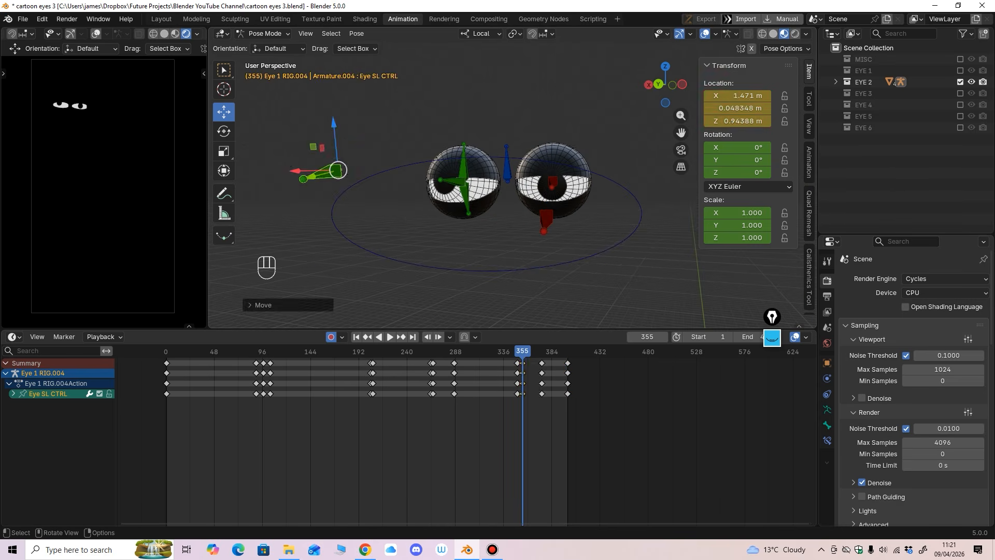
pyautogui.click(546, 217)
pyautogui.moveTo(547, 215); pyautogui.dragTo(648, 177)
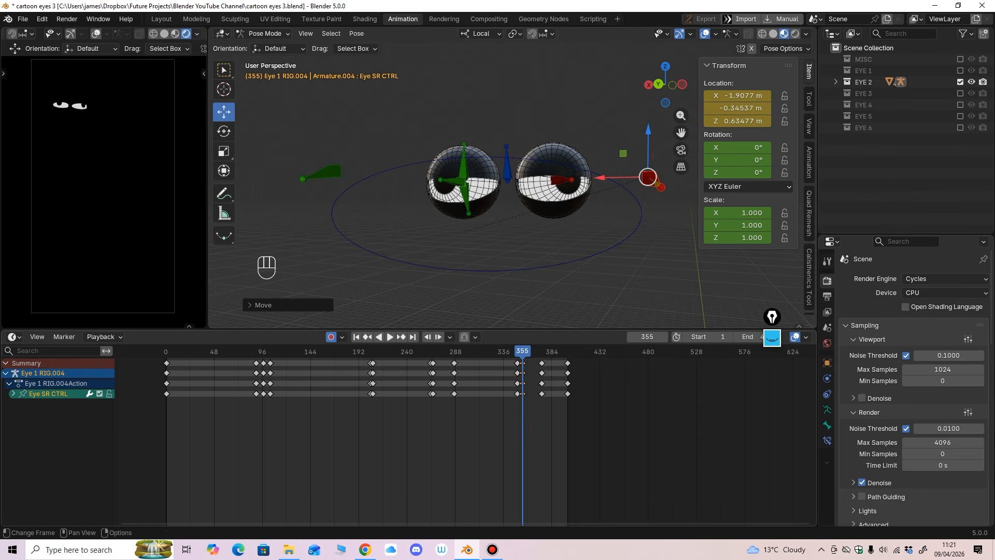
pyautogui.hotkey('ctrl', 'z')
pyautogui.hotkey('ctrl', 'z')
pyautogui.hotkey('ctrl', 'z')
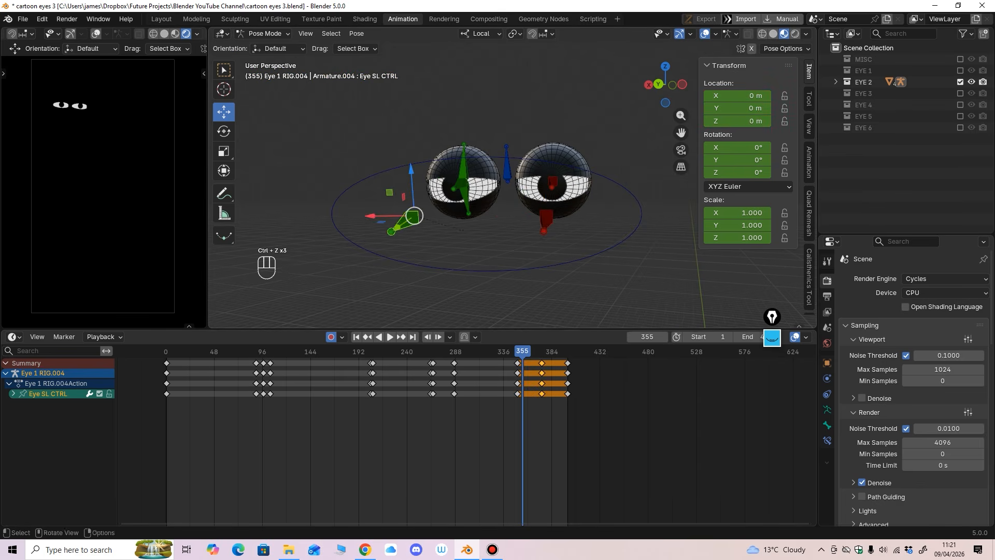
pyautogui.scroll(-3, 497, 207)
pyautogui.moveTo(497, 218)
pyautogui.mouseDown(button='middle')
pyautogui.moveTo(527, 218)
pyautogui.moveTo(492, 218)
pyautogui.mouseUp(button='middle')
pyautogui.scroll(2, 526, 218)
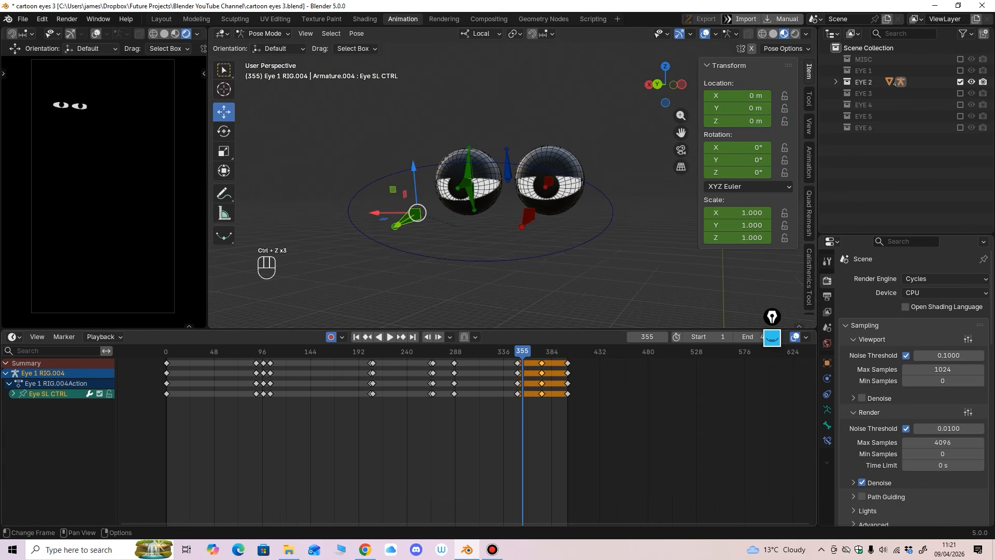
# Enable the EYE 1 collection alongside EYE 2 and save the file.
pyautogui.scroll(-4, 466, 404)
pyautogui.click(961, 70)
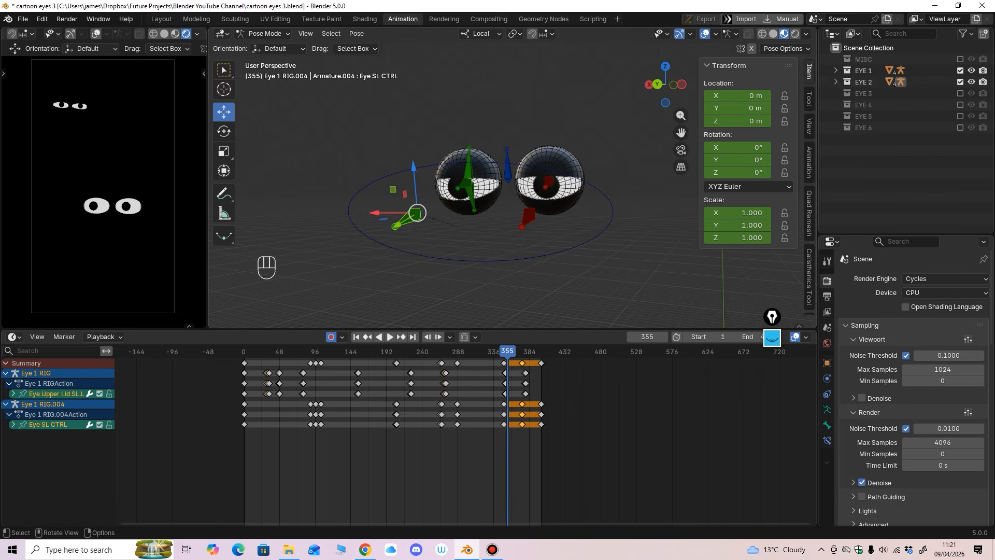
pyautogui.hotkey('ctrl', 's')
pyautogui.click(254, 351)
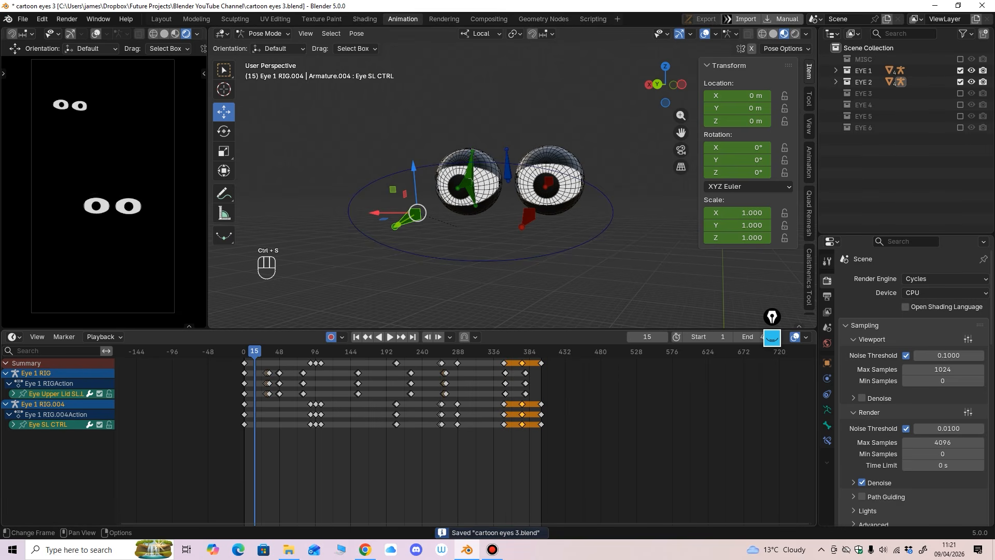
pyautogui.scroll(2, 482, 207)
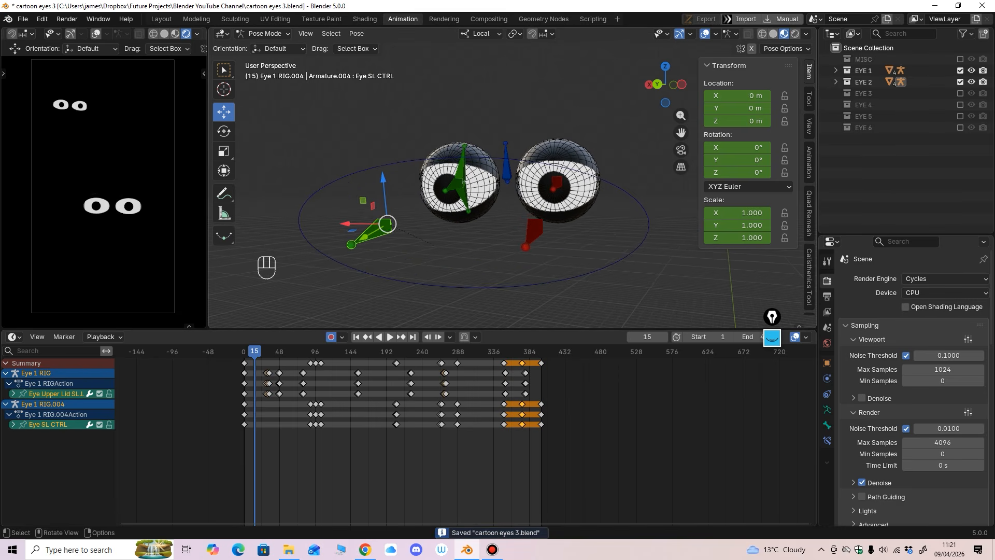
# Show Eye 2's Eye Master CTRL curves in the Graph Editor and change the interpolation of all its keyframes.
pyautogui.click(339, 264)
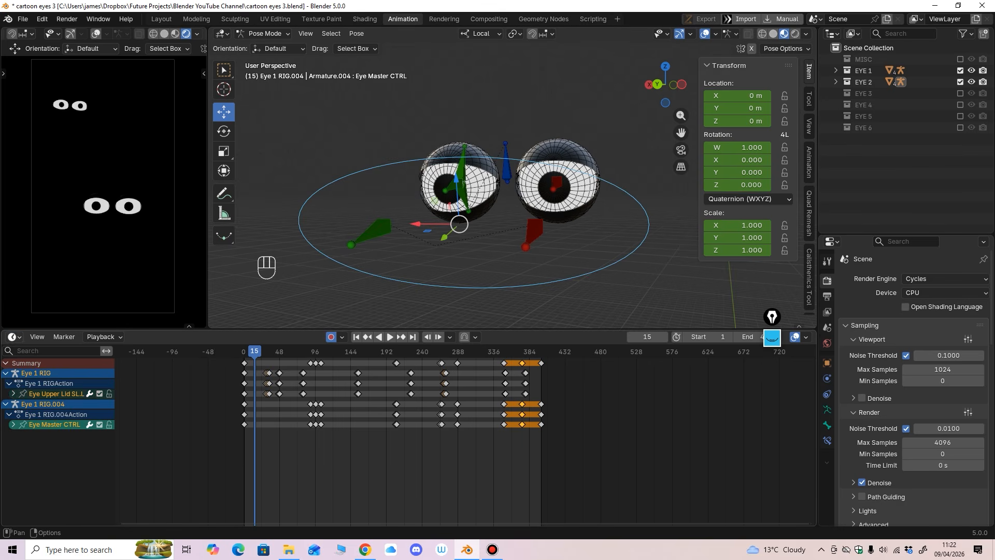
pyautogui.click(14, 337)
pyautogui.click(165, 392)
pyautogui.scroll(-5, 388, 434)
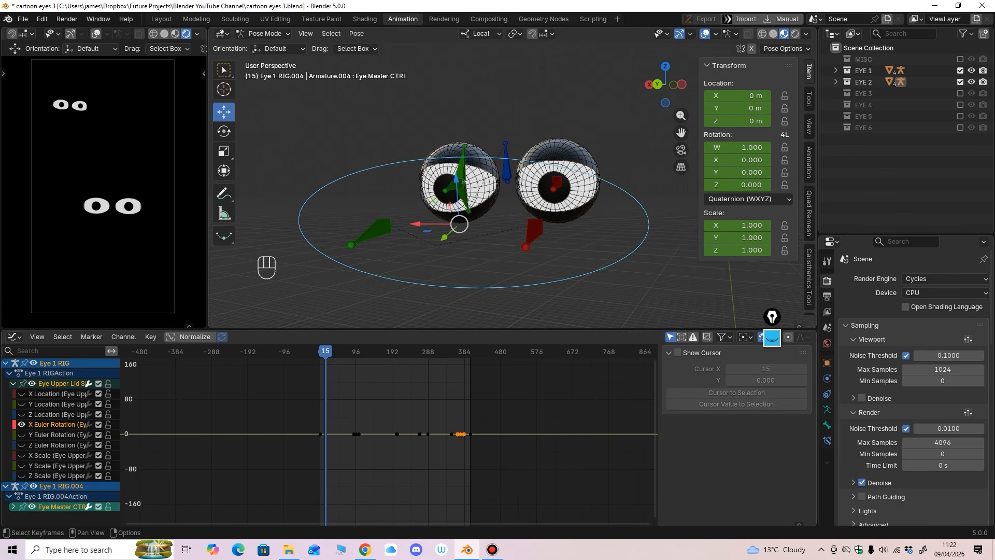
pyautogui.moveTo(244, 396); pyautogui.dragTo(539, 477)
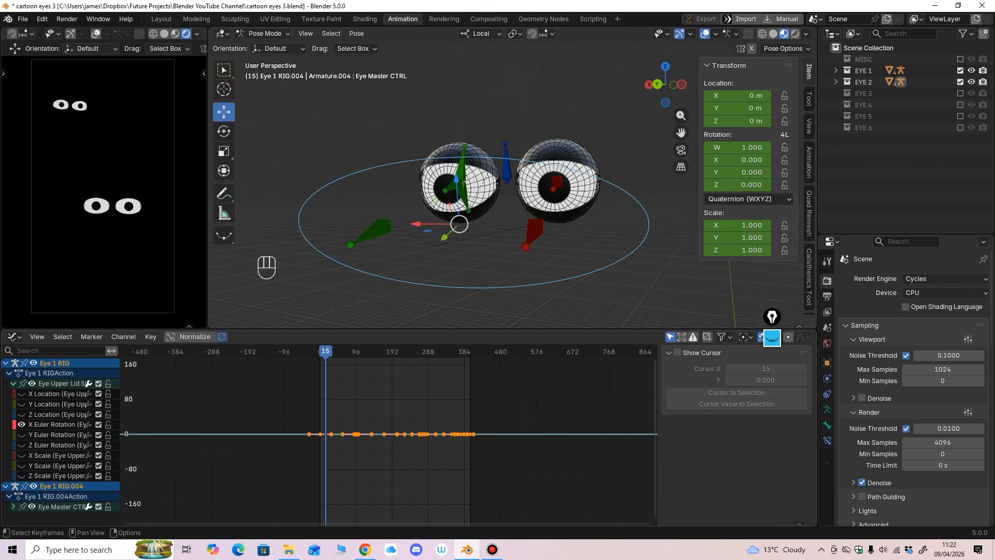
pyautogui.rightClick(456, 434)
pyautogui.click(506, 370)
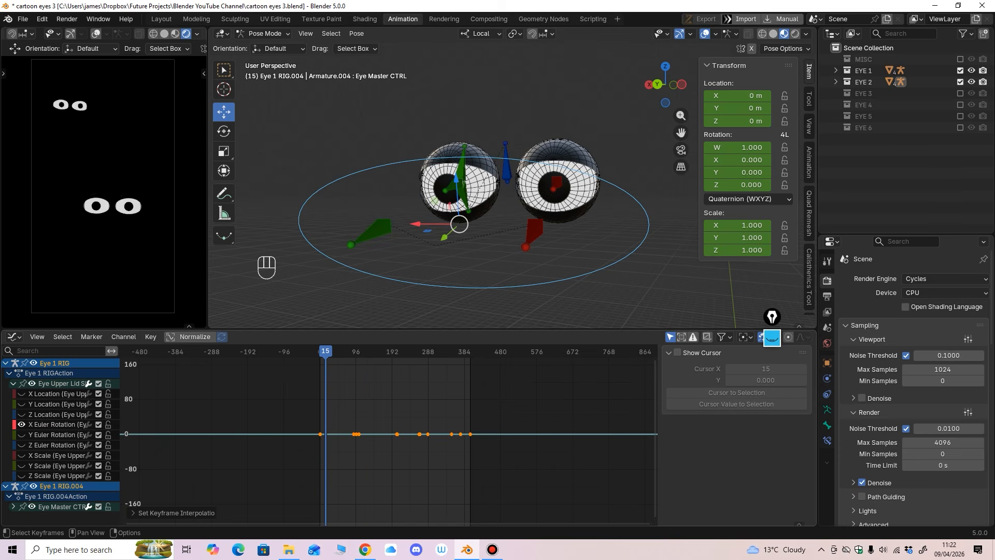
# Select Eye 2's Eye Upper Lid SL.L bone and its blink keyframe at frame 97 in the Graph Editor.
pyautogui.keyDown('ctrl'); pyautogui.moveTo(459, 233); pyautogui.dragTo(381, 166, button='middle'); pyautogui.keyUp('ctrl')
pyautogui.click(453, 179)
pyautogui.keyDown('ctrl'); pyautogui.moveTo(238, 437); pyautogui.dragTo(446, 381, button='middle'); pyautogui.keyUp('ctrl')
pyautogui.moveTo(570, 420); pyautogui.dragTo(487, 414, button='middle')
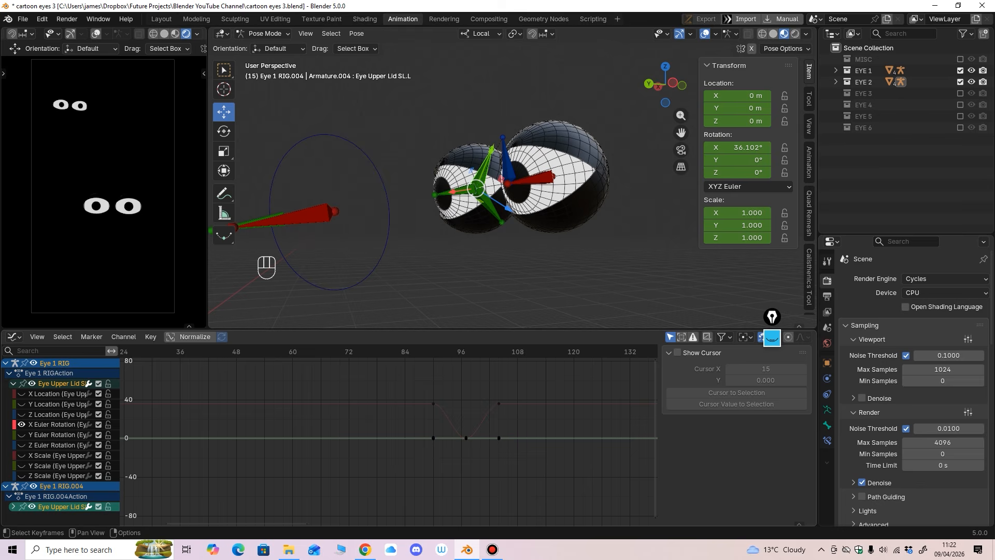
pyautogui.click(466, 438)
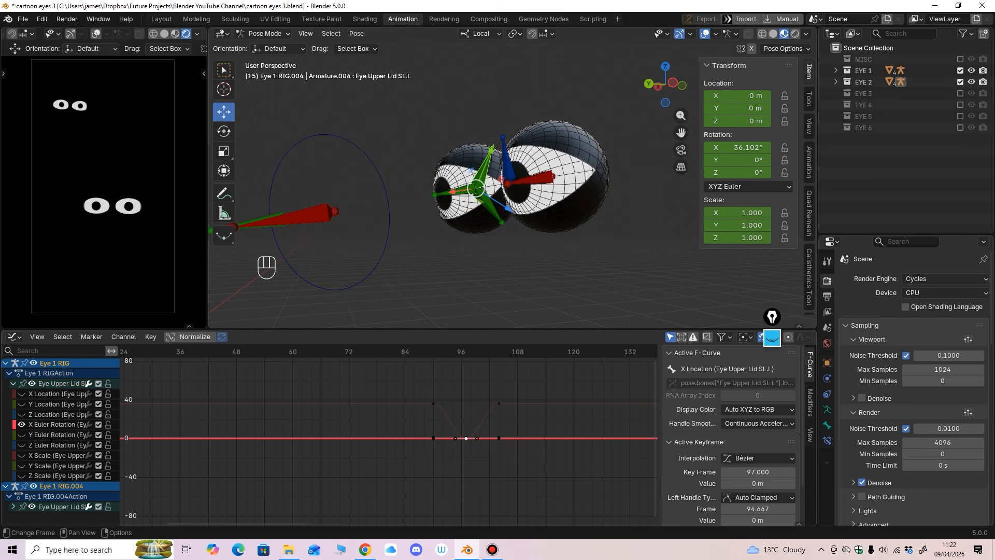
# Isolate the upper lid's X Euler Rotation curve and lengthen the right handle of its keyframe at frame 97.
pyautogui.click(13, 506)
pyautogui.moveTo(57, 497); pyautogui.dragTo(57, 410, button='middle')
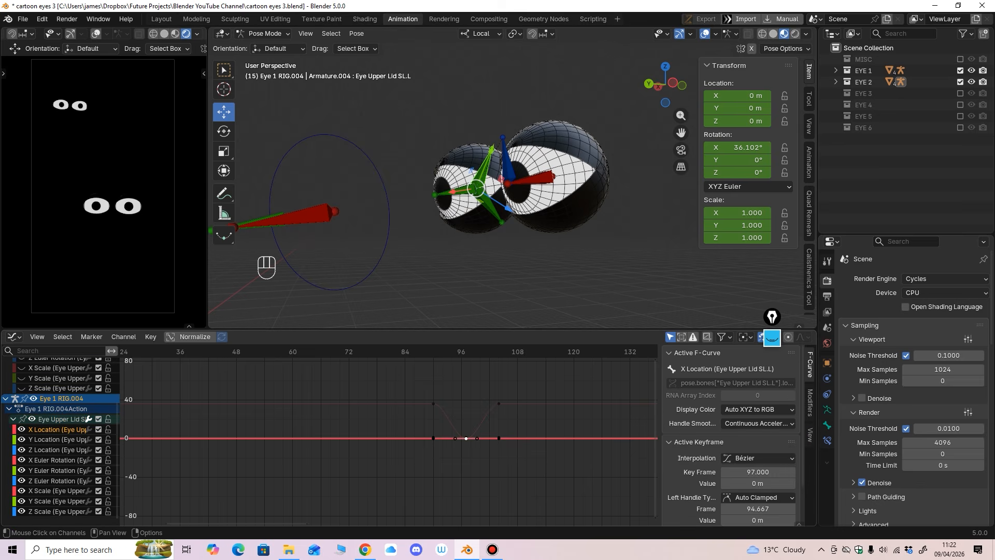
pyautogui.click(21, 429)
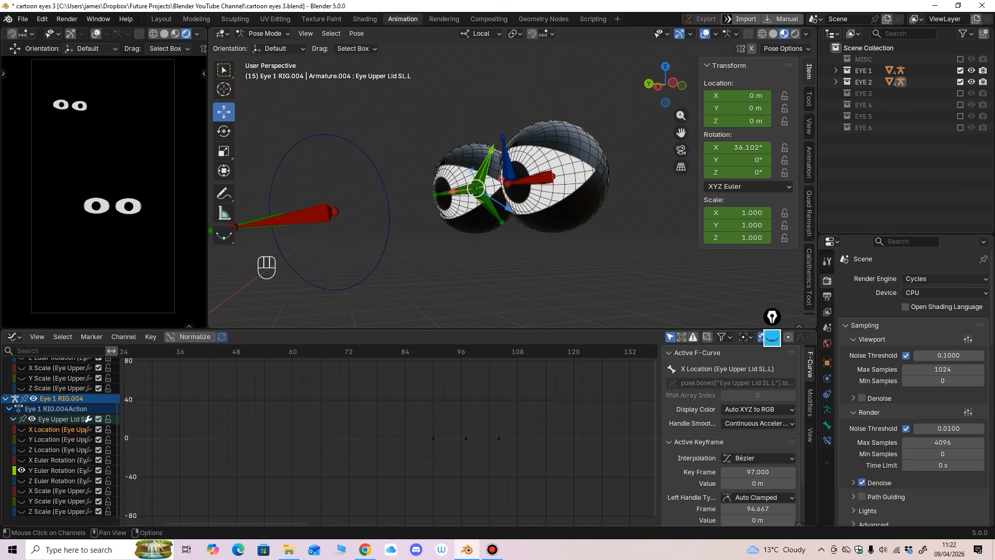
pyautogui.click(21, 471)
pyautogui.click(56, 461)
pyautogui.click(22, 460)
pyautogui.click(466, 439)
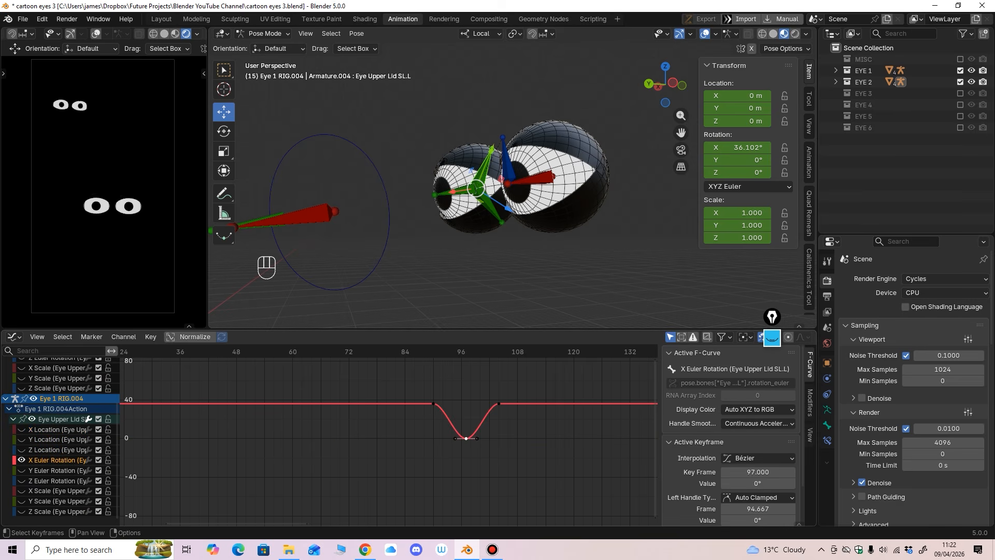
pyautogui.moveTo(477, 438); pyautogui.dragTo(485, 437)
# Lower the lid's squint keyframe at frame 374 to 14.8° and tilt its right handle upward.
pyautogui.keyDown('ctrl'); pyautogui.moveTo(485, 437); pyautogui.dragTo(249, 456, button='middle'); pyautogui.keyUp('ctrl')
pyautogui.moveTo(544, 435); pyautogui.dragTo(244, 446, button='middle')
pyautogui.keyDown('ctrl'); pyautogui.moveTo(414, 446); pyautogui.dragTo(353, 394, button='middle'); pyautogui.keyUp('ctrl')
pyautogui.click(473, 468)
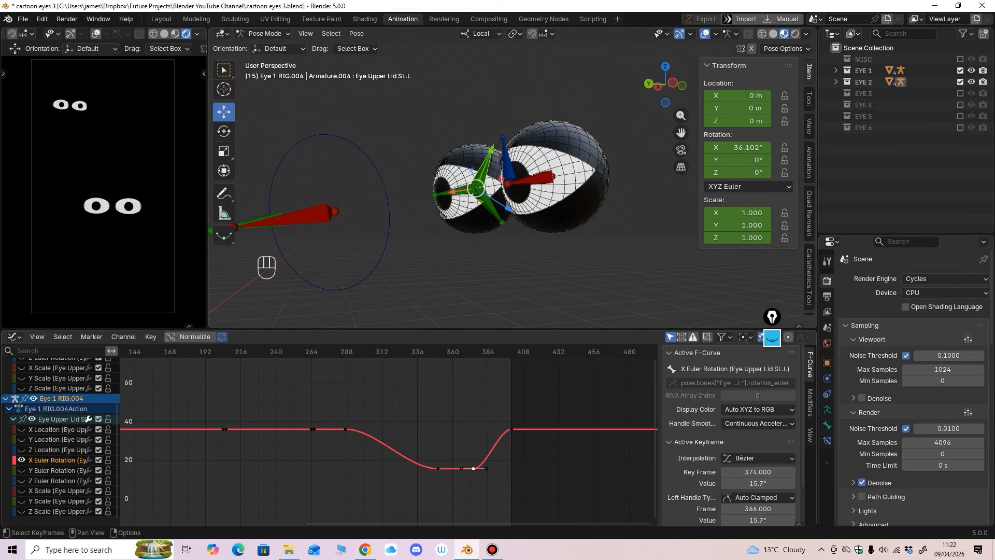
pyautogui.moveTo(474, 469); pyautogui.dragTo(473, 470)
pyautogui.moveTo(486, 470); pyautogui.dragTo(487, 464)
# Slope the left handle of the lid's keyframe at frame 350 upward and reselect the keyframe at frame 374.
pyautogui.moveTo(487, 464); pyautogui.dragTo(506, 408, button='middle')
pyautogui.click(460, 430)
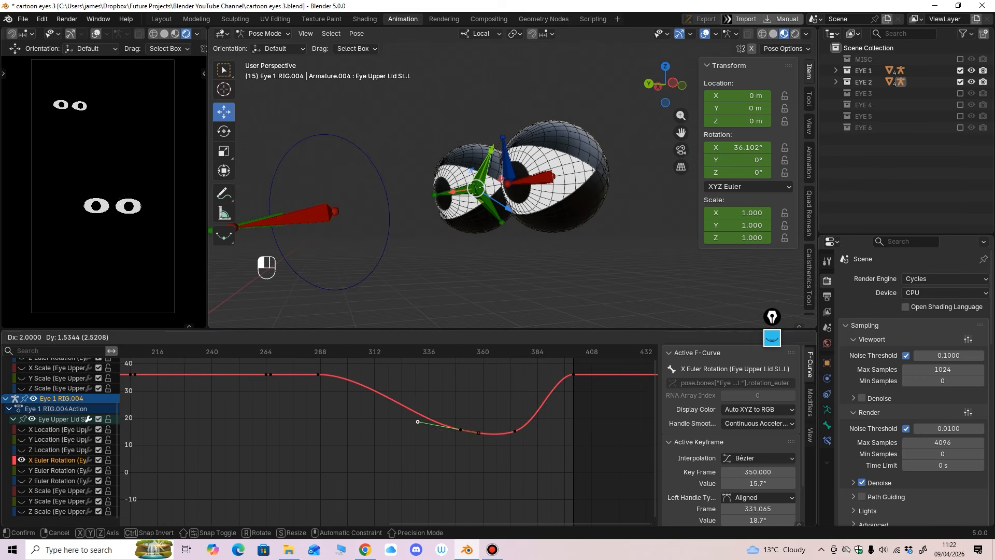
pyautogui.click(515, 431)
pyautogui.moveTo(515, 432); pyautogui.dragTo(515, 431)
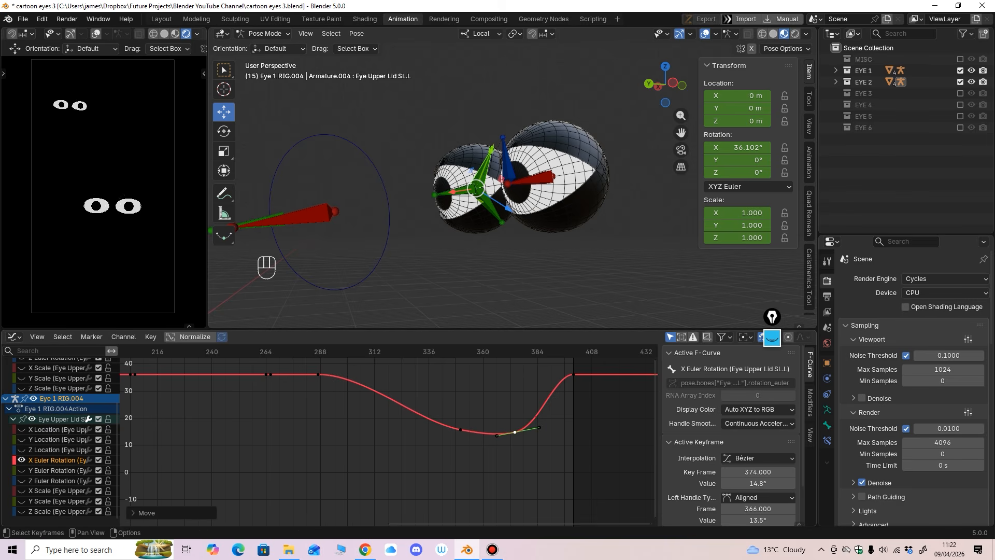
# Play back the animation to check the reshaped upper lid squint.
pyautogui.press('space')
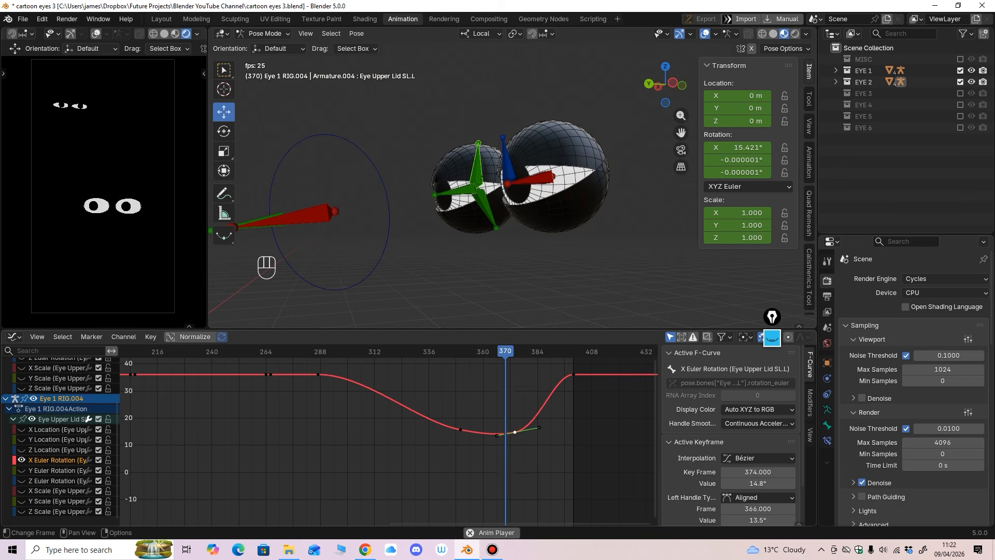
pyautogui.press('space')
pyautogui.press('space')
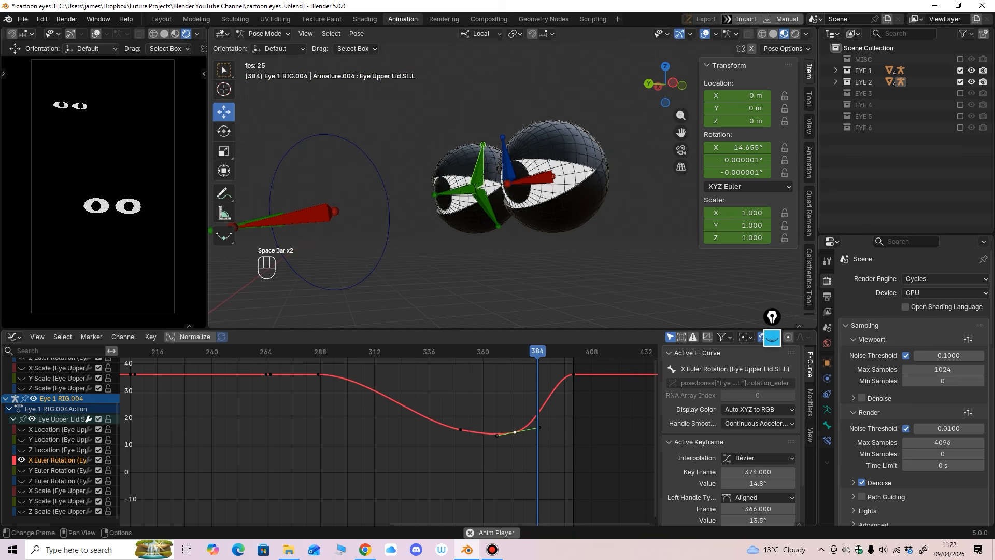
# Switch the Eye 2 rig from Pose Mode to Object Mode during playback of the animation.
pyautogui.keyDown('ctrl'); pyautogui.moveTo(498, 166); pyautogui.dragTo(497, 254, button='middle'); pyautogui.keyUp('ctrl')
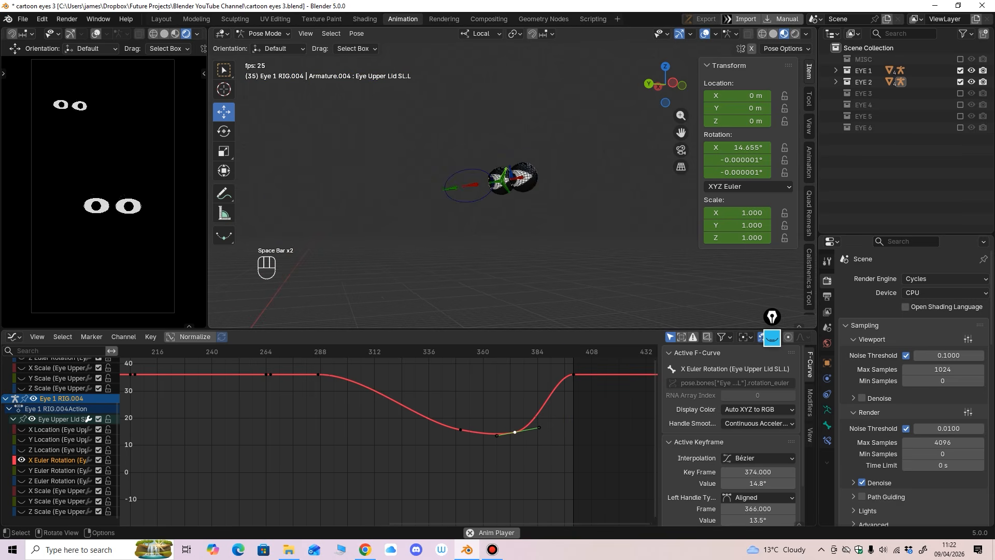
pyautogui.click(264, 33)
pyautogui.click(265, 37)
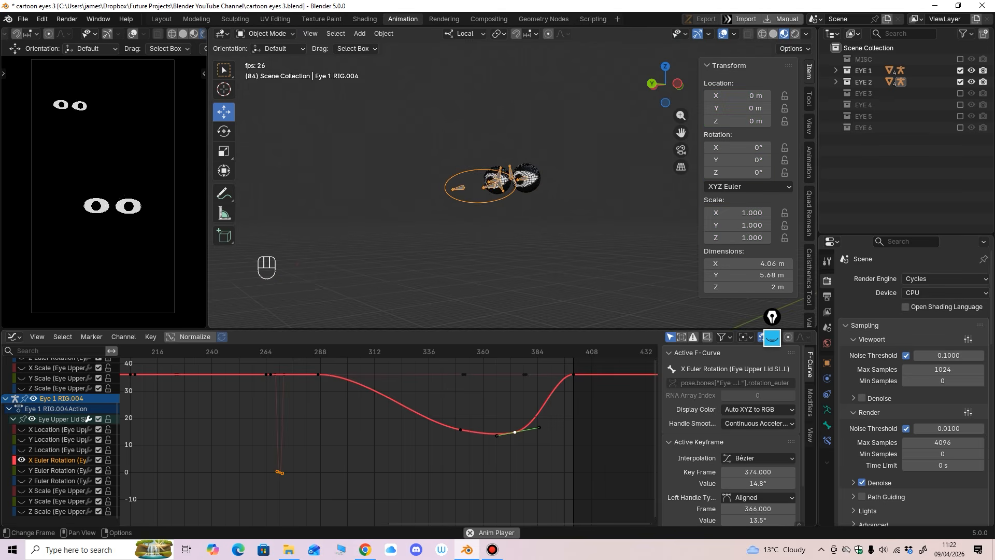
pyautogui.keyDown('ctrl'); pyautogui.moveTo(389, 425); pyautogui.dragTo(337, 458, button='middle'); pyautogui.keyUp('ctrl')
pyautogui.moveTo(337, 457); pyautogui.dragTo(388, 464, button='middle')
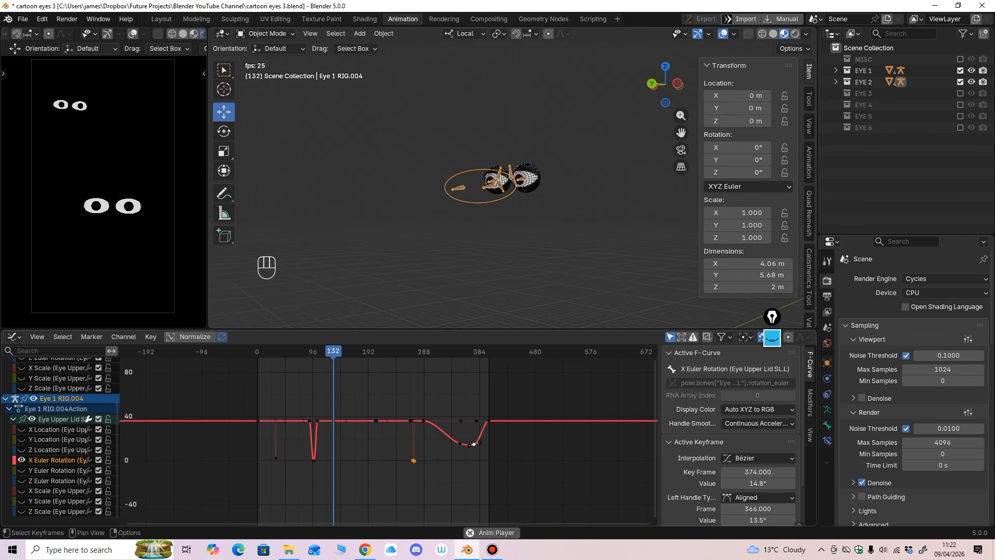
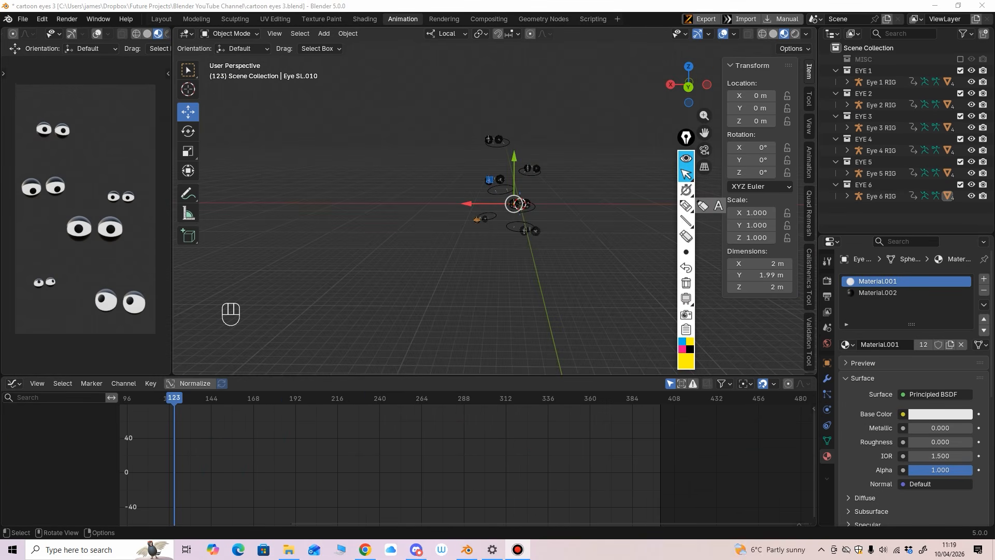
# Select the Eye 5 rig and put it in Pose Mode.
pyautogui.scroll(8, 515, 218)
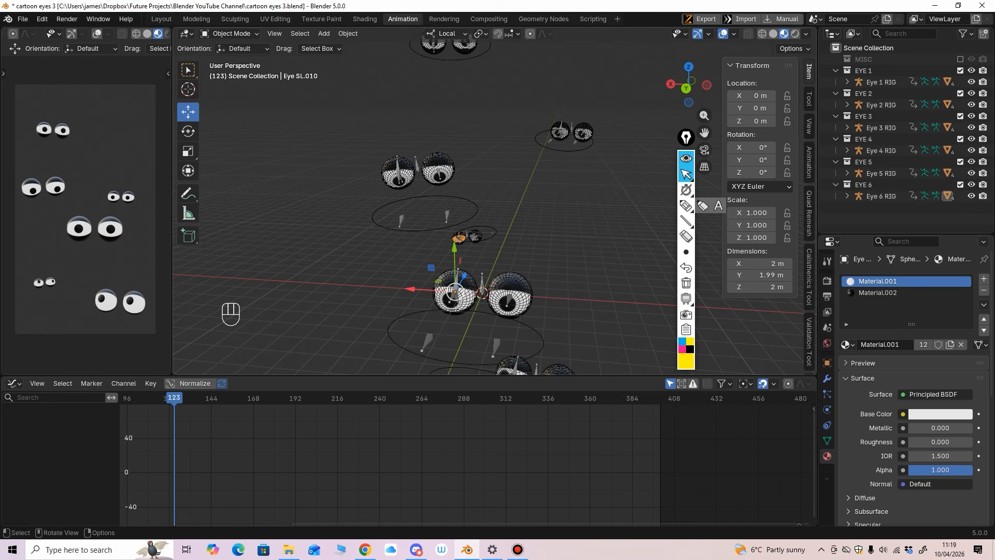
pyautogui.click(474, 218)
pyautogui.click(231, 33)
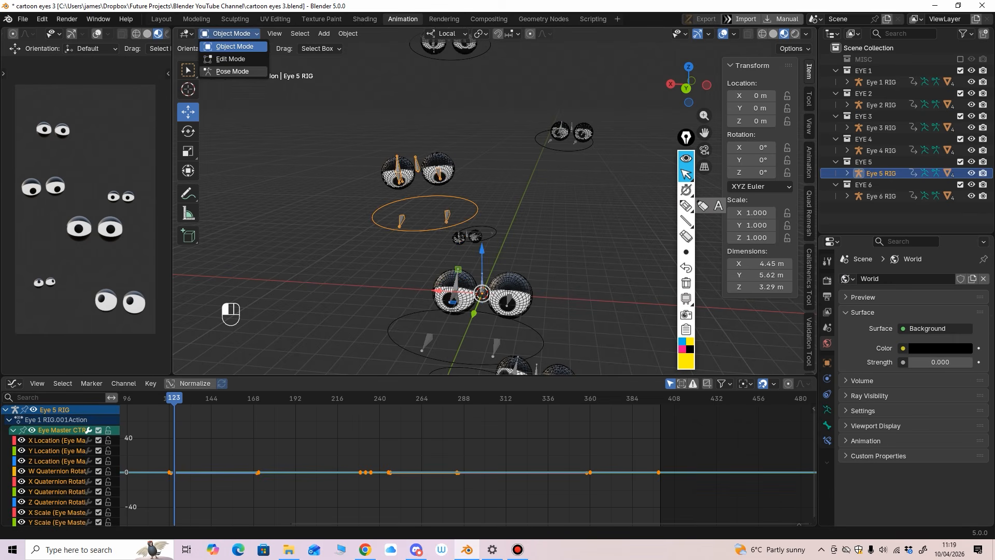
pyautogui.click(232, 71)
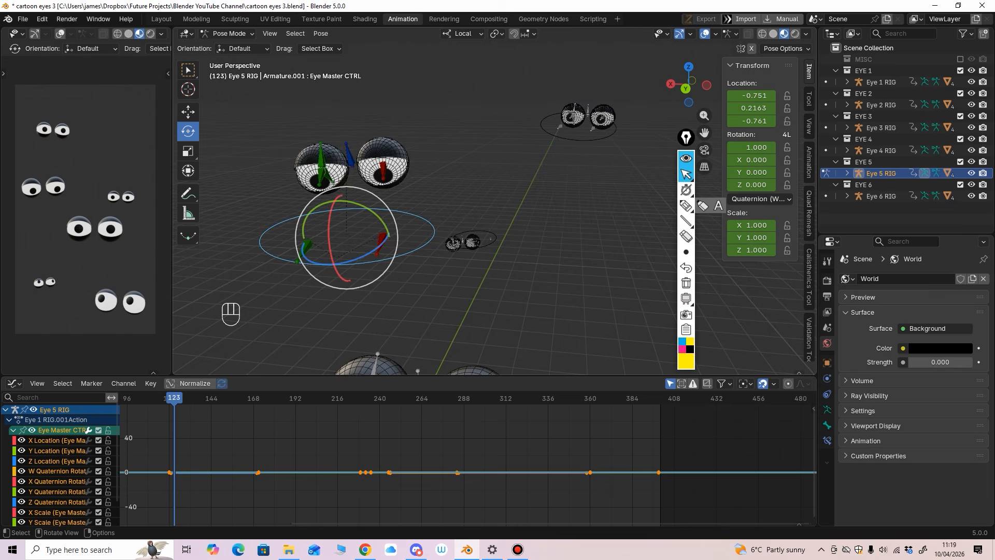
pyautogui.scroll(-4, 558, 215)
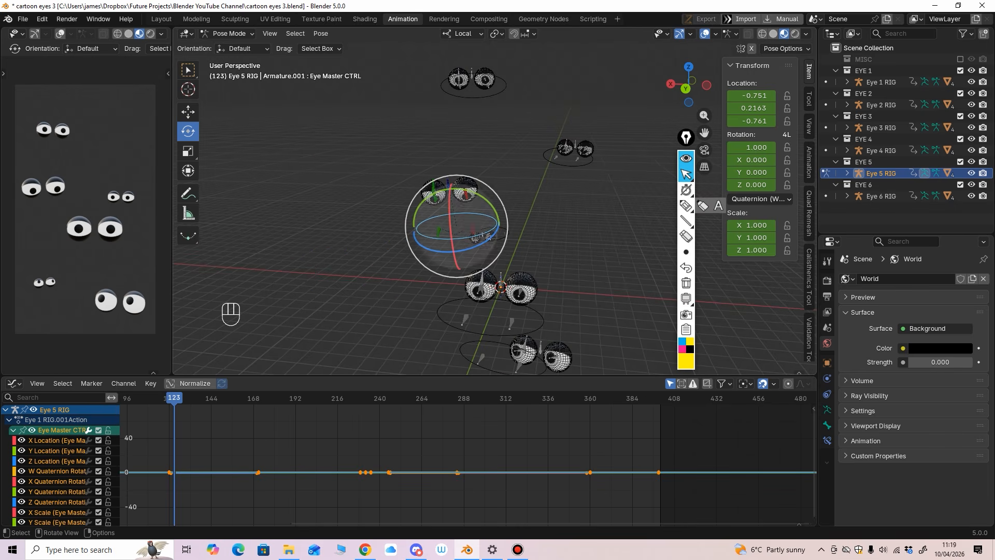
pyautogui.click(686, 206)
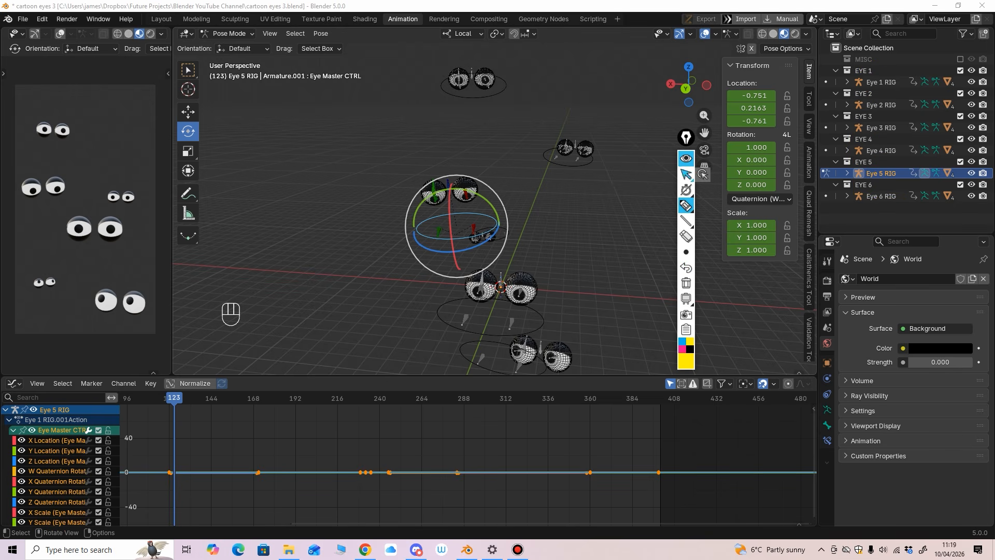
# Select all of the Eye Master CTRL's keyframes in the Graph Editor and set their interpolation mode to Linear.
pyautogui.scroll(4, 479, 246)
pyautogui.keyDown('shift'); pyautogui.moveTo(479, 246); pyautogui.dragTo(446, 231, button='middle'); pyautogui.keyUp('shift')
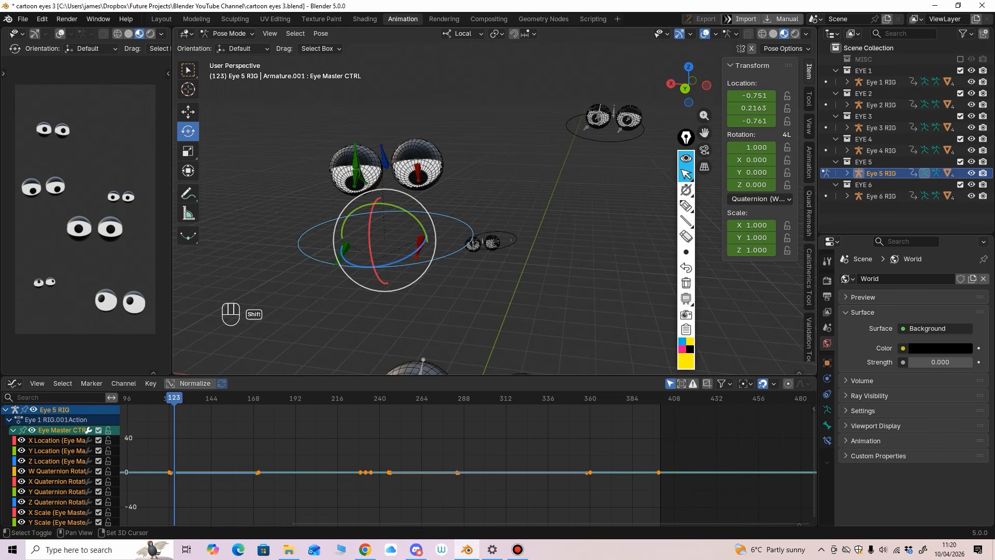
pyautogui.press('KP_Decimal')
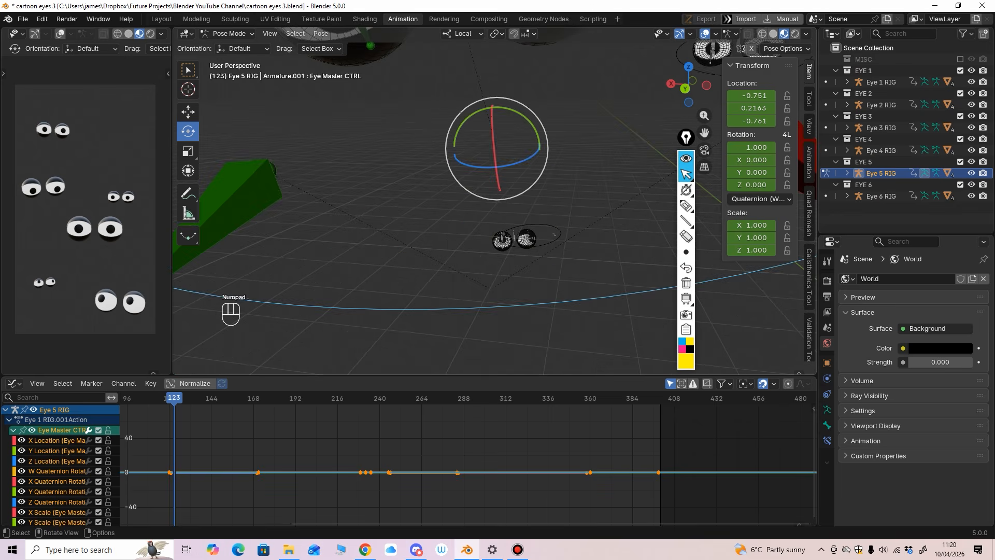
pyautogui.moveTo(430, 459); pyautogui.dragTo(456, 415, button='middle')
pyautogui.click(466, 441)
pyautogui.hotkey('ctrl', 'z')
pyautogui.moveTo(500, 519); pyautogui.dragTo(485, 378, button='middle')
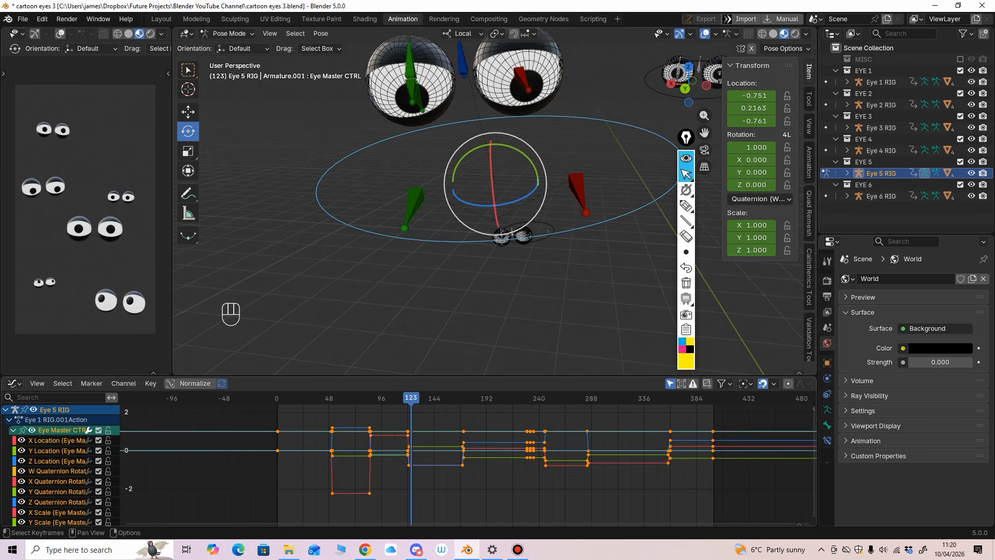
pyautogui.moveTo(251, 414); pyautogui.dragTo(742, 508)
pyautogui.rightClick(622, 443)
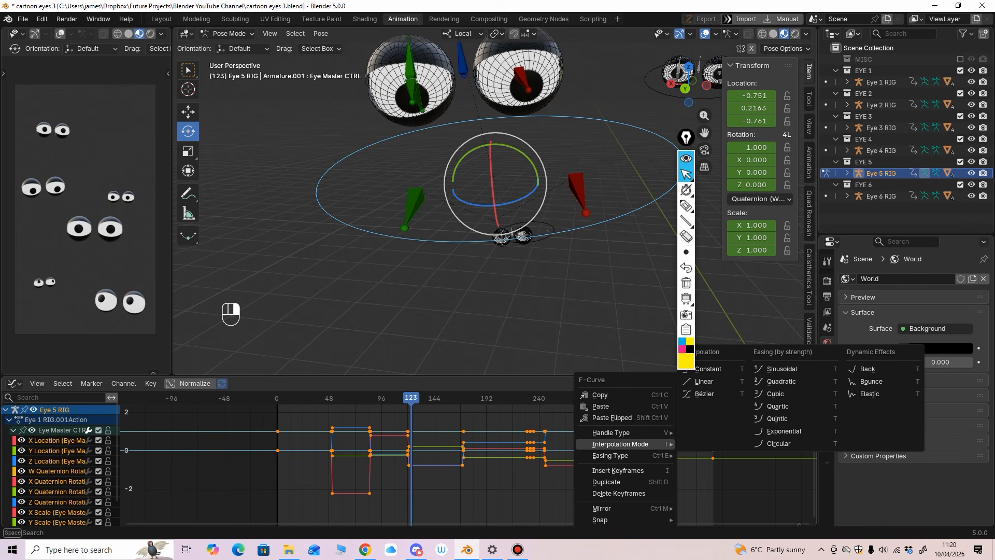
pyautogui.click(704, 382)
# Select the left upper lid bone and adjust the right handle of its X Euler Rotation blink keyframe at frame 232.
pyautogui.keyDown('ctrl'); pyautogui.moveTo(560, 249); pyautogui.dragTo(532, 293, button='middle'); pyautogui.keyUp('ctrl')
pyautogui.click(416, 118)
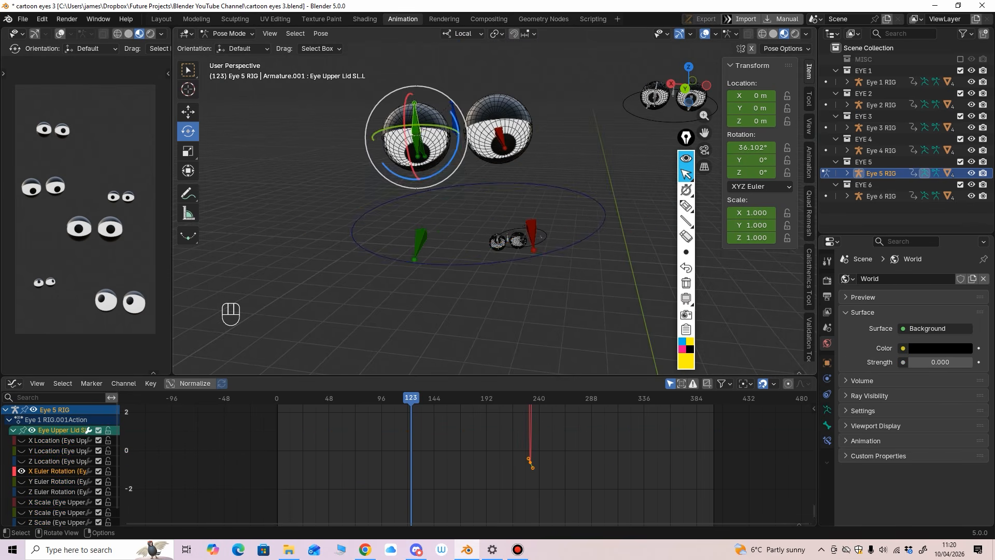
pyautogui.moveTo(456, 218); pyautogui.dragTo(394, 222, button='middle')
pyautogui.keyDown('ctrl'); pyautogui.moveTo(394, 415); pyautogui.dragTo(420, 475, button='middle'); pyautogui.keyUp('ctrl')
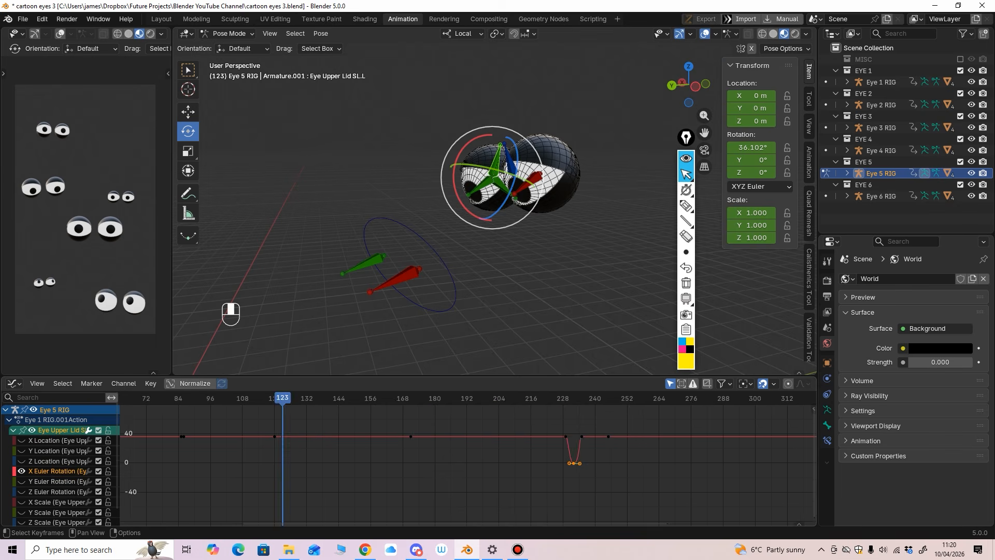
pyautogui.keyDown('ctrl'); pyautogui.moveTo(557, 473); pyautogui.dragTo(506, 482, button='middle'); pyautogui.keyUp('ctrl')
pyautogui.keyDown('ctrl'); pyautogui.moveTo(506, 482); pyautogui.dragTo(514, 464, button='middle'); pyautogui.keyUp('ctrl')
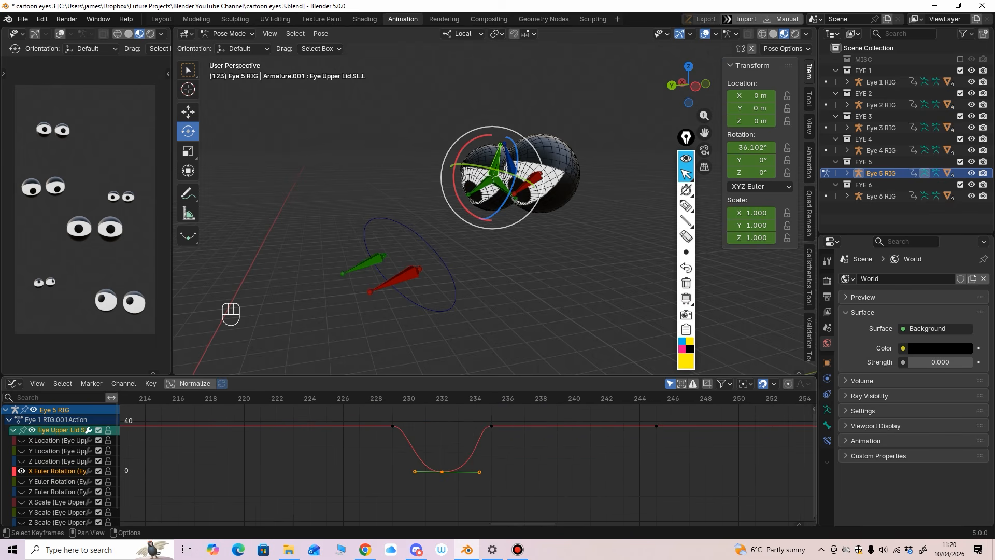
pyautogui.click(442, 472)
pyautogui.moveTo(480, 473); pyautogui.dragTo(480, 472)
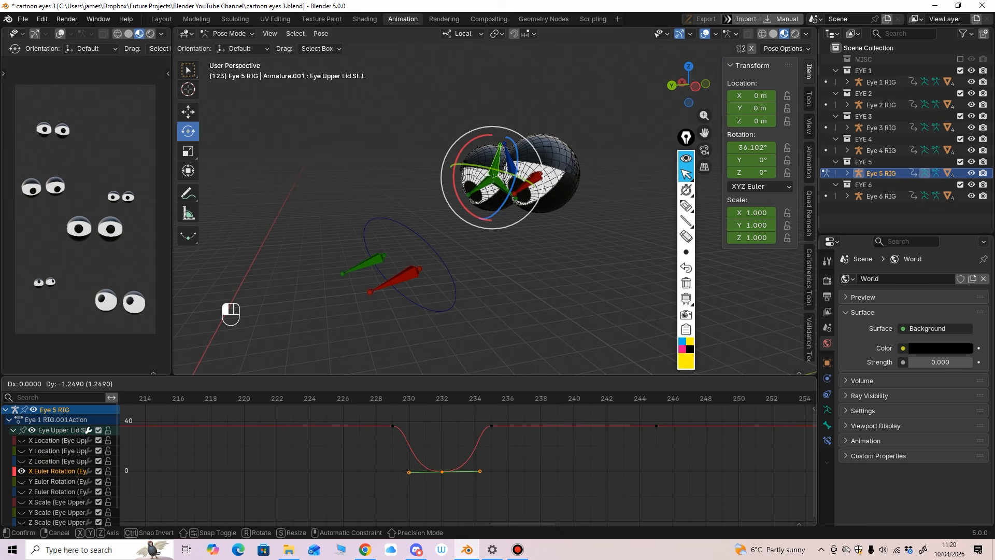
pyautogui.keyDown('ctrl'); pyautogui.moveTo(480, 473); pyautogui.dragTo(471, 468, button='middle'); pyautogui.keyUp('ctrl')
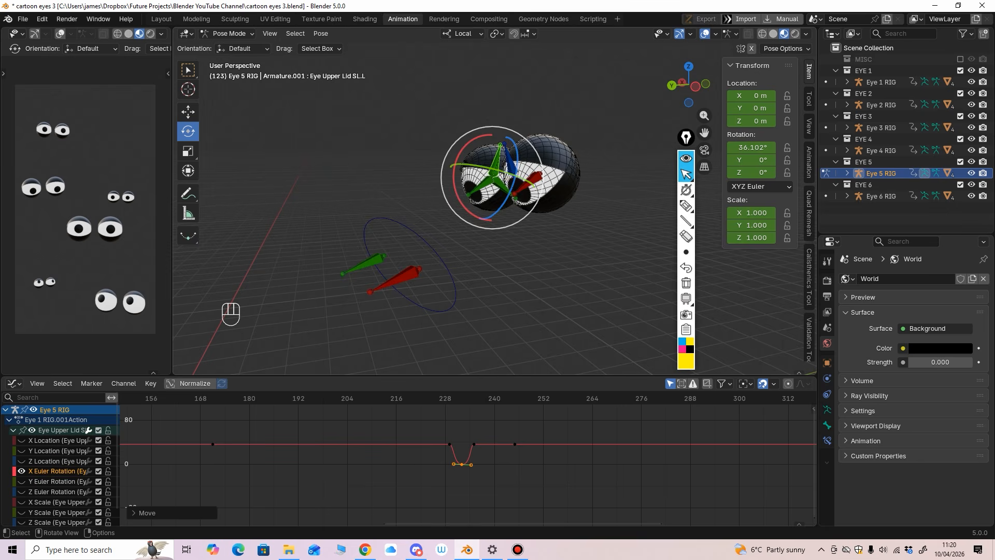
# Return the Eye 5 rig to Object Mode and play back the animation of all six eye pairs.
pyautogui.scroll(-4, 526, 203)
pyautogui.moveTo(526, 203); pyautogui.dragTo(576, 194, button='middle')
pyautogui.click(227, 34)
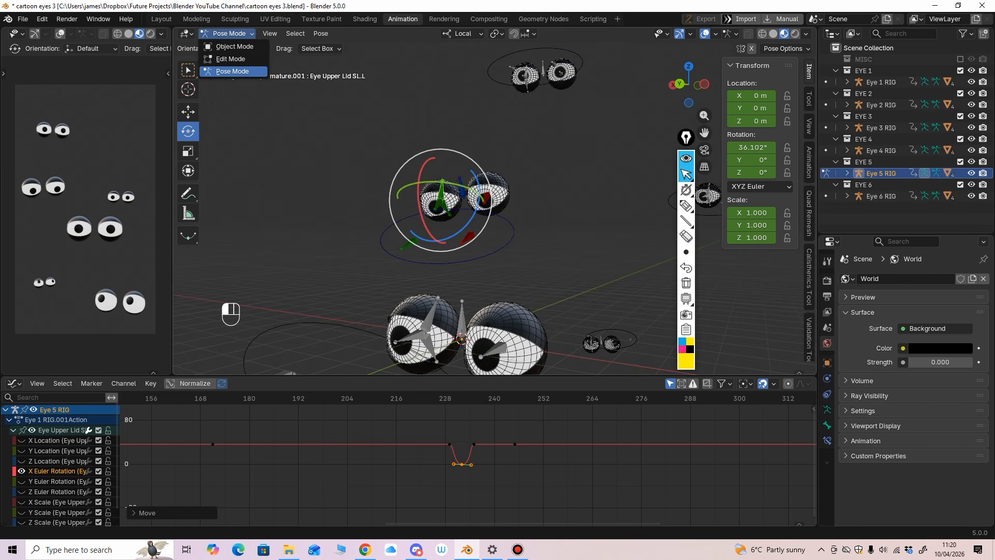
pyautogui.click(228, 47)
pyautogui.press('space')
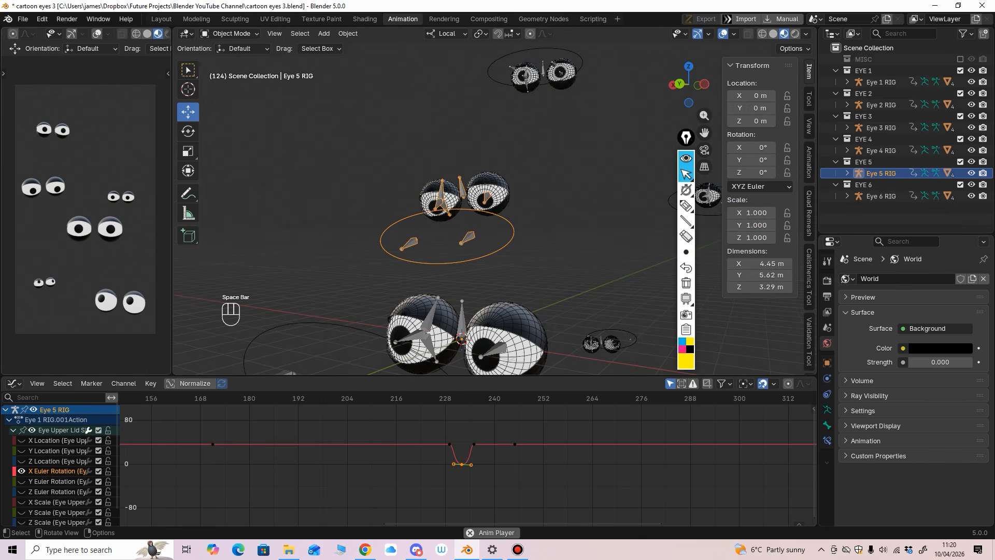
pyautogui.keyDown('ctrl'); pyautogui.moveTo(469, 459); pyautogui.dragTo(456, 465, button='middle'); pyautogui.keyUp('ctrl')
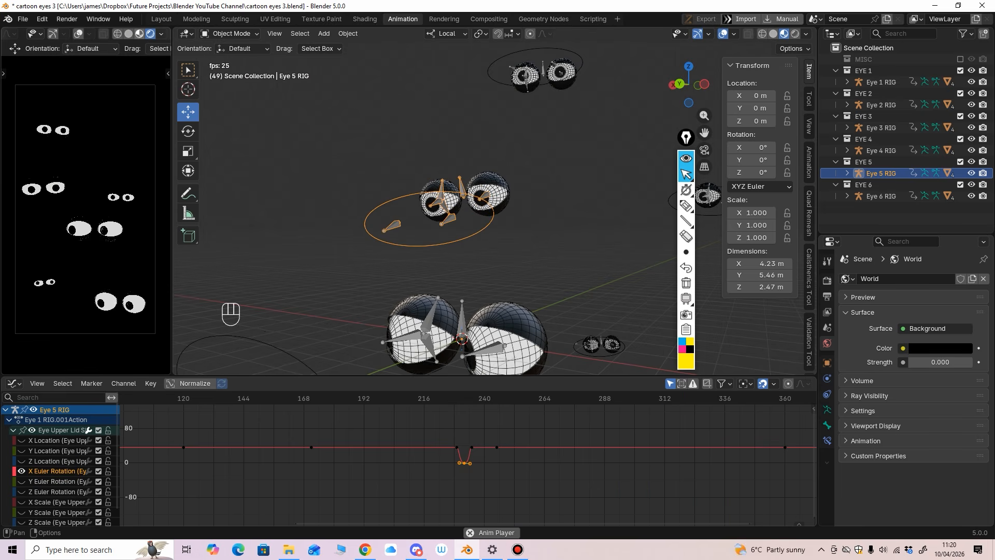
pyautogui.keyDown('ctrl'); pyautogui.moveTo(466, 218); pyautogui.dragTo(497, 275, button='middle'); pyautogui.keyUp('ctrl')
pyautogui.press('space')
# Toggle the viewport overlays off and back on, and select the left eyeball mesh of Eye 1.
pyautogui.keyDown('ctrl'); pyautogui.moveTo(508, 311); pyautogui.dragTo(532, 220, button='middle'); pyautogui.keyUp('ctrl')
pyautogui.scroll(6, 469, 223)
pyautogui.hotkey('shift', 'alt', 'z')
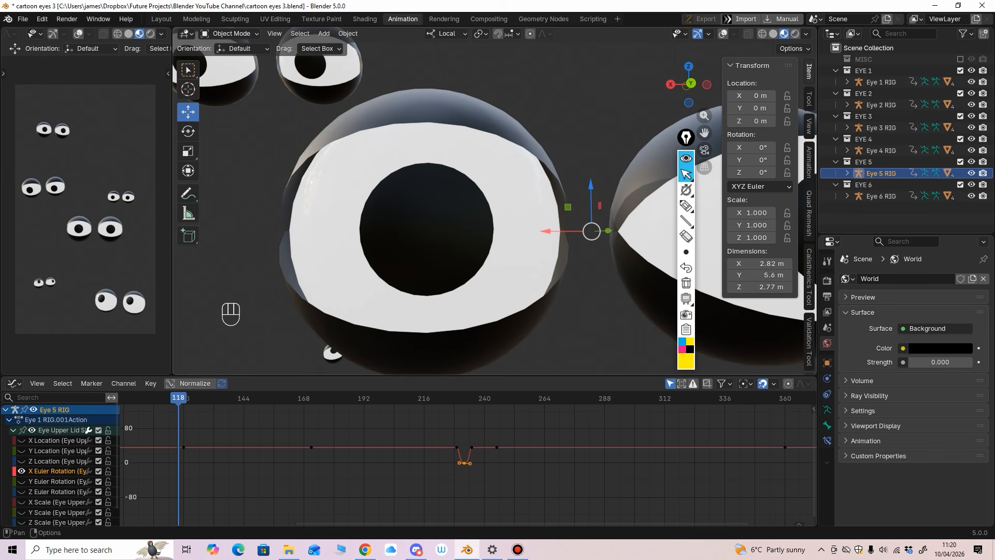
pyautogui.click(724, 33)
pyautogui.scroll(1, 494, 208)
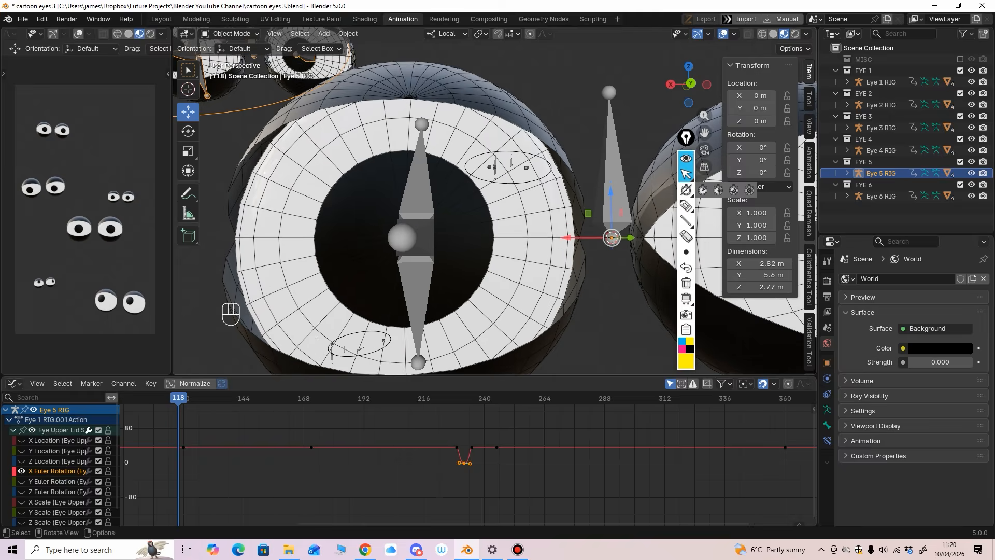
pyautogui.moveTo(511, 221); pyautogui.dragTo(521, 213, button='middle')
pyautogui.click(557, 228)
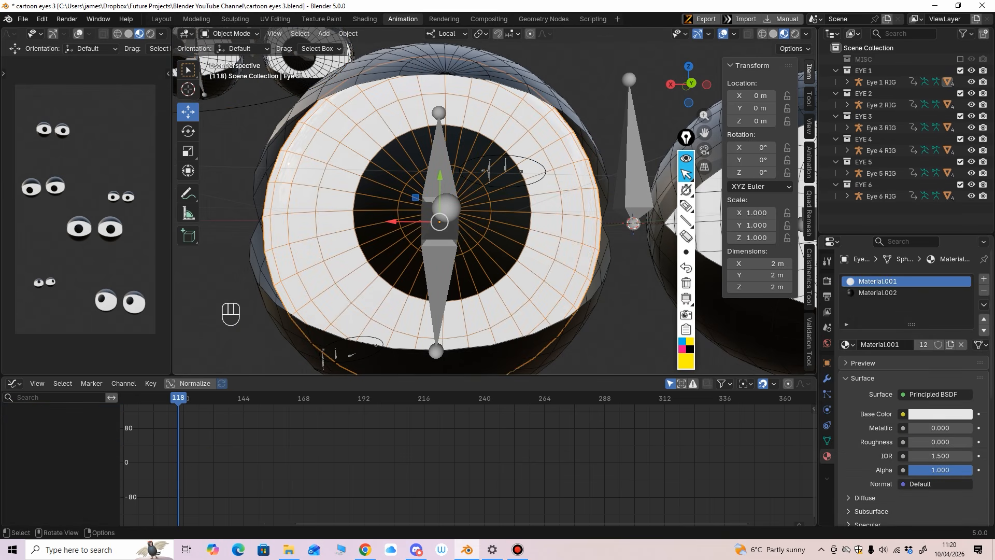
# Annotate the eyeball with yellow circles inside and outside the pupil edge, hatch the area between them, and clear the annotations.
pyautogui.click(685, 206)
pyautogui.moveTo(404, 187); pyautogui.dragTo(420, 170)
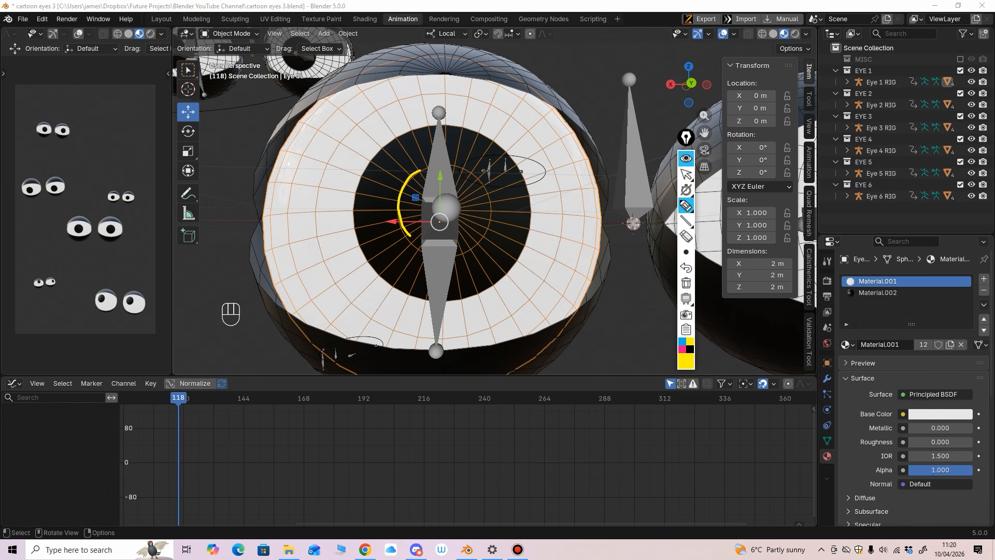
pyautogui.moveTo(411, 236)
pyautogui.mouseDown()
pyautogui.moveTo(488, 220)
pyautogui.moveTo(414, 183)
pyautogui.moveTo(445, 128)
pyautogui.mouseUp()
pyautogui.moveTo(429, 161); pyautogui.dragTo(457, 134)
pyautogui.moveTo(441, 164); pyautogui.dragTo(472, 135)
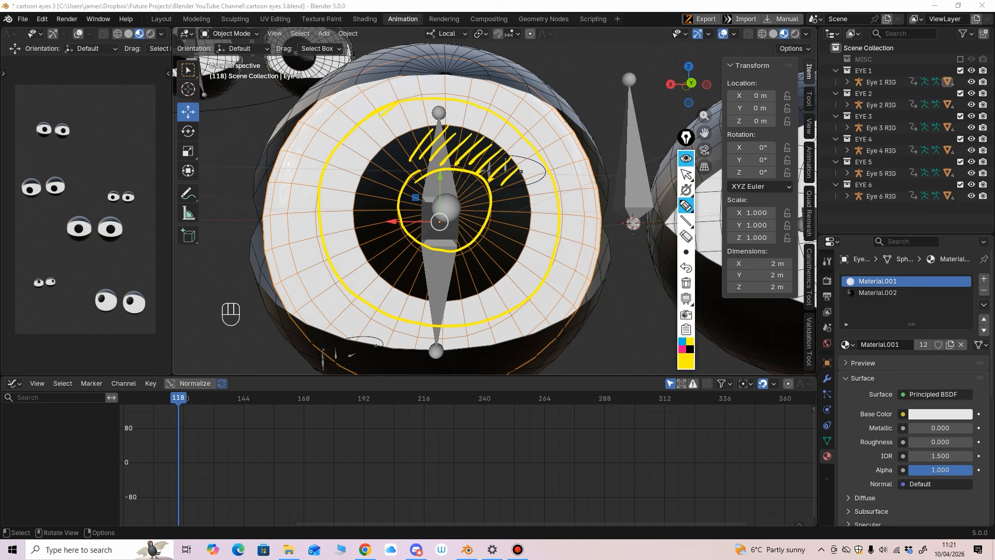
pyautogui.moveTo(436, 111)
pyautogui.mouseDown()
pyautogui.moveTo(358, 203)
pyautogui.moveTo(374, 262)
pyautogui.moveTo(534, 223)
pyautogui.moveTo(451, 311)
pyautogui.moveTo(404, 260)
pyautogui.moveTo(363, 151)
pyautogui.mouseUp()
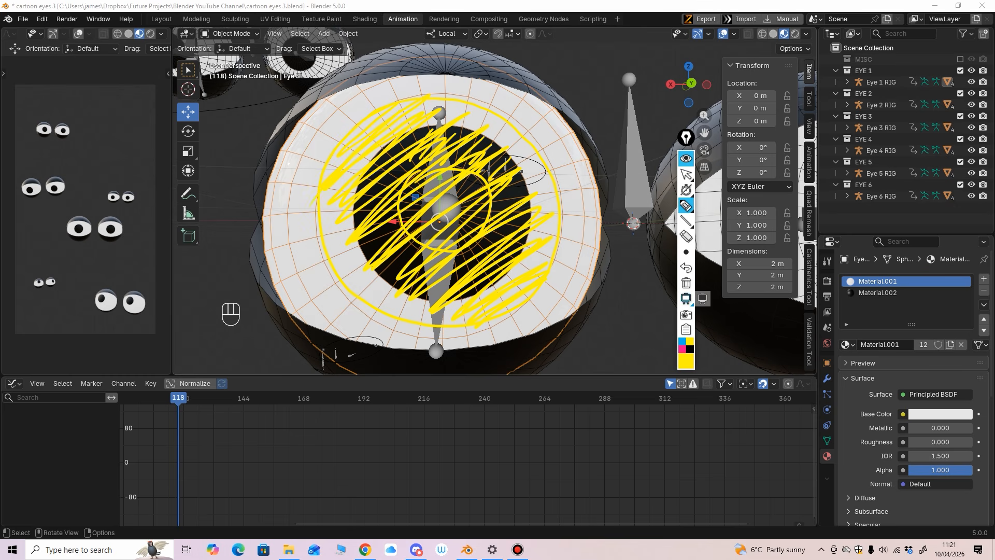
pyautogui.click(685, 283)
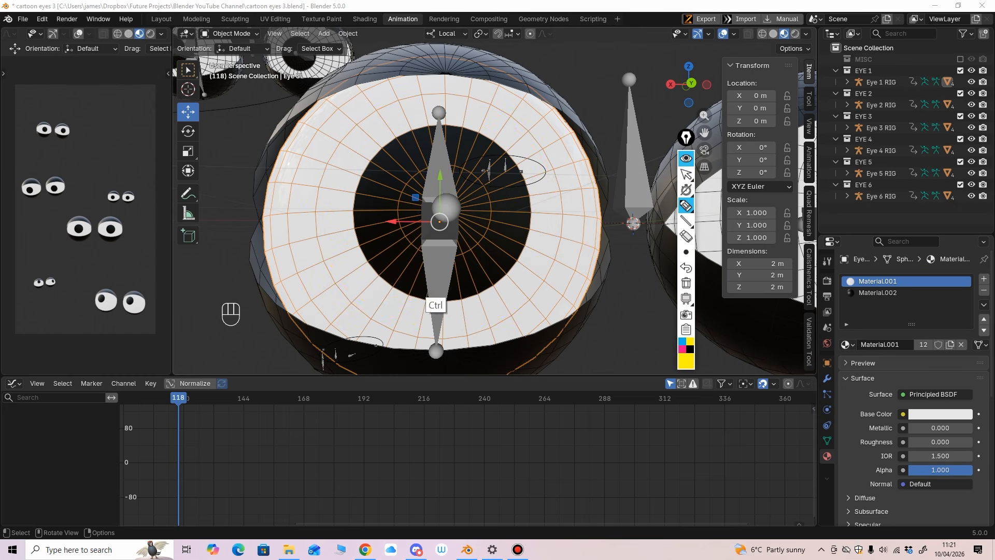
# Switch the camera view to Rendered shading and render a still image of frame 118.
pyautogui.click(686, 174)
pyautogui.scroll(-11, 495, 201)
pyautogui.scroll(9, 495, 201)
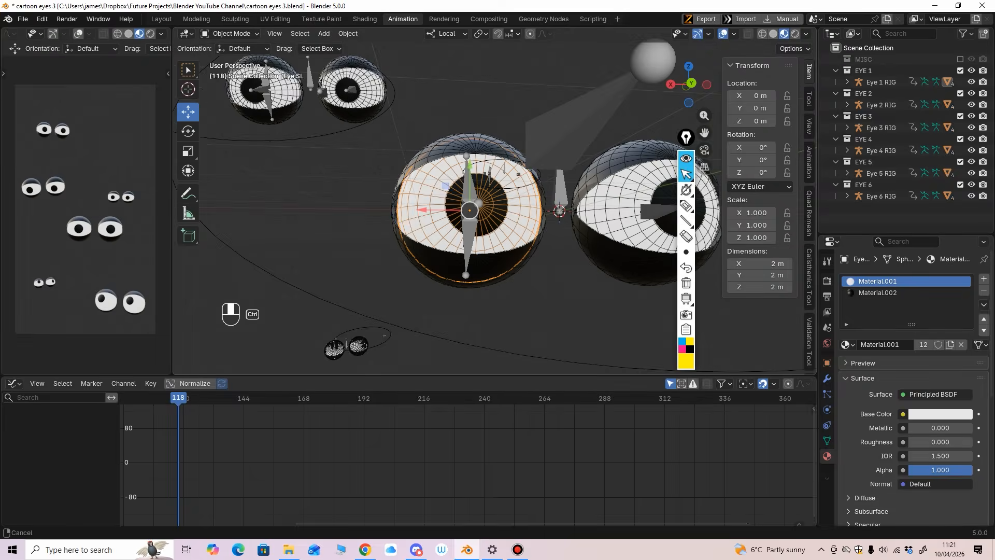
pyautogui.scroll(-1, 495, 201)
pyautogui.click(151, 34)
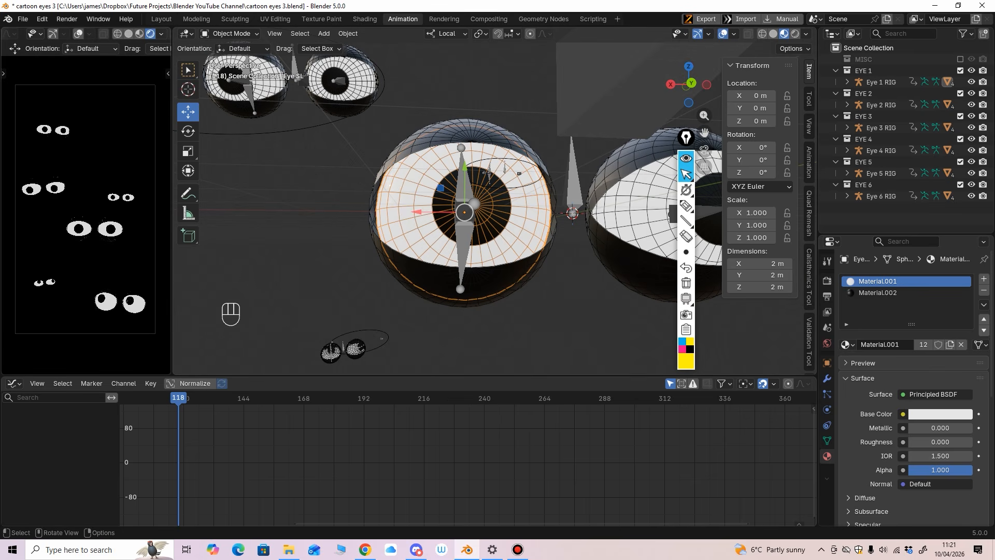
pyautogui.press('F12')
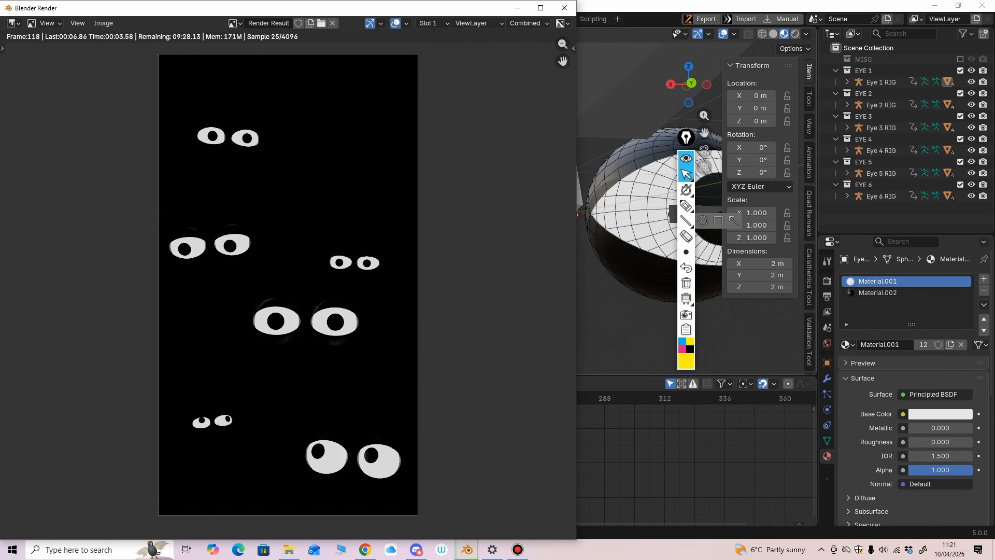
# Zoom in on the render of frame 118 and mark the grey slivers at the eyes' side edges in yellow.
pyautogui.scroll(3, 288, 285)
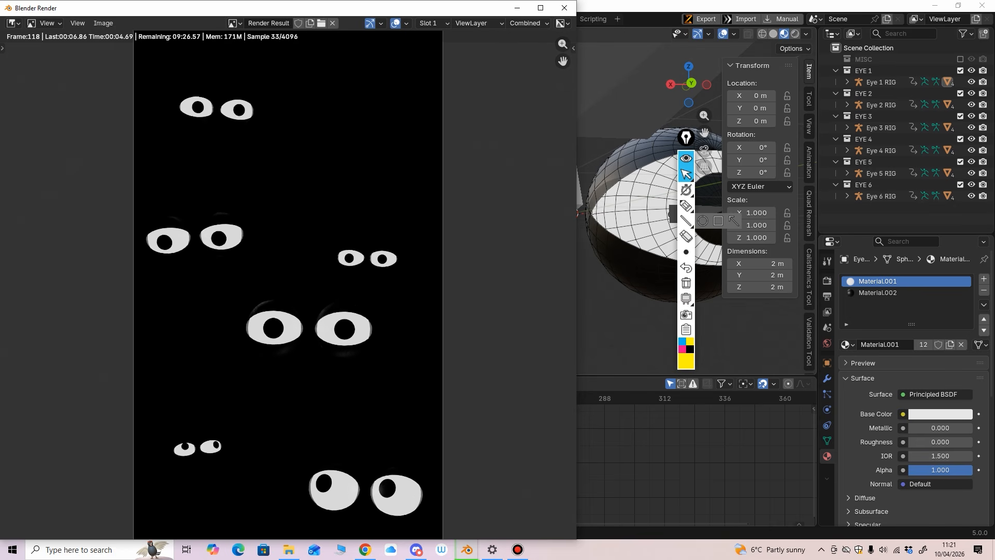
pyautogui.scroll(3, 288, 285)
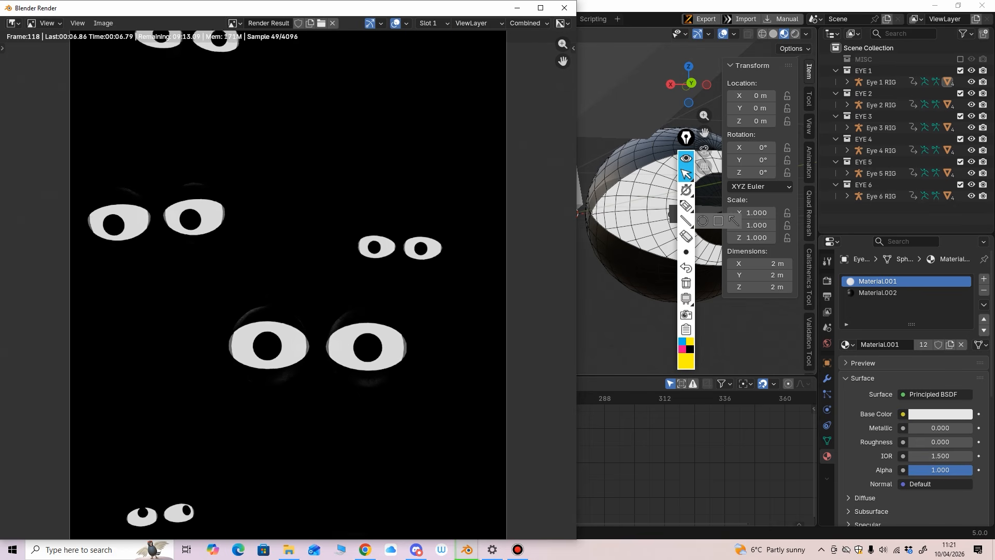
pyautogui.scroll(3, 288, 284)
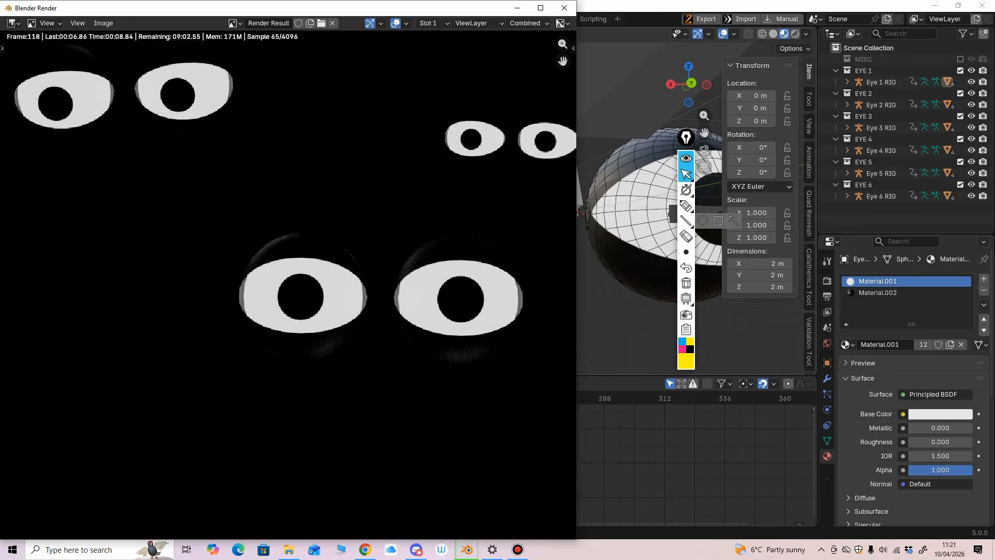
pyautogui.click(686, 206)
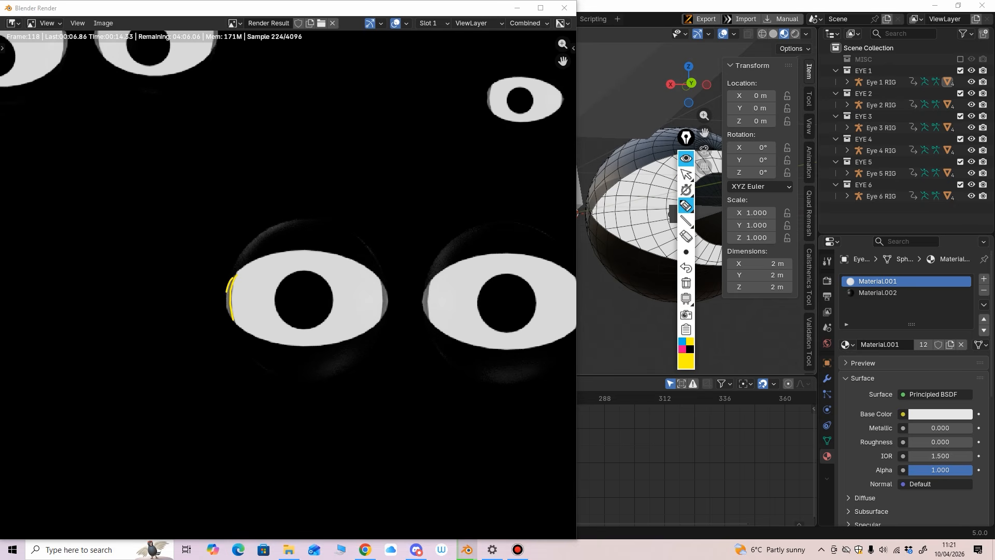
pyautogui.moveTo(232, 279); pyautogui.dragTo(229, 321)
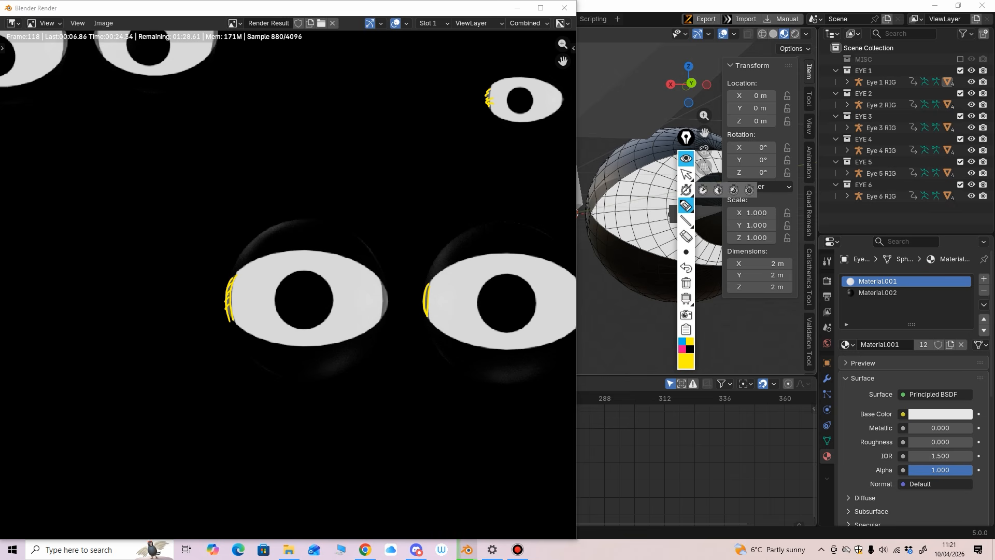
# Annotate the side edges and upper lid outline of another rendered eye pair, clear the annotations, and close the render.
pyautogui.click(687, 175)
pyautogui.scroll(-2, 298, 281)
pyautogui.moveTo(298, 281); pyautogui.dragTo(365, 339, button='middle')
pyautogui.scroll(1, 288, 284)
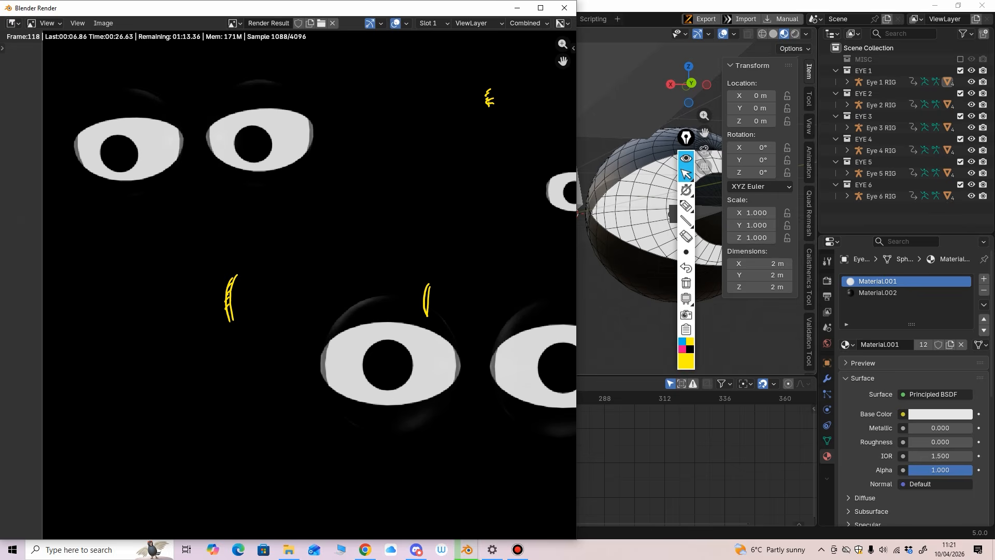
pyautogui.moveTo(288, 284); pyautogui.dragTo(311, 336, button='middle')
pyautogui.click(686, 206)
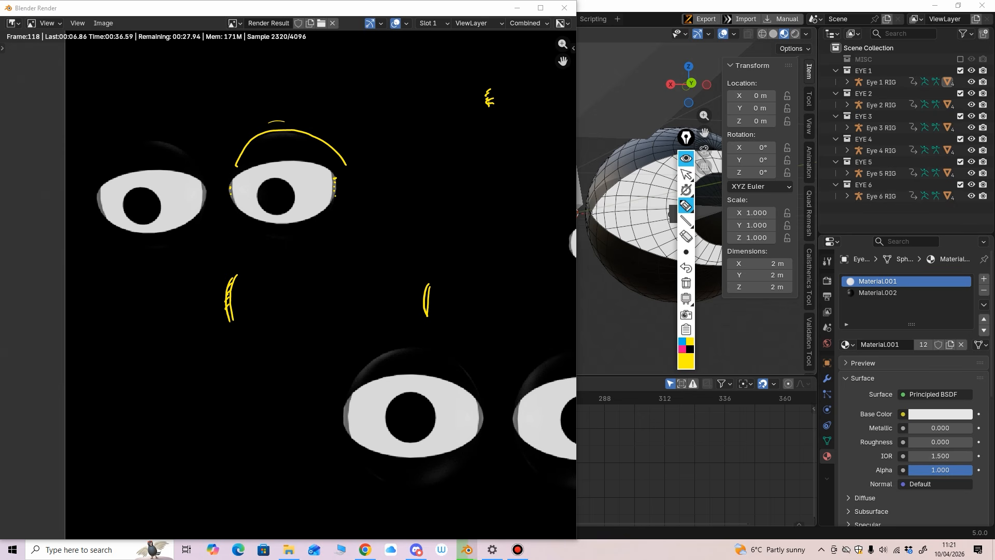
pyautogui.click(686, 283)
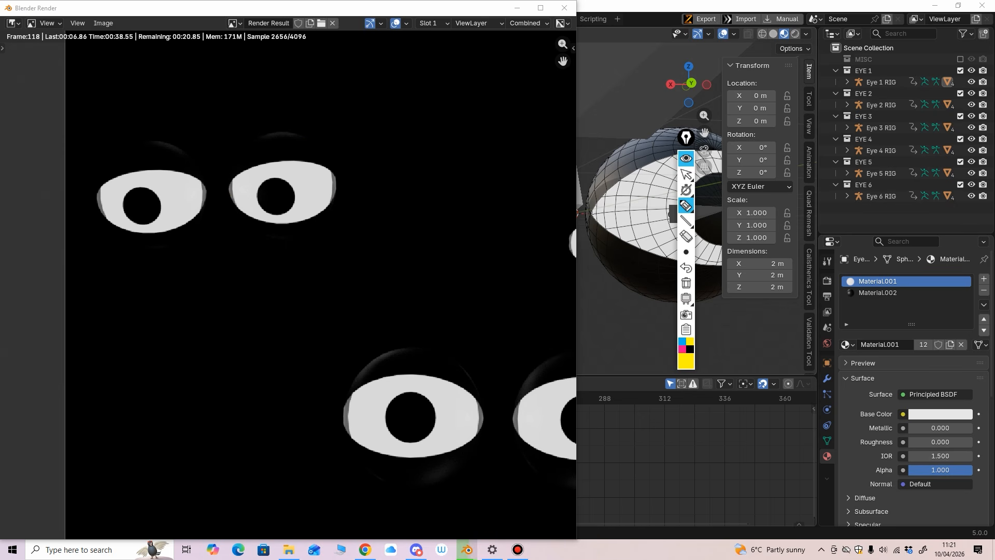
pyautogui.click(686, 175)
pyautogui.click(564, 8)
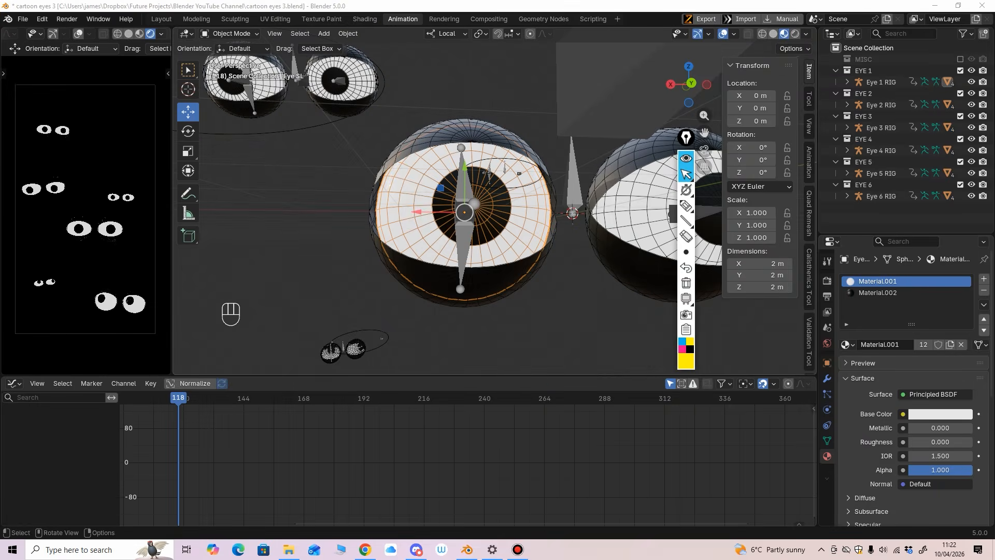
# Select the upper eyelid mesh of Eye 1 and add a Solidify modifier to it.
pyautogui.keyDown('ctrl'); pyautogui.moveTo(570, 181); pyautogui.dragTo(612, 273, button='middle'); pyautogui.keyUp('ctrl')
pyautogui.keyDown('ctrl'); pyautogui.moveTo(611, 273); pyautogui.dragTo(617, 161, button='middle'); pyautogui.keyUp('ctrl')
pyautogui.click(591, 239)
pyautogui.keyDown('ctrl'); pyautogui.moveTo(618, 161); pyautogui.dragTo(618, 115, button='middle'); pyautogui.keyUp('ctrl')
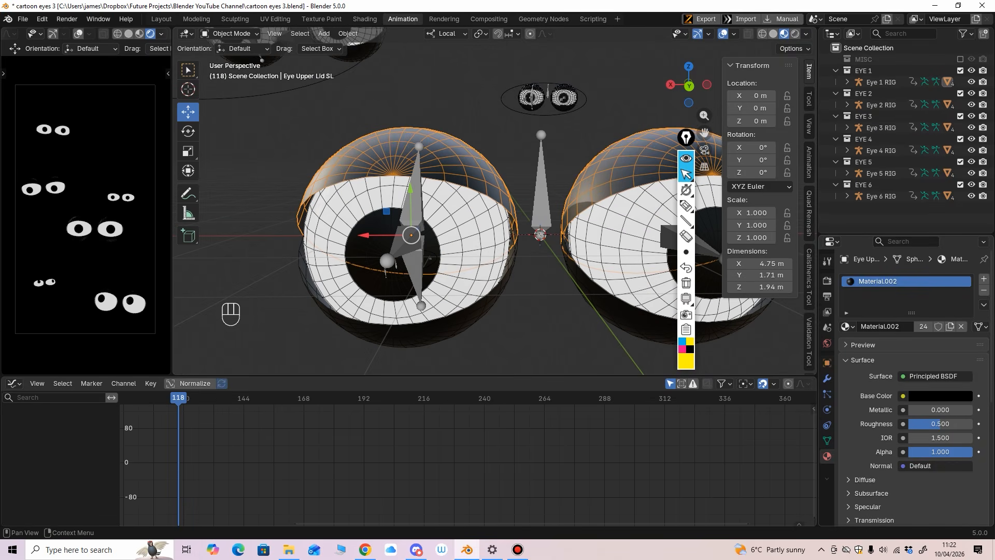
pyautogui.click(827, 378)
pyautogui.click(850, 279)
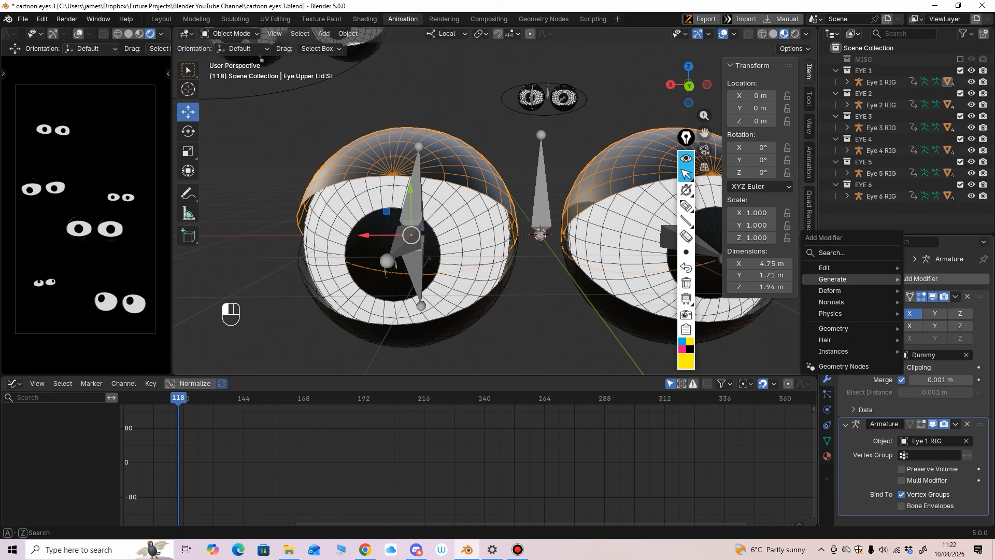
pyautogui.moveTo(850, 279)
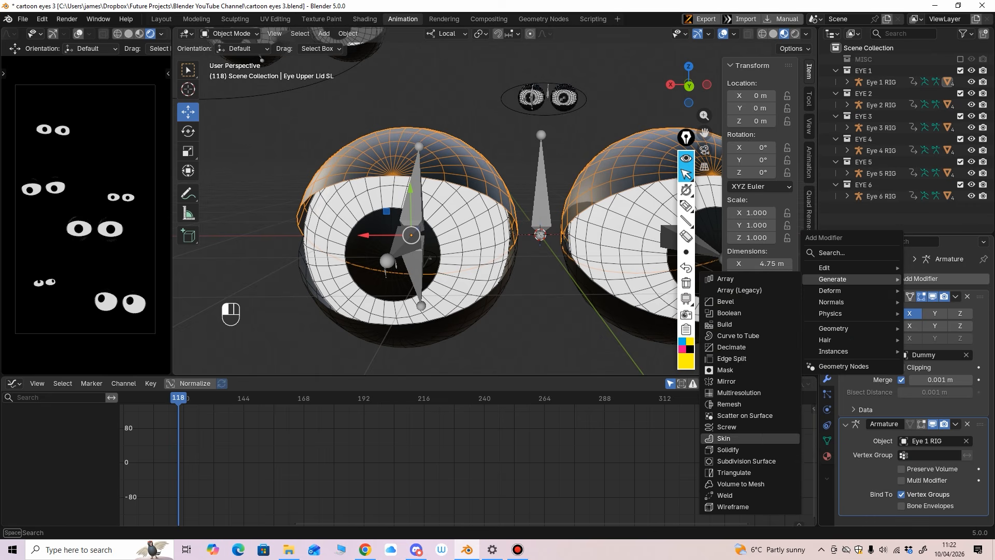
pyautogui.click(728, 449)
pyautogui.keyDown('ctrl'); pyautogui.moveTo(357, 261); pyautogui.dragTo(362, 233, button='middle'); pyautogui.keyUp('ctrl')
pyautogui.scroll(-6, 915, 389)
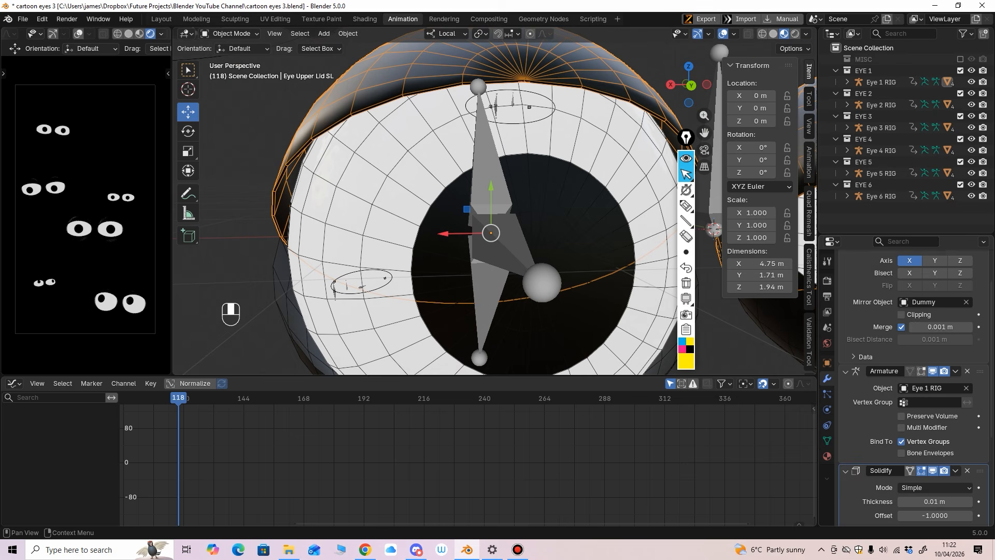
# Set the upper eyelid's Solidify thickness to 0.05 m.
pyautogui.click(969, 410)
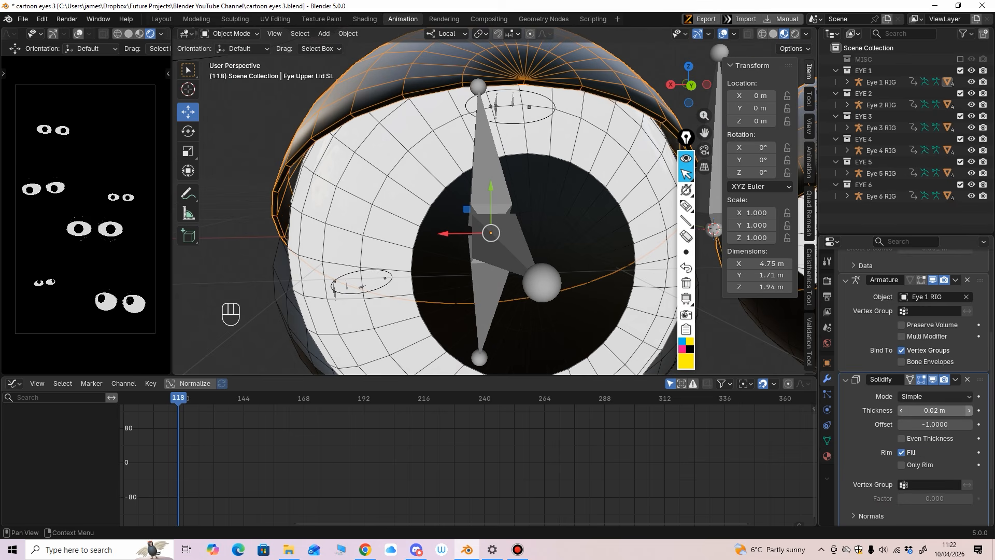
pyautogui.click(970, 410)
pyautogui.click(970, 411)
pyautogui.click(969, 411)
pyautogui.click(935, 411)
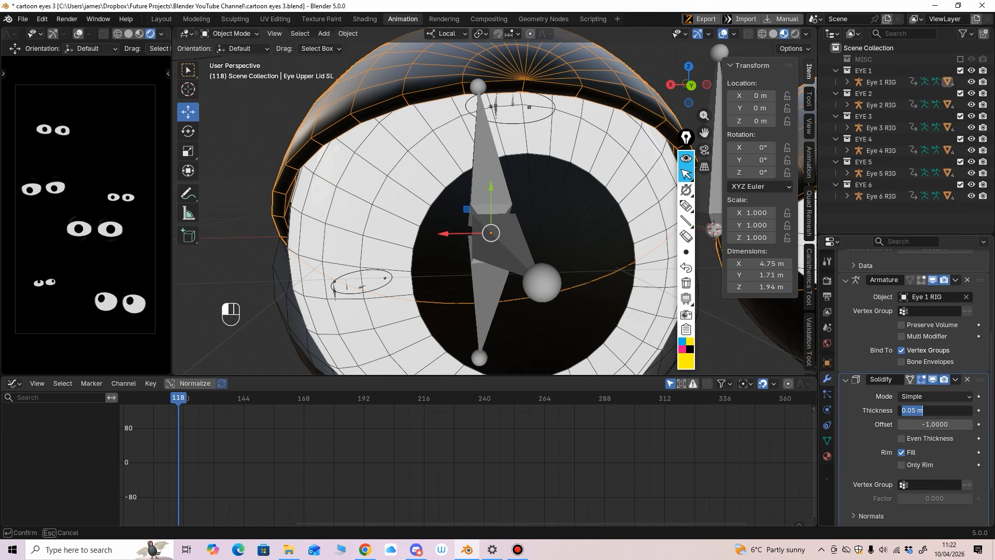
pyautogui.write('0.04')
pyautogui.press('Return')
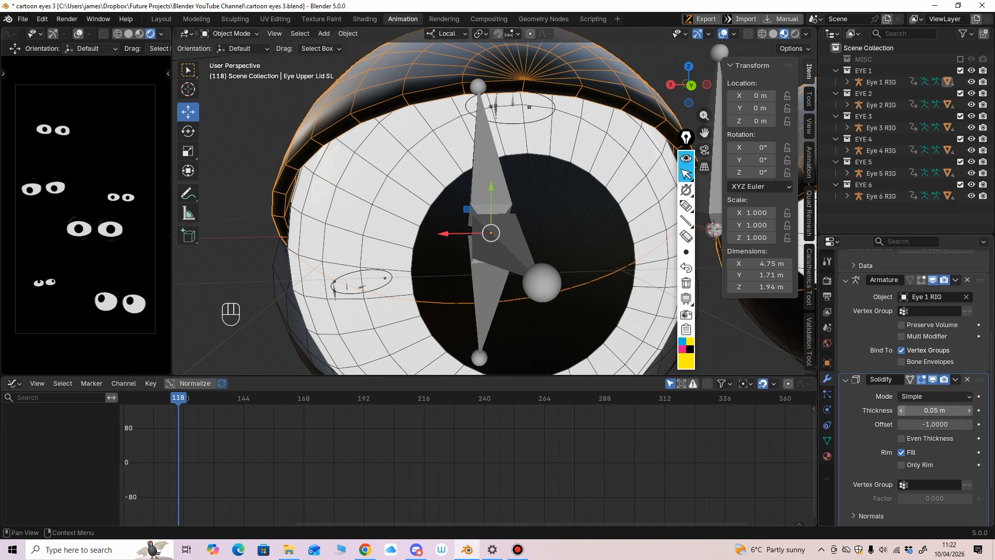
# Add a Solidify modifier to the lower eyelid mesh of Eye 1 with a thickness of 0.06 m.
pyautogui.click(772, 337)
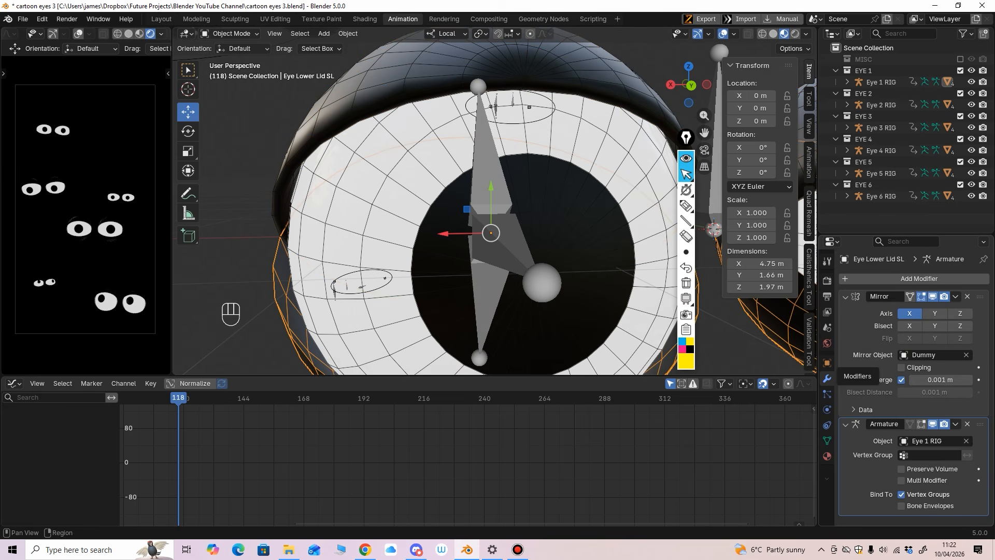
pyautogui.click(876, 279)
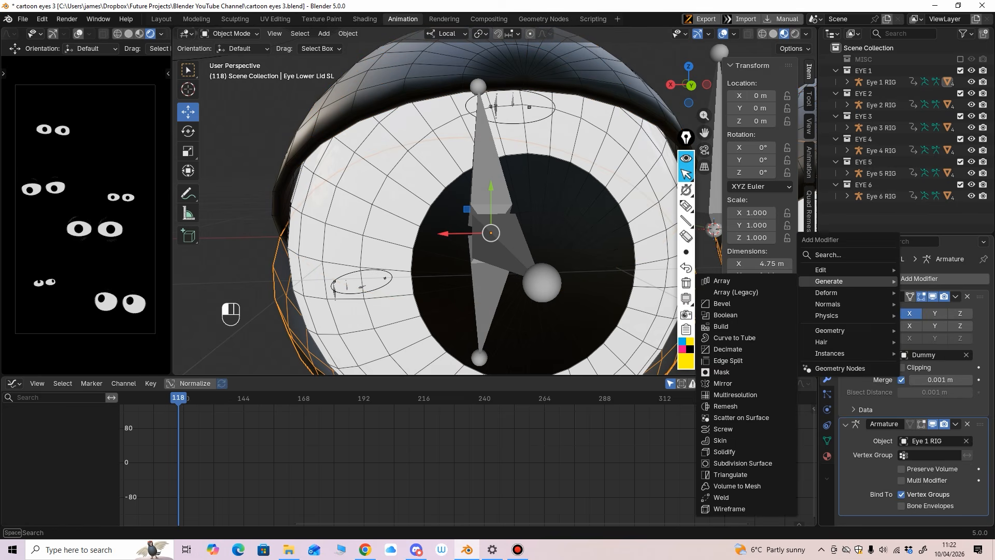
pyautogui.click(726, 451)
pyautogui.scroll(-6, 915, 415)
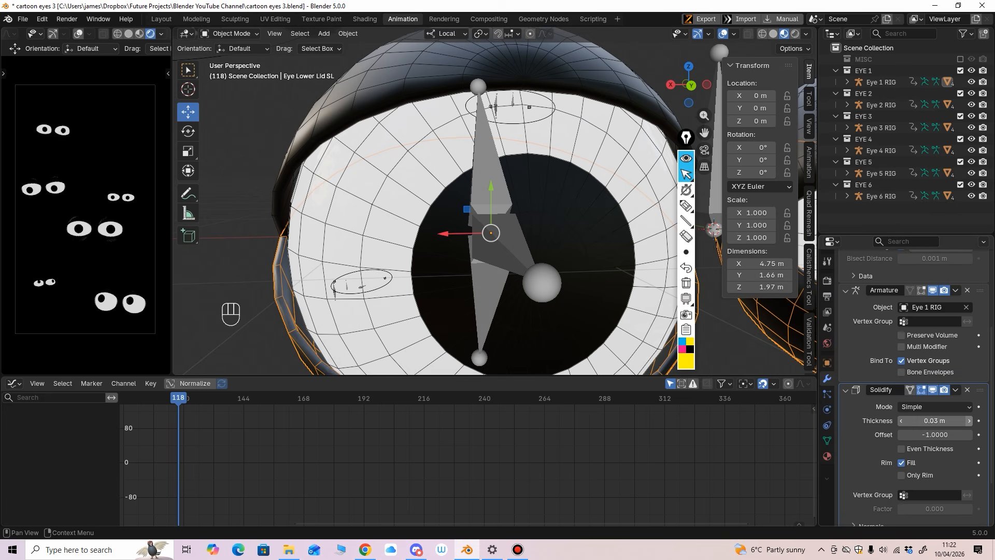
pyautogui.moveTo(928, 420); pyautogui.dragTo(939, 420)
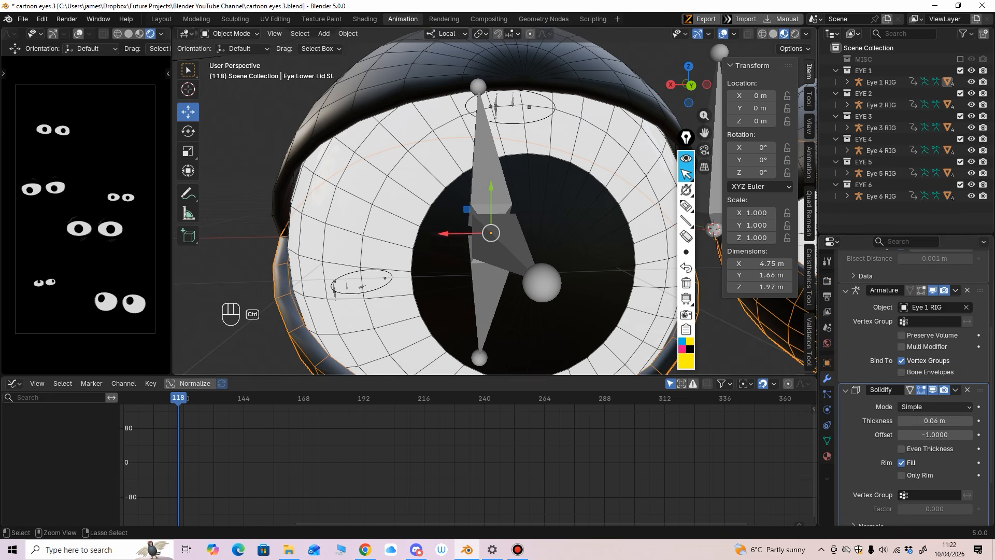
# Move to frame 263 on the timeline and render a still image of it.
pyautogui.scroll(-4, 518, 223)
pyautogui.moveTo(518, 223); pyautogui.dragTo(488, 198, button='middle')
pyautogui.moveTo(178, 398); pyautogui.dragTo(531, 398)
pyautogui.keyDown('ctrl'); pyautogui.moveTo(531, 399); pyautogui.dragTo(507, 404, button='middle'); pyautogui.keyUp('ctrl')
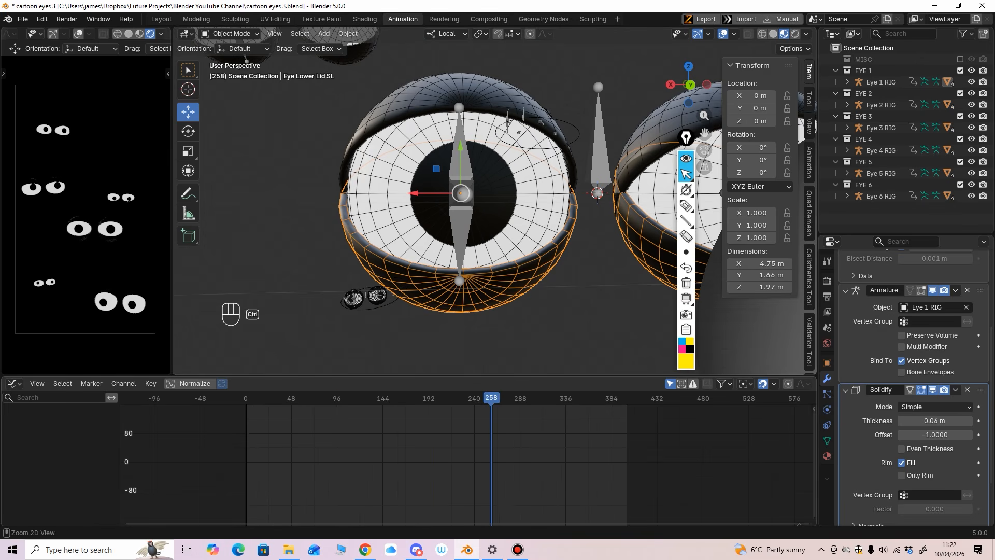
pyautogui.moveTo(493, 398)
pyautogui.mouseDown()
pyautogui.moveTo(556, 398)
pyautogui.moveTo(396, 398)
pyautogui.moveTo(518, 398)
pyautogui.moveTo(488, 398)
pyautogui.moveTo(496, 398)
pyautogui.mouseUp()
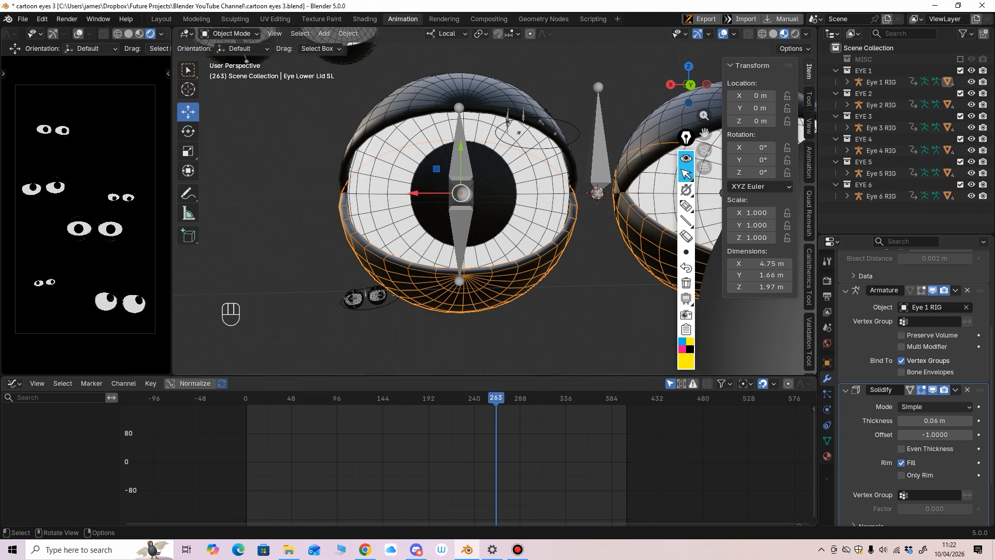
pyautogui.scroll(4, 86, 210)
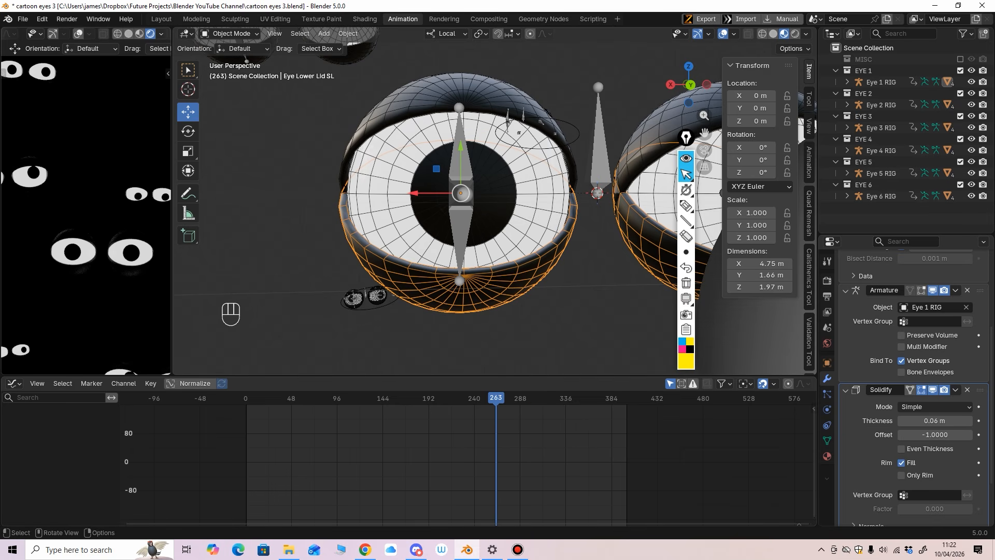
pyautogui.press('F12')
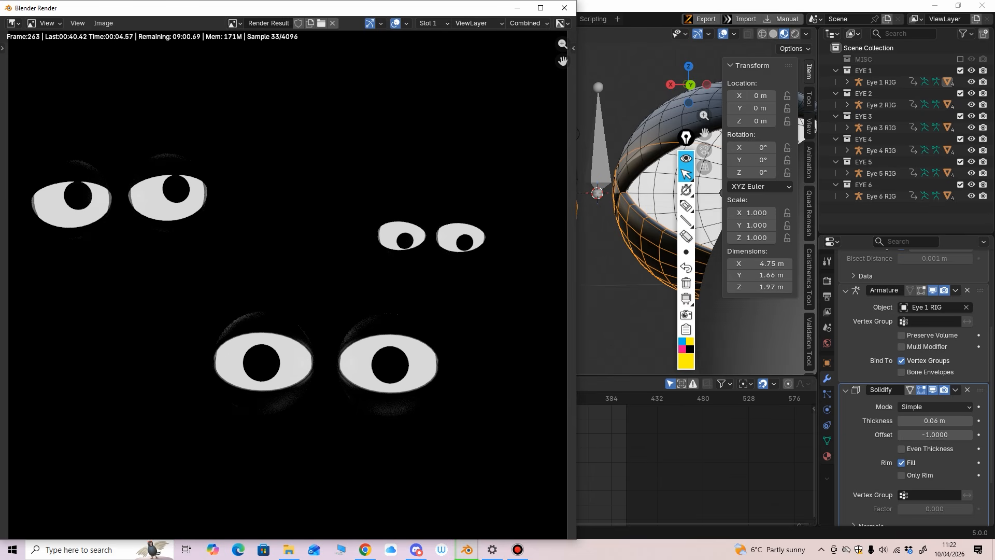
# Mark the lid edge of a large eye in the new render, clear the mark, inspect the whole image, and close the render.
pyautogui.moveTo(686, 206)
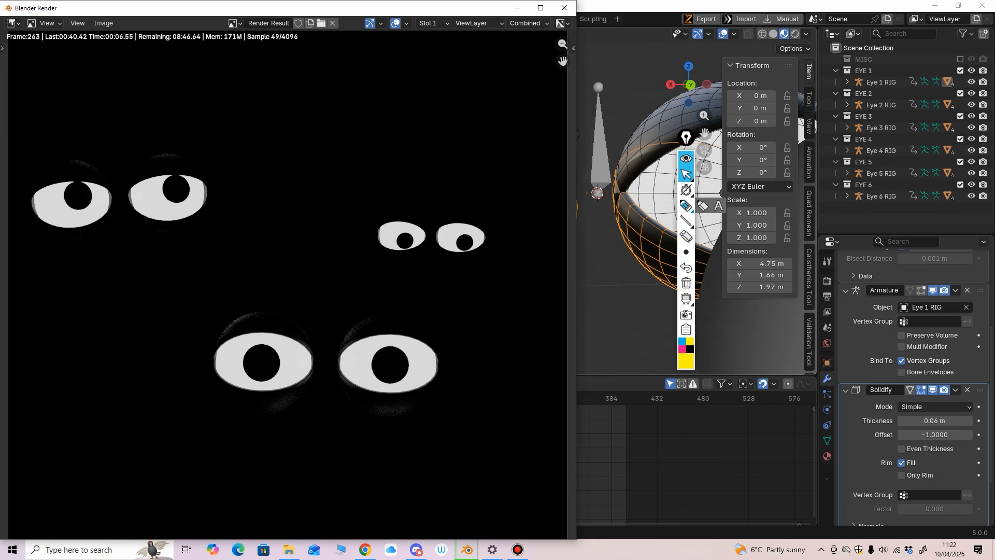
pyautogui.scroll(1, 288, 285)
pyautogui.click(686, 206)
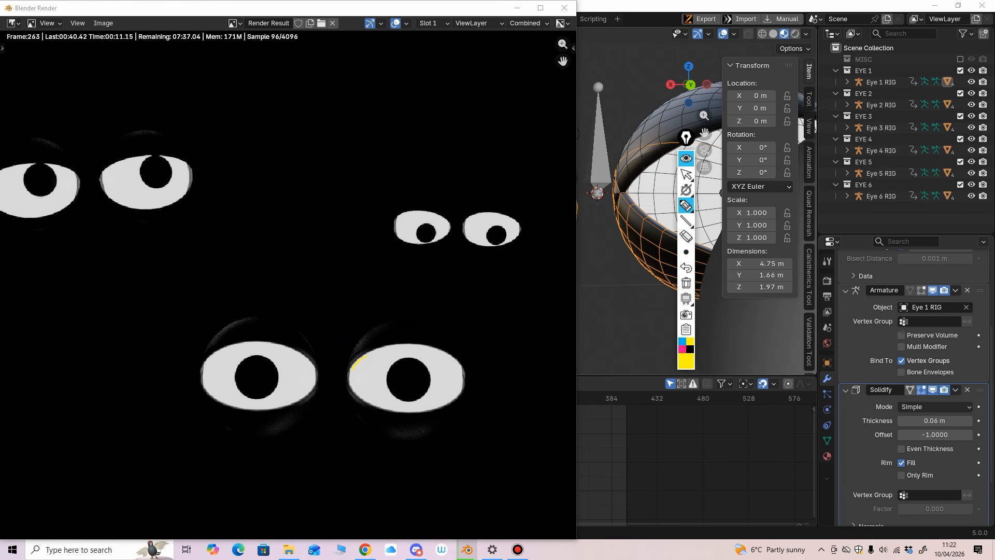
pyautogui.moveTo(351, 362); pyautogui.dragTo(362, 353)
pyautogui.click(686, 283)
pyautogui.click(687, 174)
pyautogui.scroll(-5, 288, 284)
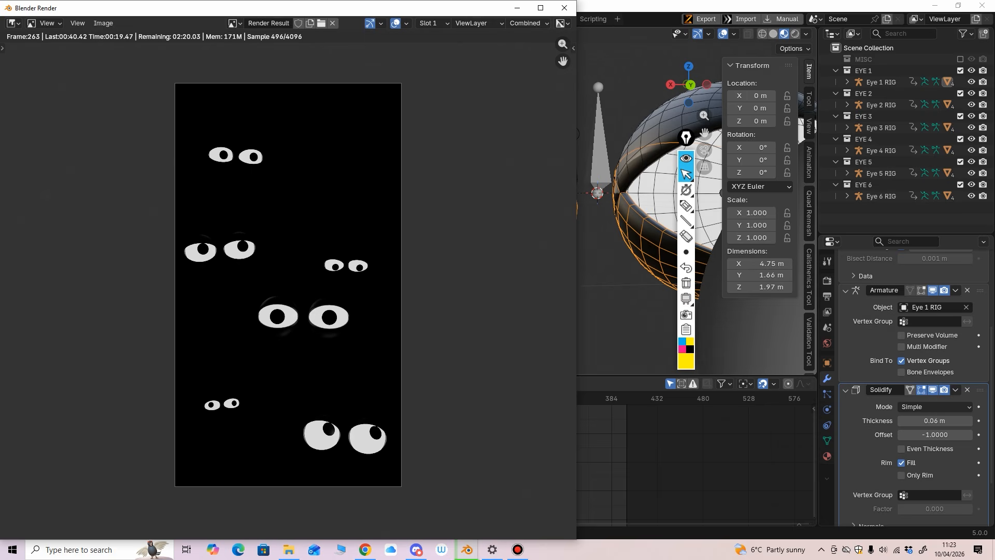
pyautogui.scroll(1, 288, 285)
pyautogui.press('Escape')
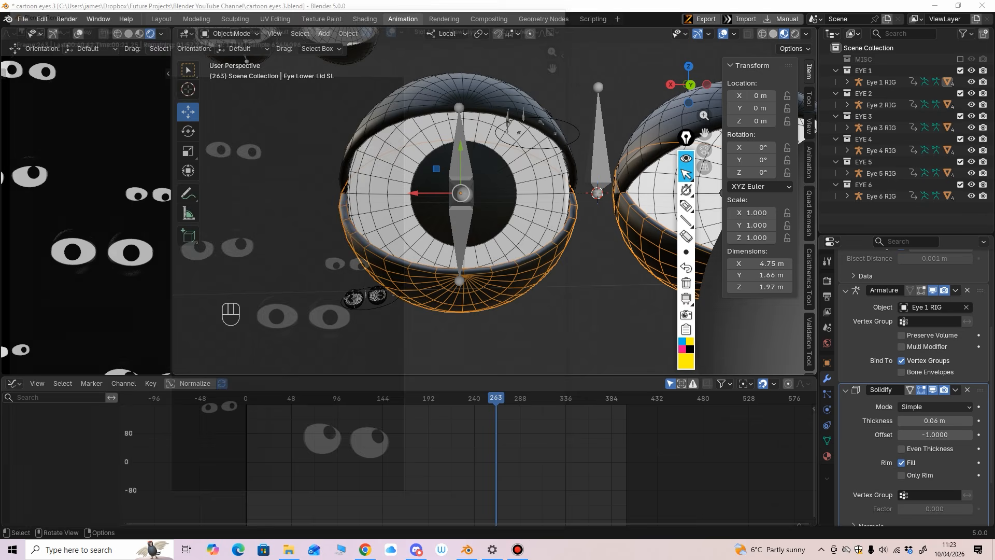
# Fit the camera frame in its view, widen that view, and render a still image of frame 388.
pyautogui.keyDown('ctrl'); pyautogui.moveTo(103, 218); pyautogui.dragTo(104, 290, button='middle'); pyautogui.keyUp('ctrl')
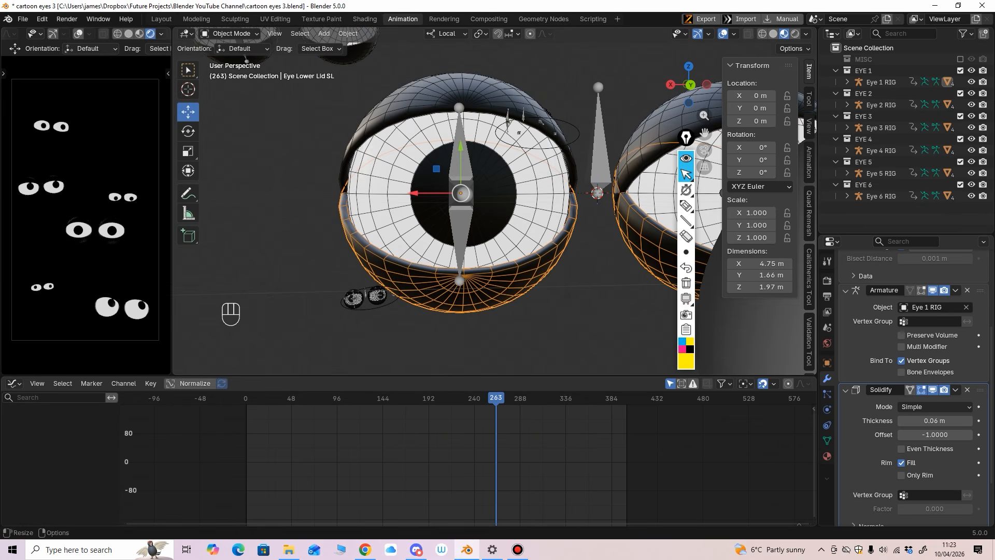
pyautogui.moveTo(172, 311); pyautogui.dragTo(201, 312)
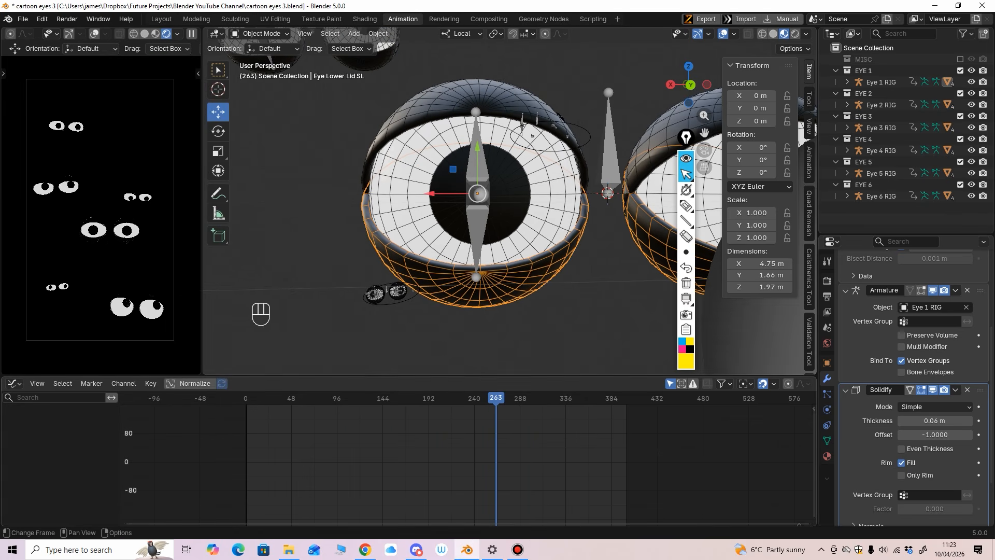
pyautogui.click(615, 415)
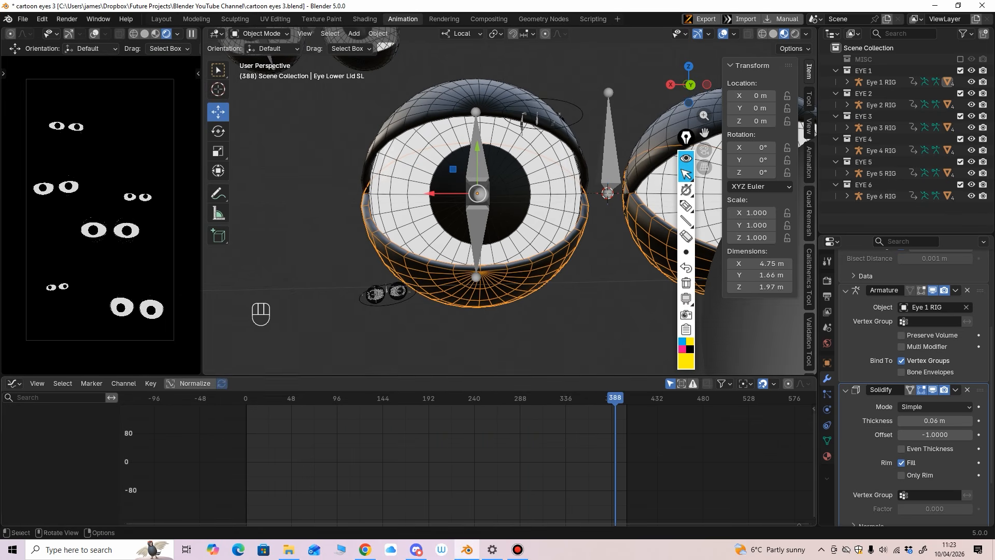
pyautogui.press('F12')
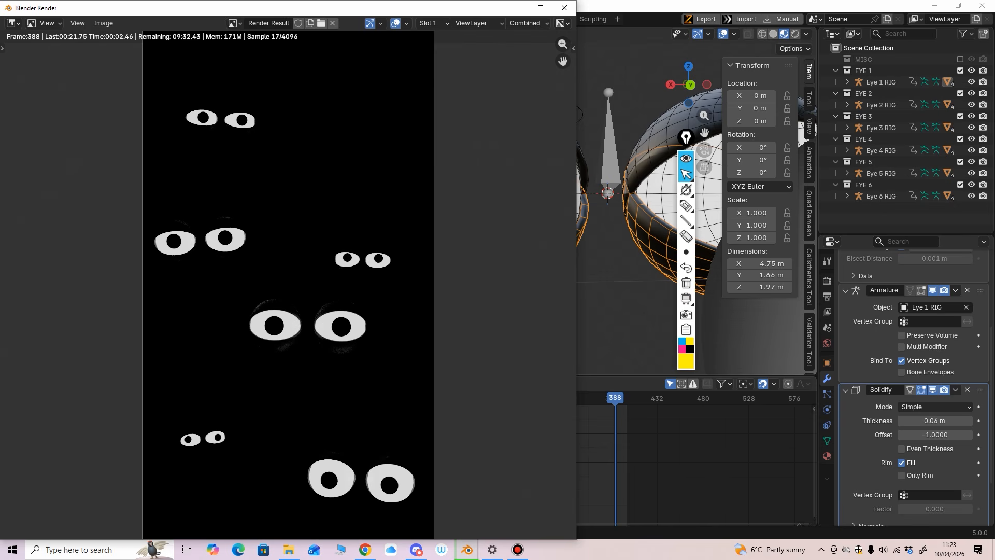
# Set the scene's maximum viewport samples to 4096 in the Cycles sampling settings.
pyautogui.click(828, 296)
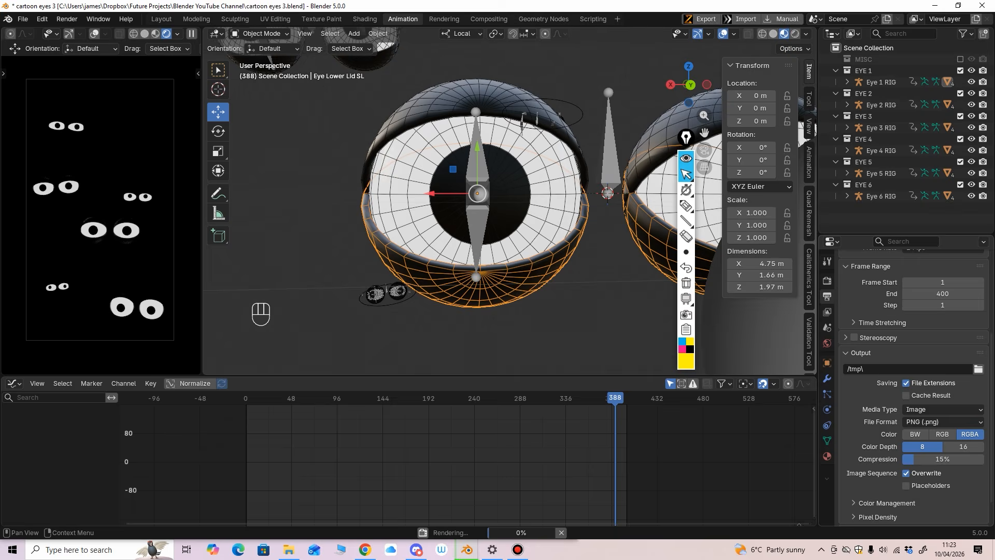
pyautogui.moveTo(881, 384); pyautogui.dragTo(882, 425, button='middle')
pyautogui.scroll(4, 915, 389)
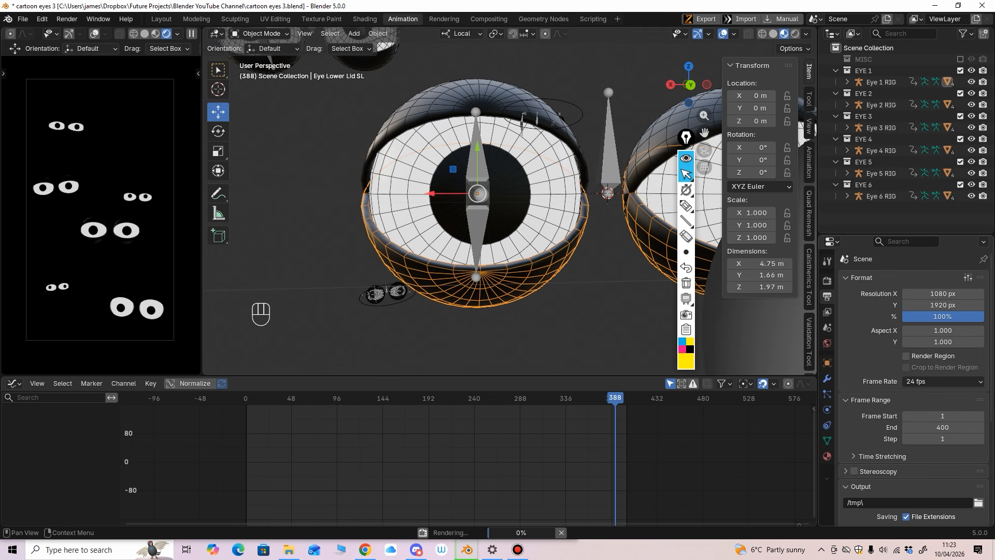
pyautogui.click(828, 281)
pyautogui.scroll(-3, 933, 384)
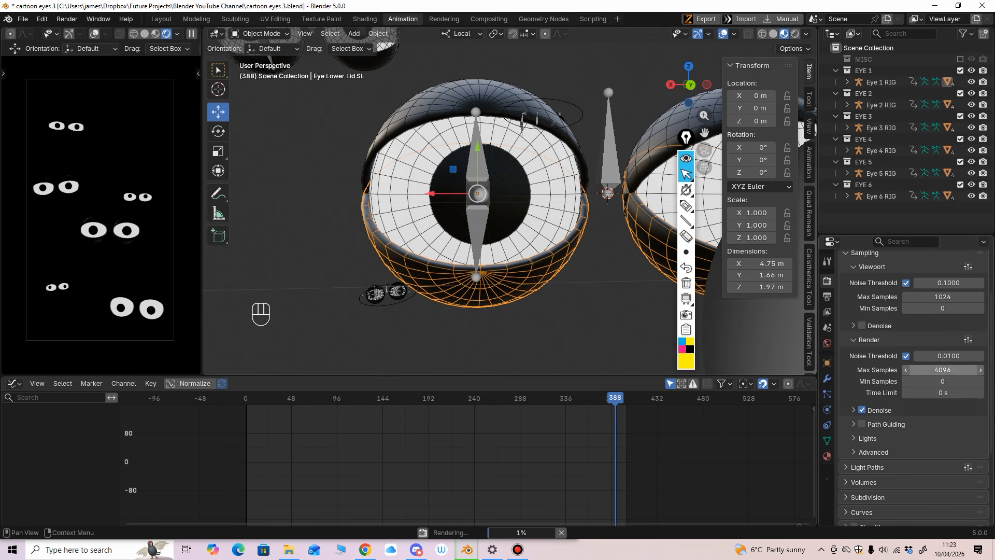
pyautogui.scroll(3, 942, 394)
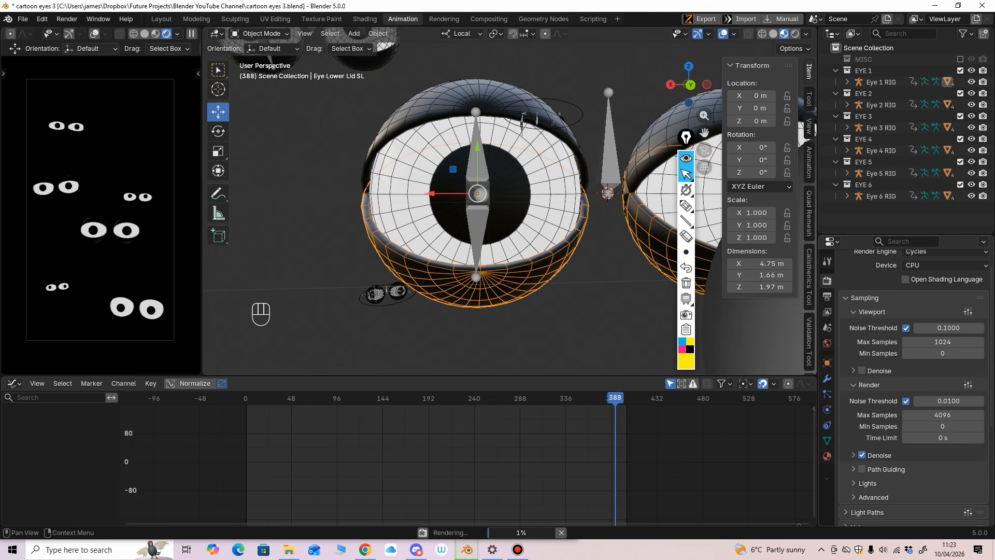
pyautogui.click(933, 365)
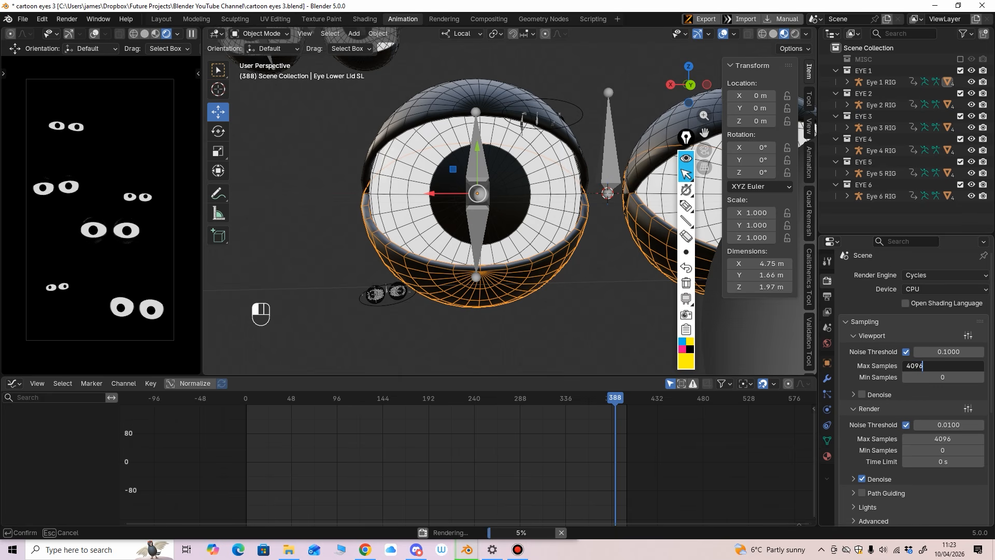
pyautogui.press('Return')
pyautogui.scroll(1, 933, 362)
# Switch the Cycles device to GPU Compute and enable viewport denoising.
pyautogui.click(913, 292)
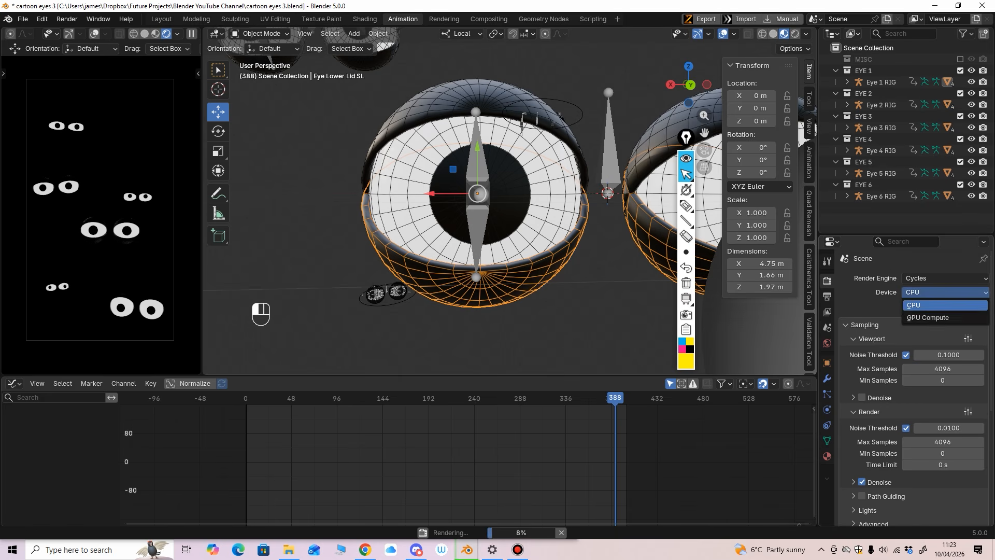
pyautogui.click(927, 317)
pyautogui.scroll(-2, 928, 317)
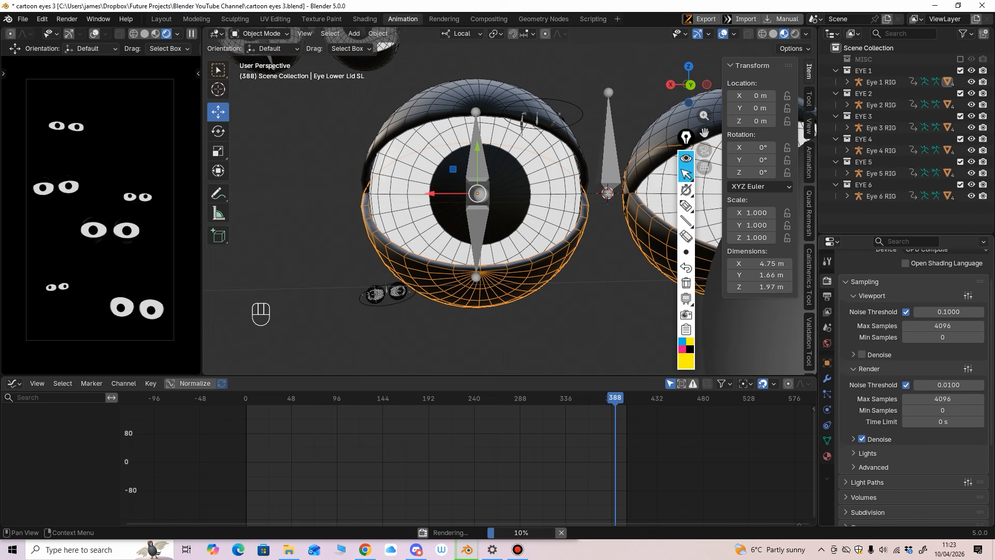
pyautogui.scroll(1, 881, 342)
pyautogui.click(862, 350)
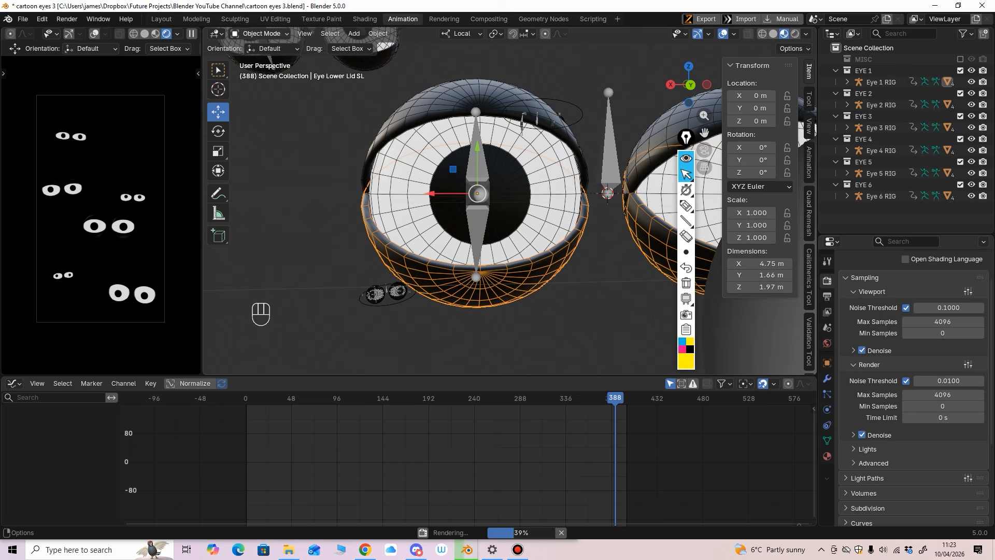
pyautogui.keyDown('ctrl'); pyautogui.moveTo(458, 149); pyautogui.dragTo(466, 175, button='middle'); pyautogui.keyUp('ctrl')
pyautogui.keyDown('ctrl'); pyautogui.moveTo(104, 218); pyautogui.dragTo(104, 197, button='middle'); pyautogui.keyUp('ctrl')
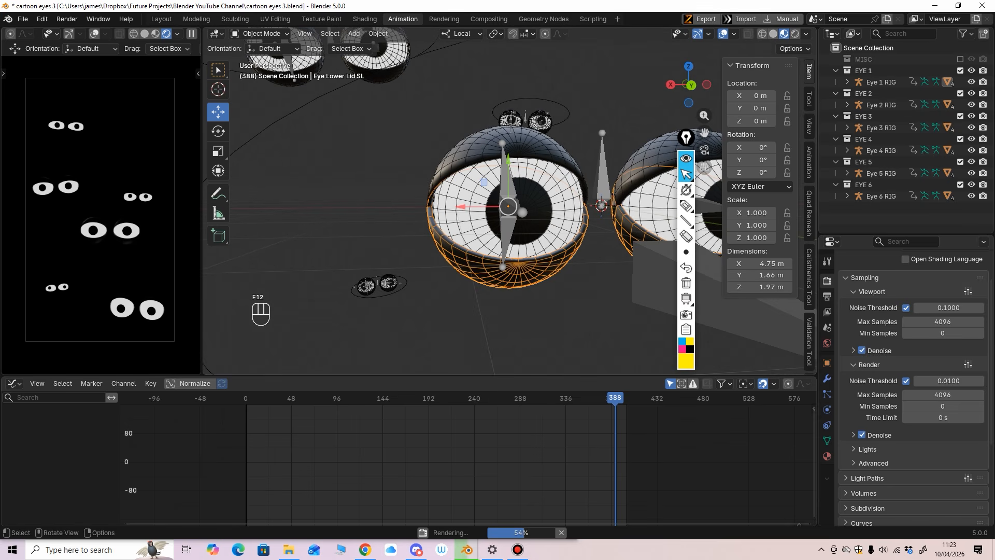
# Set the Cycles device back to CPU and request another render of frame 388.
pyautogui.scroll(2, 913, 363)
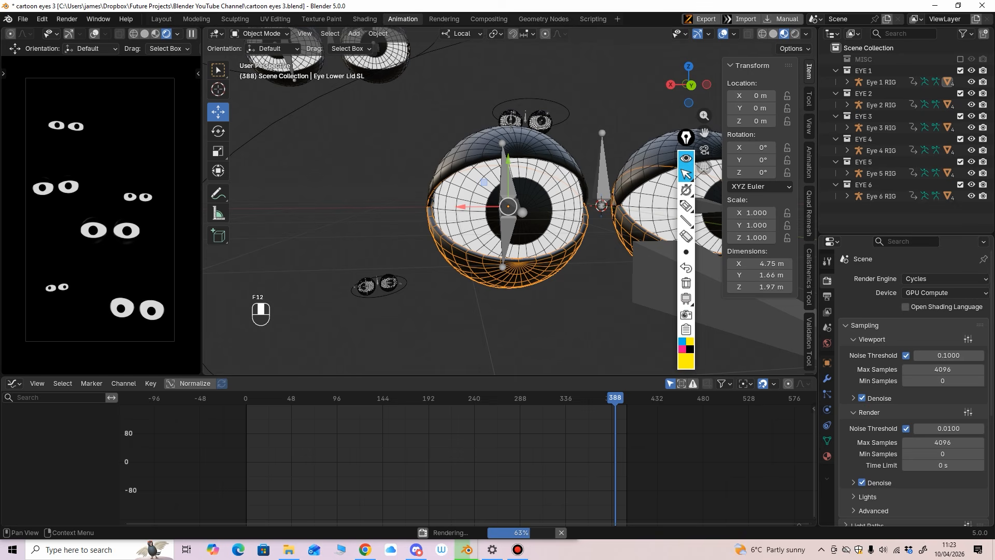
pyautogui.click(944, 292)
pyautogui.click(928, 304)
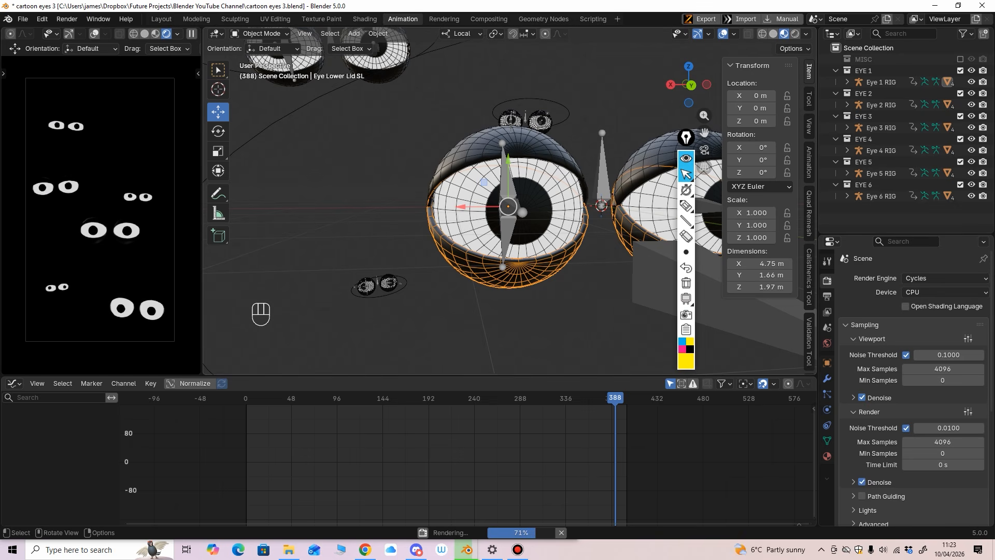
pyautogui.moveTo(467, 176)
pyautogui.mouseDown(button='middle')
pyautogui.moveTo(486, 180)
pyautogui.moveTo(461, 177)
pyautogui.mouseUp(button='middle')
pyautogui.press('F12')
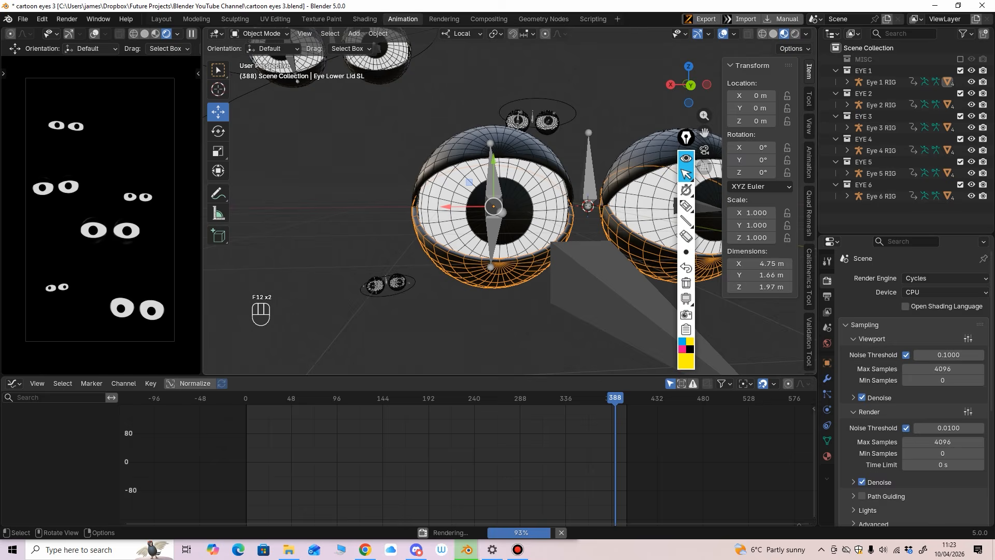
# Bring the frame 388 render to the front and enlarge it to inspect the eyelid edges.
pyautogui.scroll(-6, 510, 201)
pyautogui.scroll(4, 510, 201)
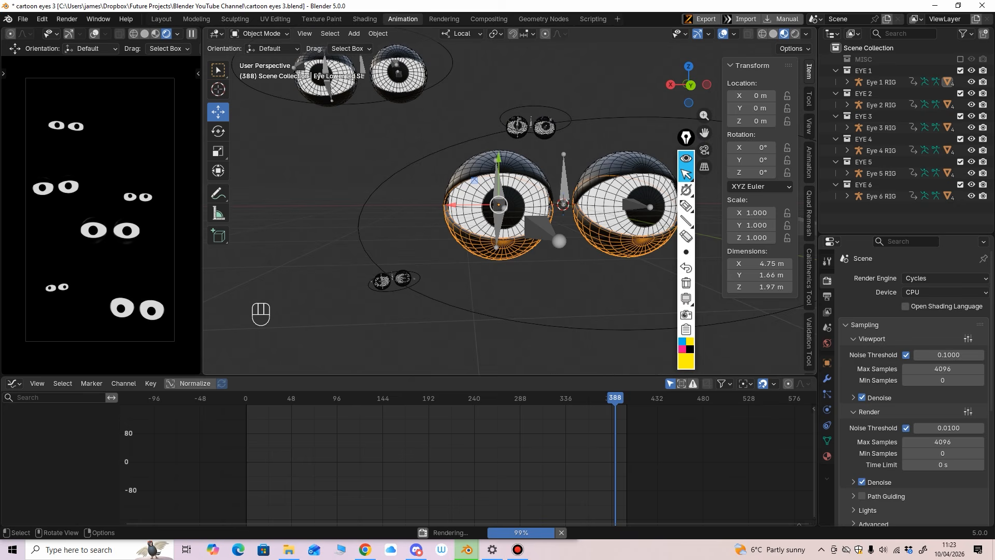
pyautogui.moveTo(467, 549)
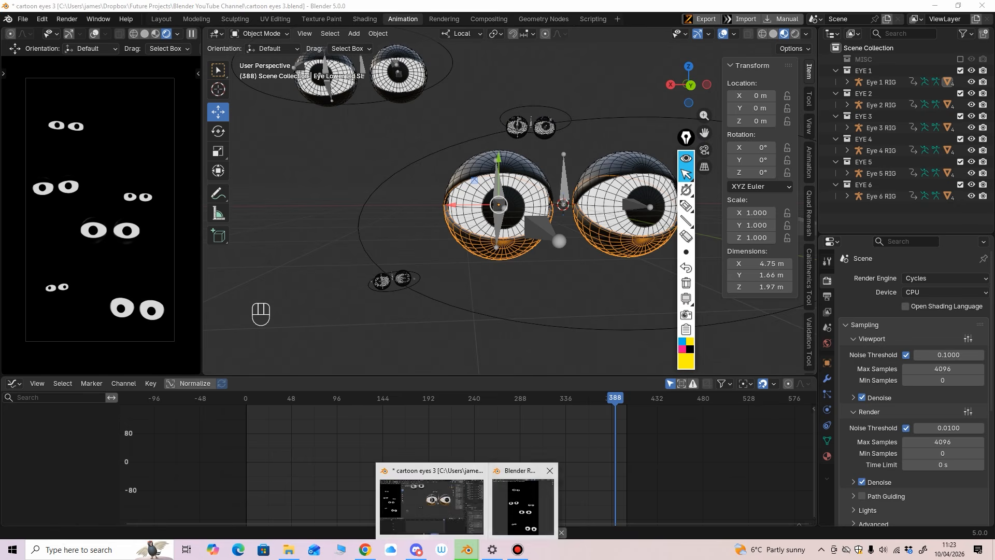
pyautogui.click(523, 503)
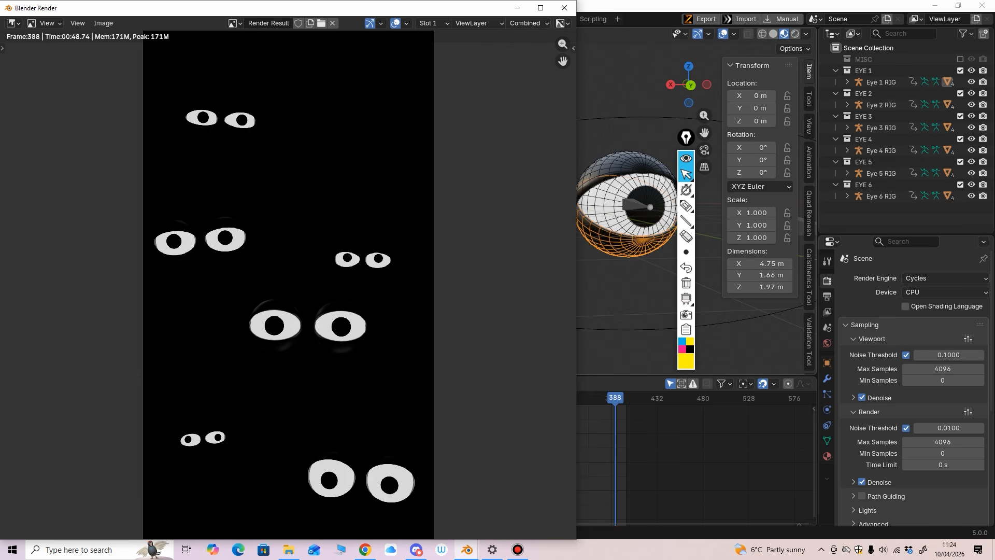
pyautogui.click(686, 205)
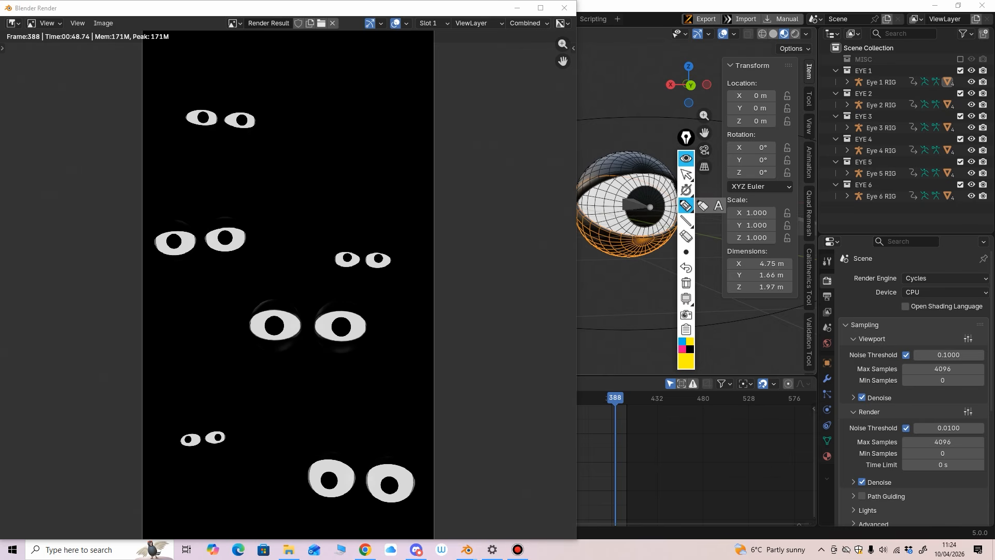
pyautogui.click(686, 175)
pyautogui.scroll(1, 288, 285)
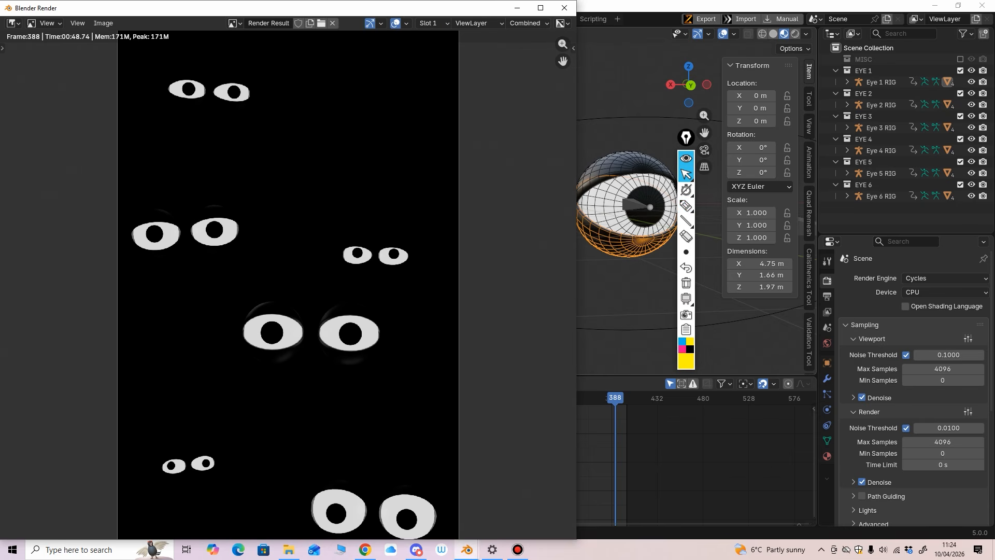
# Mark the faint lid edges on the render and draw arrows leading away from the eyes.
pyautogui.click(686, 206)
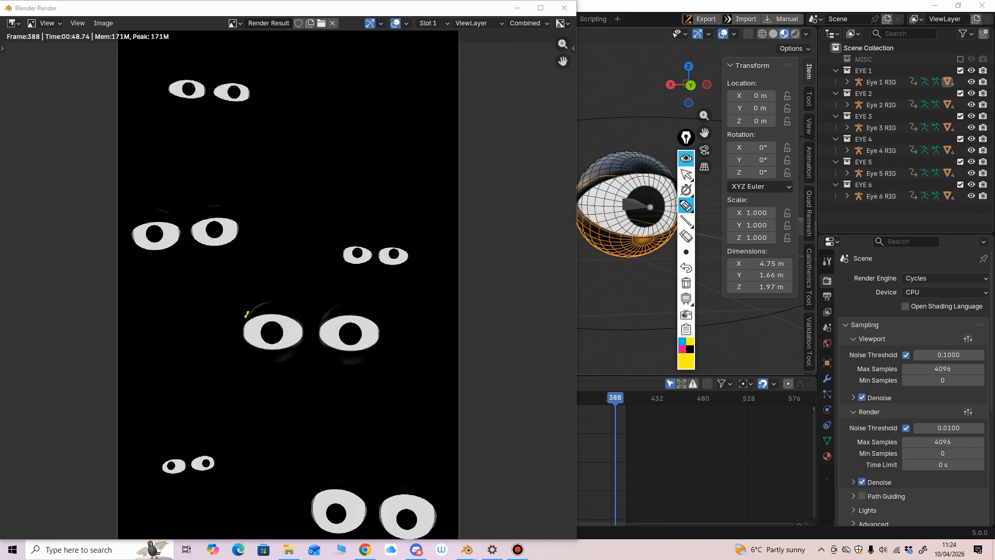
pyautogui.moveTo(222, 245); pyautogui.dragTo(224, 266)
pyautogui.moveTo(195, 99)
pyautogui.mouseDown()
pyautogui.moveTo(183, 158)
pyautogui.moveTo(194, 148)
pyautogui.mouseUp()
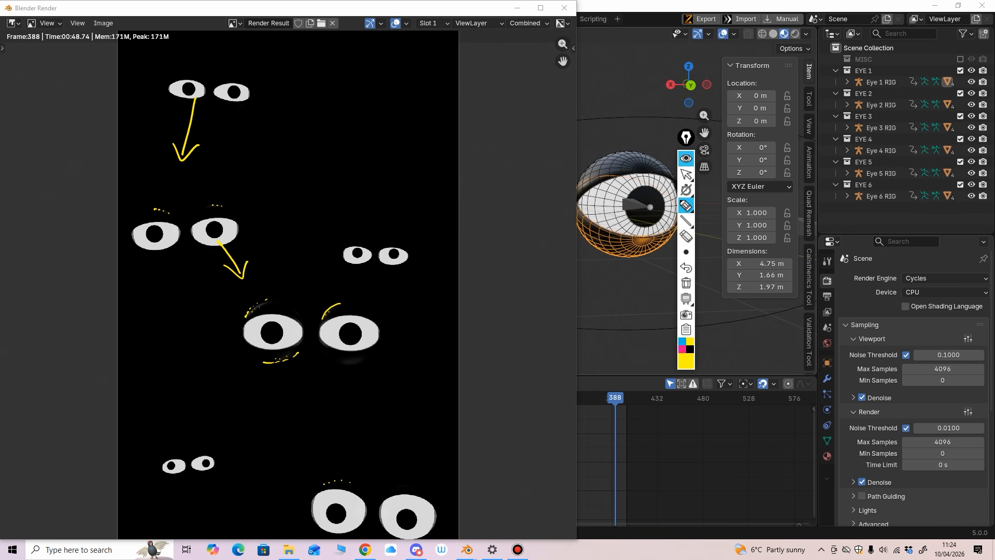
# Sketch a pair of round eyes on stalks above a curved head, with small filled pupils, on the render.
pyautogui.moveTo(330, 86)
pyautogui.mouseDown()
pyautogui.moveTo(318, 103)
pyautogui.moveTo(338, 70)
pyautogui.moveTo(383, 115)
pyautogui.moveTo(400, 71)
pyautogui.mouseUp()
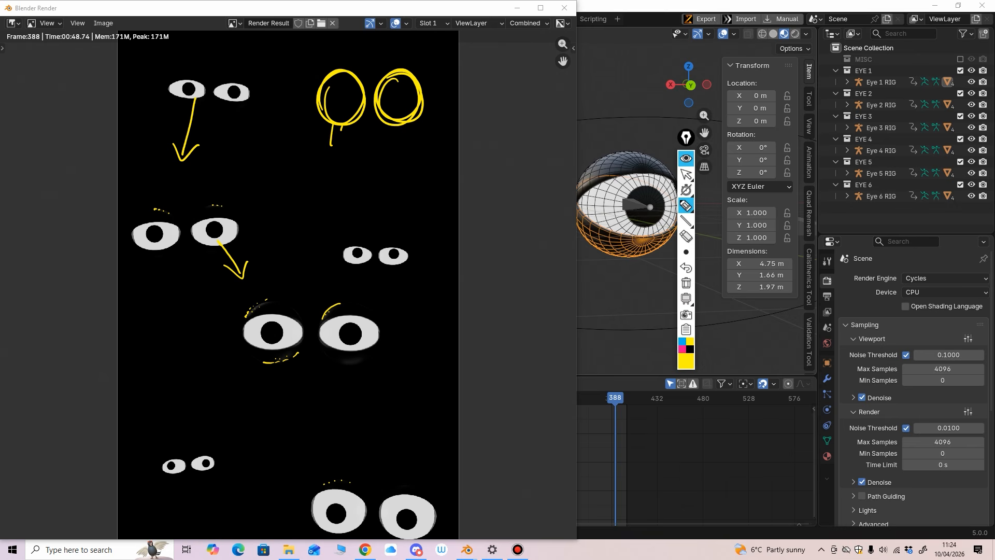
pyautogui.moveTo(393, 126); pyautogui.dragTo(391, 149)
pyautogui.moveTo(399, 125); pyautogui.dragTo(403, 151)
pyautogui.moveTo(332, 153)
pyautogui.mouseDown()
pyautogui.moveTo(423, 166)
pyautogui.moveTo(385, 150)
pyautogui.mouseUp()
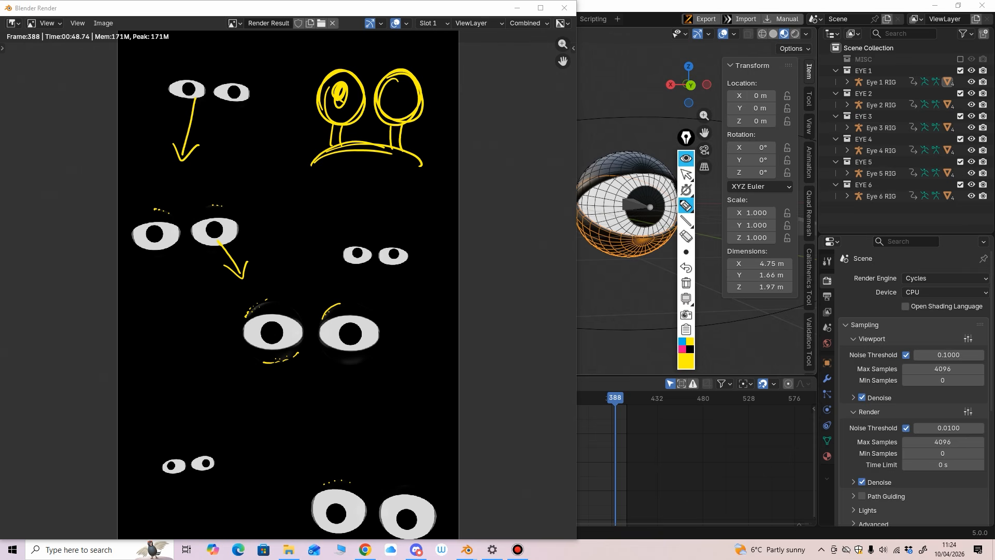
pyautogui.moveTo(352, 83); pyautogui.dragTo(354, 94)
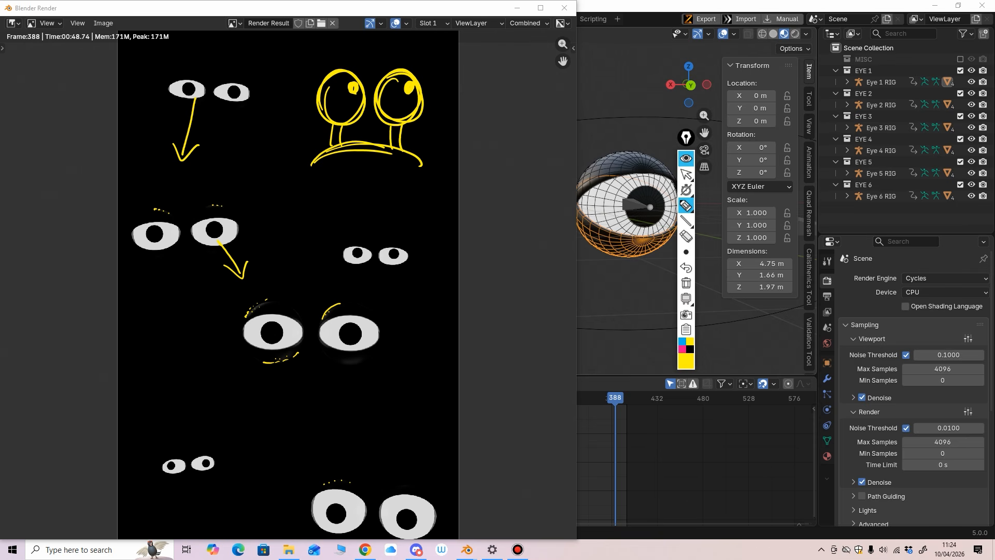
# Clear all annotations, collapse the annotation tools, and close the render window.
pyautogui.click(686, 283)
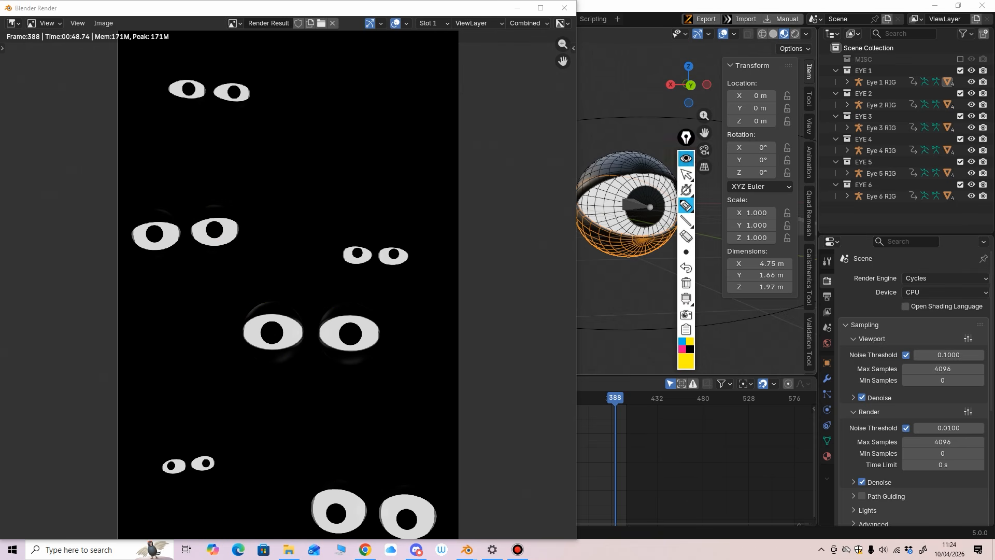
pyautogui.click(687, 158)
pyautogui.click(564, 7)
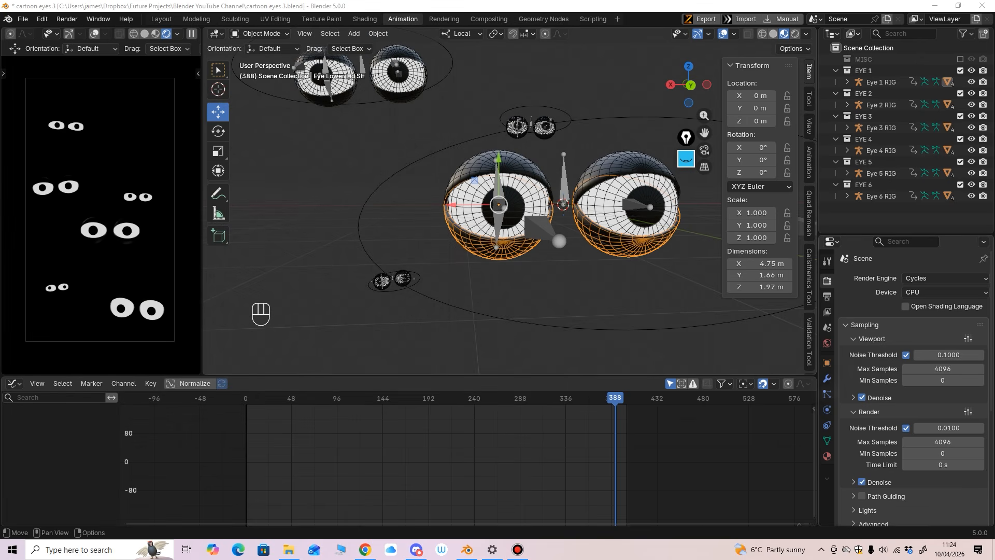
# Select the first eyeball of the large Eye 1 pair and set its material's emission strength to 6.
pyautogui.click(523, 195)
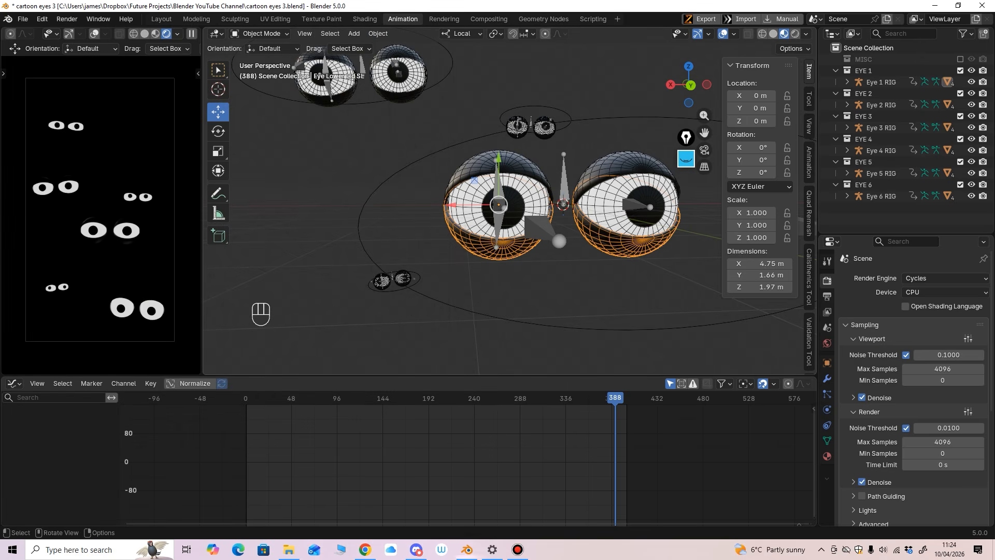
pyautogui.scroll(-5, 915, 389)
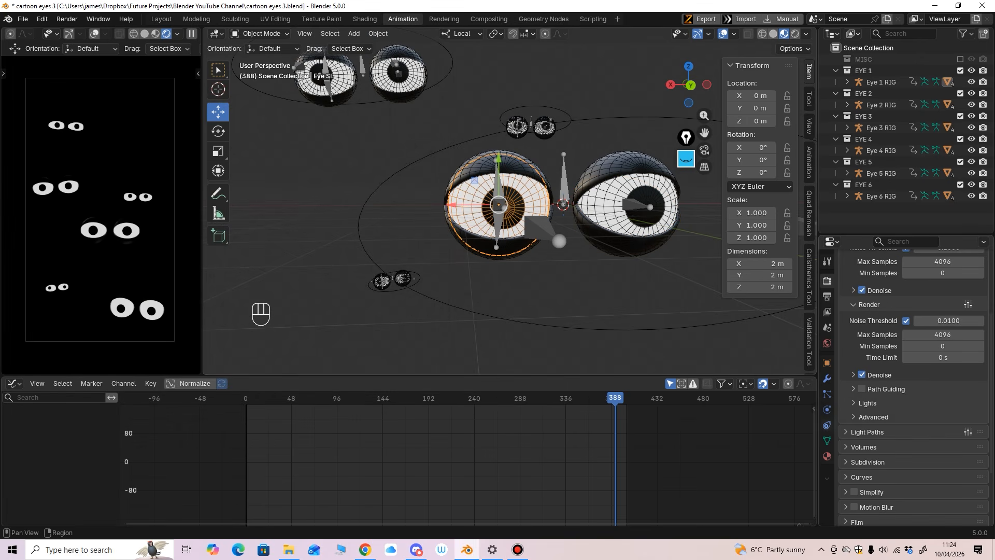
pyautogui.click(827, 456)
pyautogui.scroll(-2, 915, 389)
pyautogui.doubleClick(941, 459)
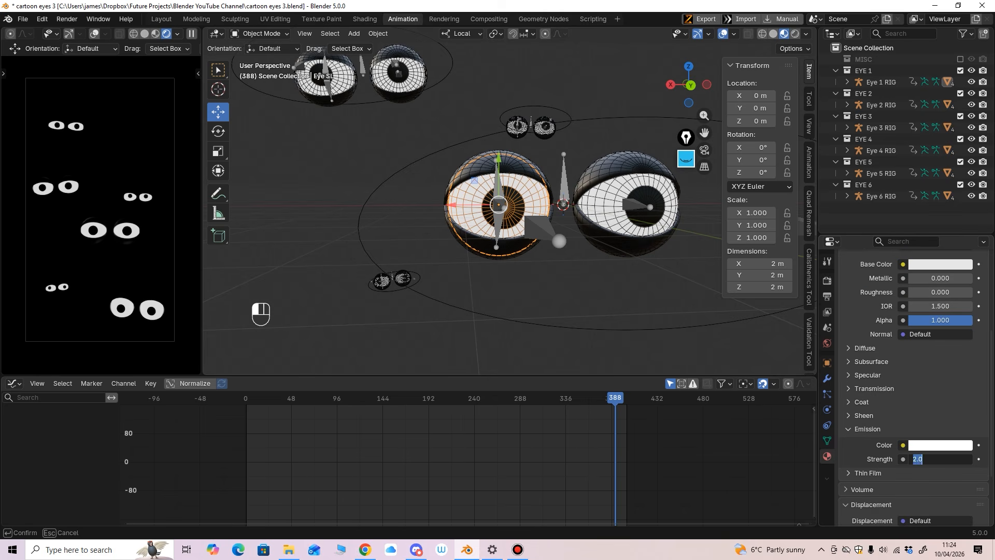
pyautogui.write('6')
pyautogui.press('Return')
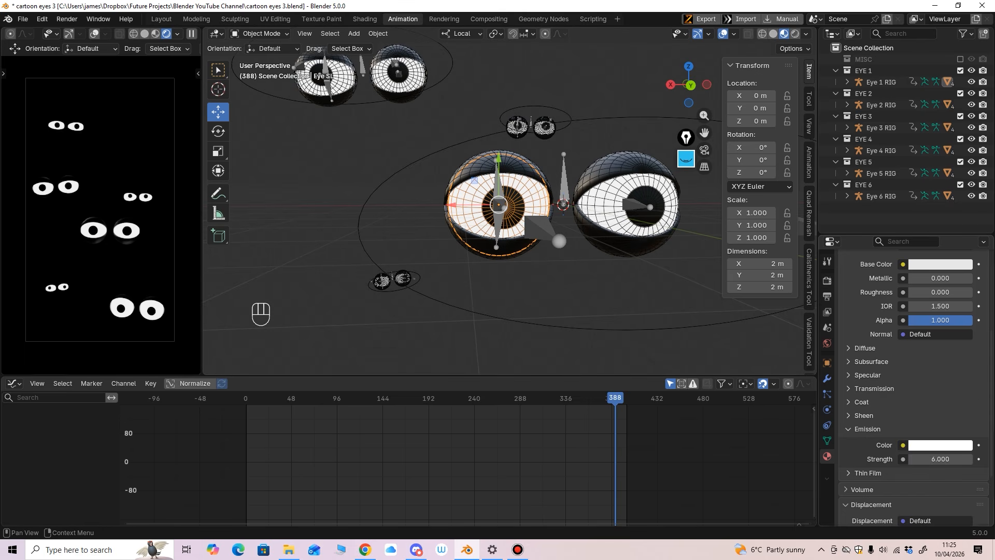
# Try a golden-brown base colour, #B59146, on the eyeball's Material.001 and undo it.
pyautogui.scroll(5, 912, 363)
pyautogui.click(940, 351)
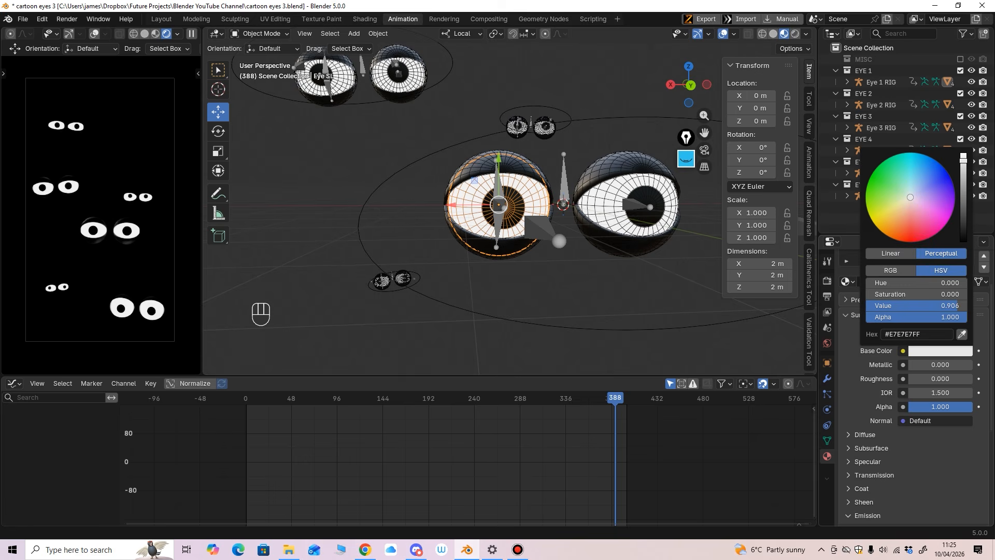
pyautogui.moveTo(910, 197); pyautogui.dragTo(893, 218)
pyautogui.moveTo(963, 156); pyautogui.dragTo(963, 178)
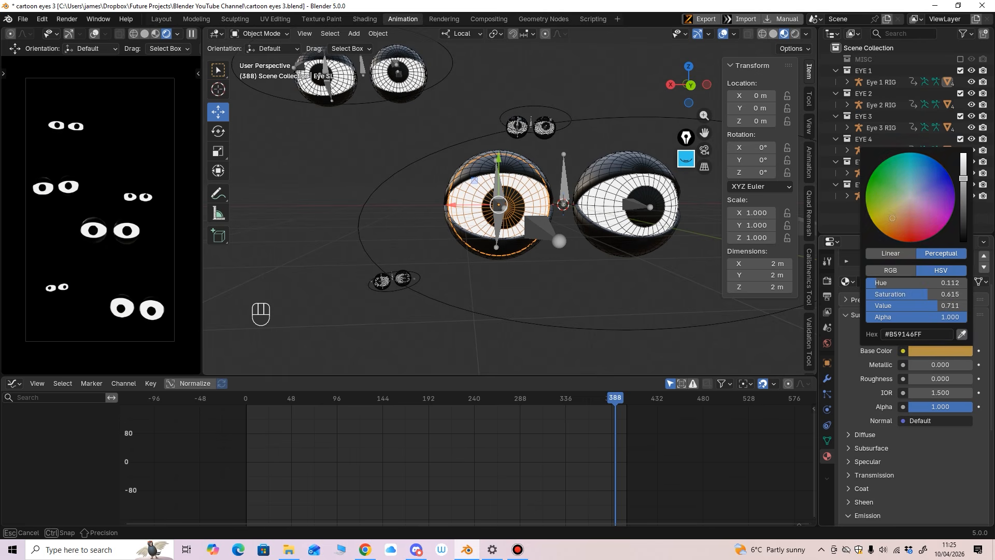
pyautogui.hotkey('ctrl', 'z')
pyautogui.hotkey('ctrl', 'z')
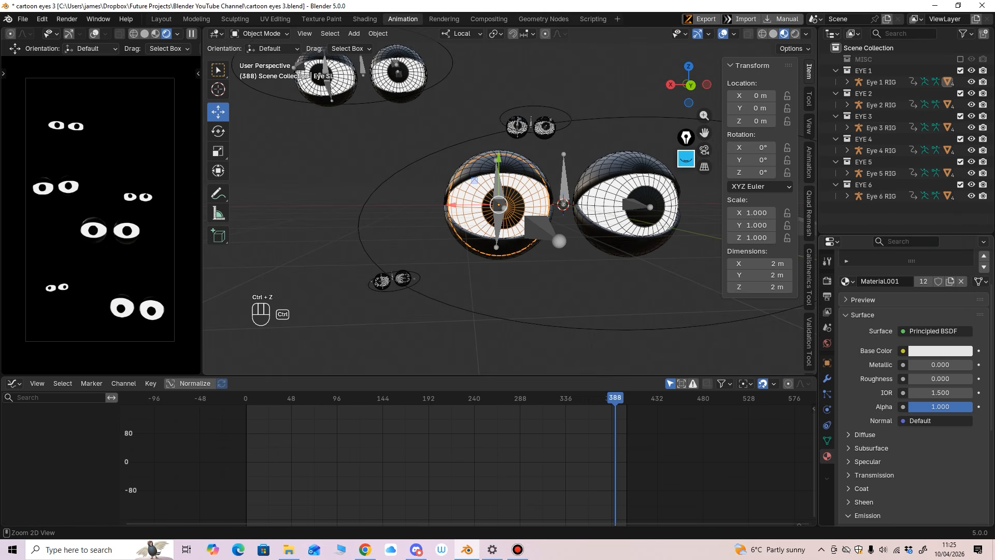
pyautogui.moveTo(908, 332); pyautogui.dragTo(907, 327, button='middle')
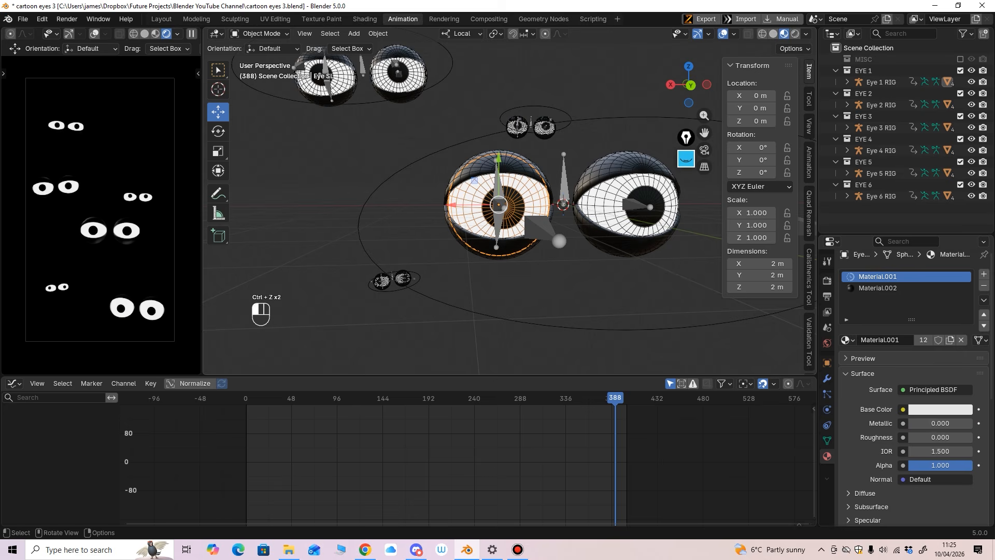
# Select the other Eye 1 eyeball, try adjusting its emission colour, and undo the adjustment.
pyautogui.click(620, 216)
pyautogui.scroll(-6, 940, 450)
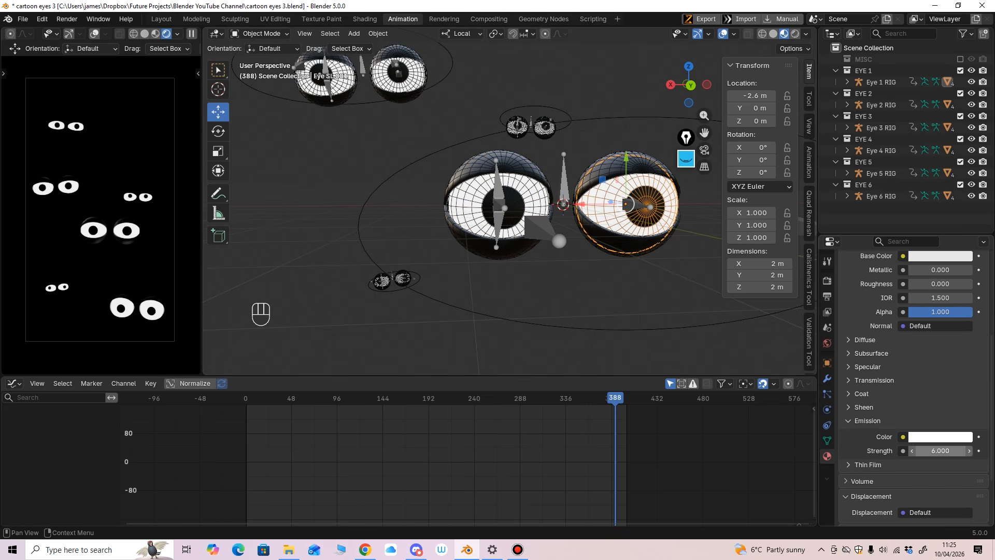
pyautogui.click(940, 437)
pyautogui.moveTo(910, 283)
pyautogui.mouseDown()
pyautogui.moveTo(883, 306)
pyautogui.moveTo(909, 286)
pyautogui.moveTo(940, 316)
pyautogui.moveTo(915, 311)
pyautogui.moveTo(910, 284)
pyautogui.moveTo(903, 307)
pyautogui.moveTo(923, 308)
pyautogui.moveTo(884, 310)
pyautogui.moveTo(910, 284)
pyautogui.mouseUp()
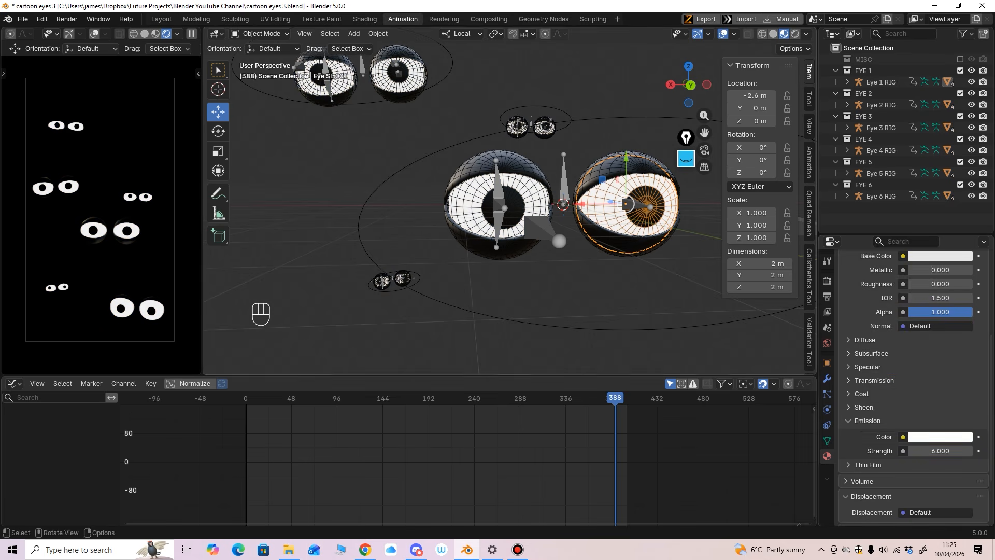
pyautogui.hotkey('ctrl', 'z')
pyautogui.keyDown('ctrl'); pyautogui.moveTo(510, 200); pyautogui.dragTo(510, 238, button='middle'); pyautogui.keyUp('ctrl')
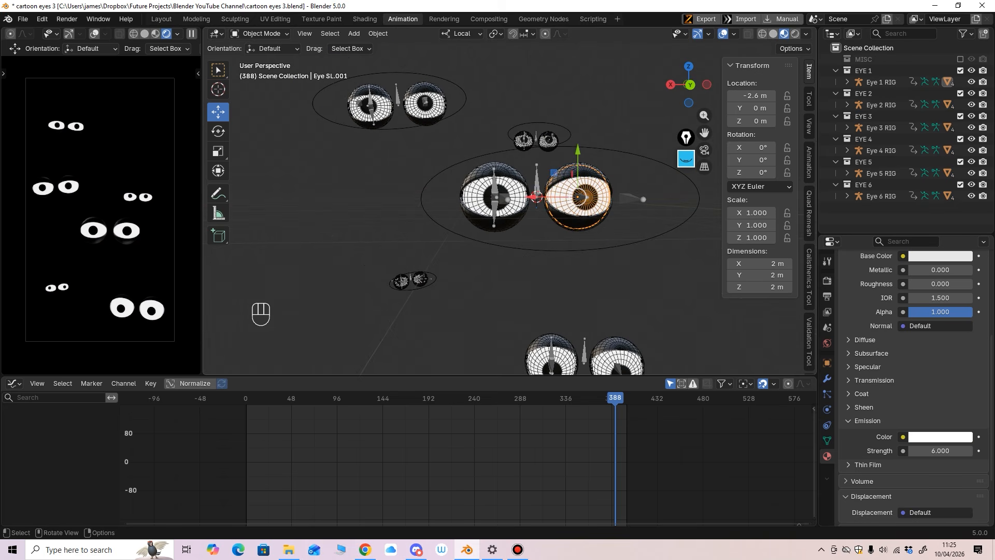
# Render frame 388 and mark the faint eyelid edges above and below the largest eye pair with yellow annotations.
pyautogui.press('F12')
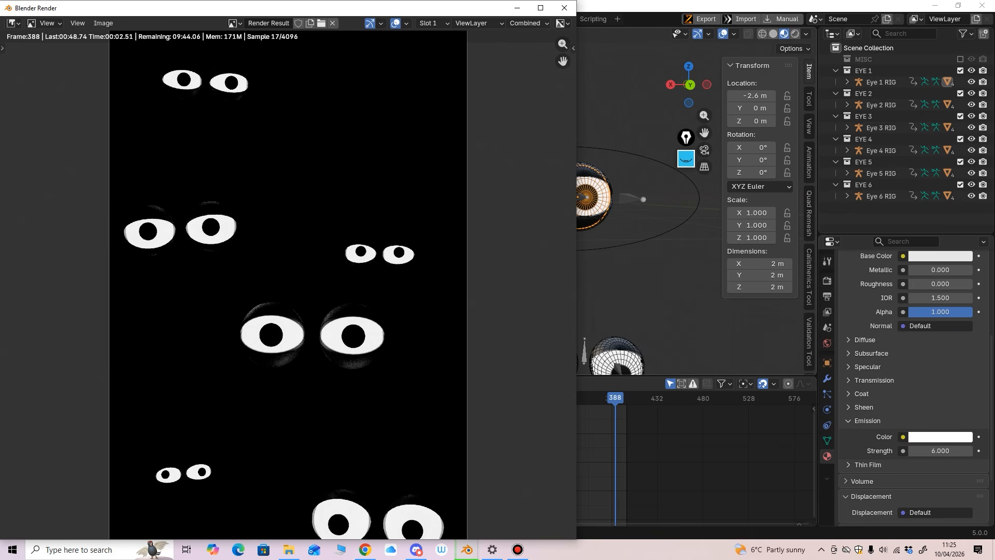
pyautogui.click(686, 159)
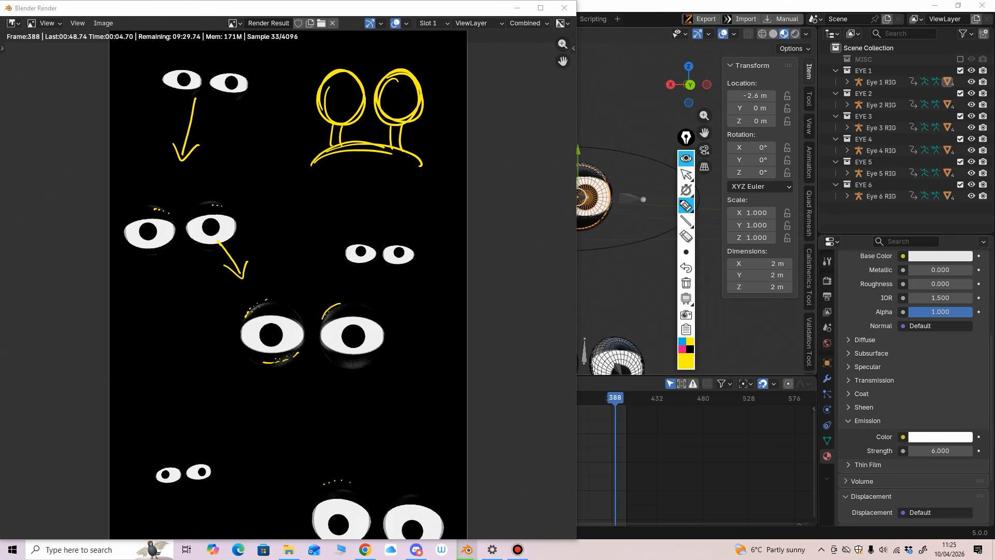
pyautogui.click(686, 283)
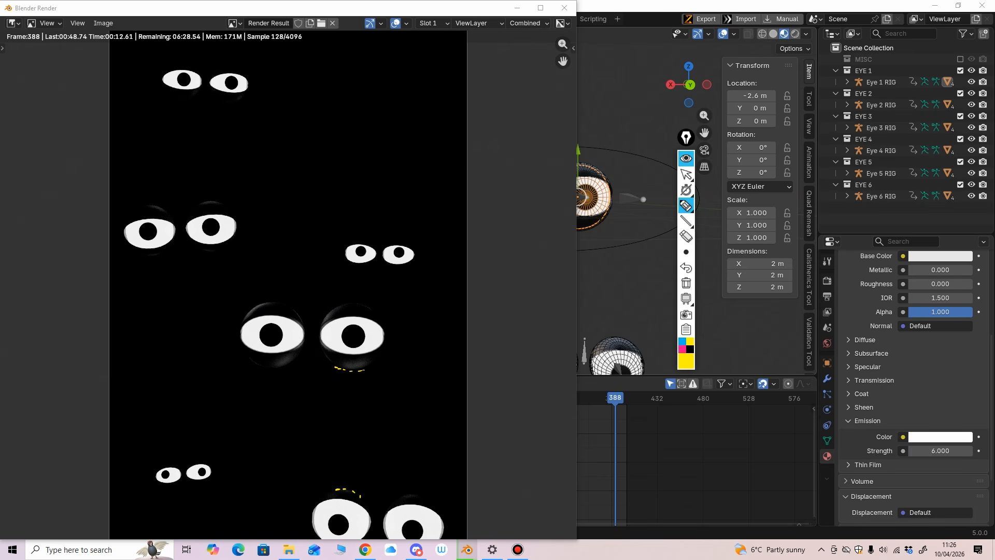
pyautogui.moveTo(246, 312)
pyautogui.mouseDown()
pyautogui.moveTo(264, 301)
pyautogui.moveTo(352, 302)
pyautogui.mouseUp()
pyautogui.moveTo(296, 358); pyautogui.dragTo(257, 363)
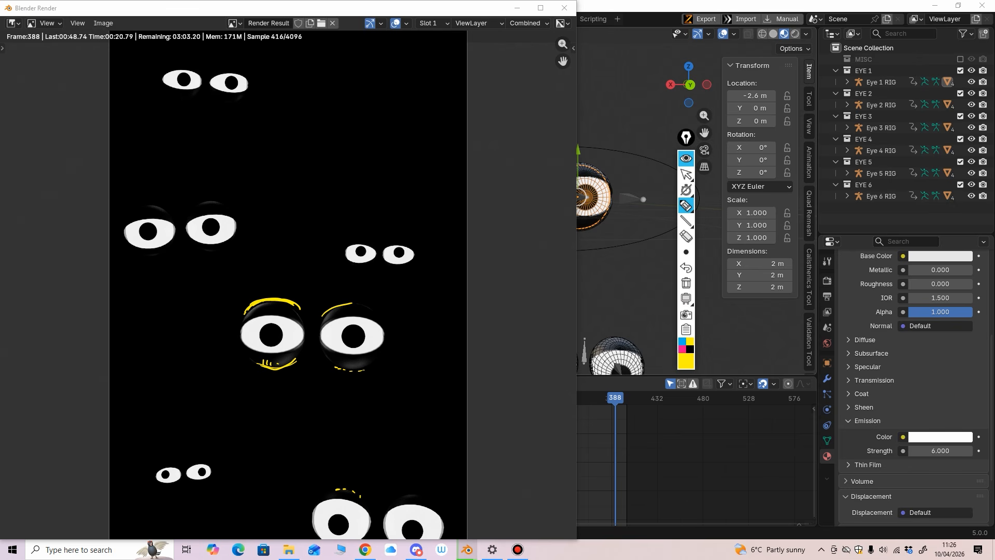
# Clear the annotations, switch back to the normal pointer, and close the render window.
pyautogui.click(686, 283)
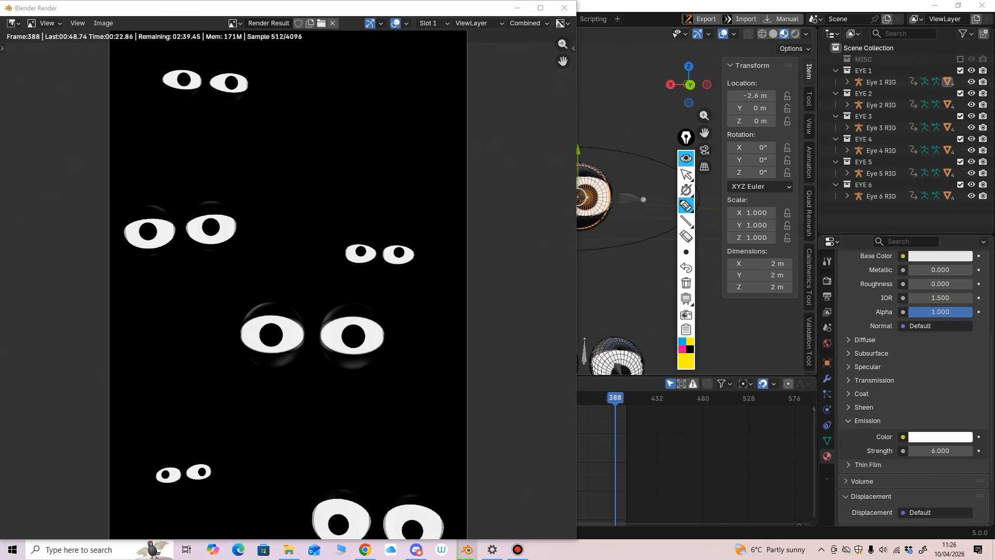
pyautogui.click(686, 175)
pyautogui.moveTo(563, 44); pyautogui.dragTo(563, 109)
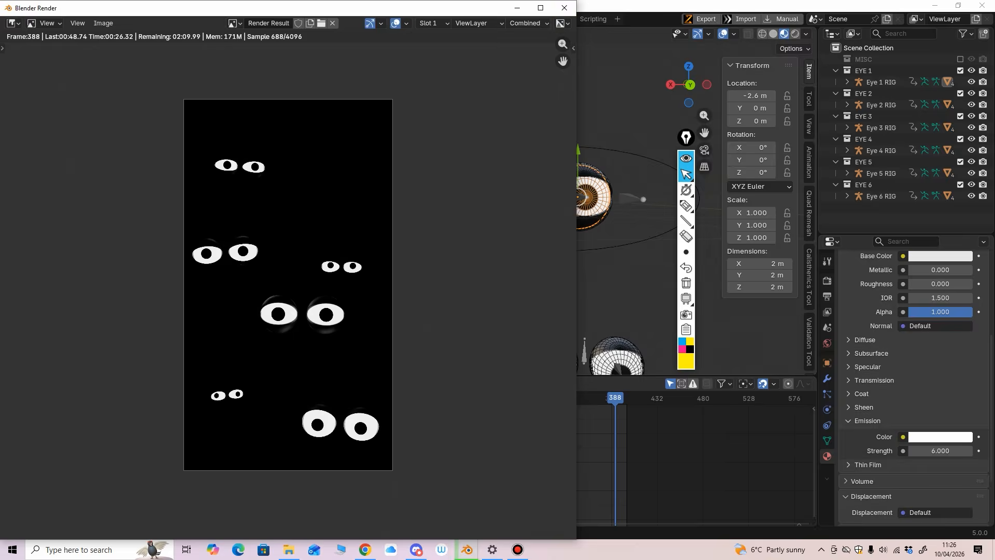
pyautogui.click(564, 8)
# Set the eyeball material's emission strength to 2, test-render frame 388, and close the render window.
pyautogui.click(940, 451)
pyautogui.write('2')
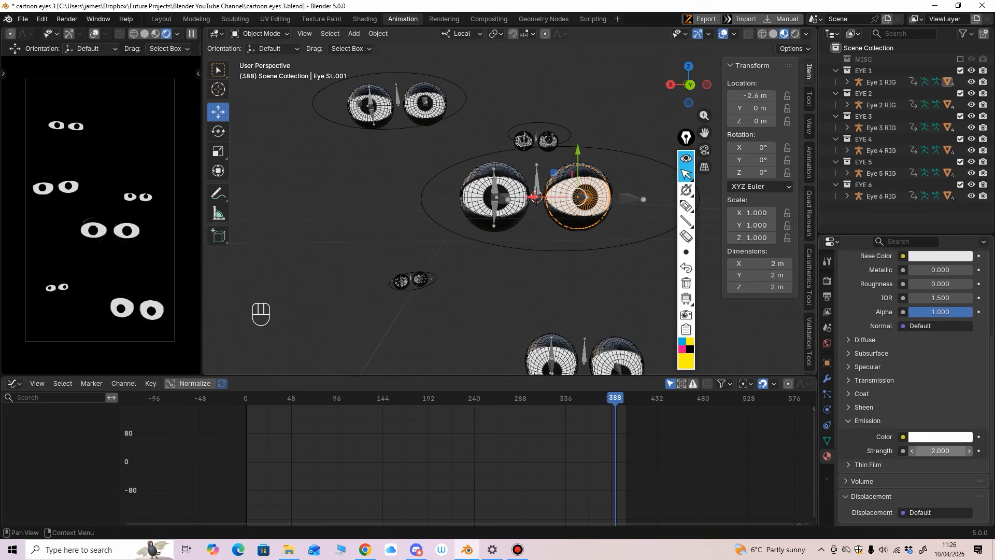
pyautogui.press('Return')
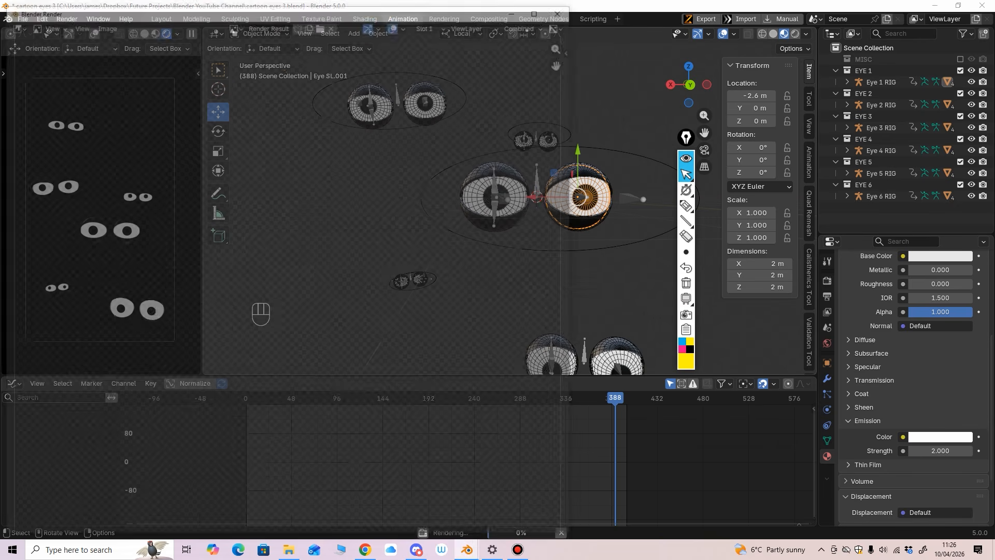
pyautogui.press('F12')
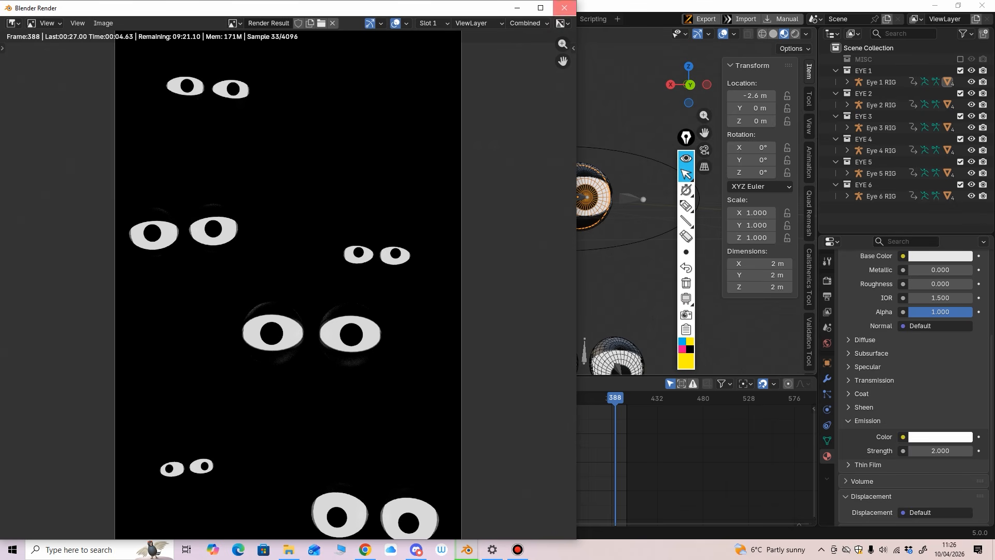
pyautogui.click(564, 8)
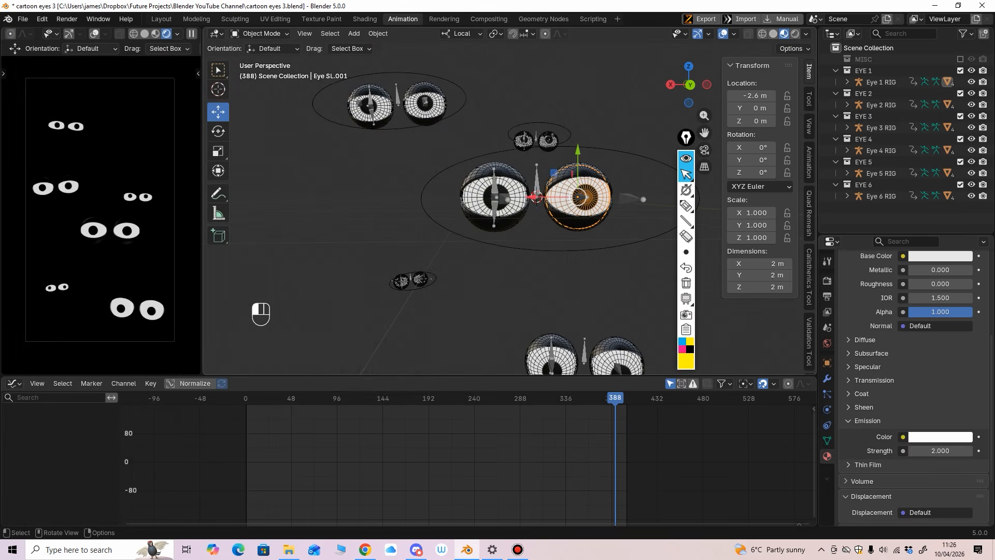
# Select an eyeball of the Eye 5 pair and check the emission settings of its Material.001.
pyautogui.click(482, 200)
pyautogui.click(576, 199)
pyautogui.scroll(3, 577, 199)
pyautogui.click(560, 173)
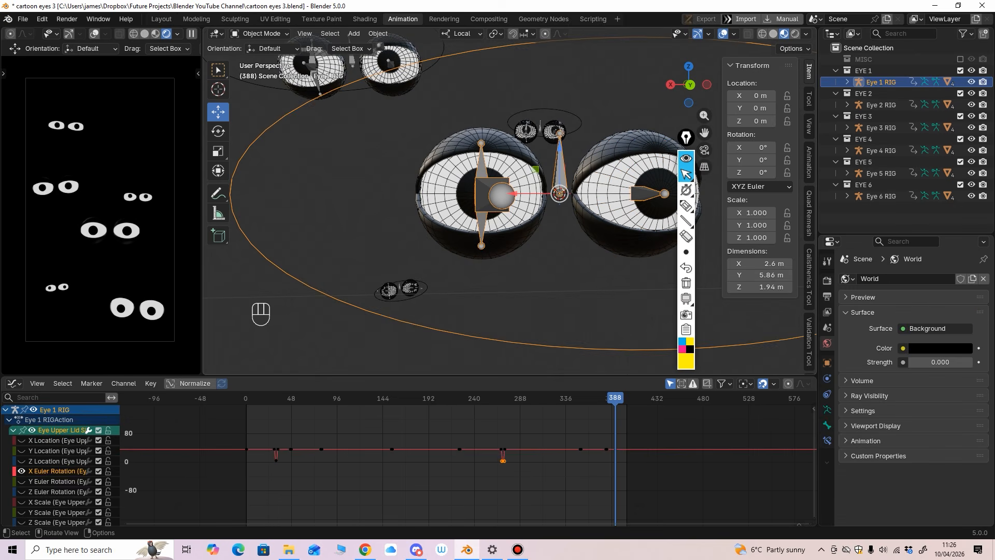
pyautogui.click(399, 71)
pyautogui.keyDown('ctrl'); pyautogui.moveTo(405, 83); pyautogui.dragTo(415, 125, button='middle'); pyautogui.keyUp('ctrl')
pyautogui.moveTo(912, 404); pyautogui.dragTo(912, 355, button='middle')
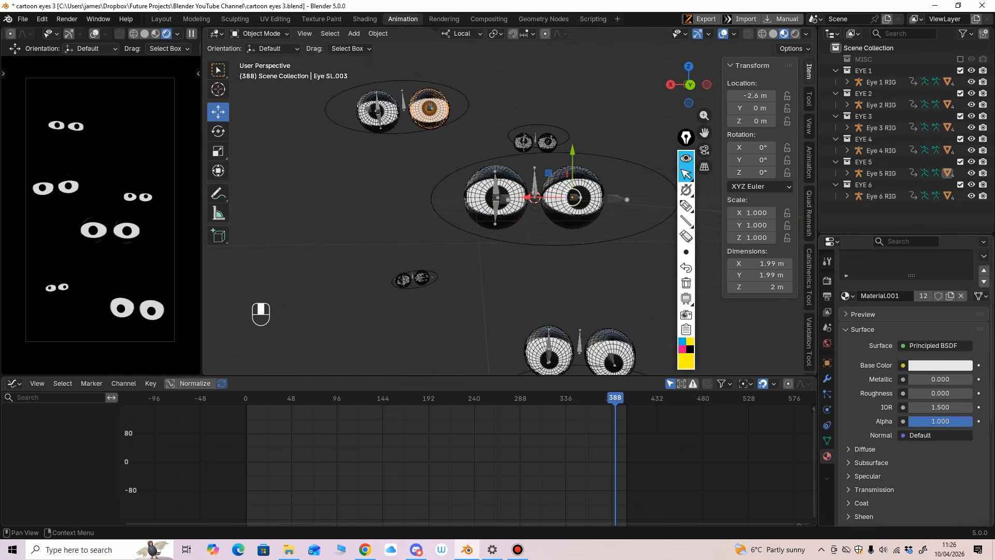
pyautogui.scroll(-3, 912, 389)
pyautogui.scroll(-3, 913, 389)
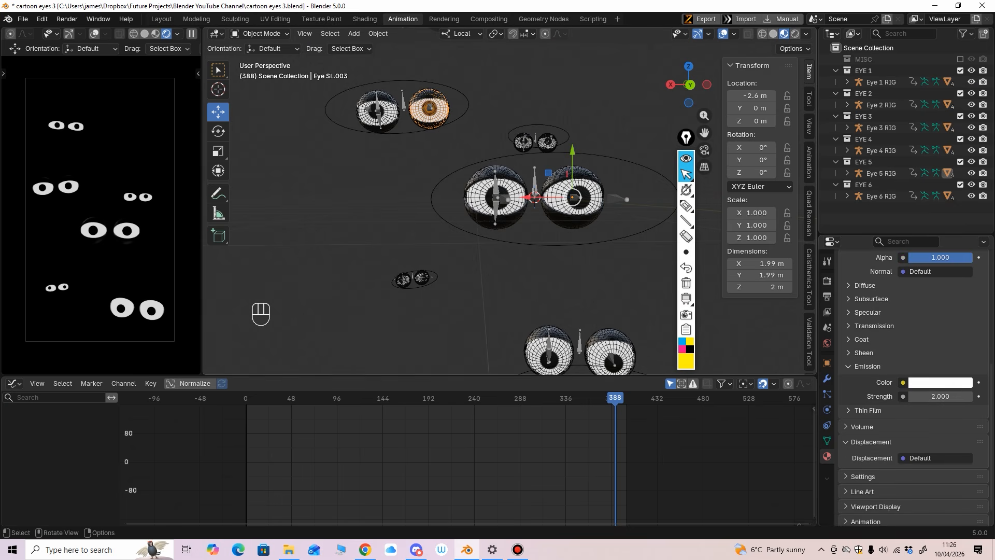
# Shrink the graph editor to enlarge the viewports and play the animation to review all the eye pairs.
pyautogui.moveTo(363, 377); pyautogui.dragTo(363, 393)
pyautogui.scroll(-2, 468, 467)
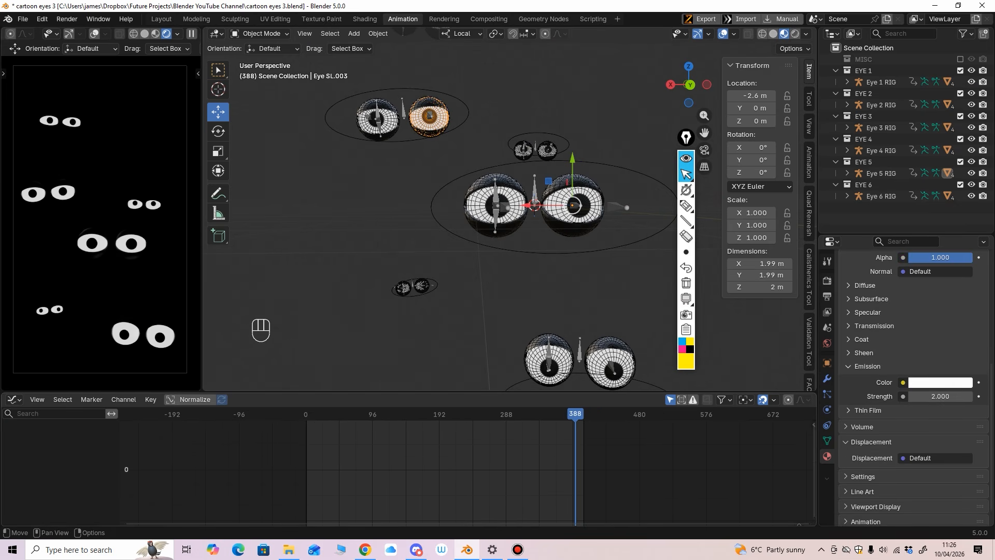
pyautogui.press('space')
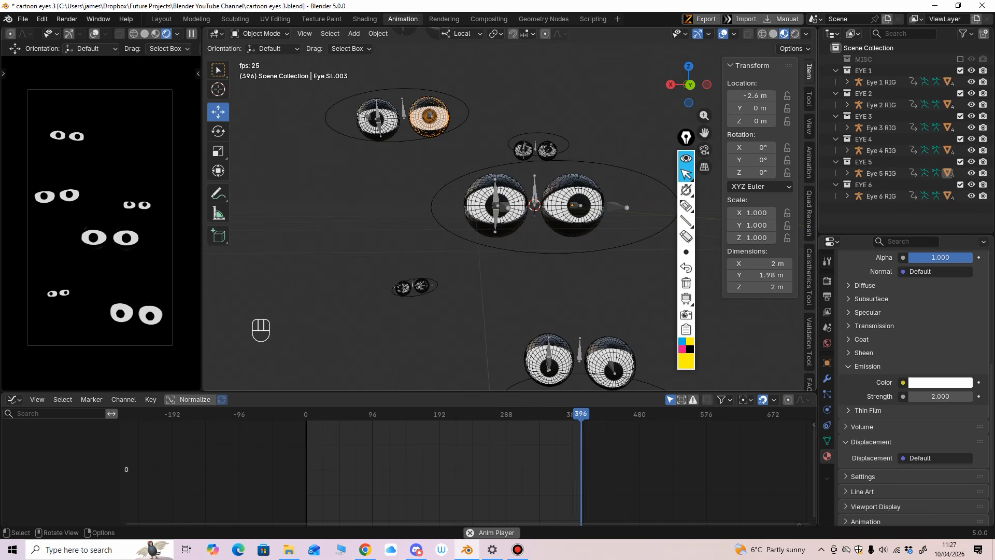
pyautogui.scroll(-3, 510, 208)
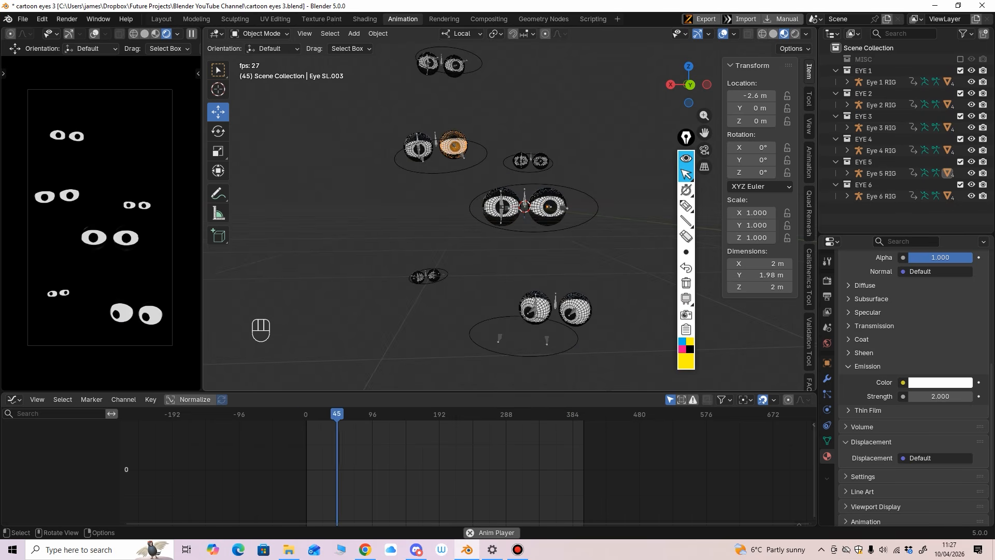
# Collapse the EYE 1 to EYE 6 collections, fold up the annotation tools, and move them away from the eye rigs.
pyautogui.click(835, 71)
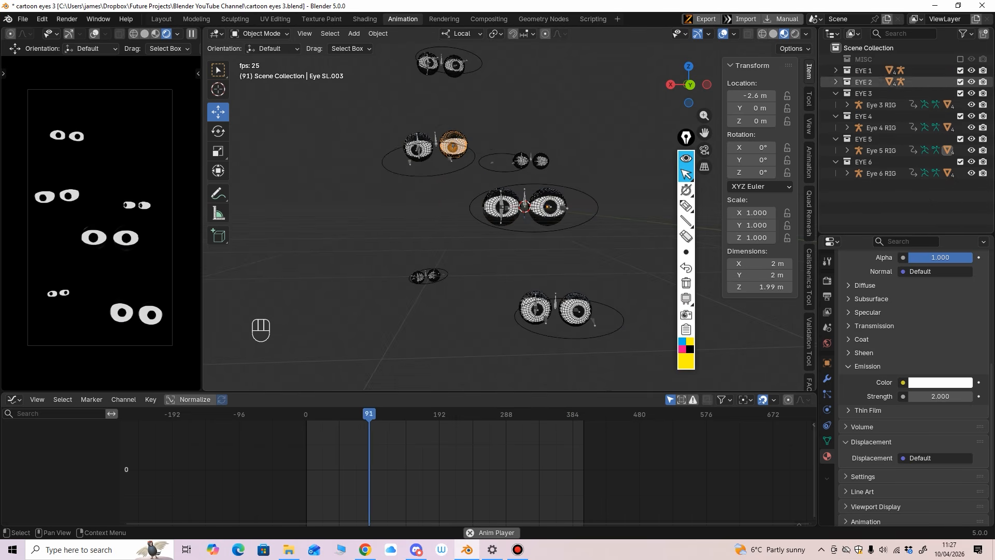
pyautogui.click(836, 82)
pyautogui.click(836, 94)
pyautogui.click(835, 104)
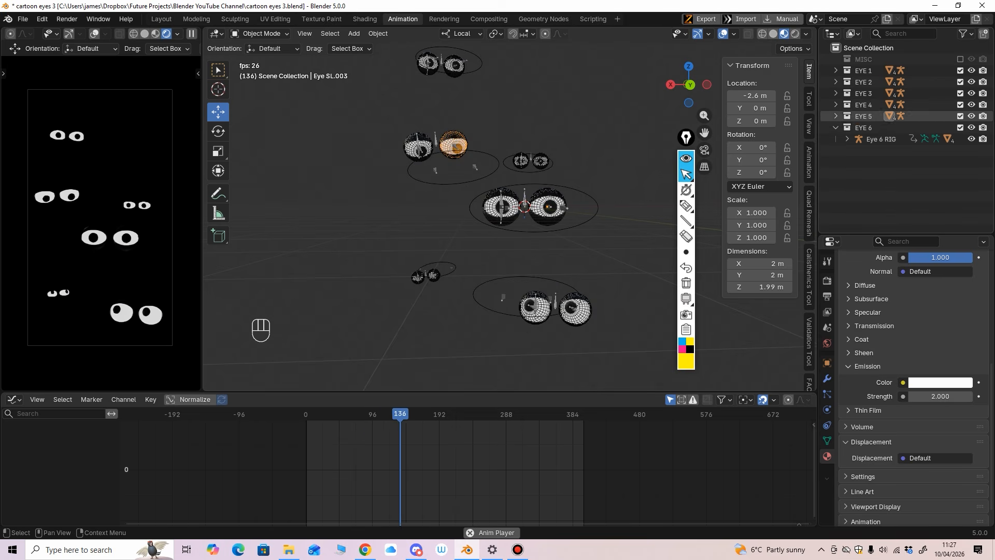
pyautogui.click(836, 116)
pyautogui.click(836, 128)
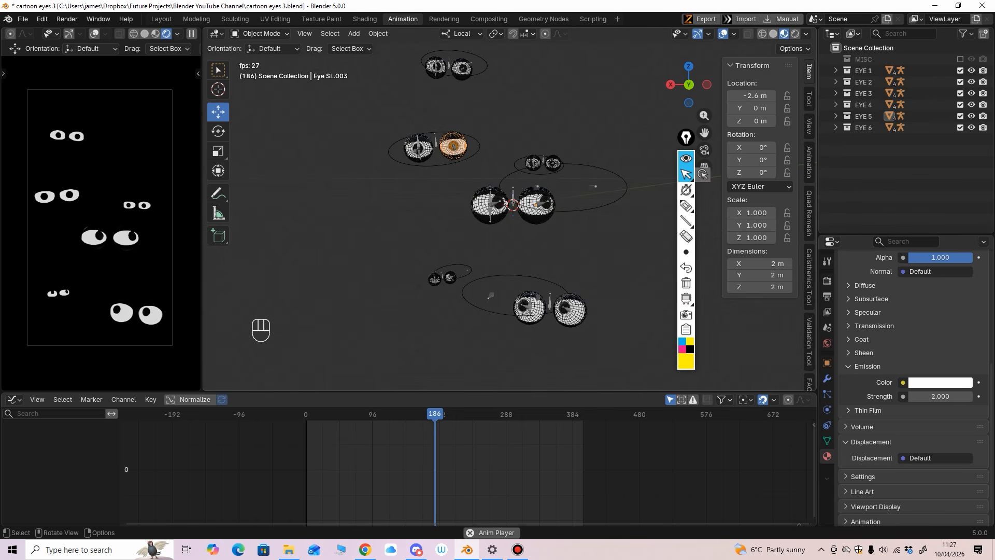
pyautogui.click(686, 138)
pyautogui.moveTo(686, 139); pyautogui.dragTo(762, 319)
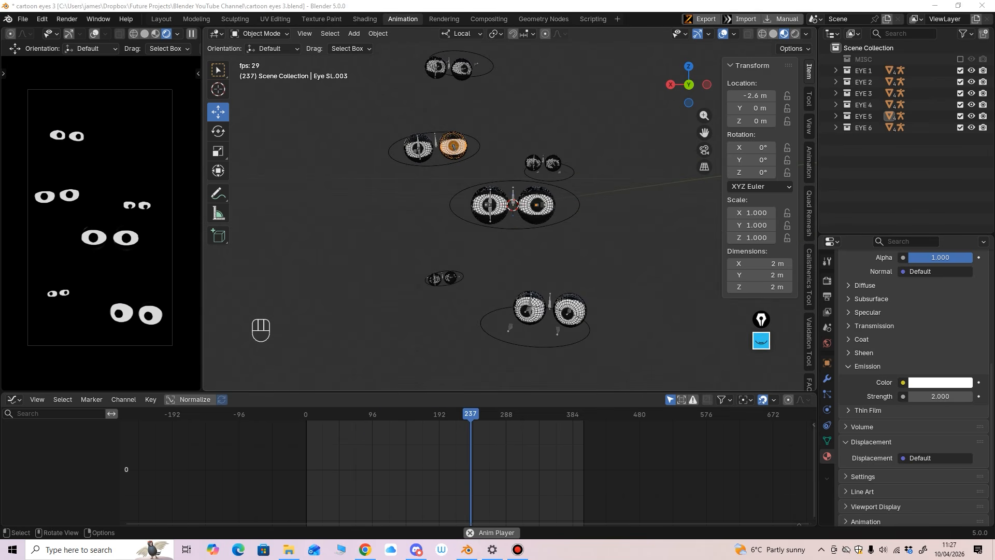
# Stop playback at frame 278 and render that frame to inspect all six eye pairs.
pyautogui.press('space')
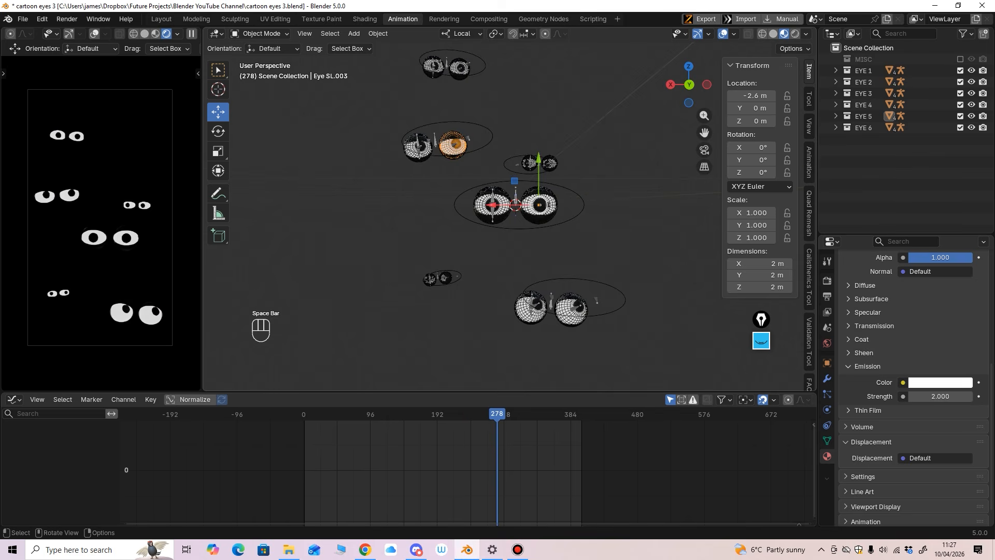
pyautogui.press('F12')
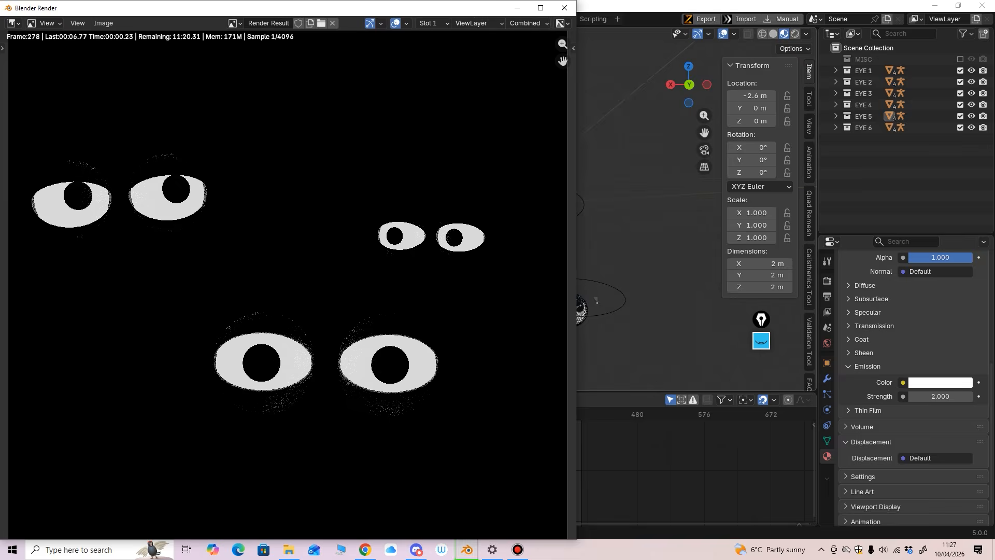
pyautogui.scroll(-3, 288, 285)
pyautogui.scroll(-1, 287, 284)
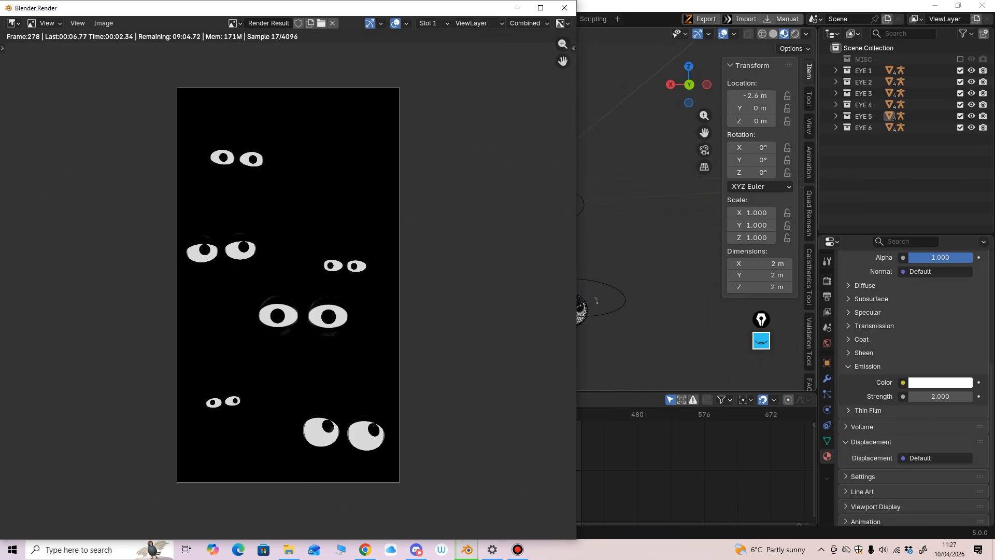